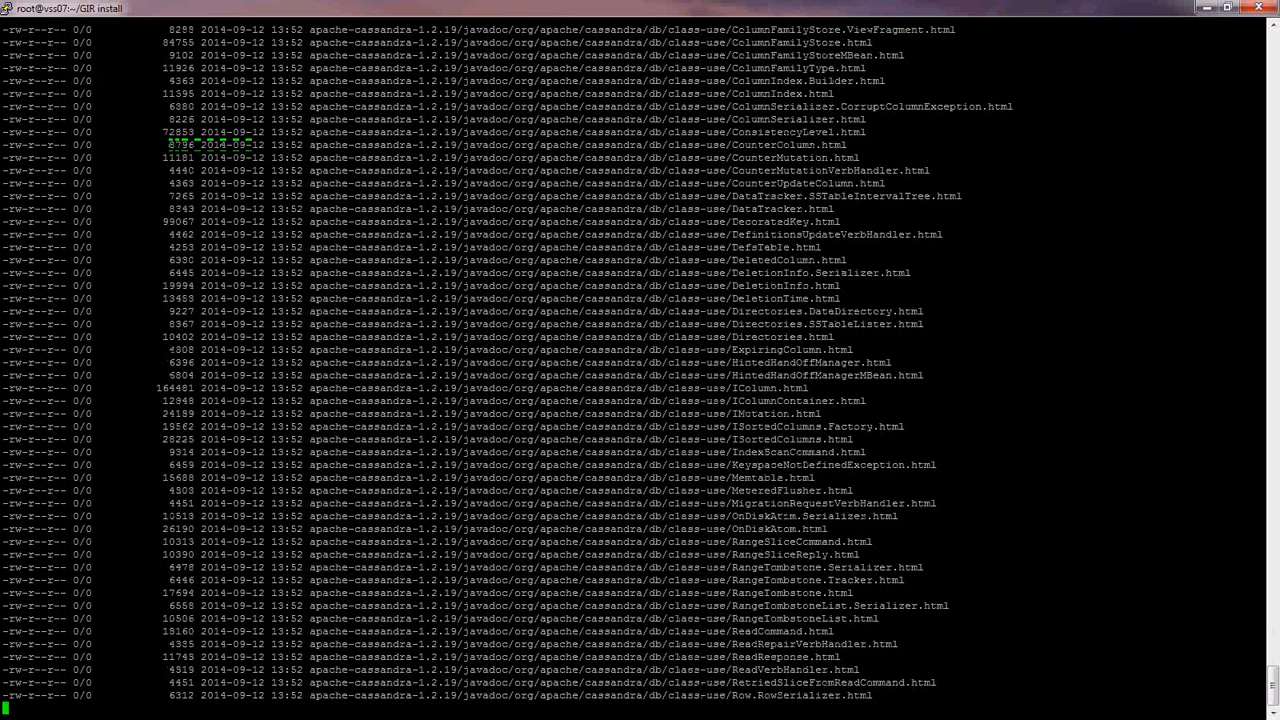
- Move apache-cassandra-1.2.19 to /opt/cassandra
text(mv apache-cassandra-1.2.19 /)
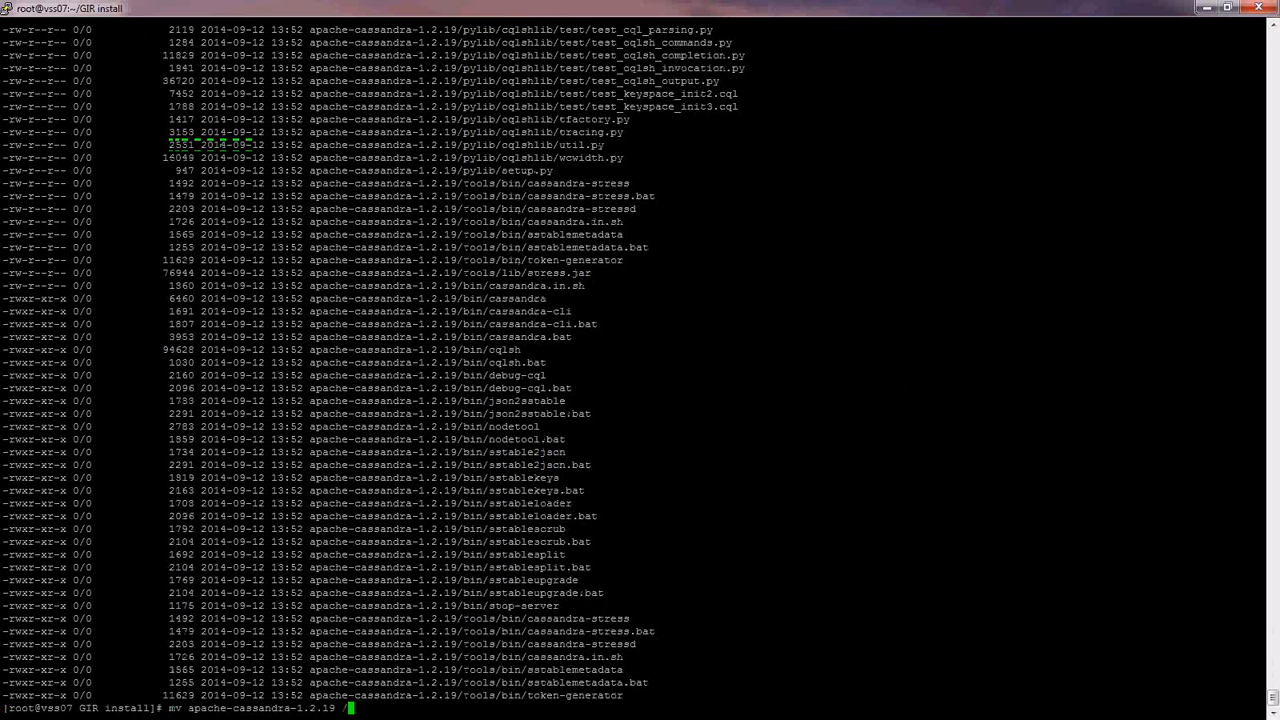
text(opt/cassandra)
key(Return)
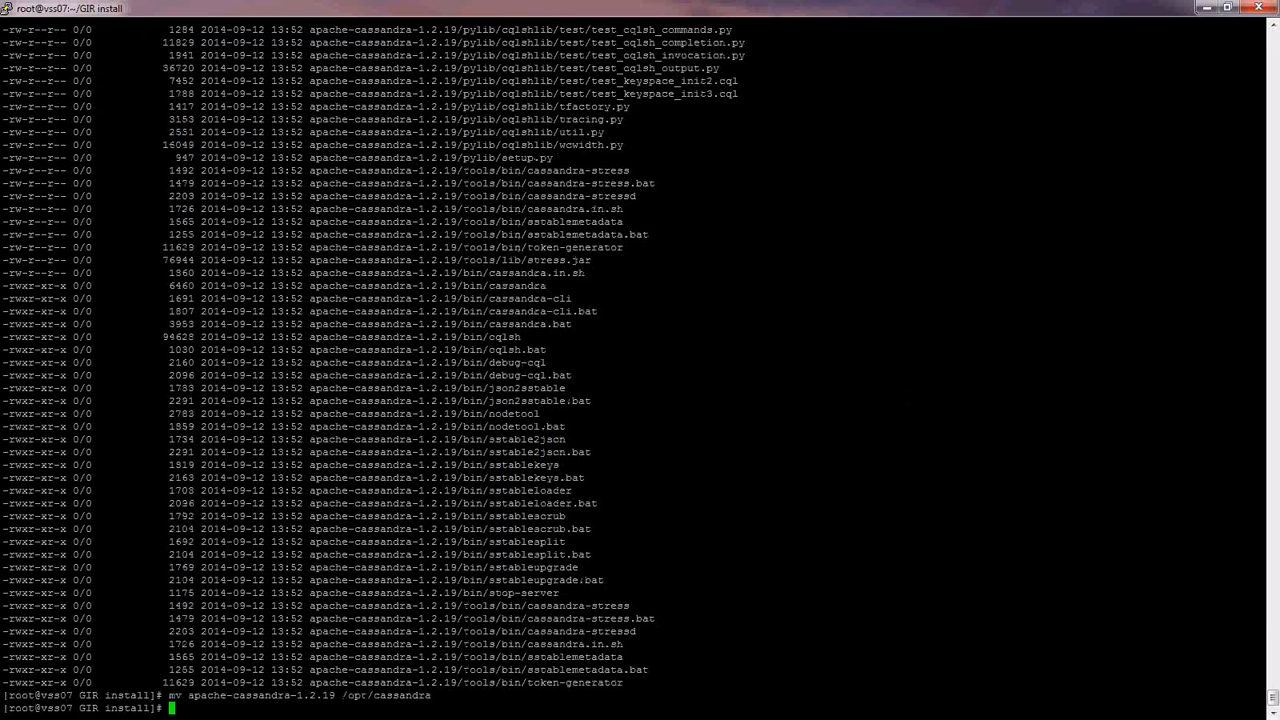
text(ls)
key(Return)
- In /opt/cassandra/conf, back up cassandra.yaml as cassandra.yaml.bak
text(cd /opt/cassandra/)
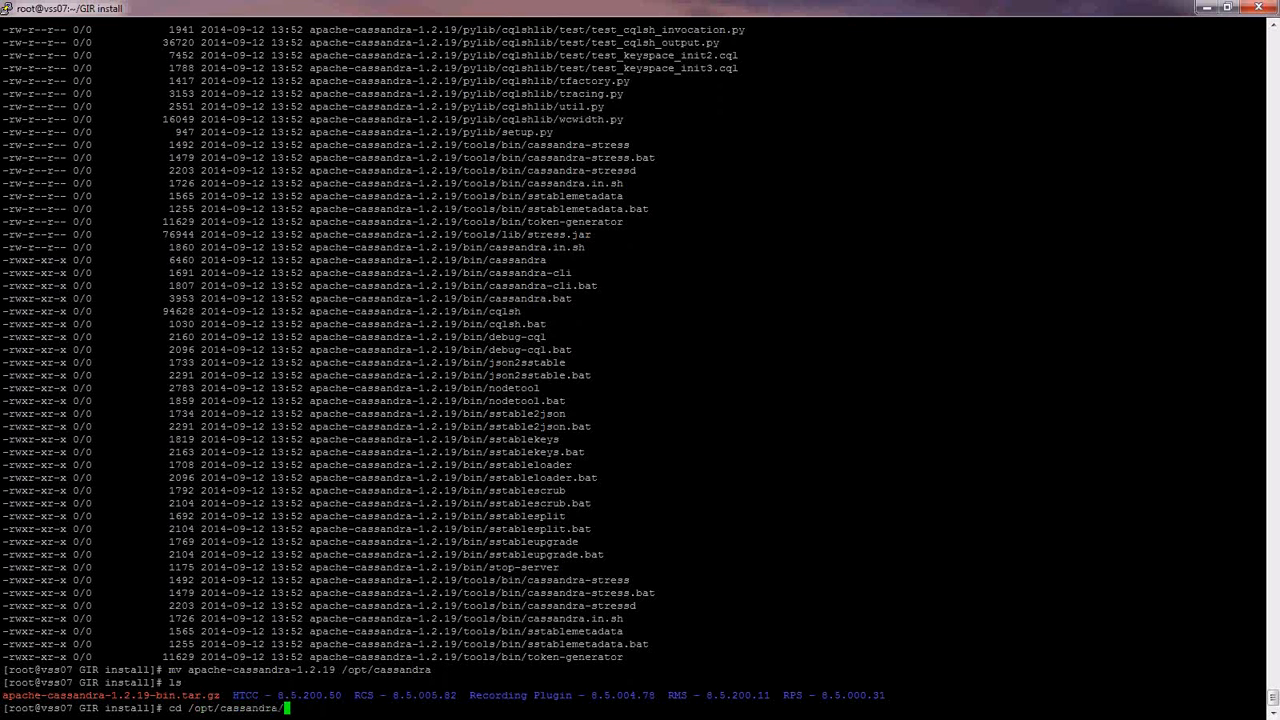
key(Return)
text(ls)
key(Return)
text(cd con)
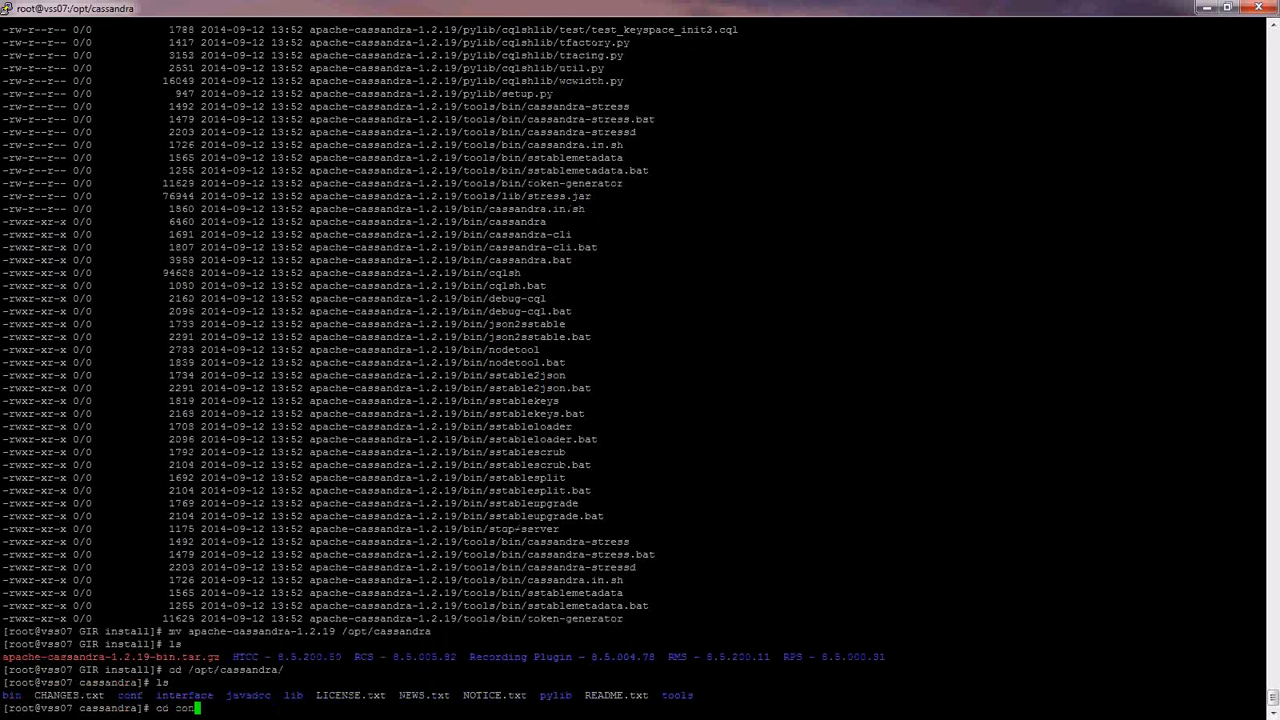
text(f)
key(Return)
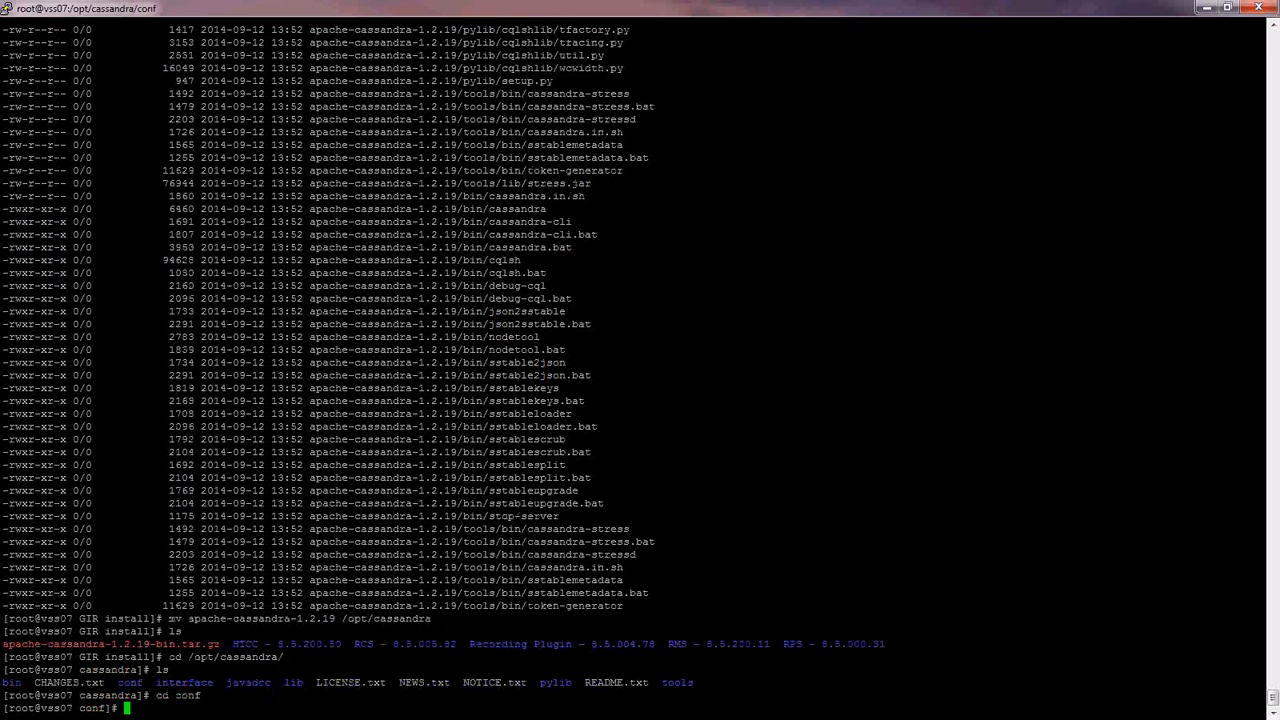
text(ls)
key(Return)
text(mv cassandra)
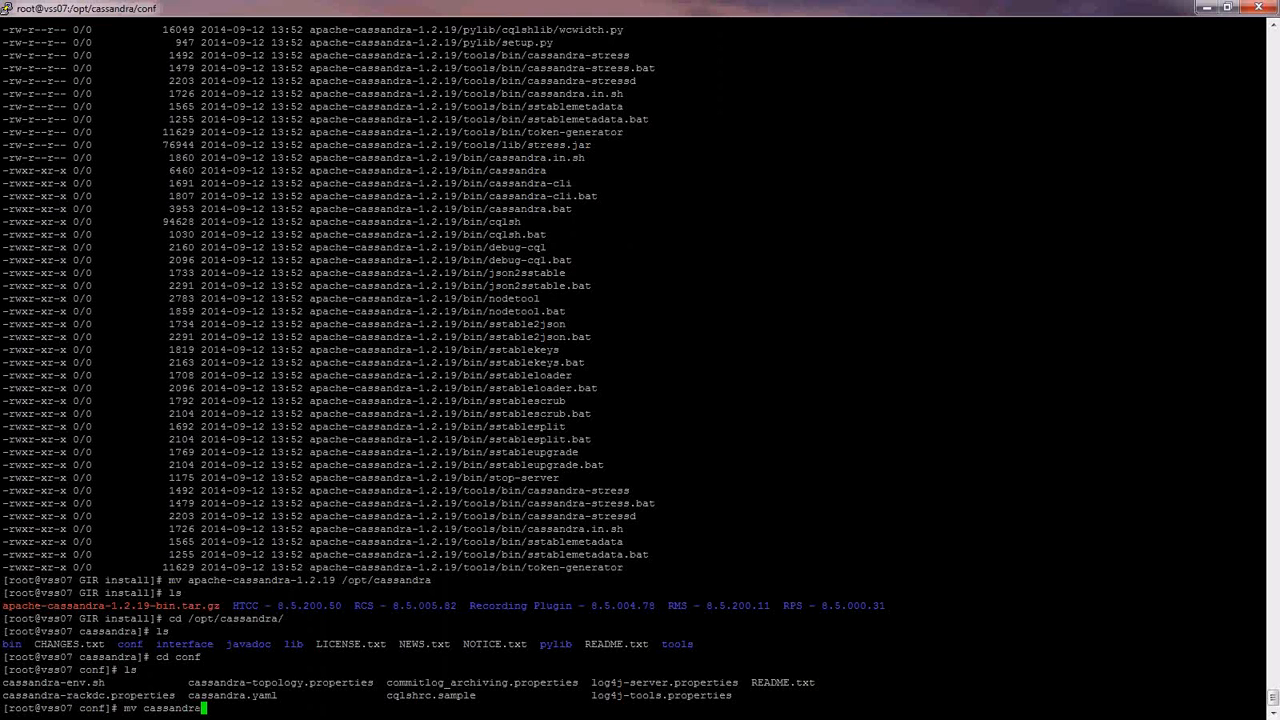
text(.yaml cassandra.yaml.)
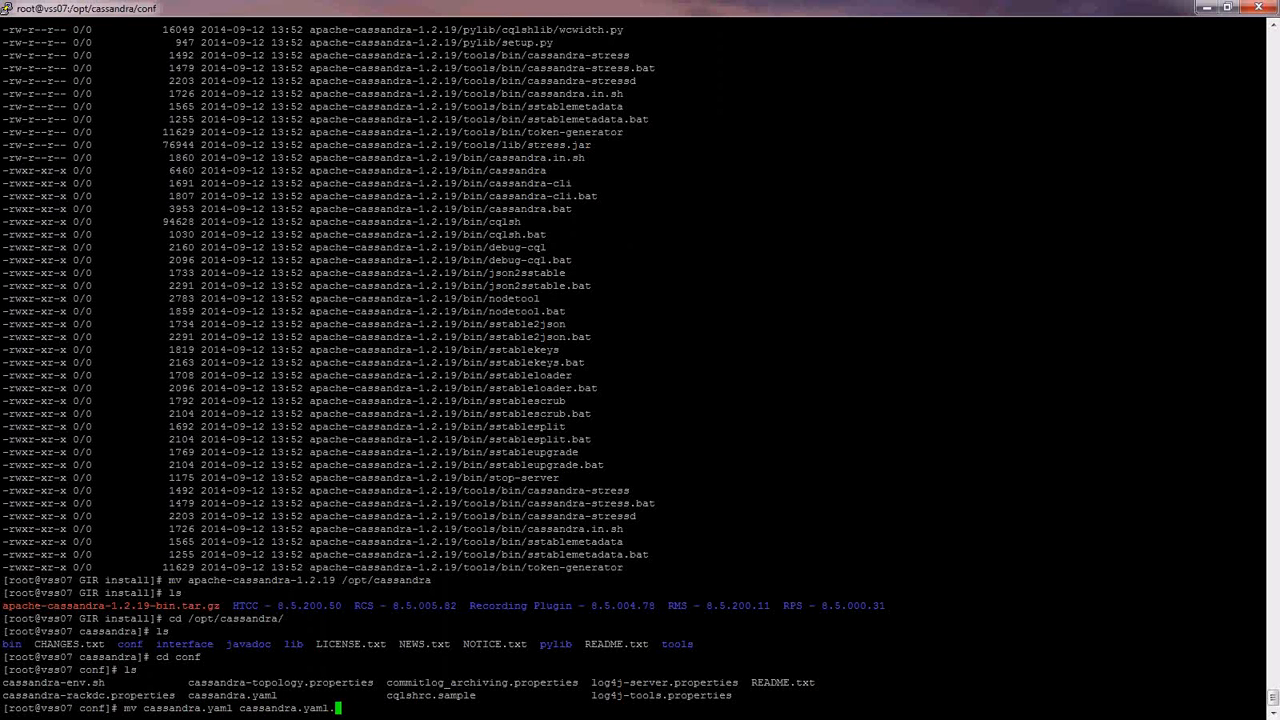
text(bak)
key(Return)
- Copy the HTCC ip/cassandra config files from /root into the conf folder
text(cp /)
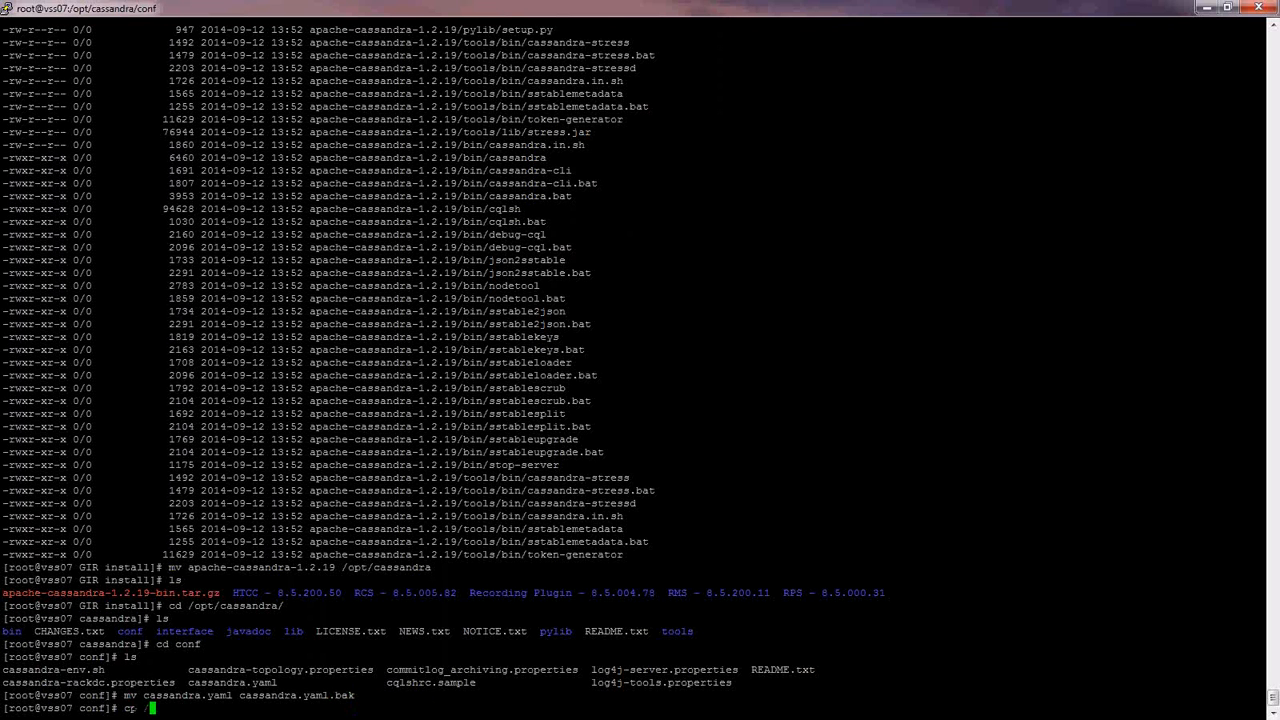
text(root/G)
key(Tab)
text(H)
key(Tab)
text(ip/)
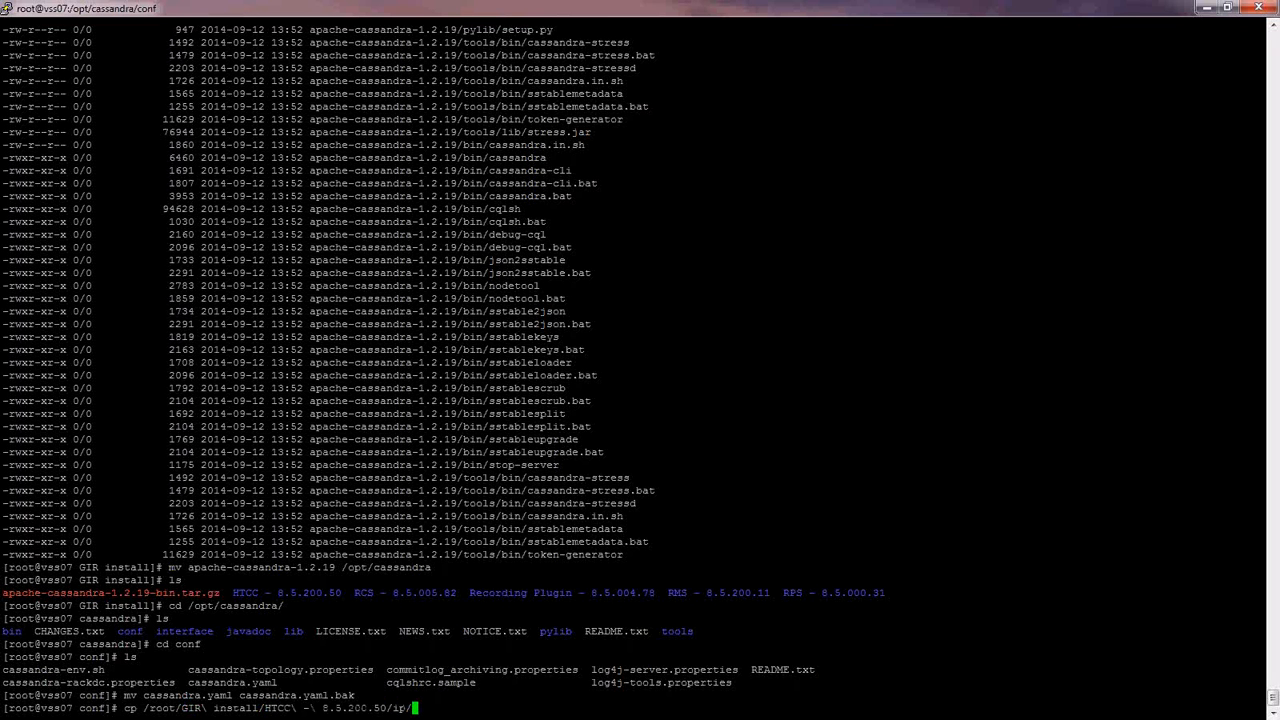
text(cass)
key(Tab)
text(* .)
key(Return)
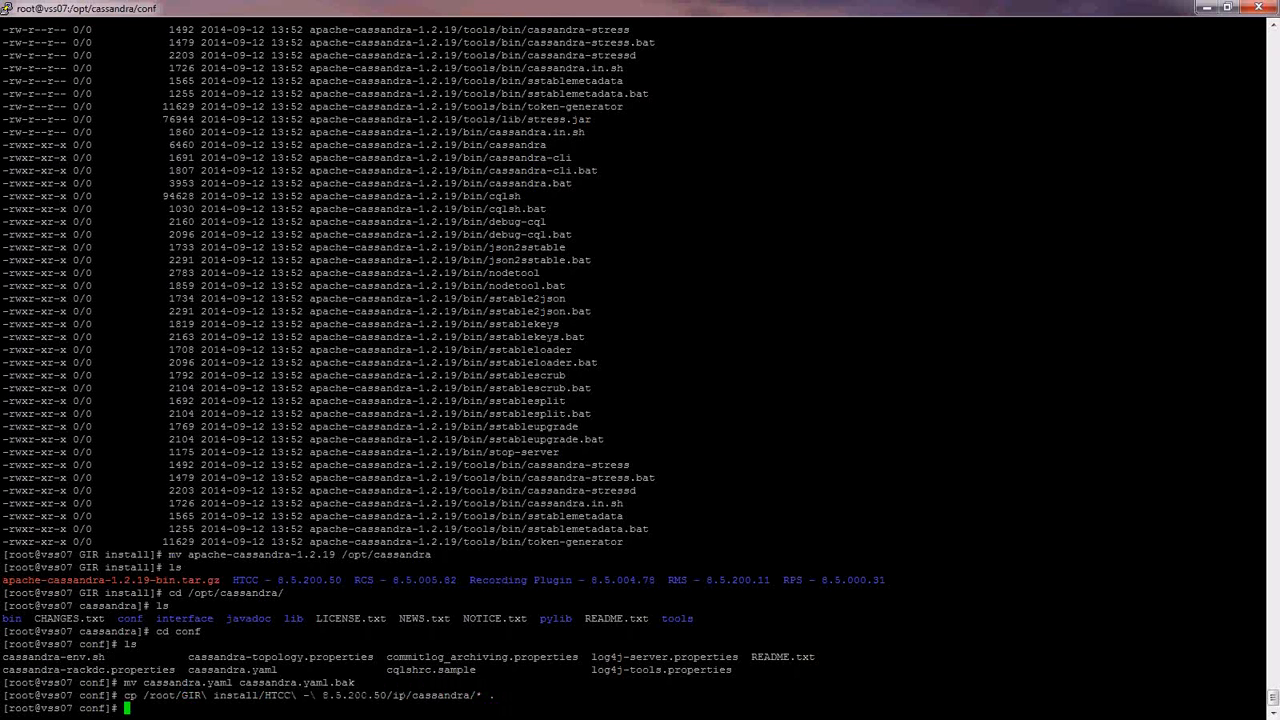
text(ls)
key(Return)
text(vim cassa)
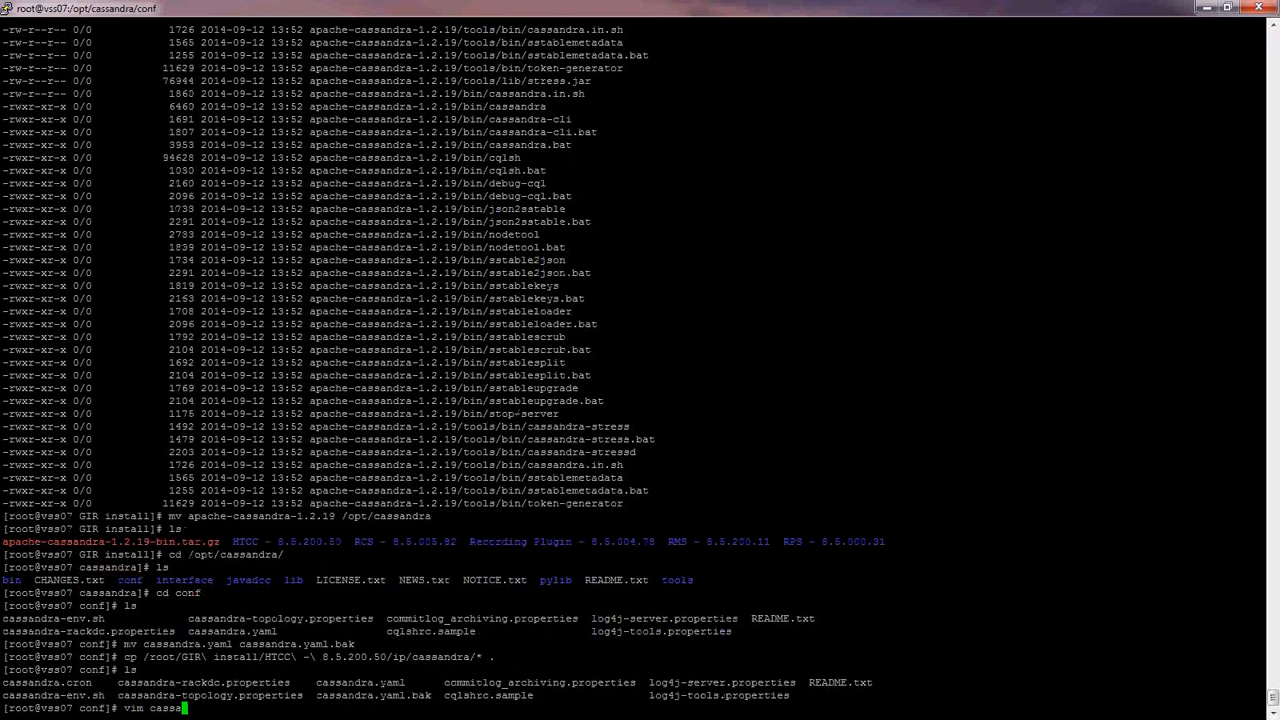
text(ndra.yaml)
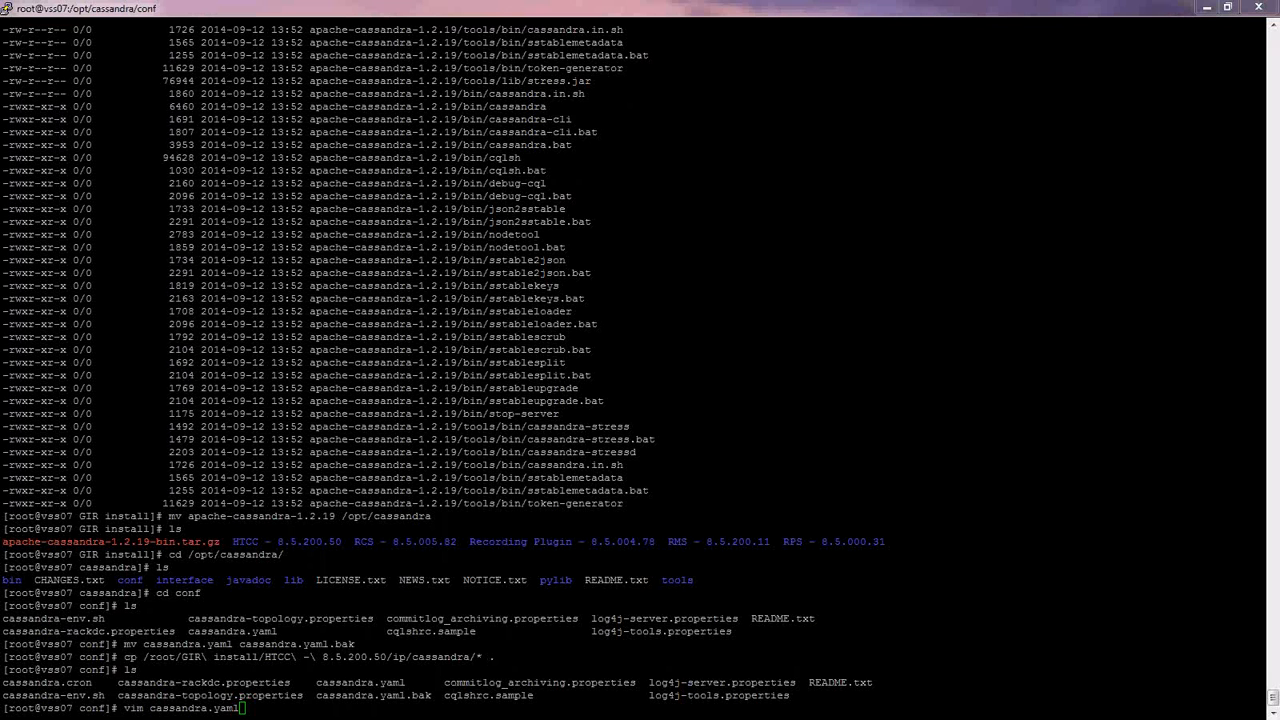
- Open cassandra.yaml in vim and change cluster_name from 'Test Cluster' to 'AnnyGirl'
click(238, 468)
key(Return)
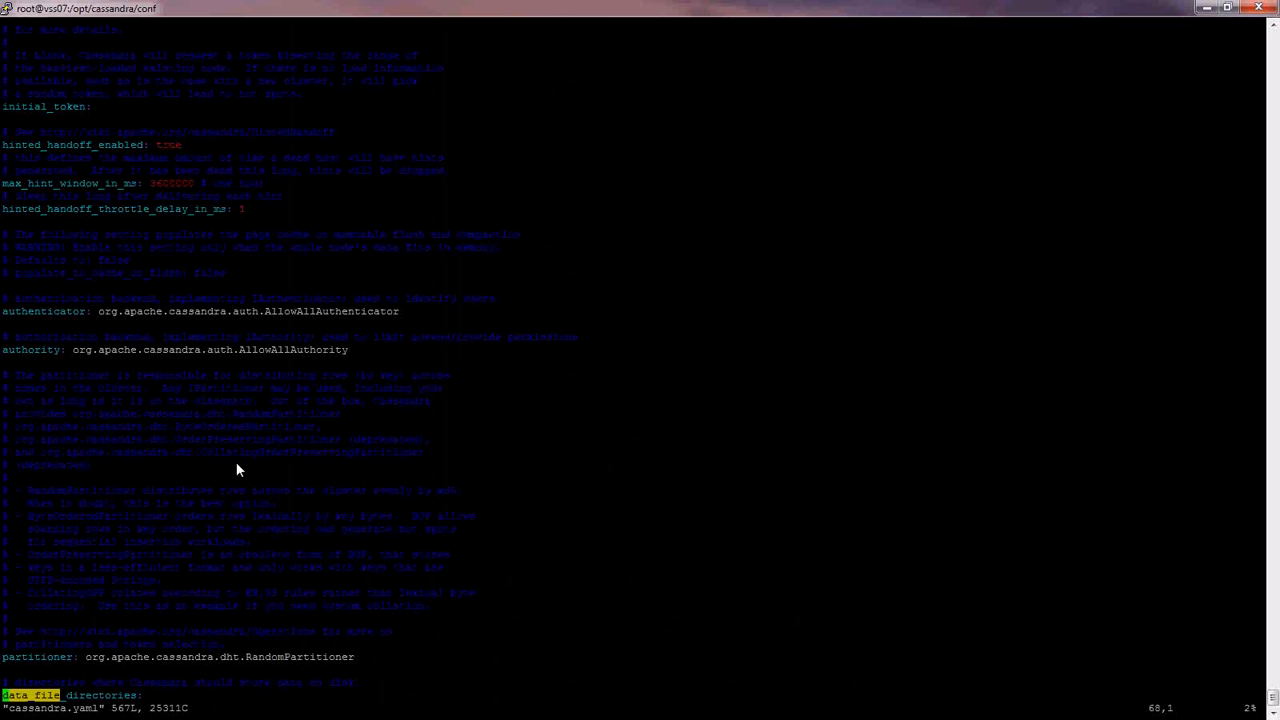
key(Page_Up)
key(Up)
key(Up)
key(Up)
key(Up)
key(Up)
key(Up)
key(Up)
key(Up)
key(Up)
key(Up)
key(Up)
key(Up)
key(Up)
key(Up)
key(Up)
key(Up)
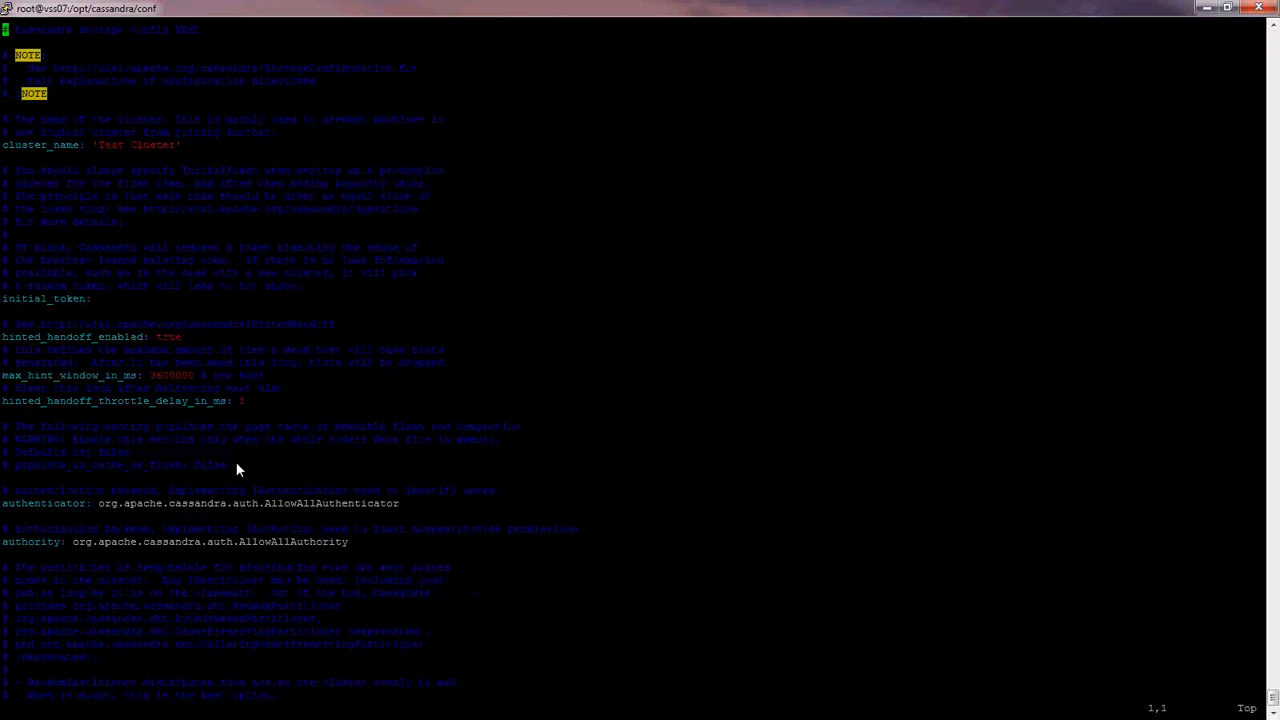
key(Down)
key(Down)
key(Down)
key(Down)
key(Down)
key(Down)
key(Down)
key(Down)
key(Down)
key(Down)
key(Up)
key(i)
key(End)
key(Left)
key(BackSpace)
key(BackSpace)
key(BackSpace)
key(BackSpace)
key(BackSpace)
key(BackSpace)
key(BackSpace)
key(BackSpace)
key(BackSpace)
key(BackSpace)
key(BackSpace)
key(BackSpace)
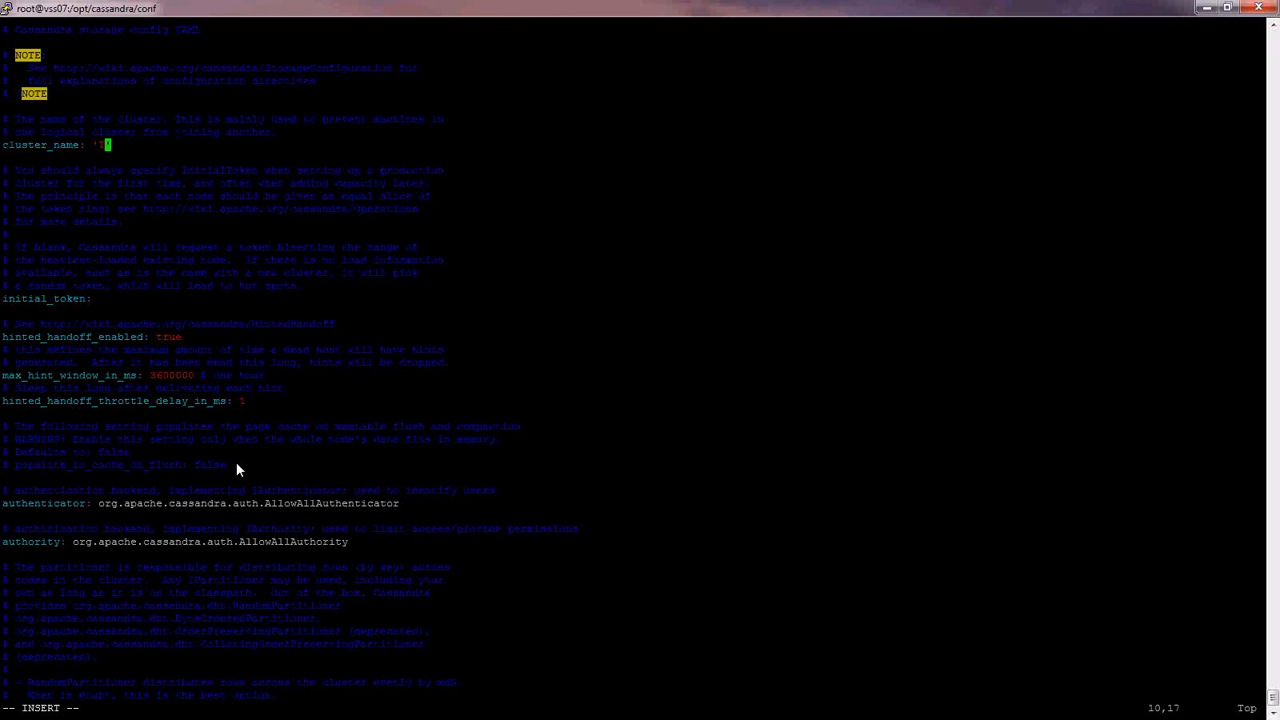
text(Anny)
text(Gir)
text(l)
- Comment out the hinted_handoff_throttle_delay_in_ms line with #
key(Down)
key(Down)
key(Down)
key(Down)
key(Down)
key(Down)
key(Down)
key(Down)
key(Down)
key(Down)
key(Down)
key(Down)
key(Down)
key(Down)
key(Down)
key(Down)
key(Down)
key(Down)
key(Down)
key(Down)
key(Home)
text(#)
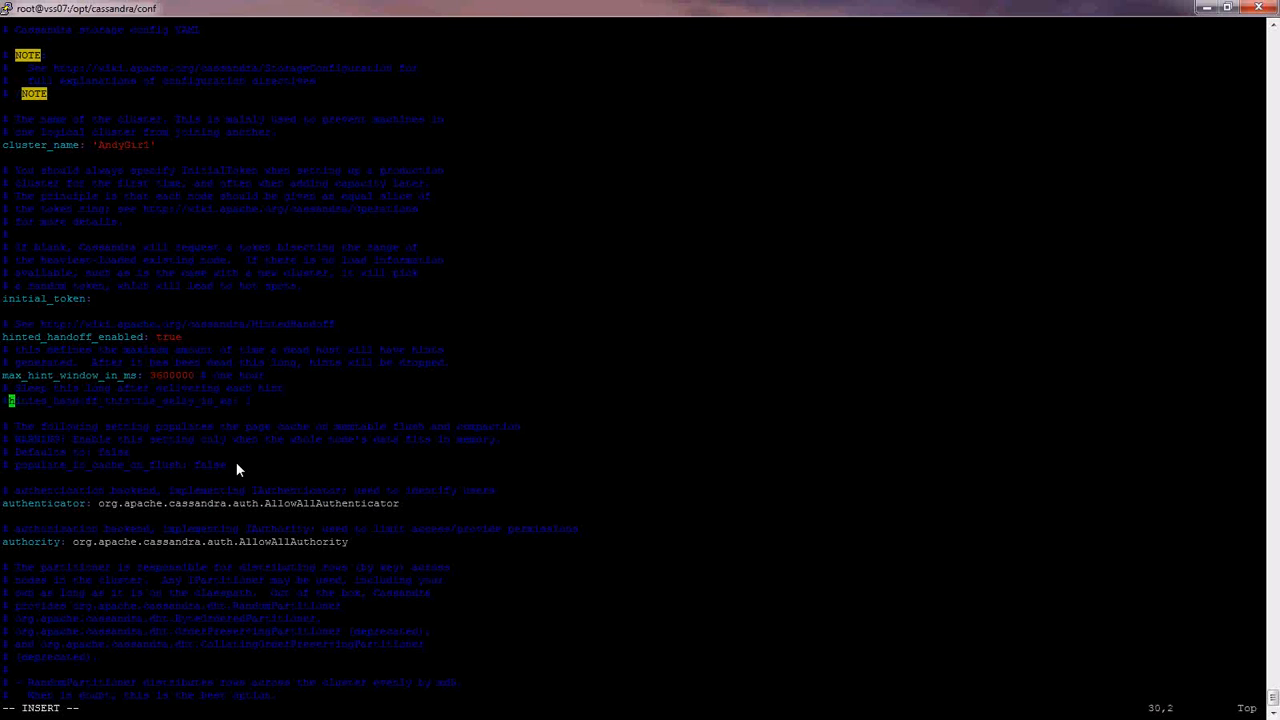
key(End)
key(Escape)
key(slash)
- Find the seeds entry and replace 127.0.0.1 with the server IP 135.17.130.52
text(seede)
key(Return)
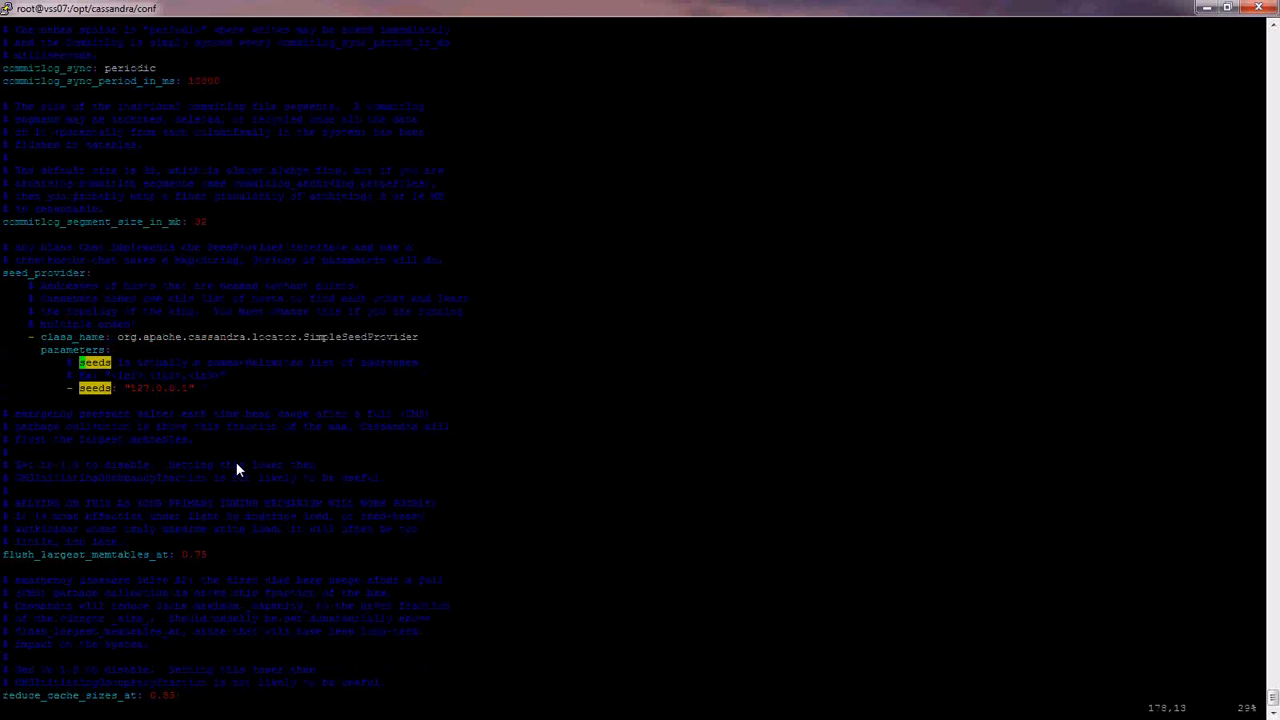
key(Down)
key(Down)
key(Down)
key(Up)
key(i)
key(End)
key(BackSpace)
key(BackSpace)
key(BackSpace)
key(BackSpace)
key(BackSpace)
key(BackSpace)
key(BackSpace)
key(BackSpace)
key(BackSpace)
key(BackSpace)
text(138.17.130.32)
key(Escape)
text(/listen_address)
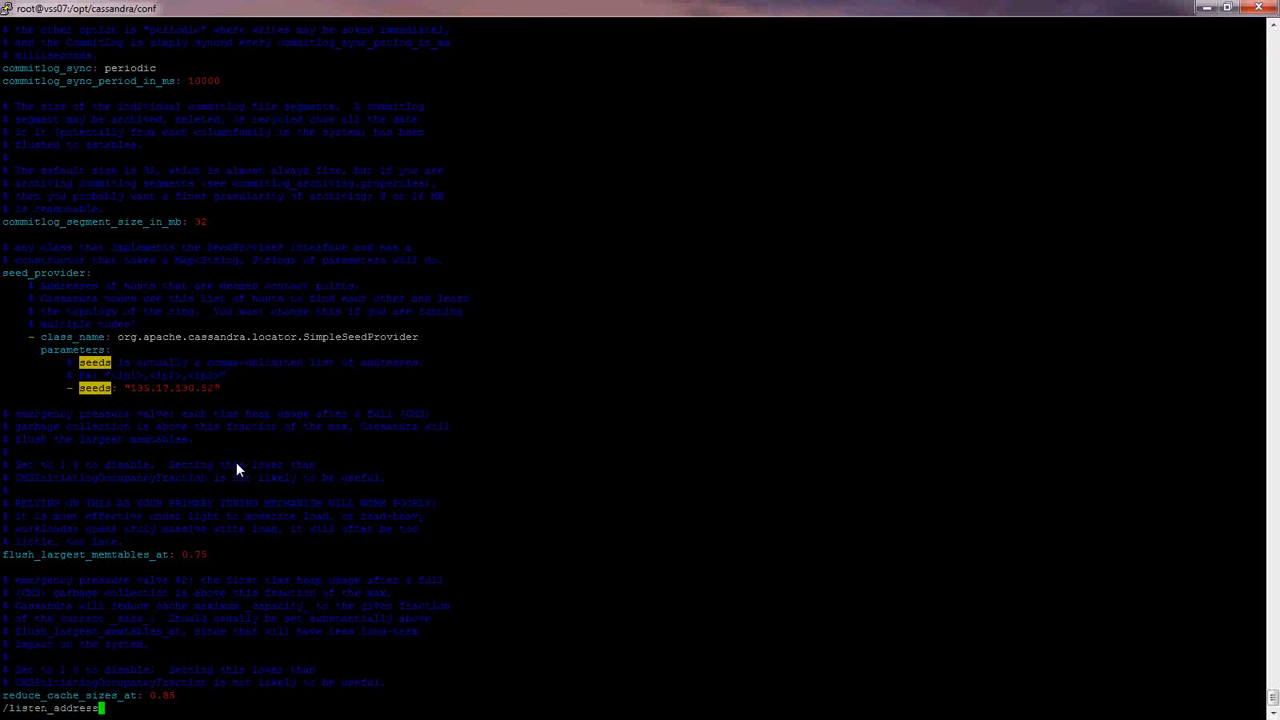
- Replace localhost in listen_address with the server IP
key(Return)
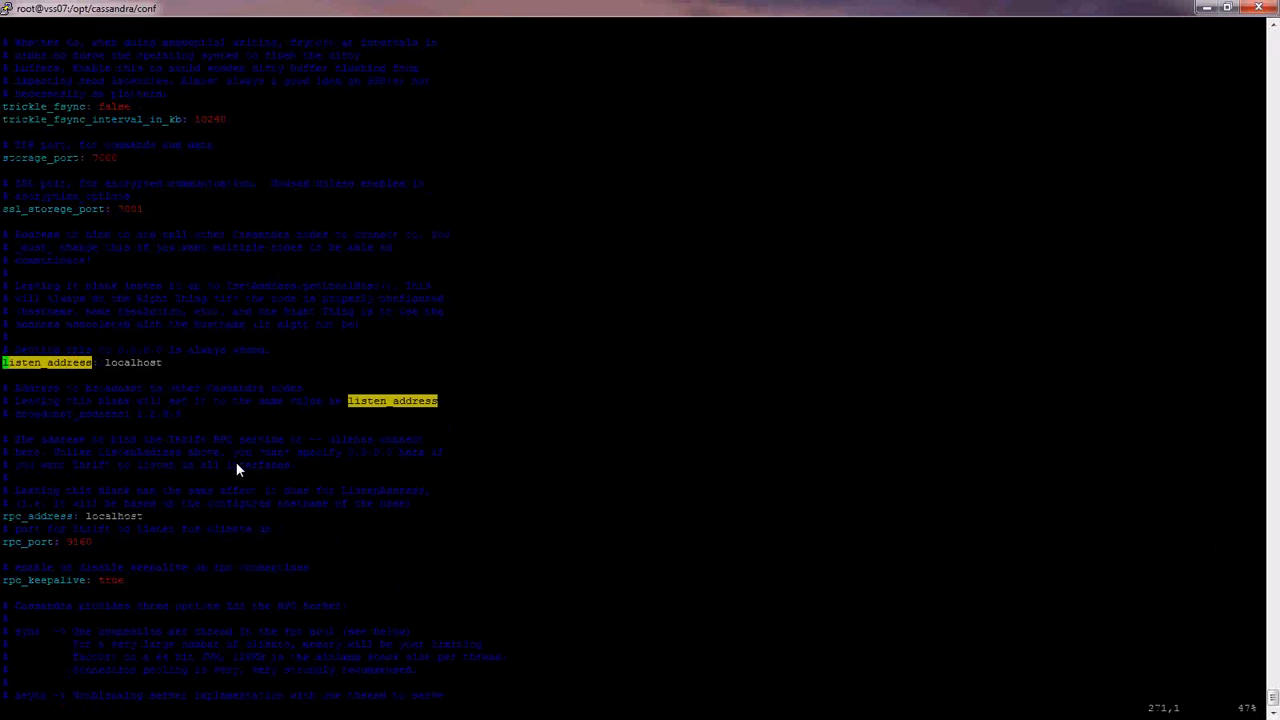
key(i)
key(End)
key(BackSpace)
key(BackSpace)
key(BackSpace)
key(BackSpace)
key(BackSpace)
key(BackSpace)
key(BackSpace)
key(BackSpace)
key(BackSpace)
text(1)
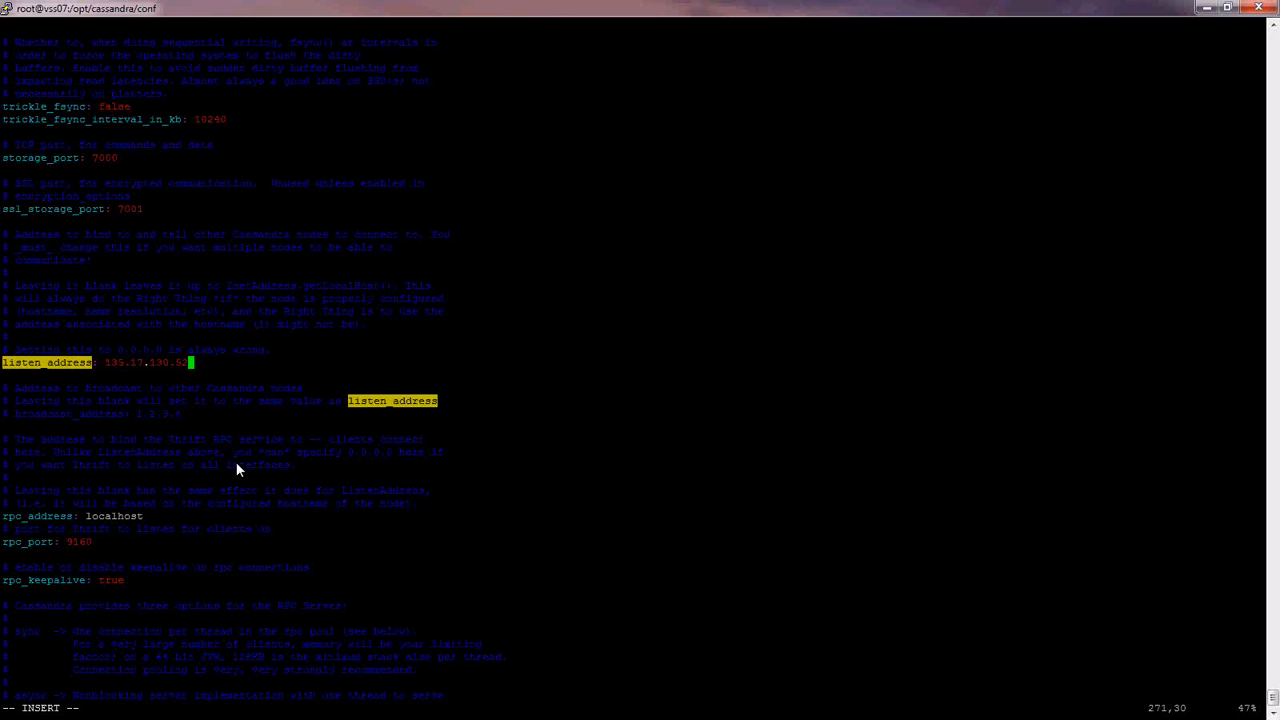
- Set rpc_address to 135.17.130.52 instead of localhost
key(Down)
key(Down)
key(Down)
key(Down)
key(Down)
key(Down)
key(Down)
key(Down)
key(Down)
key(Down)
key(Down)
key(Down)
key(Down)
key(Up)
key(BackSpace)
key(BackSpace)
key(BackSpace)
key(BackSpace)
key(BackSpace)
key(BackSpace)
key(BackSpace)
key(BackSpace)
key(BackSpace)
text(135.17.130.52)
key(Escape)
text(/)
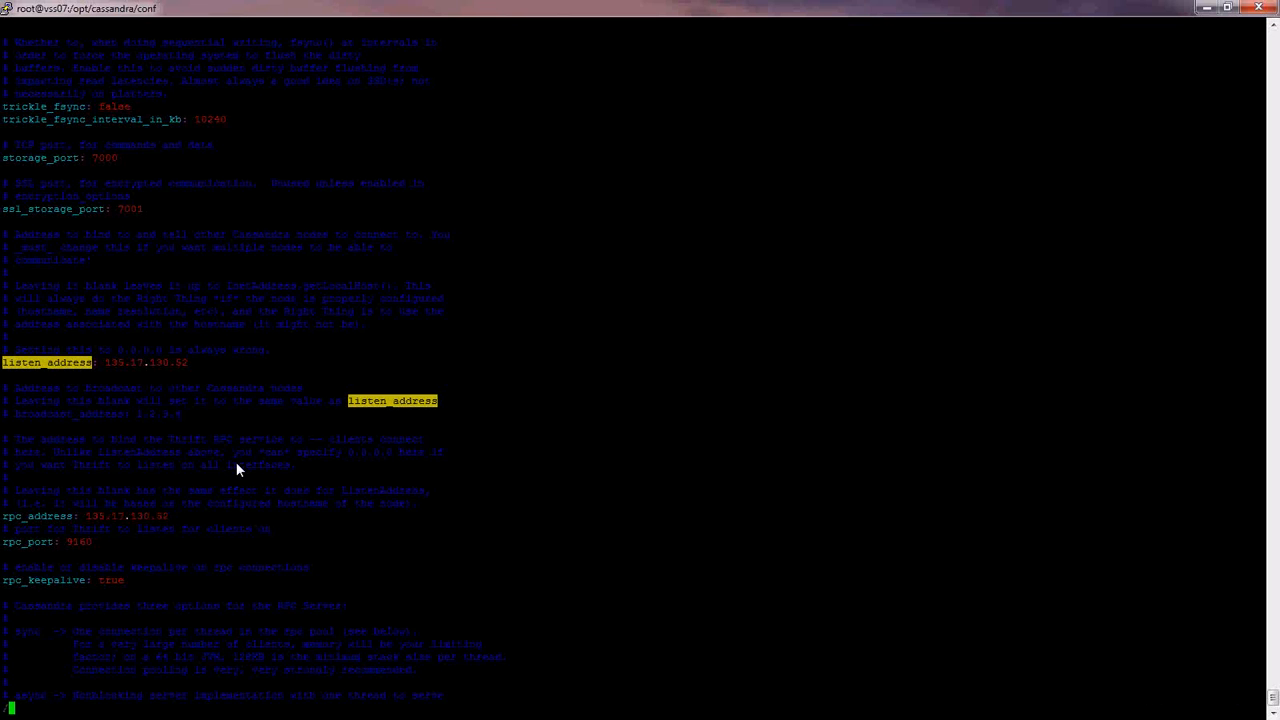
text(data_file_directcries:)
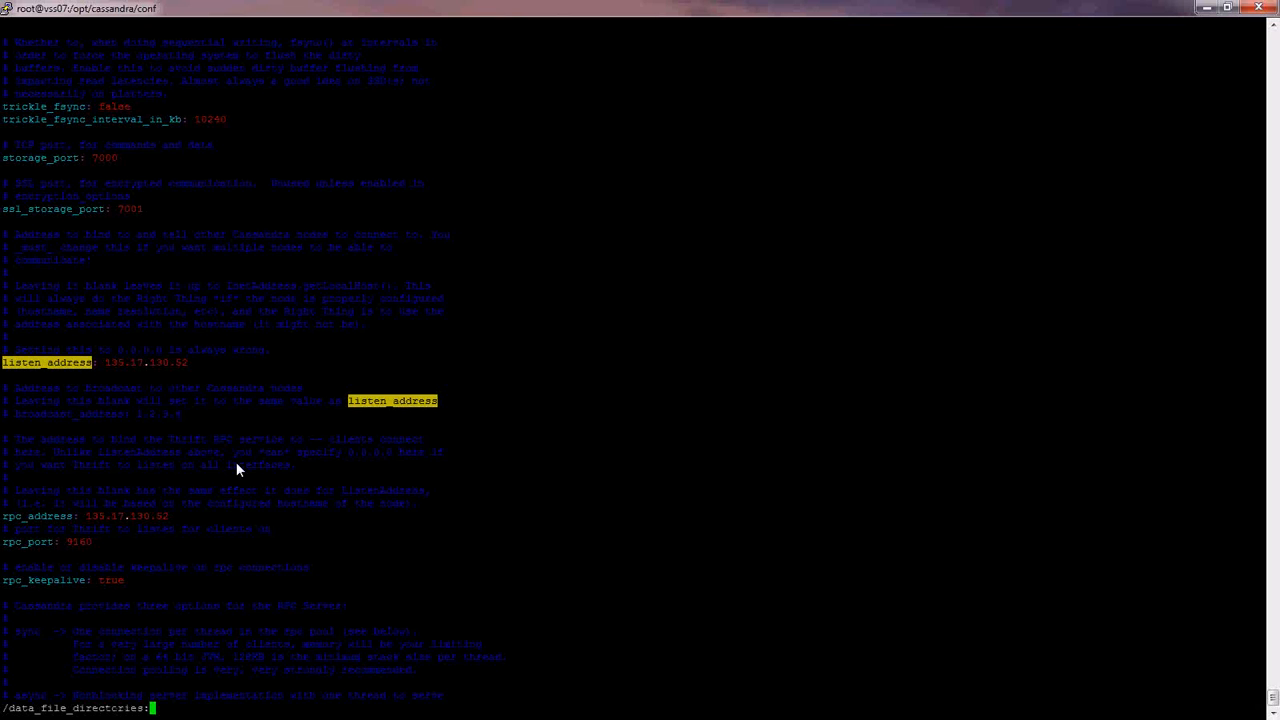
- Change the data_file_directories path to /opt/cassandra/data
key(Return)
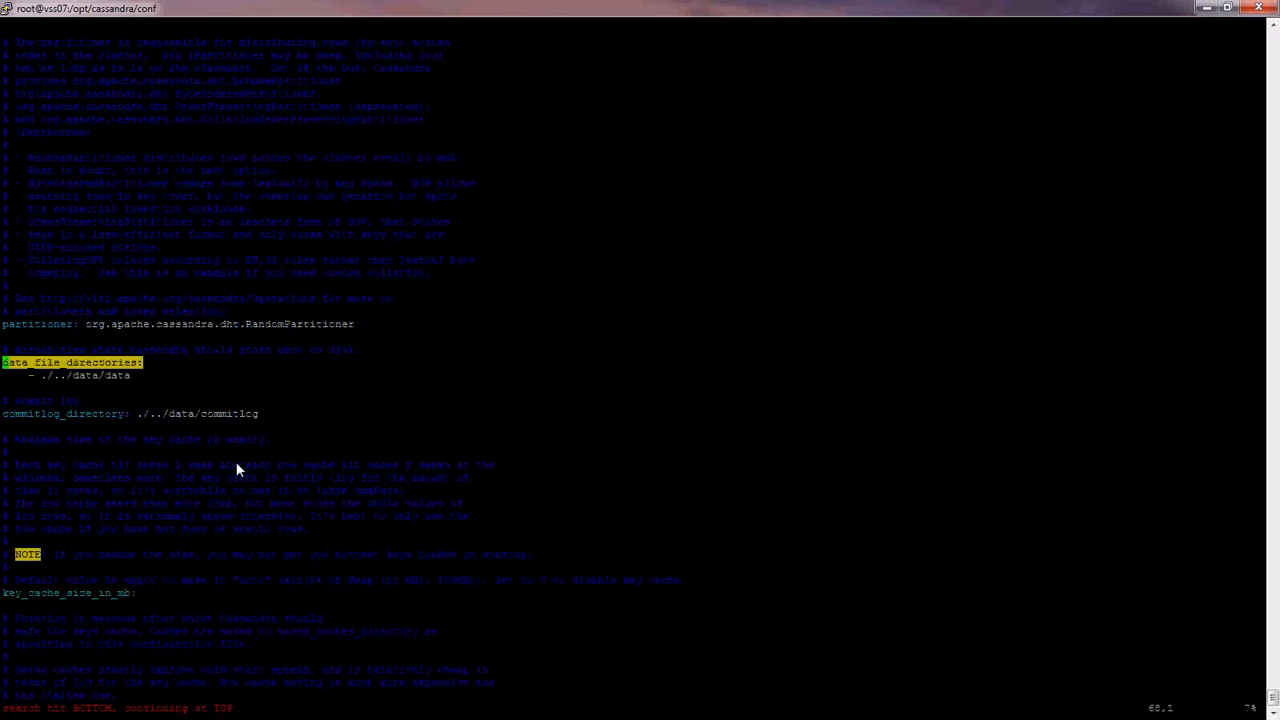
key(j)
key(dollar)
key(i)
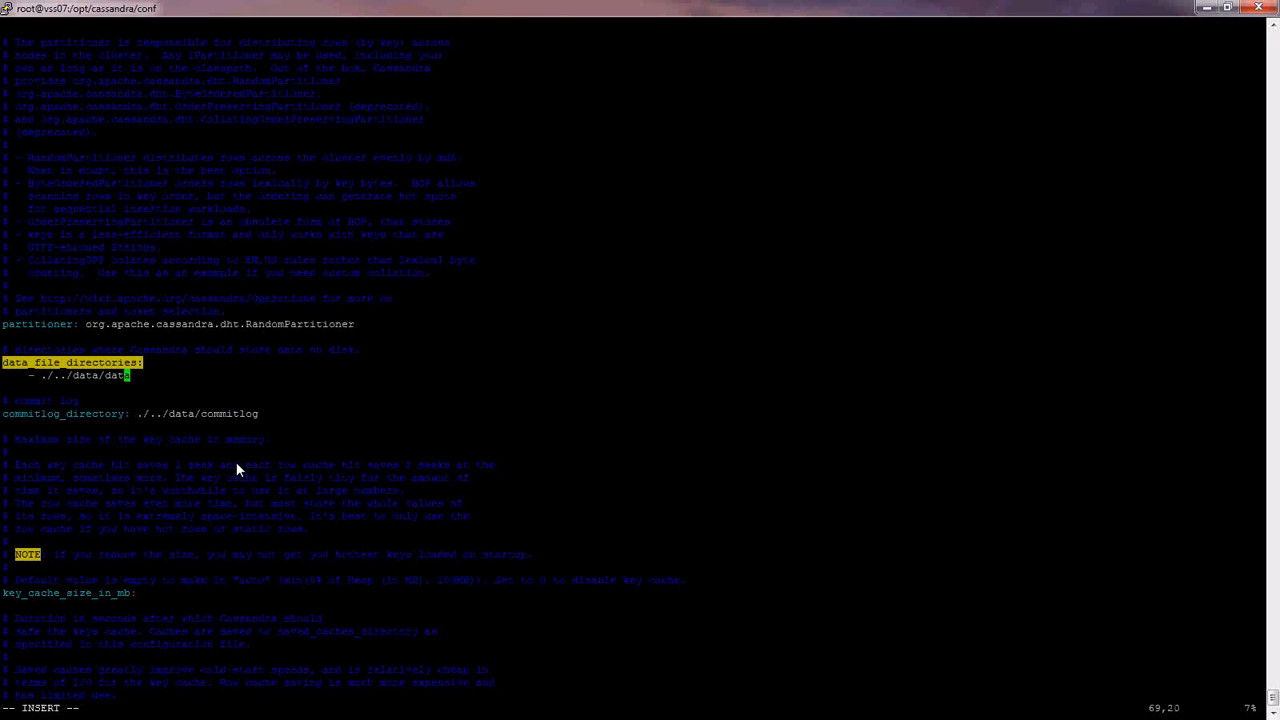
key(Right)
key(BackSpace)
- Set commitlog_directory to /opt/cassandra/commitlog
key(BackSpace)
key(BackSpace)
key(BackSpace)
key(BackSpace)
key(BackSpace)
key(BackSpace)
key(BackSpace)
key(BackSpace)
key(BackSpace)
key(BackSpace)
key(BackSpace)
key(BackSpace)
key(BackSpace)
text(/opt/cassandra/data)
key(Down)
key(Down)
key(Down)
key(Right)
key(Right)
key(Right)
key(Right)
key(Right)
key(Right)
key(Right)
key(Right)
key(Right)
key(Right)
key(Right)
key(Right)
key(Right)
key(Right)
key(Right)
key(Right)
key(Right)
key(Right)
key(BackSpace)
key(BackSpace)
key(BackSpace)
key(BackSpace)
key(BackSpace)
key(BackSpace)
key(BackSpace)
key(BackSpace)
key(BackSpace)
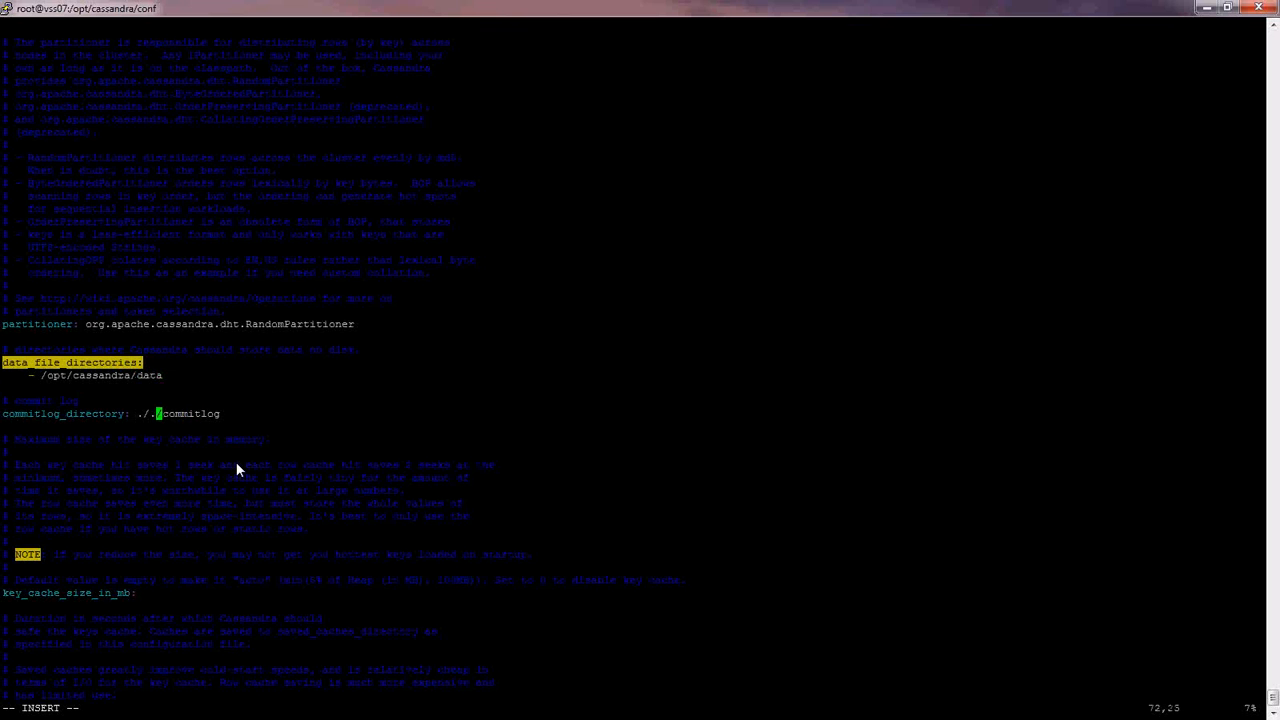
text(/opt/cassandra)
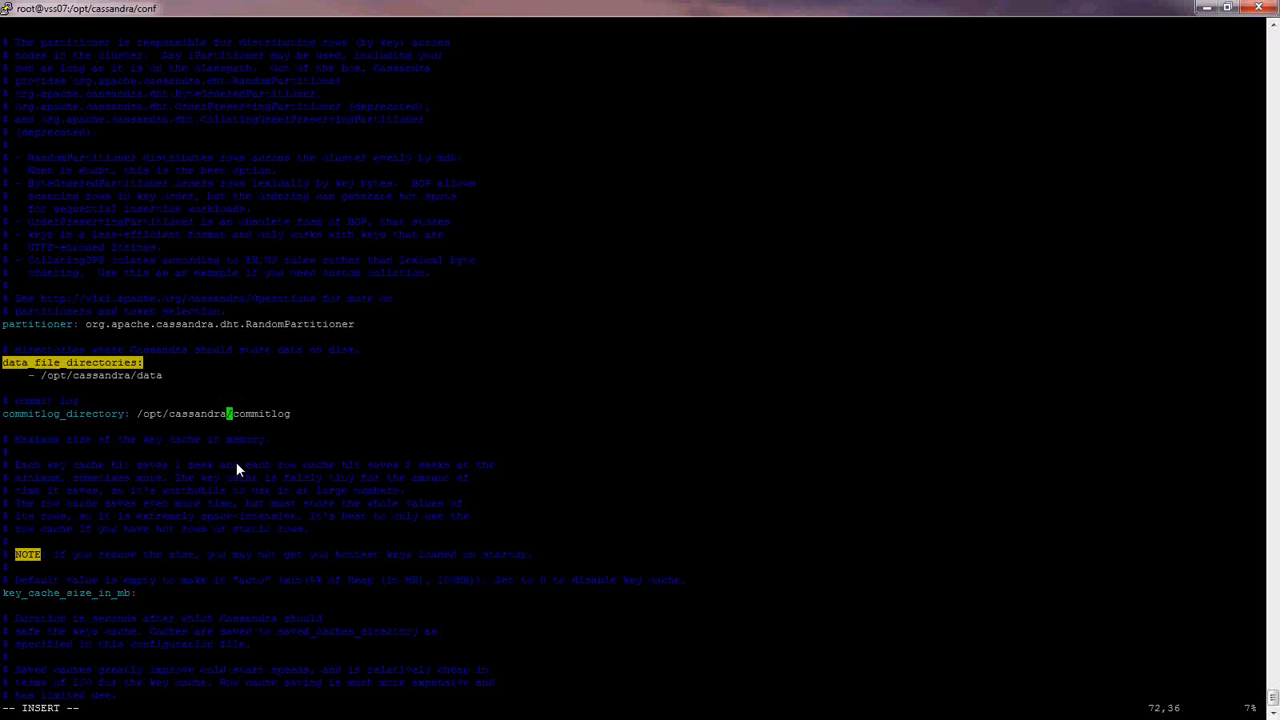
key(Escape)
text(/saved_caches_direct)
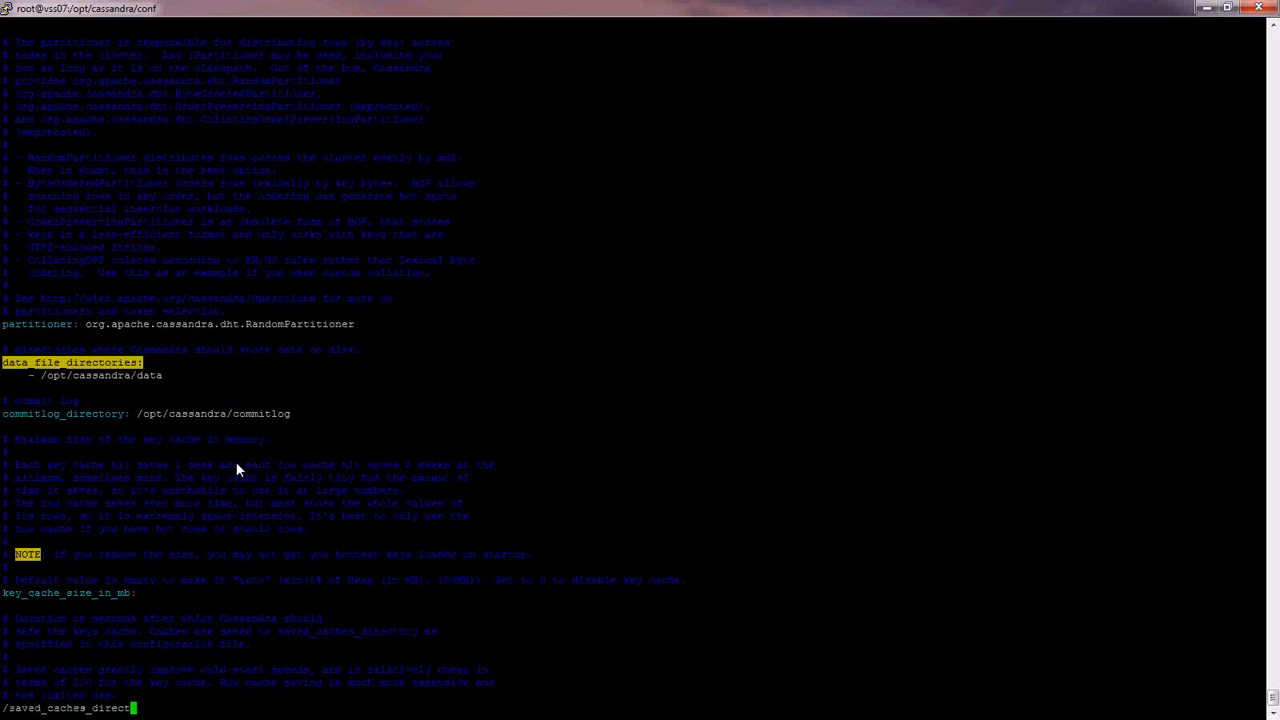
text(ory)
- Change saved_caches_directory from /var/lib/cassandra/saved_caches to /opt/cassandra/saved_caches
key(Return)
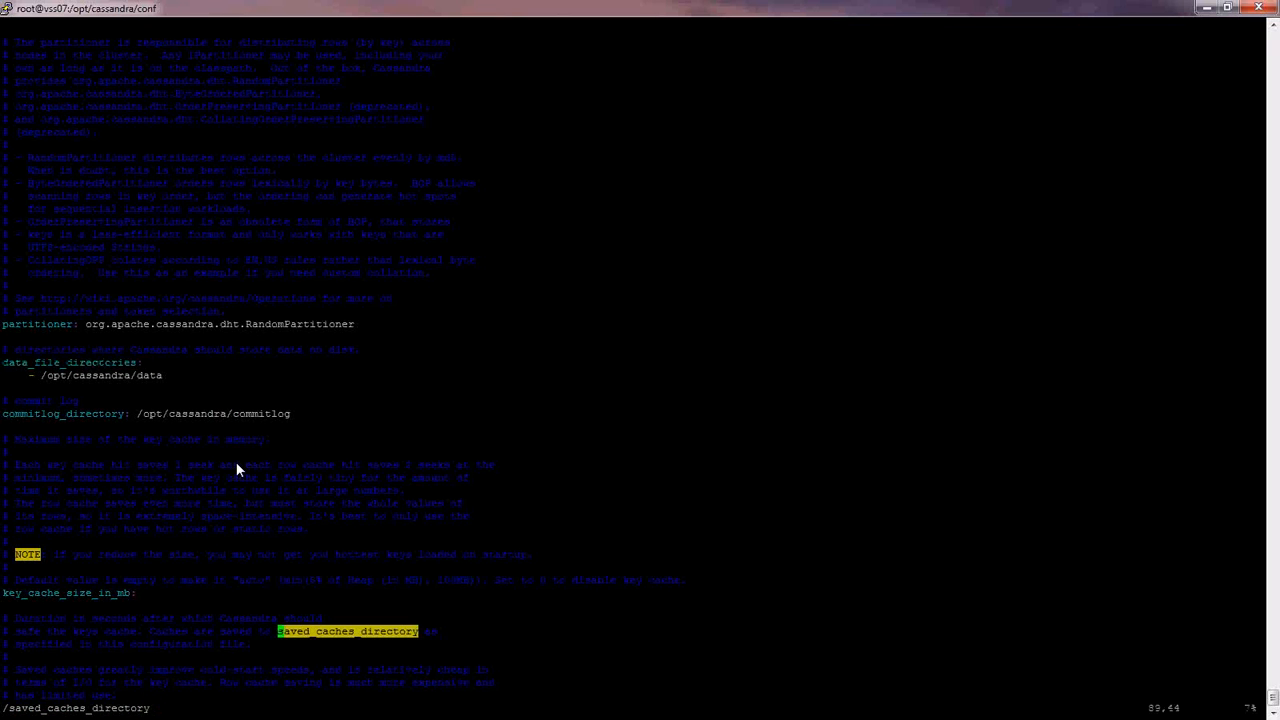
key(n)
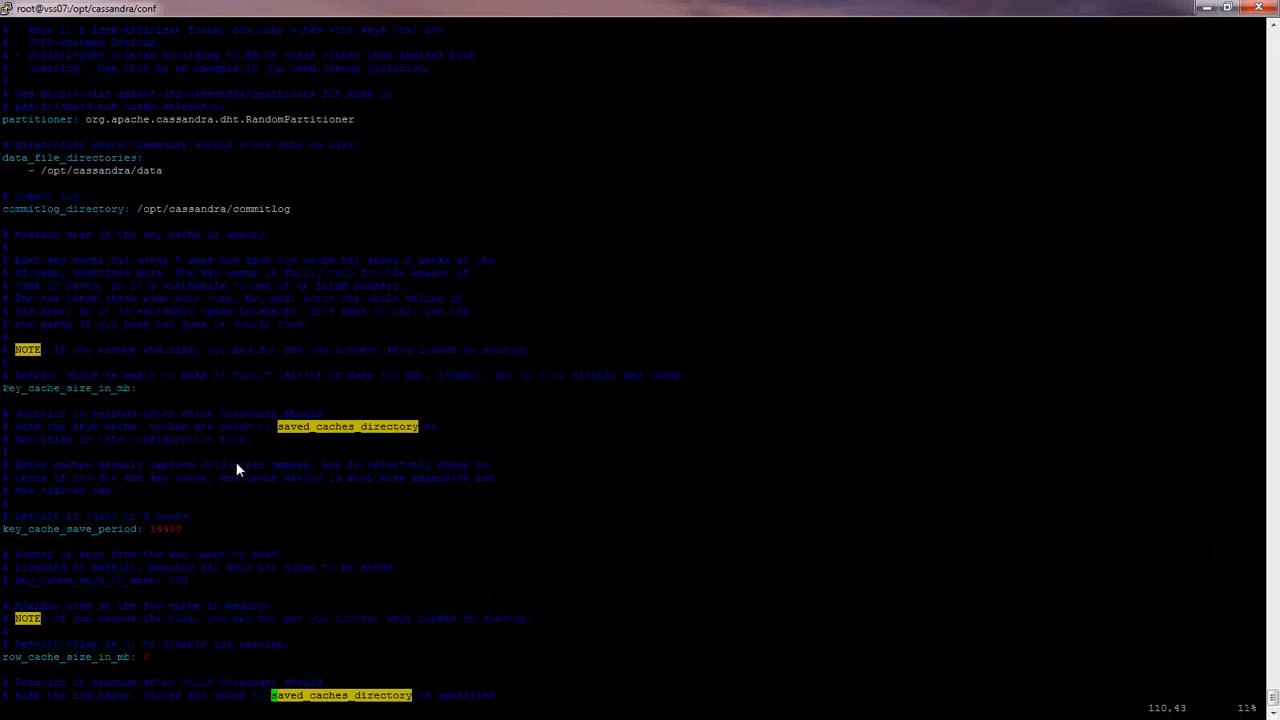
key(n)
key(n)
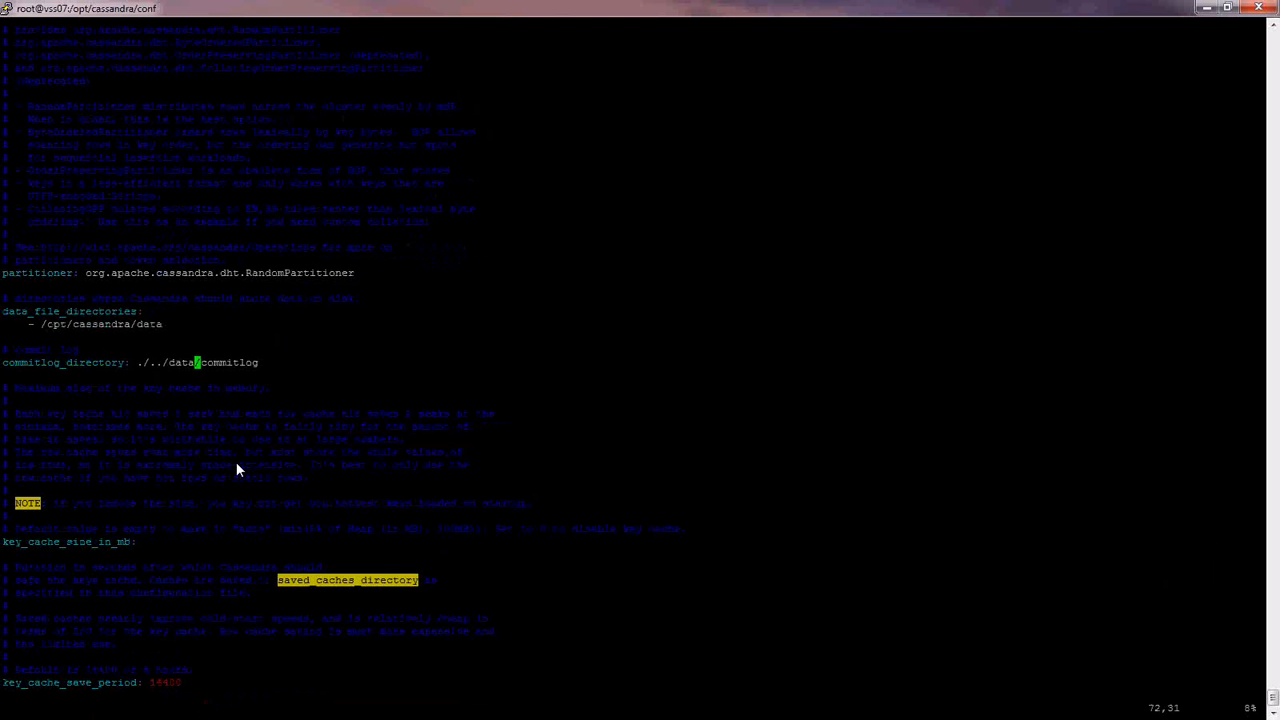
key(n)
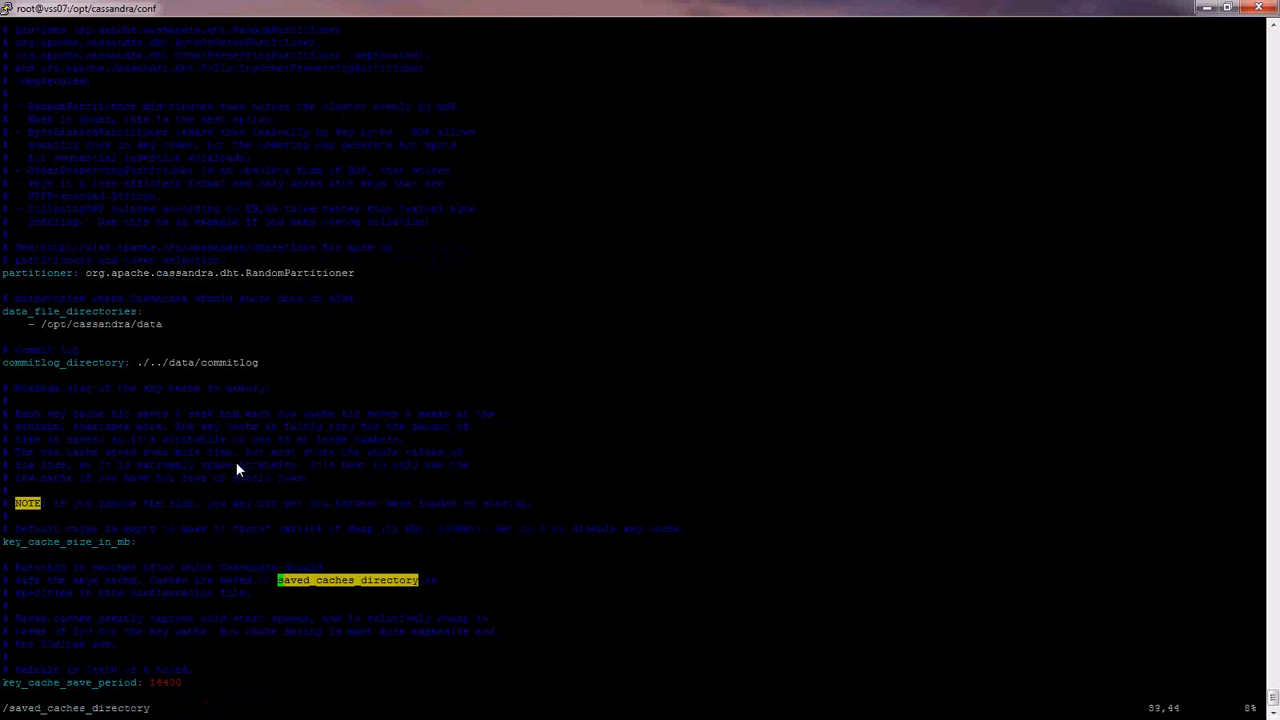
key(n)
key(n)
key(shift+a)
key(Left)
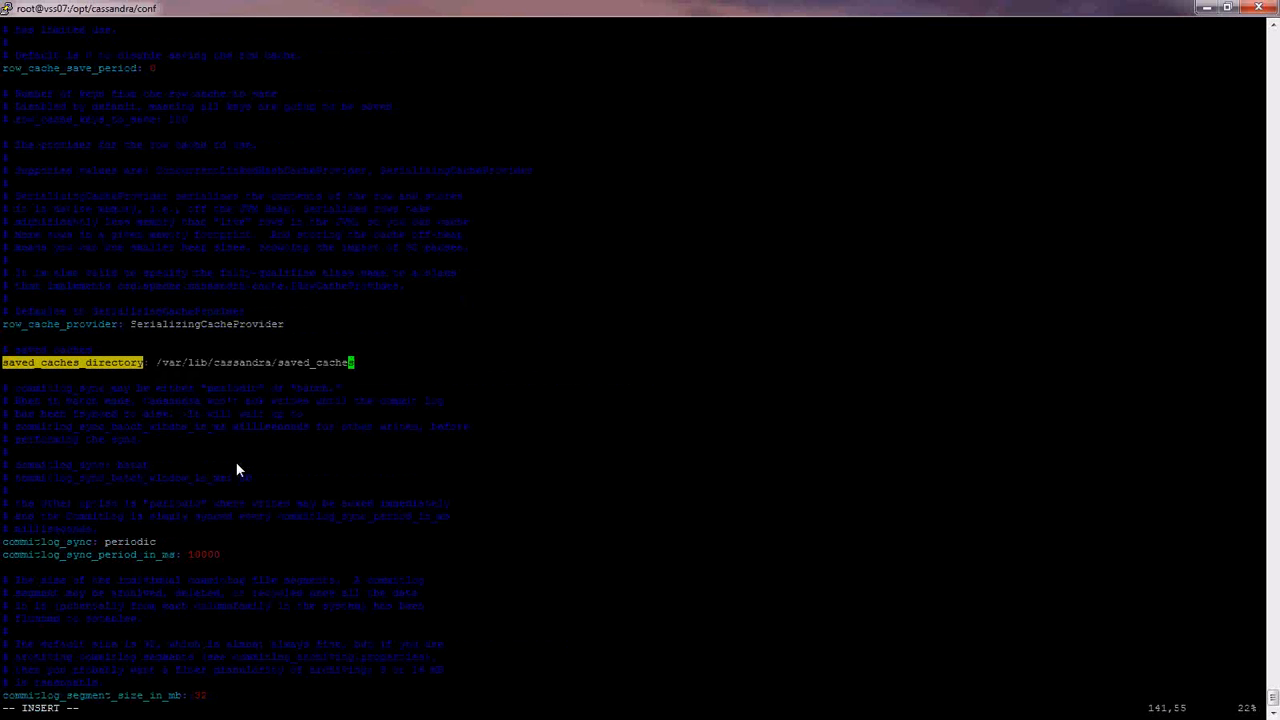
key(Left)
key(Left)
key(Left)
key(Left)
key(Left)
key(Left)
key(Left)
key(Left)
key(Left)
key(Left)
key(Left)
key(Left)
key(Left)
key(Left)
key(Left)
key(Left)
key(Left)
key(Left)
key(Left)
key(Left)
key(Left)
key(Left)
key(Left)
key(BackSpace)
key(BackSpace)
key(BackSpace)
key(BackSpace)
key(BackSpace)
key(BackSpace)
key(BackSpace)
text(op)
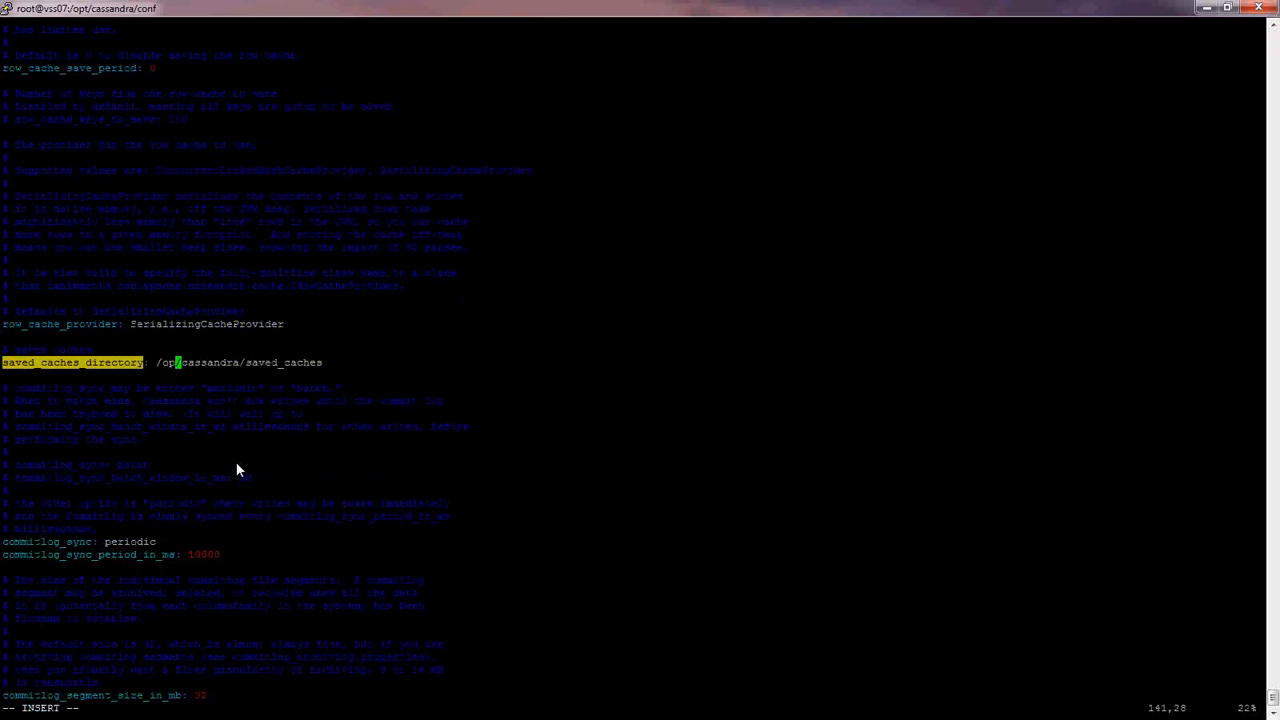
text(t)
key(Escape)
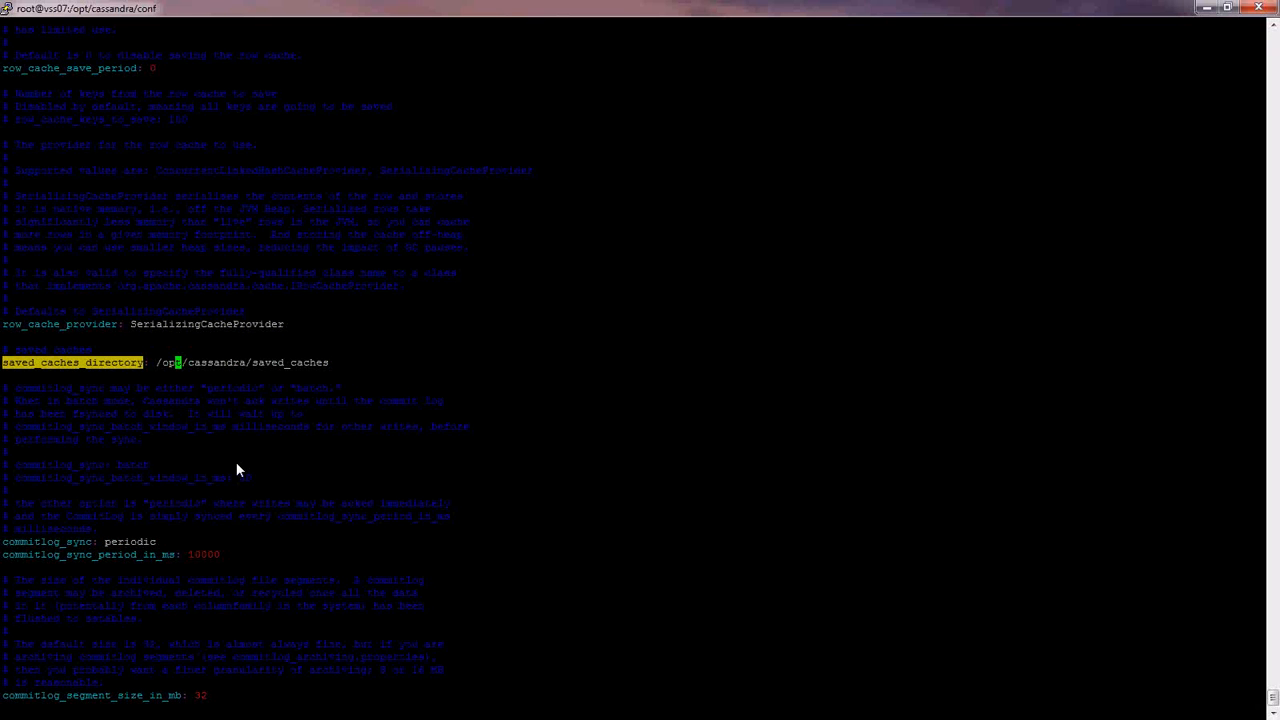
text(:wq!)
- Save cassandra.yaml and return to the /opt/cassandra folder
key(Return)
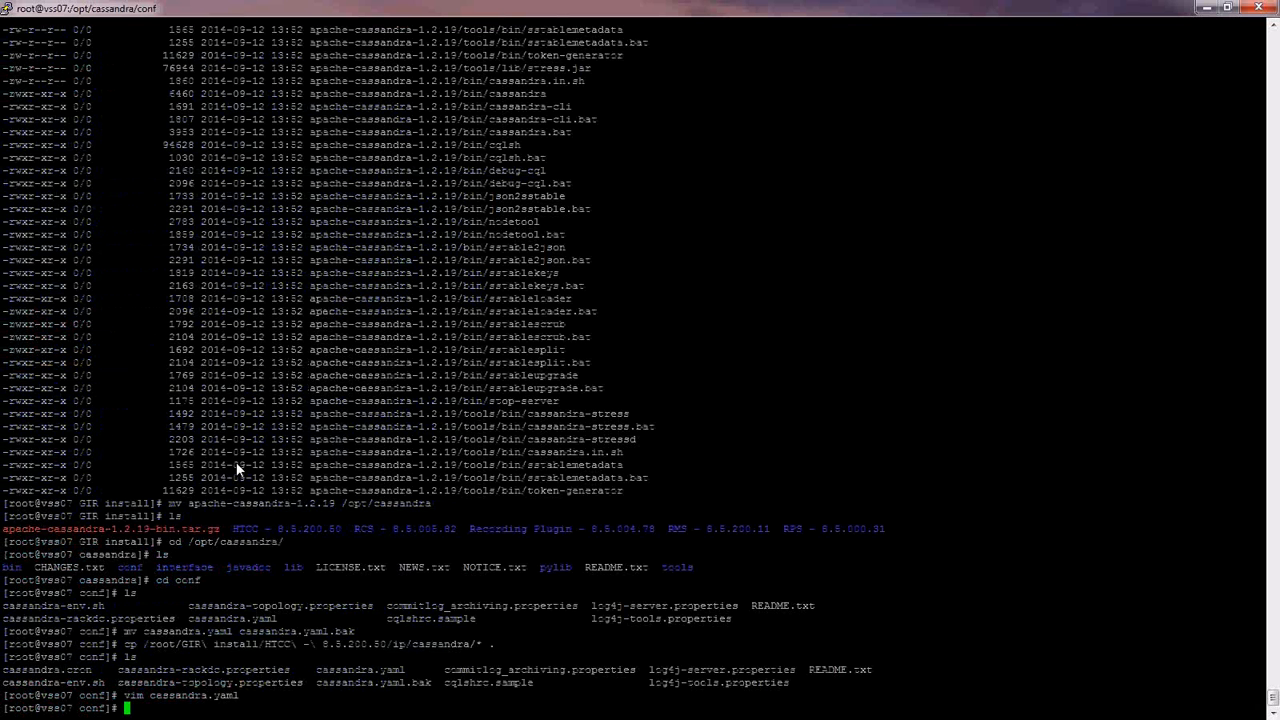
text(cd)
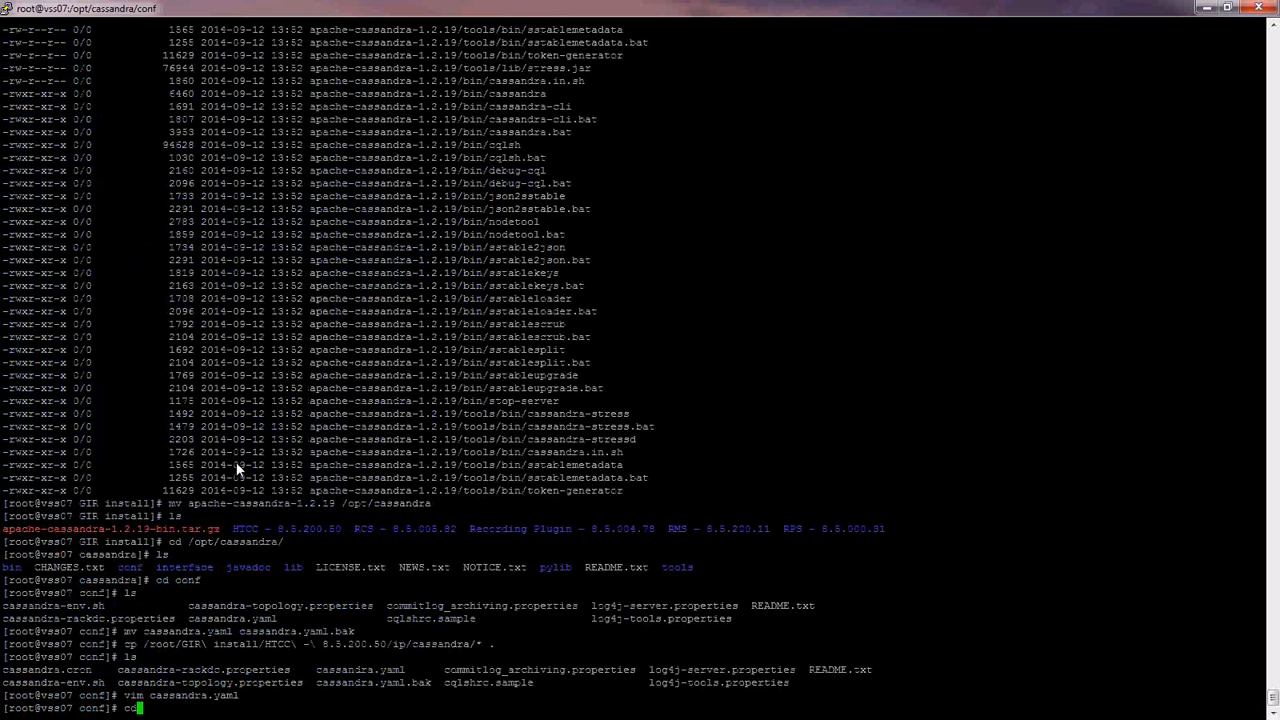
text( ..)
key(Return)
text(ls)
key(Return)
- Create data, saved_caches and commitlog folders under /opt/cassandra, then go back to conf
text(mkdir data)
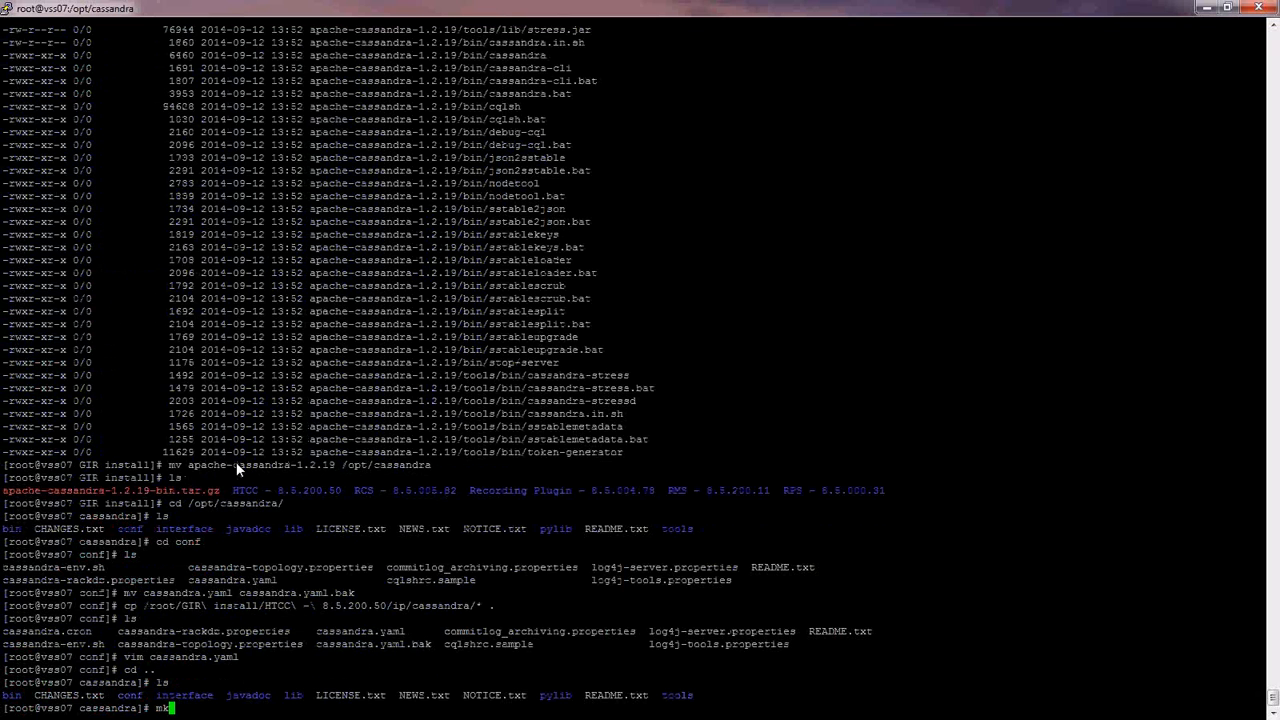
key(Return)
text(mkdir saved_cache)
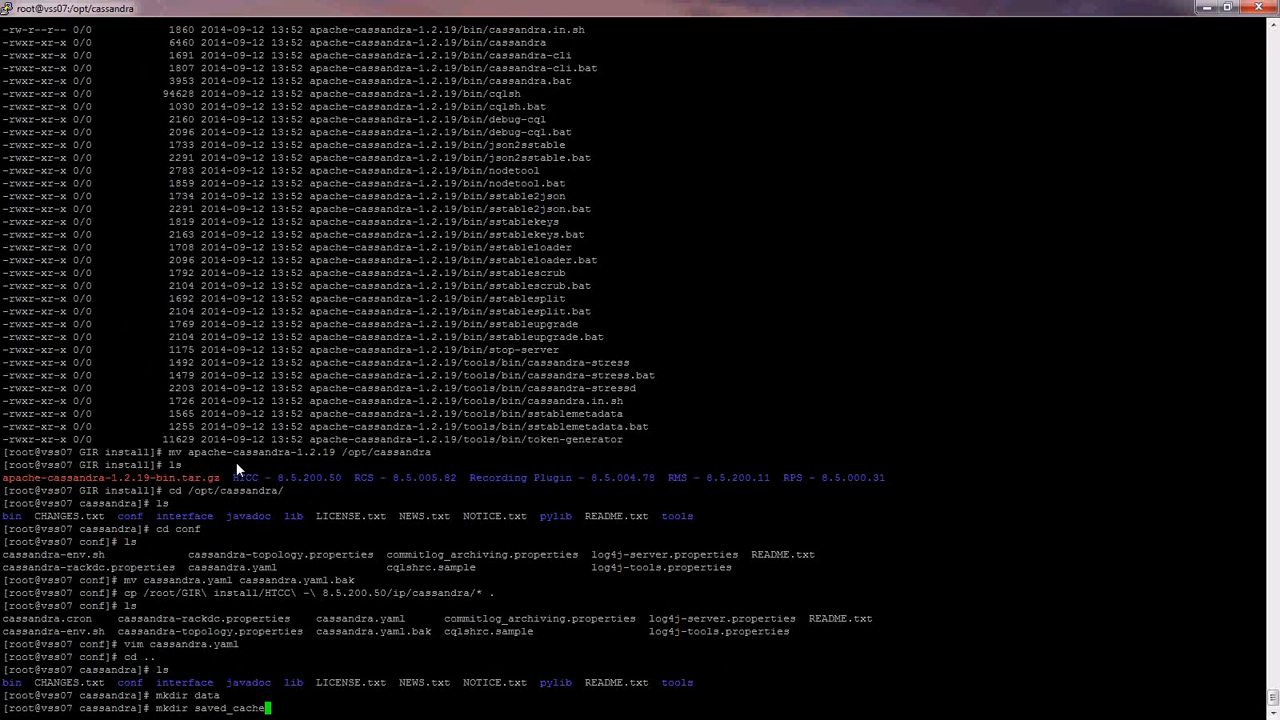
text(s)
key(Return)
text(mkdir )
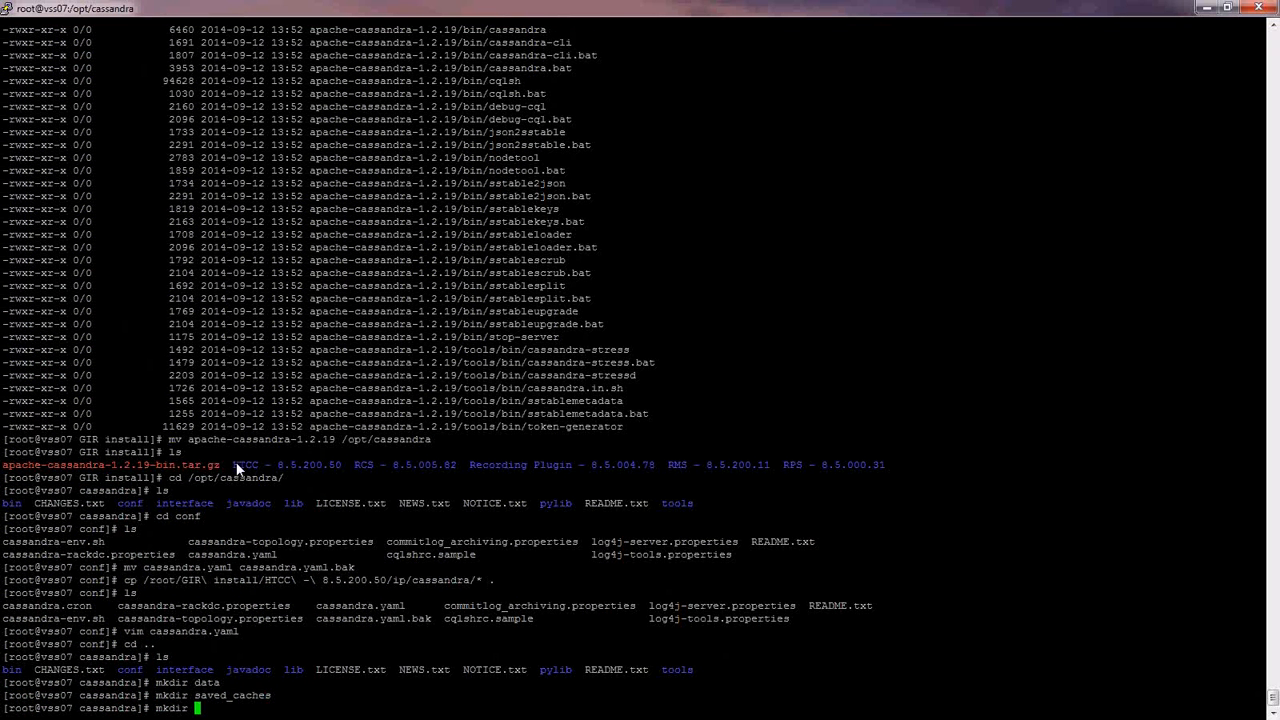
text(com)
key(BackSpace)
key(BackSpace)
key(BackSpace)
text(ccmmitlog)
key(Return)
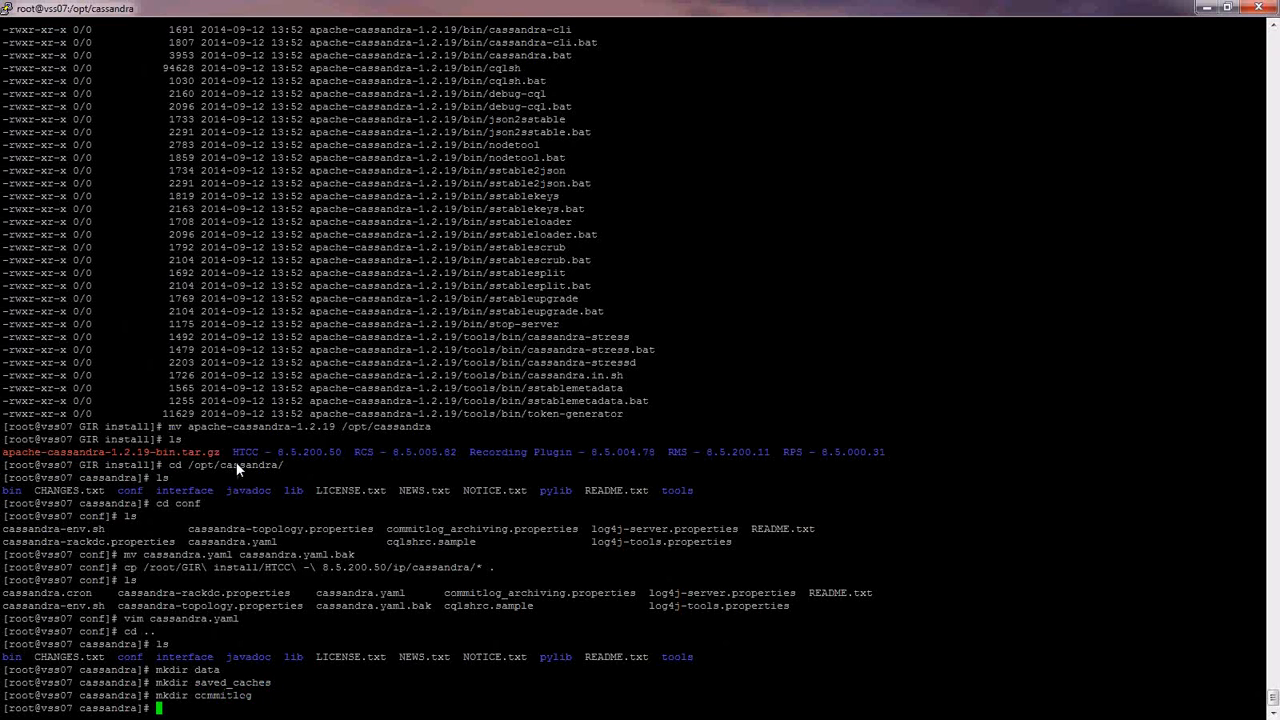
text(cd conf)
key(Return)
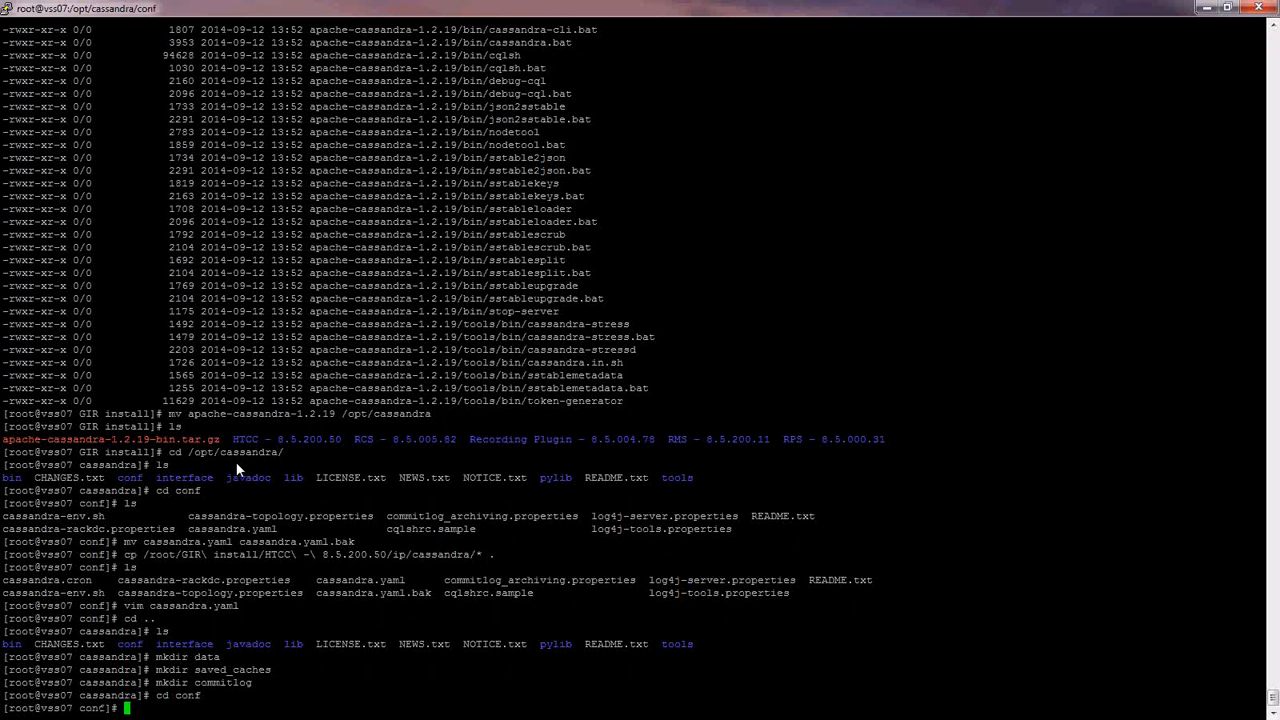
- Open log4j-server.properties in vim from the conf folder
text(ls)
key(Return)
text(vim log4j-server.properties)
key(Return)
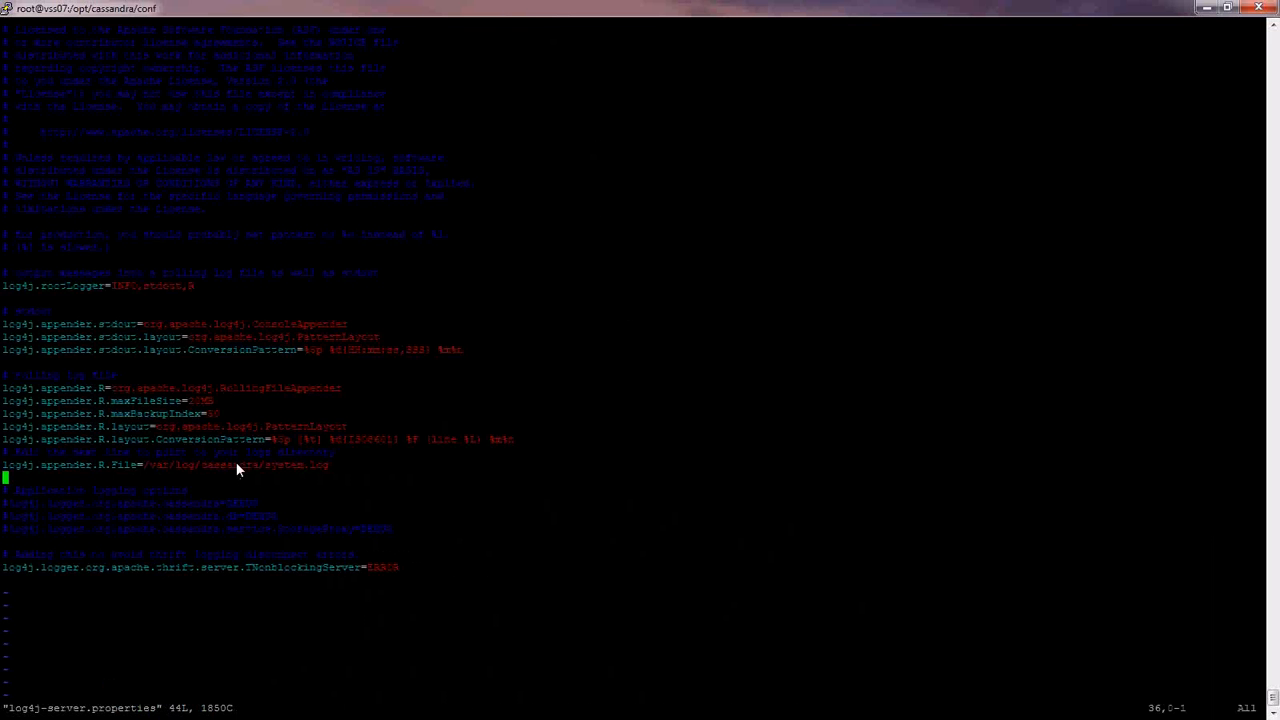
- Change the log file path from /var/log/cassandra to /opt/cassandra/system.log and save
key(Up)
key(End)
key(Left)
key(Left)
key(Left)
key(Left)
key(Left)
key(Left)
key(Left)
key(Left)
key(Left)
key(Left)
key(Left)
key(Left)
key(Left)
key(Left)
key(Left)
key(Left)
key(Left)
key(Left)
key(Left)
key(Left)
key(i)
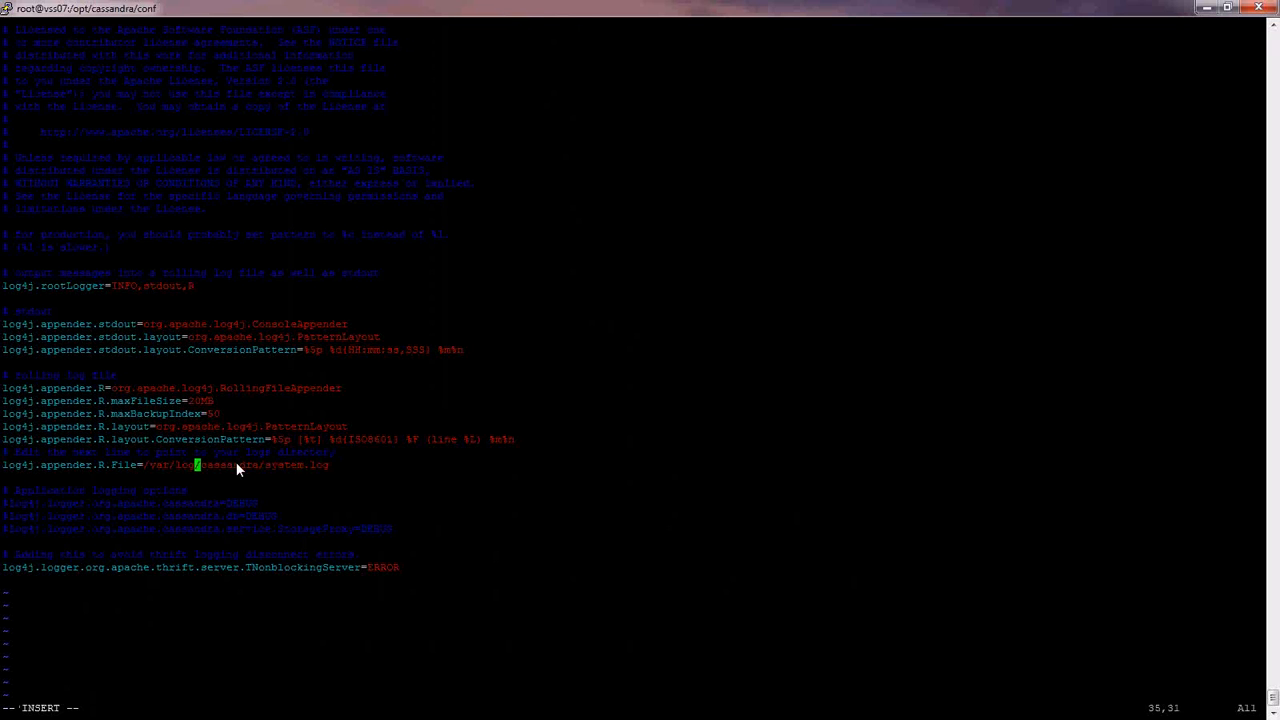
key(BackSpace)
key(BackSpace)
key(BackSpace)
key(BackSpace)
key(BackSpace)
key(BackSpace)
key(BackSpace)
text(opt)
key(Escape)
text(:)
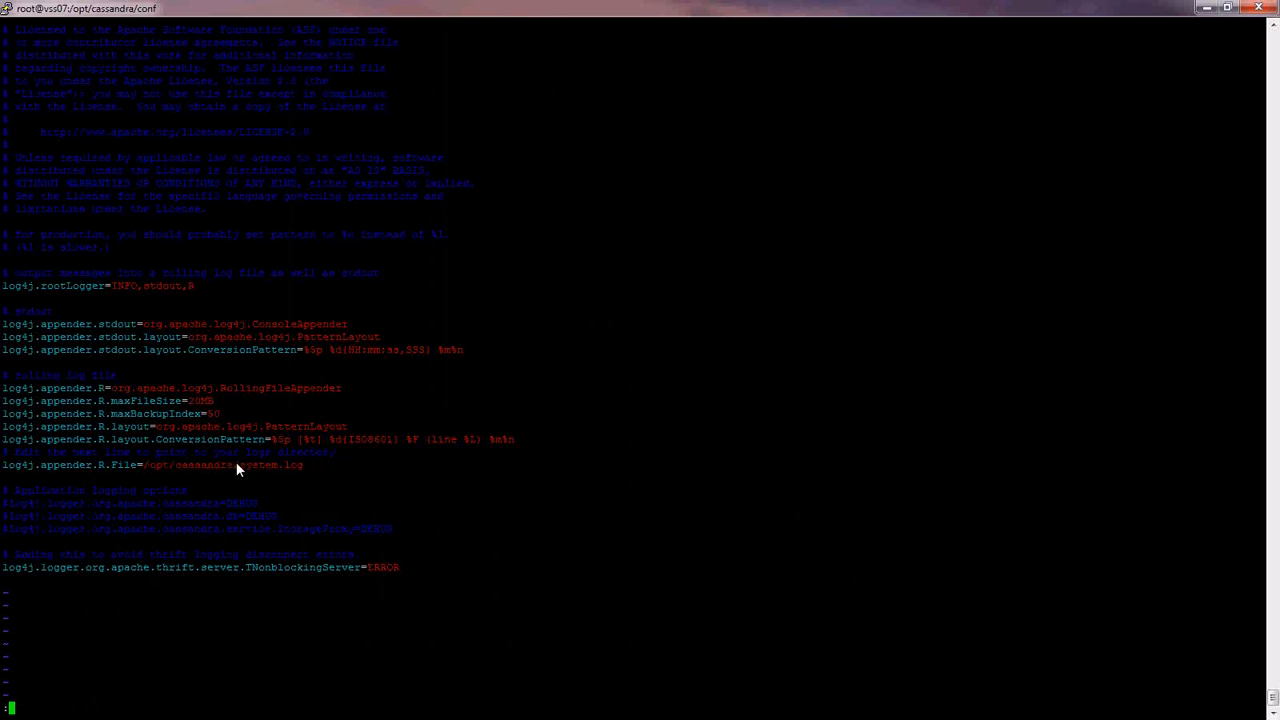
text(wq!)
key(Return)
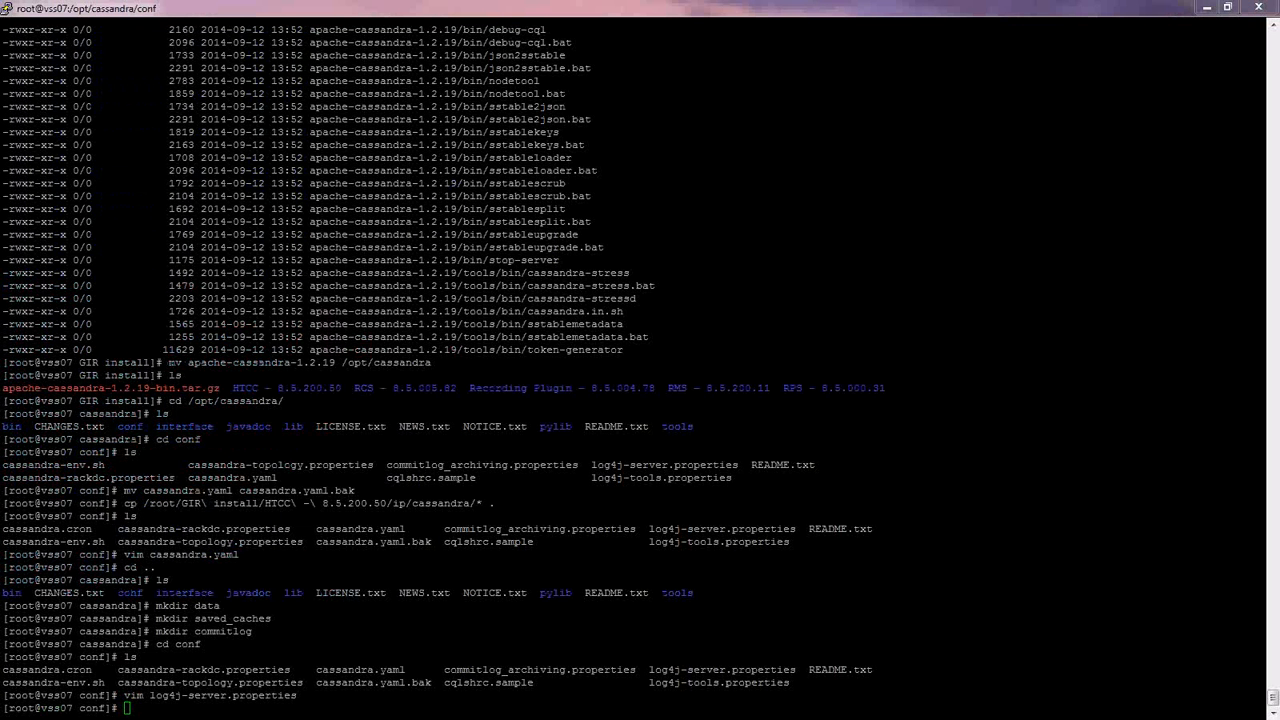
- Run ./cassandra from the /opt/cassandra/bin folder
click(226, 428)
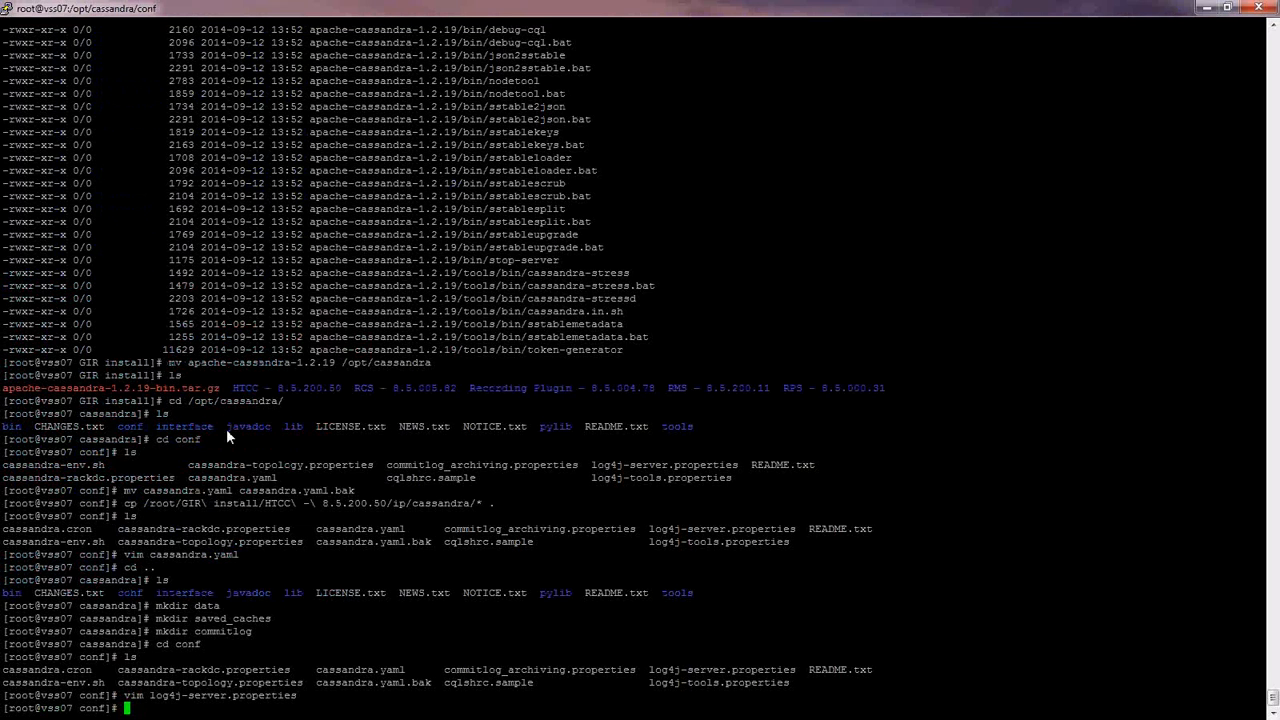
text(cd ..)
key(Return)
text(cd bin)
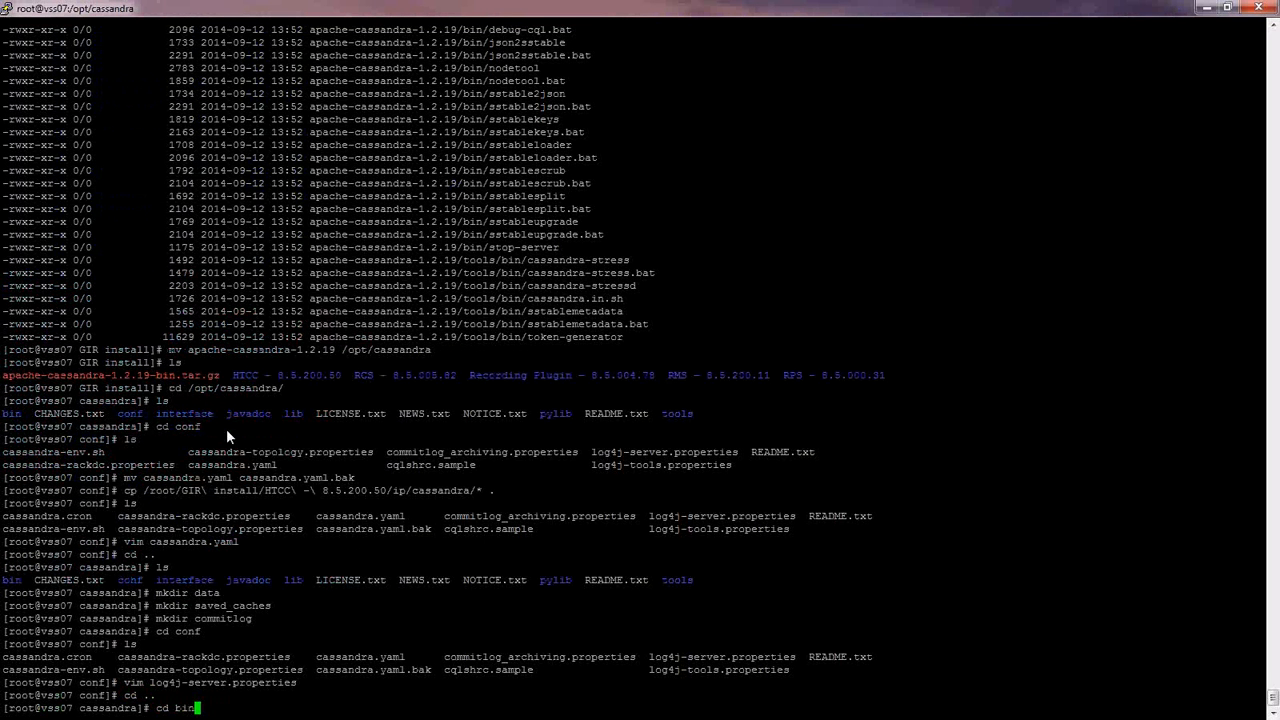
key(Return)
text(ls)
key(Return)
text(./cassandra)
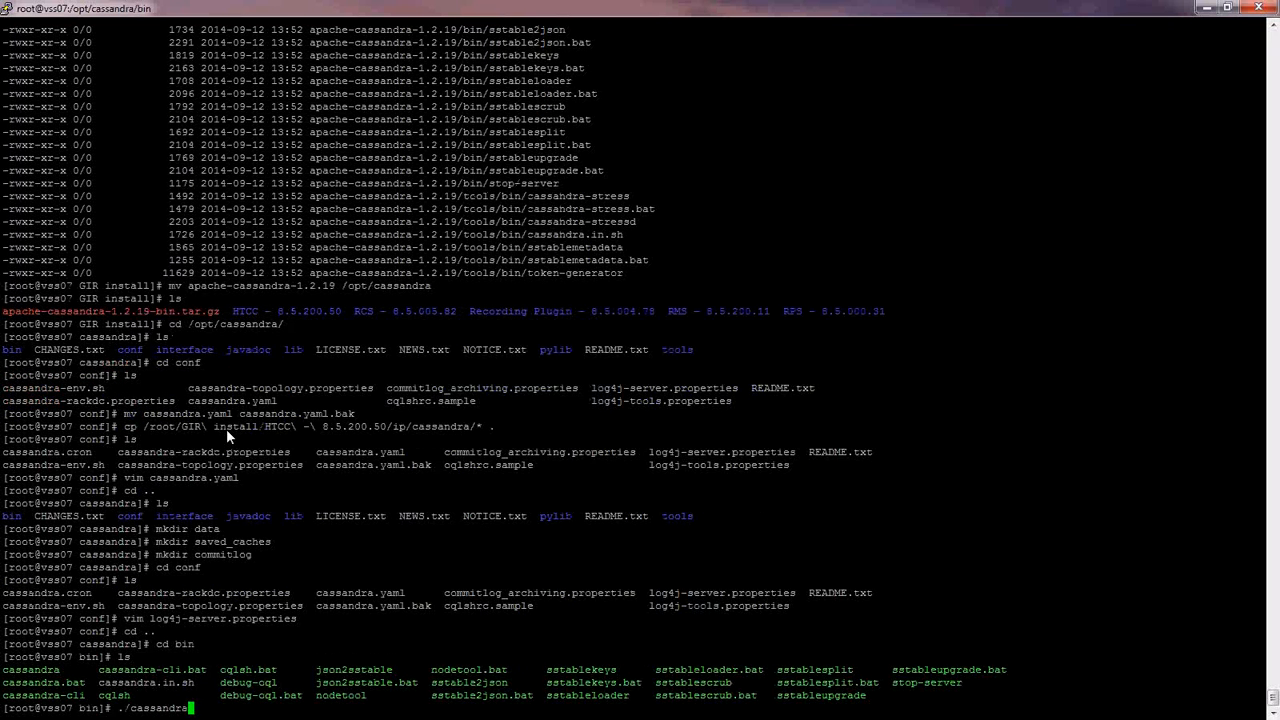
key(Return)
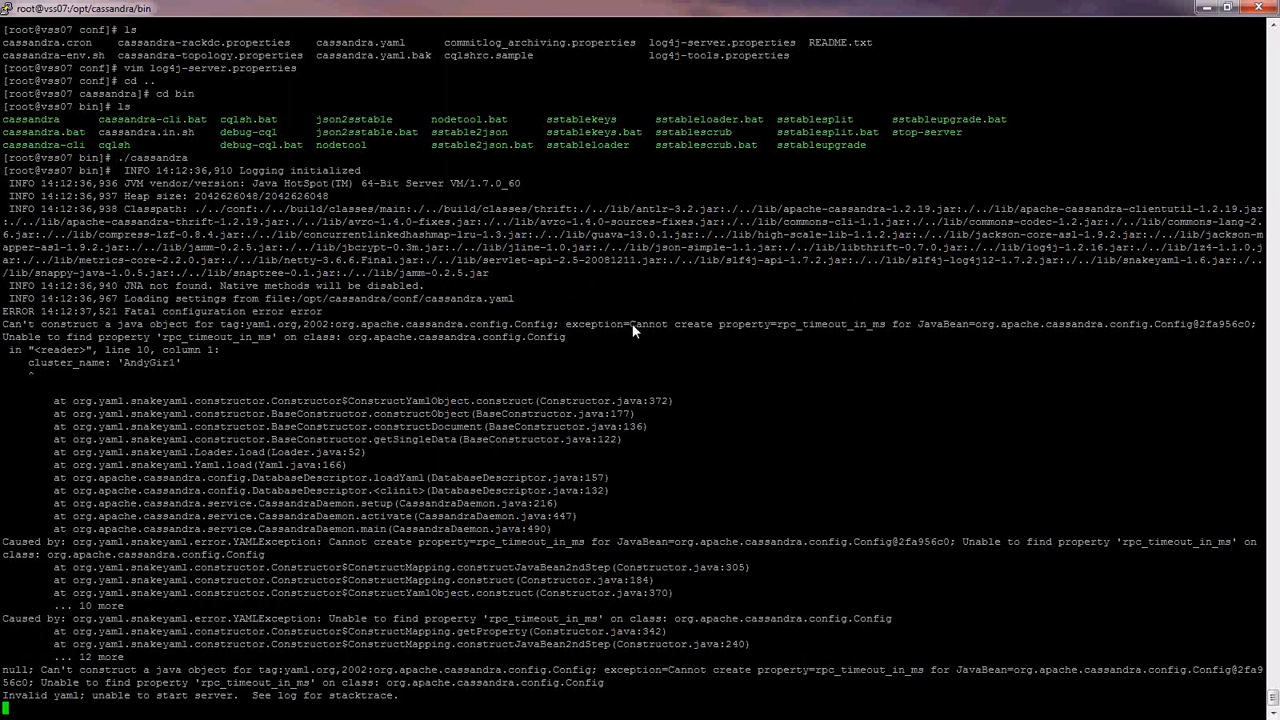
- Select rpc_timeout_in_ms in the invalid YAML error message
drag(631, 325, 800, 323)
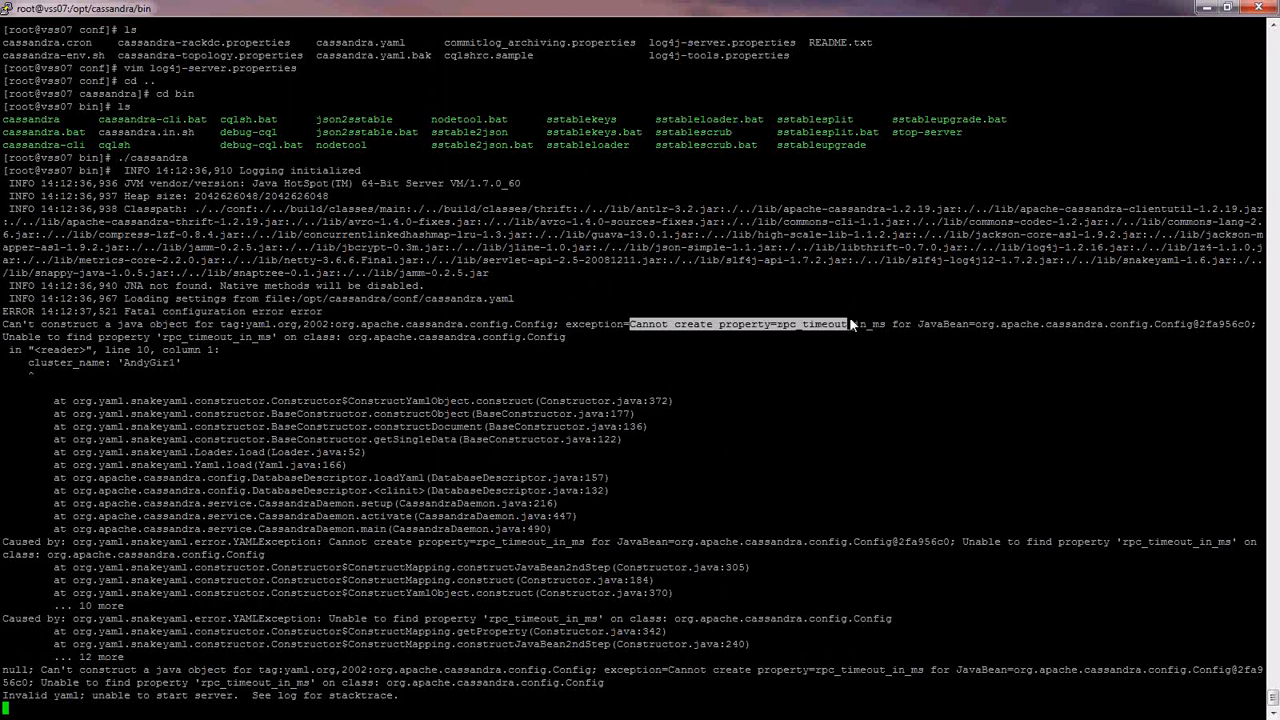
drag(849, 318, 895, 315)
double_click(880, 326)
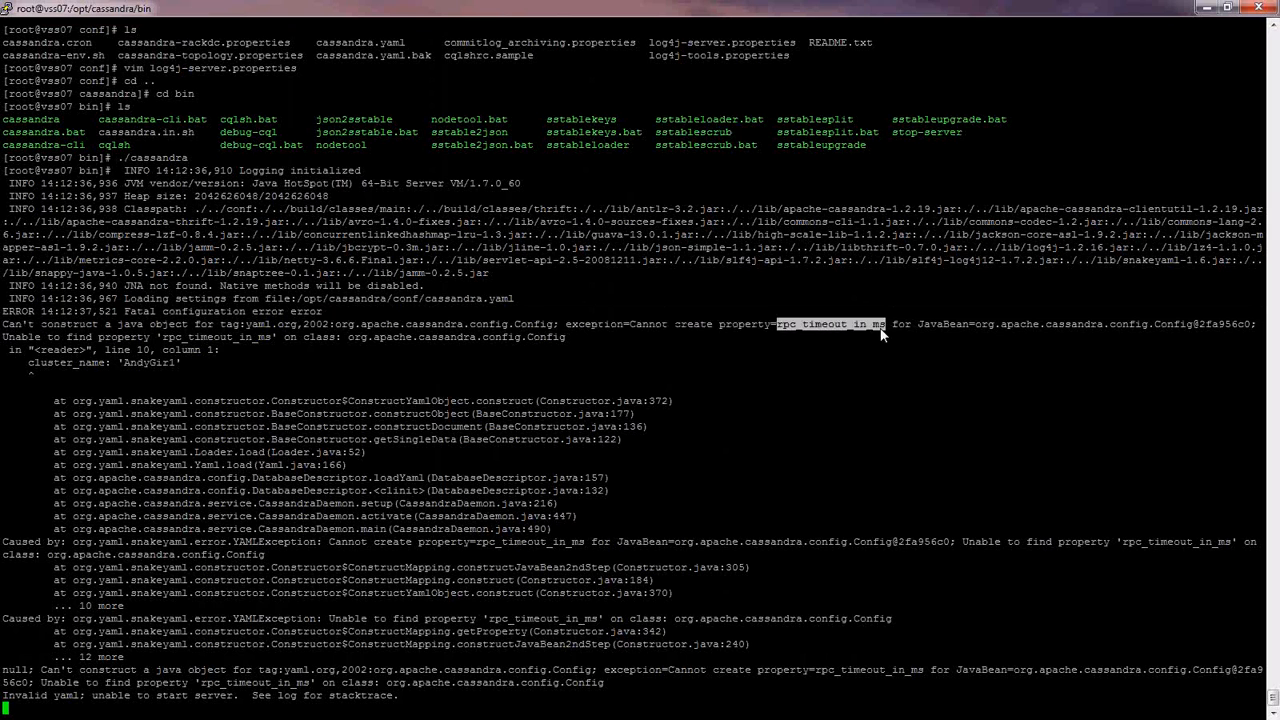
click(791, 409)
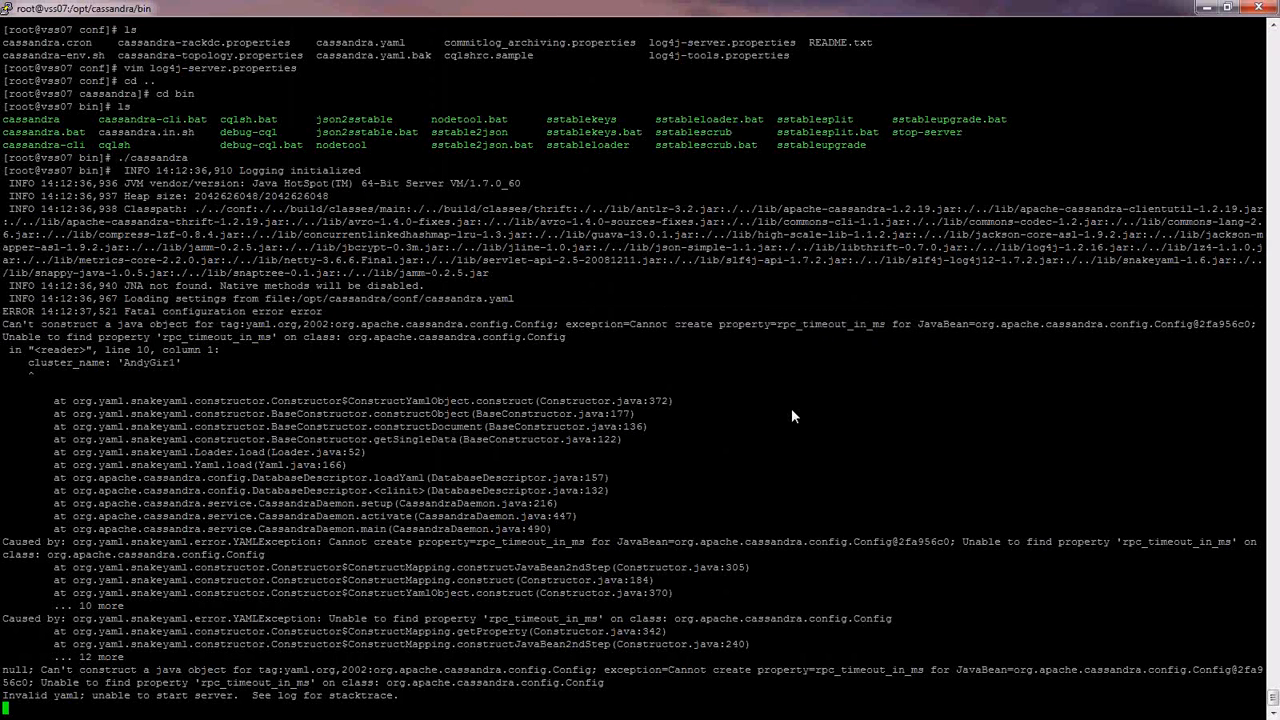
- Stop the failed Cassandra start and open cassandra.yaml in vim from the conf folder
key(ctrl+c)
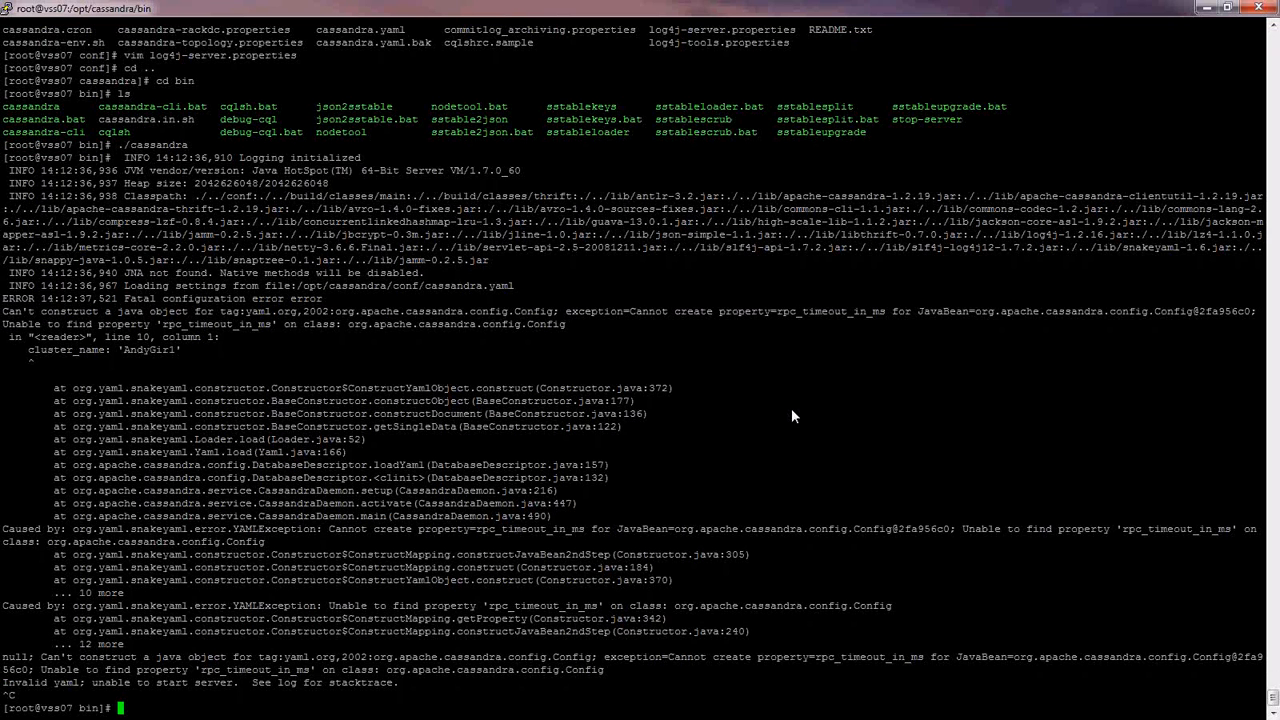
text(ls)
key(Return)
text(cc)
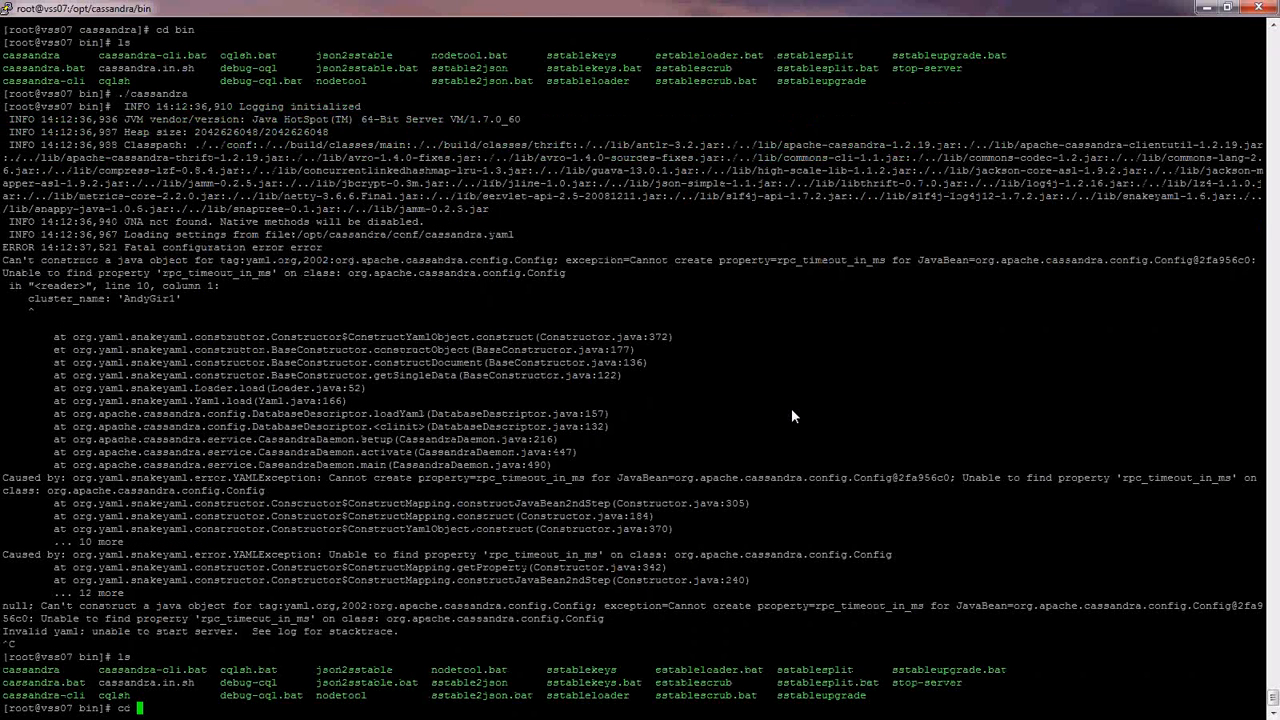
text( ..)
key(Return)
text(cd conf)
key(Return)
text(ls)
key(Return)
text(vim )
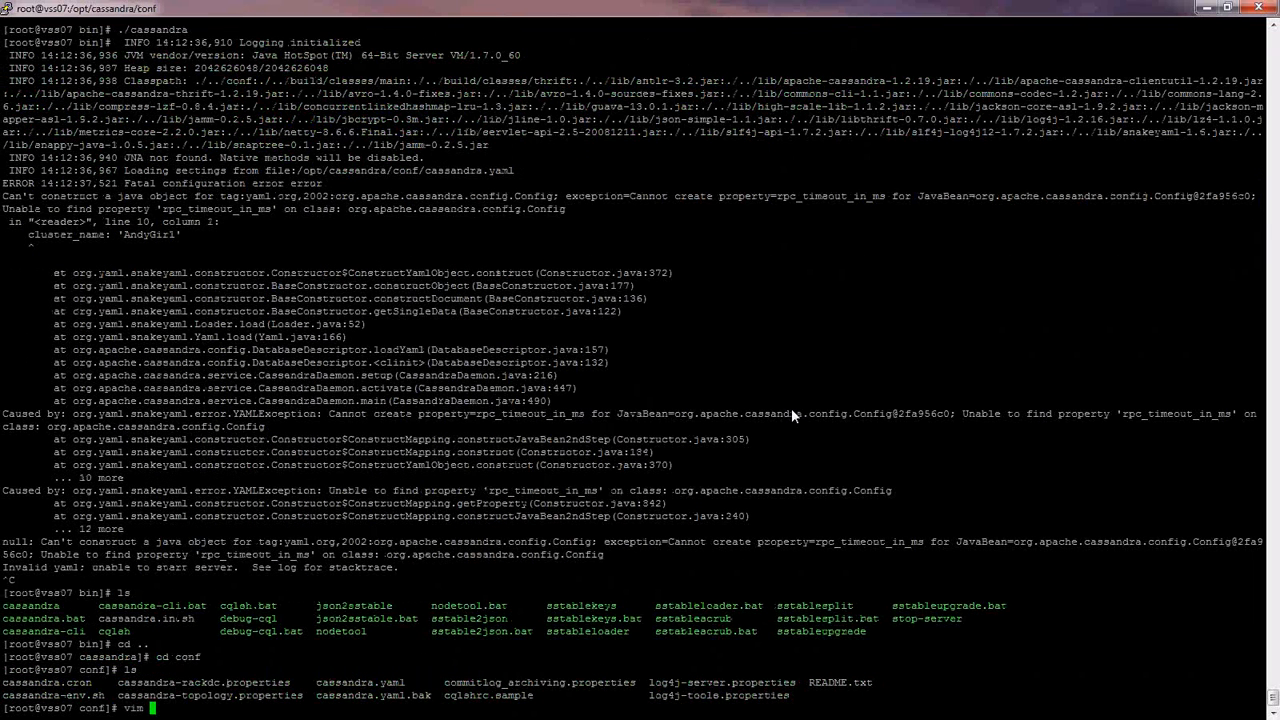
text(cassandra.yaml)
key(Return)
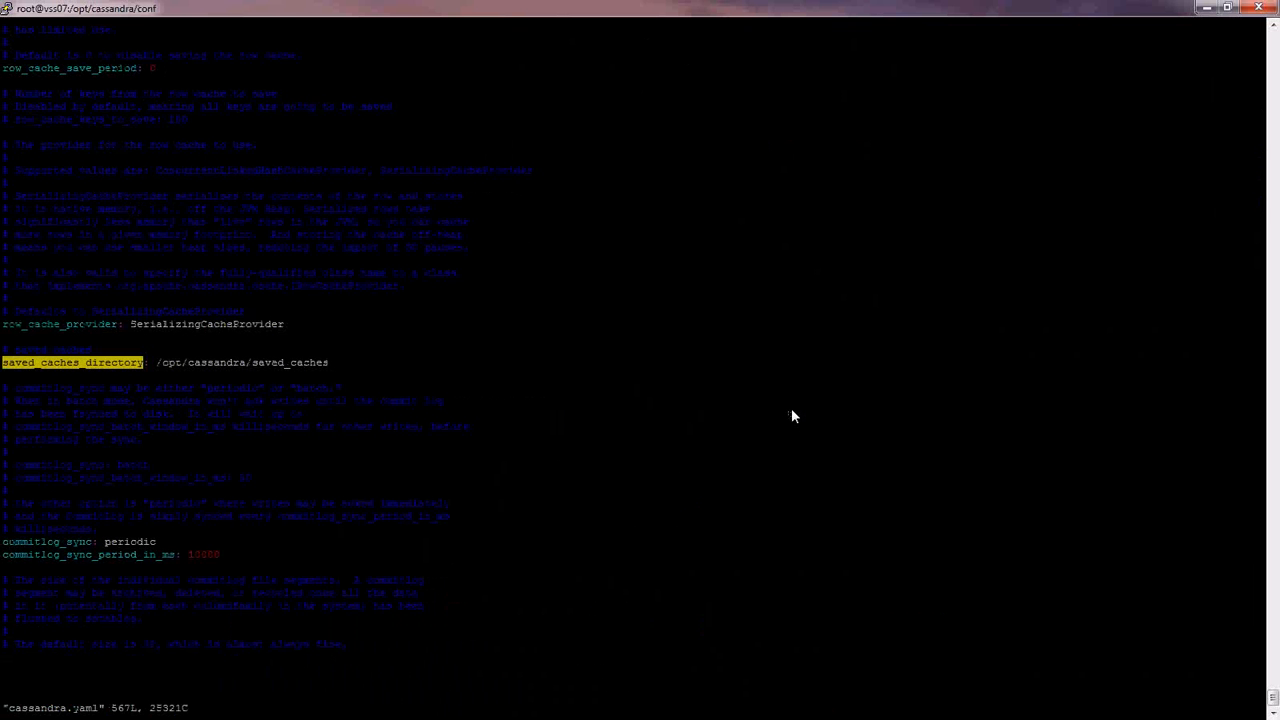
- Comment out the rpc_timeout_in_ms line with '#' and save cassandra.yaml with :wq!
text(/rpc_timeout)
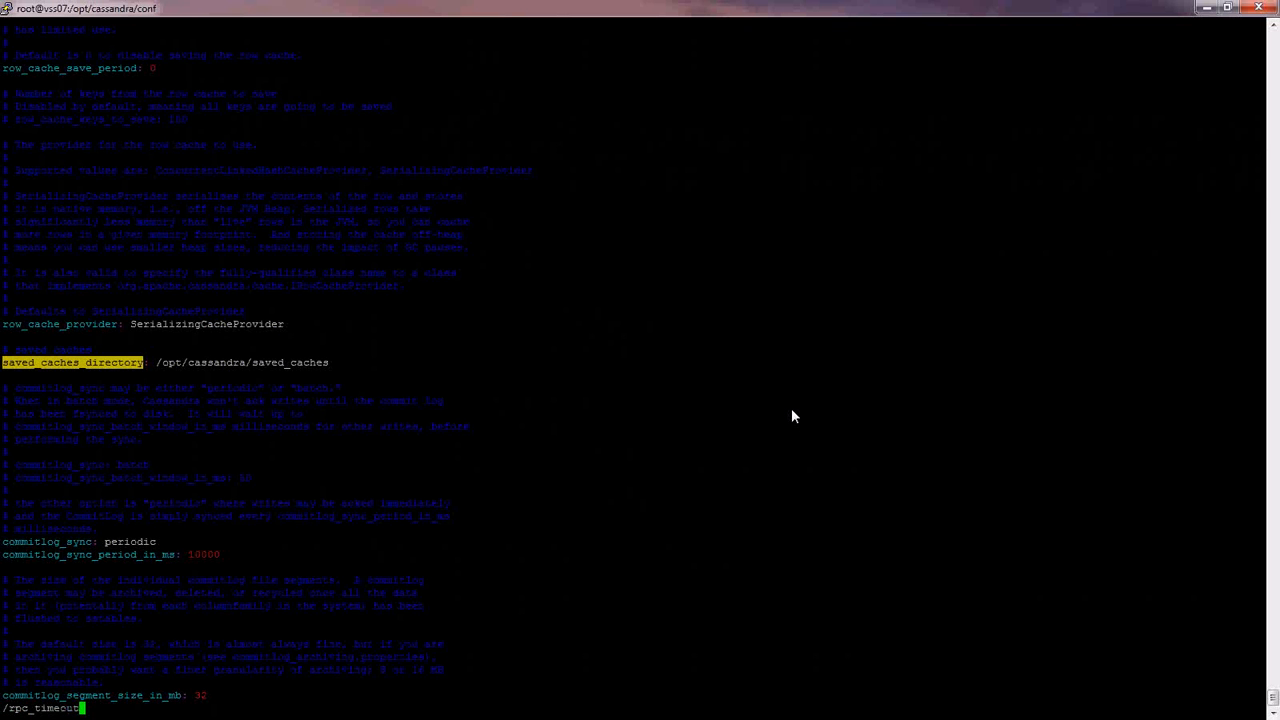
key(Return)
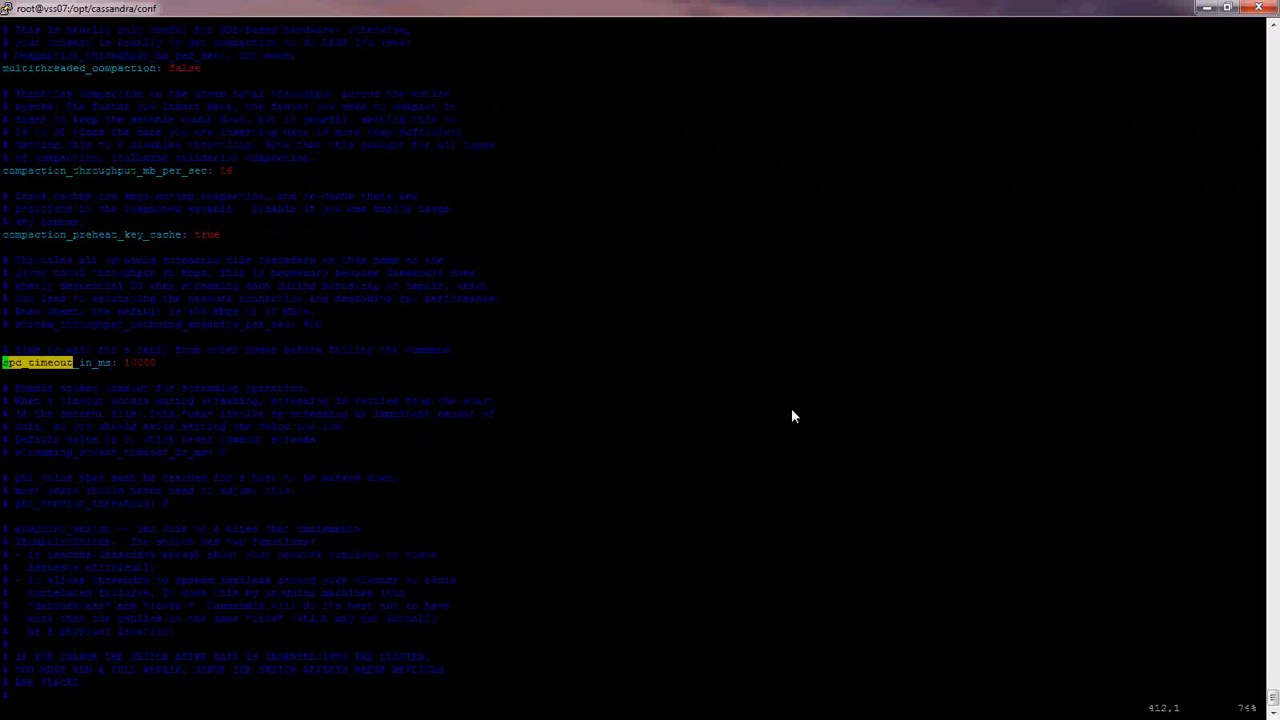
text(i)
text(#)
key(Escape)
text(:wq!)
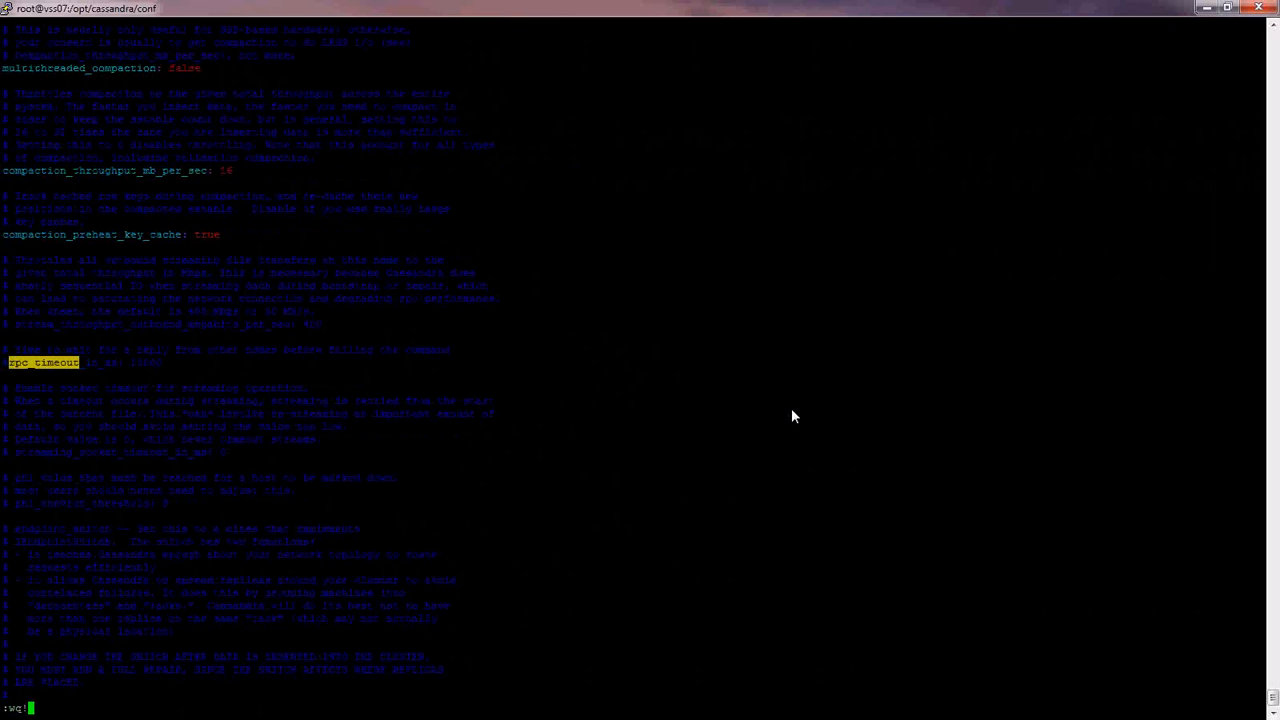
key(Return)
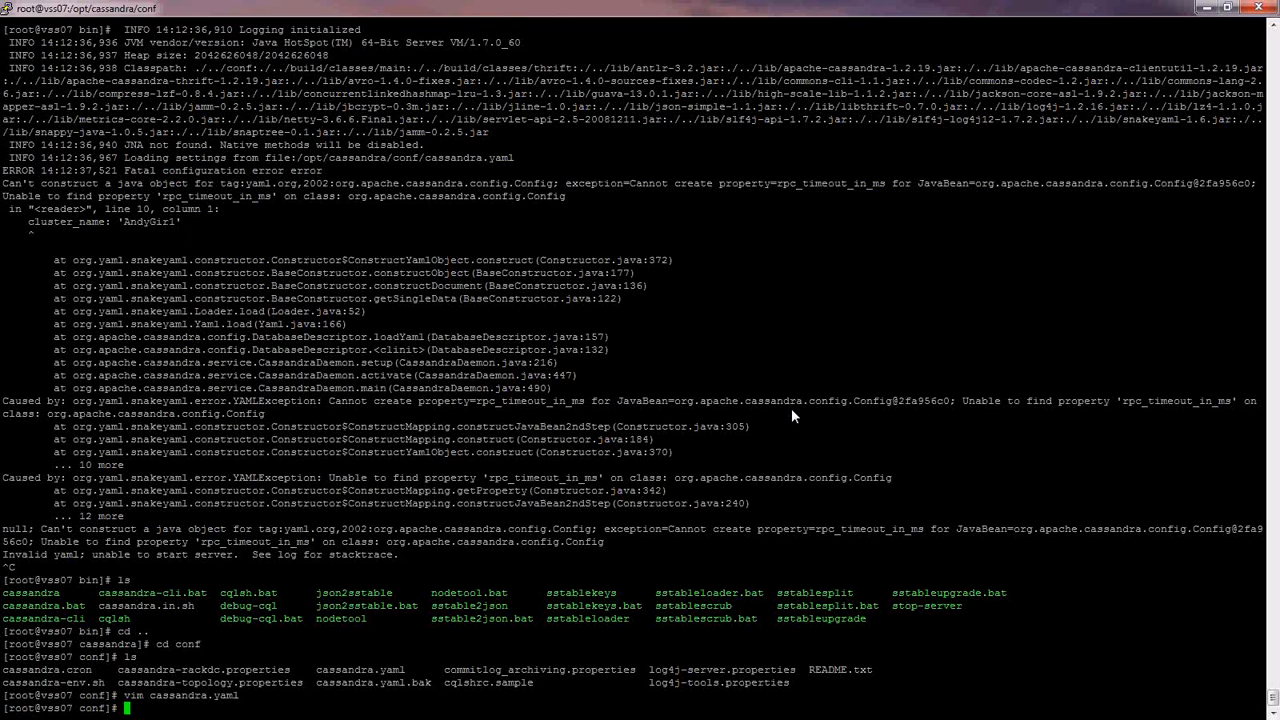
- Restart Cassandra with ./cassandra from the bin folder until it logs 'Now serving reads'
text(cd ..)
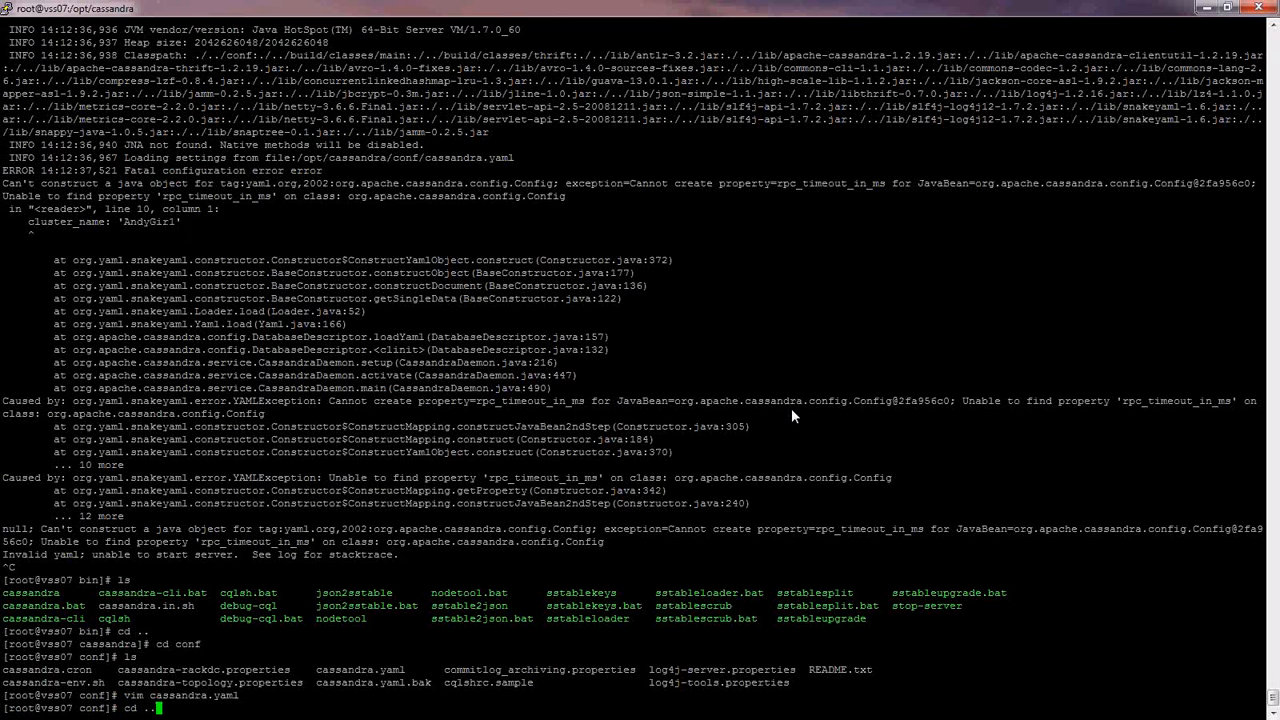
key(Return)
text(cd bin)
key(Return)
text(ls)
key(Return)
text(./cassandra)
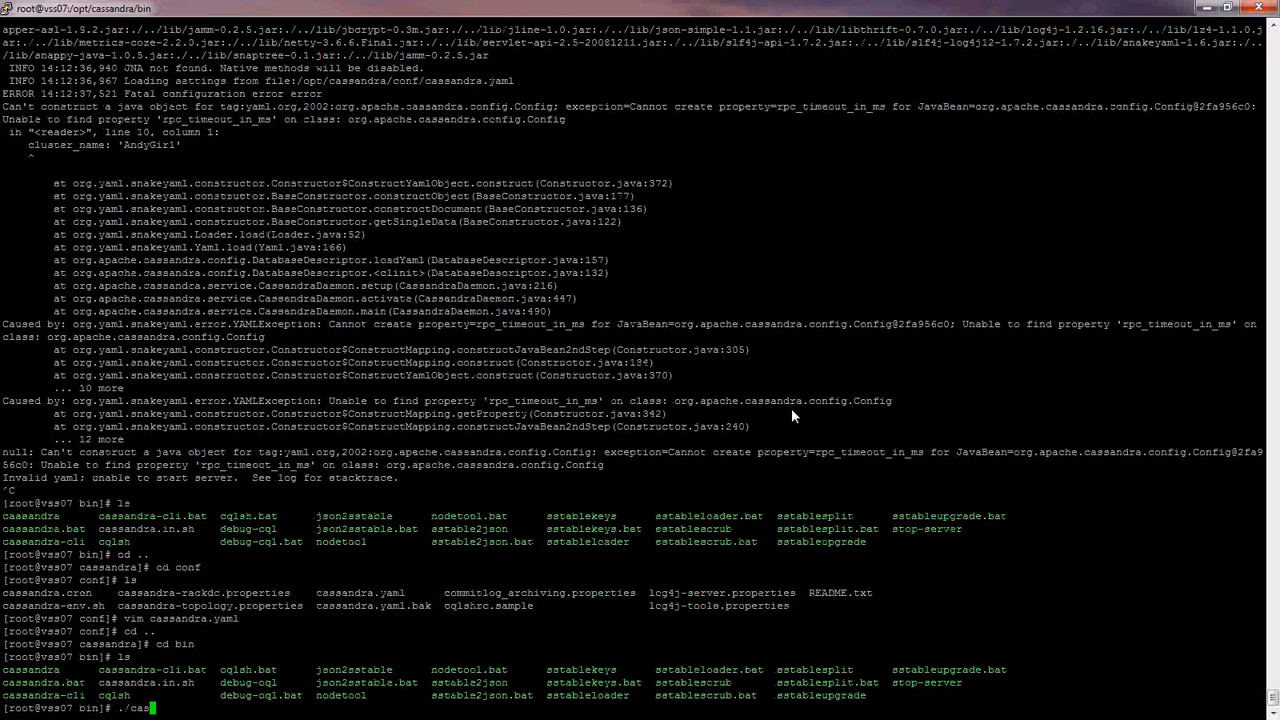
key(Return)
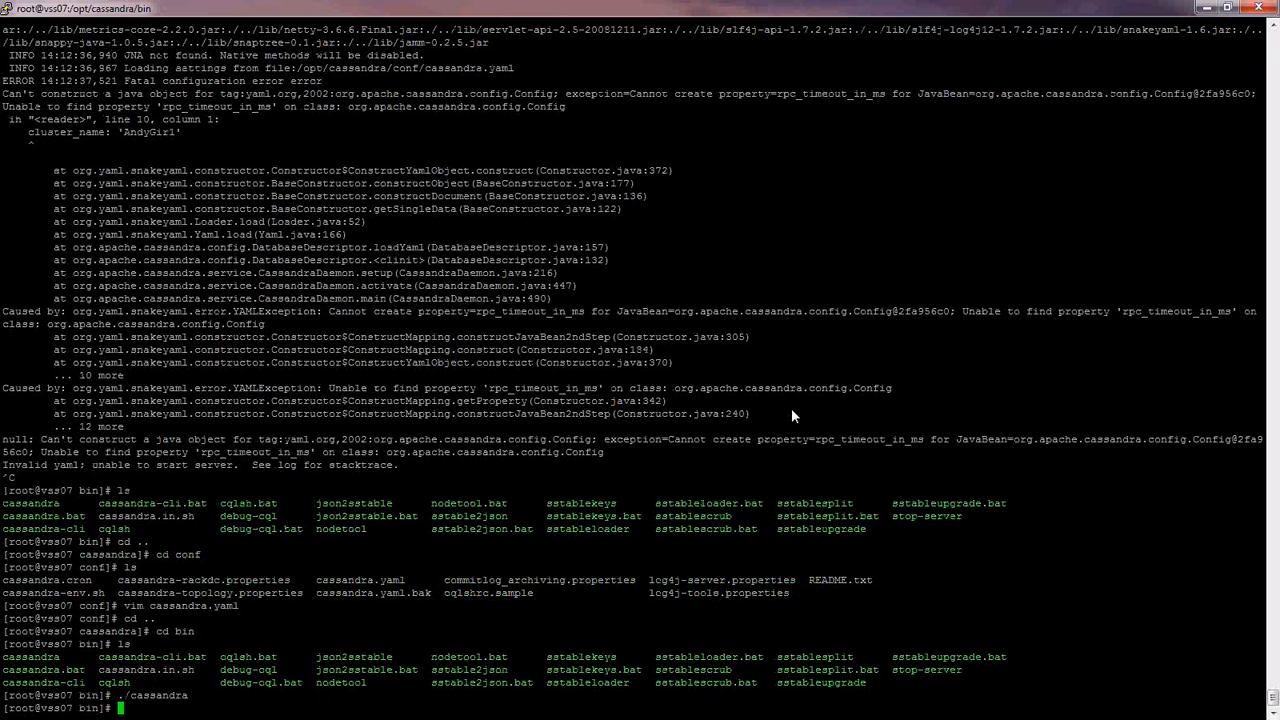
drag(245, 697, 356, 700)
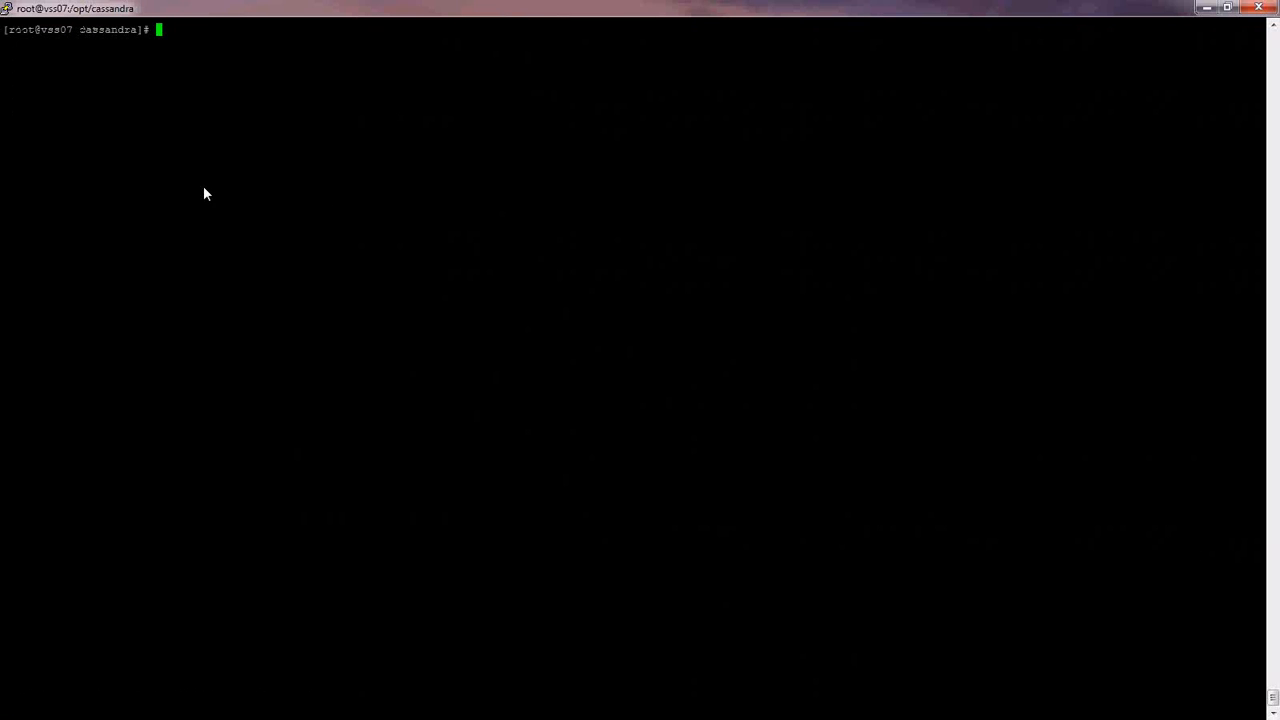
- Verify CassandraDaemon runs via 'ps -ef | grep cassandra', list files, and cd toward HTCC ip/data
text(ps -ef | gr)
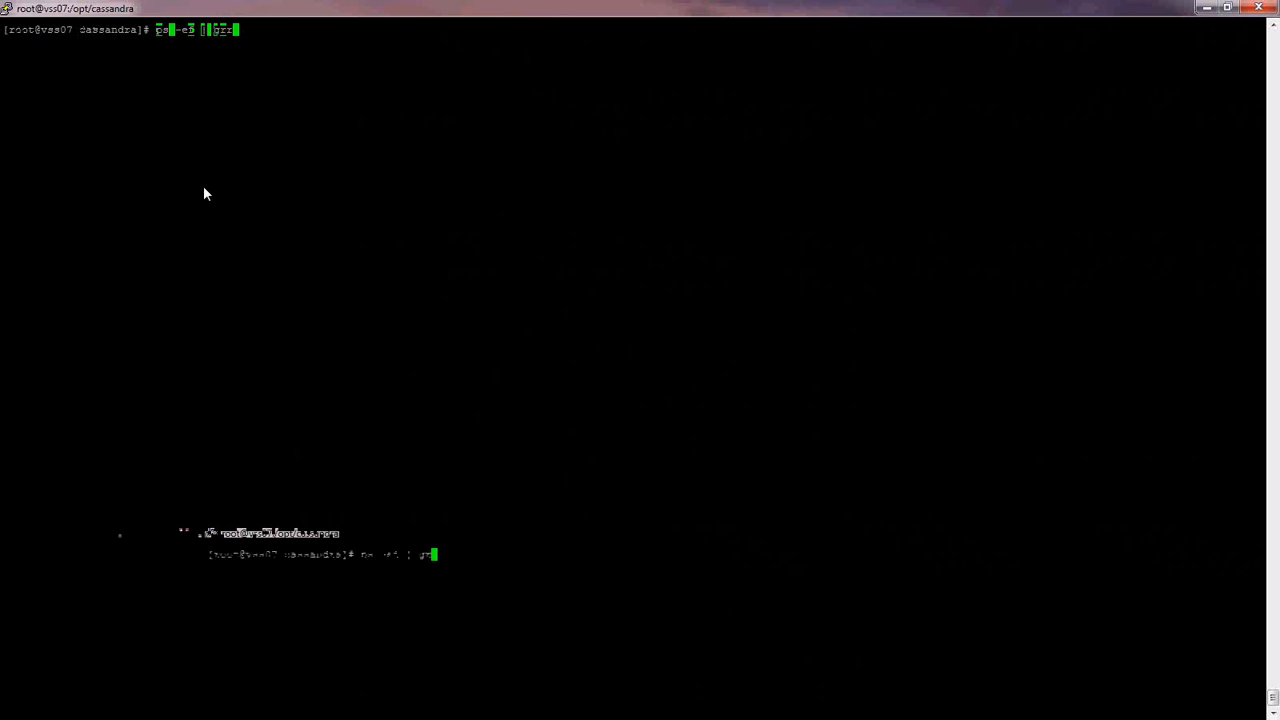
text(ep cassandra)
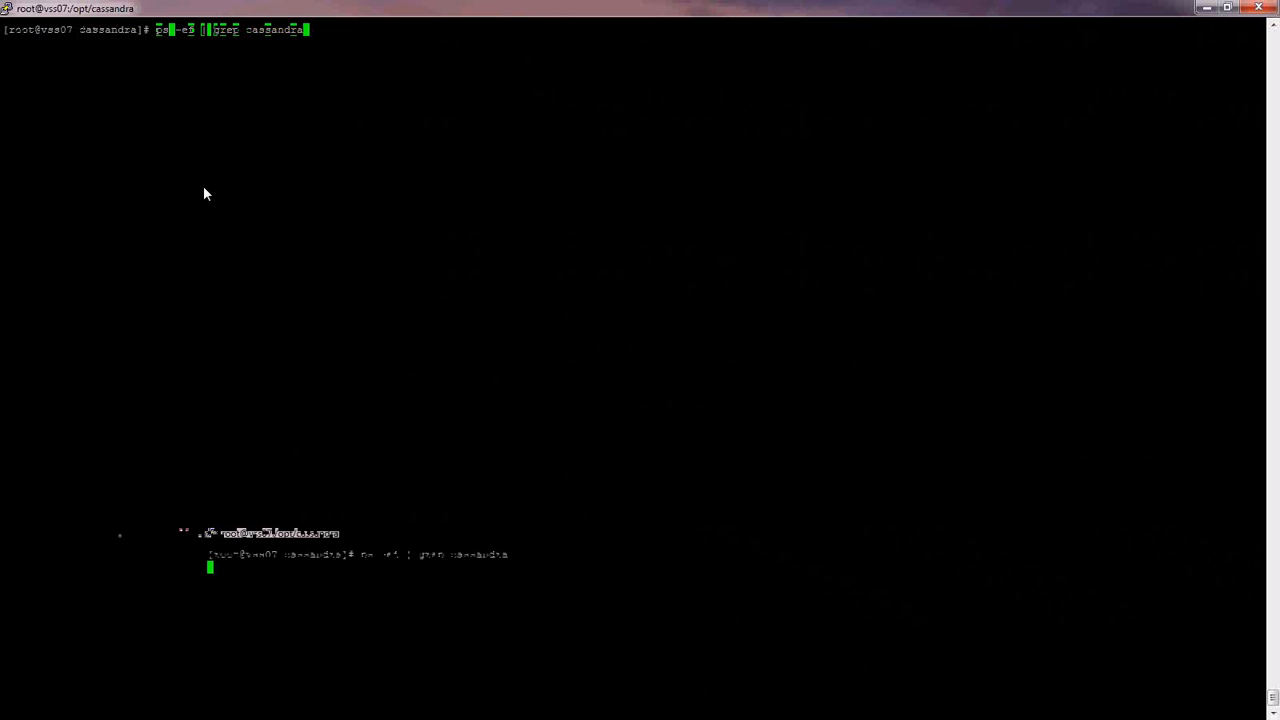
key(Return)
text(ls)
key(Return)
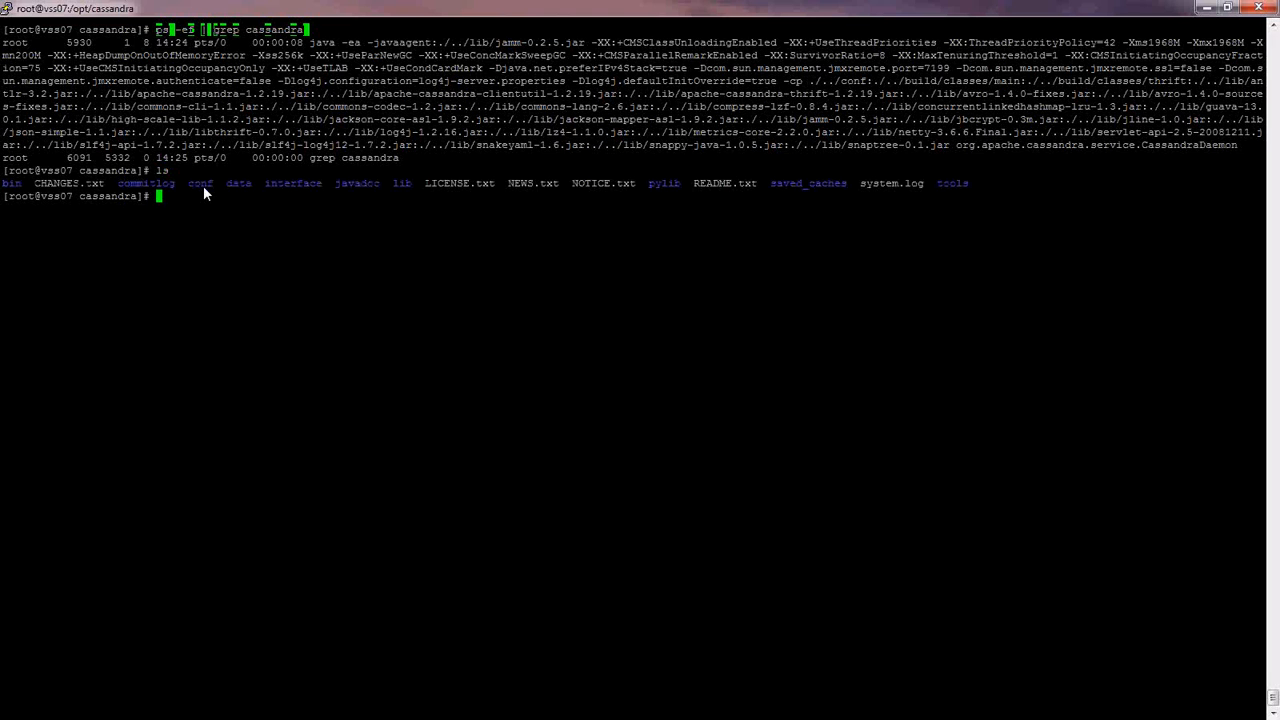
text(cd /root/GIR\ install/HTCC\ -\ 8.5.200.50/ip/)
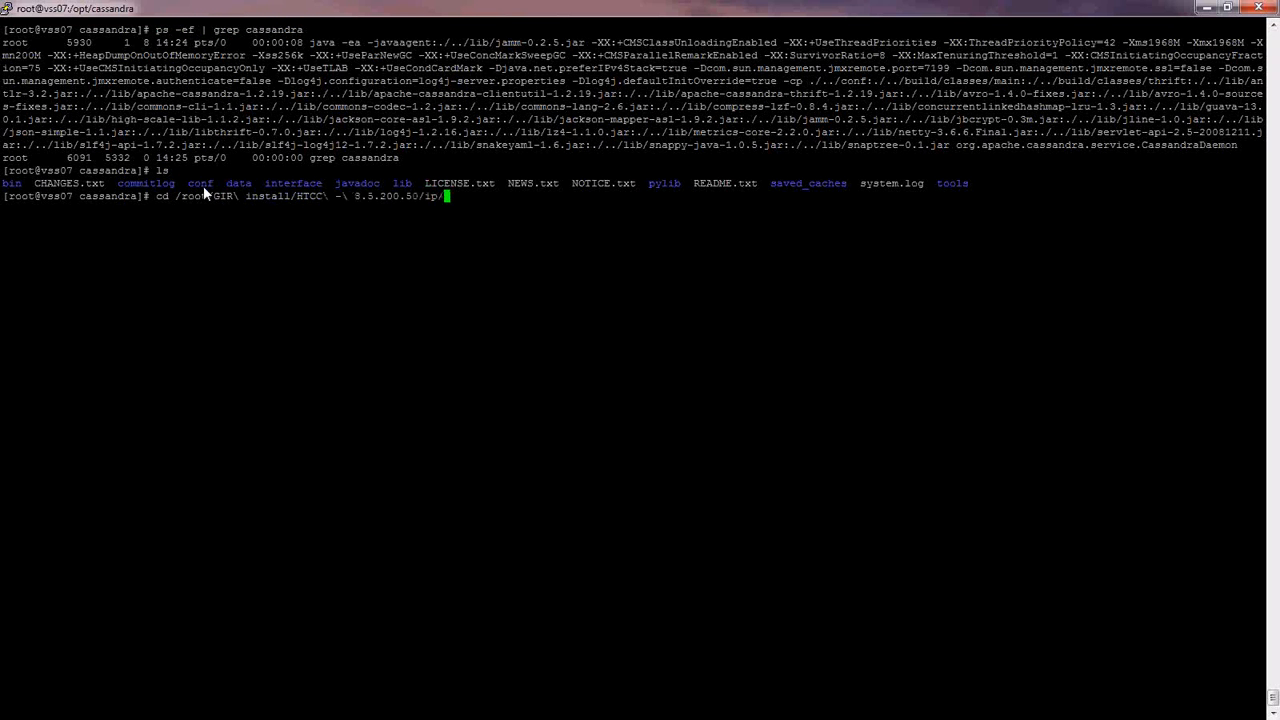
text(data/)
- From the HTCC data folder, load ks-schema-local.txt with cassandra-cli -h 135.17.130.52 --file
key(Return)
text(ls)
key(Return)
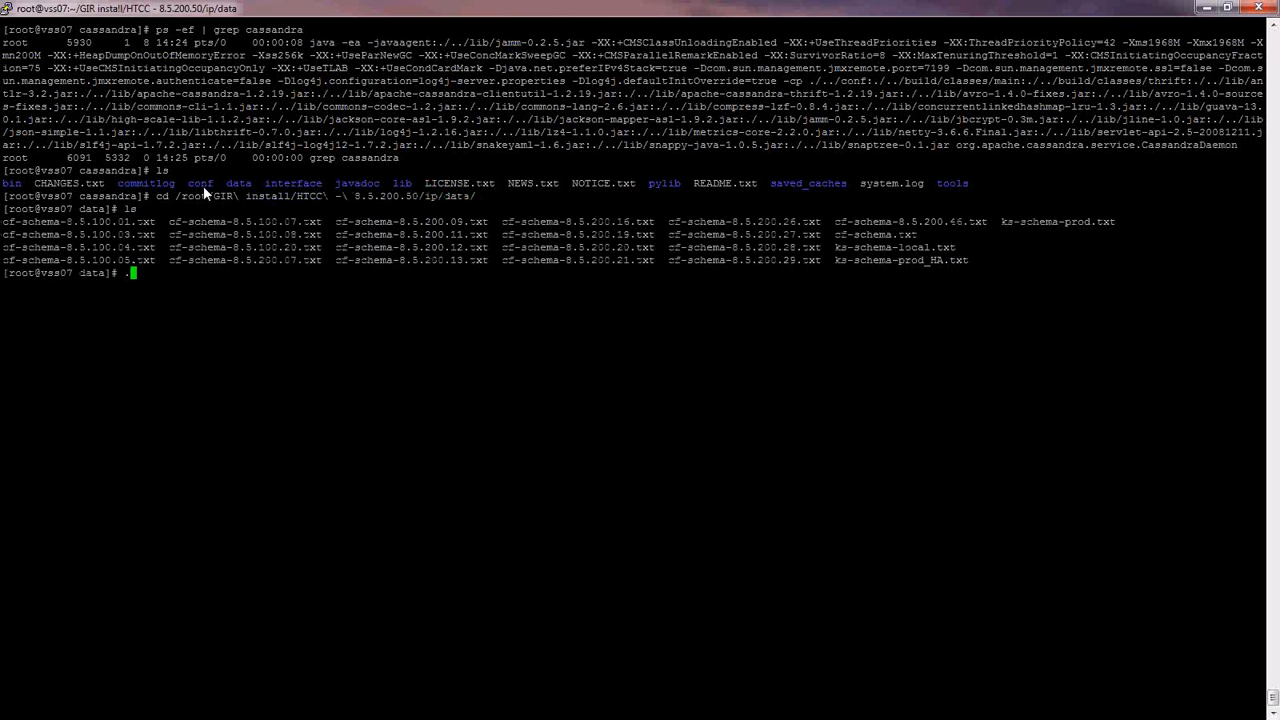
text(./)
key(BackSpace)
key(BackSpace)
text(/opt/cass)
key(Tab)
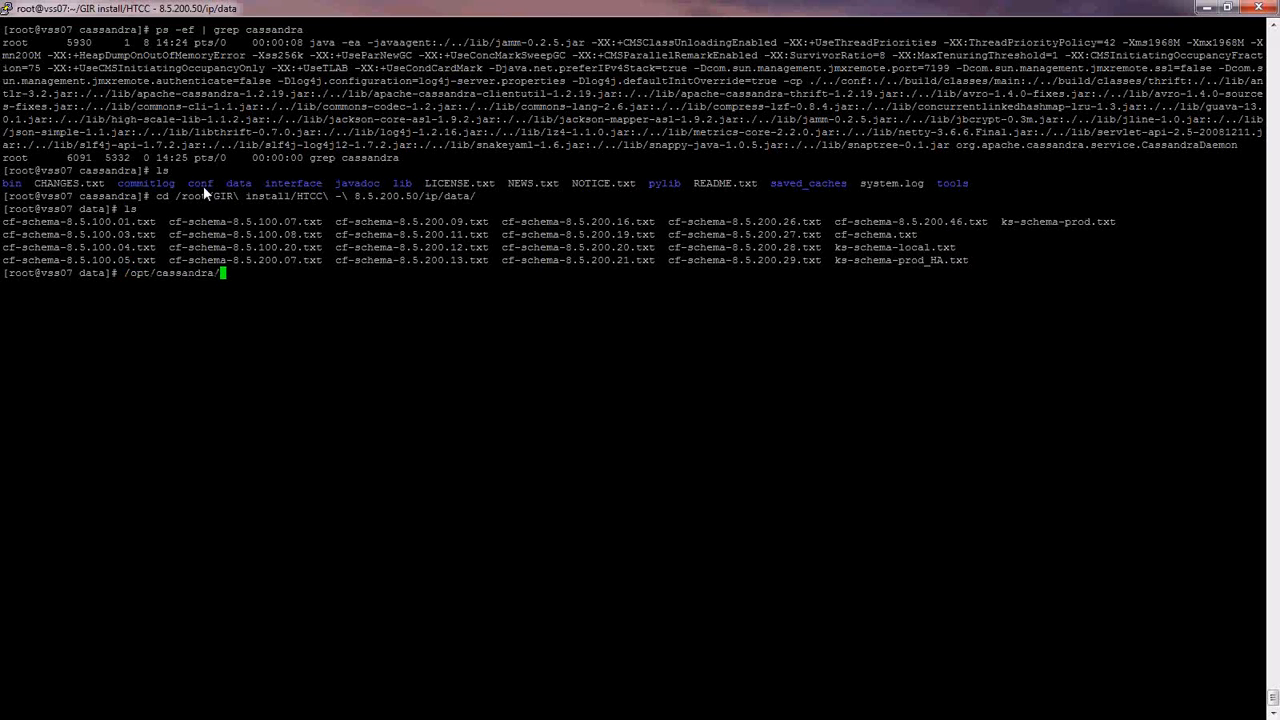
text(bin/cassa)
key(Tab)
text(-cli -h 135.17)
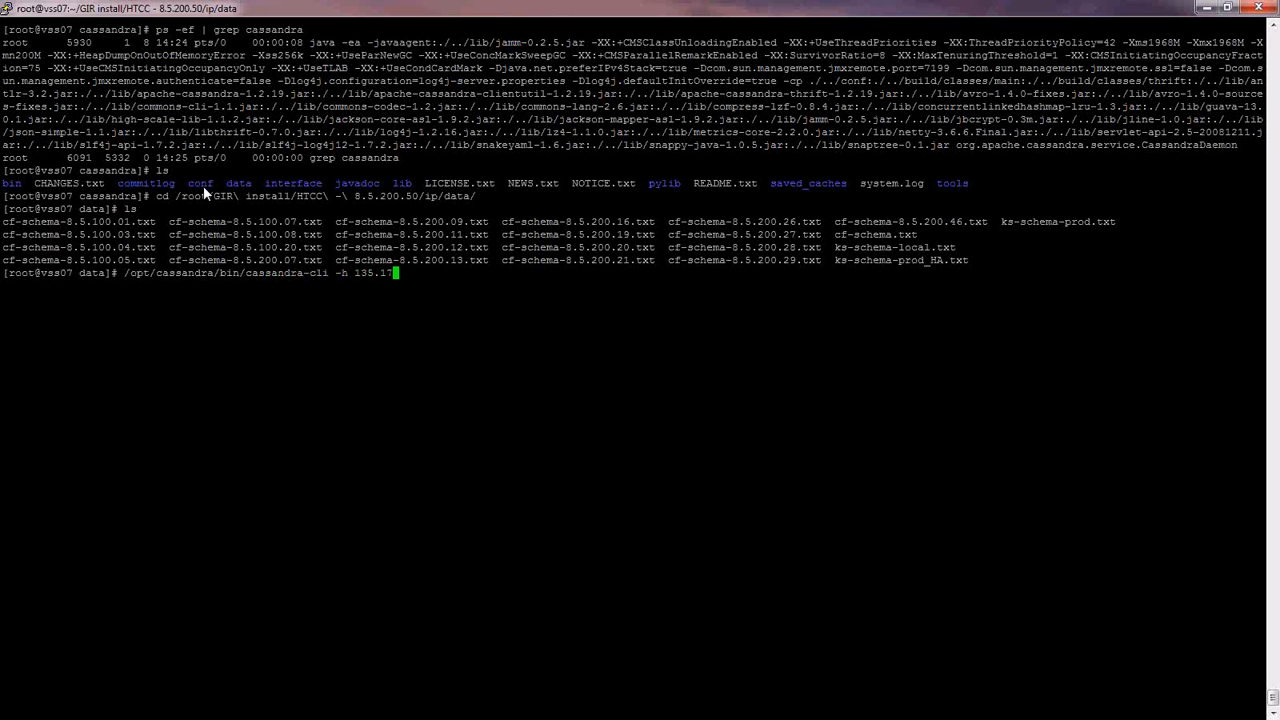
text(.130.52 --file ks-)
key(Tab)
text(l)
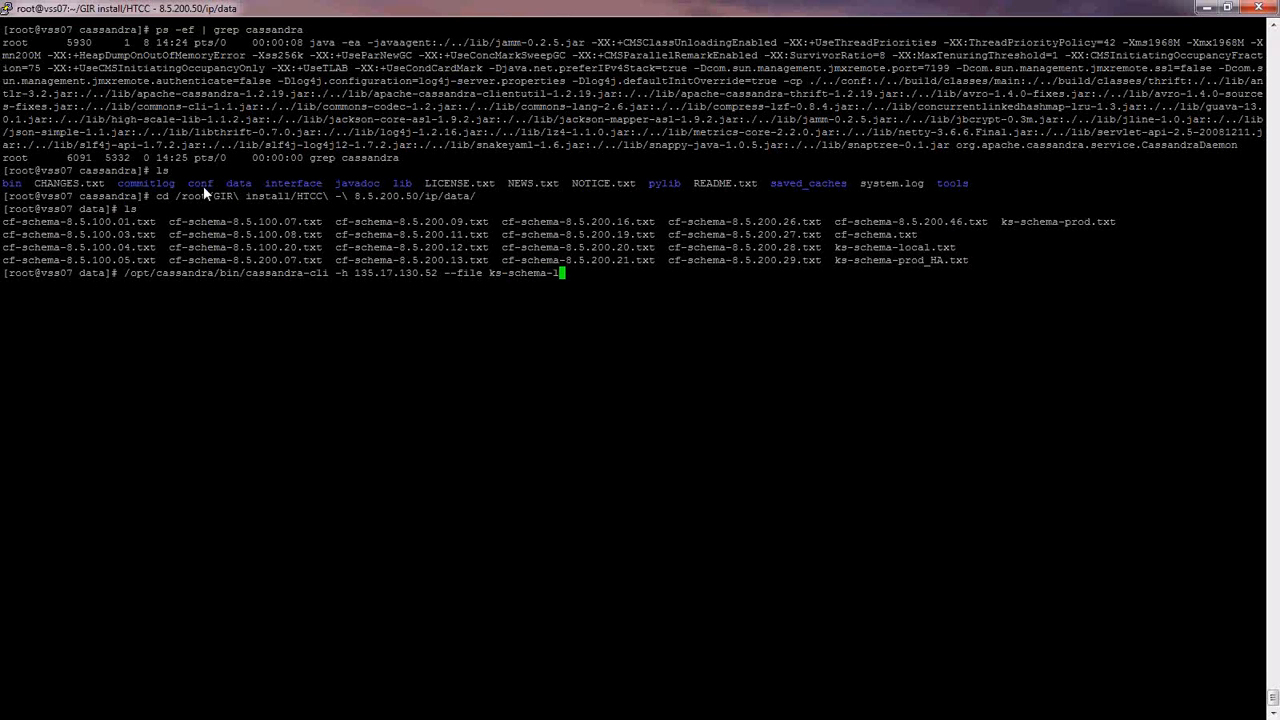
key(Tab)
key(Return)
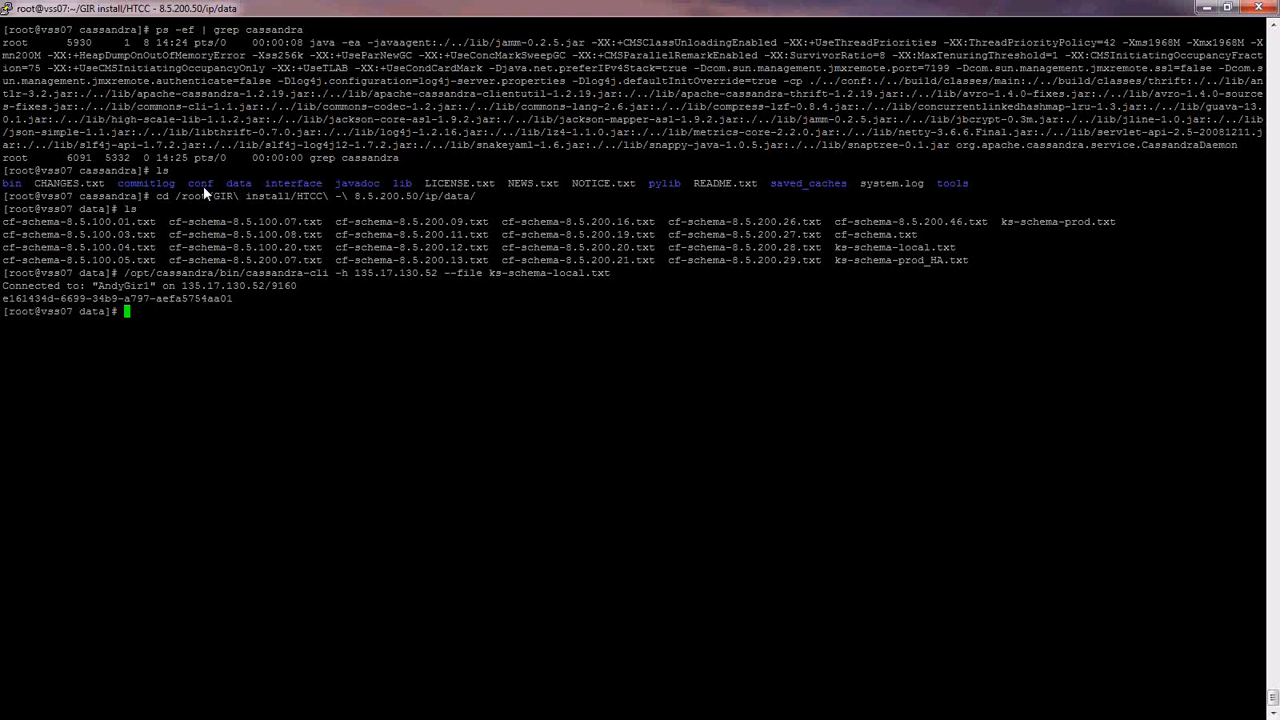
- Load cf-schema.txt into Cassandra at 135.17.130.52 with the same cassandra-cli command
key(Up)
key(BackSpace)
key(BackSpace)
key(BackSpace)
key(BackSpace)
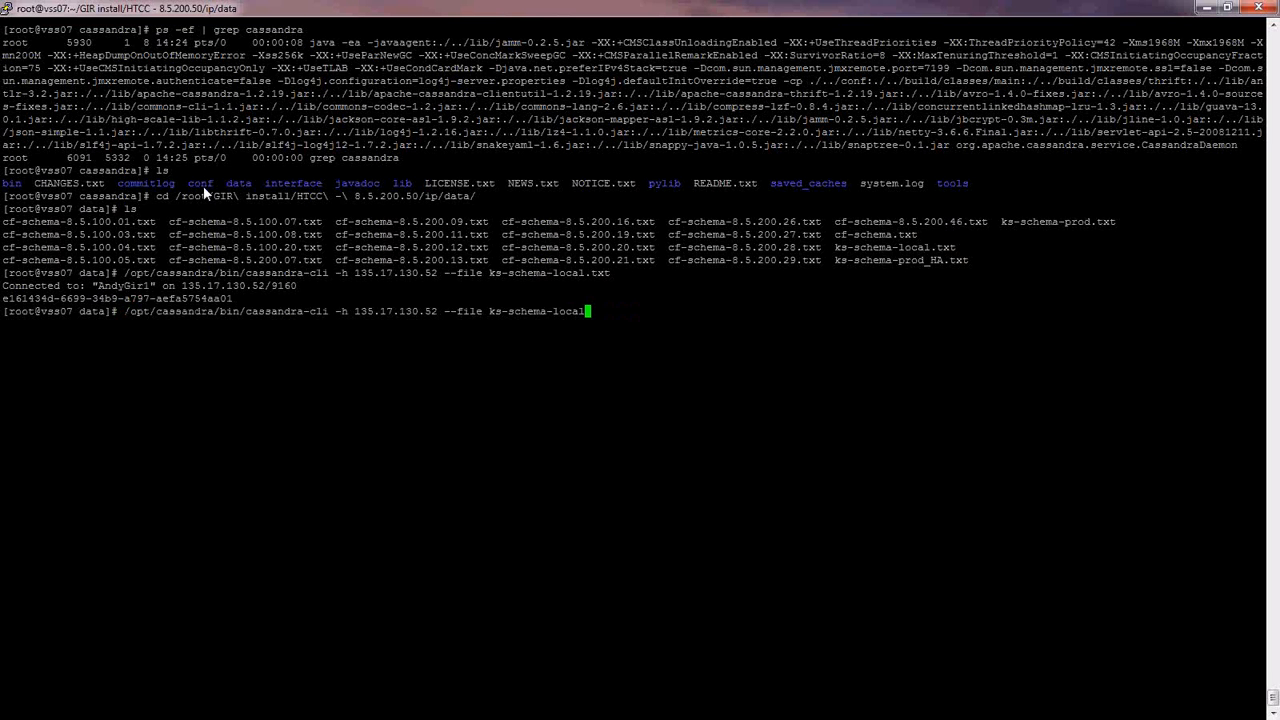
key(BackSpace)
key(BackSpace)
key(BackSpace)
key(BackSpace)
key(BackSpace)
key(BackSpace)
key(BackSpace)
key(BackSpace)
key(BackSpace)
key(BackSpace)
key(BackSpace)
key(BackSpace)
key(BackSpace)
key(BackSpace)
key(BackSpace)
text(cf)
key(Tab)
text(.)
key(Tab)
key(Return)
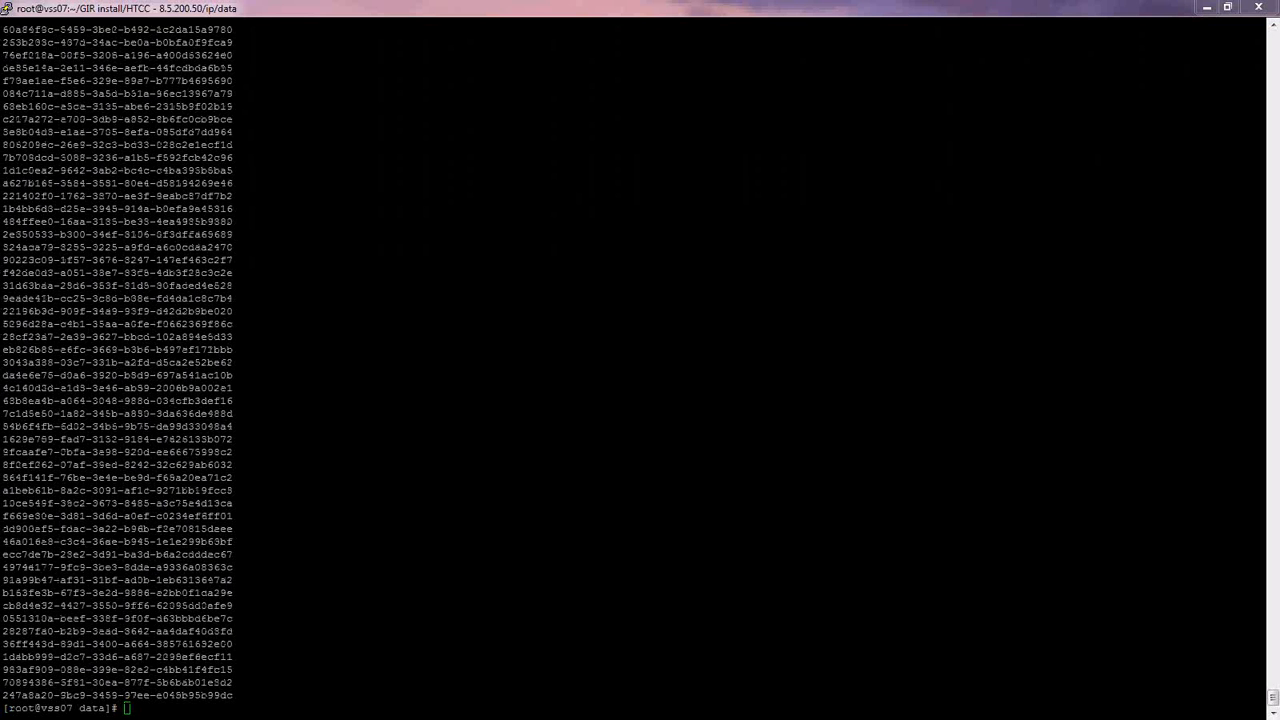
- Fill in a new application template named WWEWS, type Genesys Generic Client, version 8.5
click(207, 481)
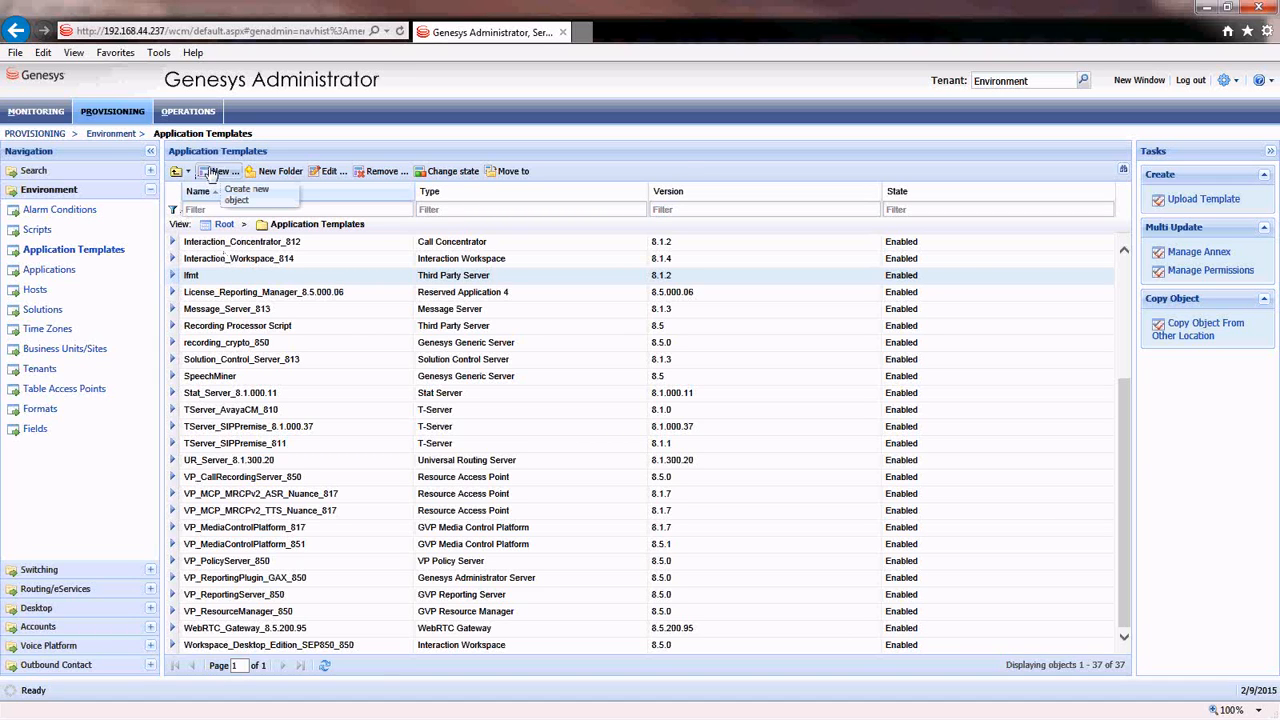
click(212, 172)
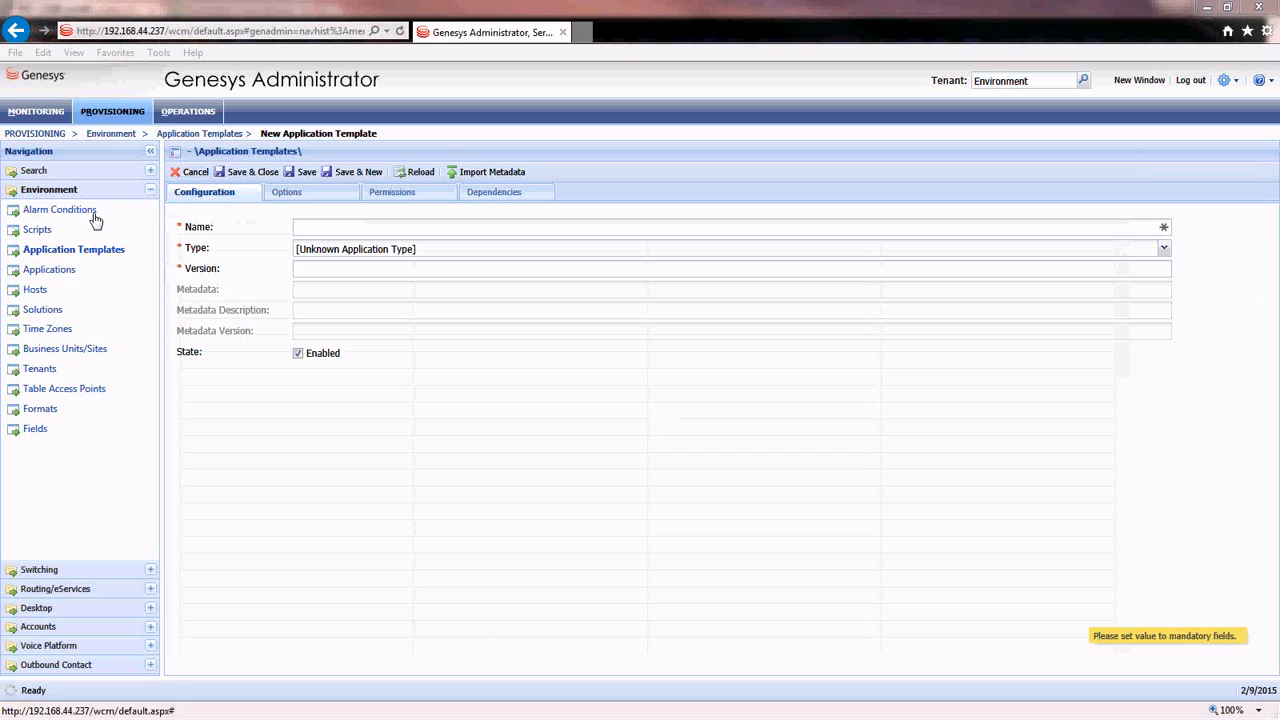
click(370, 229)
text(WWEWS)
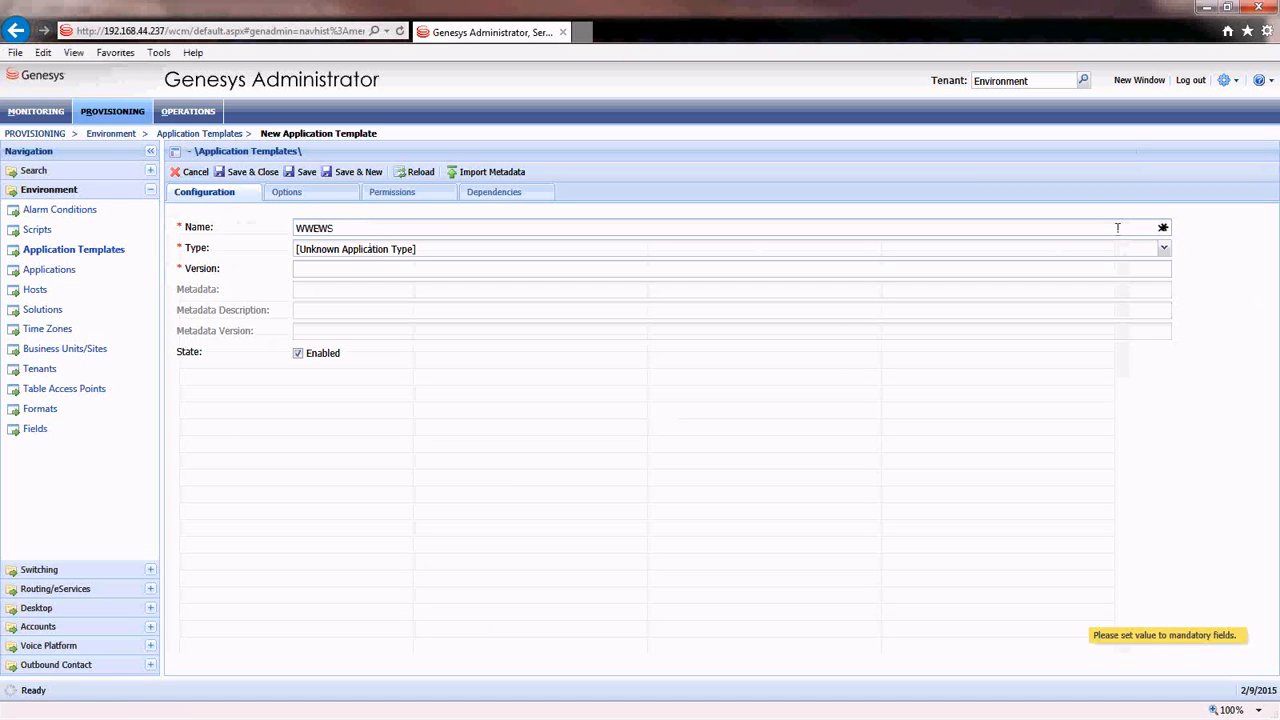
click(1163, 248)
scroll(426, 340, down, 10)
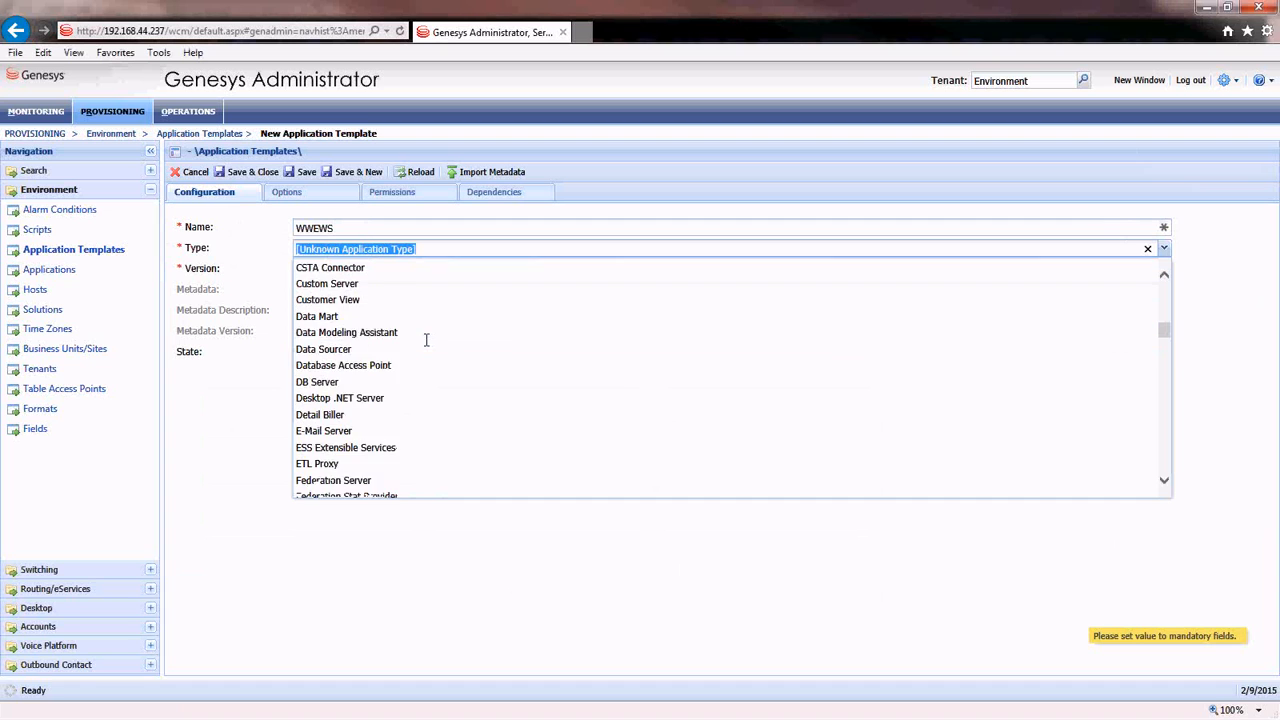
scroll(426, 340, down, 4)
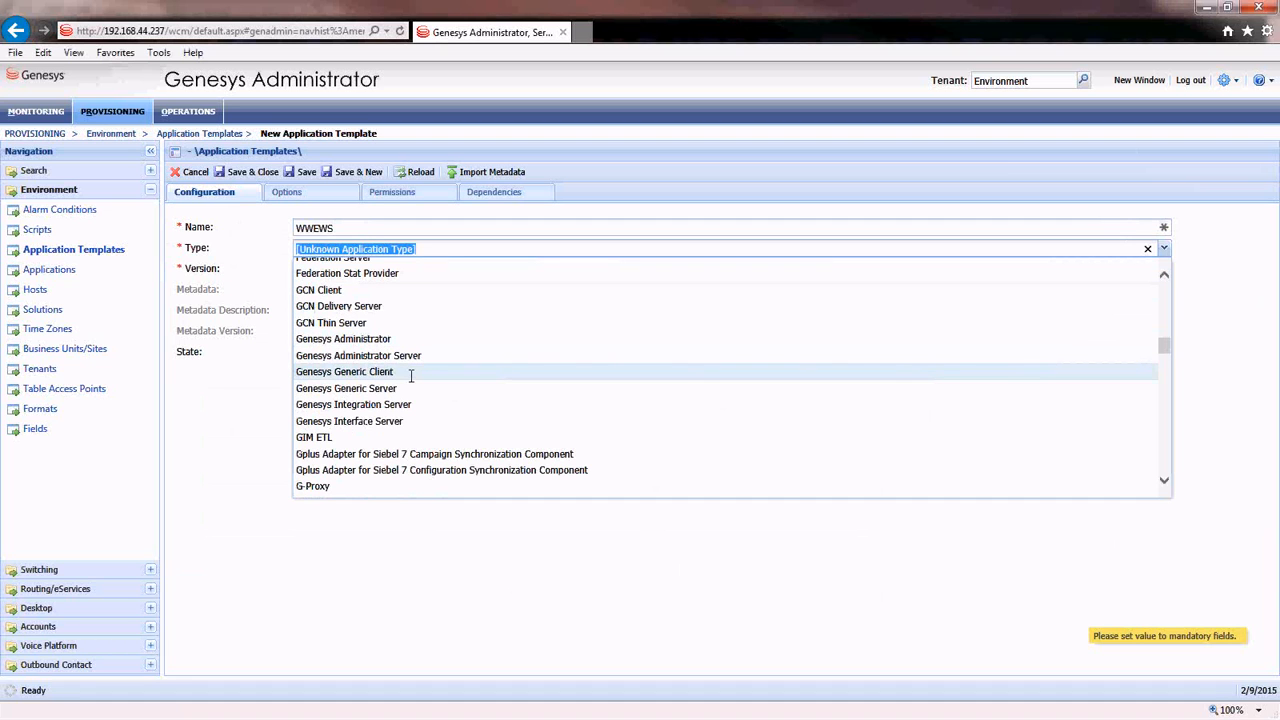
click(410, 372)
click(345, 268)
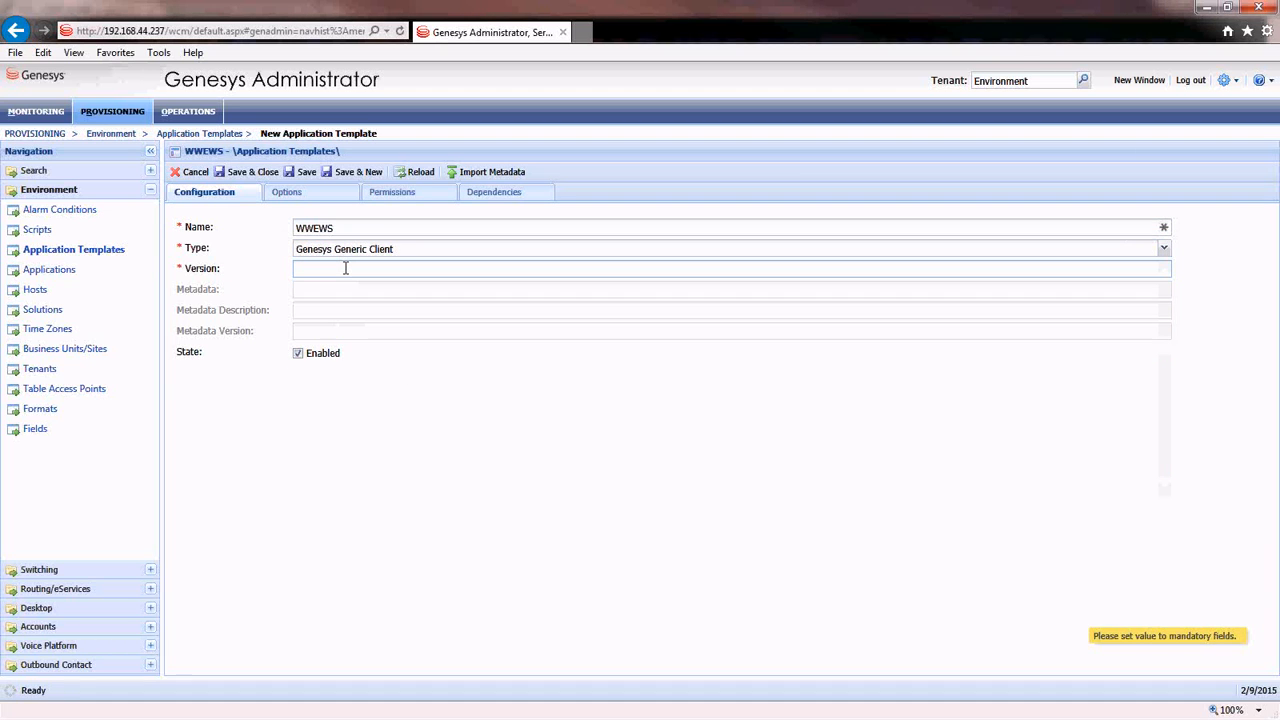
text(8.5)
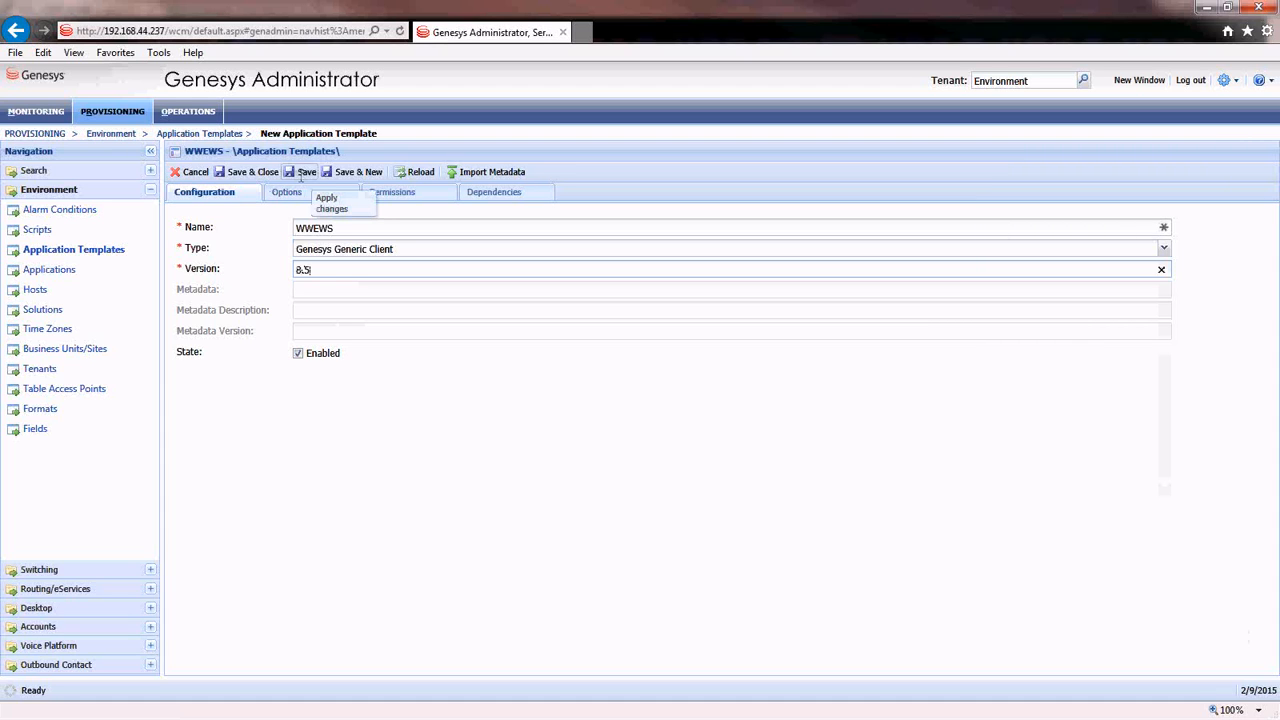
- Save the WWEWS template and return to the Application Templates list
click(301, 173)
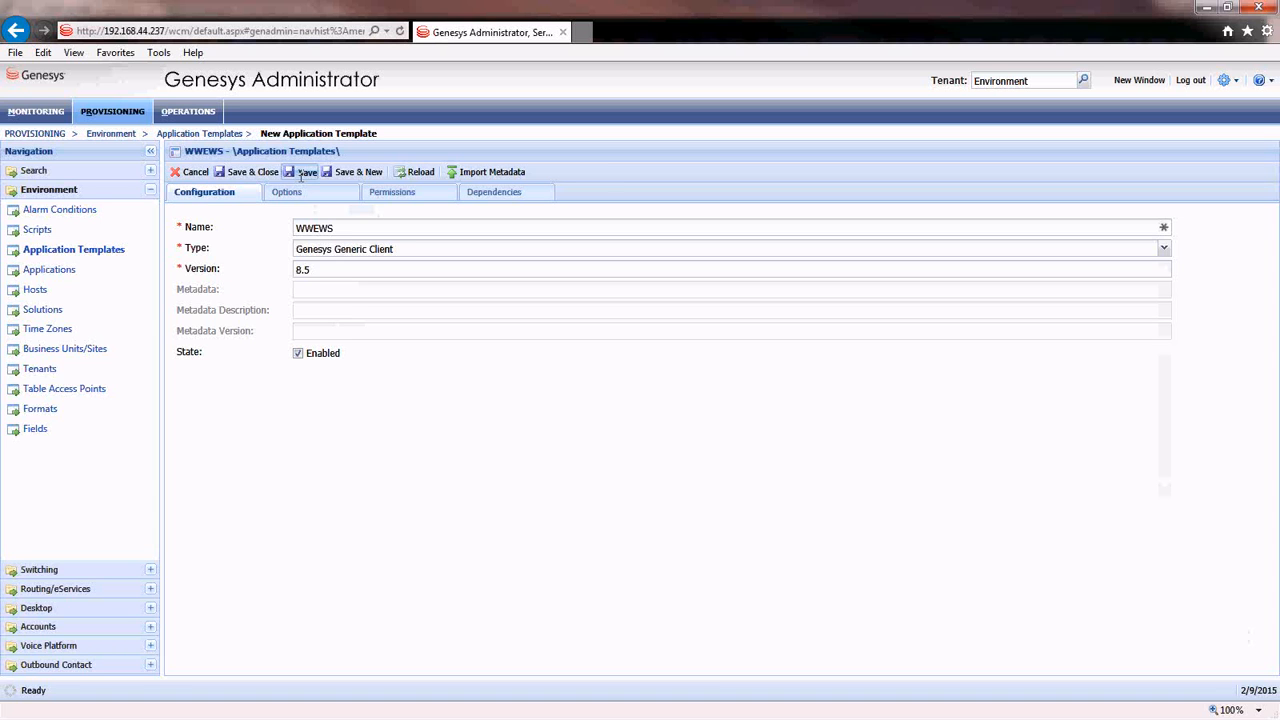
click(301, 173)
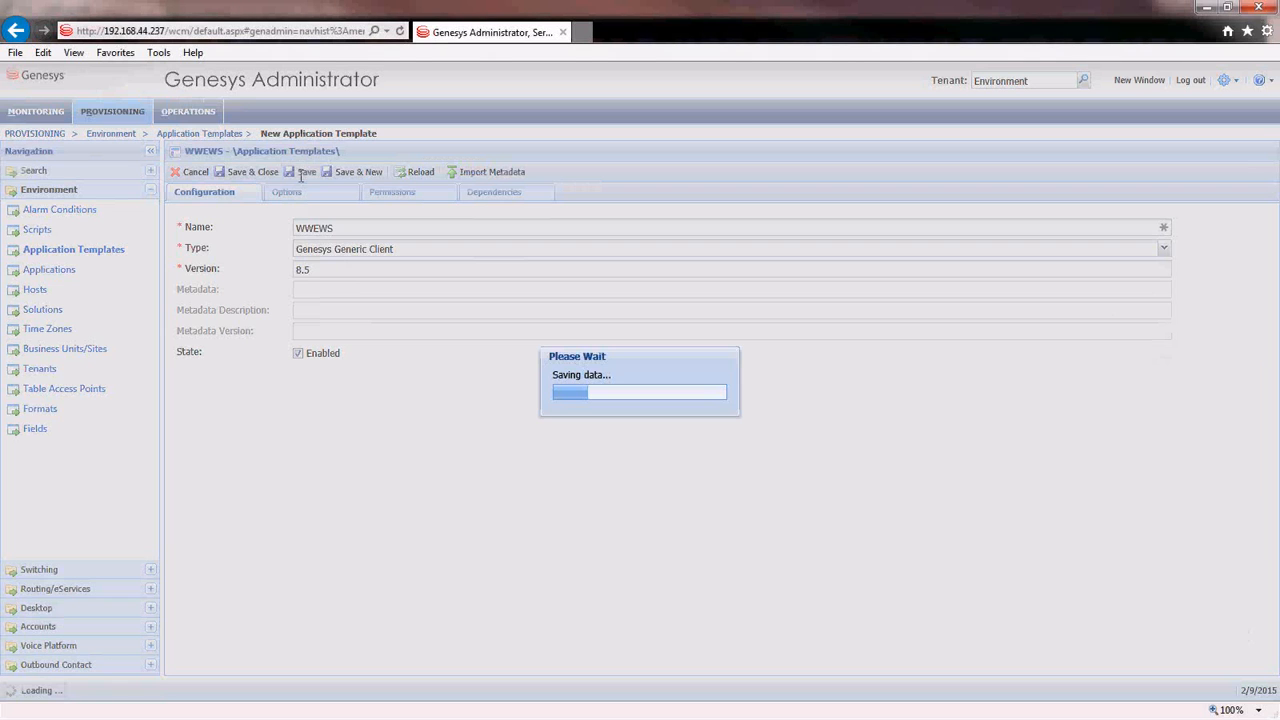
click(94, 252)
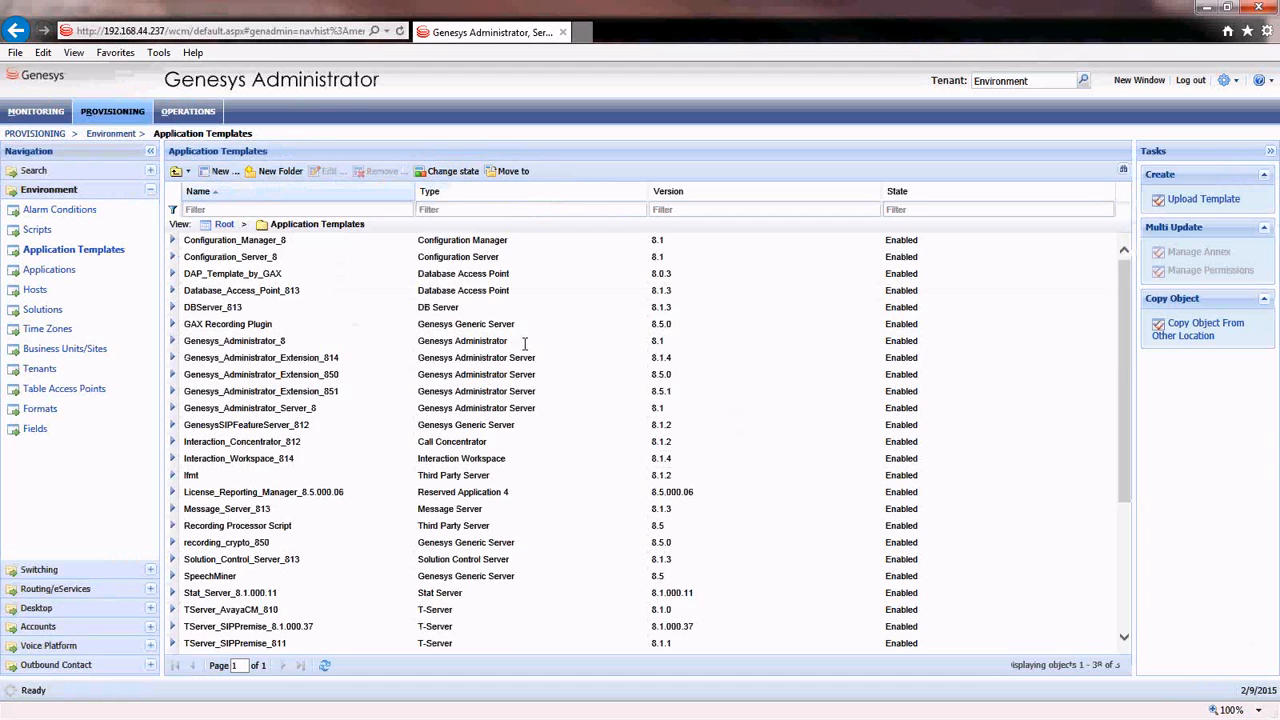
- Upload Workspace_Web_Edition_Web_Services_852.apd from temp > GIR Downloads > HTCC - 8.5.200.50 as a template
scroll(524, 343, down, 5)
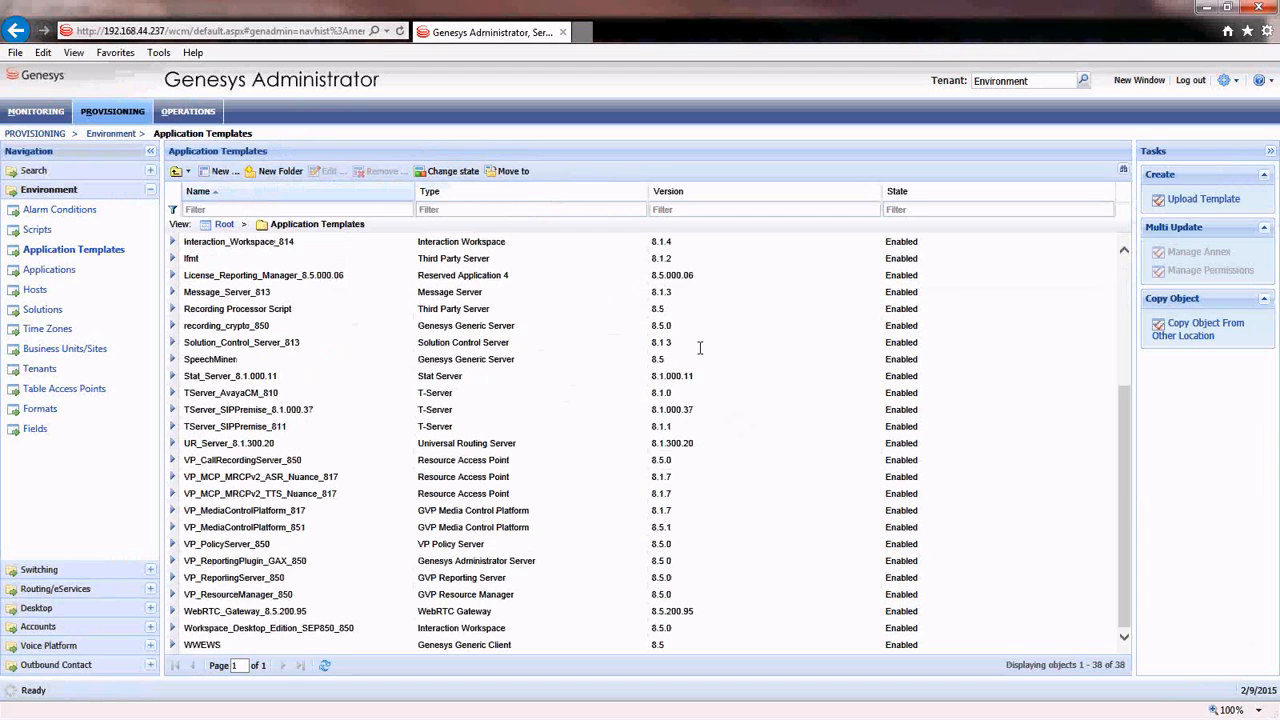
click(1200, 199)
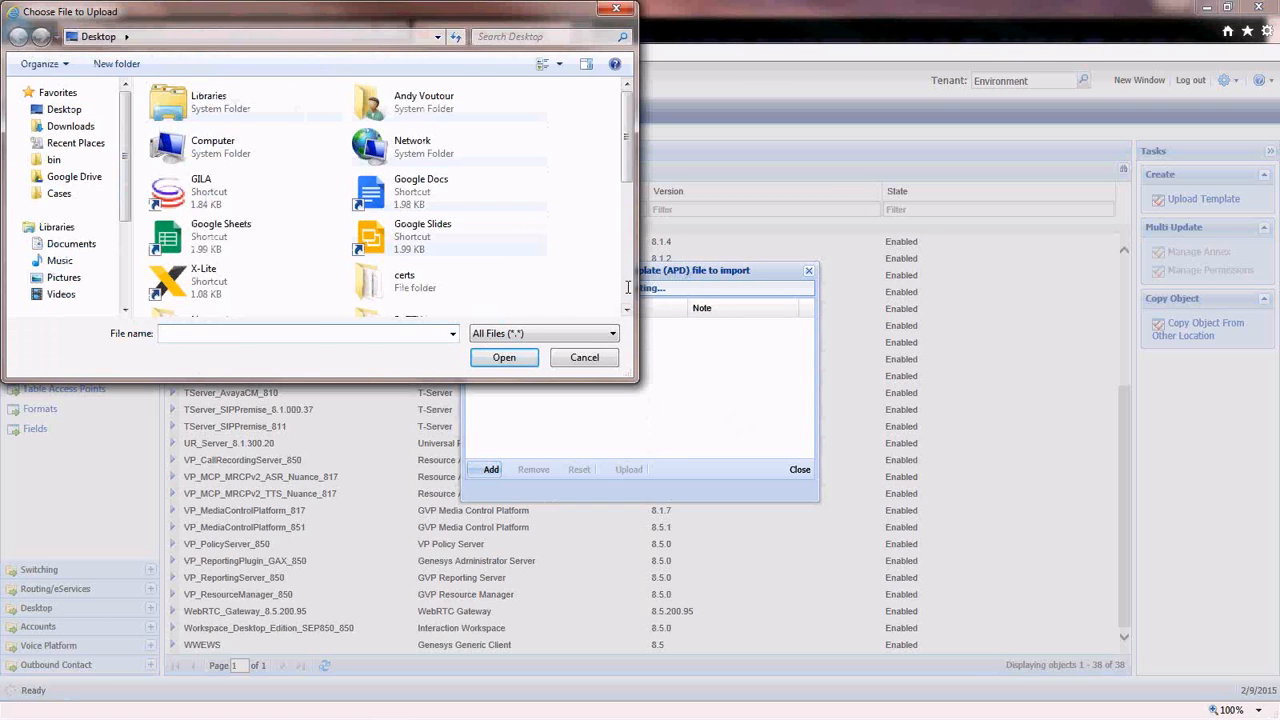
scroll(628, 288, down, 5)
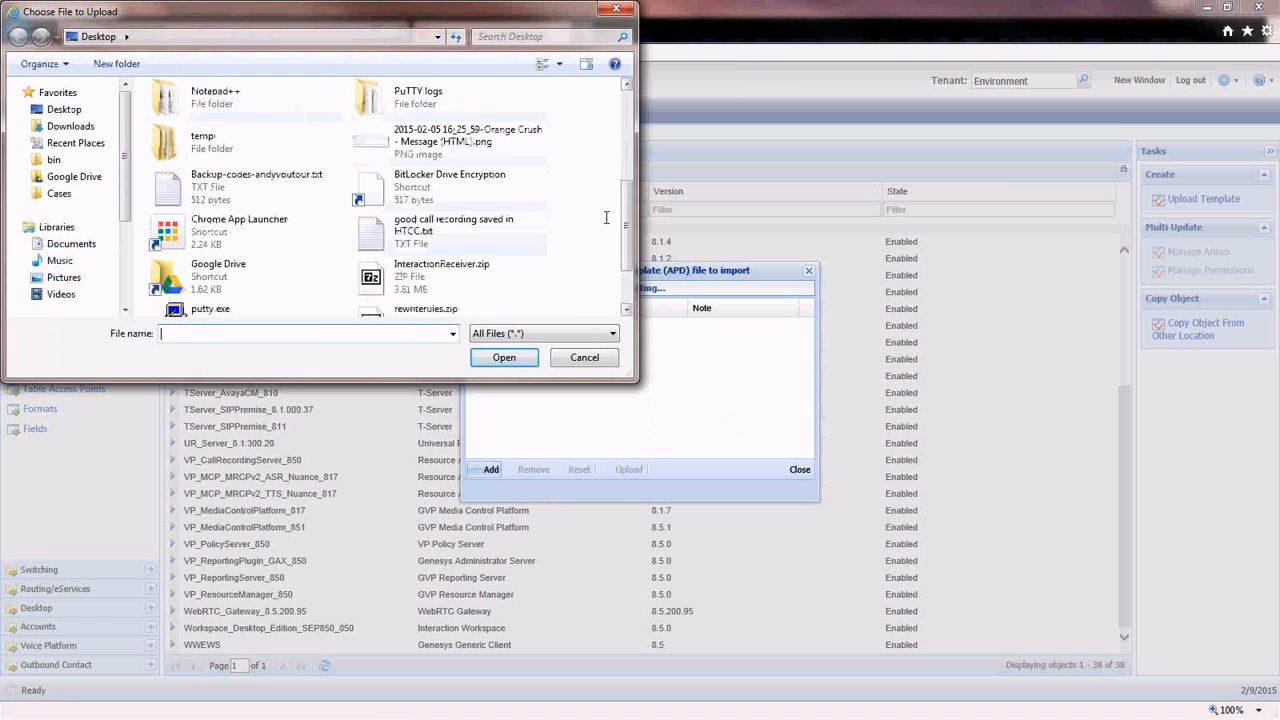
scroll(626, 188, up, 2)
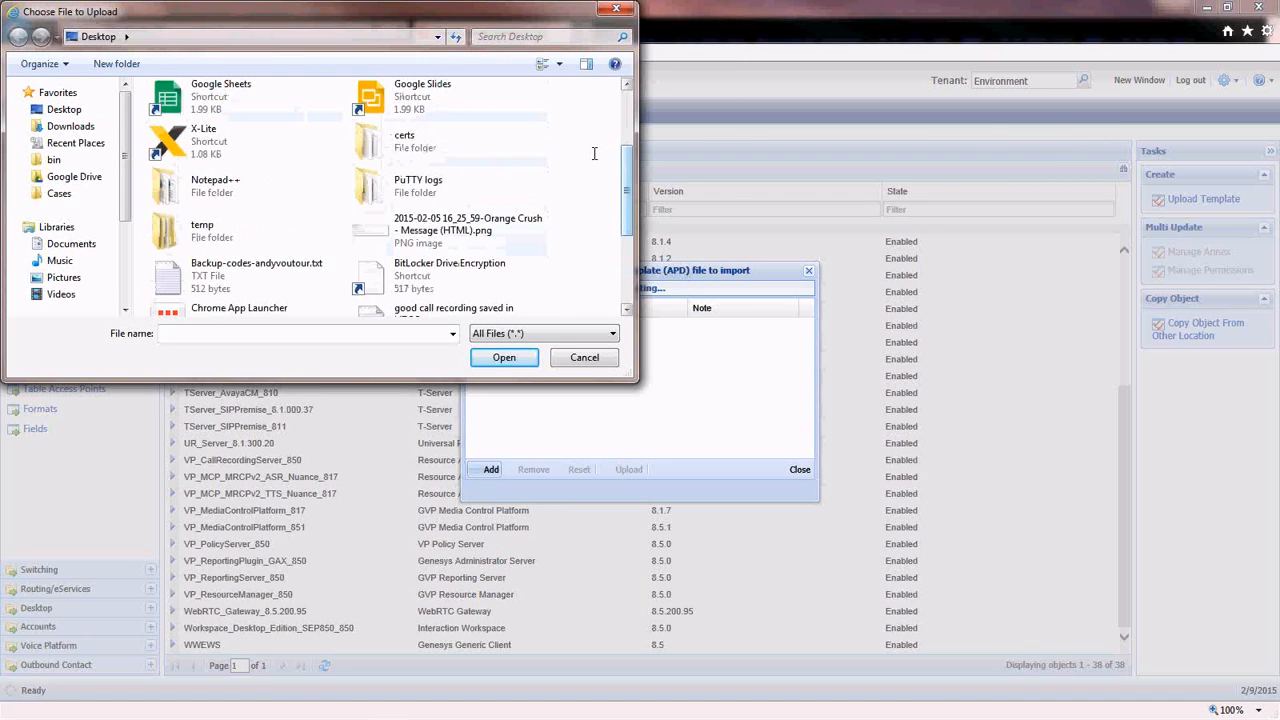
double_click(203, 230)
double_click(211, 118)
double_click(212, 118)
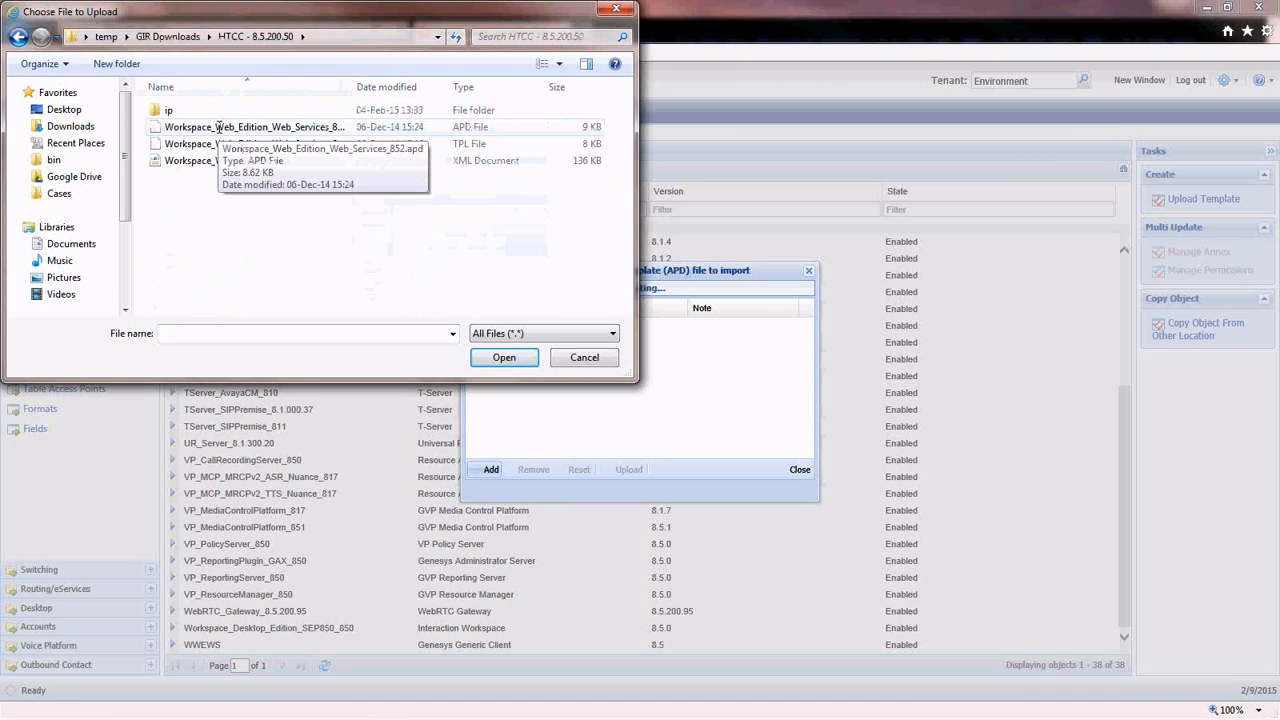
click(214, 127)
click(511, 359)
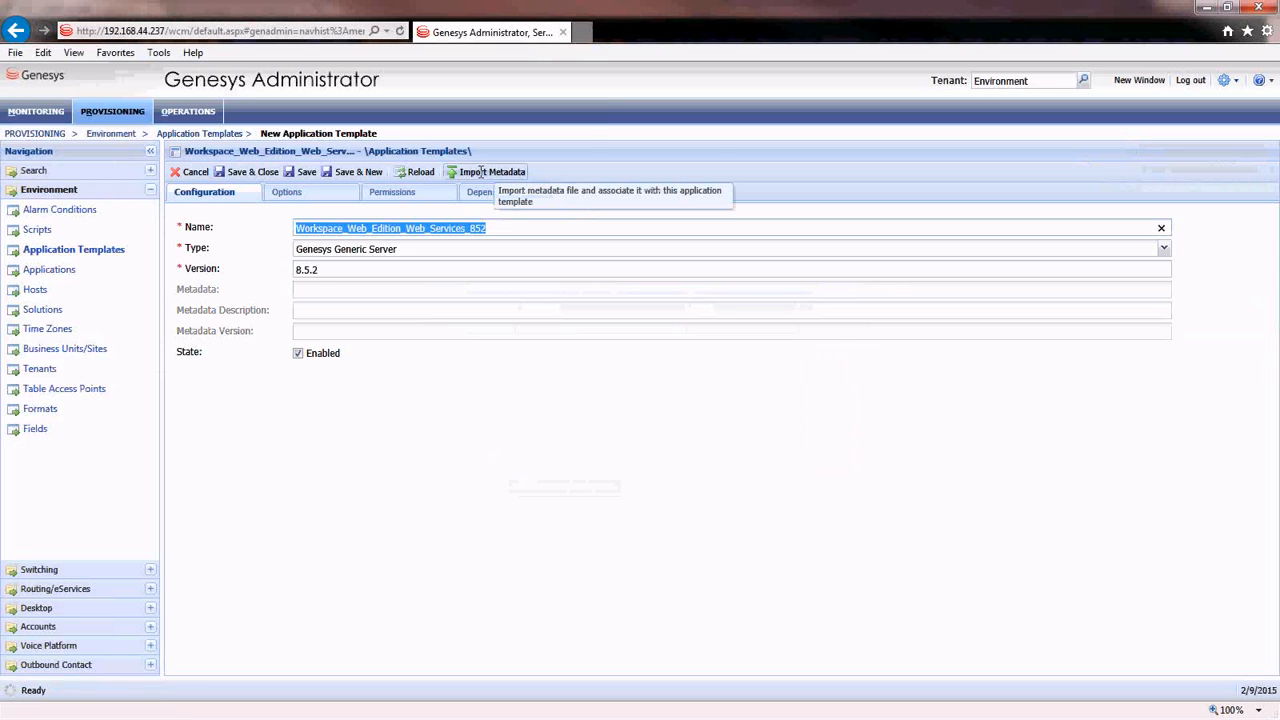
- Import the XML metadata into the Web Services template, save it, and go to Applications
click(481, 172)
click(493, 470)
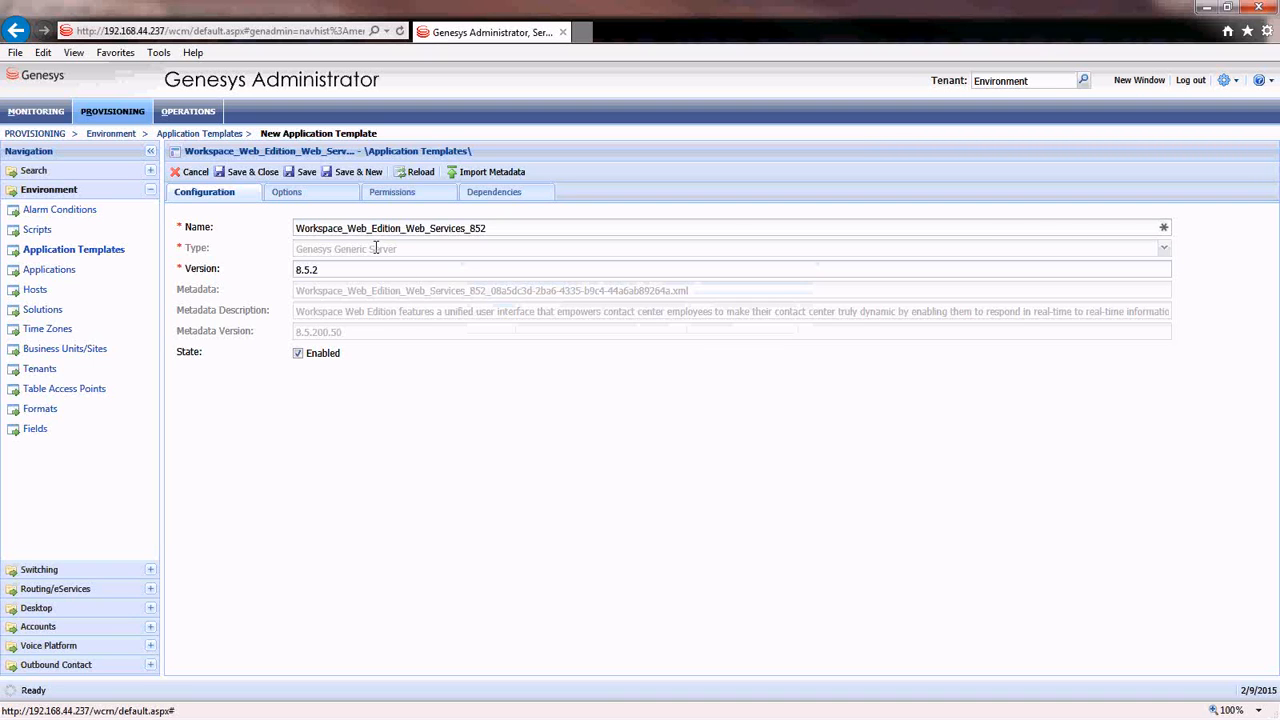
click(305, 172)
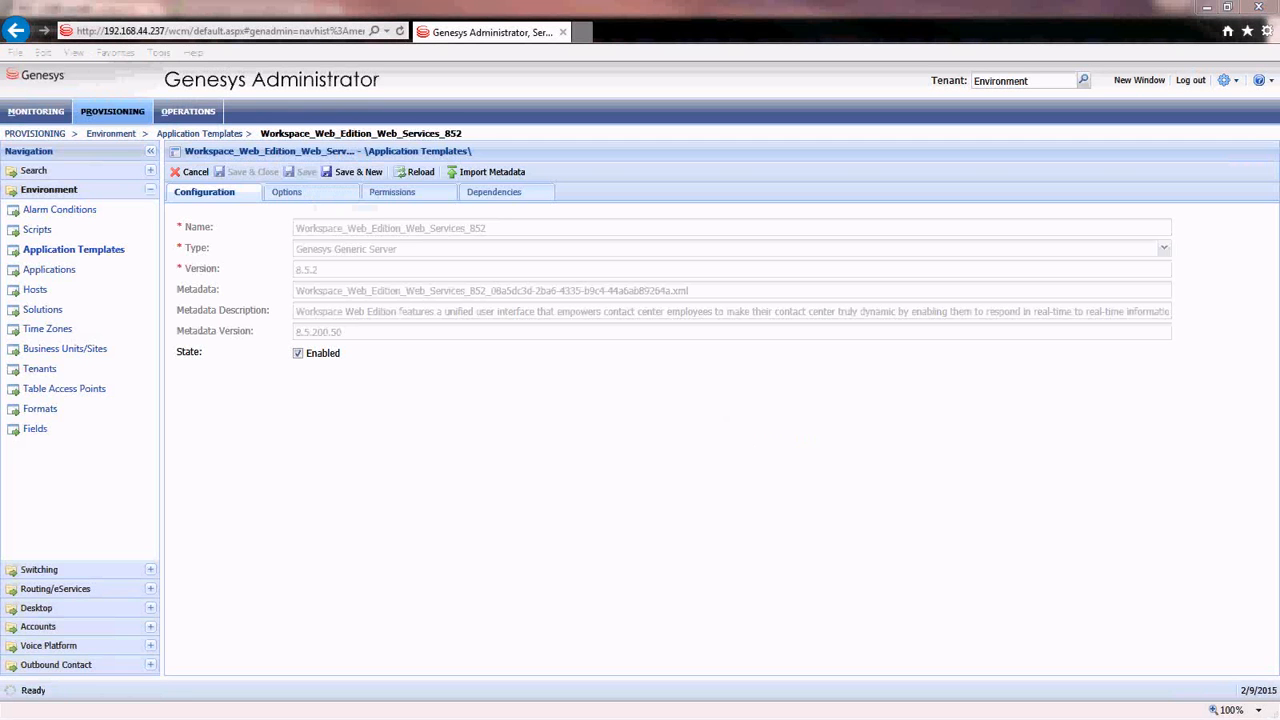
click(64, 273)
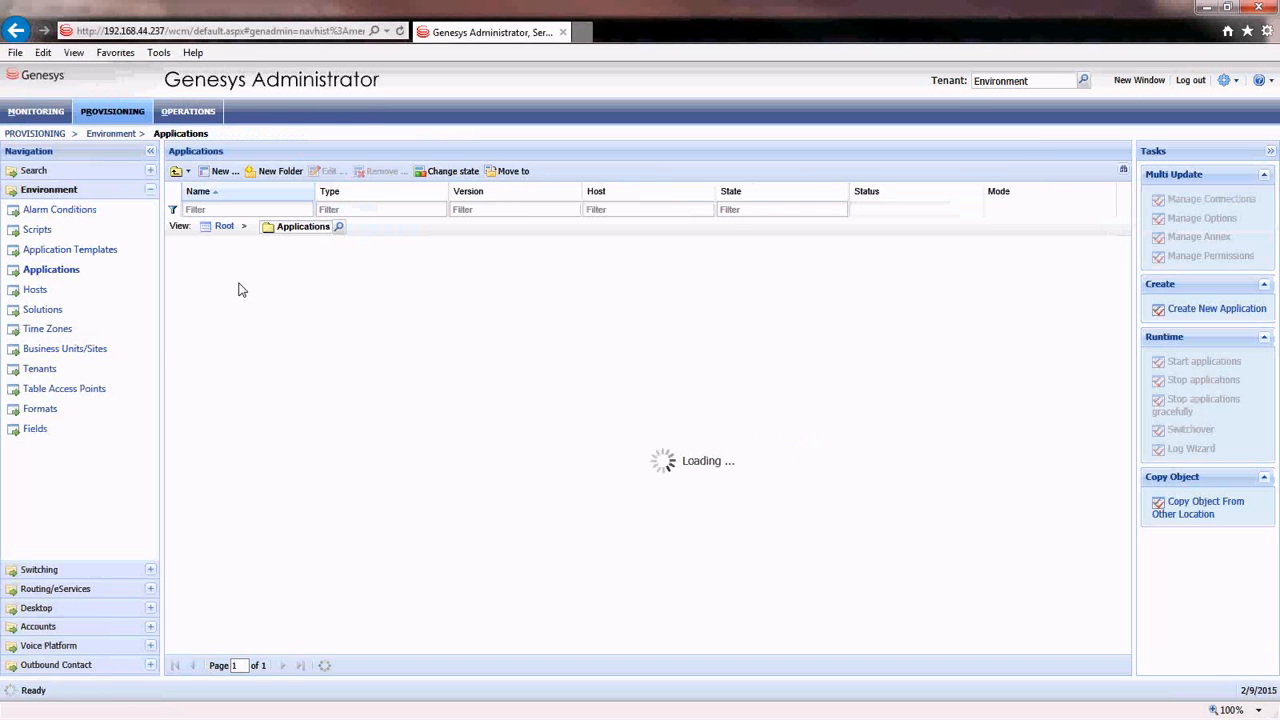
- In the GIR folder, create WWEWS_Cluster from the Workspace_Web_Edition_Web_Services_852 template and expand Server Info
double_click(229, 275)
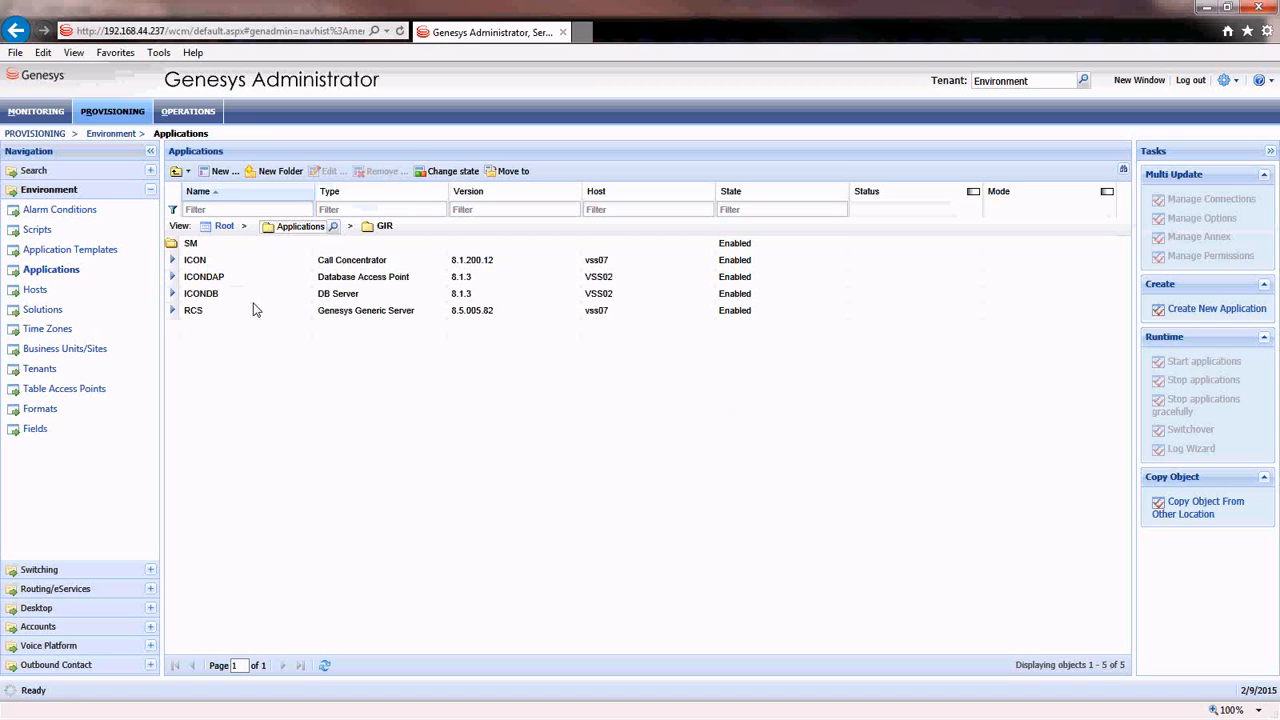
click(222, 172)
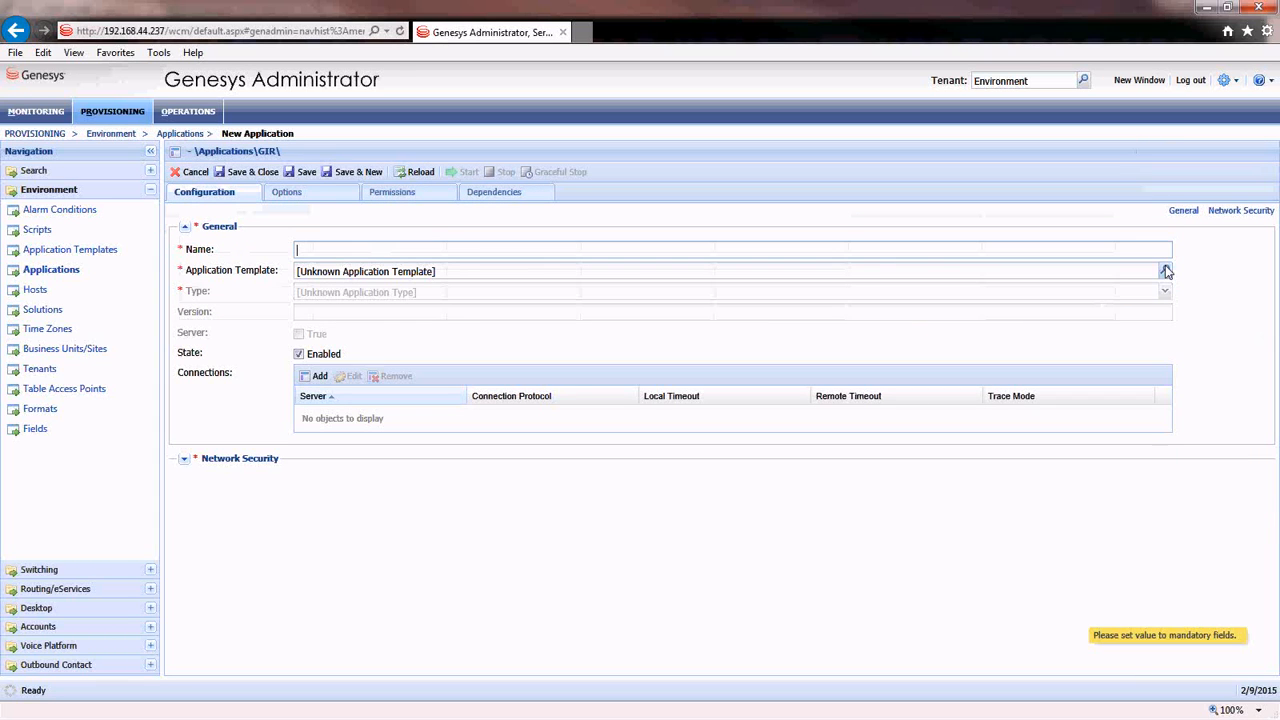
click(1165, 271)
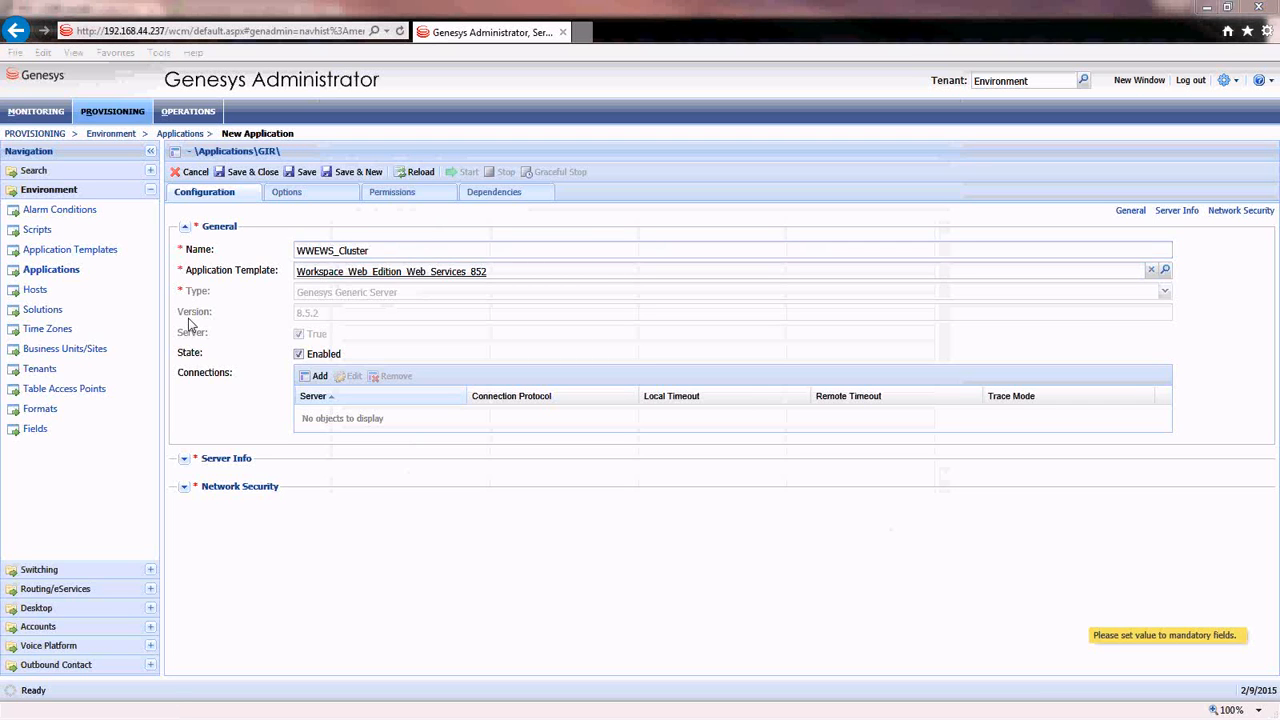
click(226, 458)
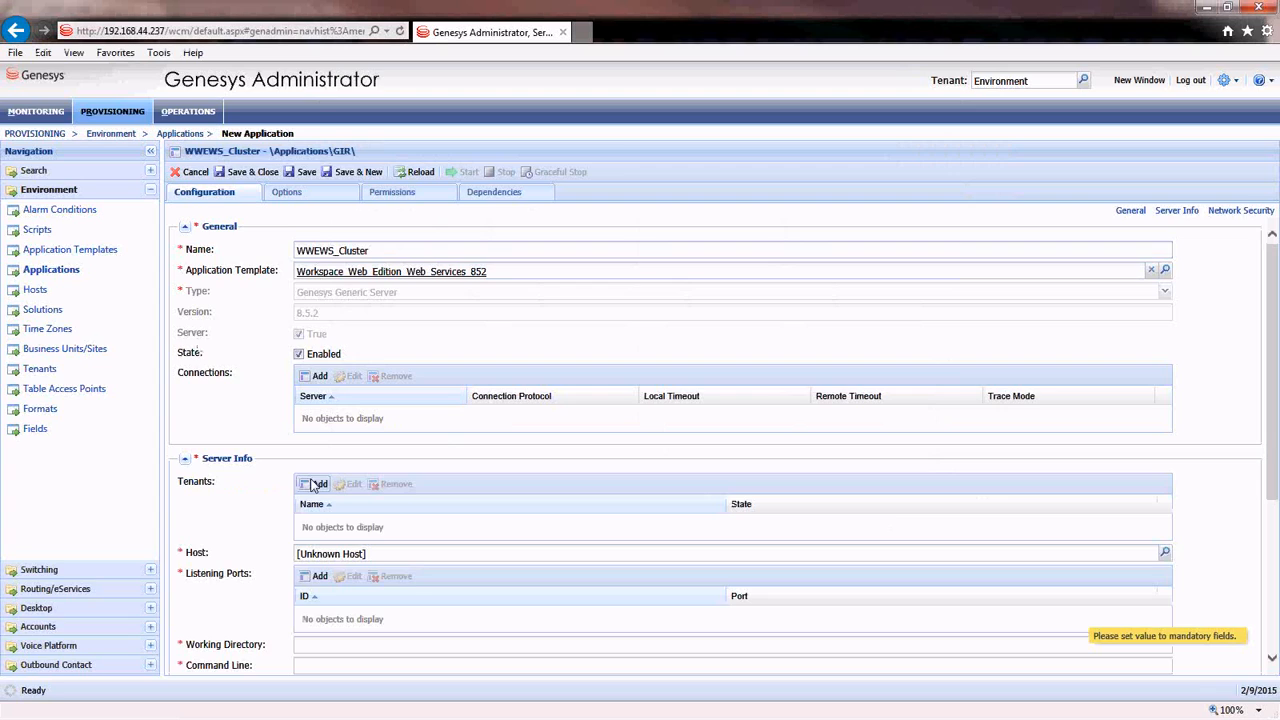
- Assign WWEWS_Cluster the Environment tenant and host vss07
click(313, 484)
click(393, 234)
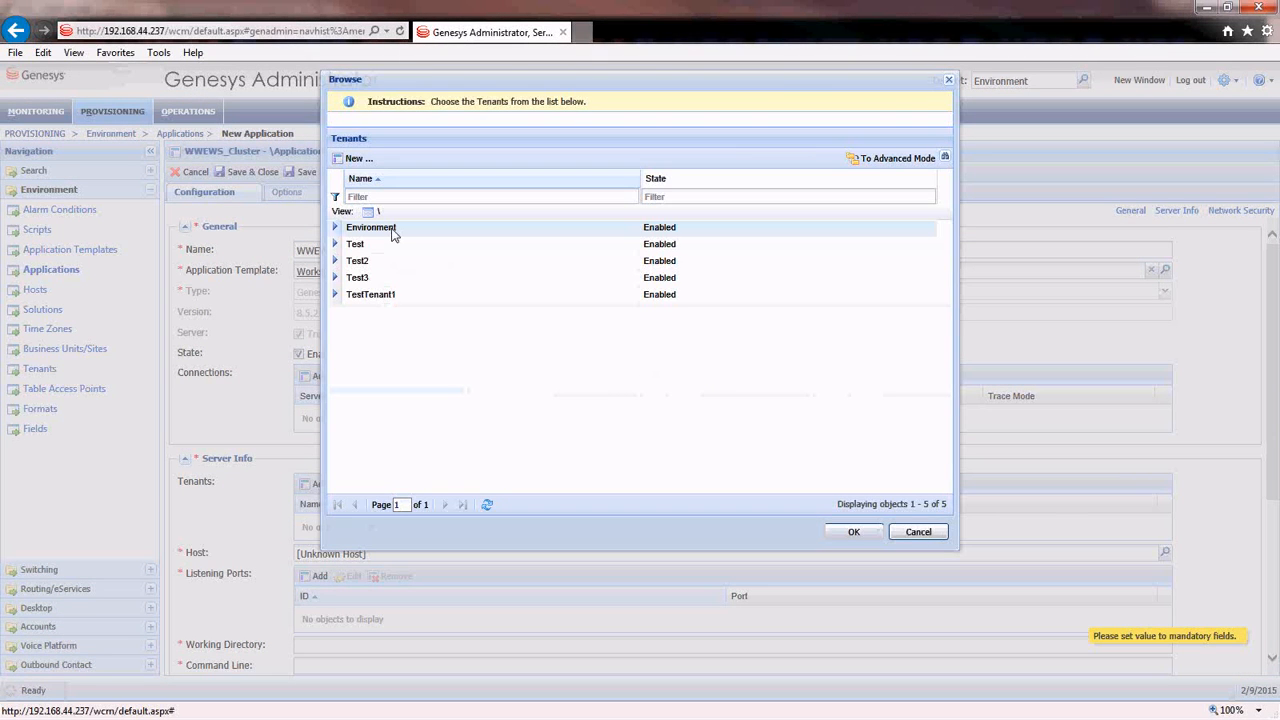
click(393, 234)
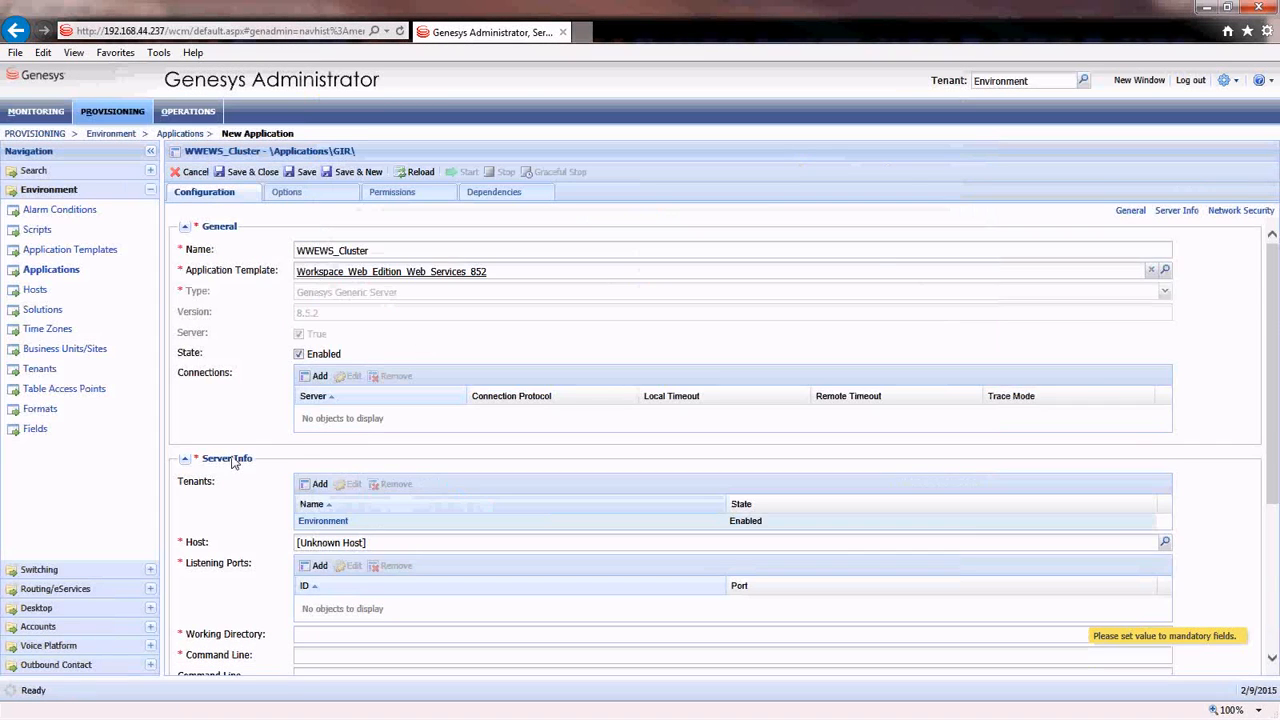
scroll(236, 460, down, 3)
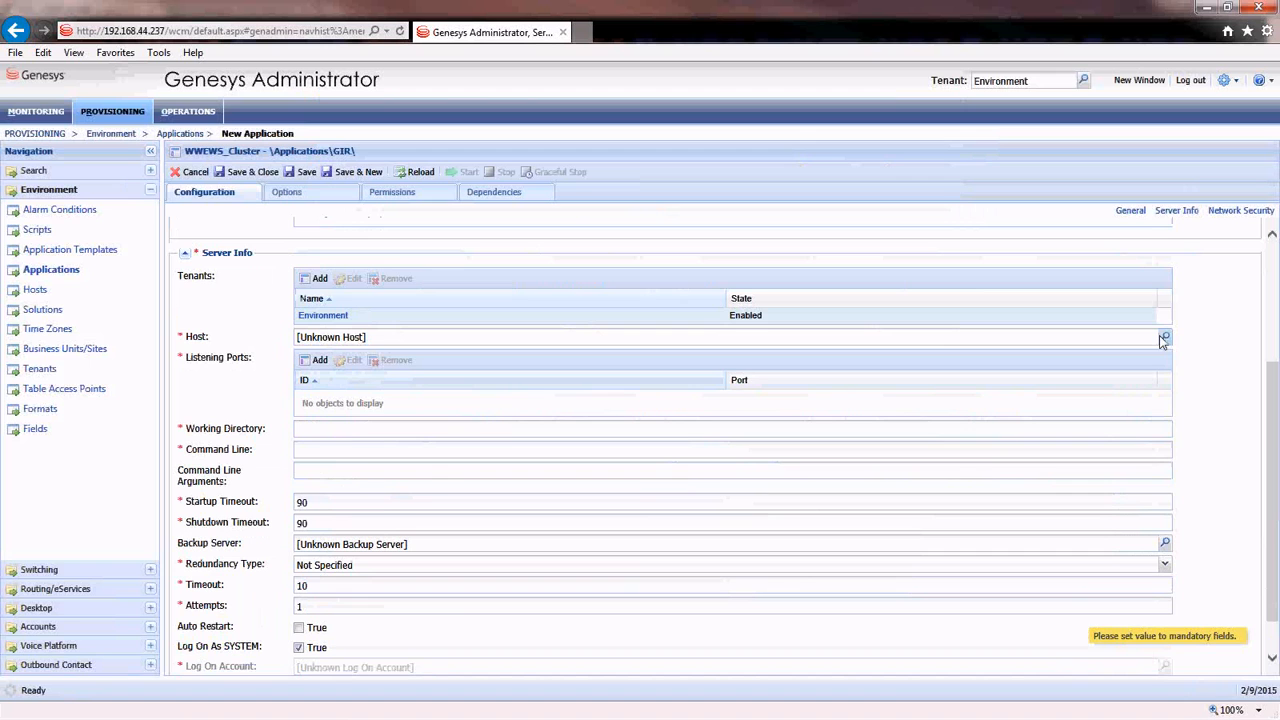
click(1164, 338)
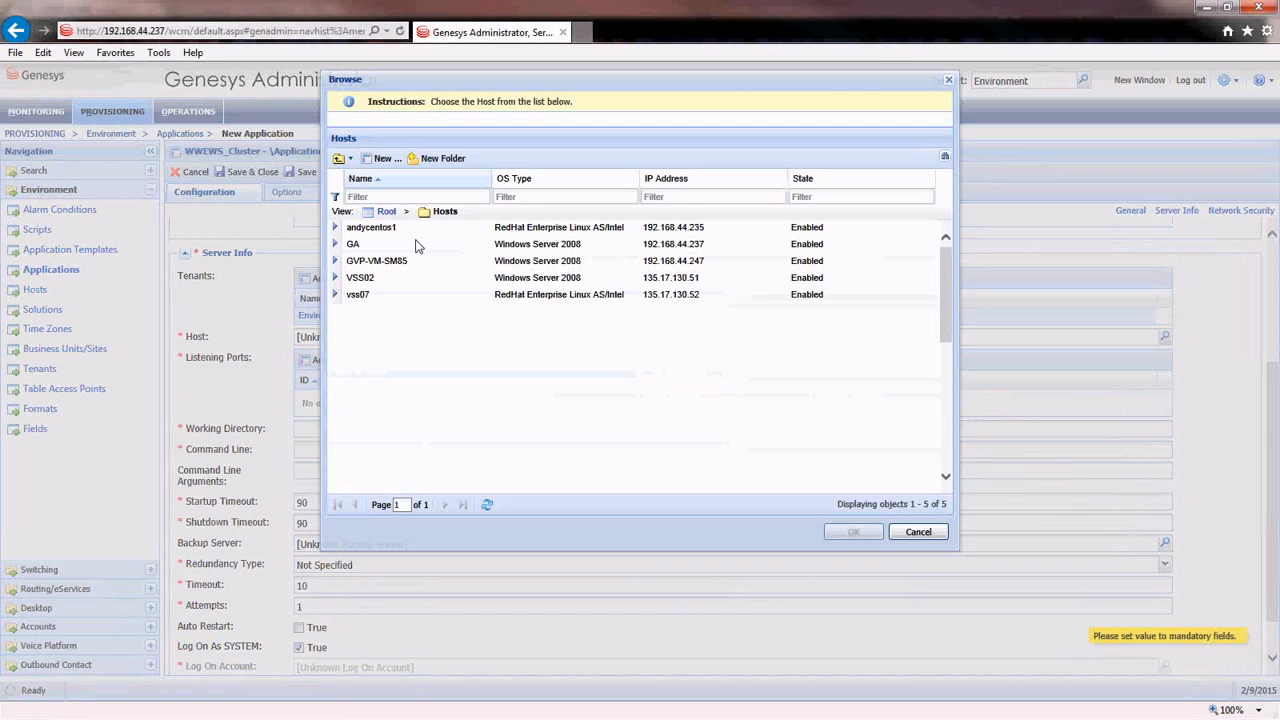
double_click(410, 296)
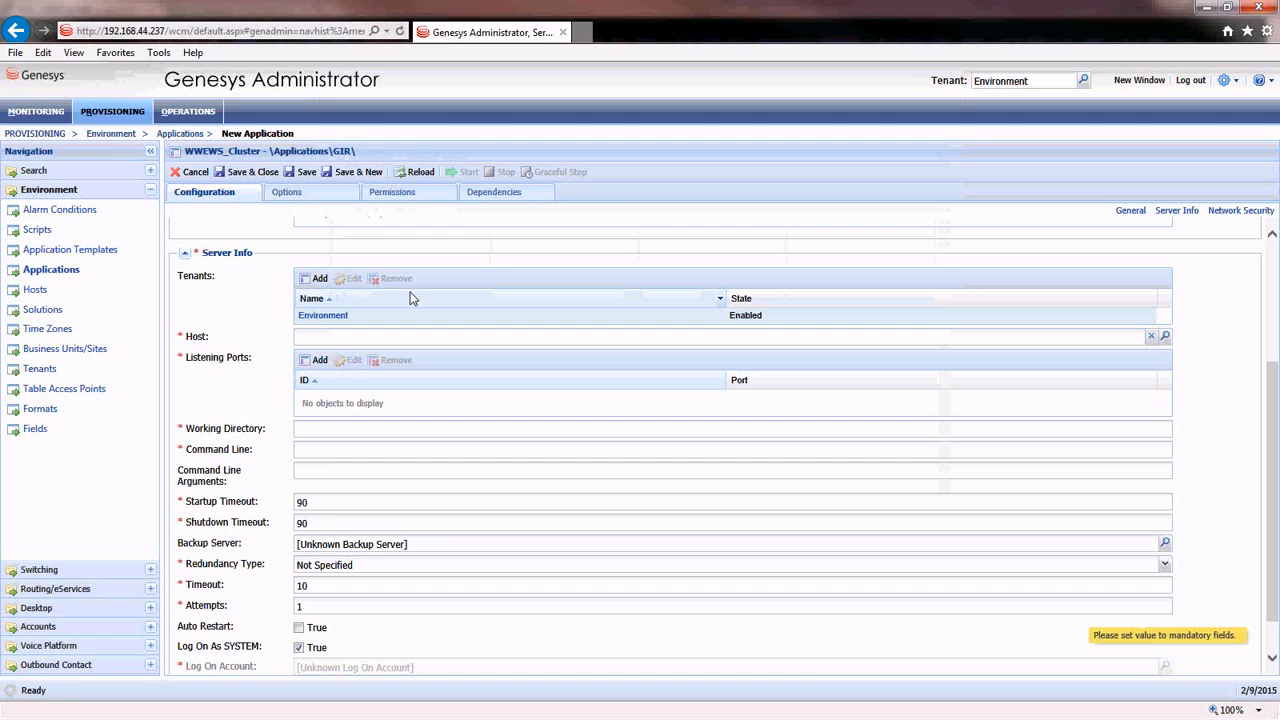
- Add default listening port 8080 and set working directory and command line to '.'
click(309, 364)
text(8080)
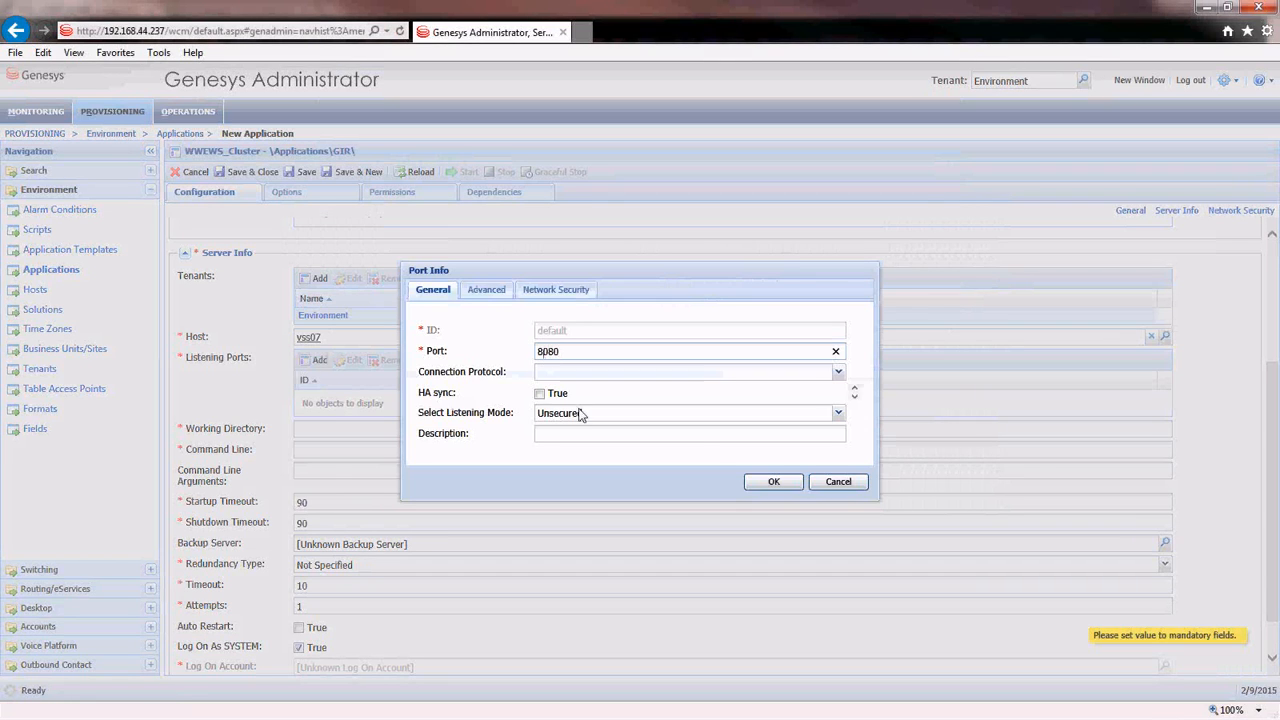
click(770, 481)
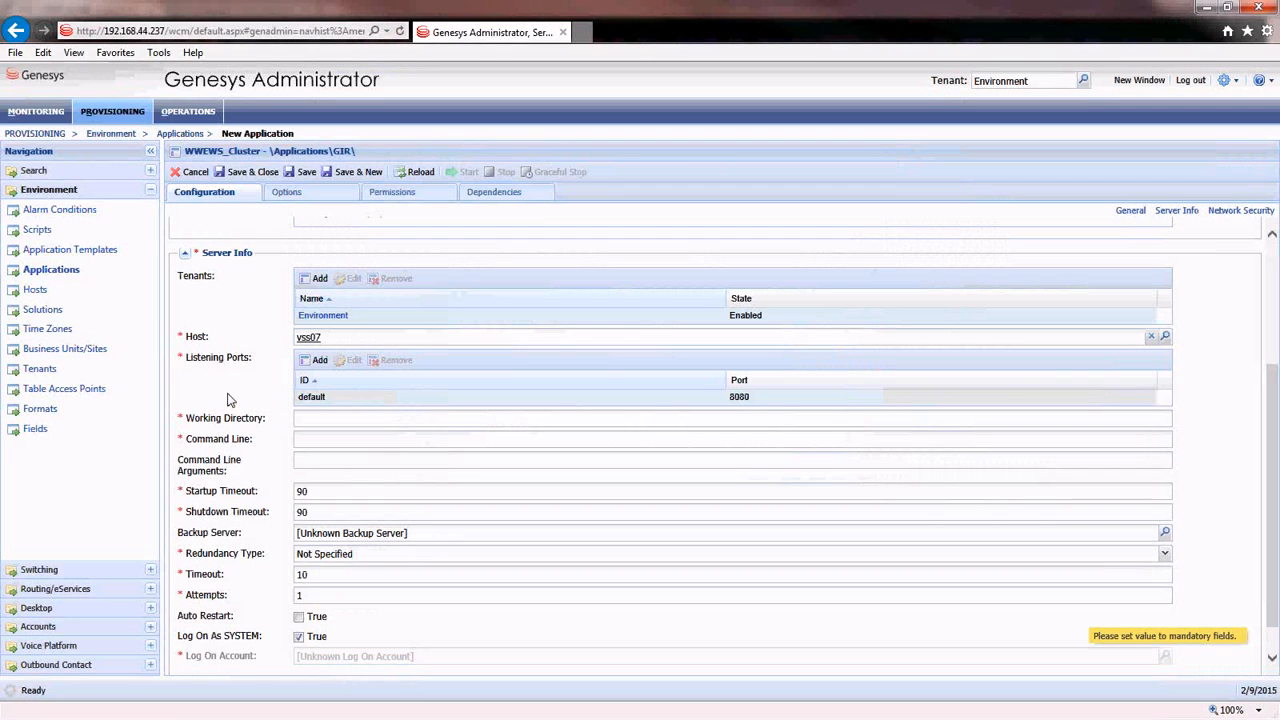
scroll(228, 400, down, 1)
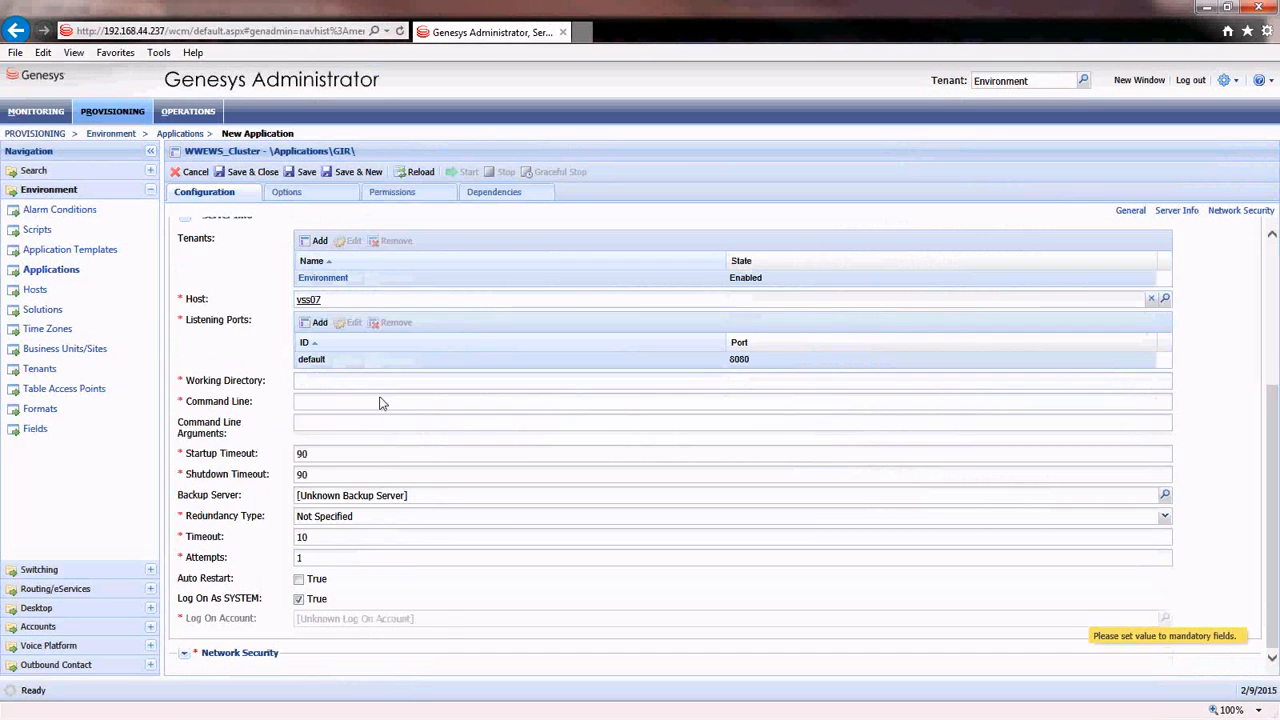
click(396, 388)
click(377, 401)
text(.)
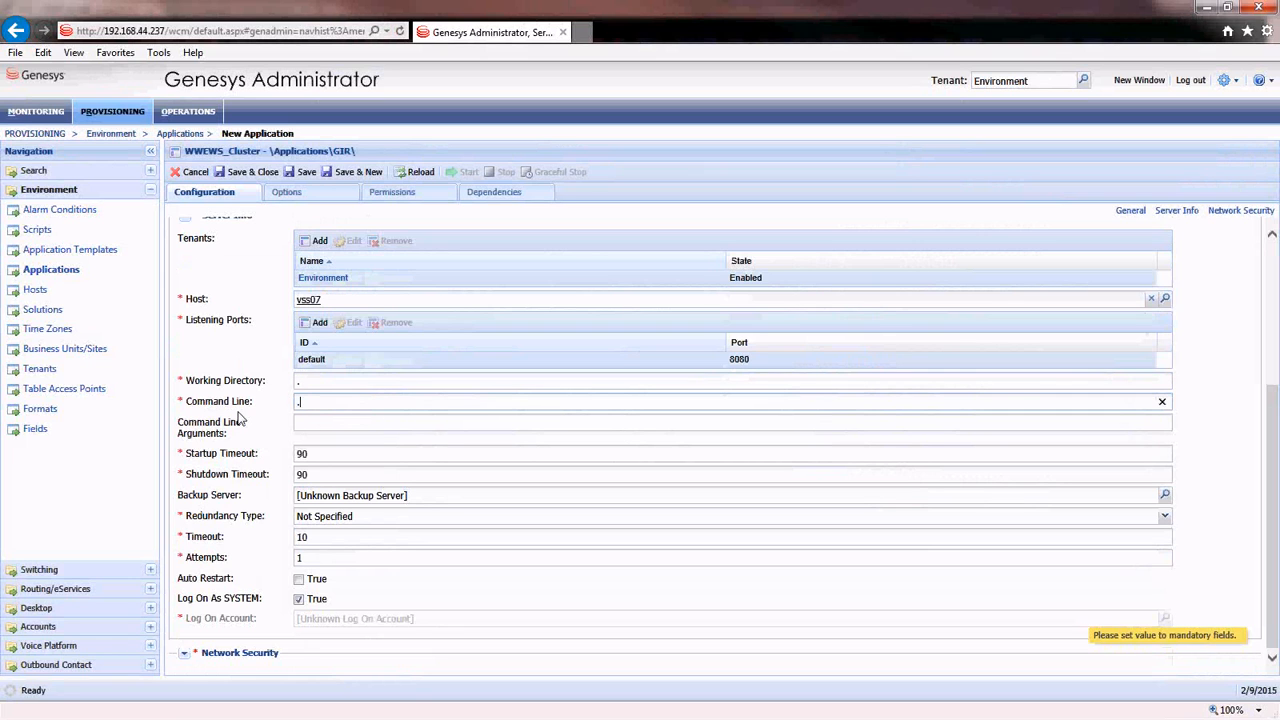
click(240, 418)
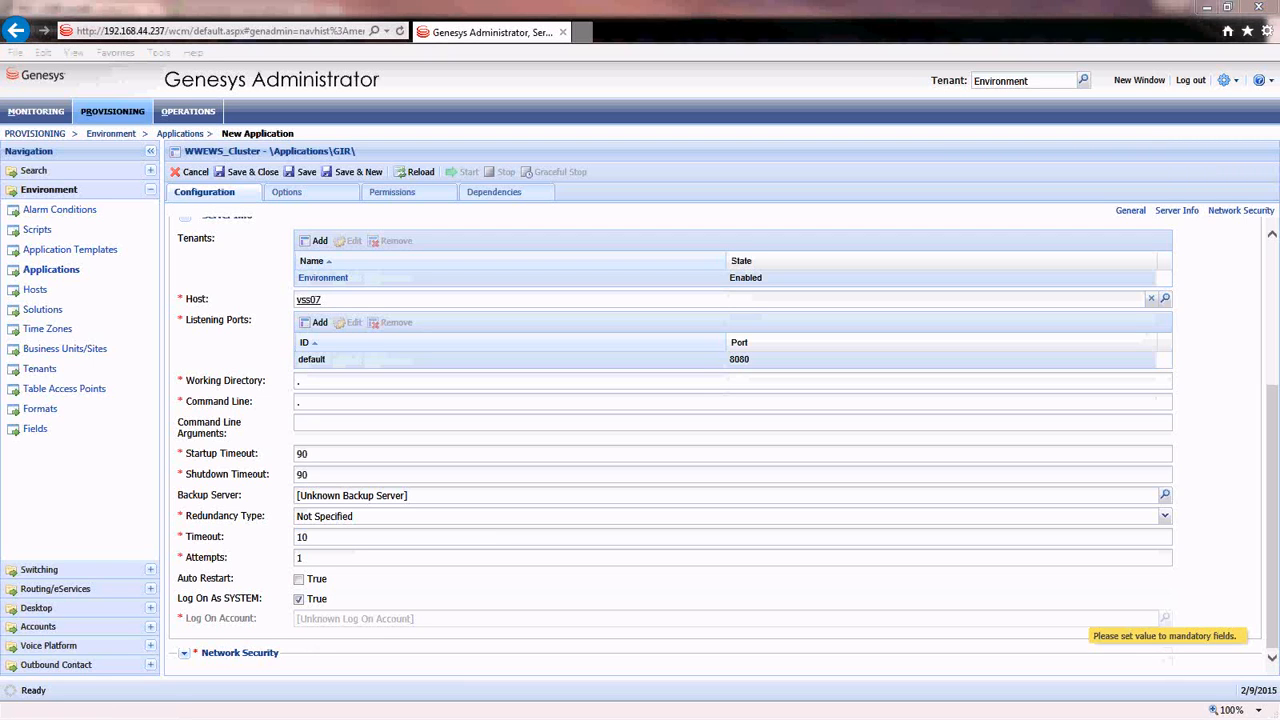
click(140, 455)
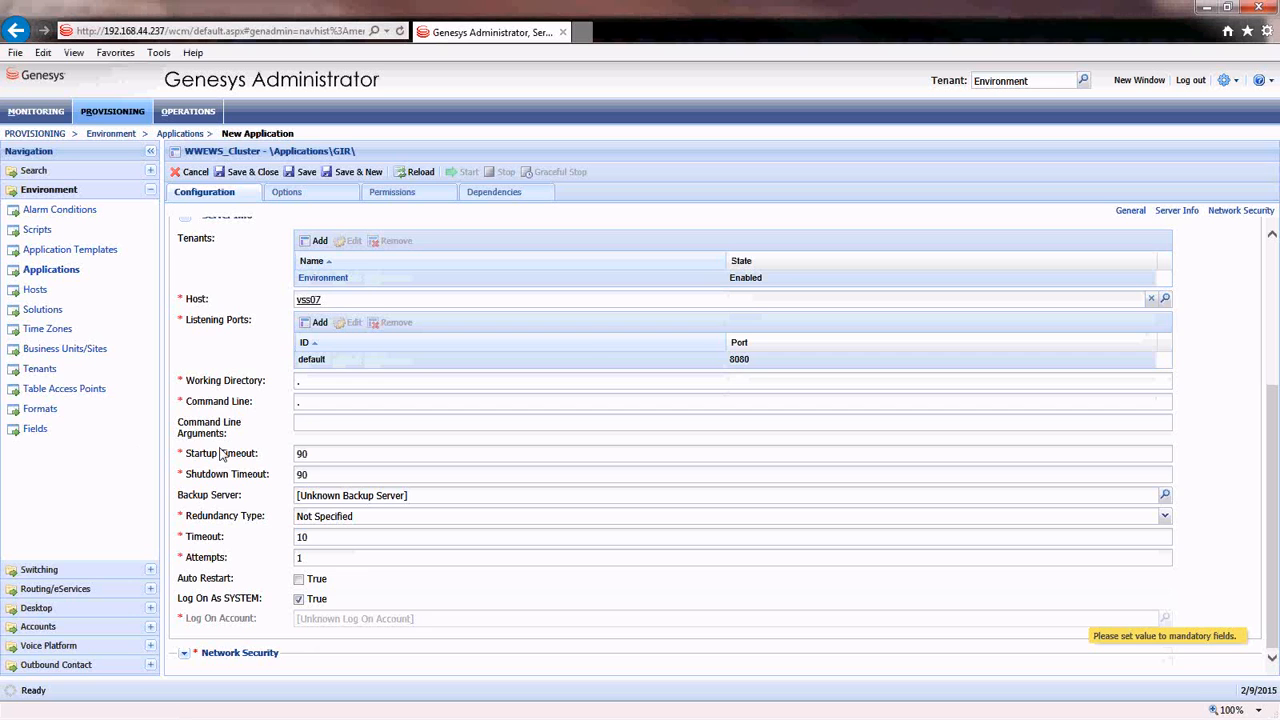
scroll(221, 453, up, 1)
scroll(288, 428, up, 4)
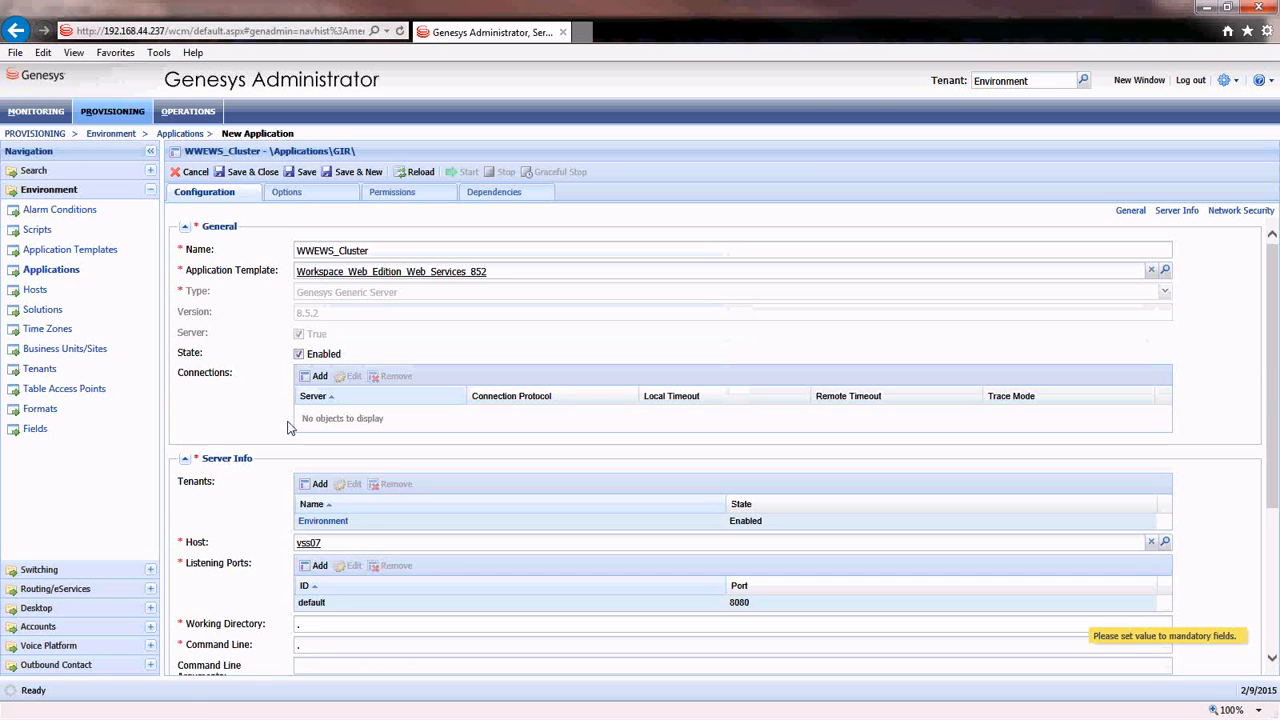
- Add confserv from the Framework folder as a WWEWS_Cluster connection
click(316, 375)
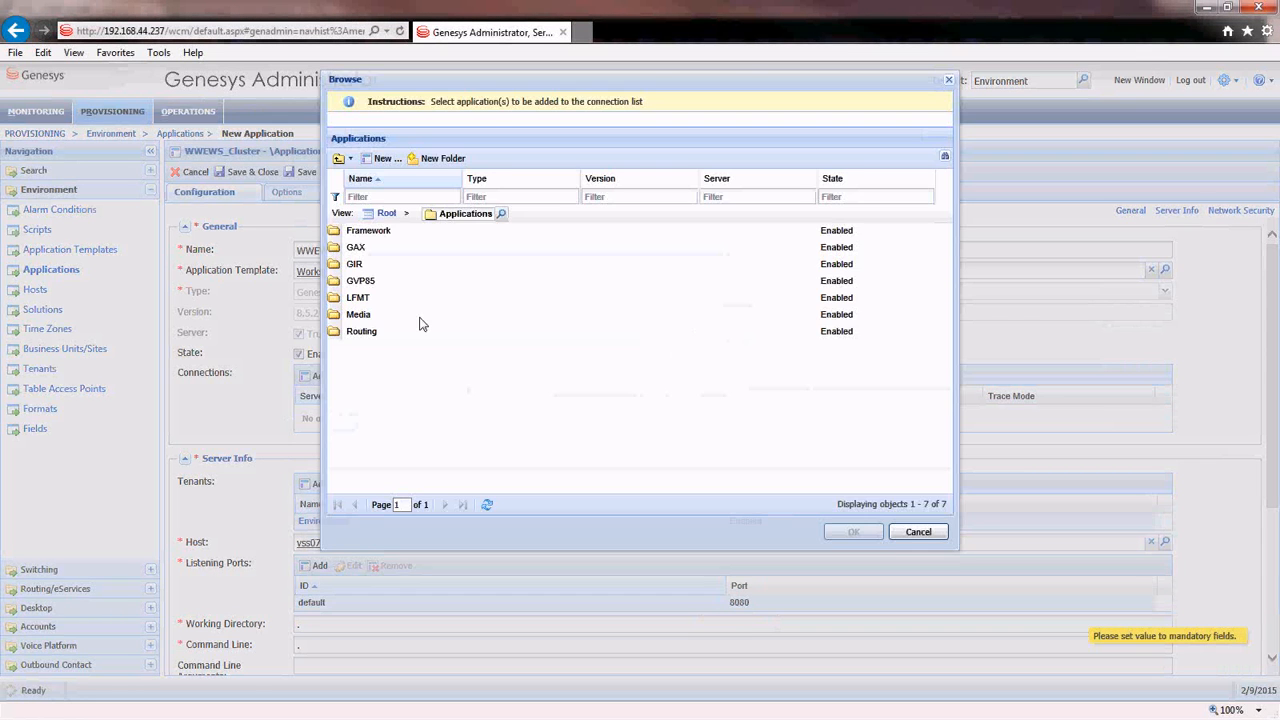
click(387, 231)
double_click(390, 273)
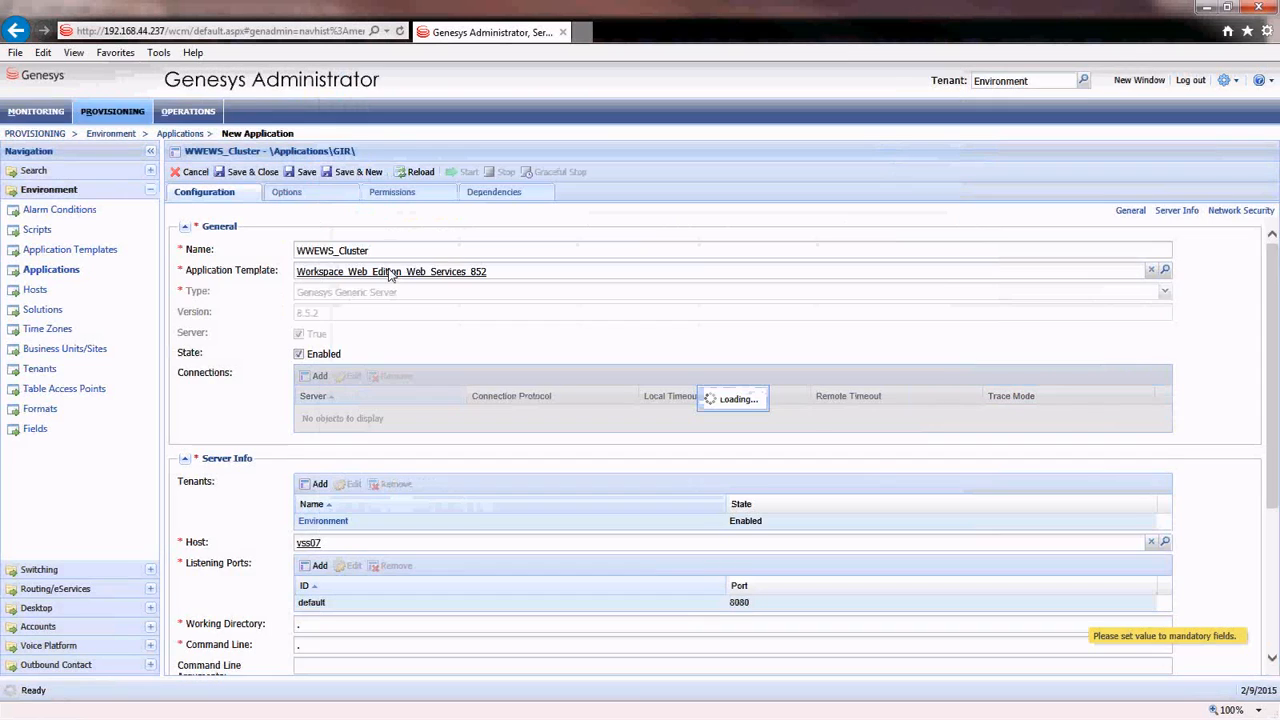
click(316, 375)
double_click(365, 336)
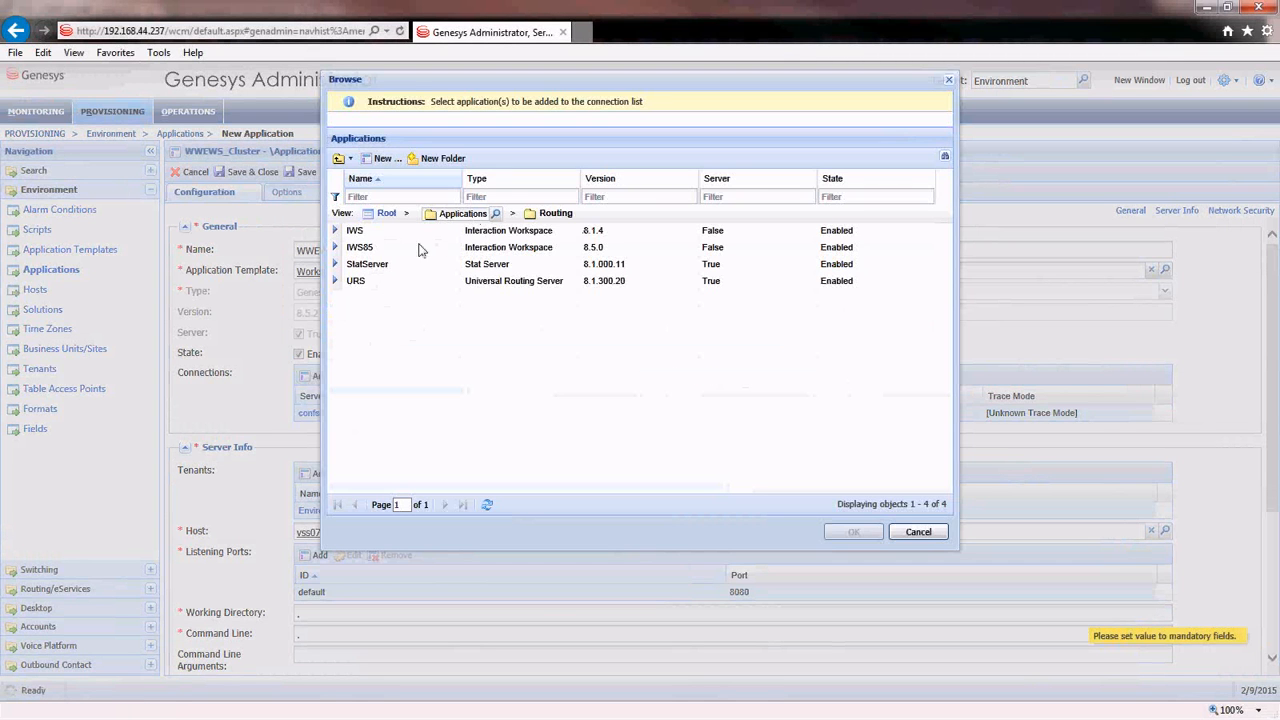
click(918, 532)
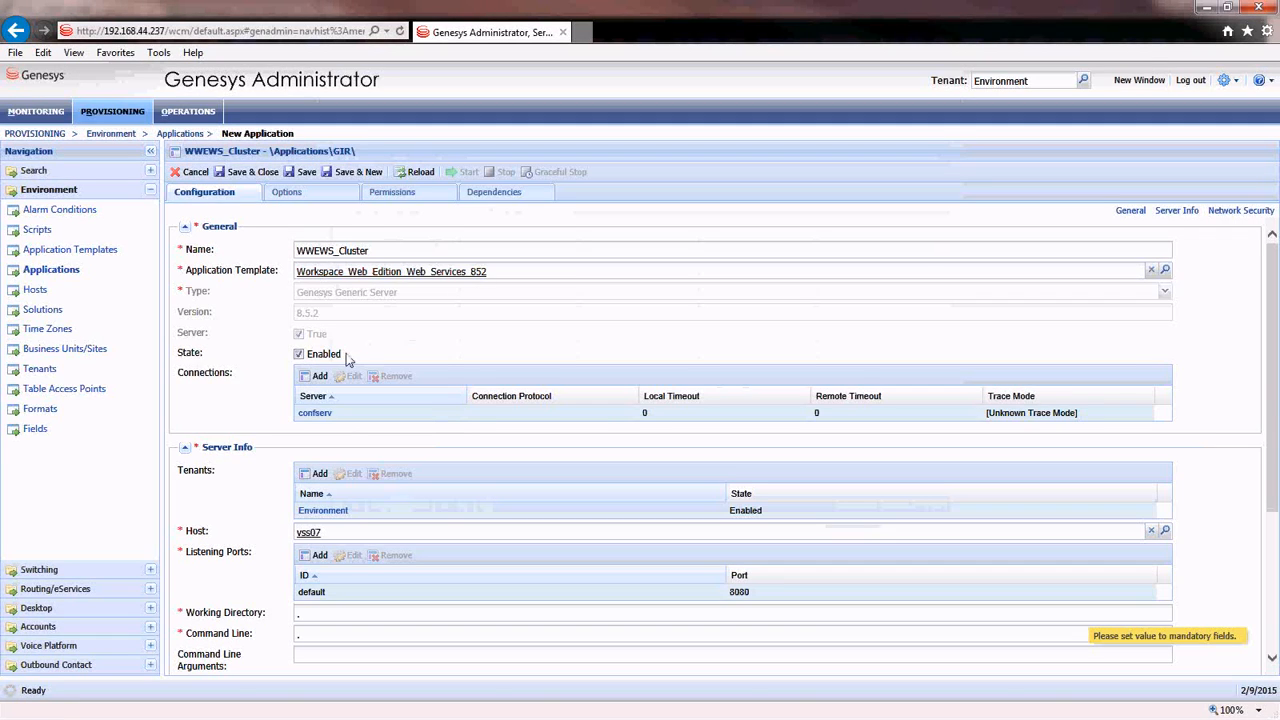
- Add SipServer81 from Media and StatServer from Routing as connections
click(316, 375)
double_click(359, 314)
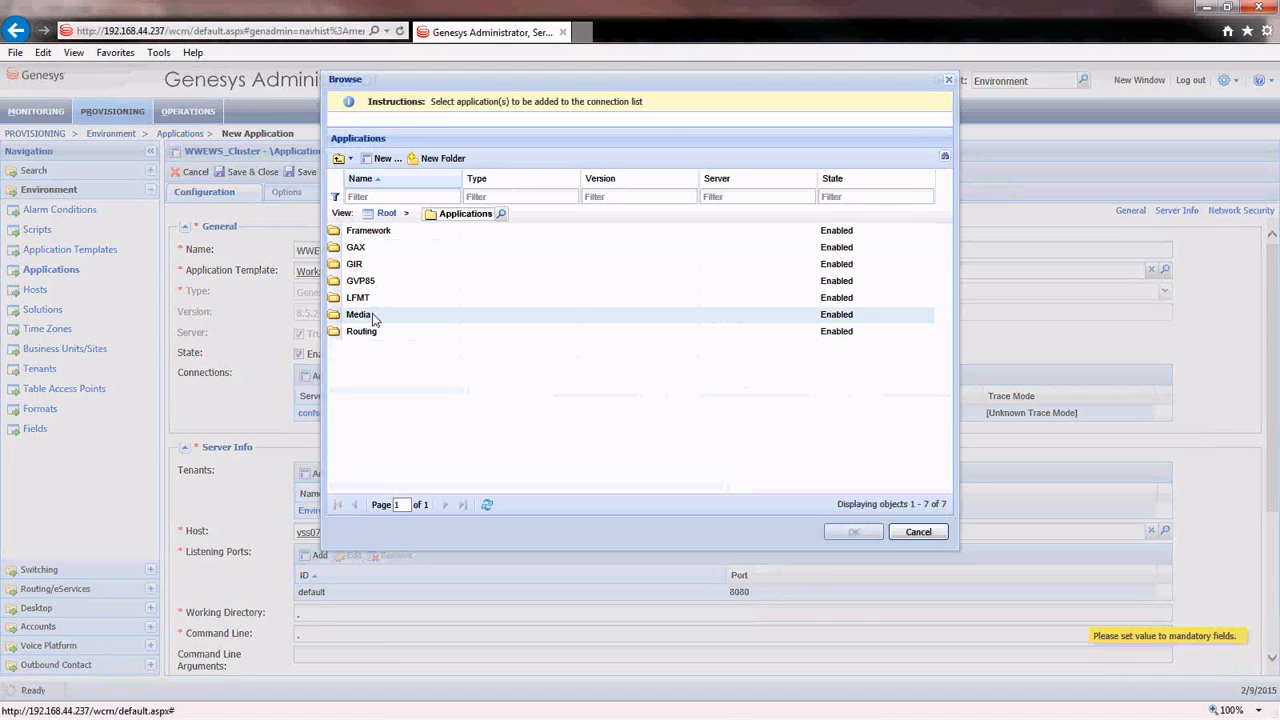
click(382, 236)
double_click(382, 238)
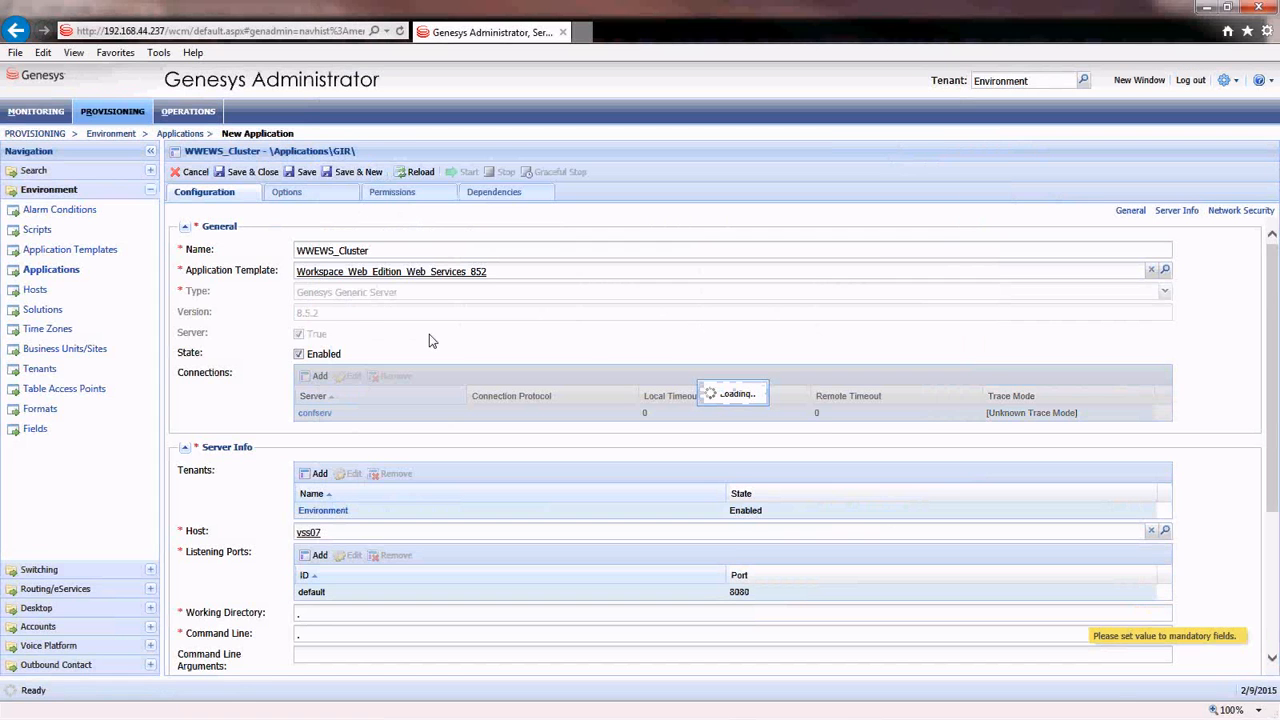
click(306, 378)
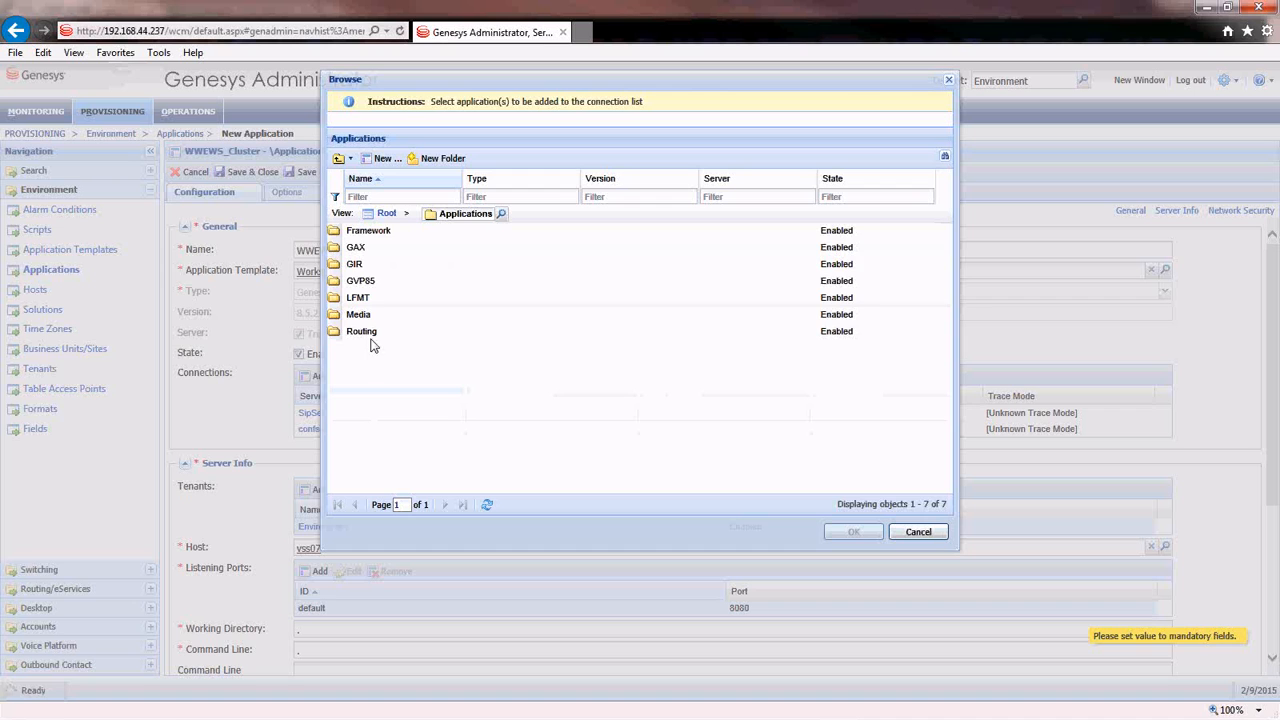
double_click(370, 334)
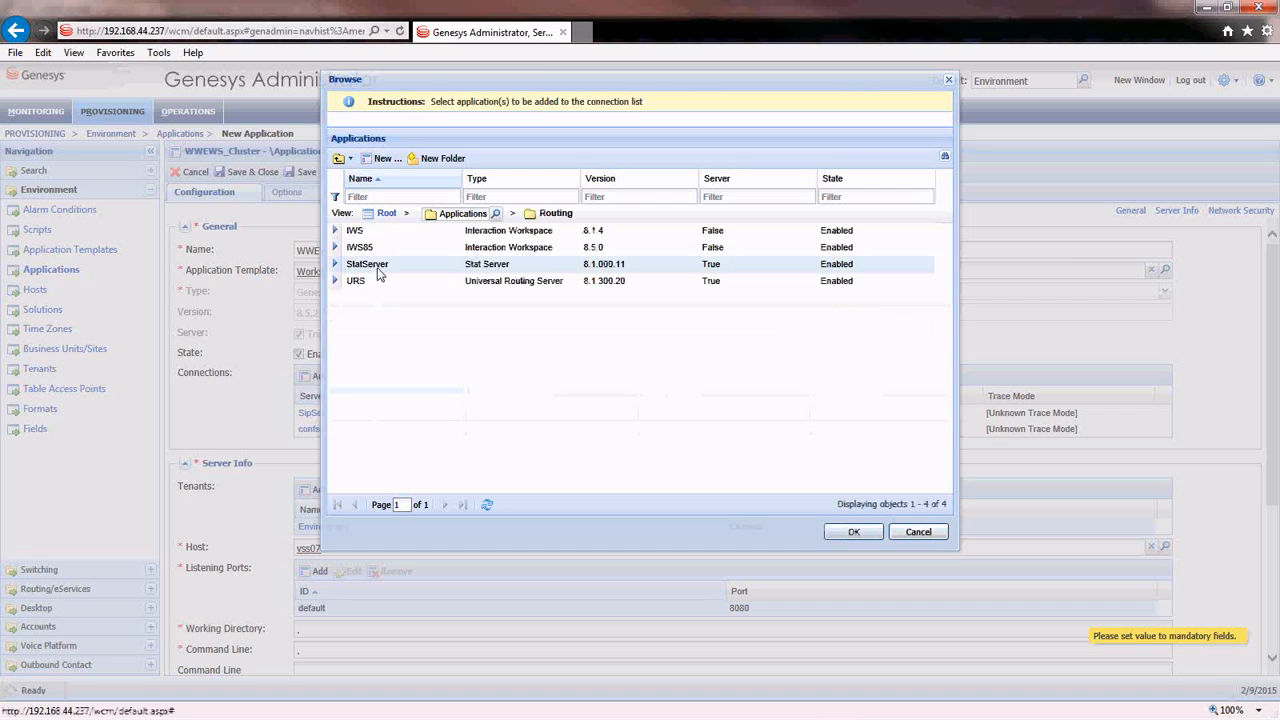
double_click(370, 265)
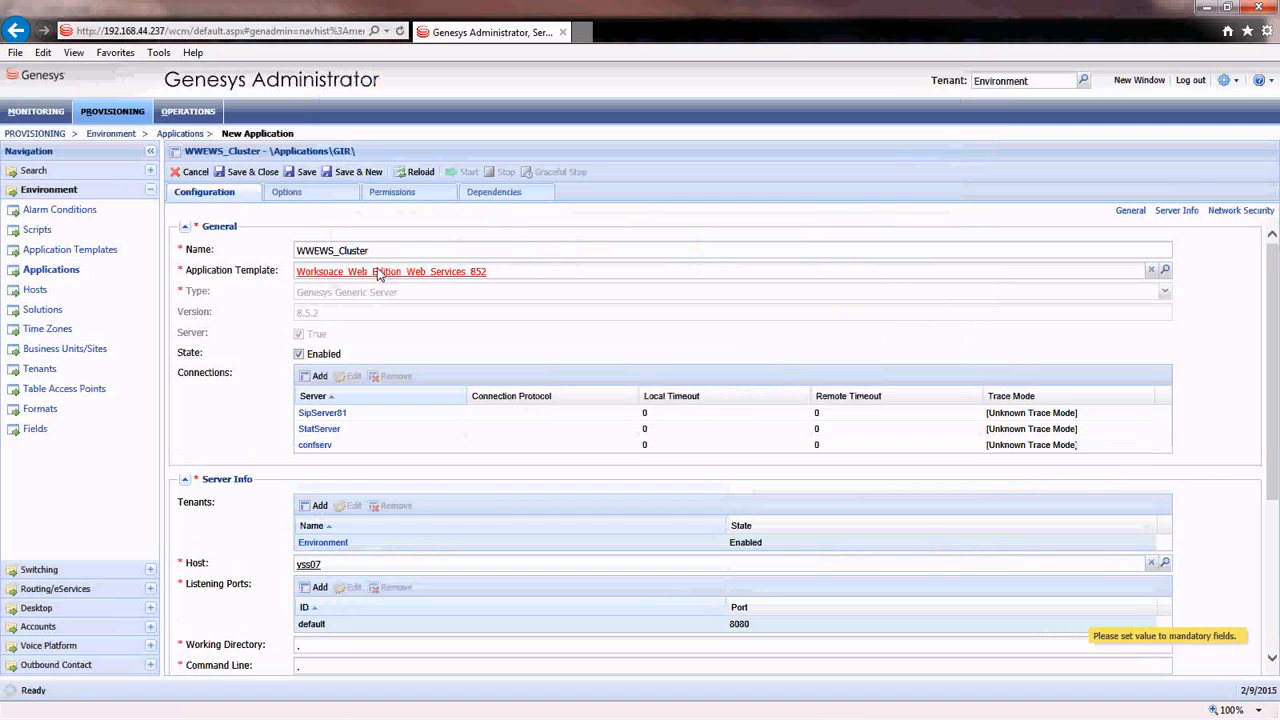
- Save WWEWS_Cluster, then create a new application WWEWS_Node from the WWEWS template
click(262, 177)
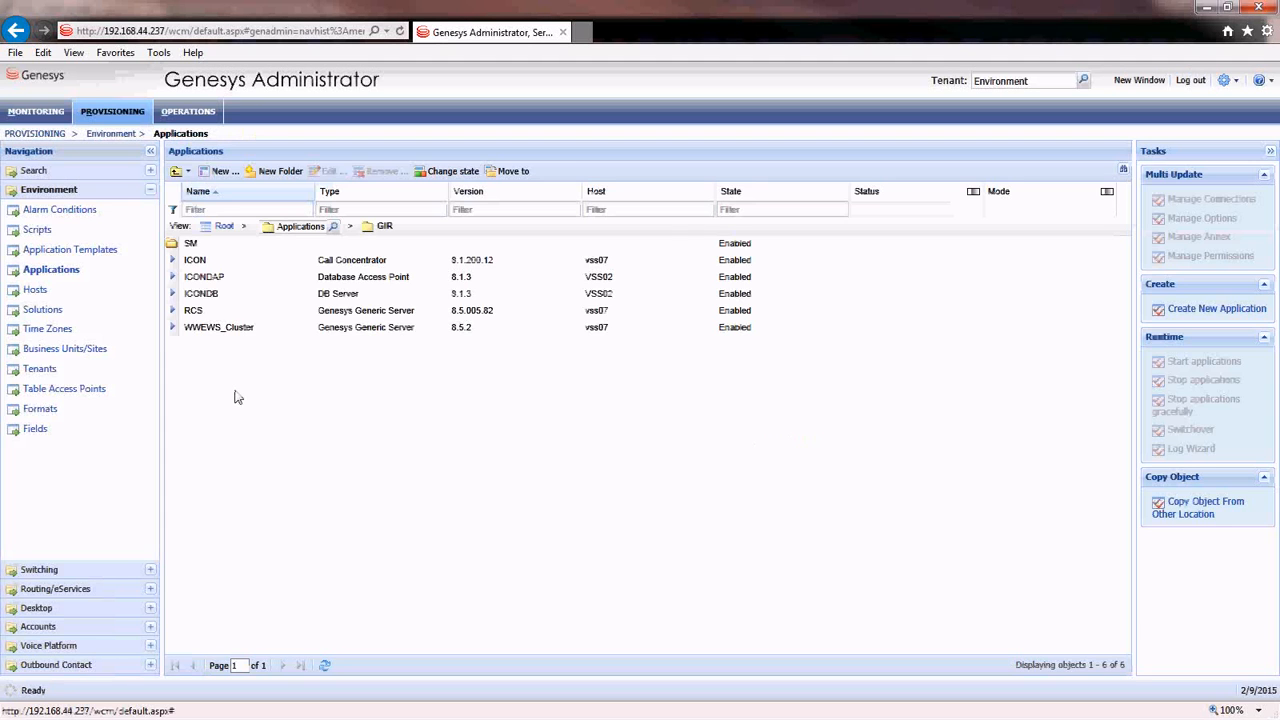
click(224, 172)
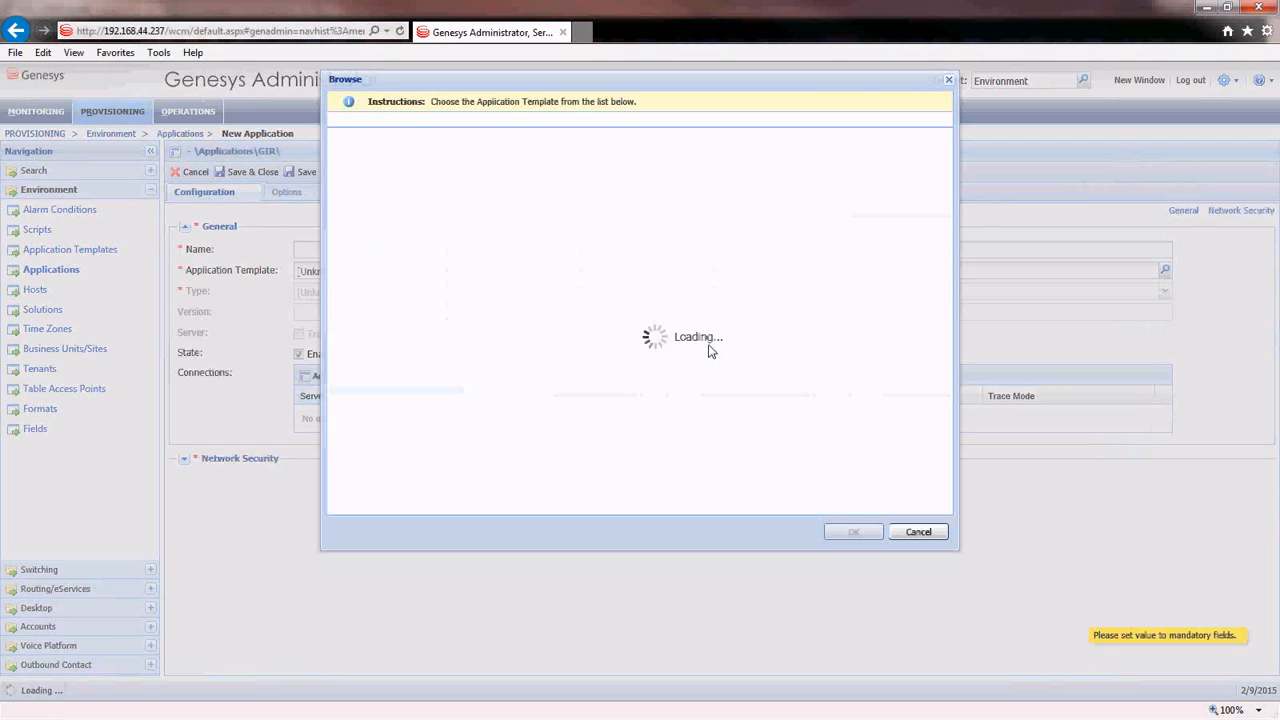
click(425, 484)
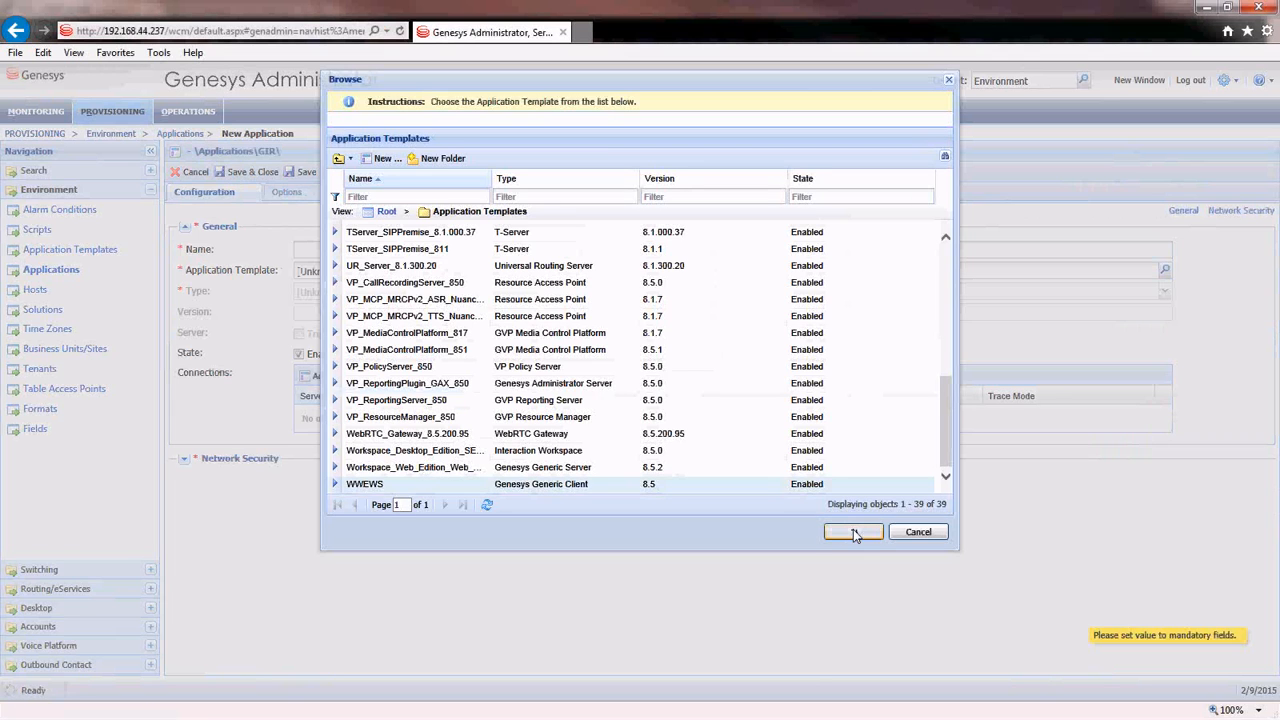
click(853, 531)
click(322, 252)
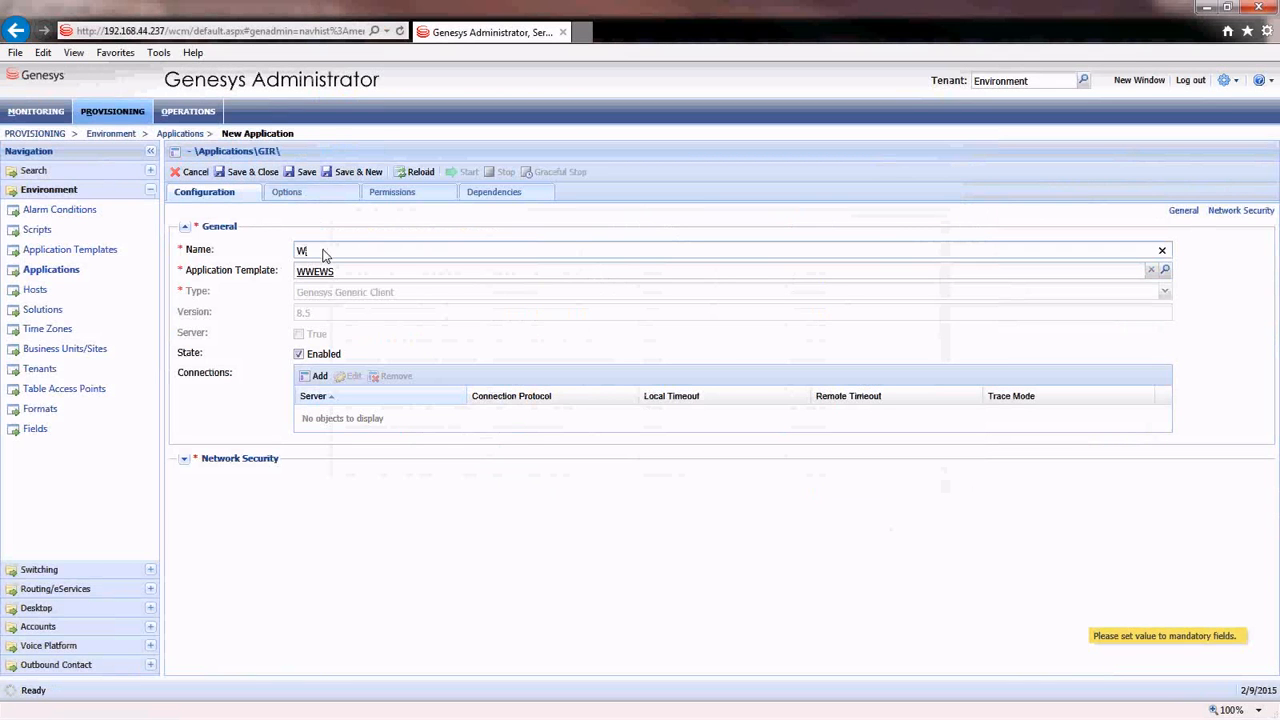
text(WEWS_Node)
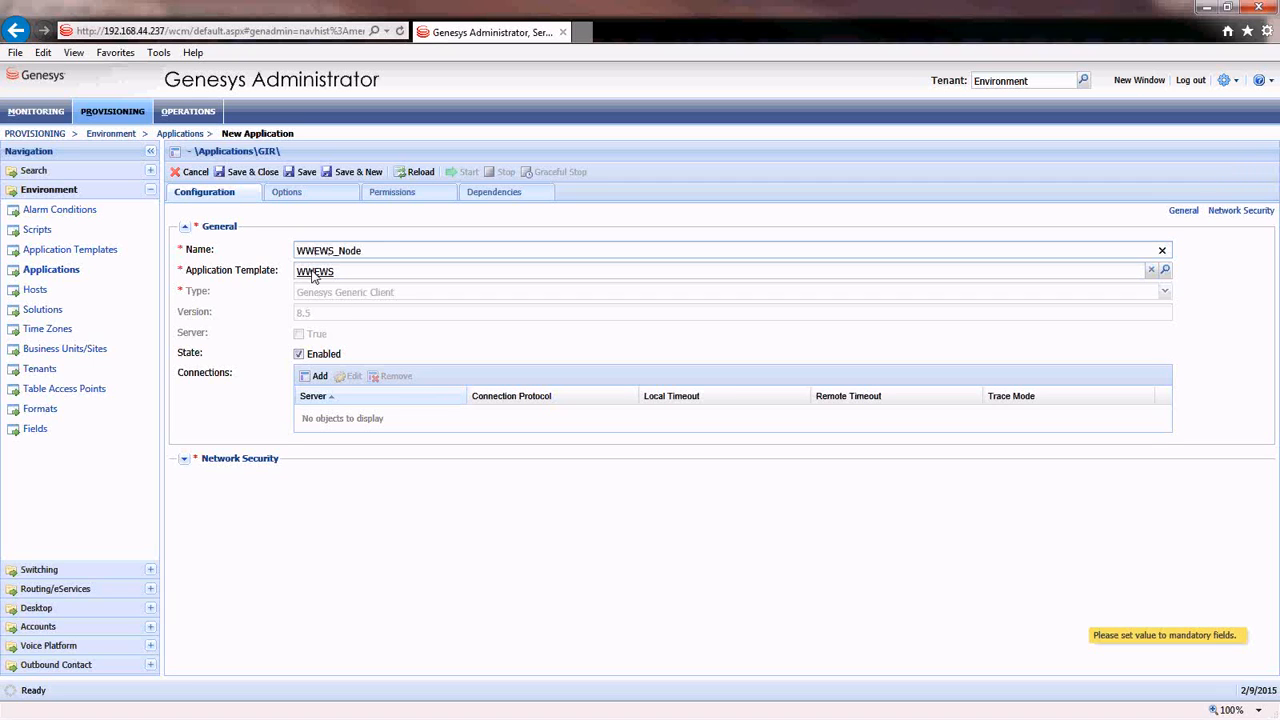
click(244, 320)
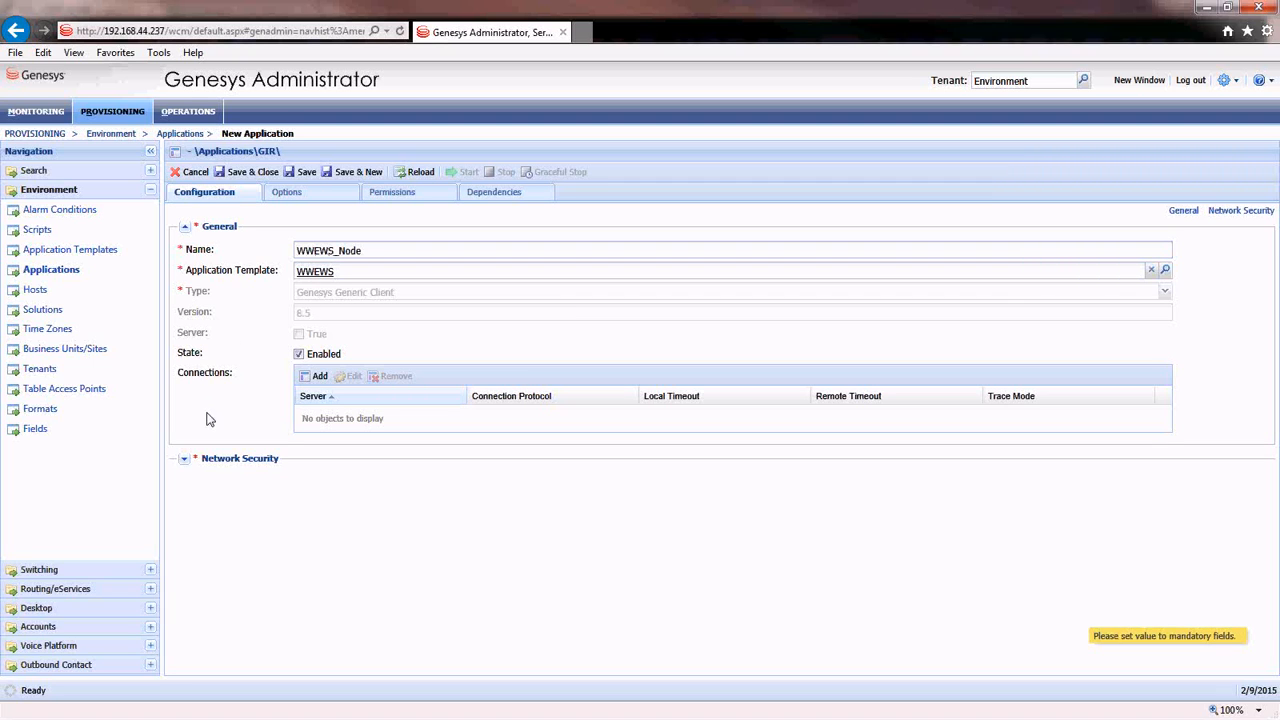
- Connect WWEWS_Node to WWEWS_Cluster and save the application
click(317, 380)
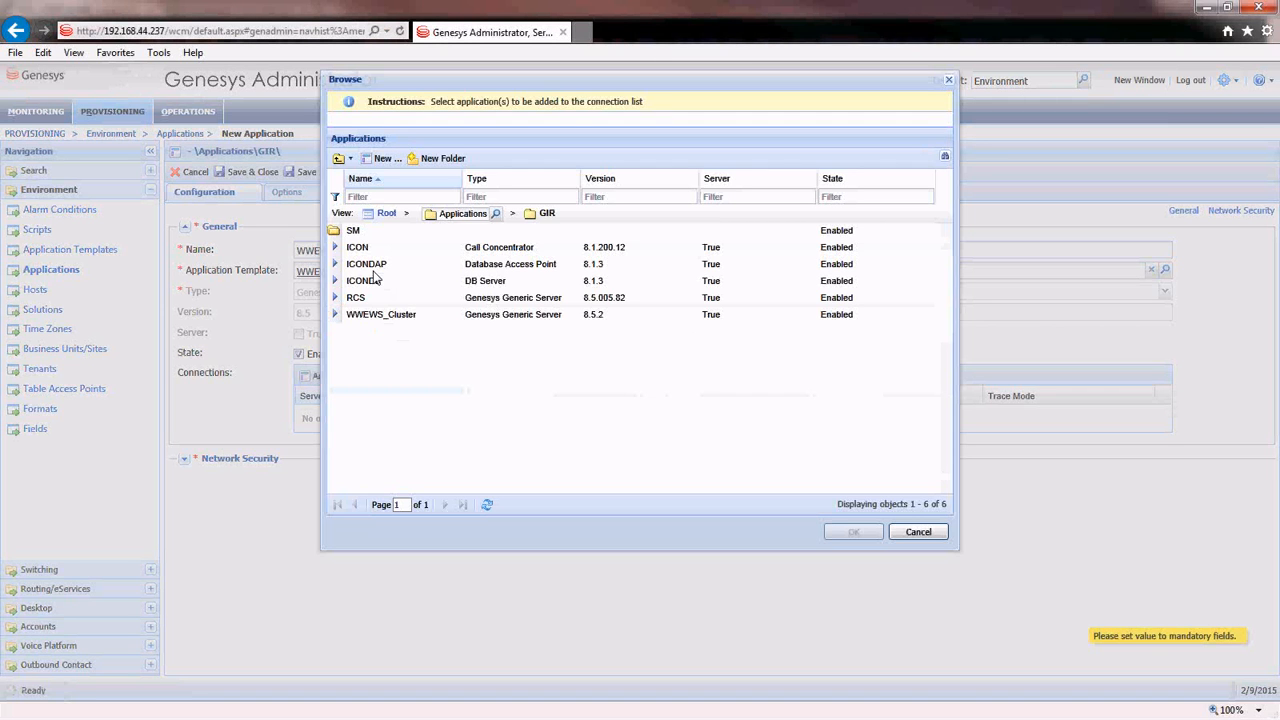
click(381, 314)
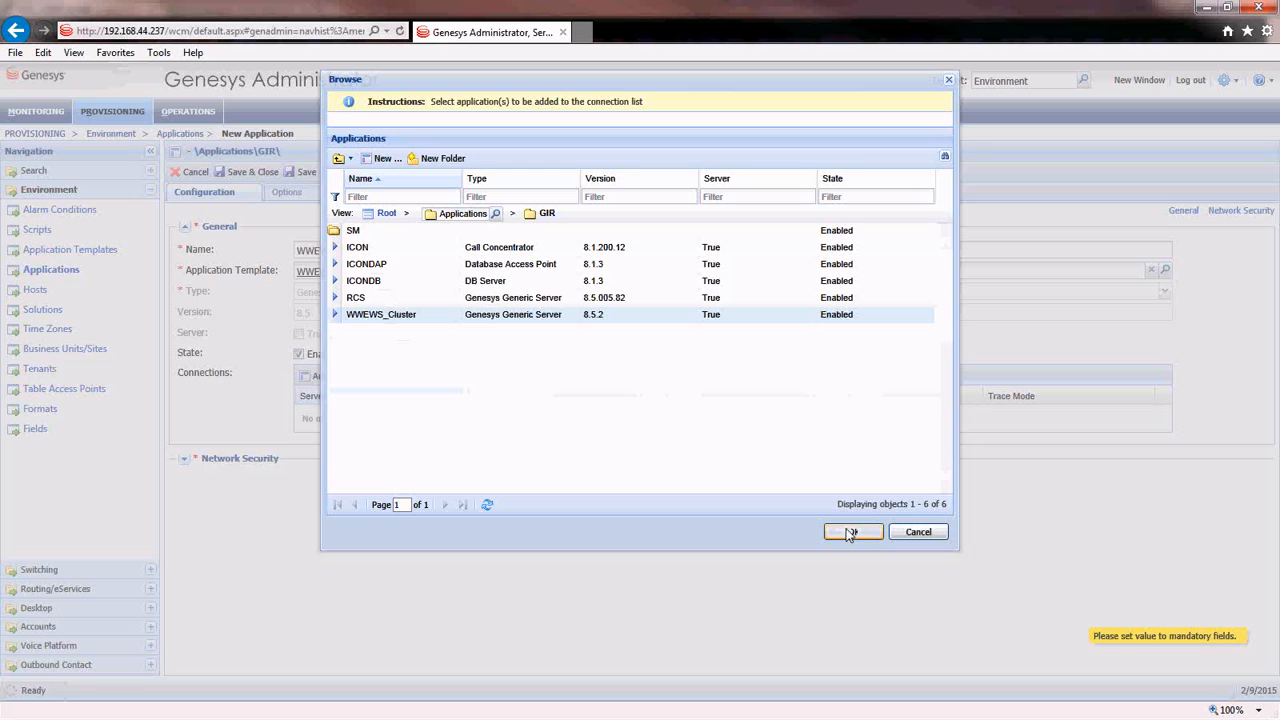
click(849, 532)
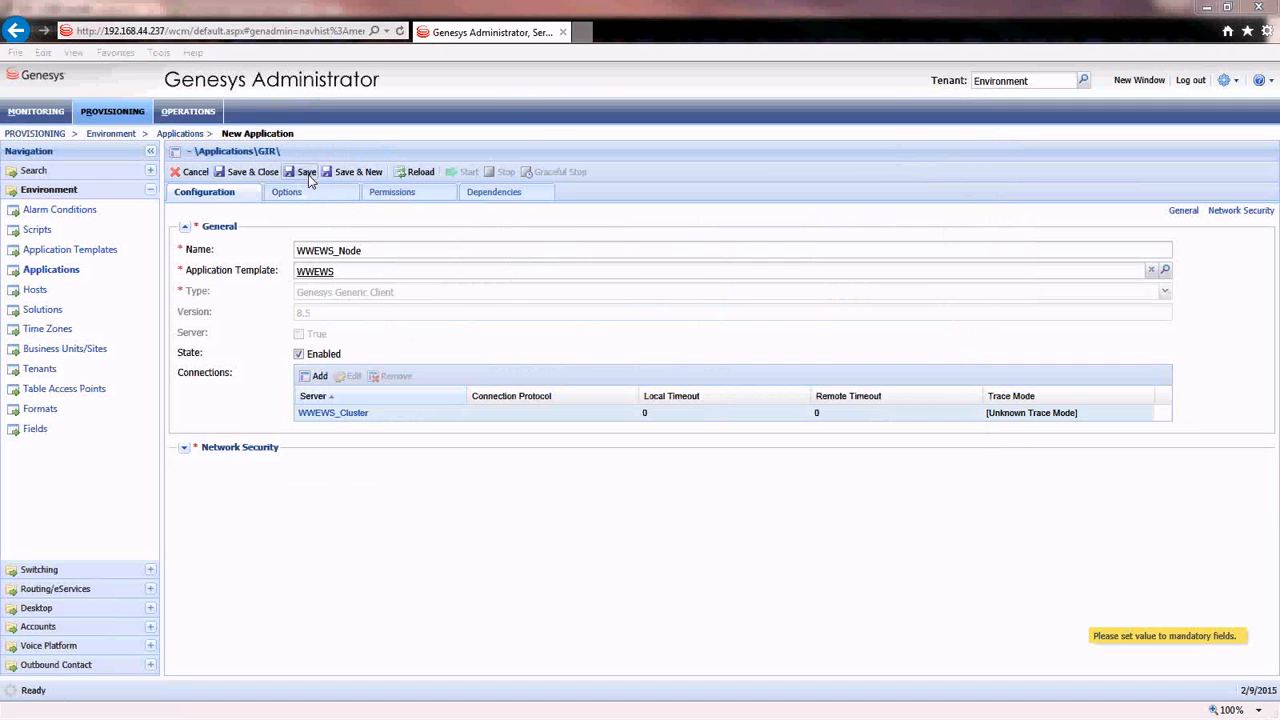
click(310, 181)
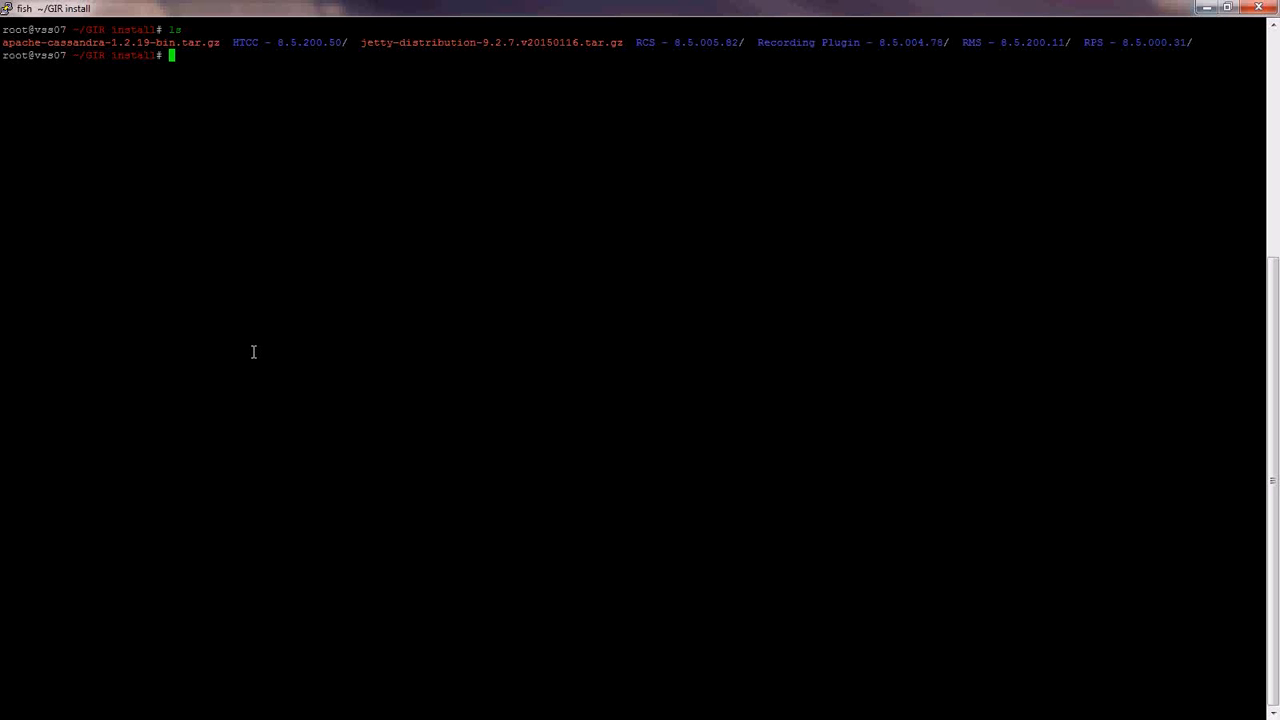
- Extract jetty-distribution-9.2.7.v20150116.tar.gz with 'tar xvvf' in the GIR install folder
text(tar )
text(xvvf ap)
key(BackSpace)
key(BackSpace)
text(je)
key(BackSpace)
key(Tab)
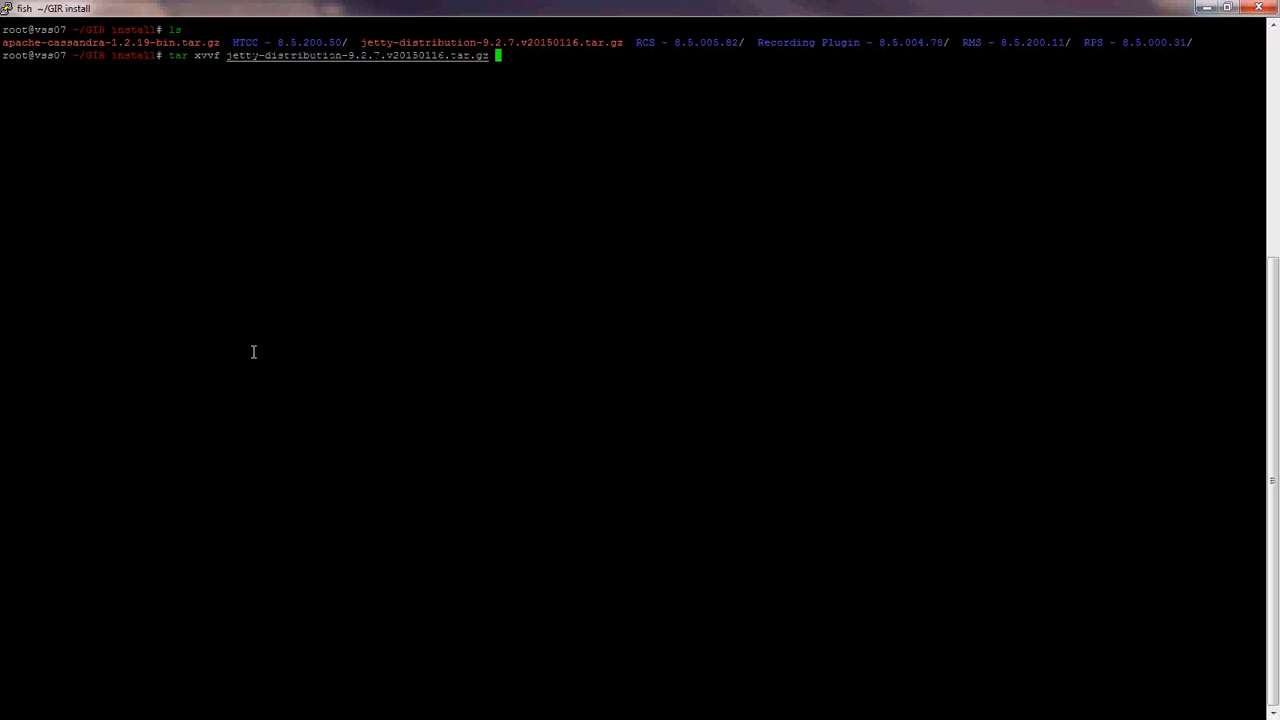
key(Return)
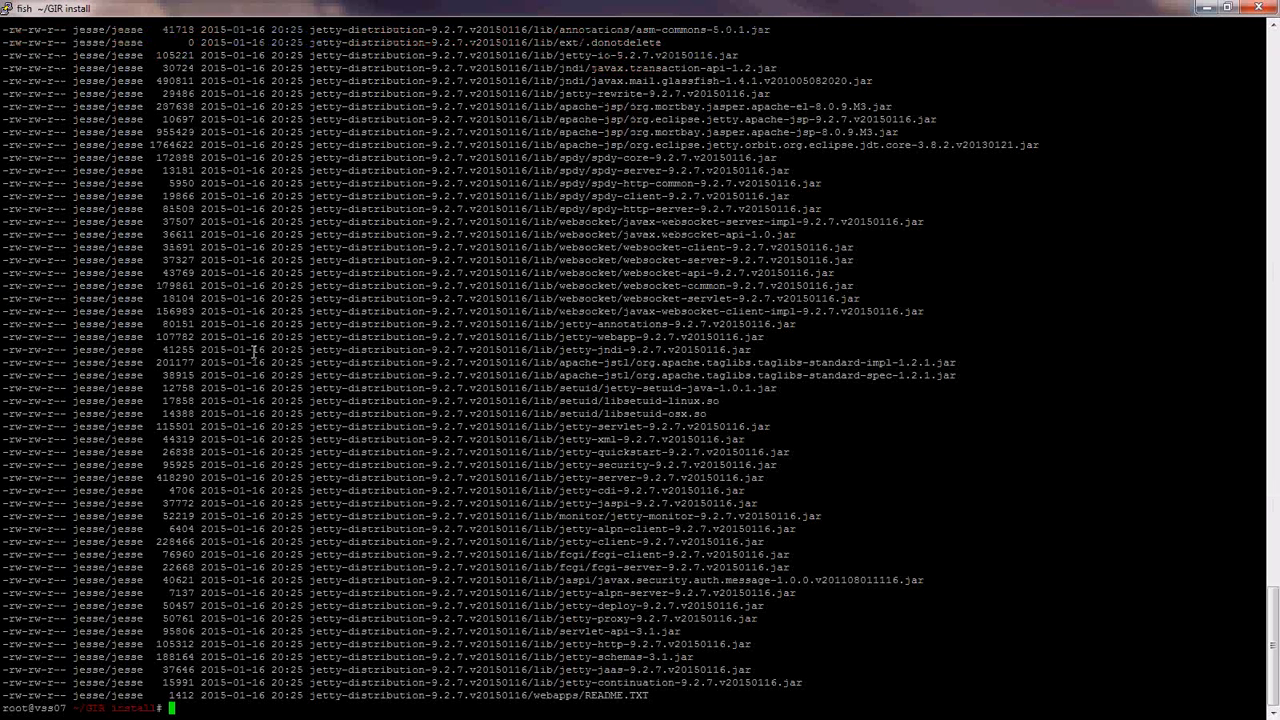
- List the install folder and move the extracted Jetty distribution folder to /opt/jetty
text(ls)
key(Return)
text(mv j)
key(Tab)
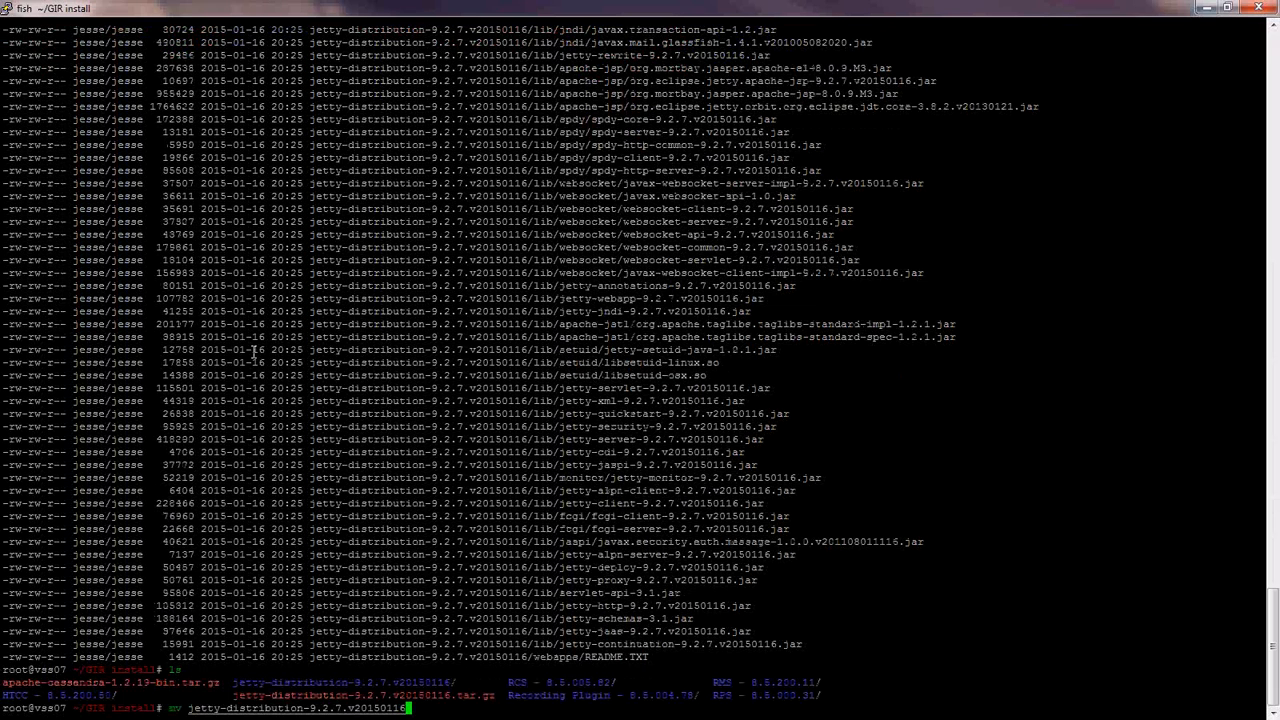
text(/opt/jetty)
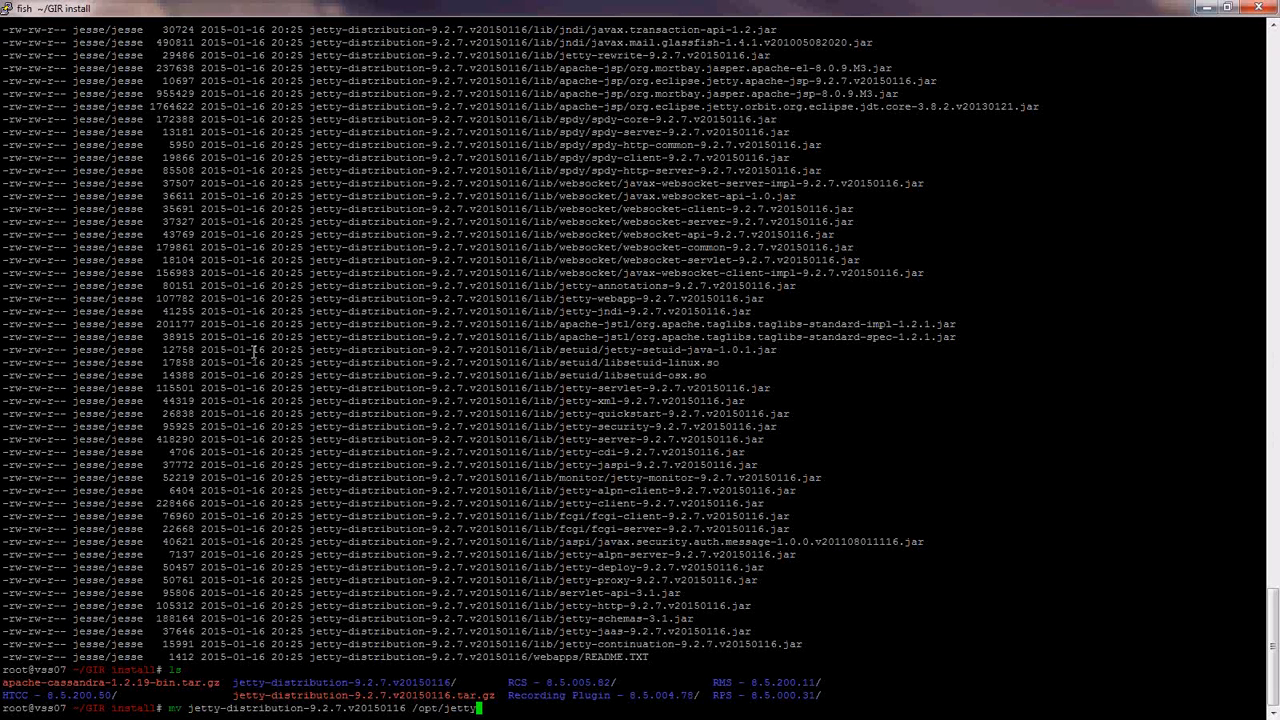
key(Return)
- Change into /opt/jetty and list its contents
text(cd /opt/je)
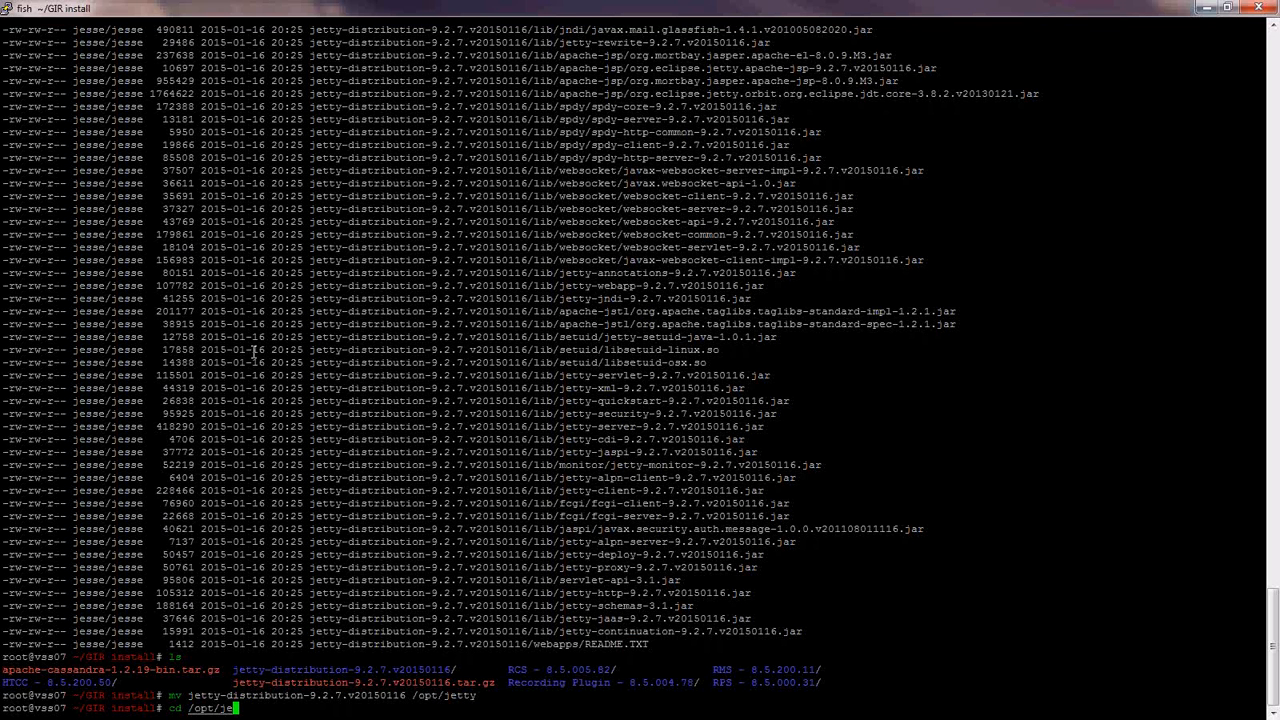
text(tty)
key(Return)
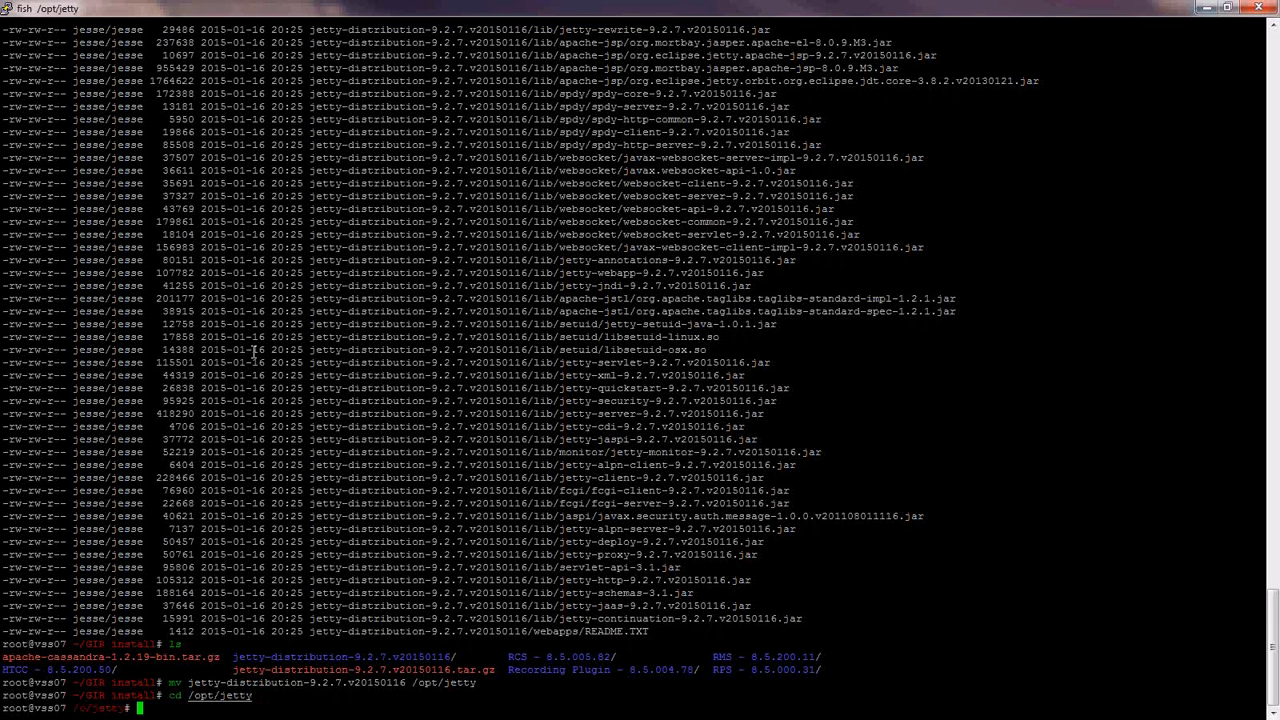
text(ls)
key(Return)
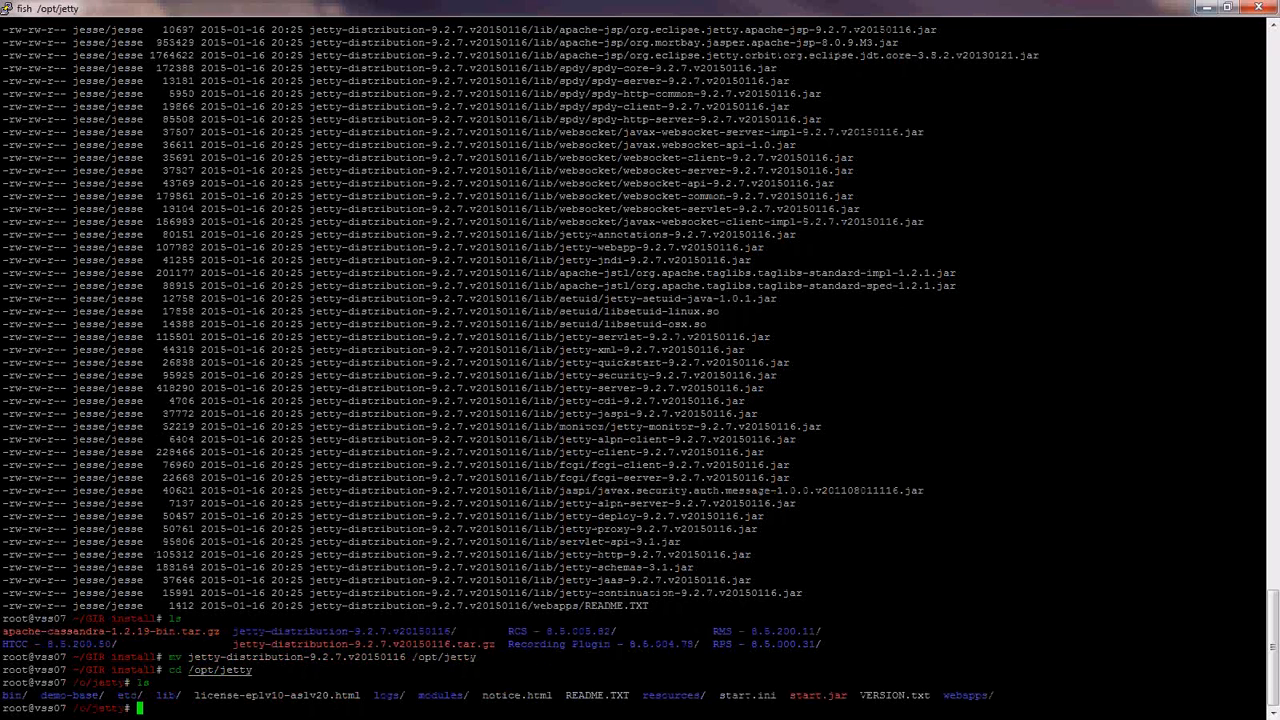
- Copy HTCC 8.5.200.50's jetty.xml from the GIR install folder into /opt/jetty/etc
text(cp /root/GIR\ install/HTCC\ -\ 8.5.200.50/)
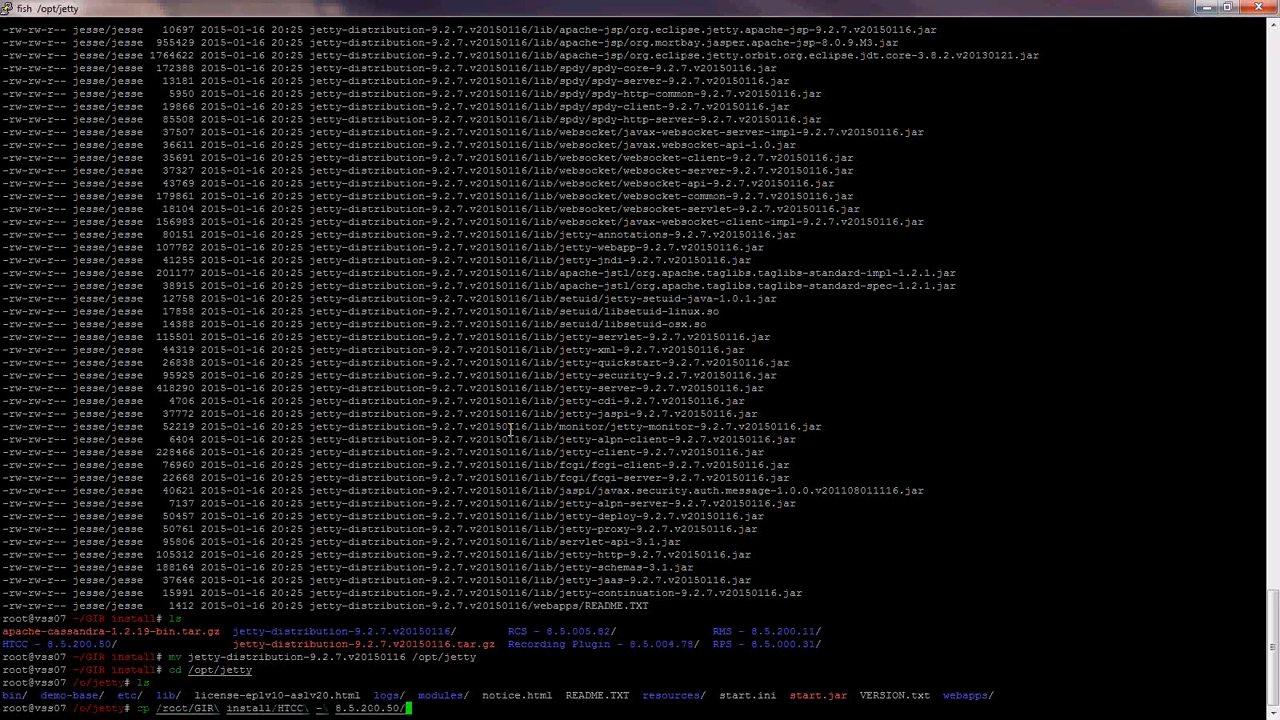
text(ip/jetty/jett)
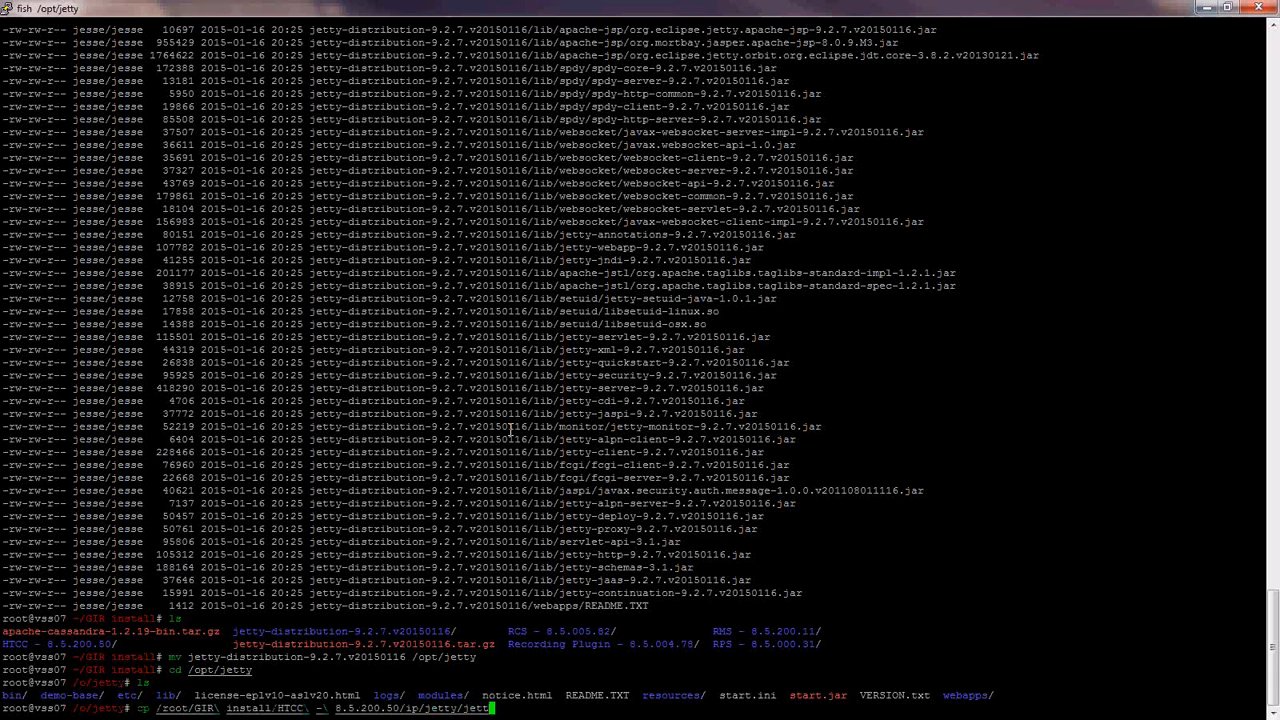
text(.)
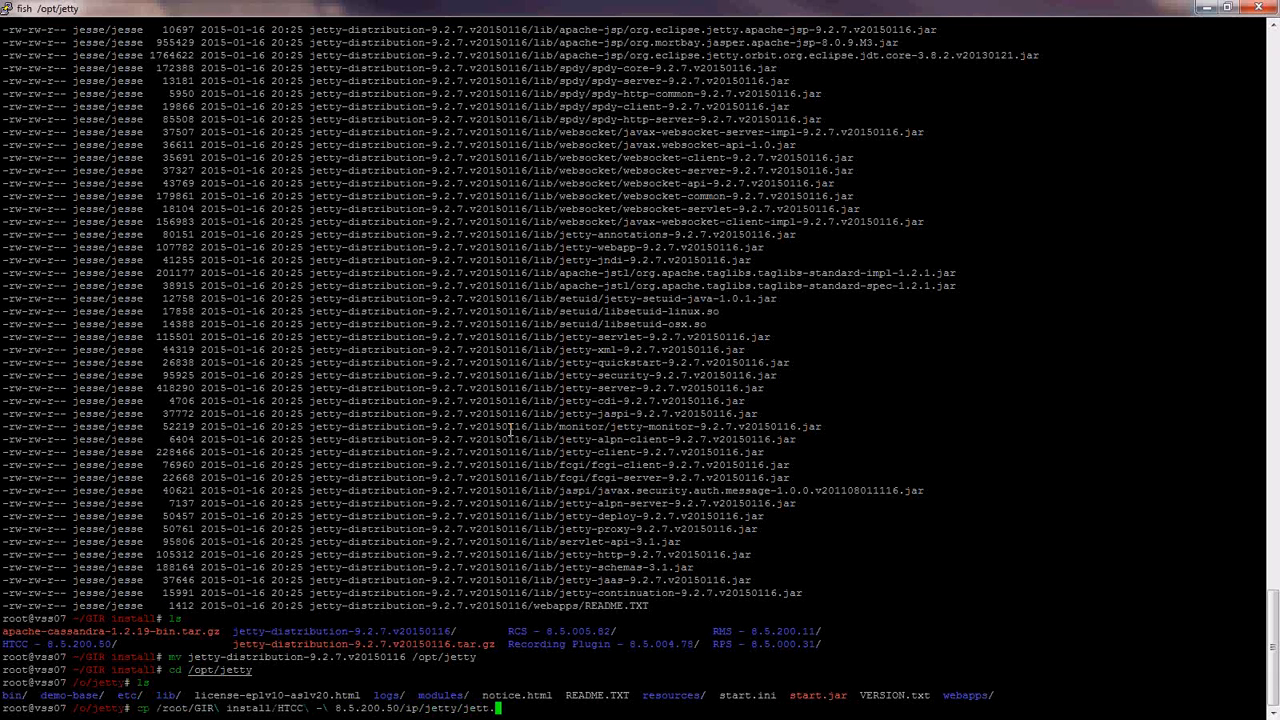
key(BackSpace)
text(y)
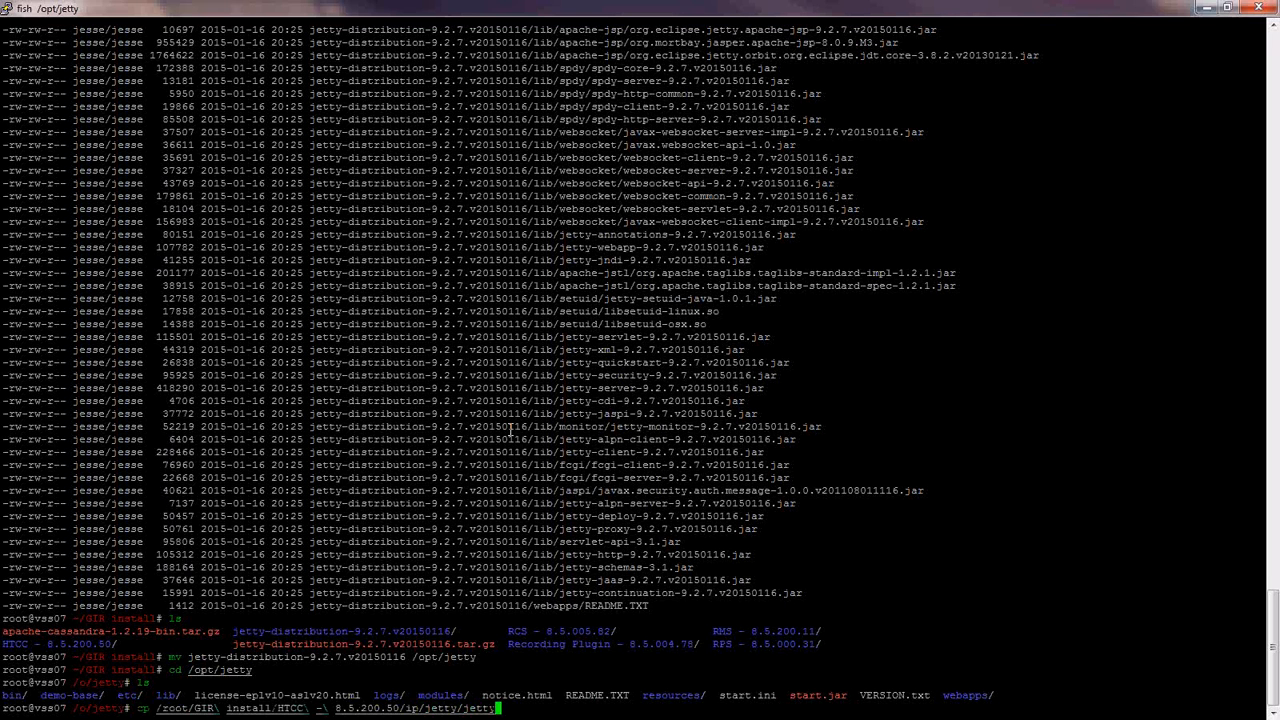
key(Tab)
text(.xml etc/jett)
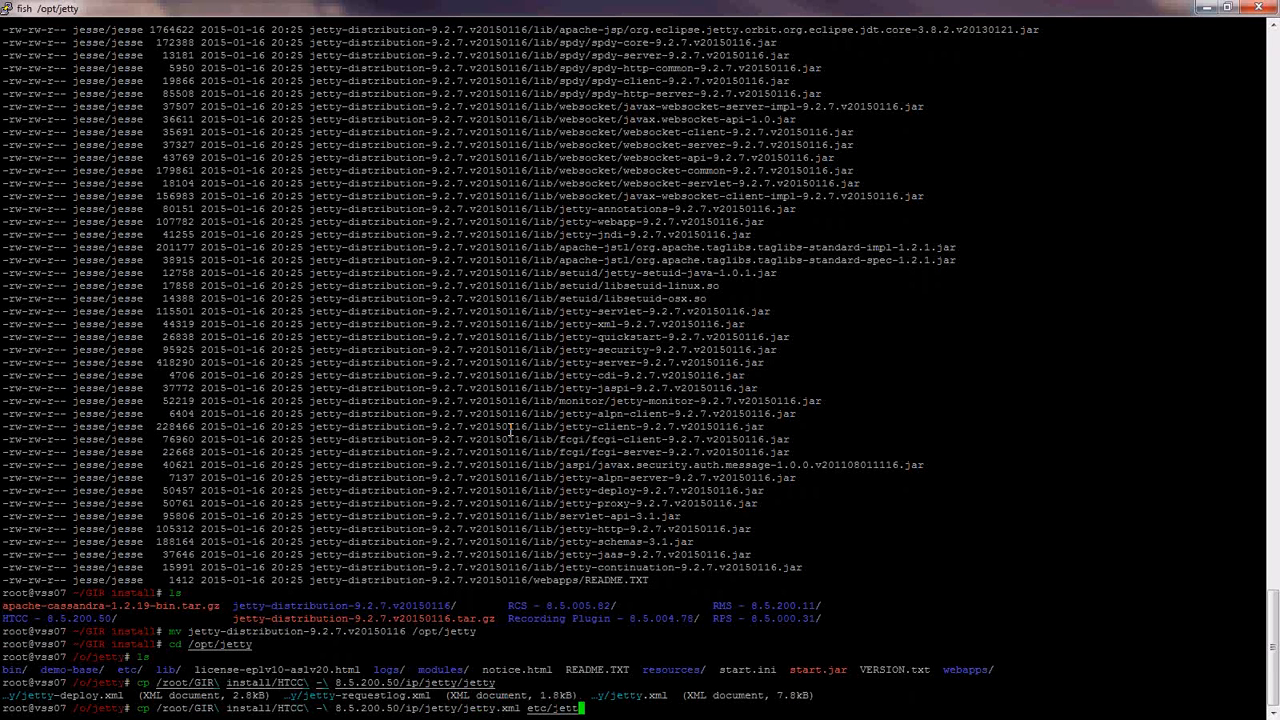
text(y.xml)
key(Return)
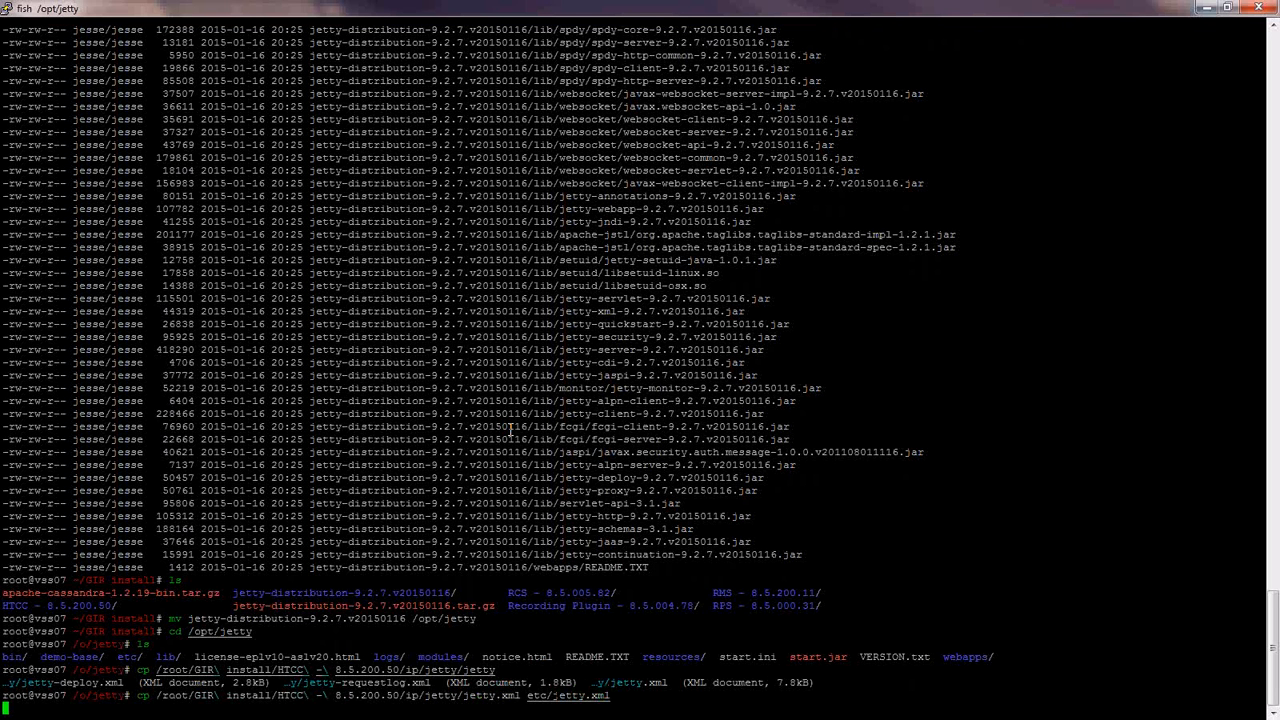
- Copy cloud-web.xml into webapps and logback.xml into the resources folder
text(cloud-web.xml webapps/cloud-web.xml)
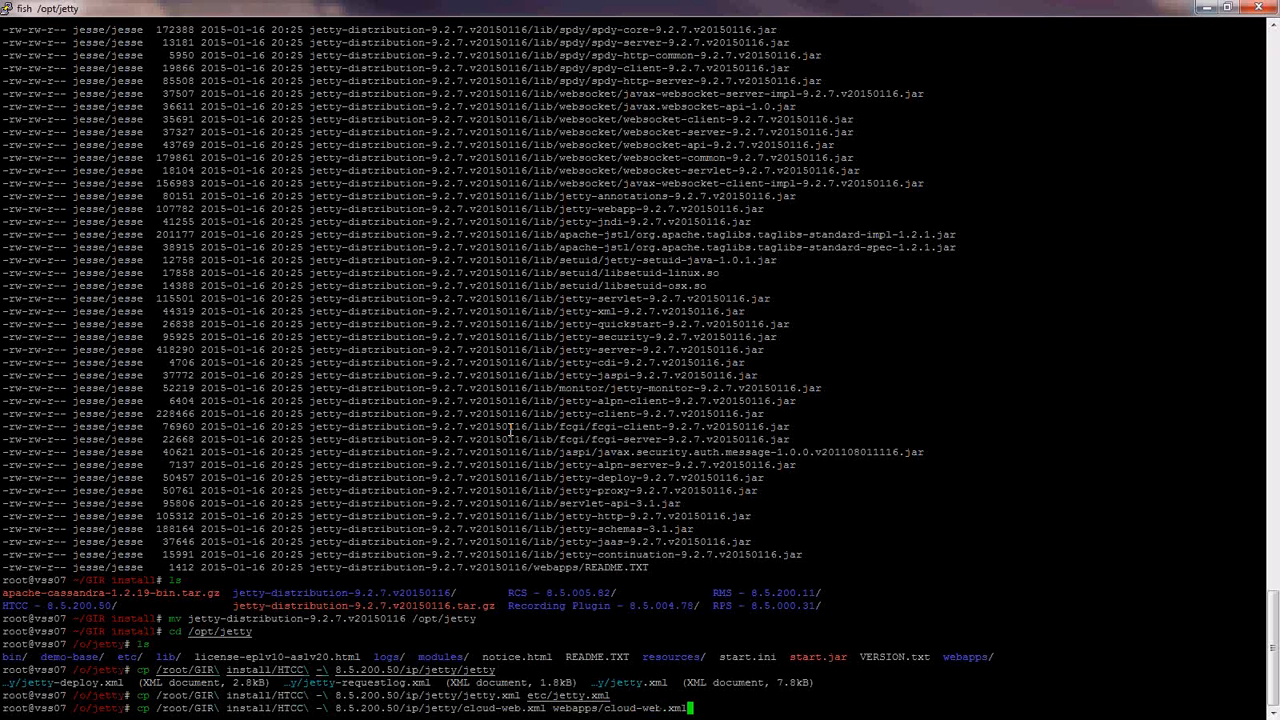
key(Return)
key(Up)
key(BackSpace)
key(BackSpace)
key(BackSpace)
key(BackSpace)
key(BackSpace)
key(BackSpace)
key(BackSpace)
key(BackSpace)
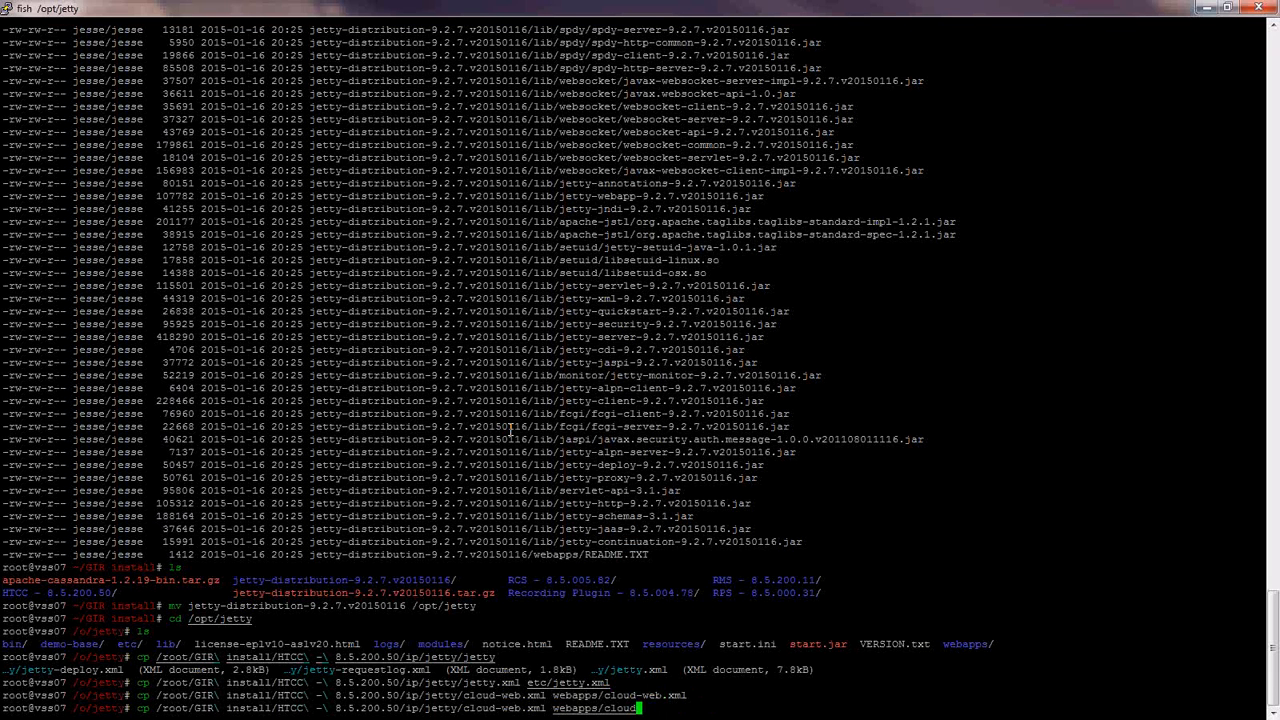
key(BackSpace)
key(BackSpace)
key(BackSpace)
key(BackSpace)
key(BackSpace)
key(BackSpace)
key(BackSpace)
key(BackSpace)
key(BackSpace)
key(BackSpace)
key(BackSpace)
key(BackSpace)
key(BackSpace)
key(BackSpace)
key(BackSpace)
key(BackSpace)
key(BackSpace)
key(BackSpace)
key(BackSpace)
key(BackSpace)
text(logback.xml r)
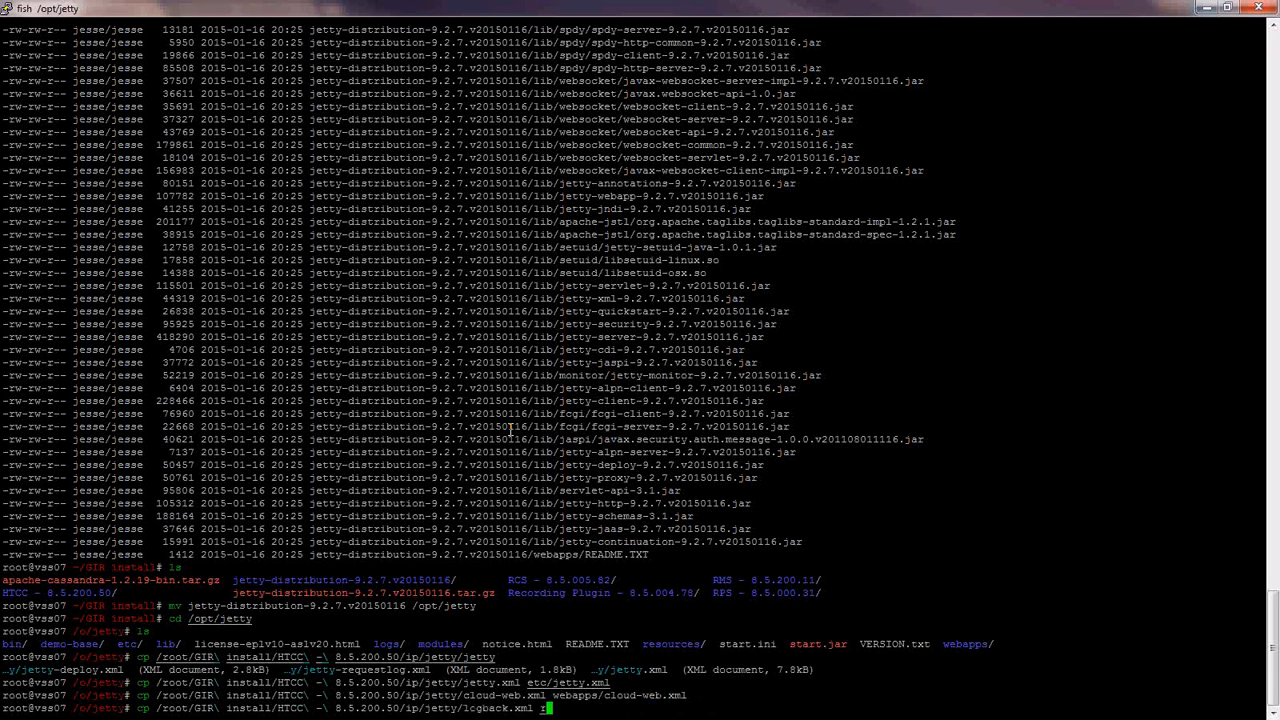
text(esources/logbsck.xml)
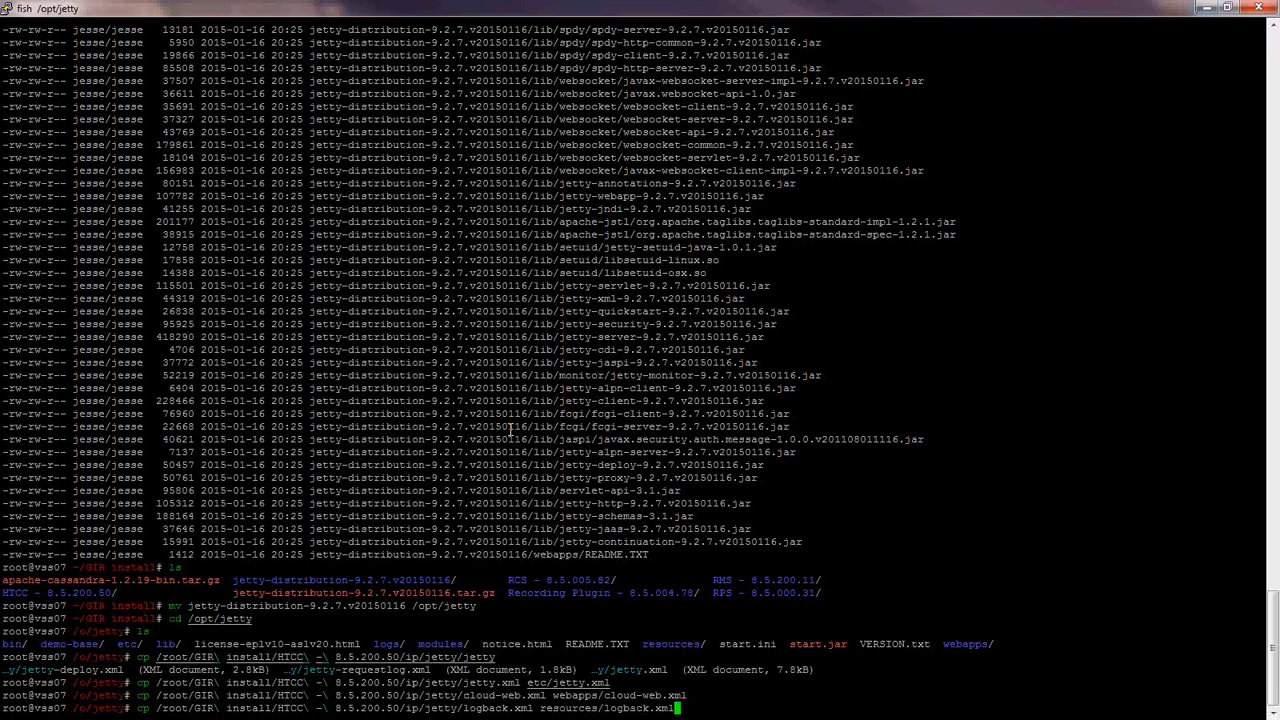
key(Return)
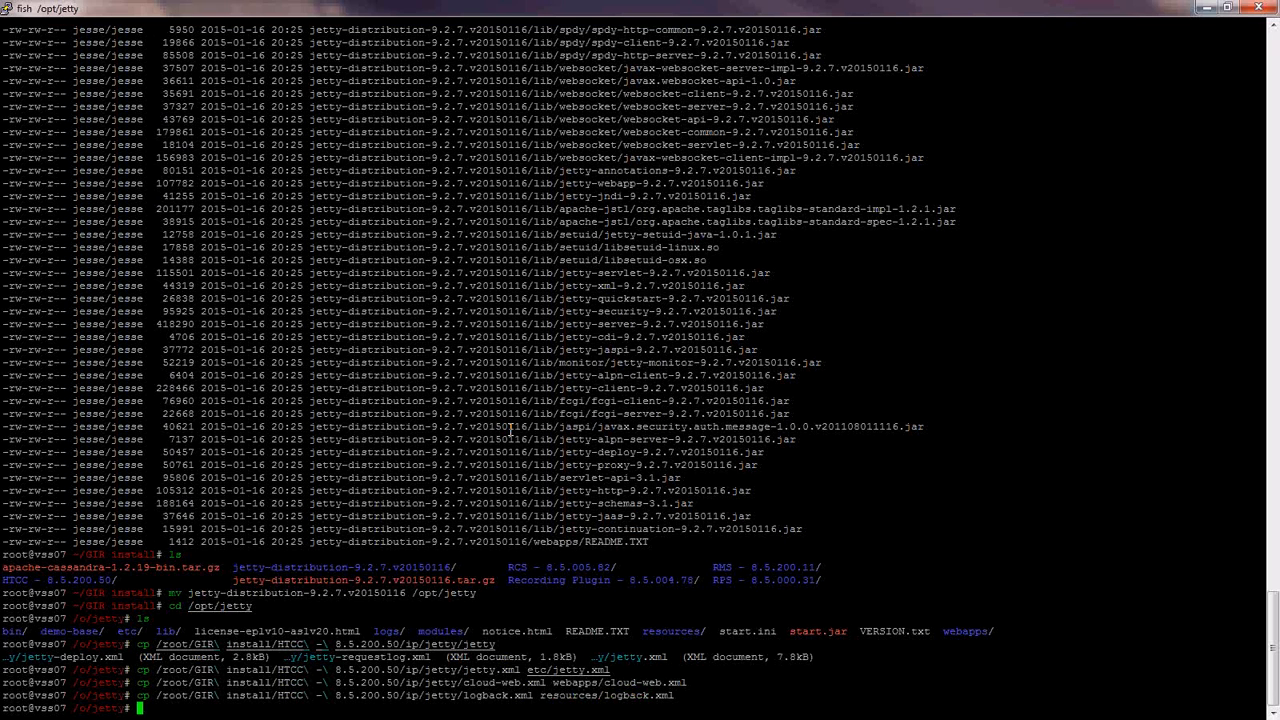
- Copy cloud-web.war from the HTCC webapp folder into /opt/jetty/webapps
key(Up)
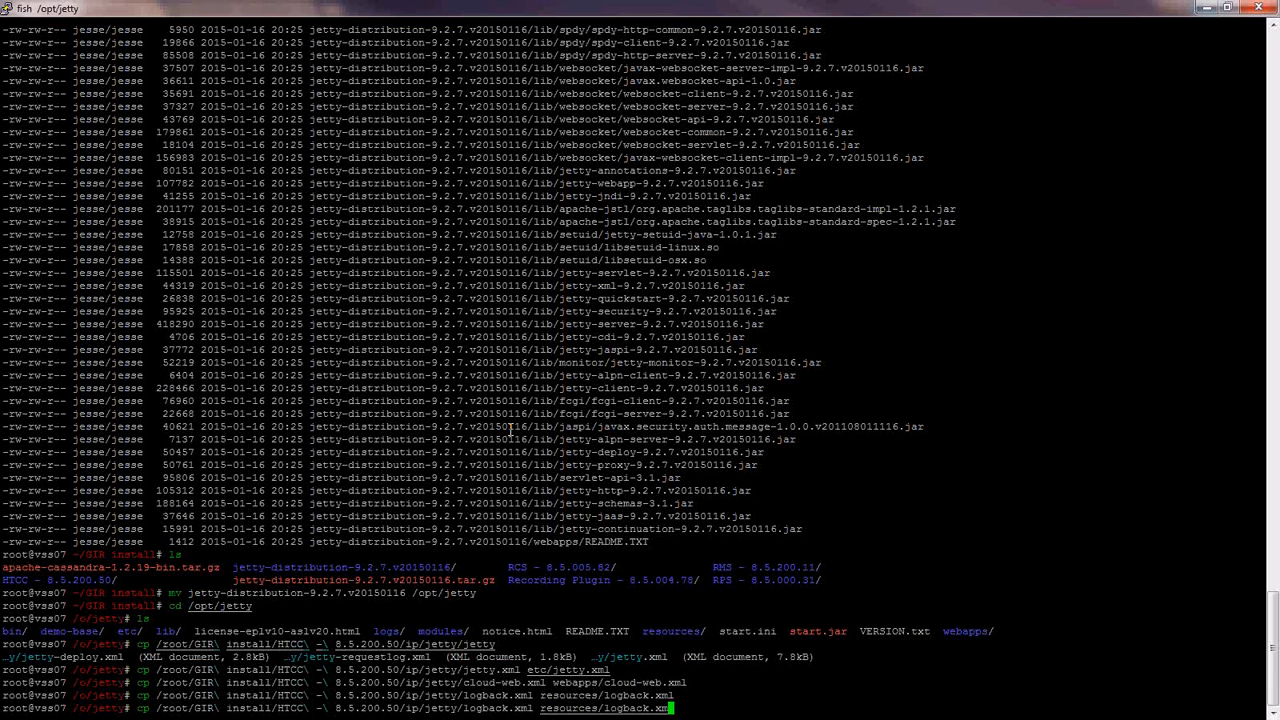
key(ctrl+w)
key(ctrl+w)
key(ctrl+w)
text(cloud-web.war webapps/)
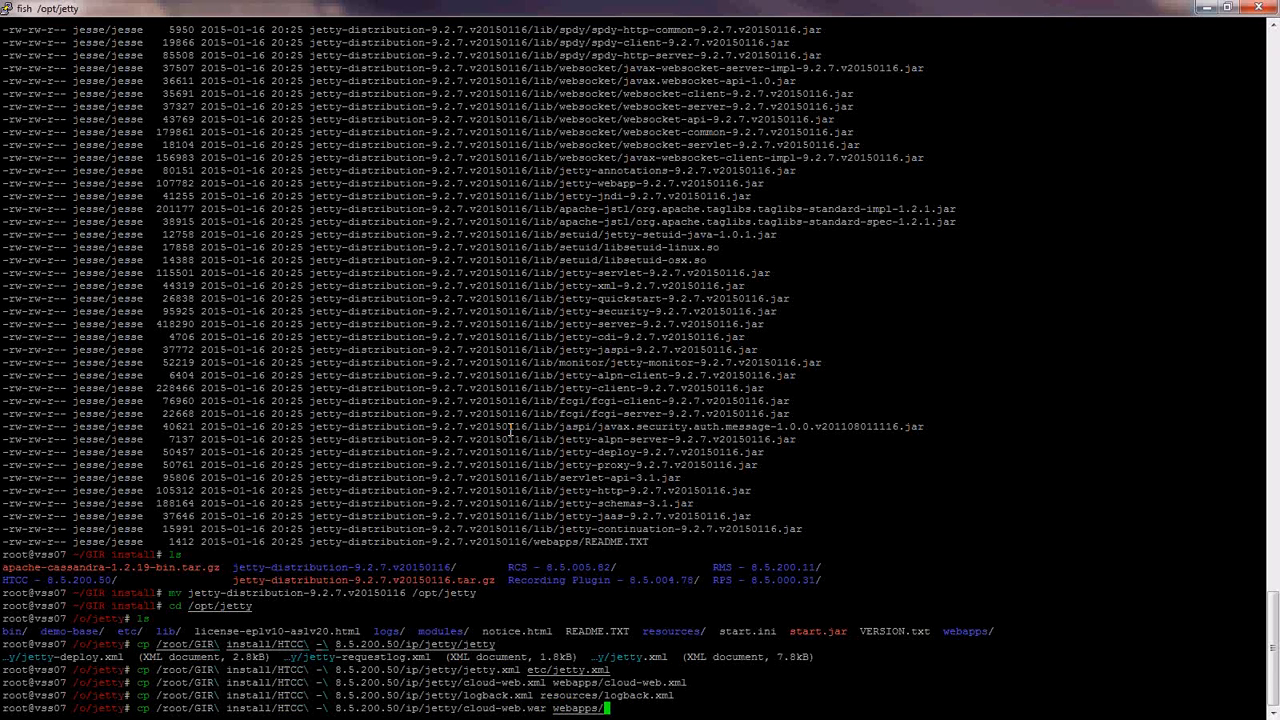
text(cloud-web.war)
key(Return)
key(Up)
key(Left)
key(Left)
key(Left)
key(Left)
key(Left)
key(Left)
key(Left)
key(Left)
key(Left)
key(Left)
key(Left)
key(Left)
key(Left)
key(Left)
key(Left)
key(Left)
key(Left)
key(Left)
key(Left)
key(Left)
key(BackSpace)
key(BackSpace)
key(BackSpace)
key(BackSpace)
key(BackSpace)
key(BackSpace)
text(we)
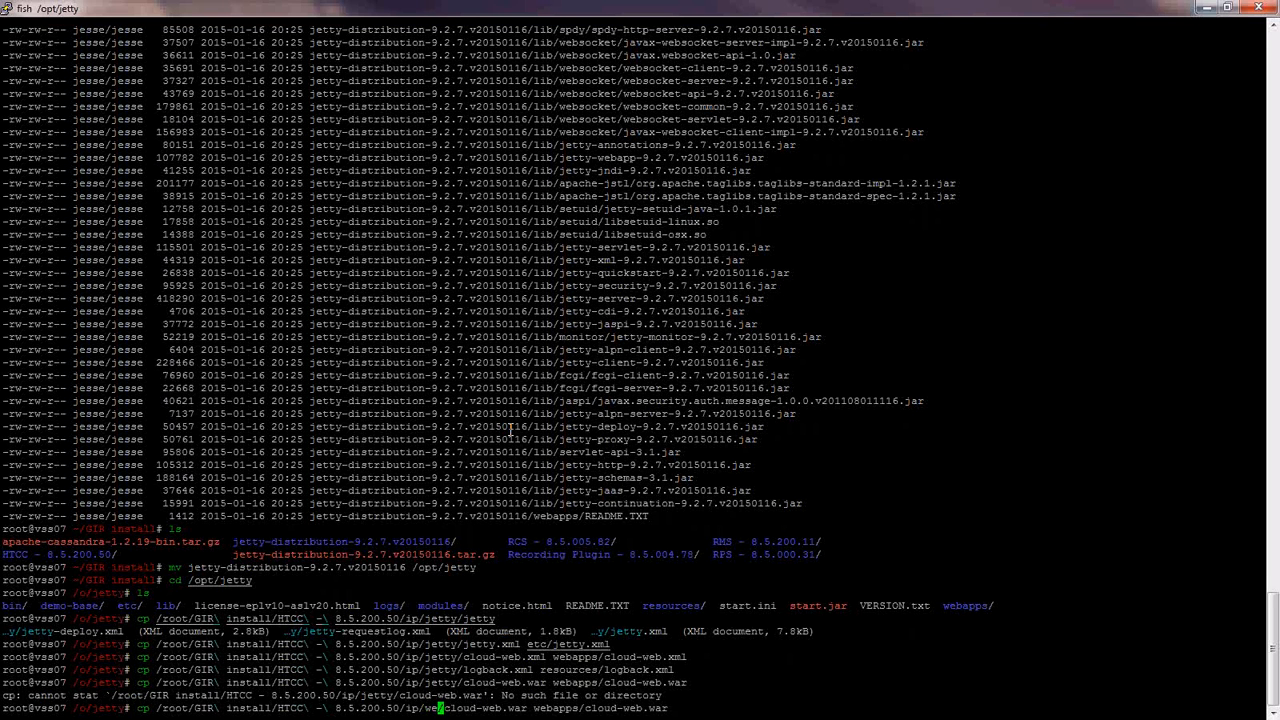
text(bapps/)
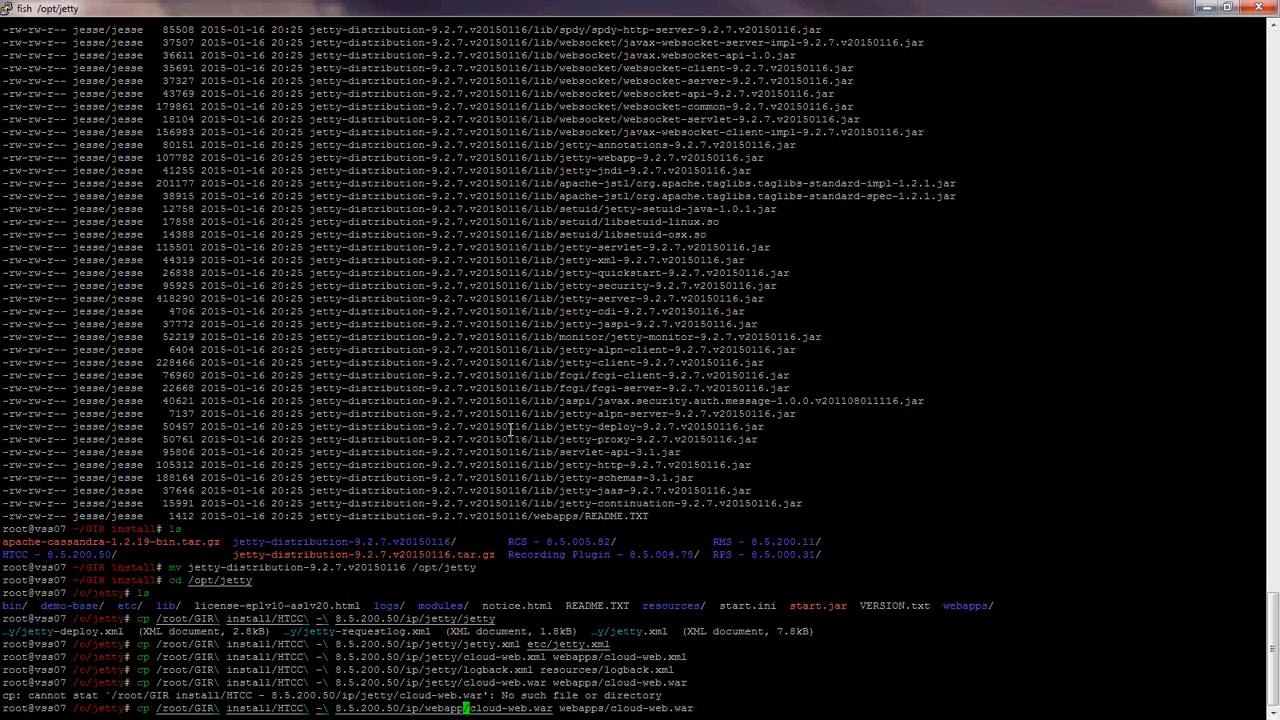
key(Return)
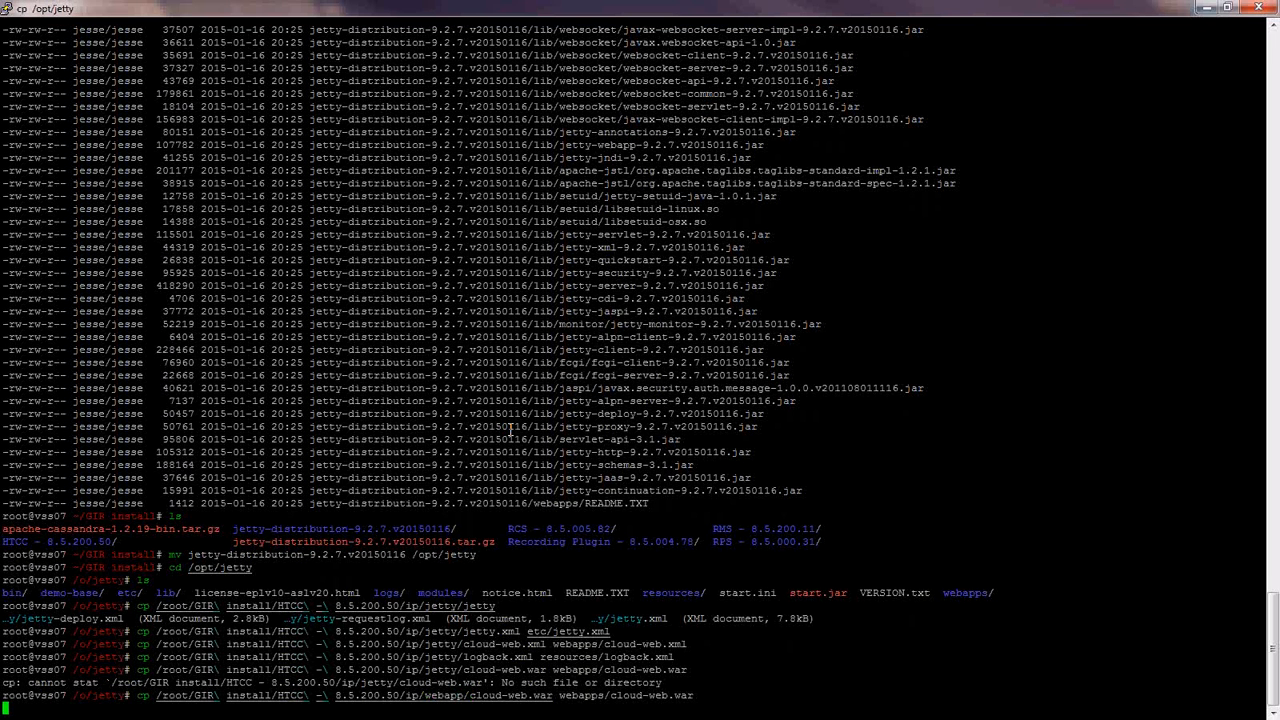
- List /opt/jetty and create a genconfig folder there
text(ls)
key(Return)
text(mkdir genconfig)
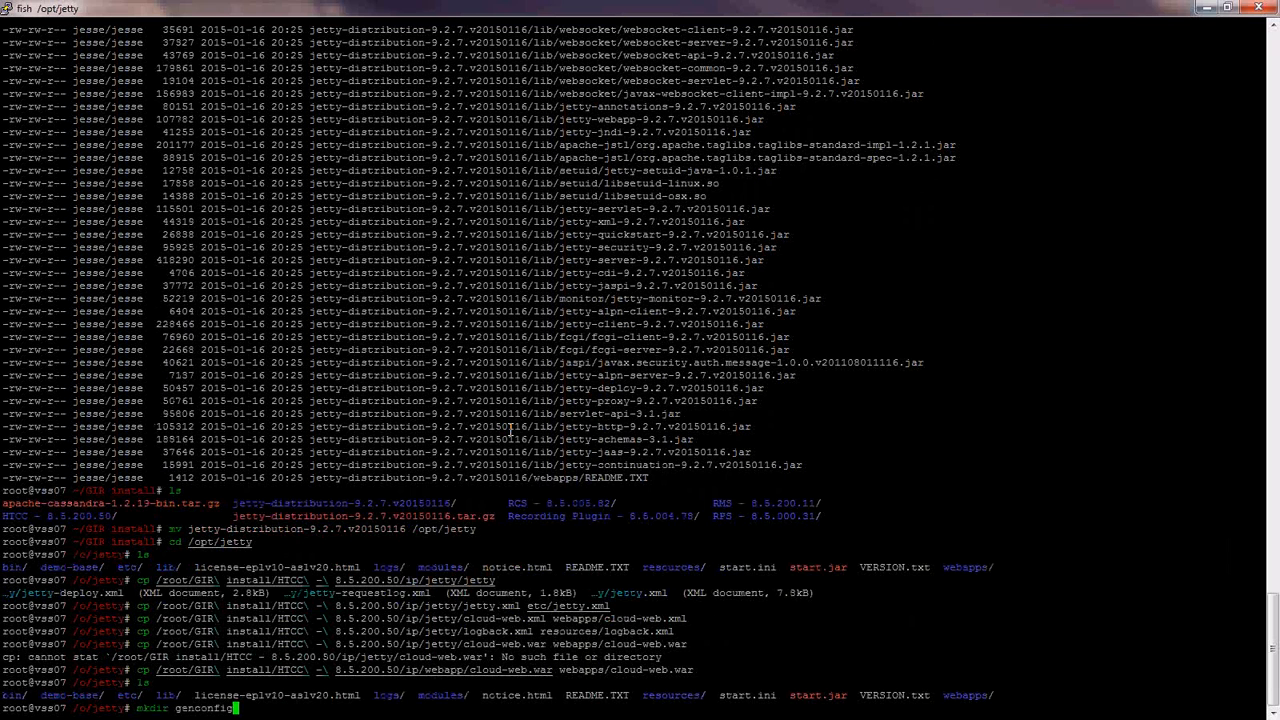
key(Return)
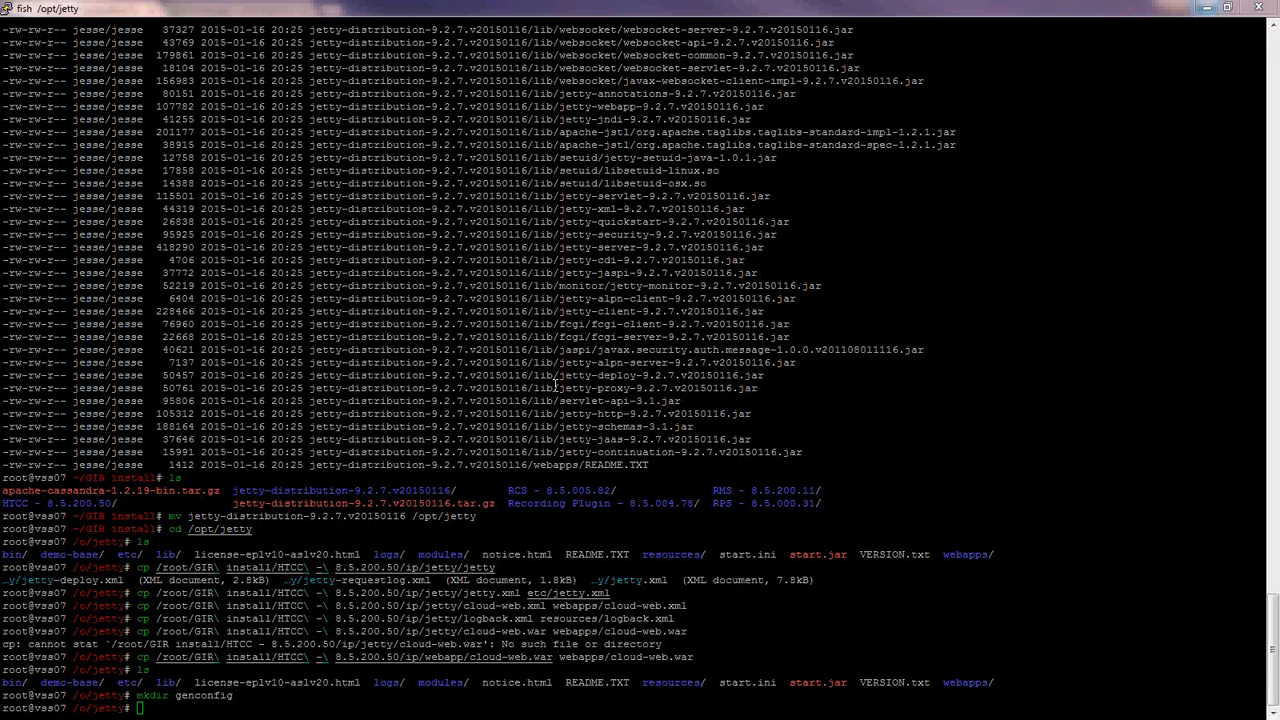
- Move into the genconfig folder and confirm it is empty
text(cd ge)
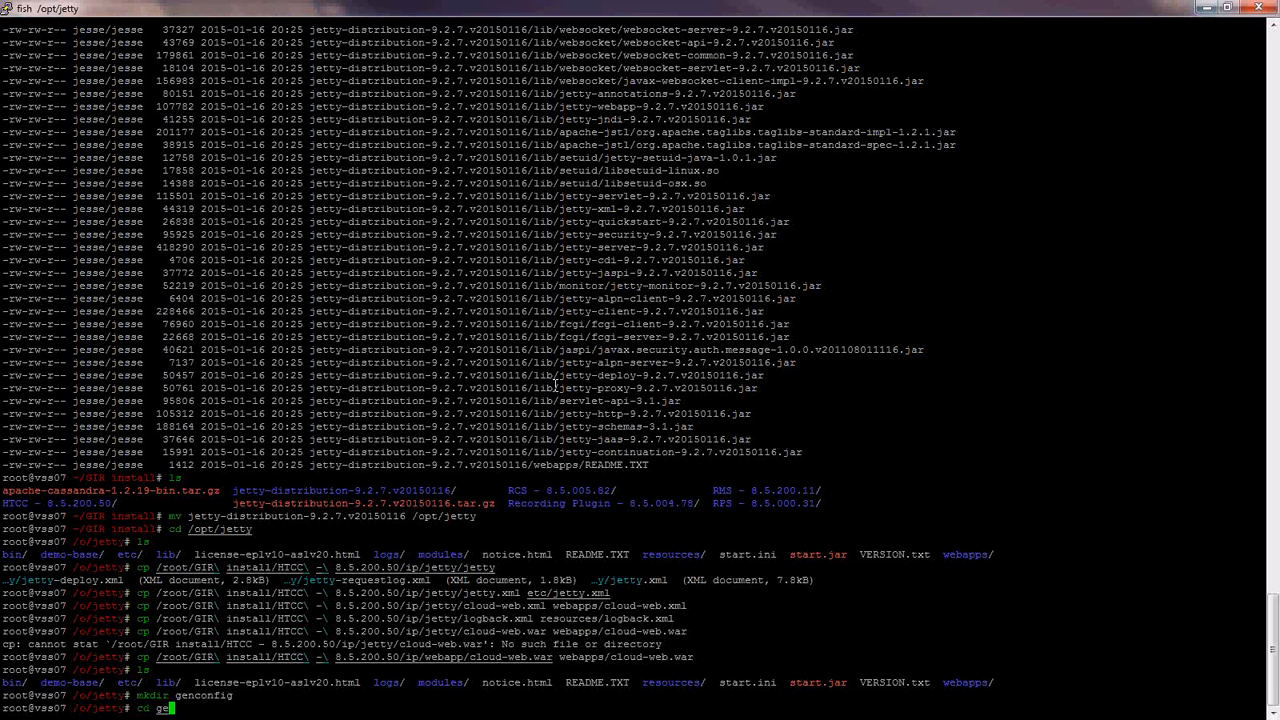
key(Tab)
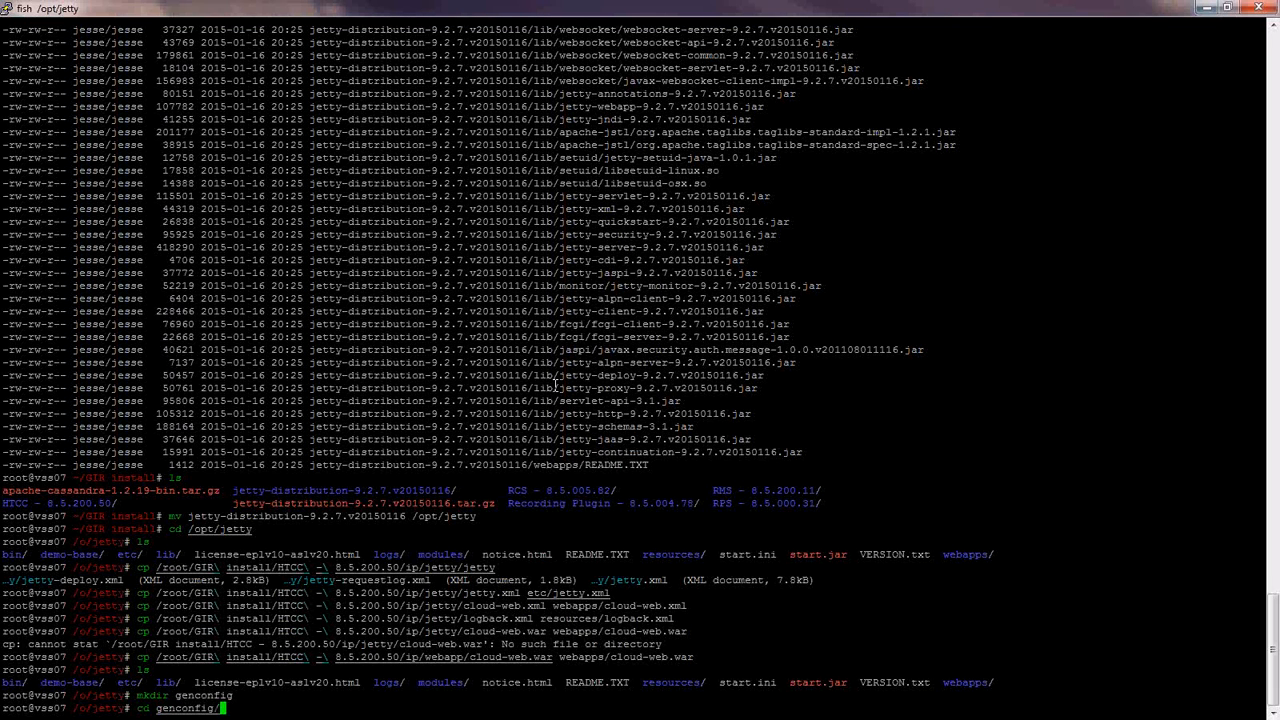
key(Return)
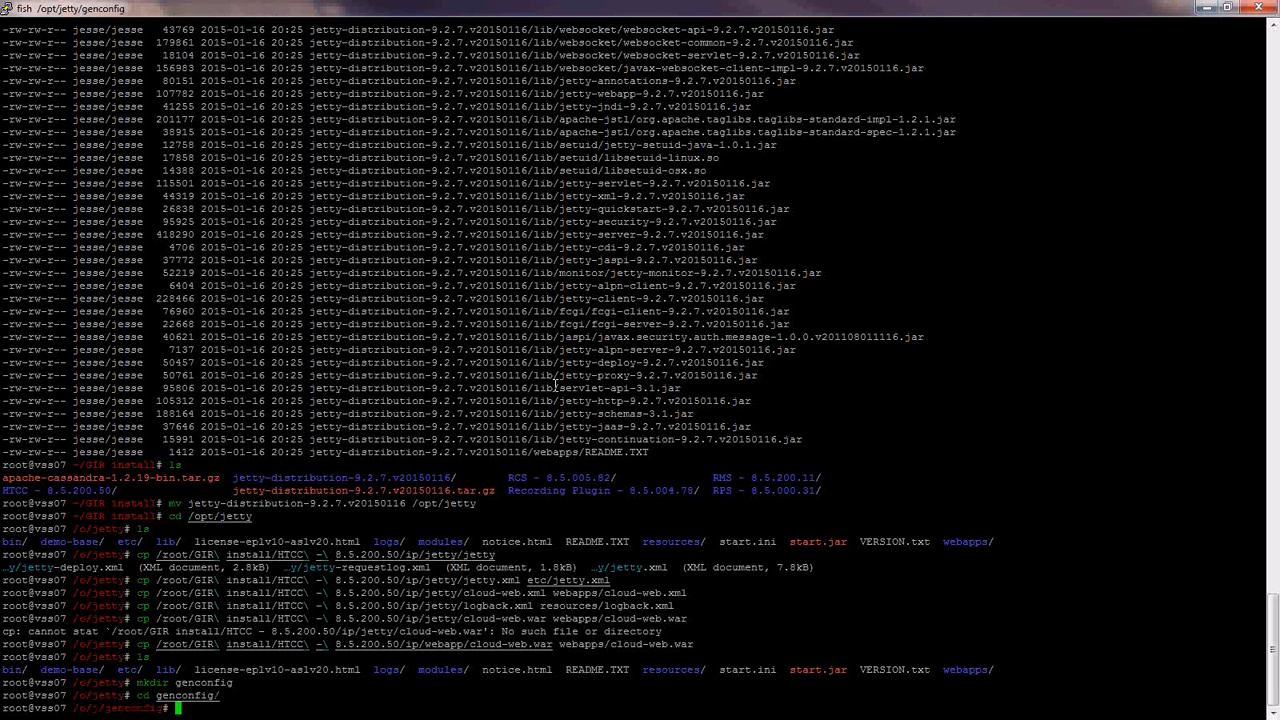
text(ls)
key(Return)
- Recursively copy everything from HTCC - 8.5.200.50/ip/conf into genconfig with cp -R
text(cp /root/GIR\ install/HTCC\ -\ 8.5.200.50/ip/)
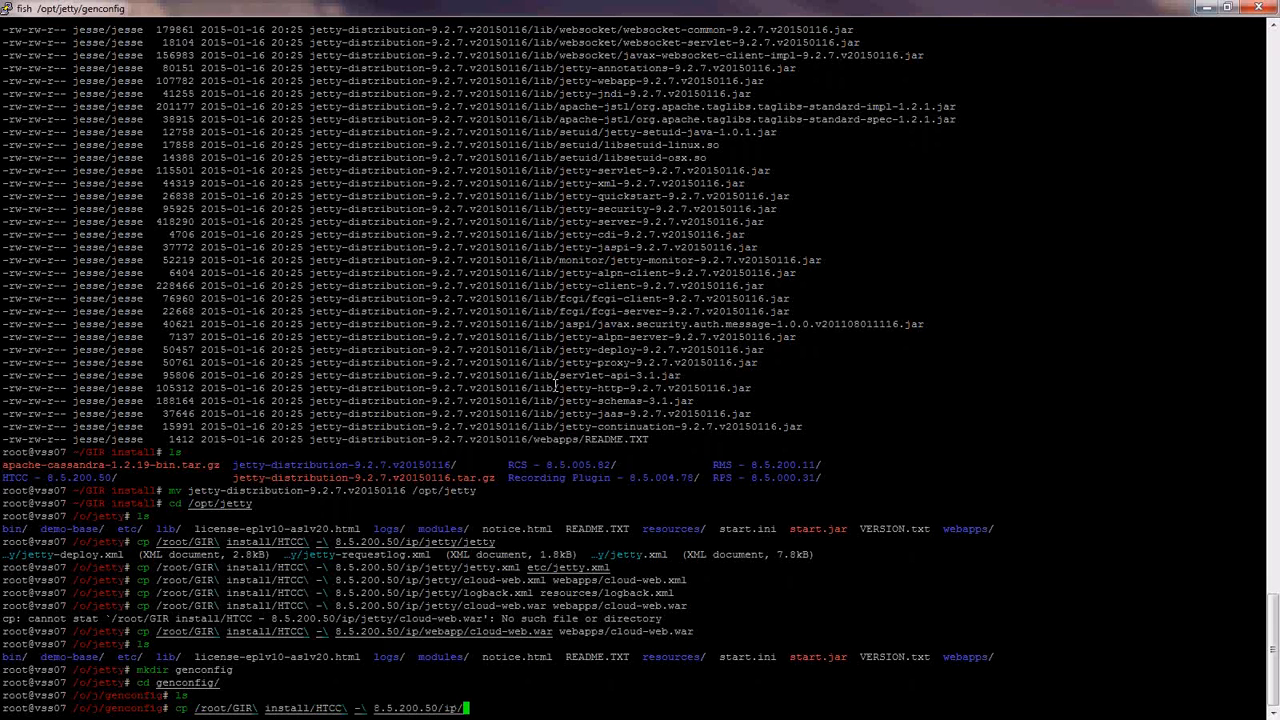
key(Tab)
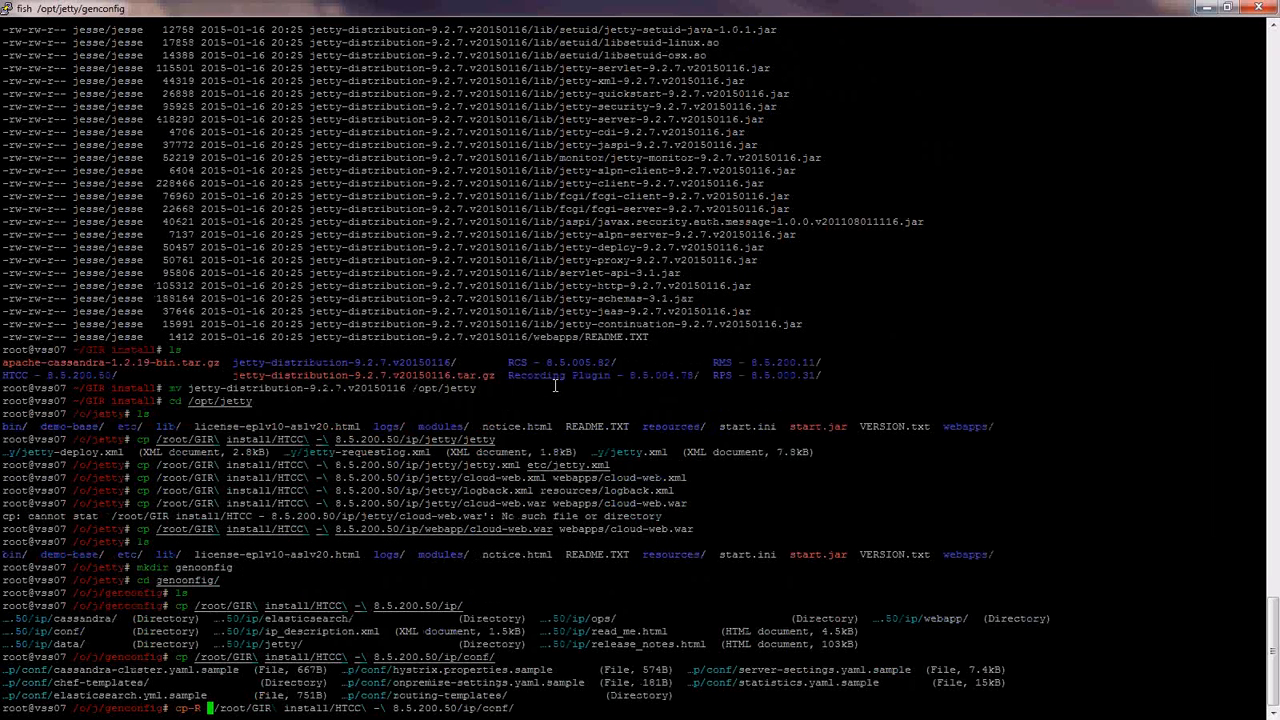
key(BackSpace)
key(BackSpace)
key(BackSpace)
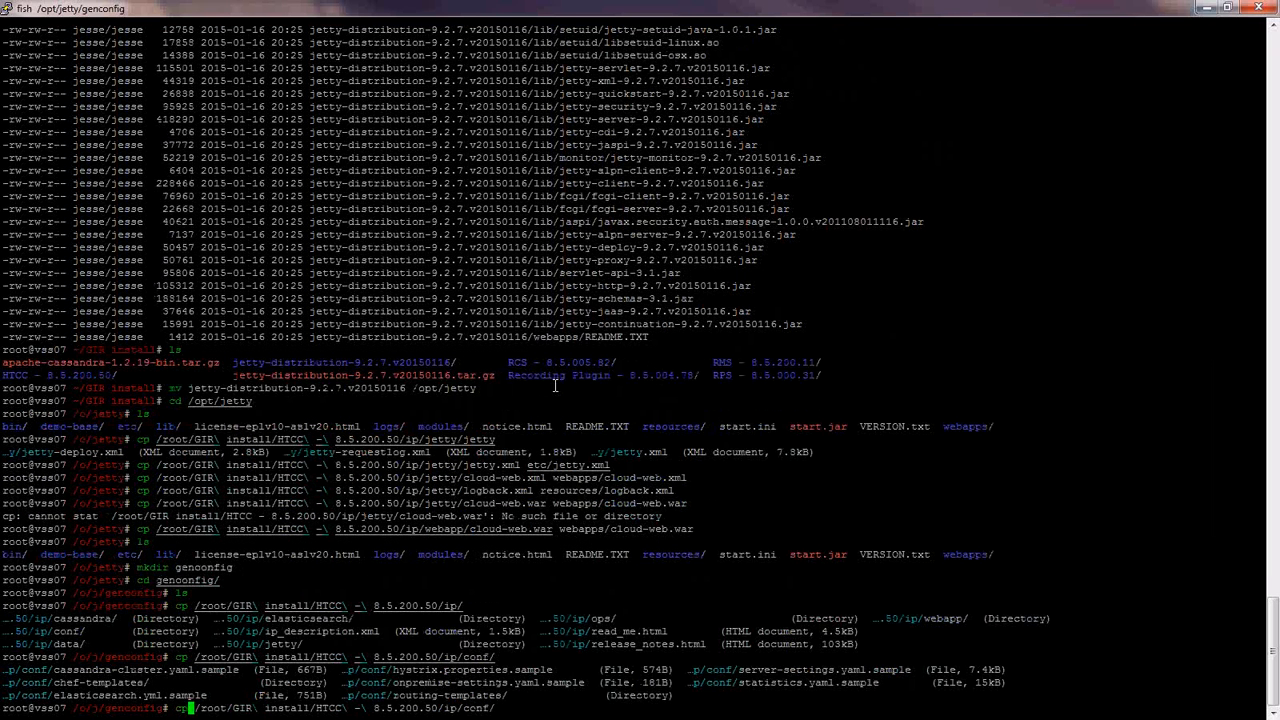
text(-R)
key(Right)
key(Right)
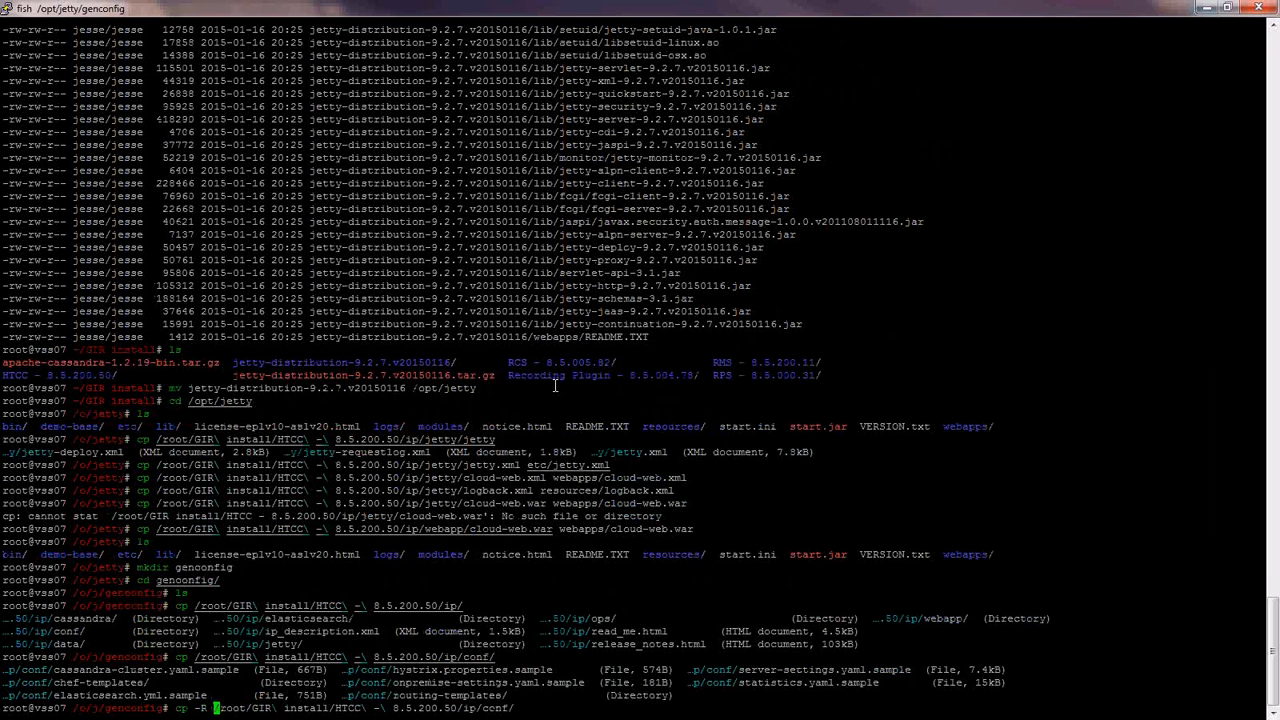
key(End)
key(BackSpace)
key(BackSpace)
key(BackSpace)
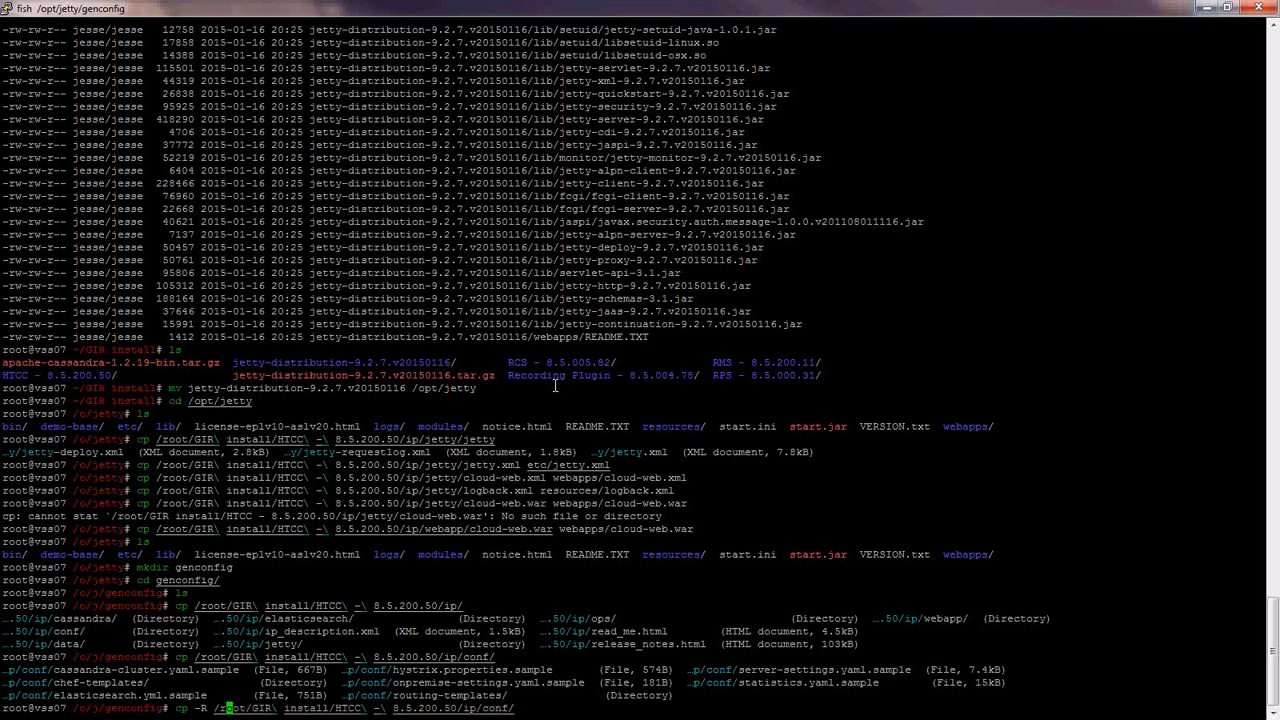
key(Right)
key(Right)
key(Right)
key(Right)
key(Right)
key(Right)
key(Right)
key(Right)
key(Right)
key(Right)
key(Right)
key(Right)
key(Right)
key(Right)
key(Right)
key(Right)
key(Right)
key(Right)
key(Right)
key(Right)
text(* .)
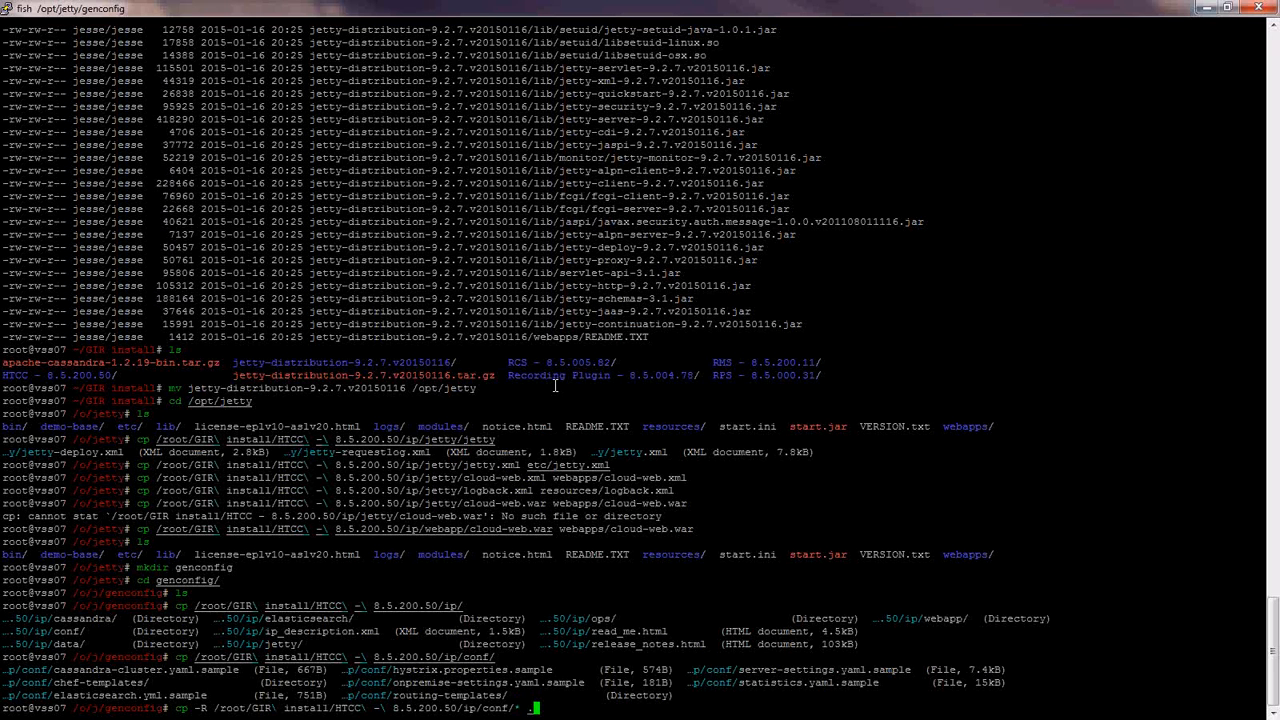
key(Return)
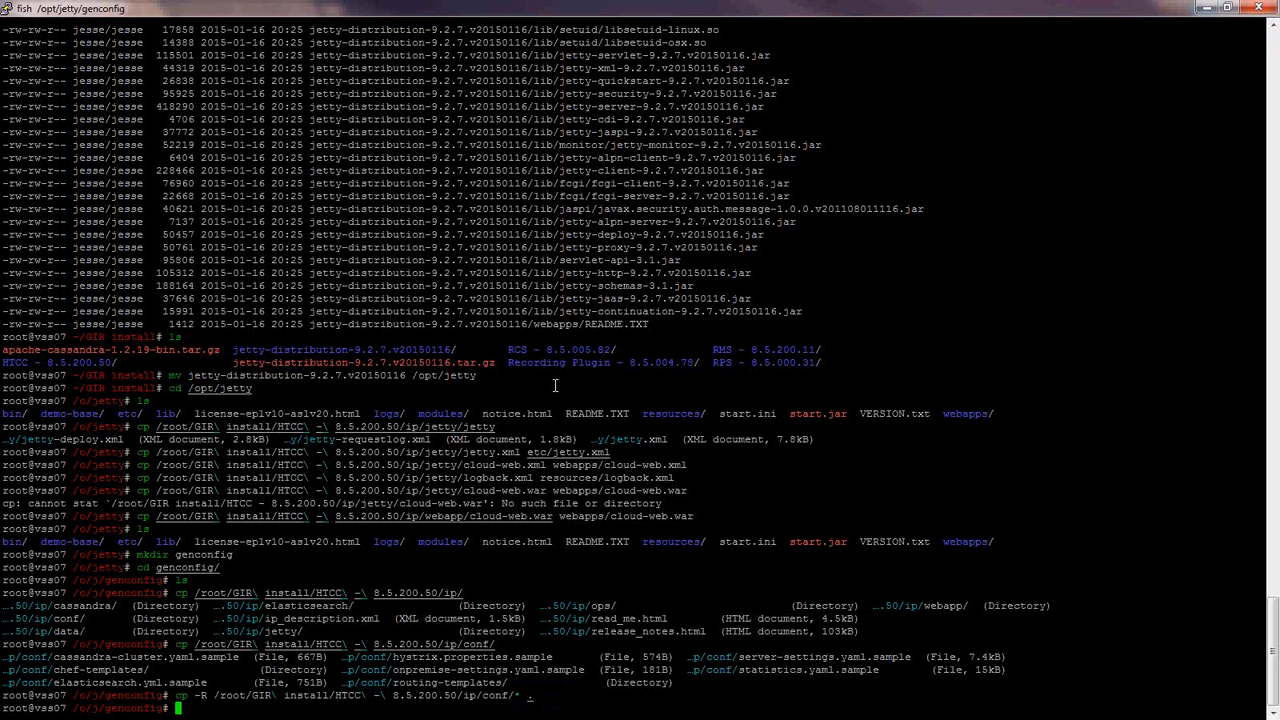
- List the copied files and rename cassandra-cluster.yaml.sample to cassandra-cluster.yaml
text(ls)
key(Return)
text(mv )
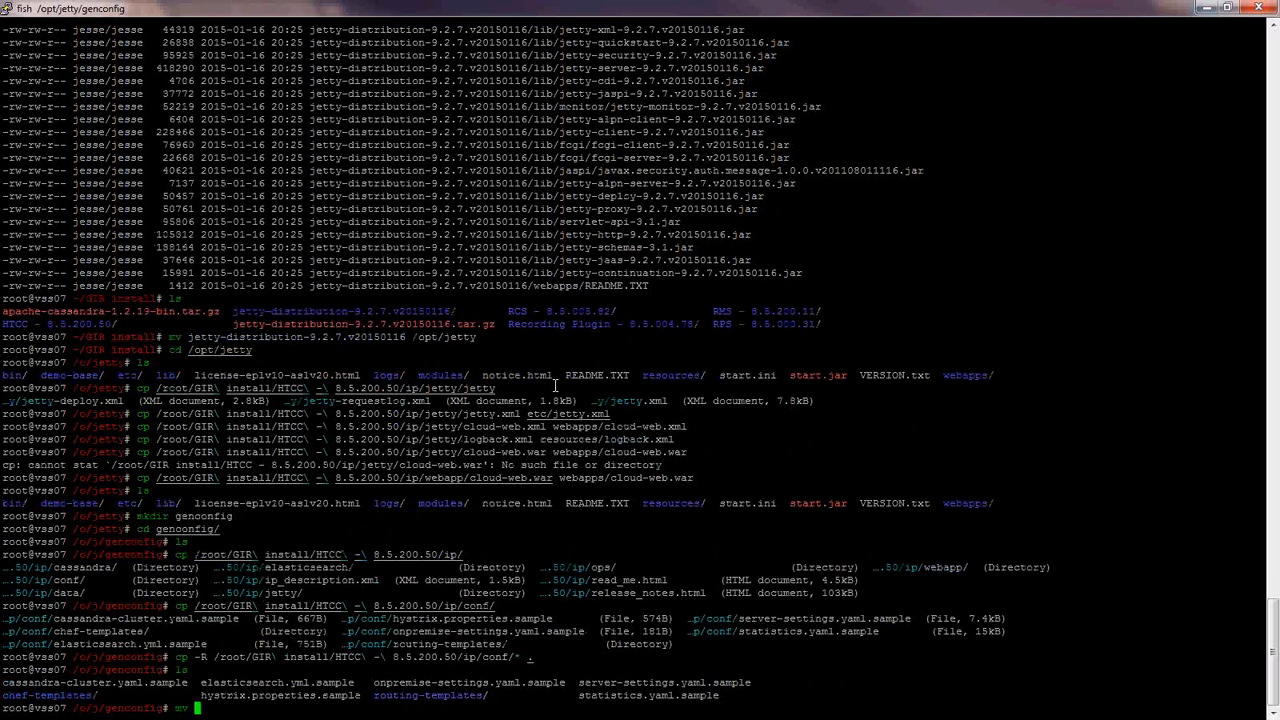
text(cassandra-cluster.yaml.sample cassandra-cluster.yaml.samp)
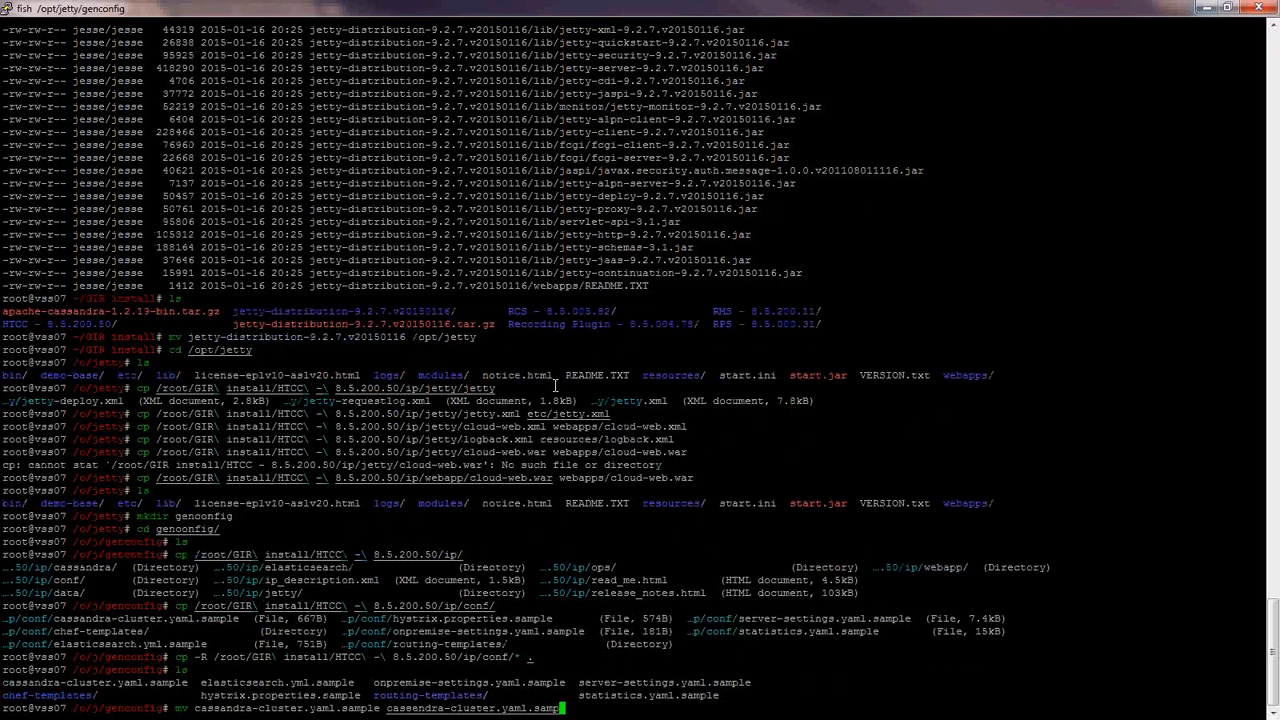
key(BackSpace)
key(BackSpace)
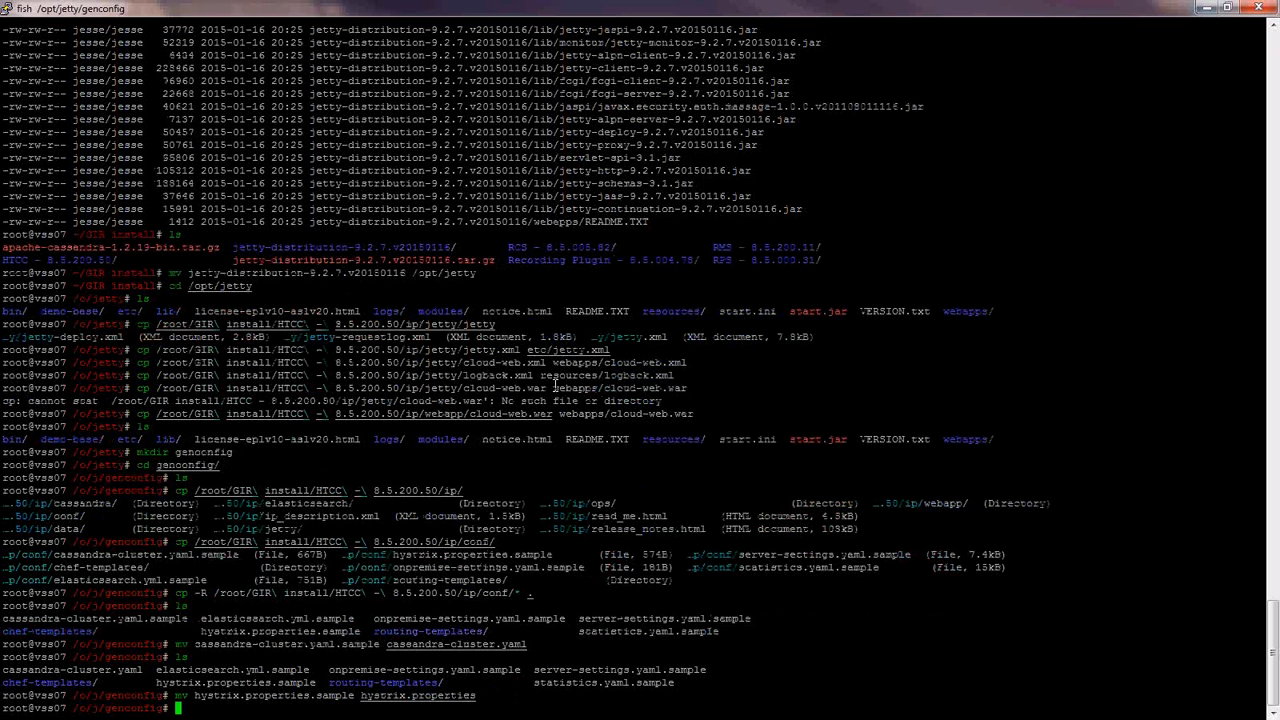
text(ls)
key(Return)
- Rename elasticsearch.yml.sample and onpremise-settings.yaml.sample, dropping the .sample suffix
text(mv elasticsearch.yml.sample)
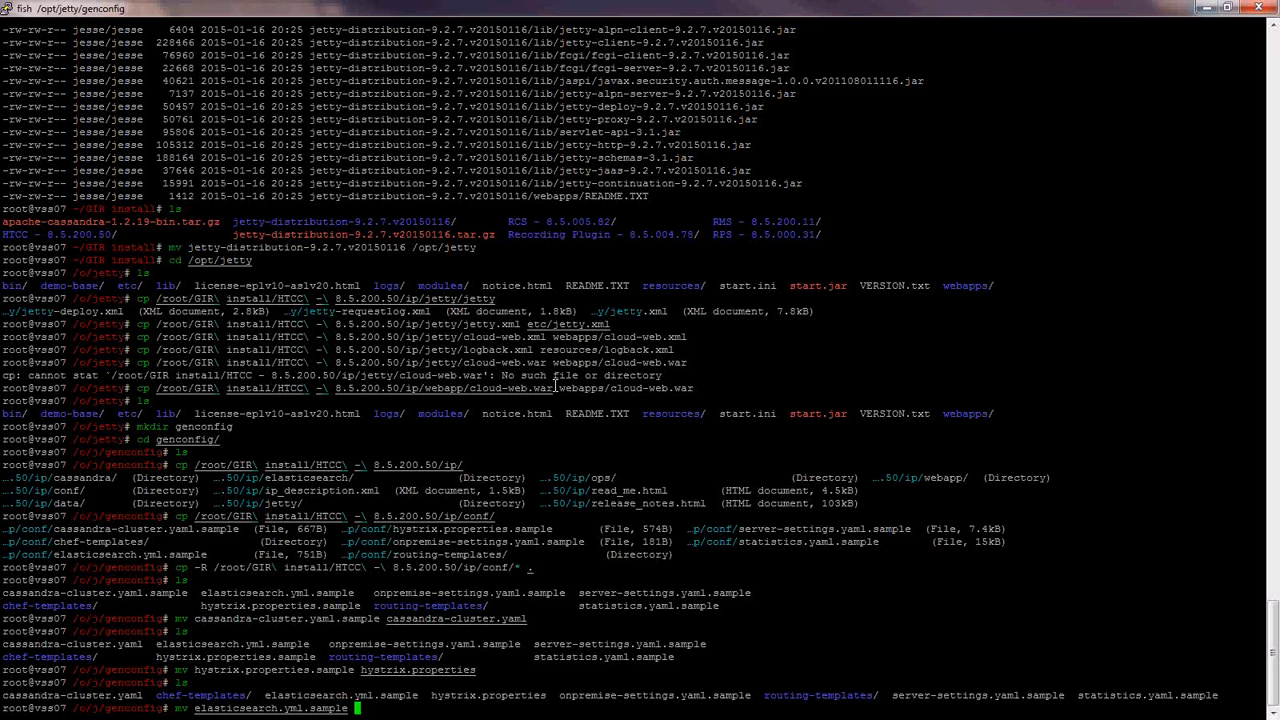
text(elasticsearch.yml)
key(Return)
text(ls)
key(Return)
text(mv o)
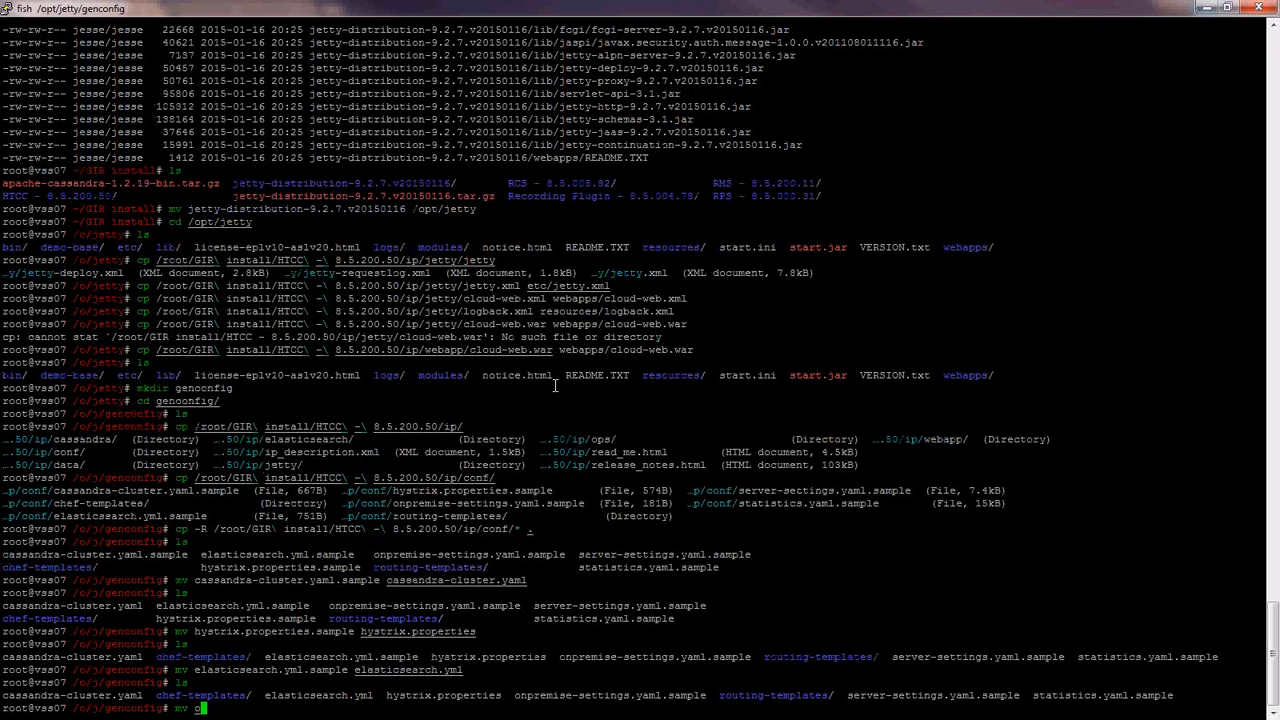
text(npremise-settings.yaml.sample onpremise-settings.yaml)
key(Return)
- Rename server-settings.yaml.sample and statistics.yaml.sample to their active names
text(mv server-settings.yaml.sample server-settings.yaml.sampl)
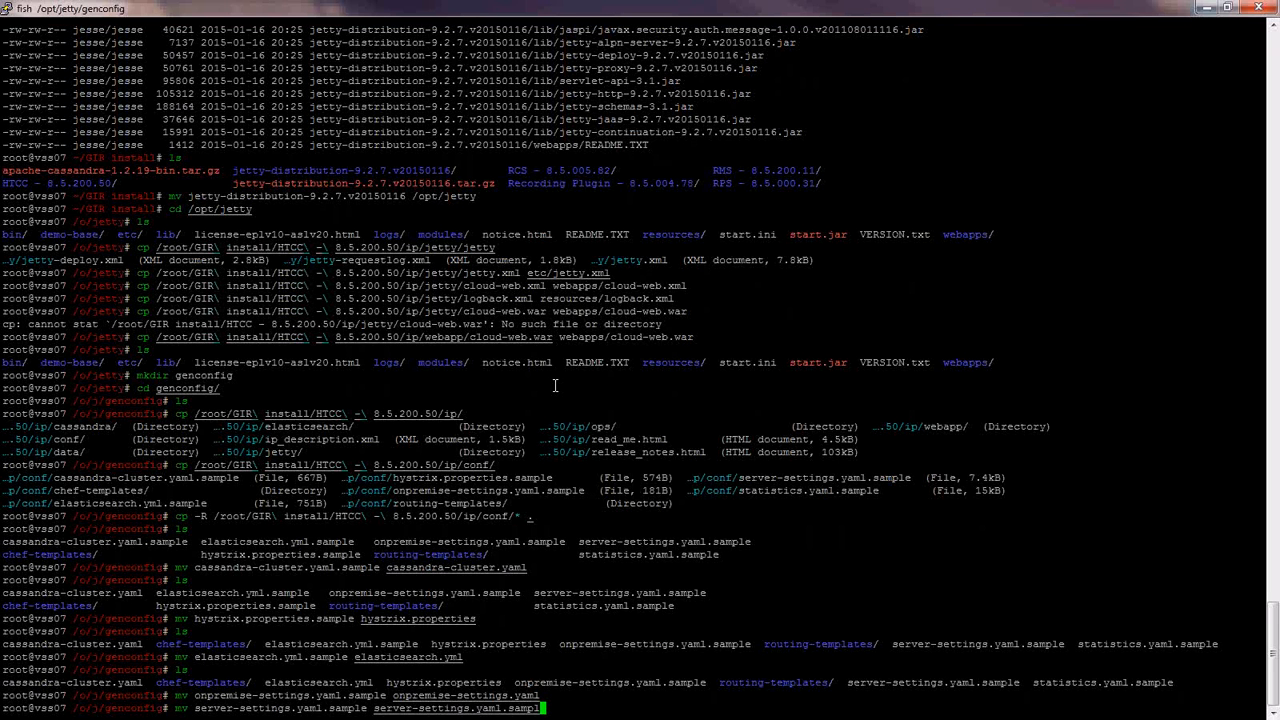
key(BackSpace)
key(BackSpace)
key(BackSpace)
key(BackSpace)
key(BackSpace)
key(BackSpace)
key(Return)
text(mv statistics.yaml.sample statistics.yaml)
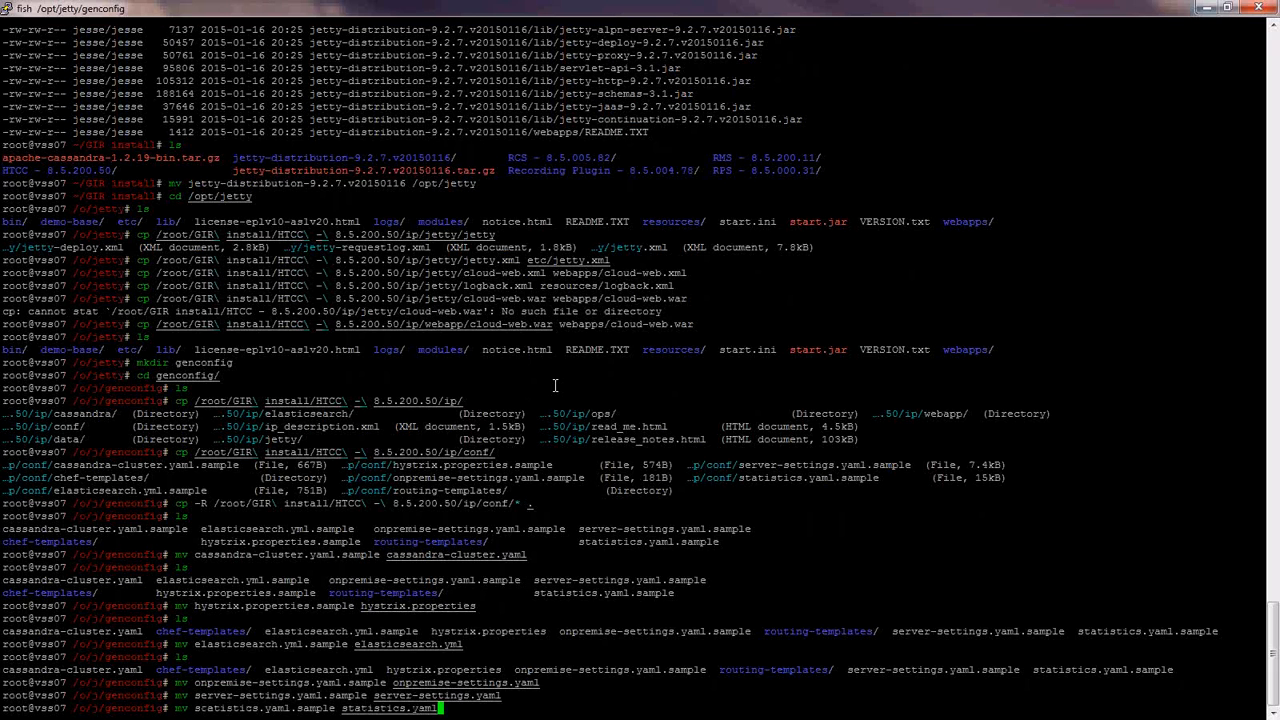
key(Return)
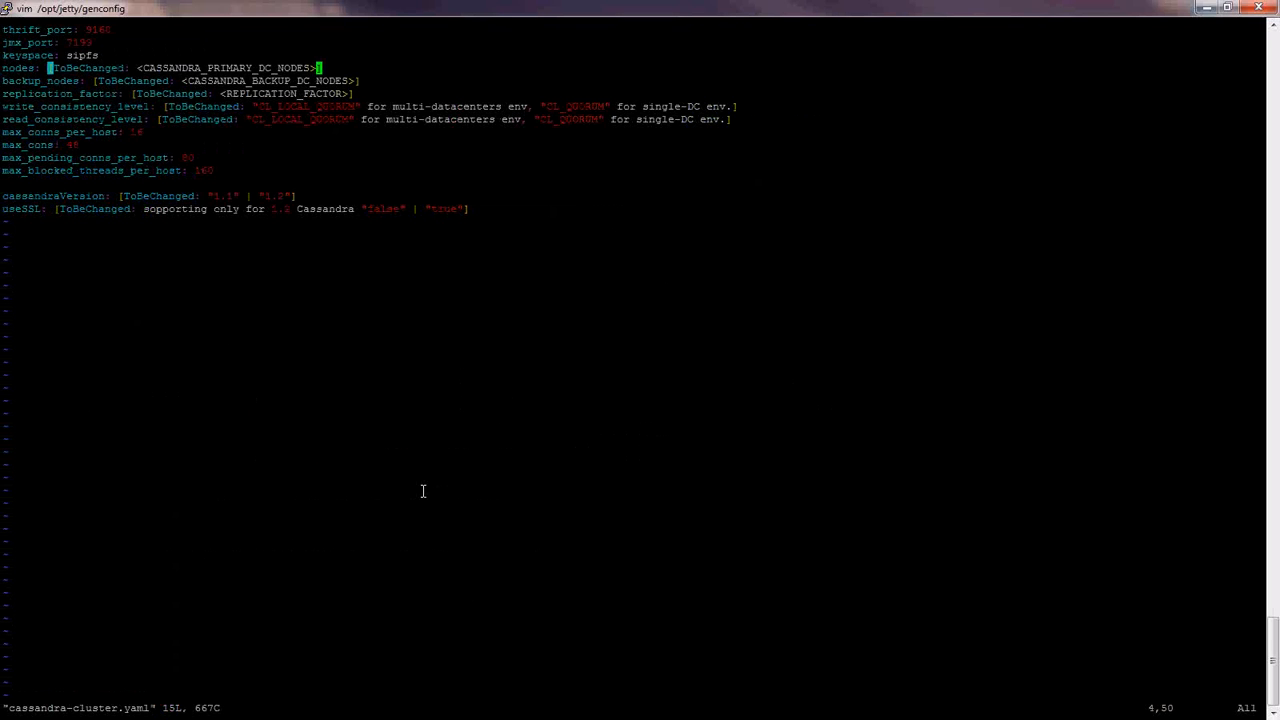
- In cassandra-cluster.yaml, set nodes to 135.17.130.52 and clear the backup_nodes placeholder
key(i)
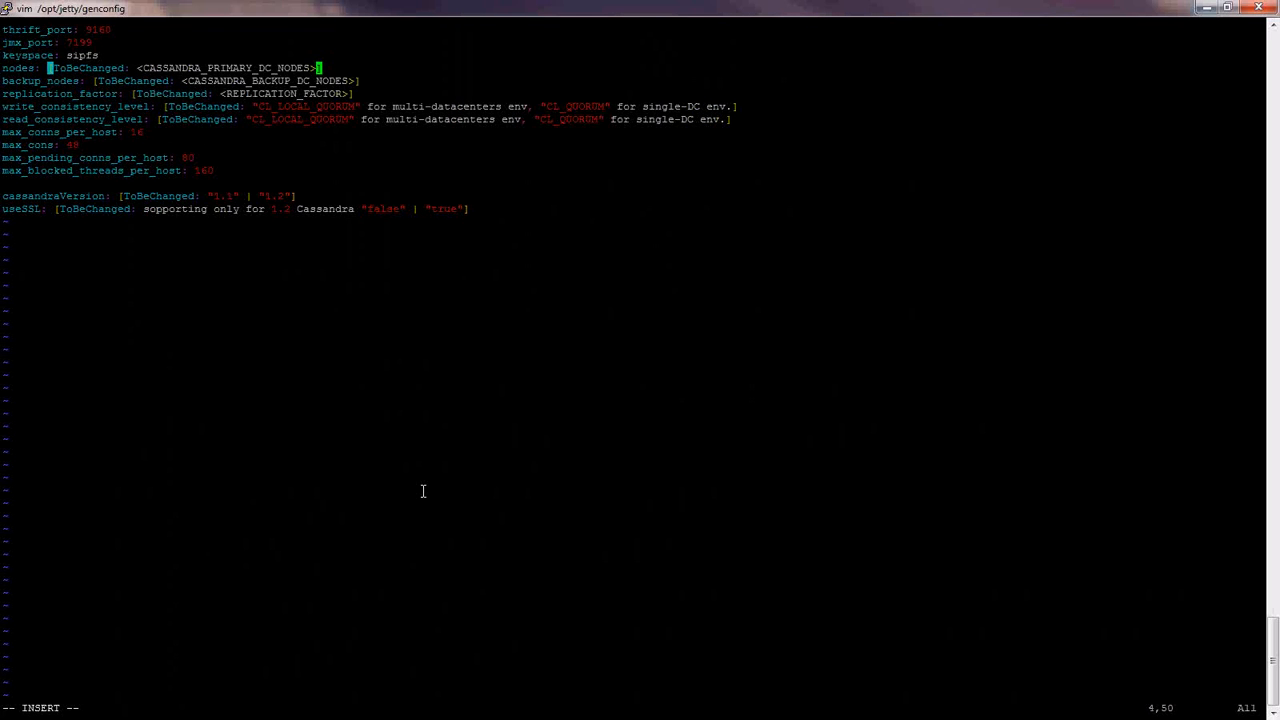
key(BackSpace)
key(BackSpace)
key(BackSpace)
key(BackSpace)
key(BackSpace)
key(BackSpace)
key(BackSpace)
key(BackSpace)
key(BackSpace)
key(BackSpace)
key(BackSpace)
key(BackSpace)
key(BackSpace)
key(BackSpace)
key(BackSpace)
key(BackSpace)
key(BackSpace)
key(BackSpace)
key(BackSpace)
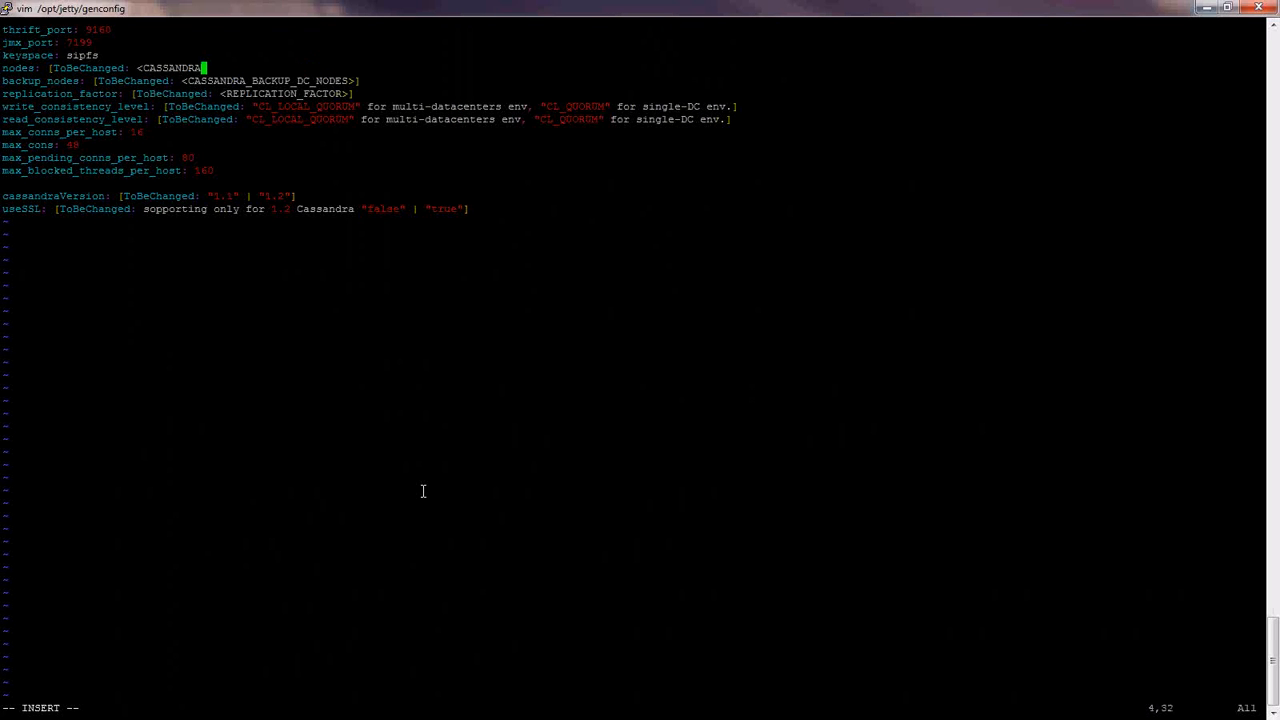
key(BackSpace)
key(BackSpace)
key(BackSpace)
key(BackSpace)
key(BackSpace)
key(BackSpace)
key(BackSpace)
key(BackSpace)
key(BackSpace)
key(BackSpace)
key(BackSpace)
key(BackSpace)
key(BackSpace)
key(BackSpace)
key(BackSpace)
key(BackSpace)
key(BackSpace)
key(BackSpace)
key(BackSpace)
key(BackSpace)
key(BackSpace)
key(BackSpace)
key(BackSpace)
key(BackSpace)
text(135.17.130.)
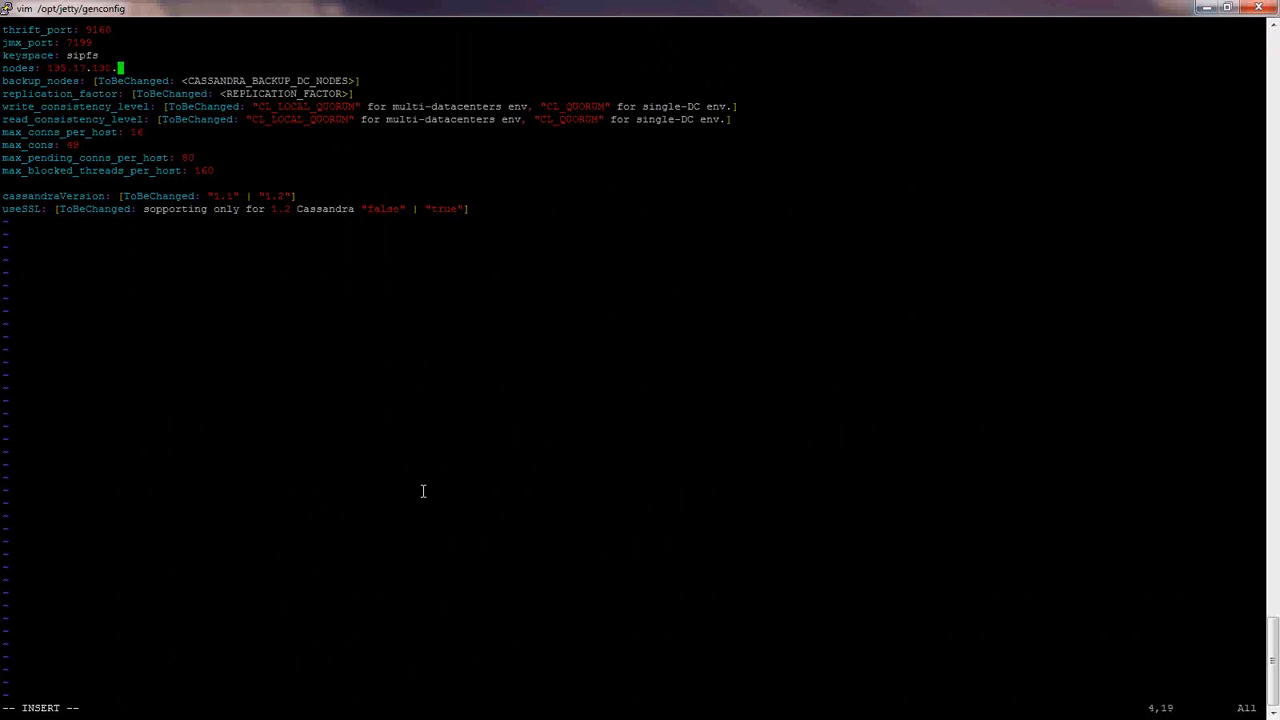
text(52)
key(Down)
key(End)
key(BackSpace)
key(BackSpace)
key(BackSpace)
key(BackSpace)
key(BackSpace)
key(BackSpace)
key(BackSpace)
key(BackSpace)
key(BackSpace)
key(BackSpace)
key(BackSpace)
key(BackSpace)
key(BackSpace)
key(BackSpace)
key(BackSpace)
key(BackSpace)
key(BackSpace)
key(BackSpace)
key(BackSpace)
key(BackSpace)
key(BackSpace)
key(BackSpace)
key(BackSpace)
key(BackSpace)
key(BackSpace)
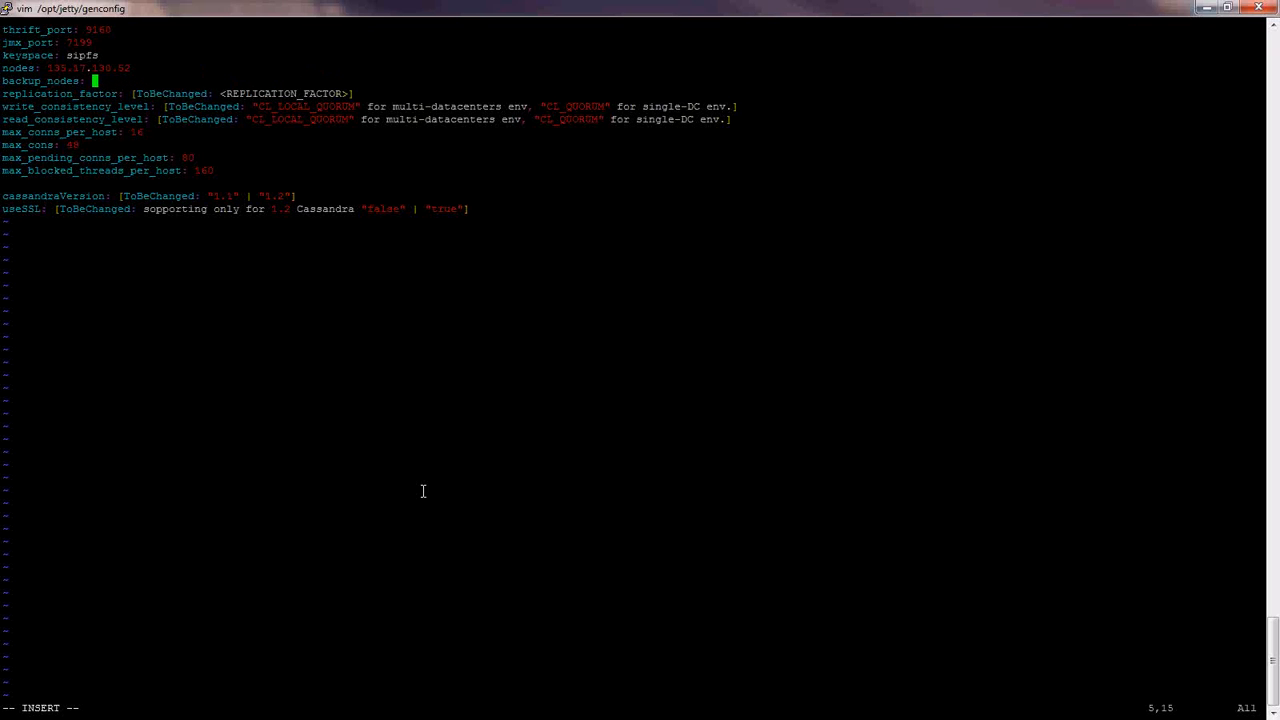
key(BackSpace)
- Set replication factor to 1 and both write and read consistency to CL_ONE
key(Down)
key(End)
key(BackSpace)
key(BackSpace)
key(BackSpace)
key(BackSpace)
key(BackSpace)
key(BackSpace)
key(BackSpace)
key(BackSpace)
key(BackSpace)
key(BackSpace)
key(BackSpace)
key(BackSpace)
key(BackSpace)
key(BackSpace)
key(BackSpace)
key(BackSpace)
key(BackSpace)
key(BackSpace)
key(BackSpace)
key(BackSpace)
key(BackSpace)
key(BackSpace)
key(BackSpace)
key(BackSpace)
key(BackSpace)
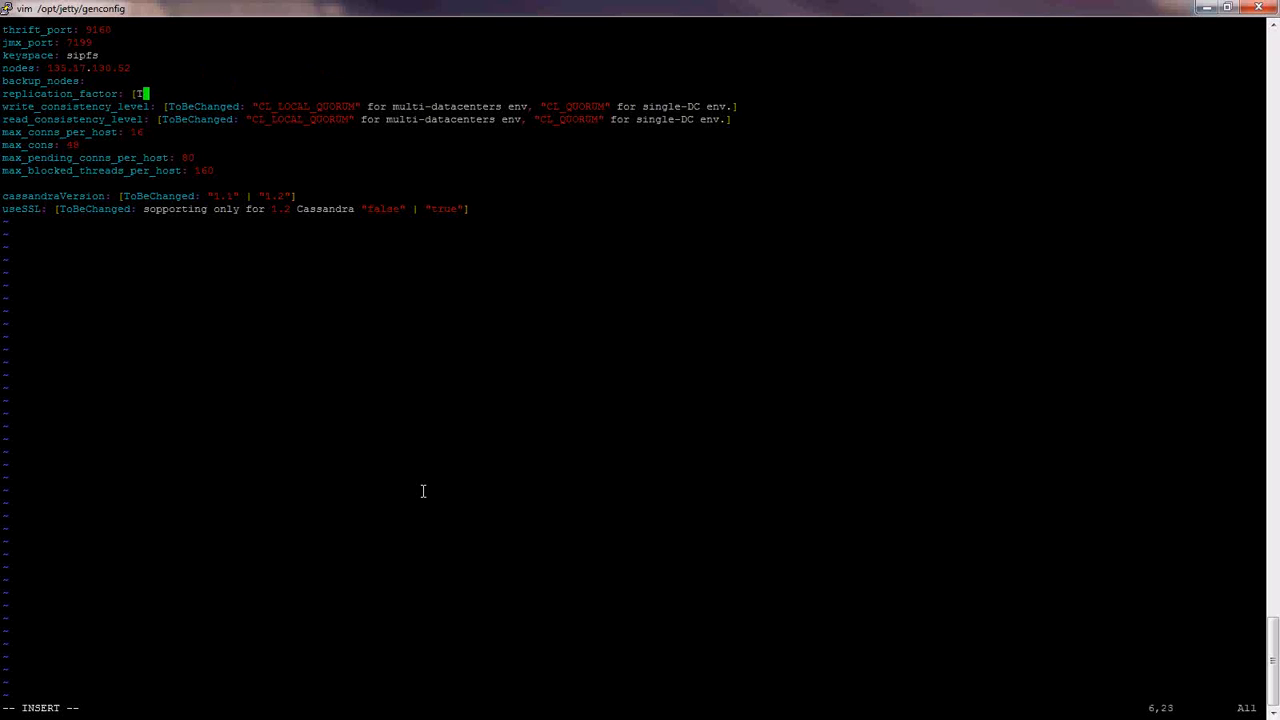
text(1)
key(Down)
key(End)
key(BackSpace)
key(BackSpace)
key(BackSpace)
key(BackSpace)
key(BackSpace)
key(BackSpace)
key(BackSpace)
key(BackSpace)
key(BackSpace)
key(BackSpace)
key(BackSpace)
key(BackSpace)
key(BackSpace)
key(BackSpace)
key(BackSpace)
key(BackSpace)
key(BackSpace)
key(BackSpace)
key(BackSpace)
key(BackSpace)
key(BackSpace)
key(BackSpace)
key(BackSpace)
key(BackSpace)
key(BackSpace)
key(BackSpace)
key(BackSpace)
key(BackSpace)
key(BackSpace)
key(BackSpace)
key(BackSpace)
key(BackSpace)
key(BackSpace)
key(BackSpace)
key(BackSpace)
key(BackSpace)
key(BackSpace)
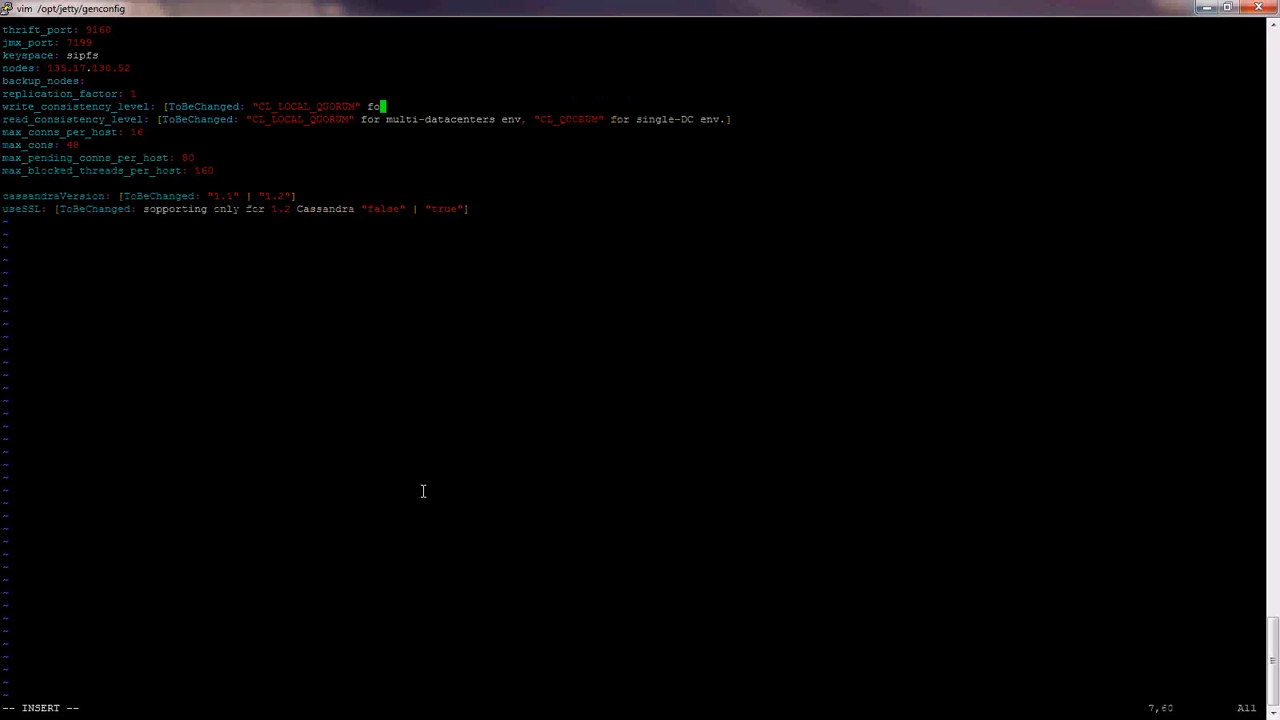
key(BackSpace)
key(BackSpace)
key(BackSpace)
key(BackSpace)
key(BackSpace)
text(CL_)
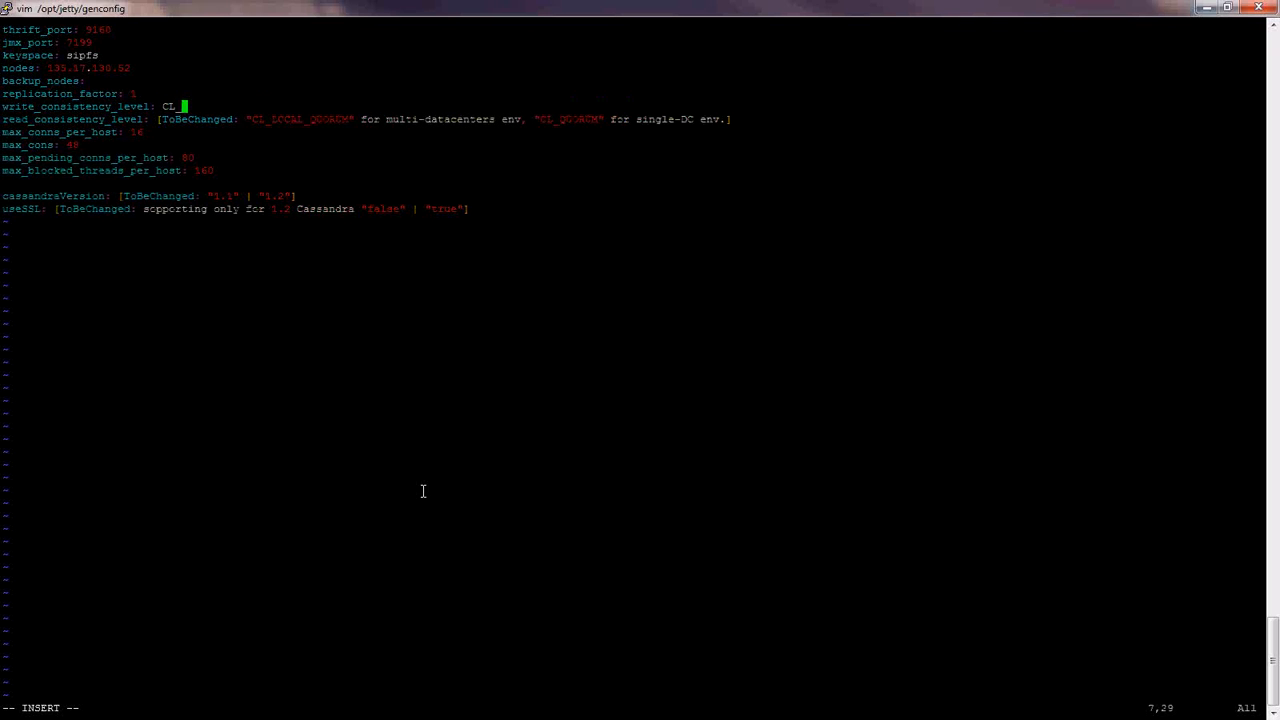
text(ONE)
key(Down)
key(End)
key(BackSpace)
key(BackSpace)
key(BackSpace)
key(BackSpace)
key(BackSpace)
key(BackSpace)
key(BackSpace)
key(BackSpace)
key(BackSpace)
key(BackSpace)
key(BackSpace)
key(BackSpace)
key(BackSpace)
key(BackSpace)
key(BackSpace)
key(BackSpace)
key(BackSpace)
key(BackSpace)
key(BackSpace)
key(BackSpace)
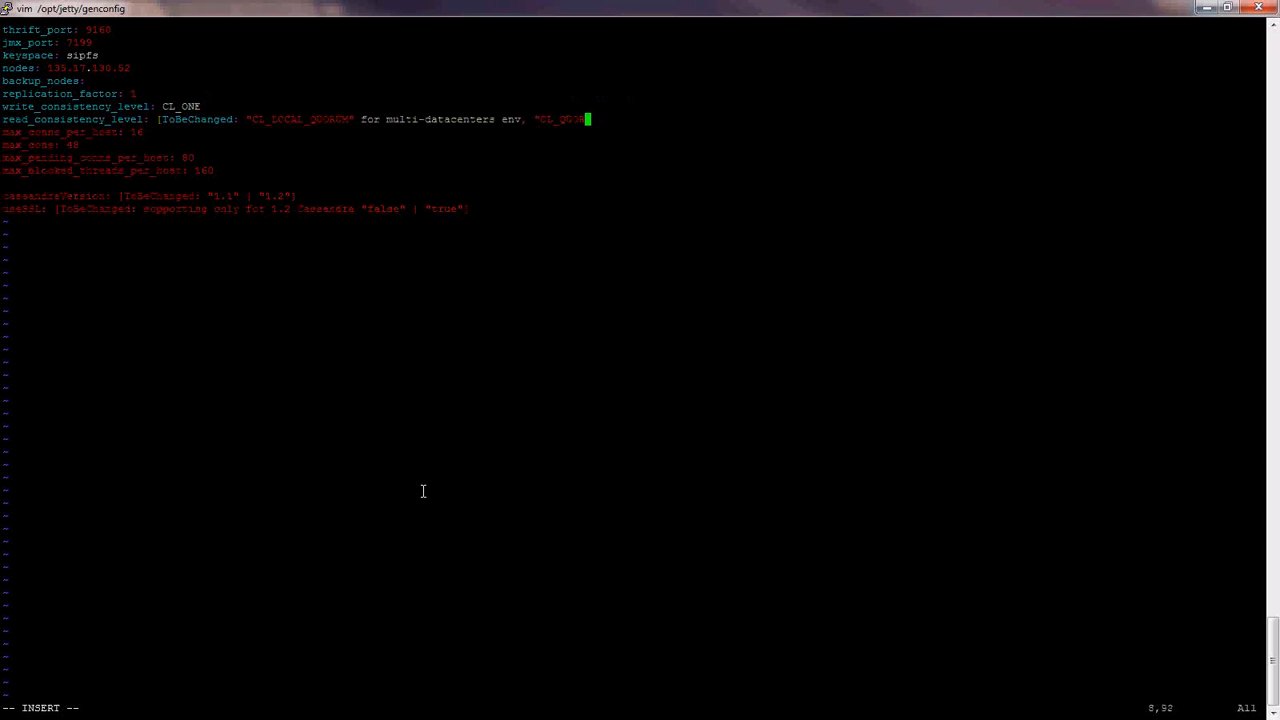
key(BackSpace)
key(BackSpace)
key(BackSpace)
key(BackSpace)
key(BackSpace)
key(BackSpace)
key(BackSpace)
key(BackSpace)
key(BackSpace)
key(BackSpace)
key(BackSpace)
key(BackSpace)
key(BackSpace)
key(BackSpace)
key(BackSpace)
key(BackSpace)
key(BackSpace)
key(BackSpace)
key(BackSpace)
key(BackSpace)
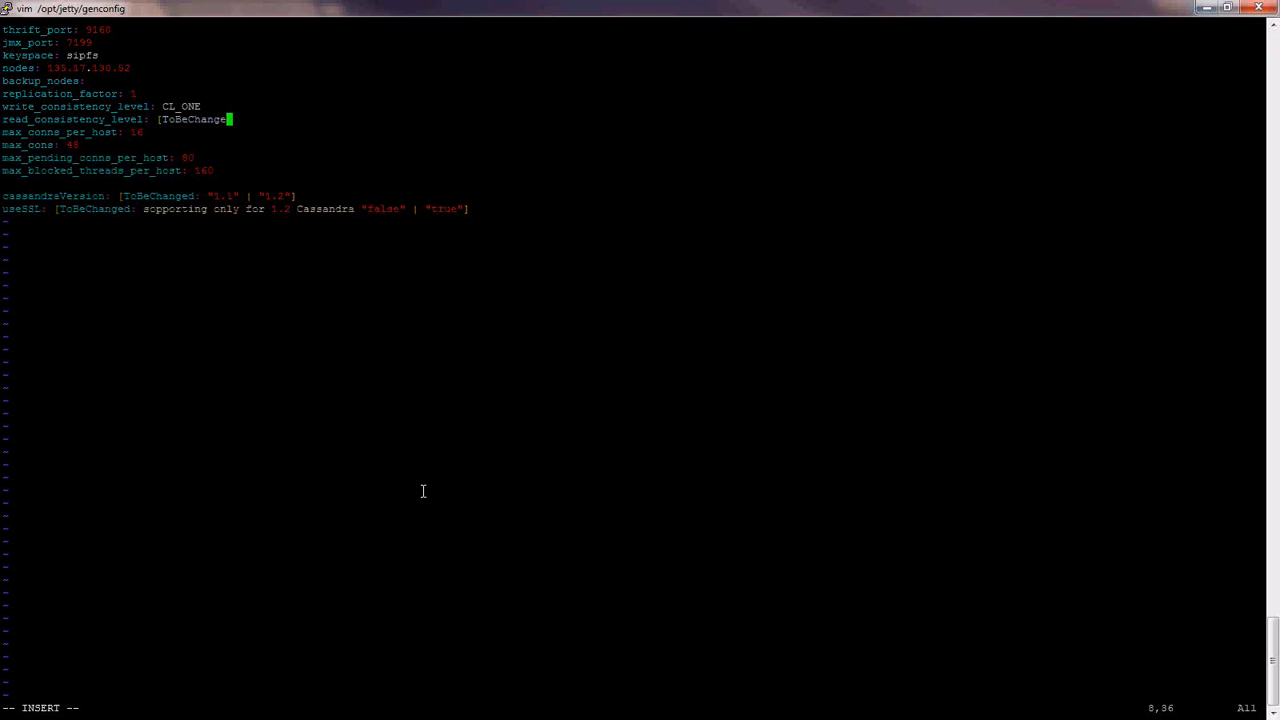
- Set cassandraVersion to "1.2" and useSSL to "false", then enter :wq! to save
key(BackSpace)
key(BackSpace)
key(BackSpace)
key(BackSpace)
key(BackSpace)
key(BackSpace)
key(BackSpace)
text(CL_ONE)
key(Down)
key(Down)
key(Down)
key(Down)
key(Down)
key(Down)
key(End)
key(BackSpace)
key(BackSpace)
key(BackSpace)
key(BackSpace)
key(BackSpace)
key(BackSpace)
key(BackSpace)
key(BackSpace)
key(BackSpace)
key(BackSpace)
key(BackSpace)
key(BackSpace)
key(BackSpace)
key(BackSpace)
key(BackSpace)
key(BackSpace)
key(BackSpace)
key(BackSpace)
key(BackSpace)
key(BackSpace)
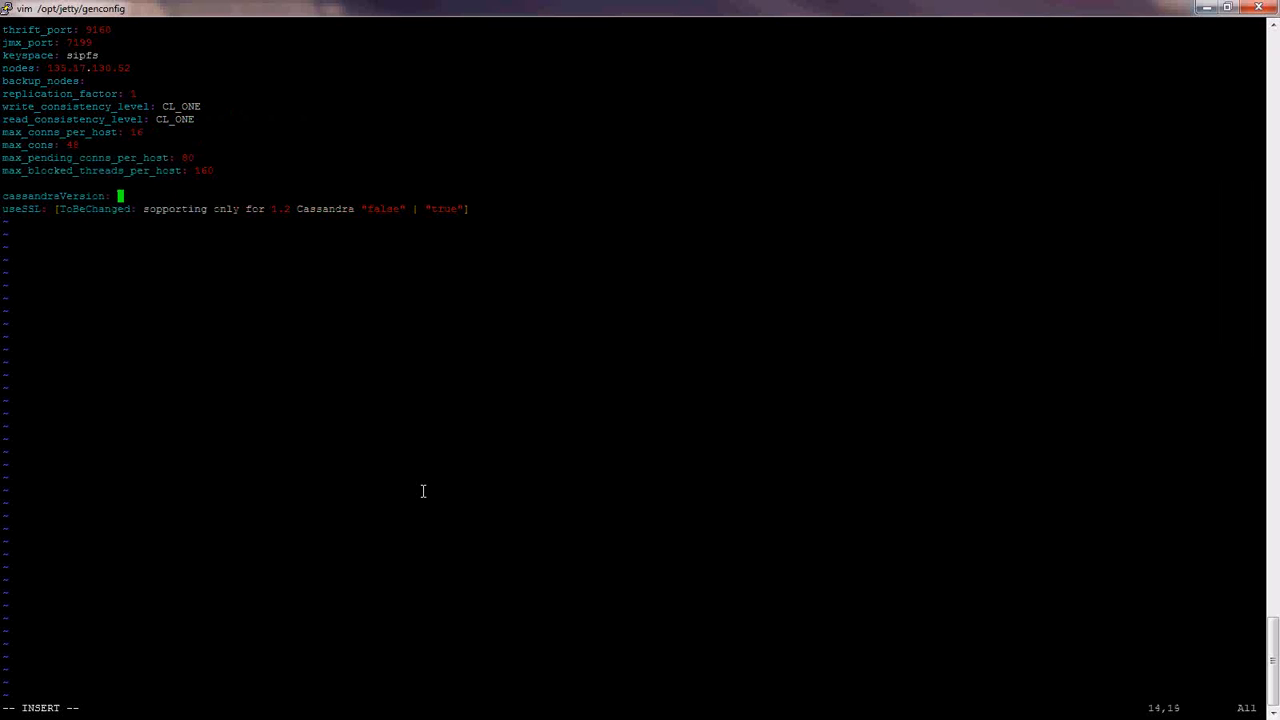
text("1.2")
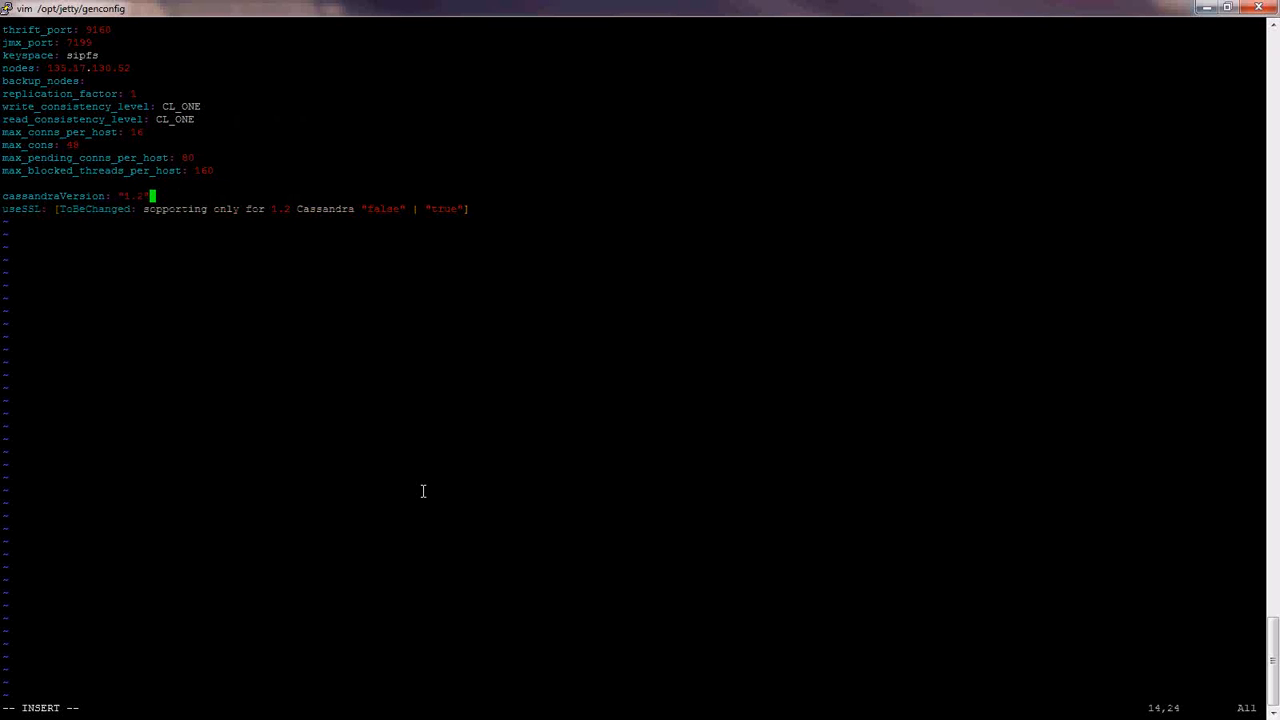
key(Down)
key(End)
key(BackSpace)
key(BackSpace)
key(BackSpace)
key(BackSpace)
key(BackSpace)
key(BackSpace)
key(BackSpace)
key(BackSpace)
key(BackSpace)
key(BackSpace)
key(BackSpace)
key(BackSpace)
key(BackSpace)
key(BackSpace)
key(BackSpace)
key(BackSpace)
key(BackSpace)
key(BackSpace)
key(BackSpace)
key(BackSpace)
key(BackSpace)
key(BackSpace)
key(BackSpace)
key(BackSpace)
key(BackSpace)
key(BackSpace)
key(BackSpace)
key(BackSpace)
key(BackSpace)
key(BackSpace)
key(BackSpace)
key(BackSpace)
key(BackSpace)
key(BackSpace)
key(BackSpace)
key(BackSpace)
key(BackSpace)
key(BackSpace)
key(BackSpace)
key(BackSpace)
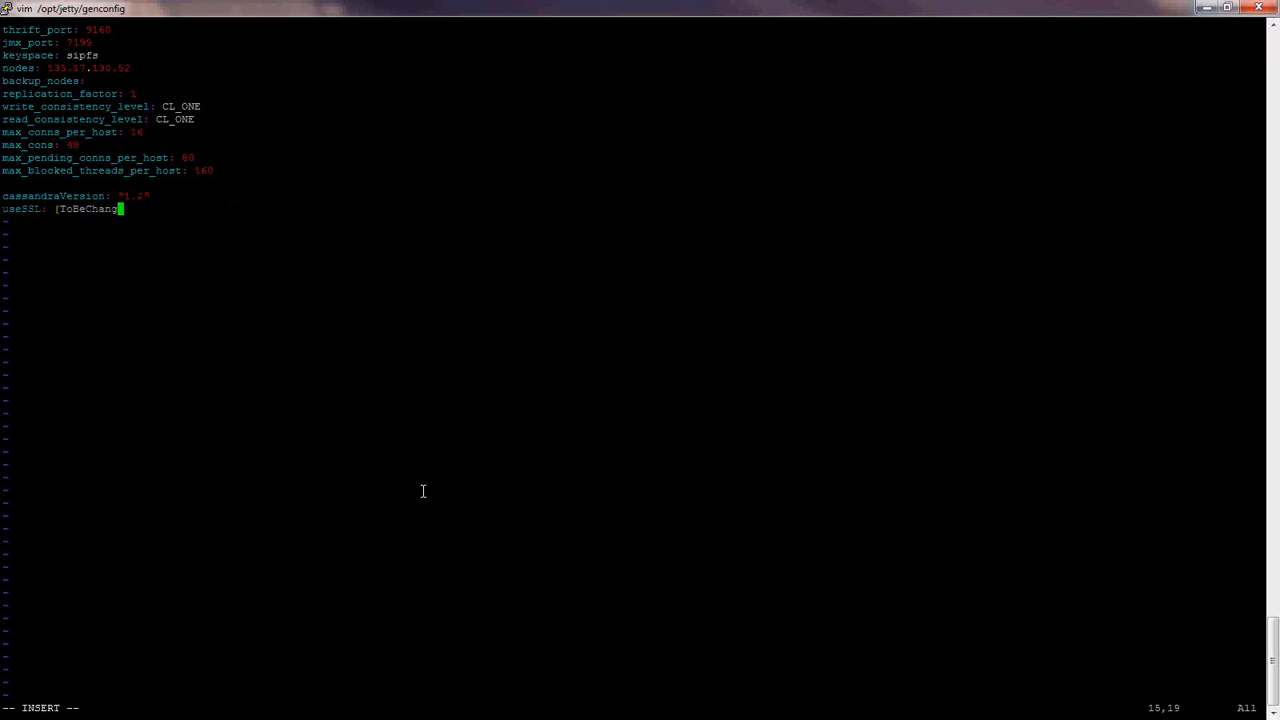
text(Fal)
key(BackSpace)
key(BackSpace)
key(BackSpace)
text("false")
key(Escape)
text(:wq!)
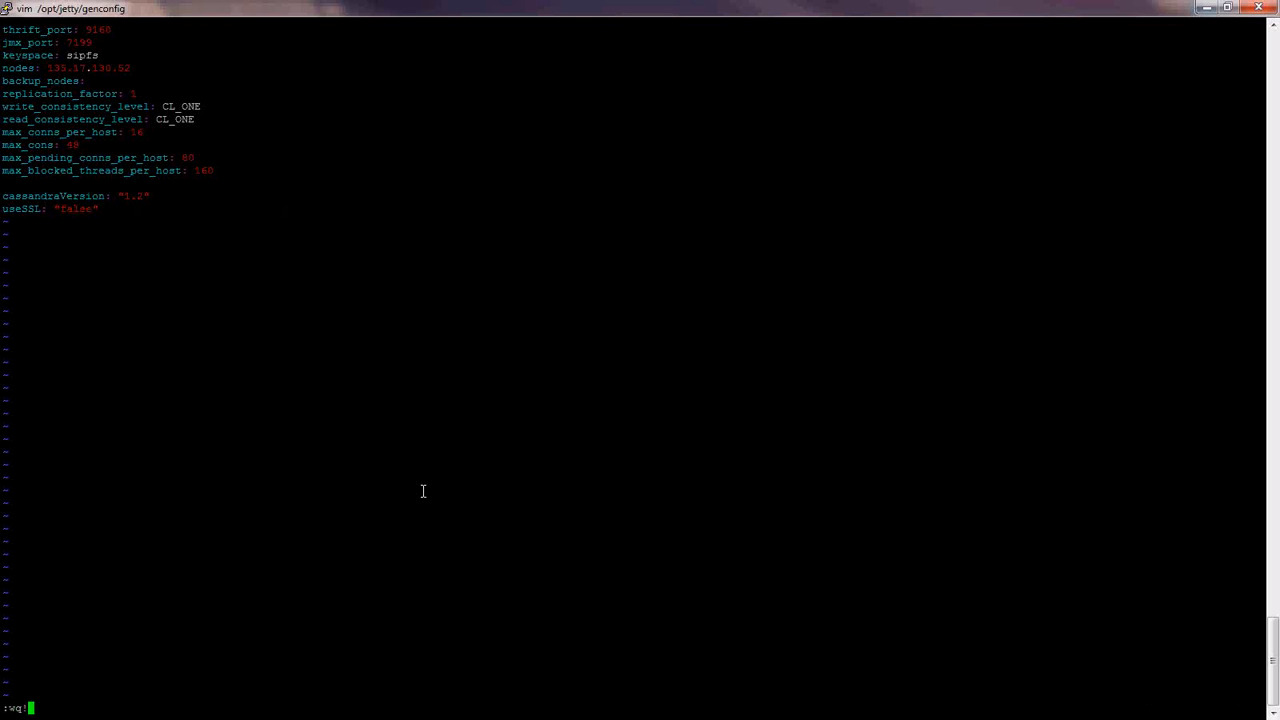
- Save cassandra-cluster.yaml, then clear the cmeHost and cmePort placeholders in onpremise-settings.yaml
key(Return)
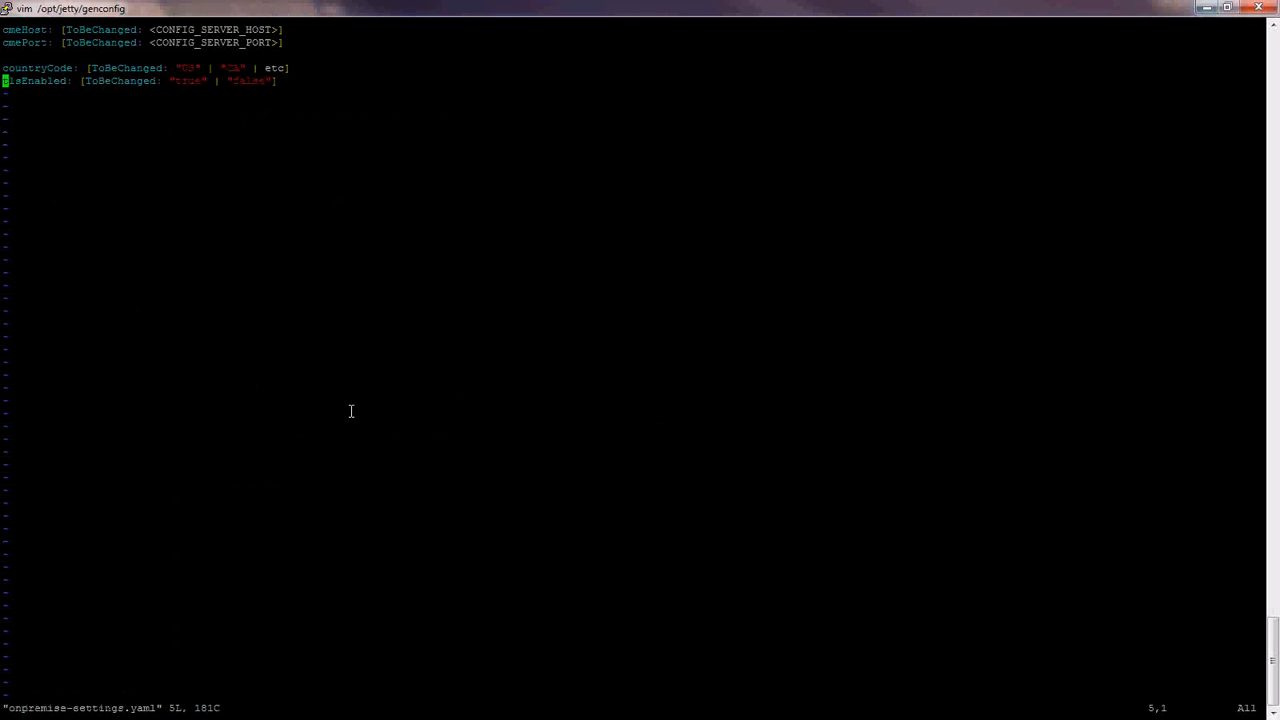
key(Up)
key(Up)
key(Up)
key(Up)
key(End)
key(i)
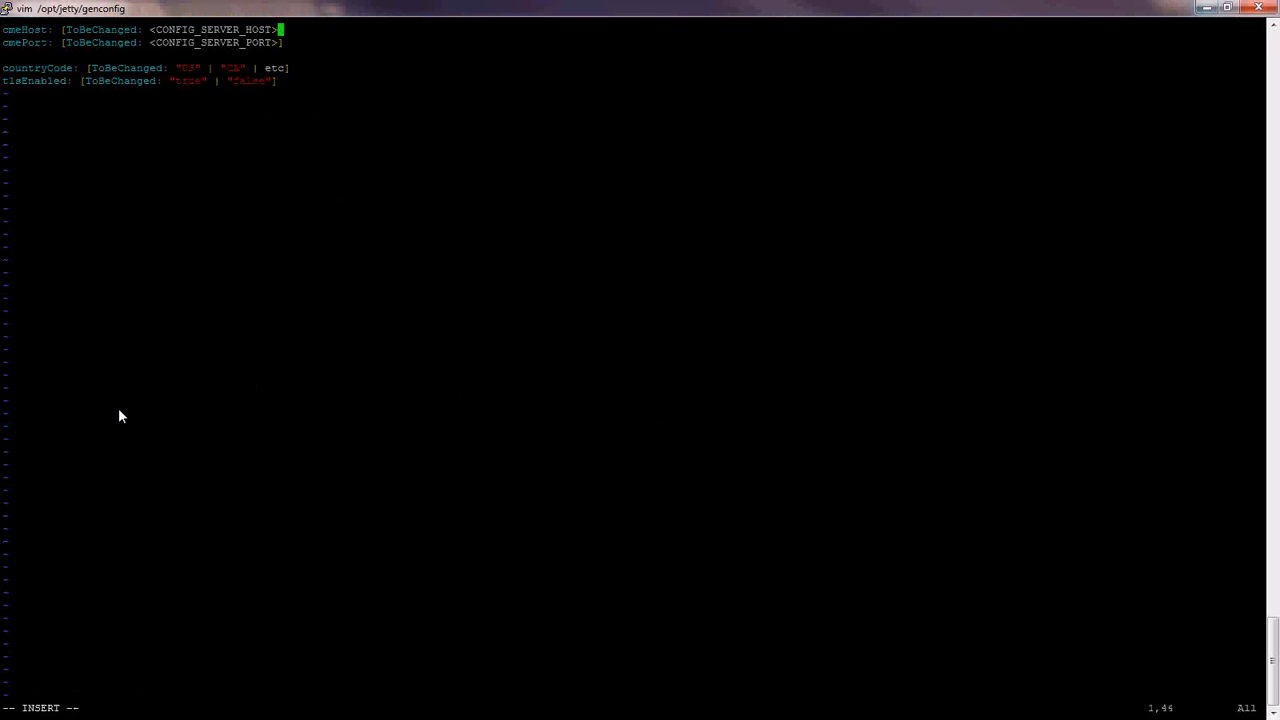
key(BackSpace)
key(BackSpace)
key(BackSpace)
key(BackSpace)
key(BackSpace)
key(BackSpace)
key(BackSpace)
key(BackSpace)
key(BackSpace)
key(BackSpace)
key(BackSpace)
key(BackSpace)
key(BackSpace)
key(BackSpace)
key(BackSpace)
key(BackSpace)
key(BackSpace)
key(BackSpace)
key(BackSpace)
key(BackSpace)
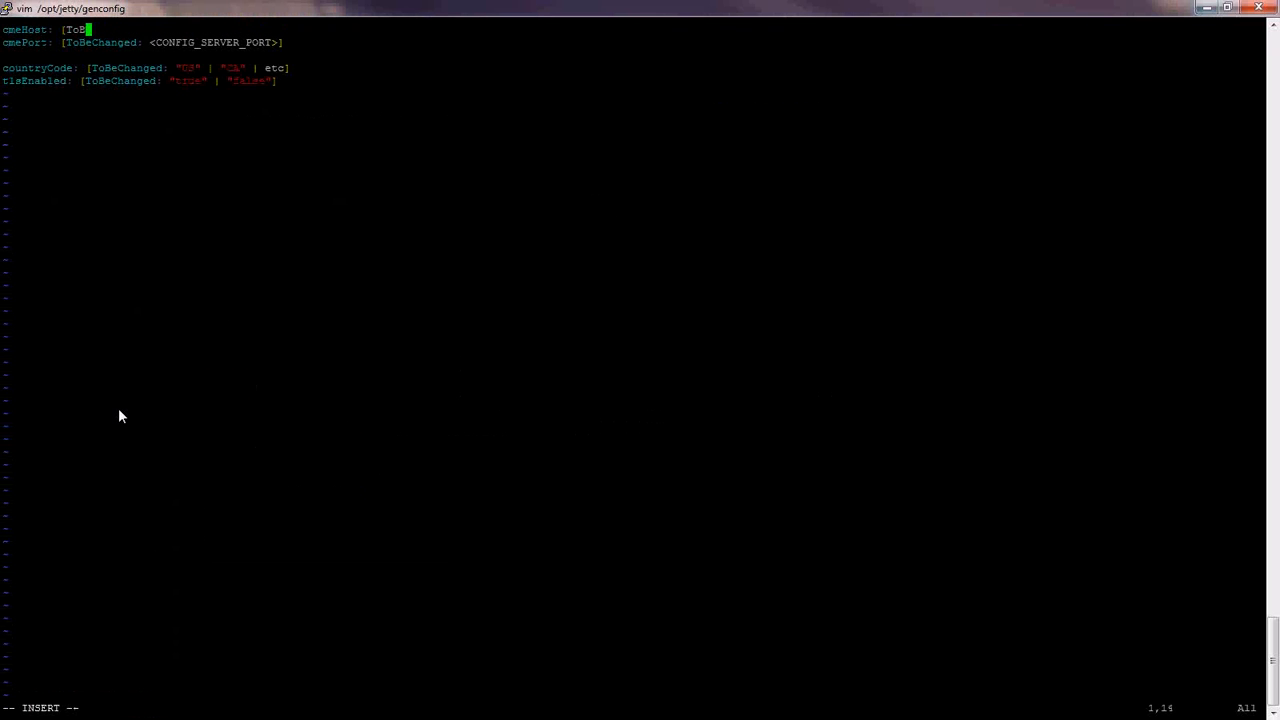
key(BackSpace)
key(BackSpace)
key(BackSpace)
key(BackSpace)
text(133.17.130.52)
key(Down)
key(End)
key(BackSpace)
key(BackSpace)
key(BackSpace)
key(BackSpace)
key(BackSpace)
key(BackSpace)
key(BackSpace)
key(BackSpace)
key(BackSpace)
key(BackSpace)
key(BackSpace)
key(BackSpace)
key(BackSpace)
key(BackSpace)
key(BackSpace)
key(BackSpace)
key(BackSpace)
key(BackSpace)
key(BackSpace)
key(BackSpace)
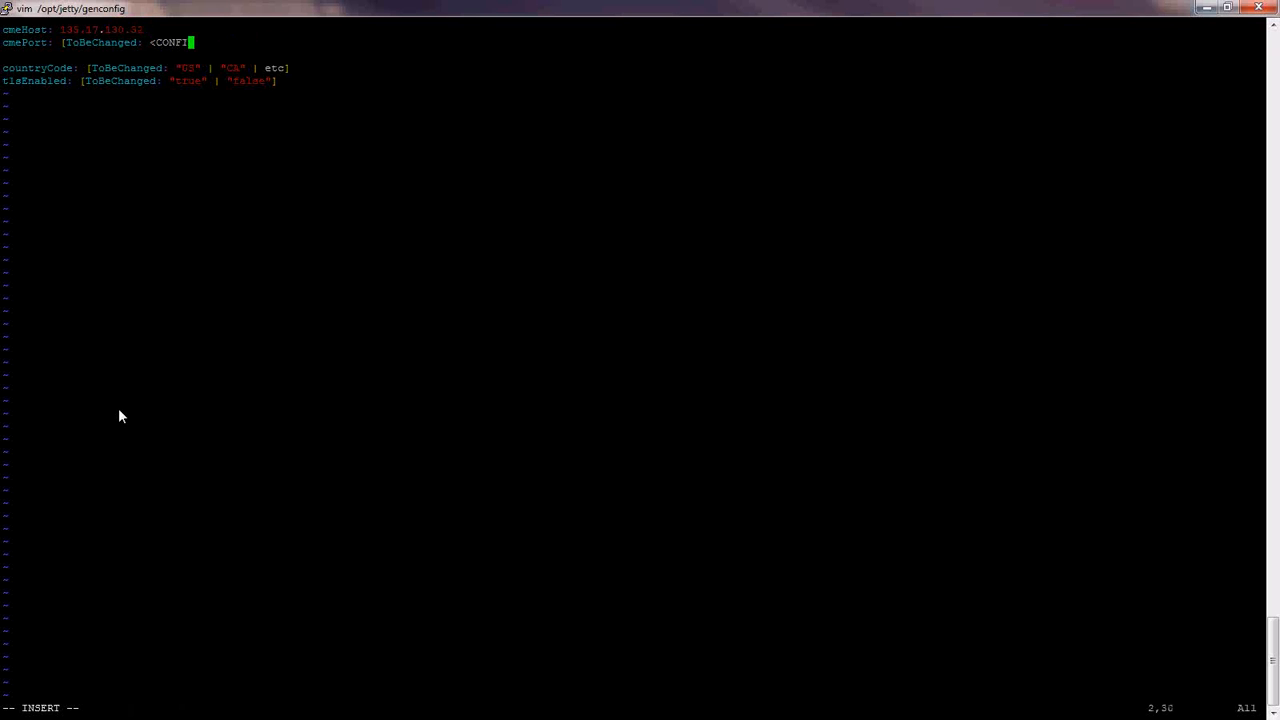
key(BackSpace)
key(BackSpace)
key(BackSpace)
key(BackSpace)
key(BackSpace)
key(BackSpace)
key(BackSpace)
key(BackSpace)
key(BackSpace)
key(BackSpace)
key(BackSpace)
key(BackSpace)
key(BackSpace)
key(BackSpace)
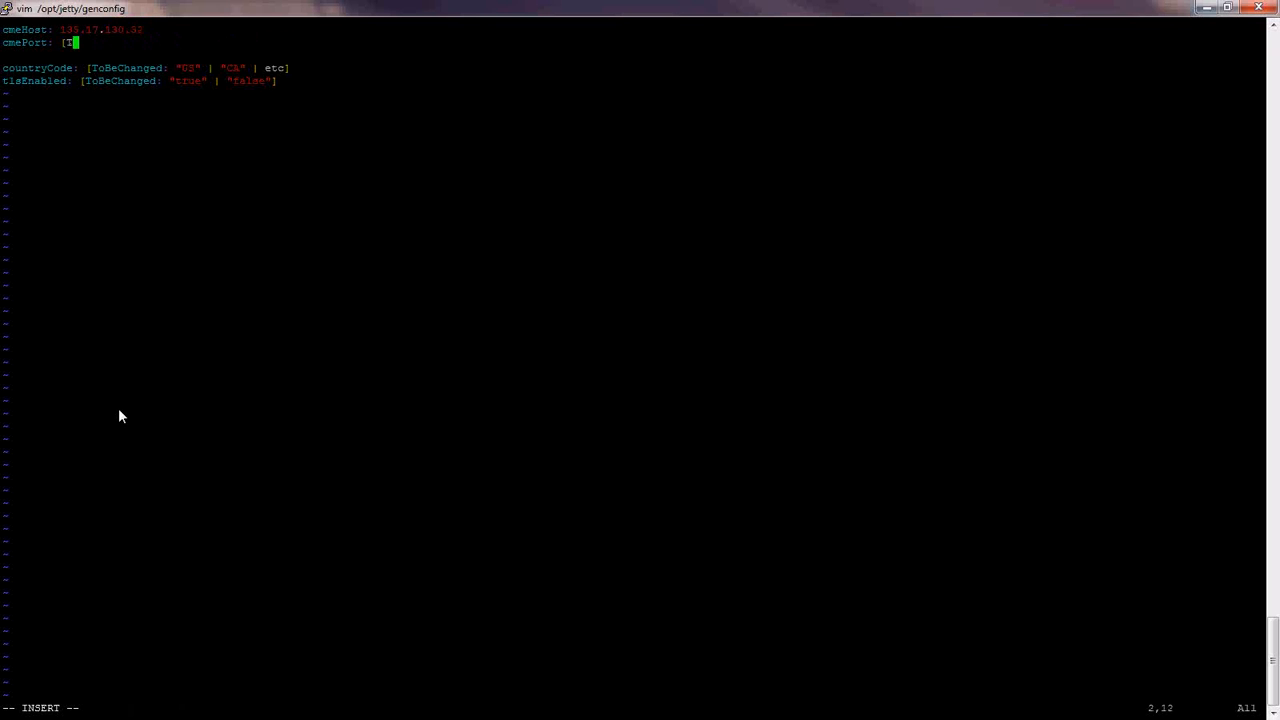
key(BackSpace)
- Set cmeHost to 192.168.44.235 and cmePort to 2020
key(Up)
key(End)
key(BackSpace)
key(BackSpace)
key(BackSpace)
key(BackSpace)
key(BackSpace)
key(BackSpace)
key(BackSpace)
key(BackSpace)
key(BackSpace)
key(BackSpace)
key(BackSpace)
key(BackSpace)
key(BackSpace)
text(192.168.33.2)
key(BackSpace)
key(BackSpace)
key(BackSpace)
key(BackSpace)
text(44.235)
key(Down)
text(2020)
- Set countryCode to "US" and tlsEnabled to "false", then save the file with :wq!
key(Down)
key(Down)
key(Delete)
key(Delete)
key(Delete)
key(Delete)
key(Delete)
key(Delete)
key(Delete)
key(Delete)
key(Delete)
key(Delete)
key(Delete)
key(Delete)
key(Delete)
key(Delete)
key(Delete)
key(Delete)
key(Delete)
key(Delete)
key(Delete)
key(Delete)
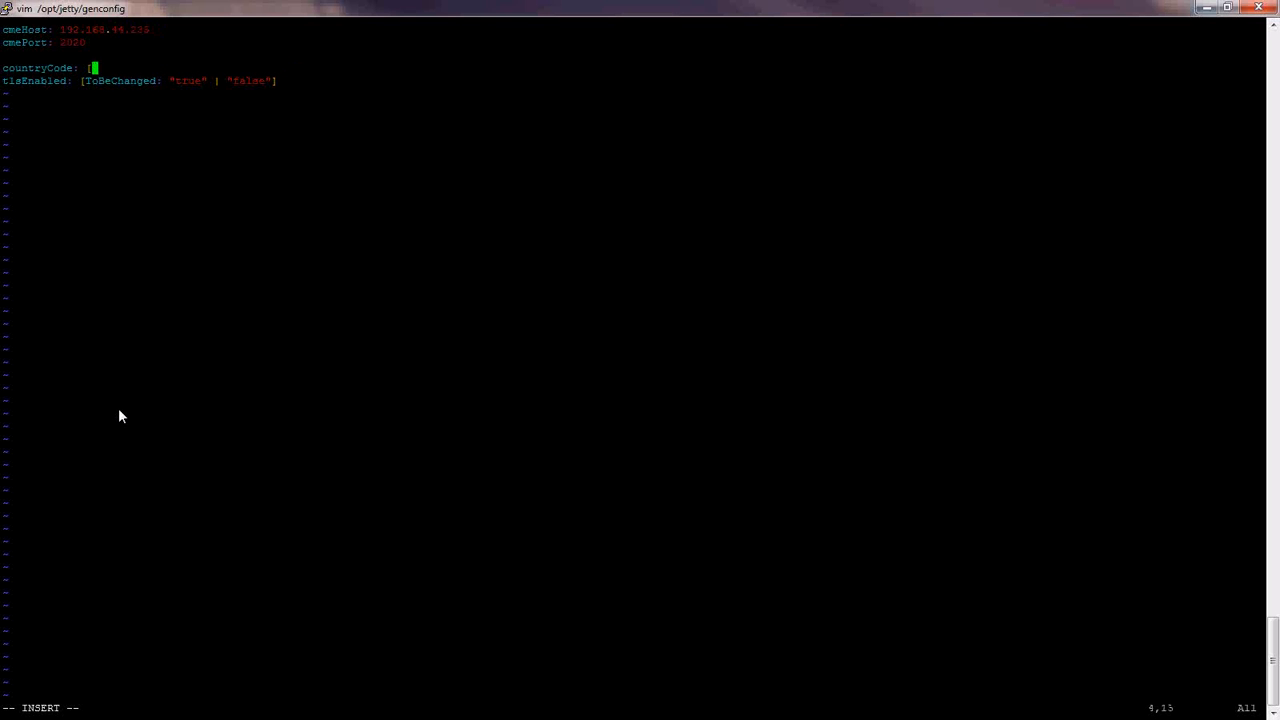
text("US")
key(Down)
key(End)
key(BackSpace)
key(BackSpace)
key(BackSpace)
key(BackSpace)
key(BackSpace)
key(BackSpace)
key(BackSpace)
key(BackSpace)
key(BackSpace)
key(BackSpace)
key(BackSpace)
key(BackSpace)
key(BackSpace)
key(BackSpace)
key(BackSpace)
key(BackSpace)
key(BackSpace)
key(BackSpace)
key(BackSpace)
key(BackSpace)
text("false")
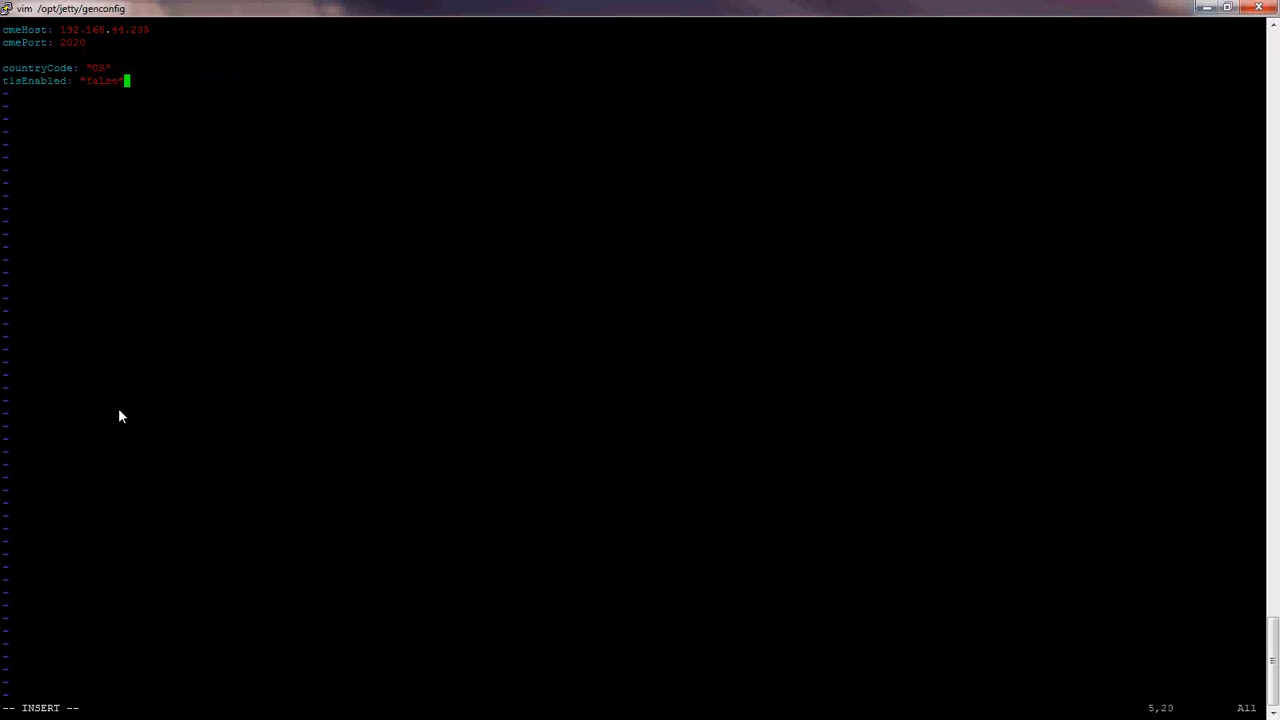
key(Escape)
text(:wq!)
key(Return)
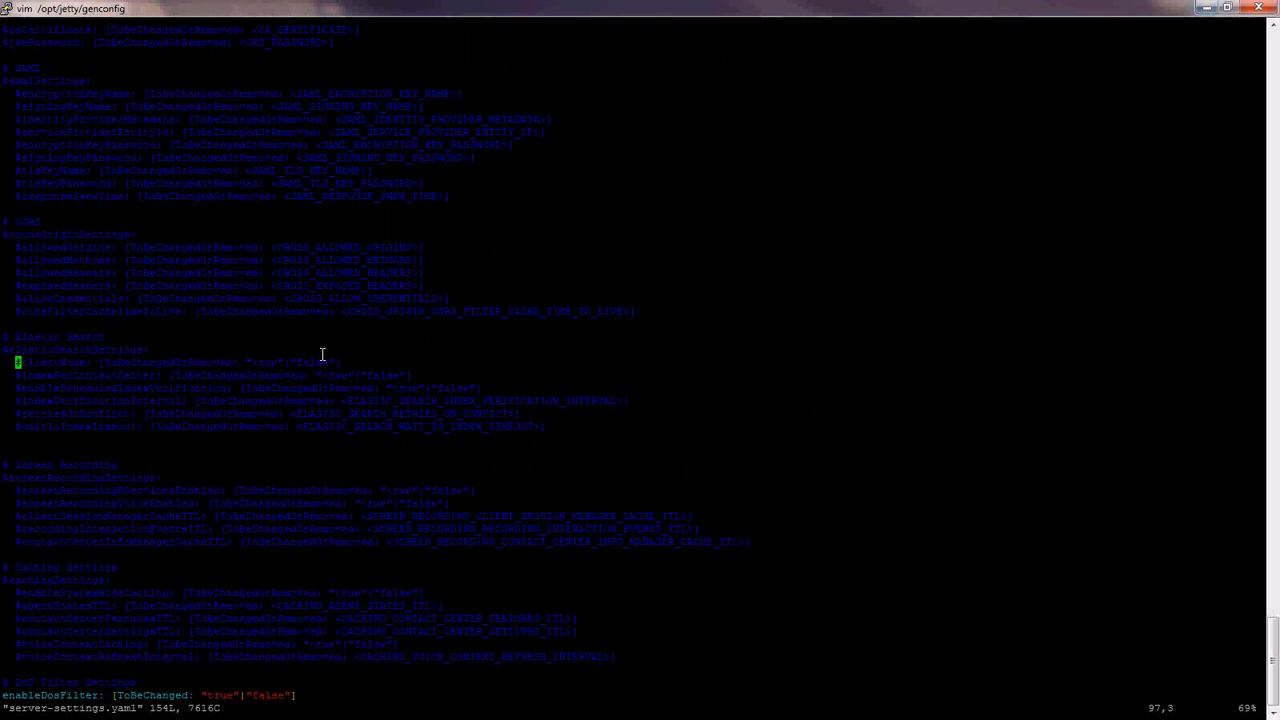
key(ctrl+b)
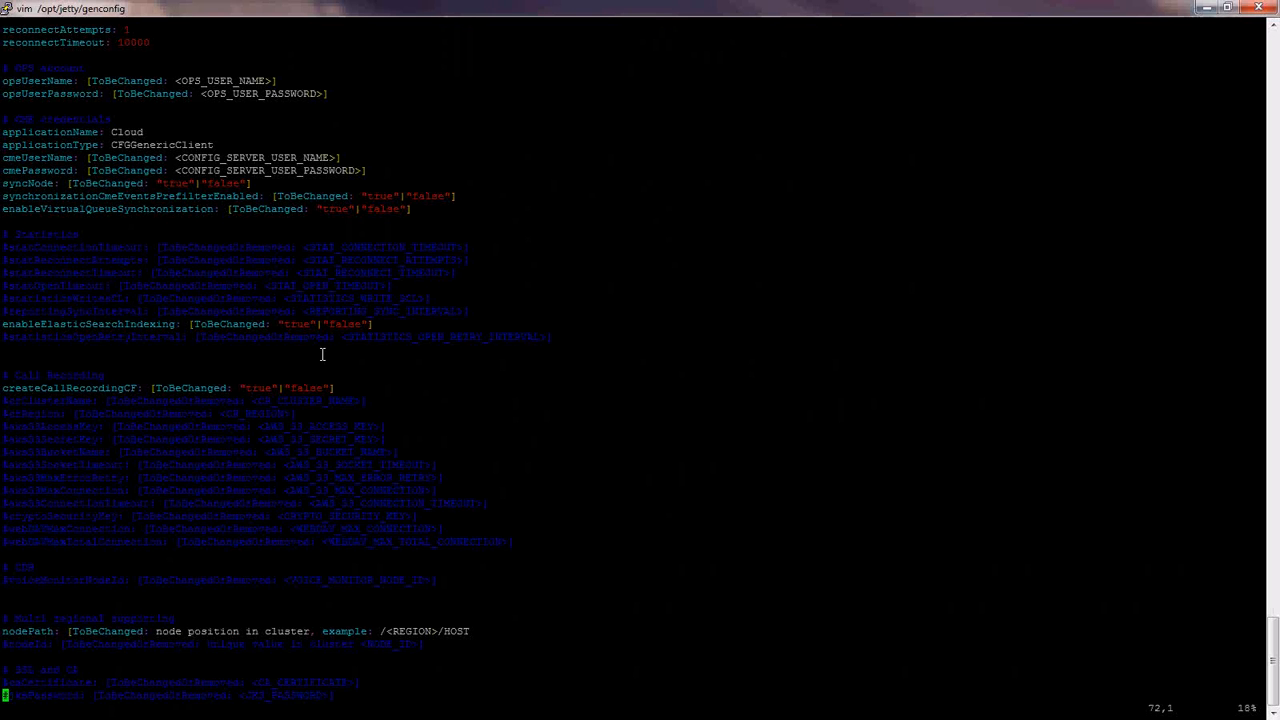
key(ctrl+b)
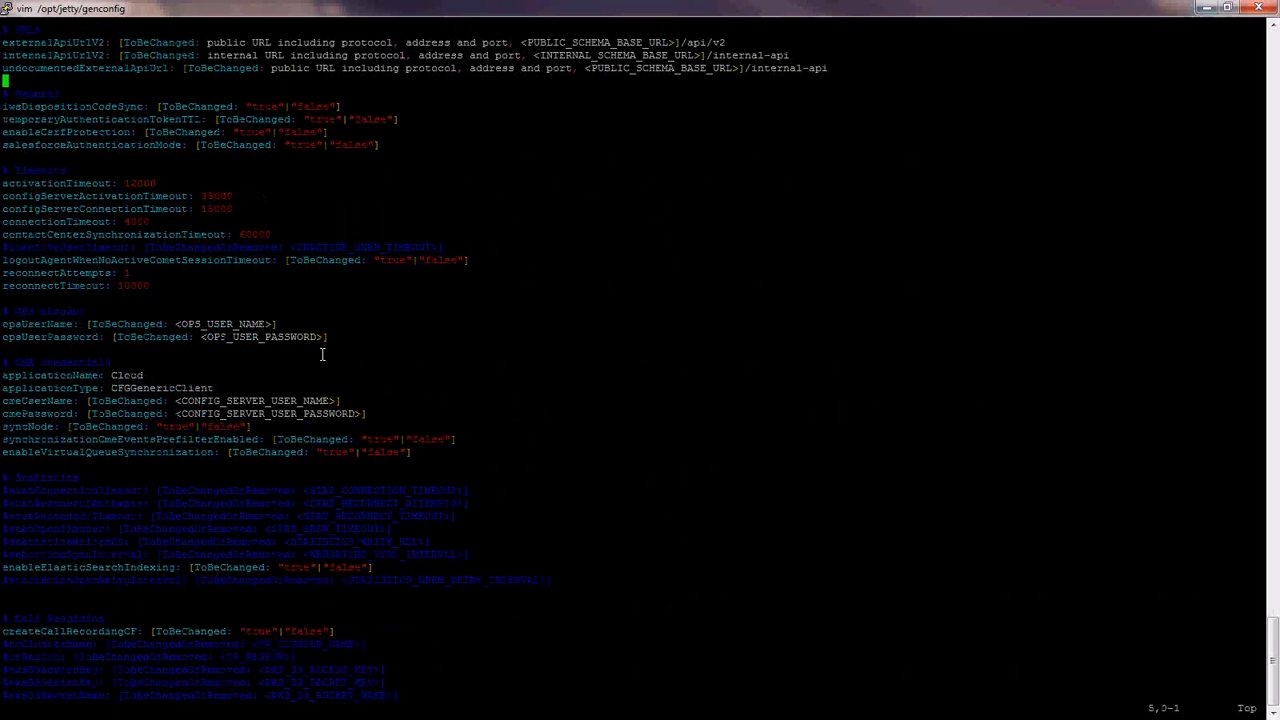
key(Up)
key(Up)
key(Up)
key(End)
key(i)
key(Left)
key(Left)
key(Left)
key(Left)
key(Left)
key(Left)
key(BackSpace)
key(BackSpace)
key(BackSpace)
key(BackSpace)
key(BackSpace)
key(BackSpace)
key(BackSpace)
key(BackSpace)
key(BackSpace)
key(BackSpace)
key(BackSpace)
key(BackSpace)
key(BackSpace)
key(BackSpace)
key(BackSpace)
key(BackSpace)
key(BackSpace)
key(BackSpace)
key(BackSpace)
key(BackSpace)
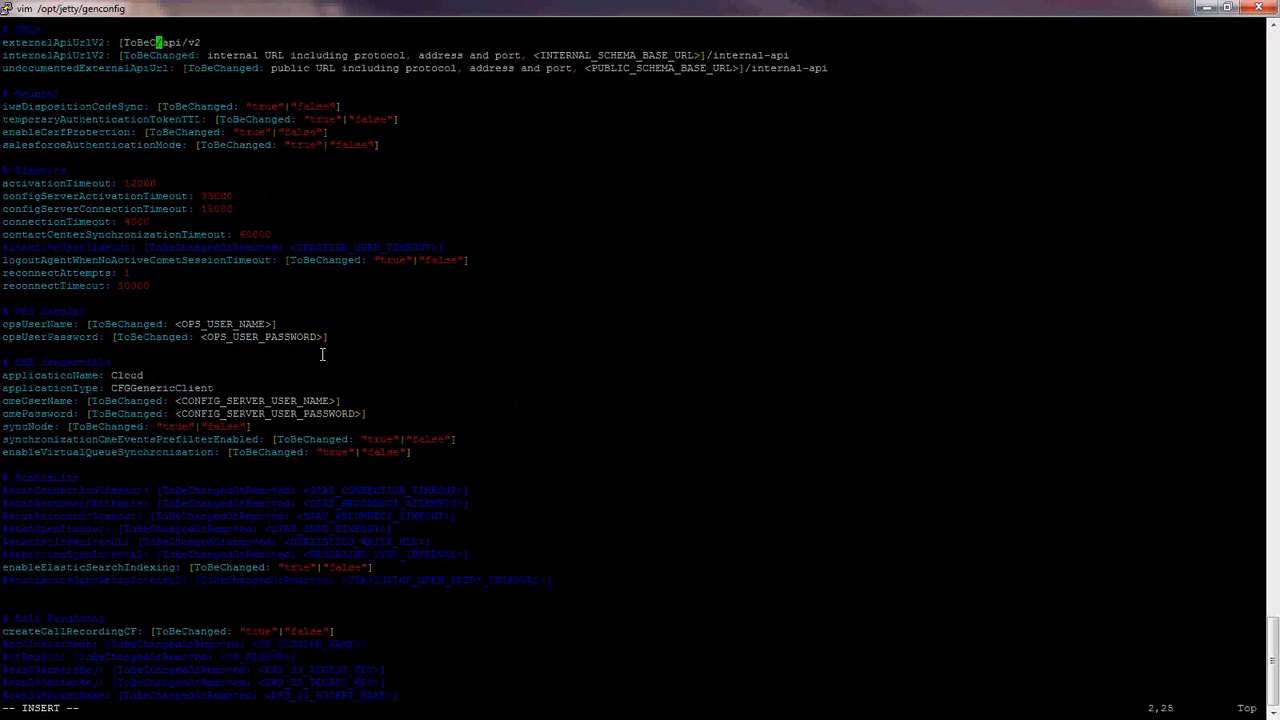
key(BackSpace)
text(http:/)
text(/)
text(10)
text(5.17.130.52)
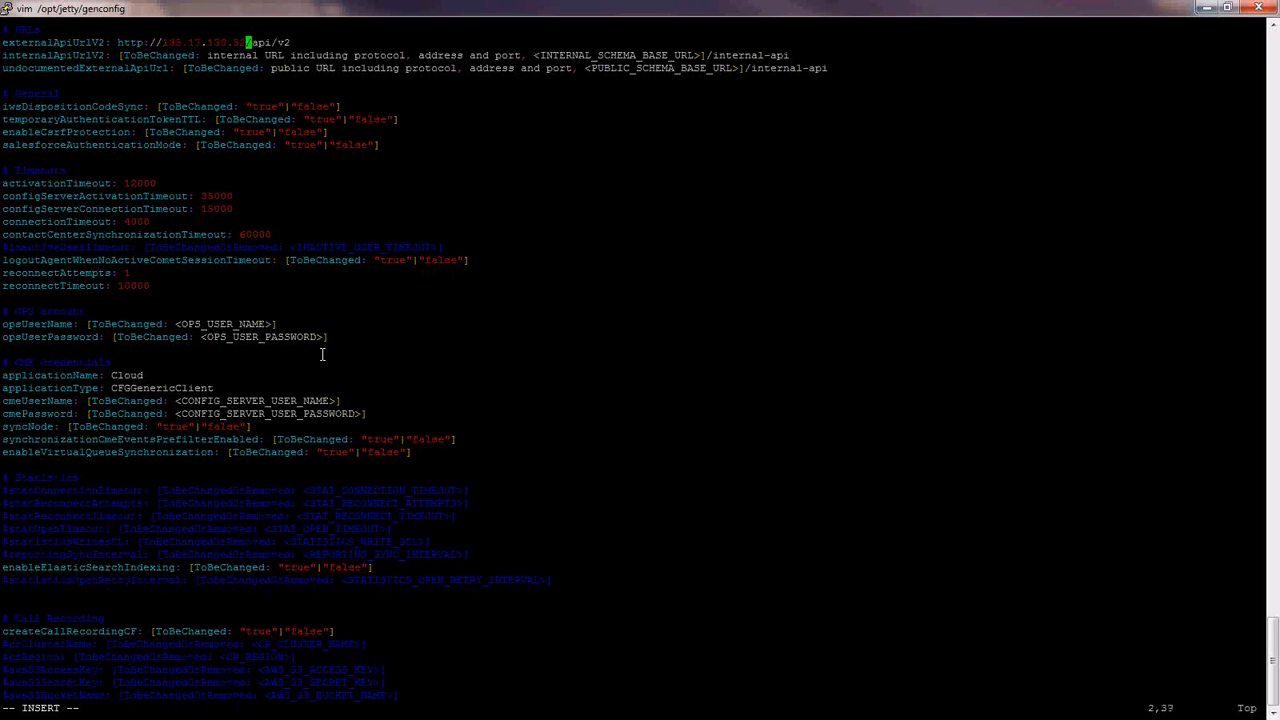
text(:8080)
- Copy the base URL and paste it into internalApiUrlV2 before internal-api
key(Down)
key(Right)
key(Right)
key(Right)
key(Right)
key(Right)
drag(117, 42, 268, 52)
drag(277, 44, 118, 46)
key(ctrl+c)
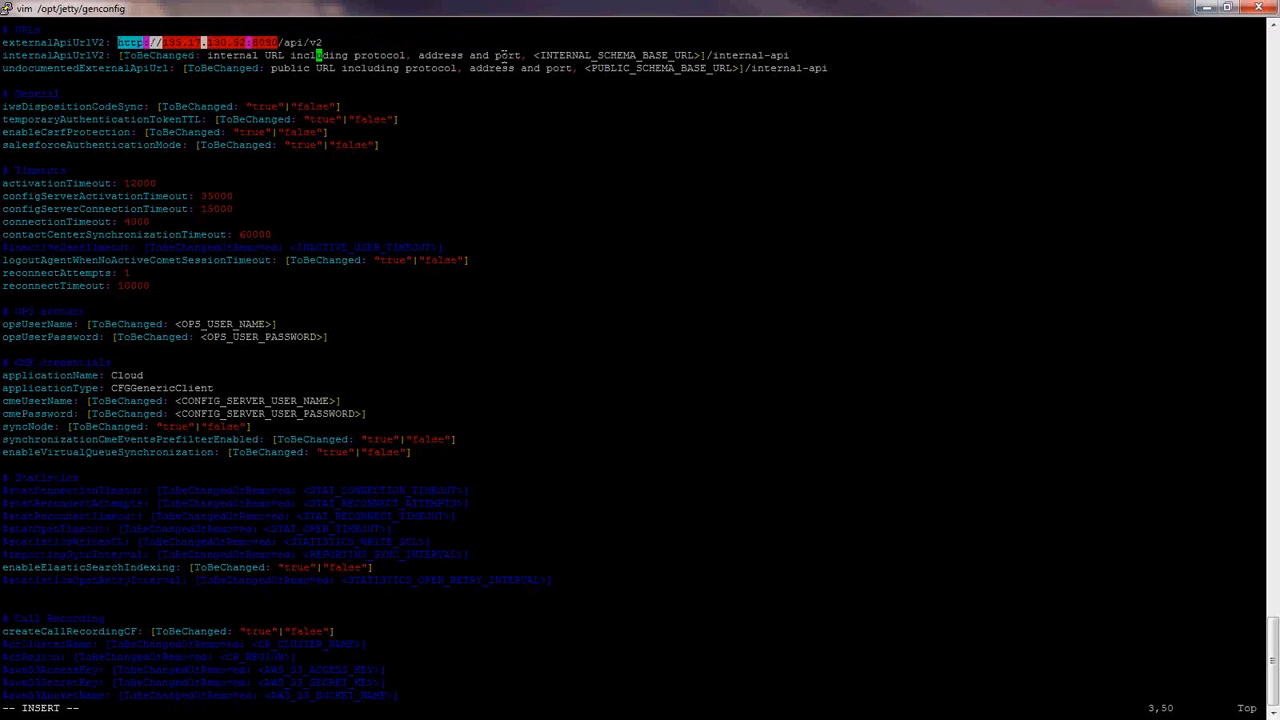
key(Right)
key(Right)
key(Right)
key(Right)
key(Right)
key(Right)
key(Right)
key(Right)
key(Right)
key(Right)
key(Right)
key(Right)
key(Right)
key(Right)
key(Right)
key(Right)
key(Right)
key(Right)
key(Right)
key(Right)
key(Right)
key(Right)
key(Right)
key(Right)
key(Right)
key(Right)
key(Right)
key(Right)
key(Right)
key(Right)
key(Right)
key(Right)
key(Right)
key(Right)
key(Right)
key(Right)
key(Right)
key(Right)
key(Right)
key(Right)
key(Left)
key(Left)
key(BackSpace)
key(BackSpace)
key(BackSpace)
key(BackSpace)
key(BackSpace)
key(BackSpace)
key(BackSpace)
key(BackSpace)
key(BackSpace)
key(BackSpace)
key(BackSpace)
key(BackSpace)
key(BackSpace)
key(BackSpace)
key(BackSpace)
key(BackSpace)
key(BackSpace)
key(BackSpace)
key(BackSpace)
key(BackSpace)
key(BackSpace)
key(BackSpace)
key(BackSpace)
key(BackSpace)
key(BackSpace)
key(BackSpace)
key(BackSpace)
key(BackSpace)
key(BackSpace)
key(BackSpace)
key(BackSpace)
key(BackSpace)
key(BackSpace)
key(BackSpace)
key(BackSpace)
key(BackSpace)
key(BackSpace)
key(BackSpace)
key(BackSpace)
key(BackSpace)
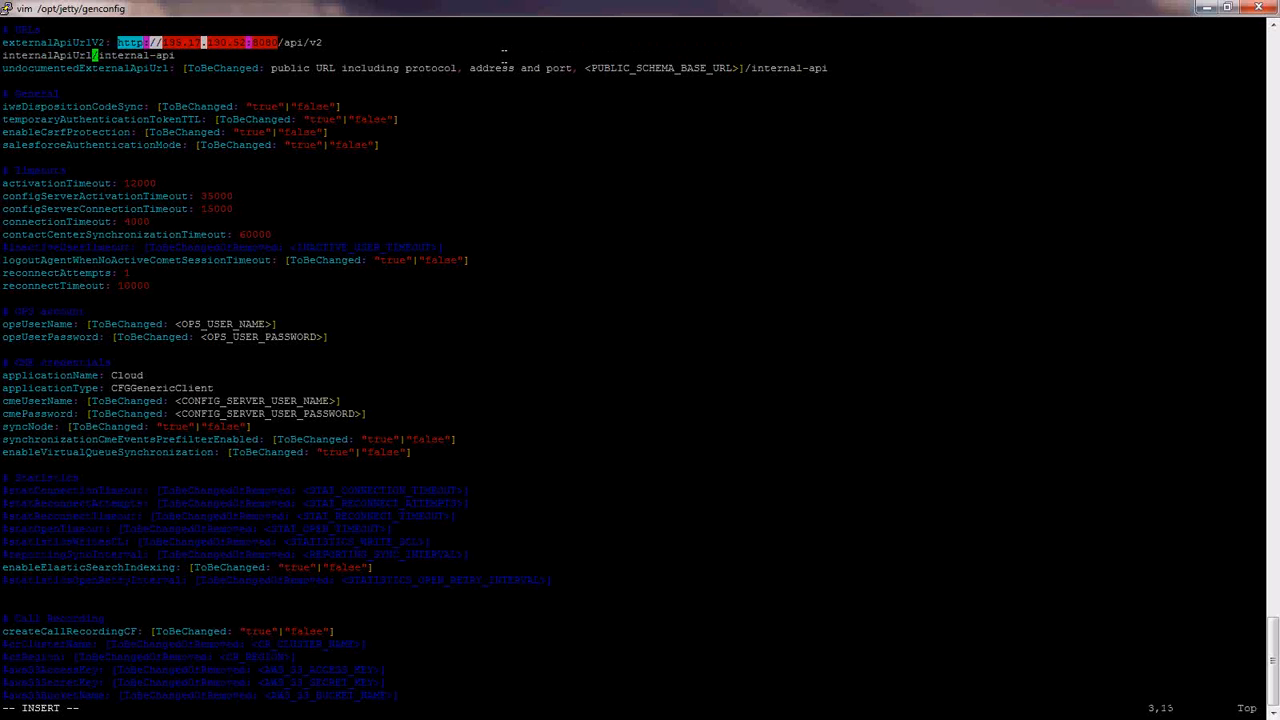
text(V2:)
right_click(504, 55)
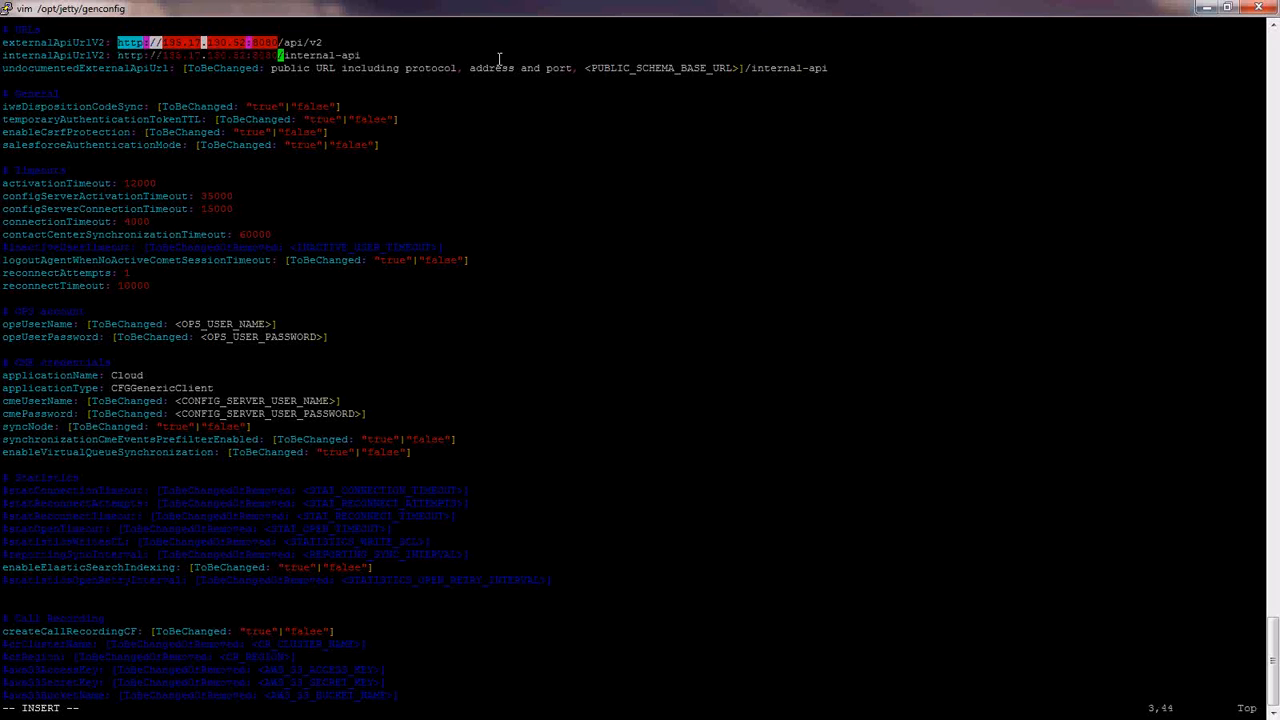
key(Down)
key(Right)
key(Right)
key(Right)
key(Right)
key(Right)
key(Right)
key(Right)
key(Right)
key(Right)
key(Right)
key(Right)
key(Right)
key(Right)
key(Right)
key(Right)
key(Right)
key(Right)
key(Right)
key(Right)
key(Right)
key(Right)
key(Right)
key(BackSpace)
key(BackSpace)
key(BackSpace)
key(BackSpace)
key(BackSpace)
key(BackSpace)
key(BackSpace)
key(BackSpace)
key(BackSpace)
key(BackSpace)
key(BackSpace)
key(BackSpace)
key(BackSpace)
key(BackSpace)
key(BackSpace)
key(BackSpace)
key(BackSpace)
key(BackSpace)
key(BackSpace)
key(BackSpace)
key(BackSpace)
key(BackSpace)
key(BackSpace)
key(BackSpace)
key(BackSpace)
key(BackSpace)
key(BackSpace)
key(BackSpace)
key(BackSpace)
key(BackSpace)
key(BackSpace)
key(BackSpace)
key(BackSpace)
key(BackSpace)
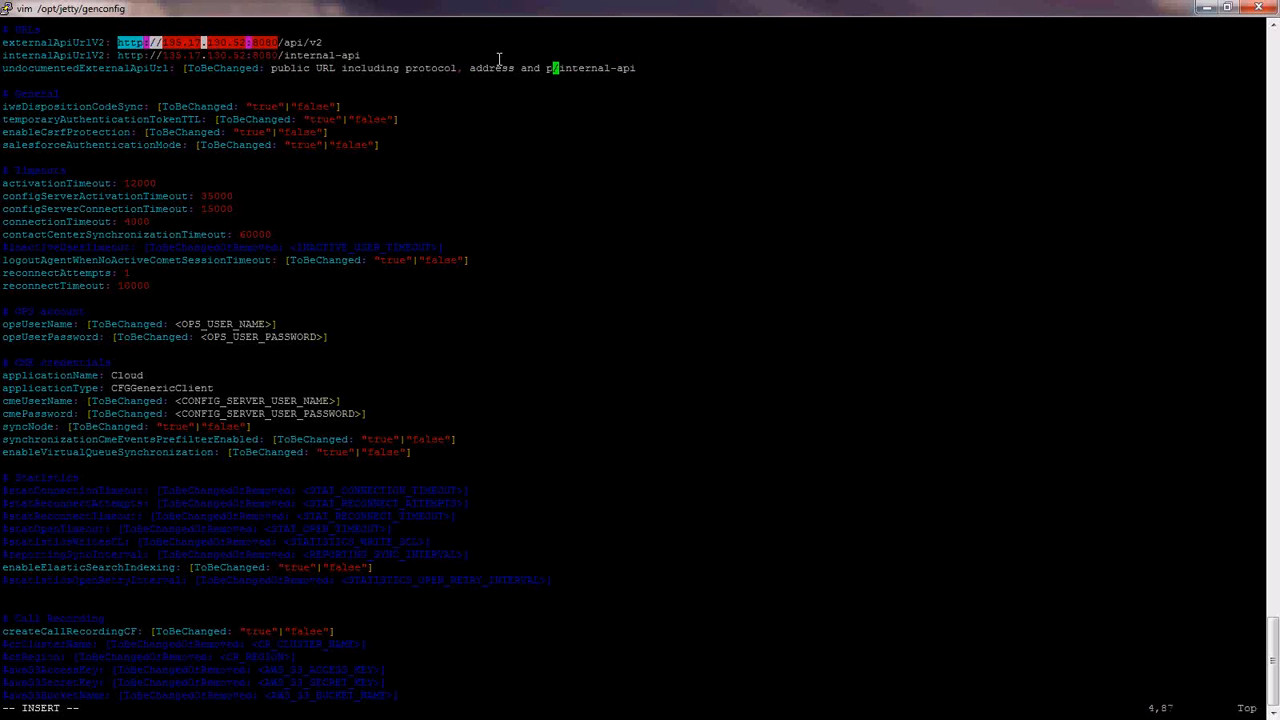
key(BackSpace)
key(BackSpace)
key(BackSpace)
key(BackSpace)
key(BackSpace)
key(BackSpace)
key(BackSpace)
key(BackSpace)
key(BackSpace)
key(BackSpace)
key(BackSpace)
key(BackSpace)
key(BackSpace)
key(BackSpace)
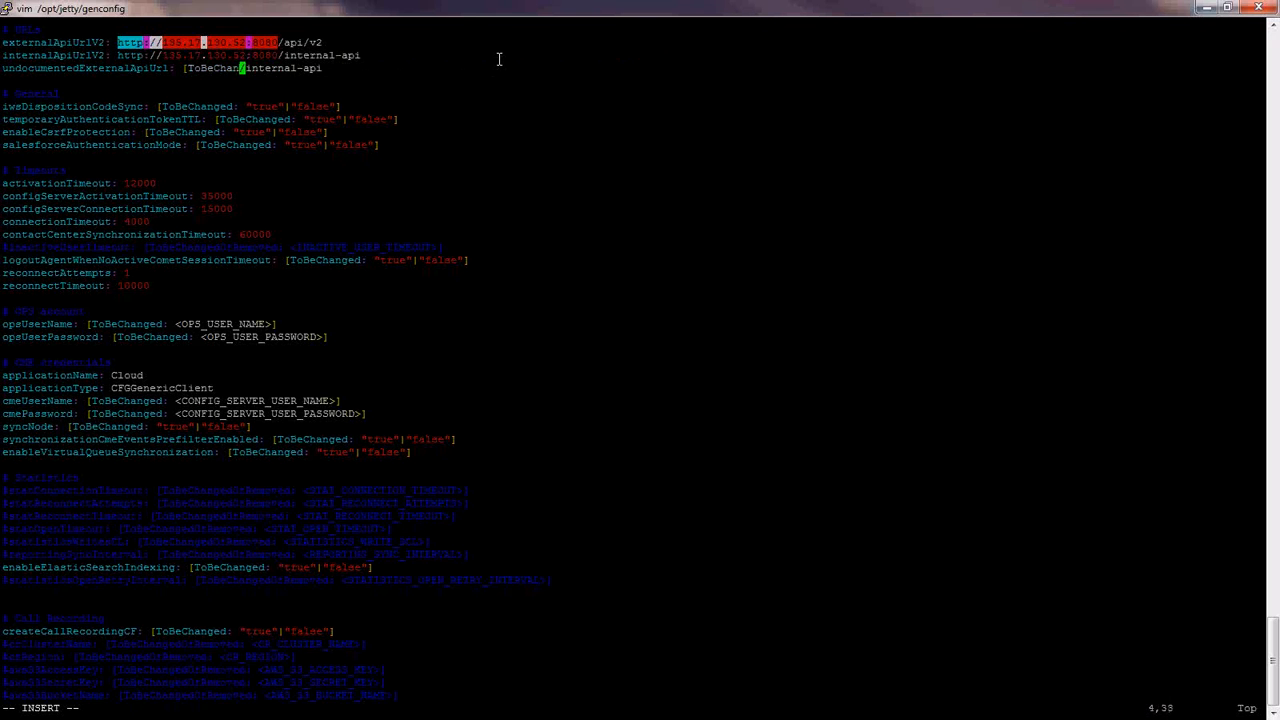
right_click(499, 59)
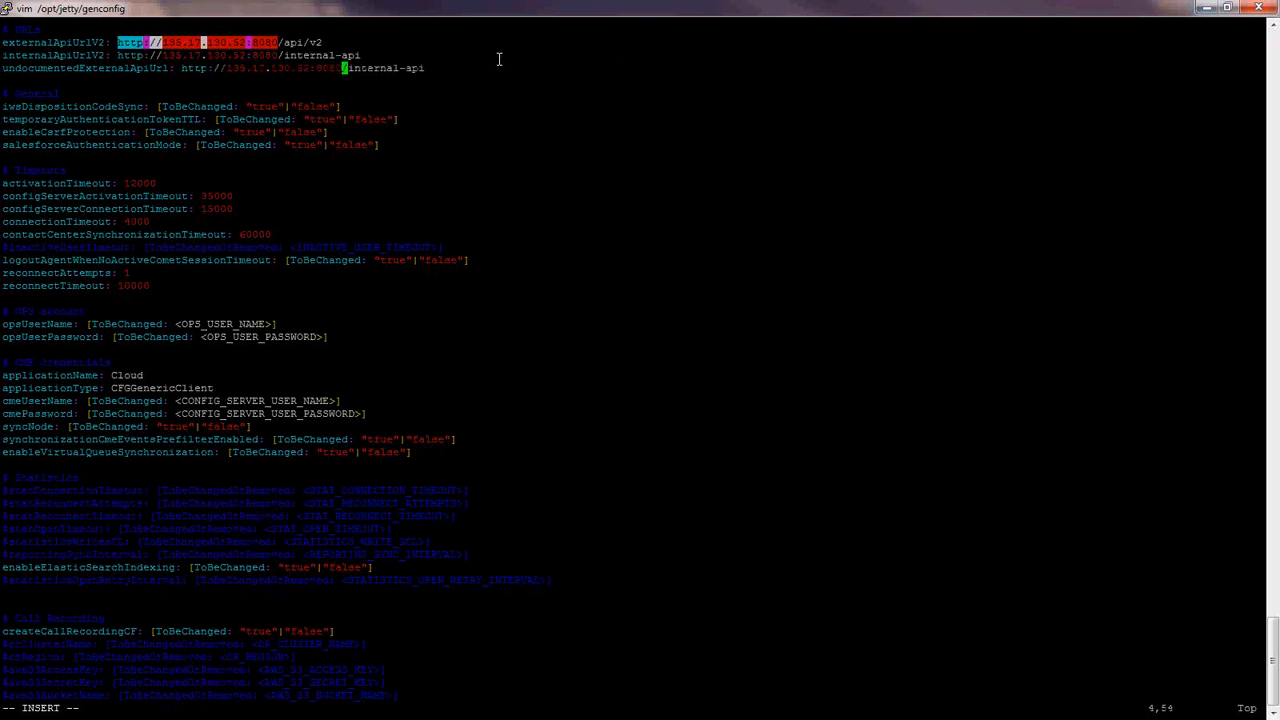
key(Down)
key(Down)
key(Down)
- Set iwsDispositionCodeSync to false and the token TTL to 360
key(BackSpace)
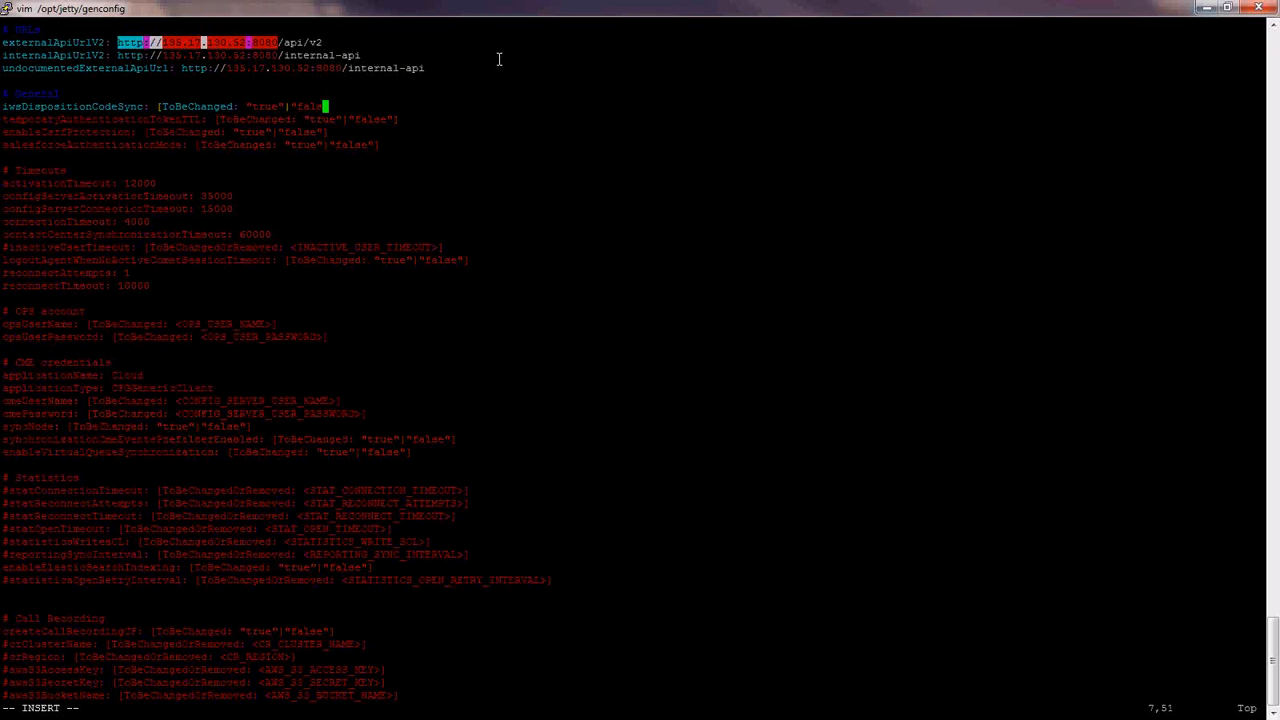
key(BackSpace)
key(BackSpace)
key(BackSpace)
key(BackSpace)
key(BackSpace)
key(BackSpace)
key(BackSpace)
key(BackSpace)
key(BackSpace)
key(BackSpace)
key(BackSpace)
key(BackSpace)
key(BackSpace)
key(BackSpace)
key(BackSpace)
key(BackSpace)
key(BackSpace)
key(BackSpace)
key(BackSpace)
key(BackSpace)
text(false)
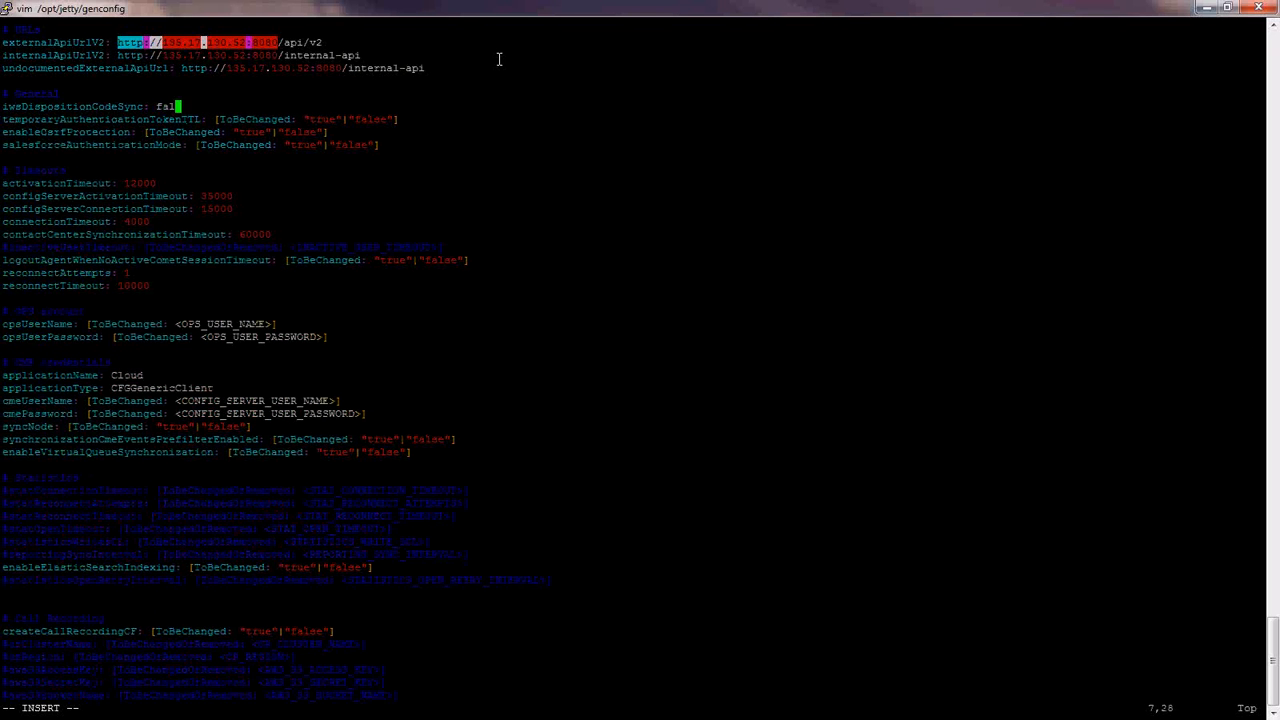
key(Down)
key(End)
key(BackSpace)
key(BackSpace)
key(BackSpace)
key(BackSpace)
key(BackSpace)
key(BackSpace)
key(BackSpace)
key(BackSpace)
key(BackSpace)
key(BackSpace)
key(BackSpace)
key(BackSpace)
key(BackSpace)
key(BackSpace)
key(BackSpace)
key(BackSpace)
key(BackSpace)
key(BackSpace)
key(BackSpace)
key(BackSpace)
- Set enableCsrfProtection and salesforceAuthenticationMode to false
key(BackSpace)
key(BackSpace)
key(BackSpace)
key(BackSpace)
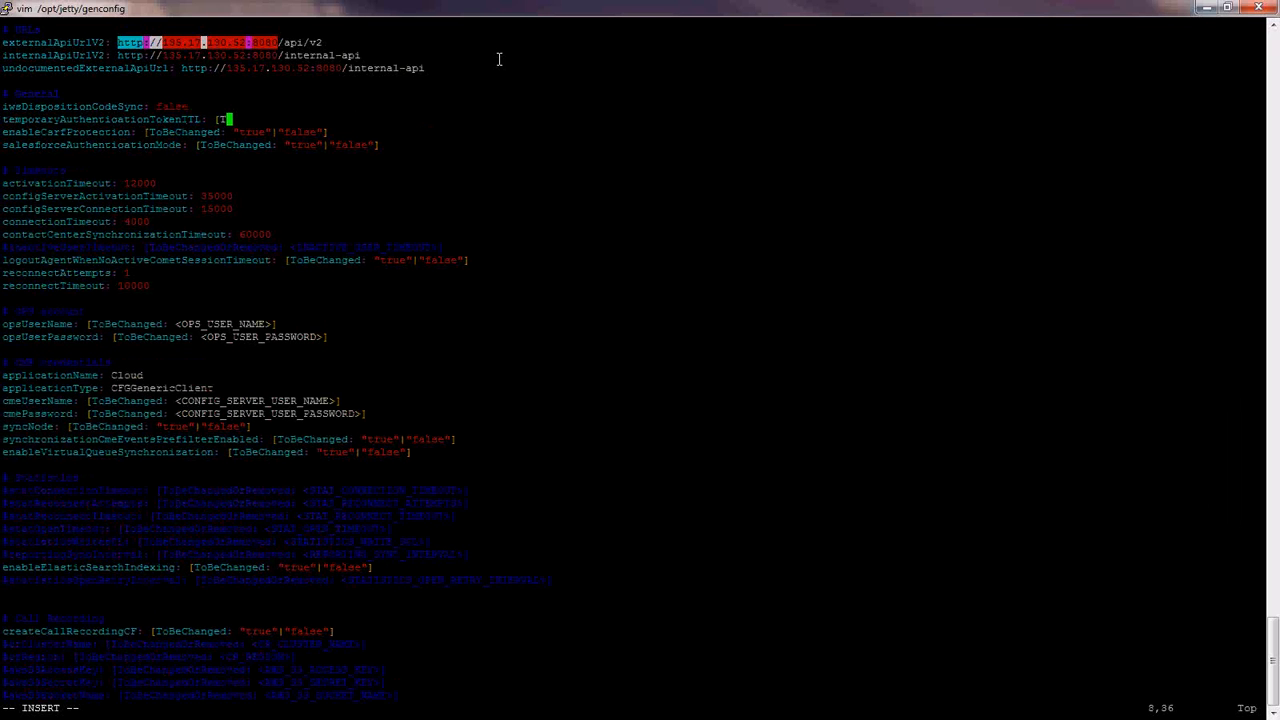
text(360)
key(Down)
key(Right)
key(Right)
key(Right)
key(Right)
key(Right)
key(Right)
key(Right)
key(Right)
key(Right)
key(Right)
key(Right)
key(Right)
key(Right)
key(Right)
key(BackSpace)
key(BackSpace)
key(BackSpace)
key(BackSpace)
key(BackSpace)
key(BackSpace)
key(BackSpace)
key(BackSpace)
key(BackSpace)
key(BackSpace)
key(BackSpace)
key(BackSpace)
key(BackSpace)
key(BackSpace)
key(BackSpace)
key(BackSpace)
key(BackSpace)
key(BackSpace)
key(BackSpace)
key(BackSpace)
key(BackSpace)
key(BackSpace)
key(BackSpace)
key(BackSpace)
key(BackSpace)
key(BackSpace)
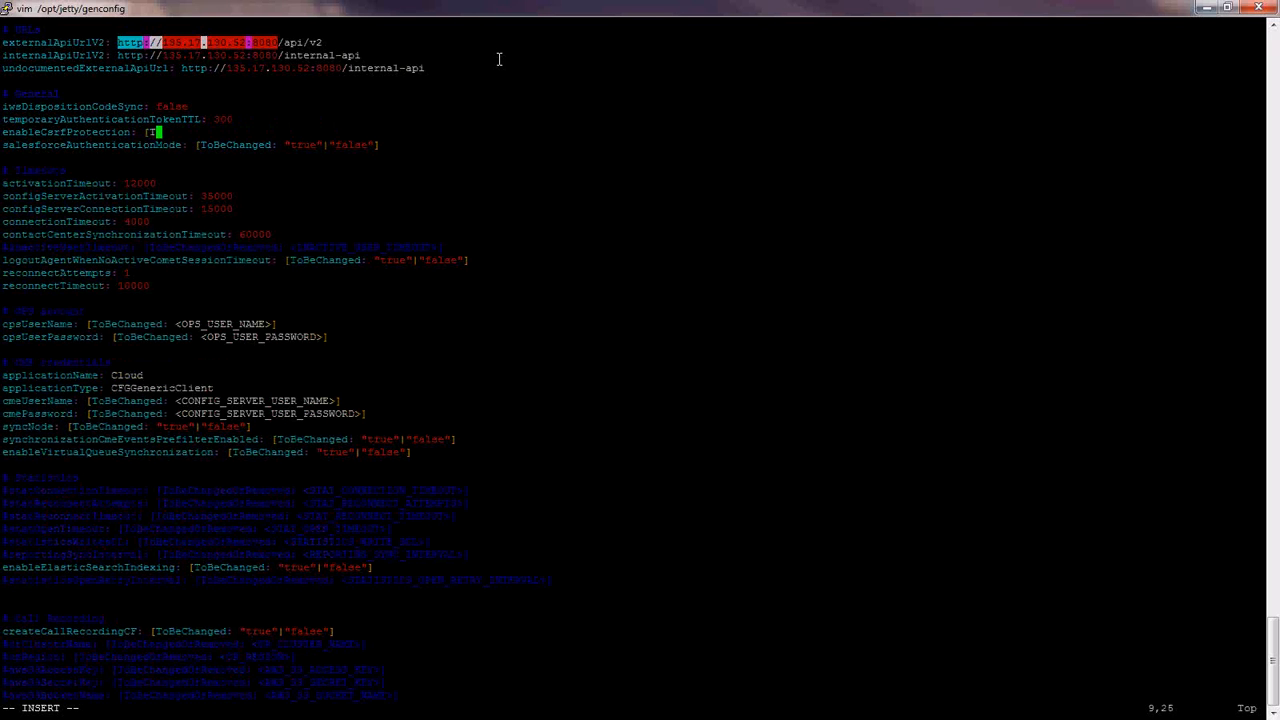
text(false)
key(Down)
key(End)
key(BackSpace)
key(BackSpace)
key(BackSpace)
key(BackSpace)
key(BackSpace)
key(BackSpace)
key(BackSpace)
key(BackSpace)
key(BackSpace)
key(BackSpace)
key(BackSpace)
key(BackSpace)
key(BackSpace)
key(BackSpace)
key(BackSpace)
key(BackSpace)
key(BackSpace)
key(BackSpace)
key(BackSpace)
key(BackSpace)
key(BackSpace)
key(BackSpace)
key(BackSpace)
key(BackSpace)
key(BackSpace)
key(BackSpace)
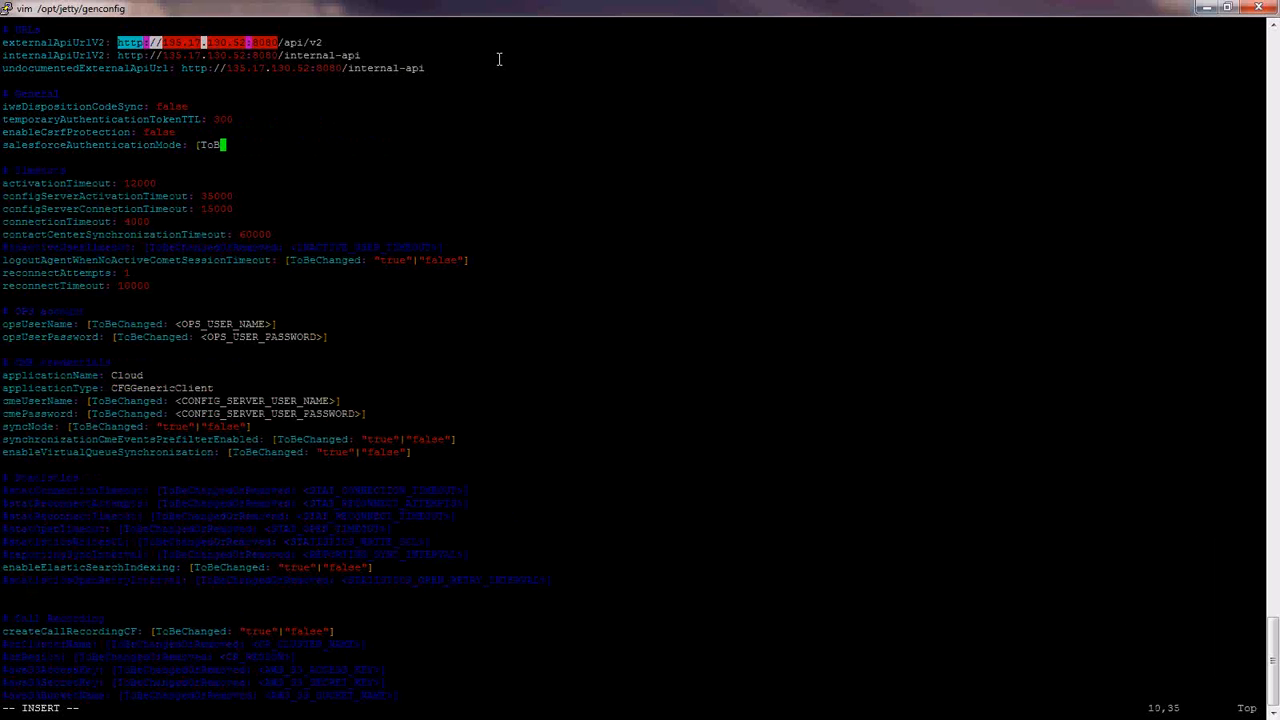
- Set the logout timeout to 300
key(BackSpace)
key(BackSpace)
key(BackSpace)
key(BackSpace)
text(false)
key(Down)
key(Down)
key(Down)
key(Down)
key(Down)
key(Down)
key(Down)
key(Down)
key(Down)
key(End)
key(BackSpace)
key(BackSpace)
key(BackSpace)
key(BackSpace)
key(BackSpace)
key(BackSpace)
key(BackSpace)
key(BackSpace)
key(BackSpace)
key(BackSpace)
key(BackSpace)
key(BackSpace)
key(BackSpace)
key(BackSpace)
key(BackSpace)
key(BackSpace)
key(BackSpace)
key(BackSpace)
key(BackSpace)
key(BackSpace)
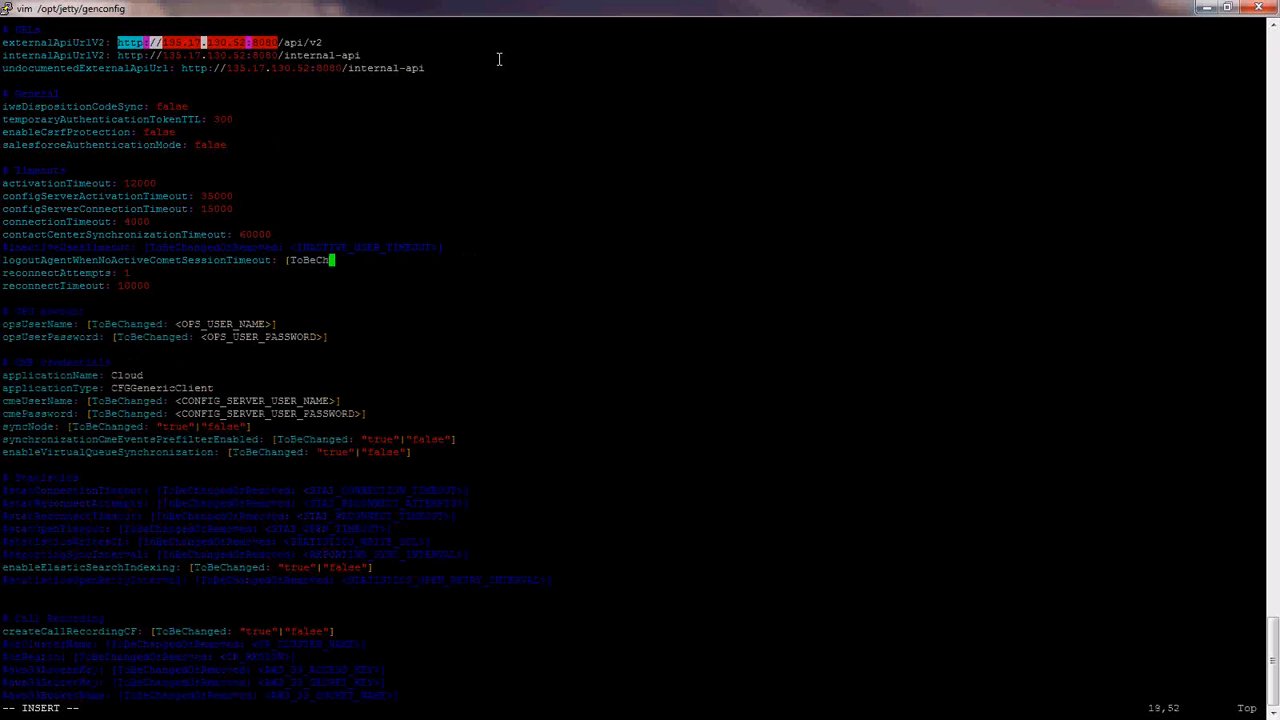
key(BackSpace)
key(BackSpace)
key(BackSpace)
key(BackSpace)
key(BackSpace)
key(BackSpace)
key(BackSpace)
text(300)
key(Down)
key(Down)
key(Down)
key(Down)
key(Down)
- Set opsUserName to 'ops' and replace the OPS password placeholder with the account password
key(BackSpace)
key(BackSpace)
key(BackSpace)
key(BackSpace)
key(BackSpace)
key(BackSpace)
key(BackSpace)
key(BackSpace)
key(BackSpace)
key(BackSpace)
key(BackSpace)
key(BackSpace)
key(BackSpace)
key(BackSpace)
key(BackSpace)
key(BackSpace)
key(BackSpace)
key(BackSpace)
key(BackSpace)
key(BackSpace)
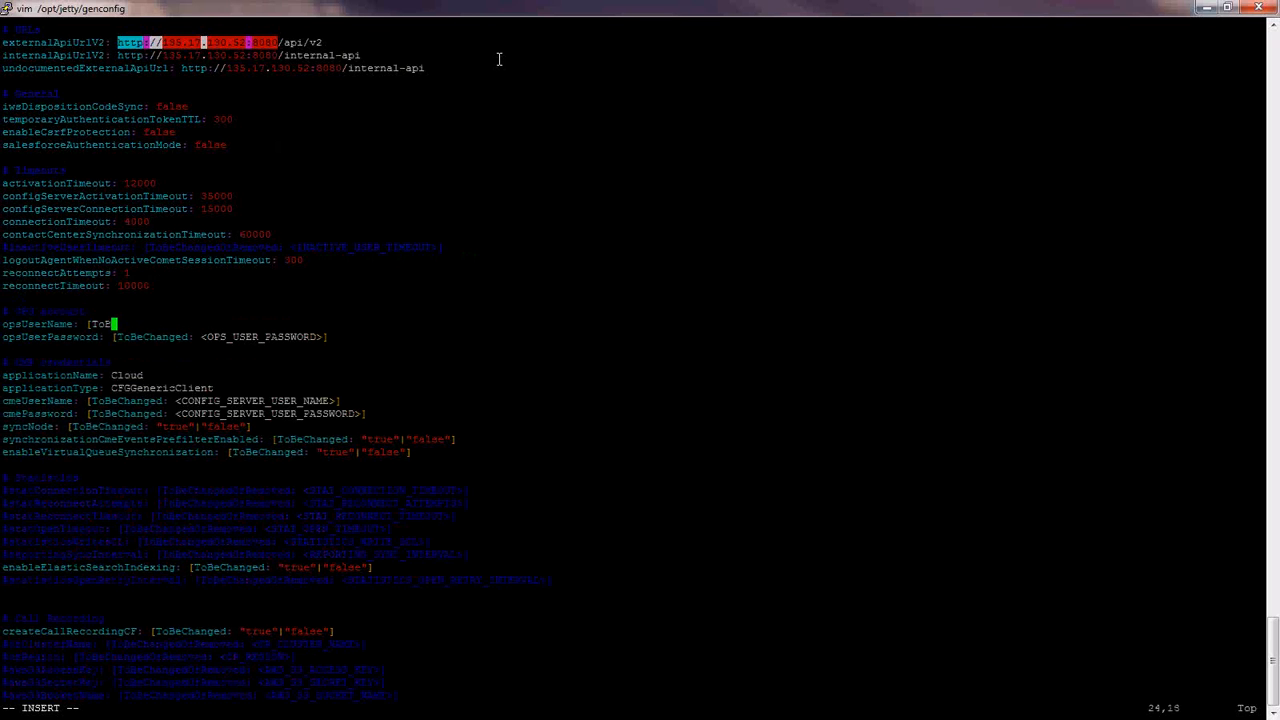
key(BackSpace)
key(BackSpace)
key(BackSpace)
key(BackSpace)
text(ops)
key(Down)
key(End)
key(Left)
key(BackSpace)
key(BackSpace)
key(BackSpace)
key(BackSpace)
key(BackSpace)
key(BackSpace)
key(BackSpace)
key(BackSpace)
key(BackSpace)
key(BackSpace)
key(BackSpace)
key(BackSpace)
key(BackSpace)
key(BackSpace)
key(BackSpace)
key(BackSpace)
key(BackSpace)
key(BackSpace)
key(BackSpace)
key(BackSpace)
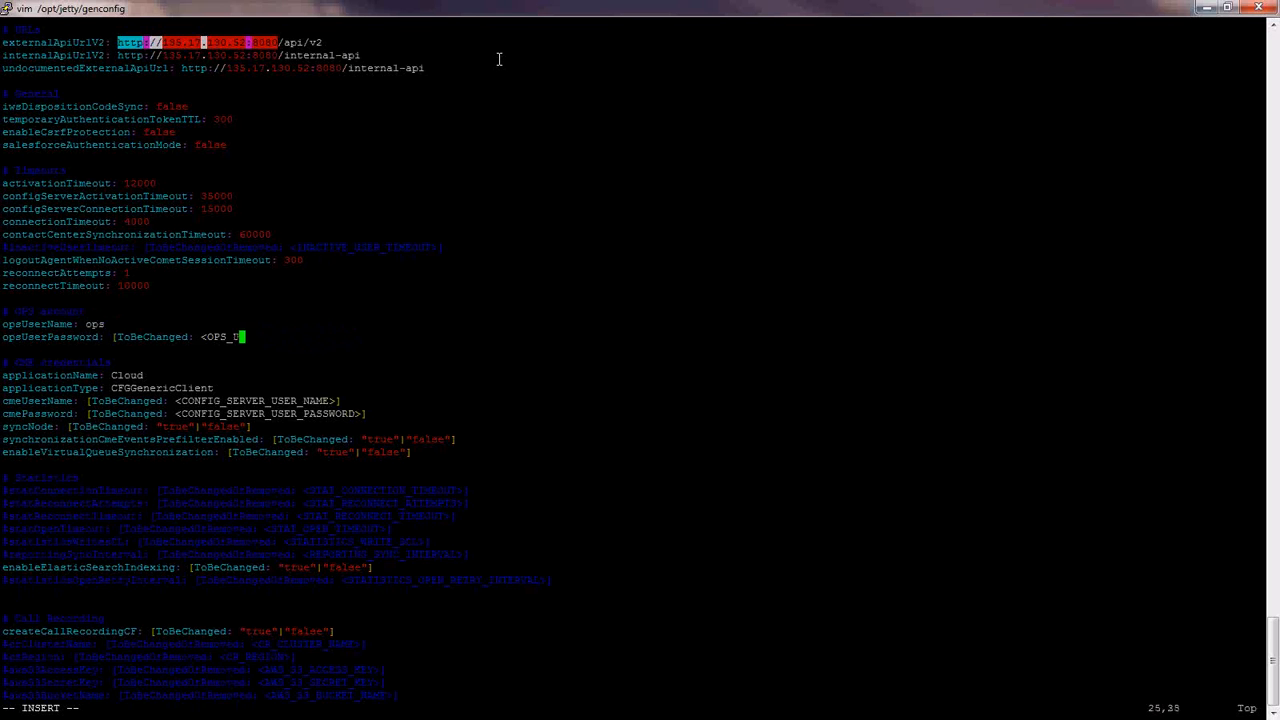
key(BackSpace)
key(BackSpace)
key(BackSpace)
key(BackSpace)
text(ops)
- Replace applicationName 'Cloud' with 'WWEWS_Node'
key(Down)
key(Down)
key(Down)
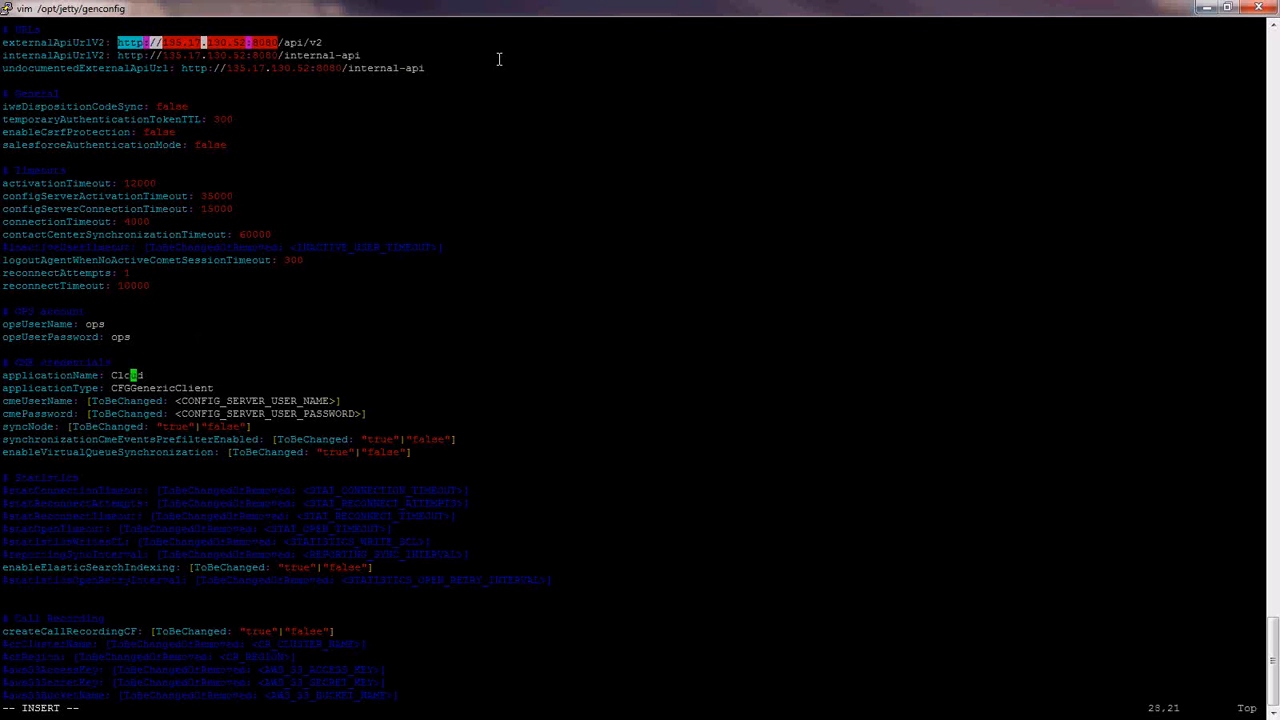
key(Right)
key(Right)
key(BackSpace)
key(BackSpace)
key(BackSpace)
key(BackSpace)
key(BackSpace)
text(WWEWS_Node)
key(Down)
key(Down)
- Set cmeUserName to 'default' and enter the CME password
key(End)
key(BackSpace)
key(BackSpace)
key(BackSpace)
key(BackSpace)
key(BackSpace)
key(BackSpace)
key(BackSpace)
key(BackSpace)
key(BackSpace)
key(BackSpace)
key(BackSpace)
key(BackSpace)
key(BackSpace)
key(BackSpace)
key(BackSpace)
key(BackSpace)
key(BackSpace)
key(BackSpace)
key(BackSpace)
key(BackSpace)
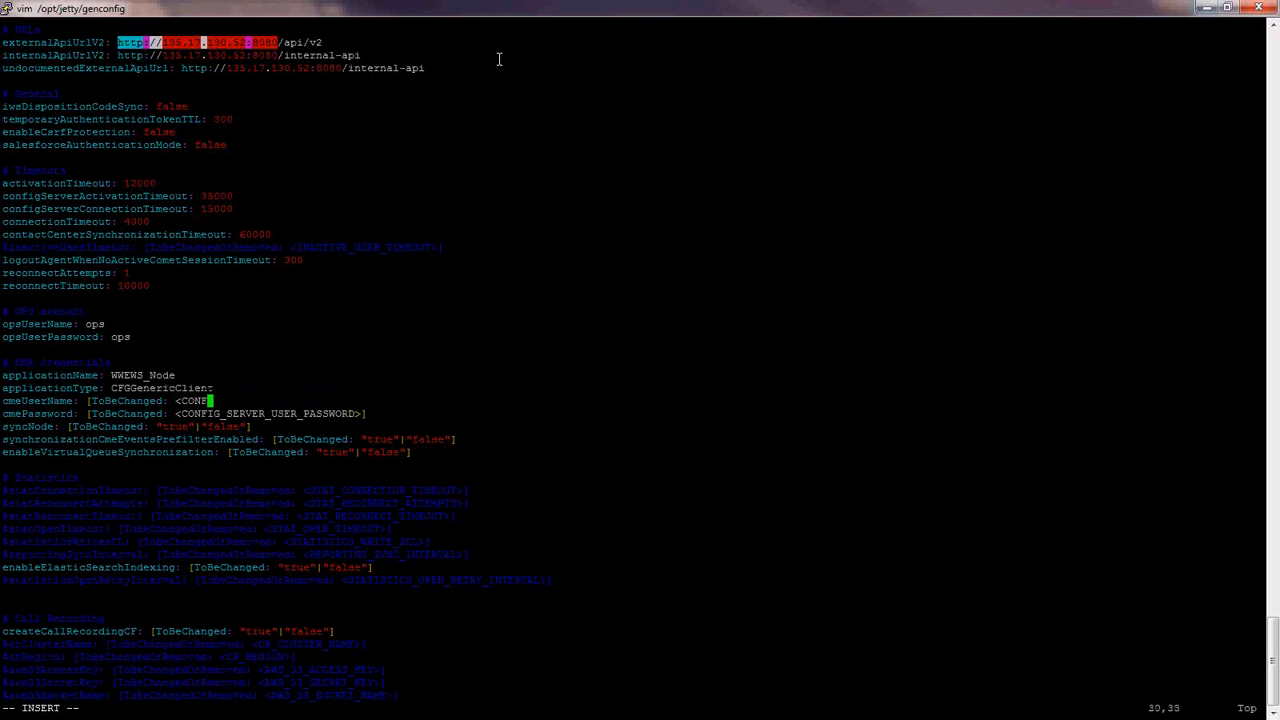
key(BackSpace)
key(BackSpace)
key(BackSpace)
key(BackSpace)
key(BackSpace)
key(BackSpace)
key(BackSpace)
key(BackSpace)
key(BackSpace)
key(BackSpace)
key(BackSpace)
key(BackSpace)
key(BackSpace)
key(BackSpace)
key(BackSpace)
key(BackSpace)
key(BackSpace)
key(BackSpace)
key(BackSpace)
key(BackSpace)
text(default)
key(Down)
key(End)
key(BackSpace)
key(BackSpace)
key(BackSpace)
key(BackSpace)
key(BackSpace)
key(BackSpace)
key(BackSpace)
key(BackSpace)
key(BackSpace)
key(BackSpace)
key(BackSpace)
key(BackSpace)
key(BackSpace)
key(BackSpace)
key(BackSpace)
key(BackSpace)
key(BackSpace)
key(BackSpace)
key(BackSpace)
key(BackSpace)
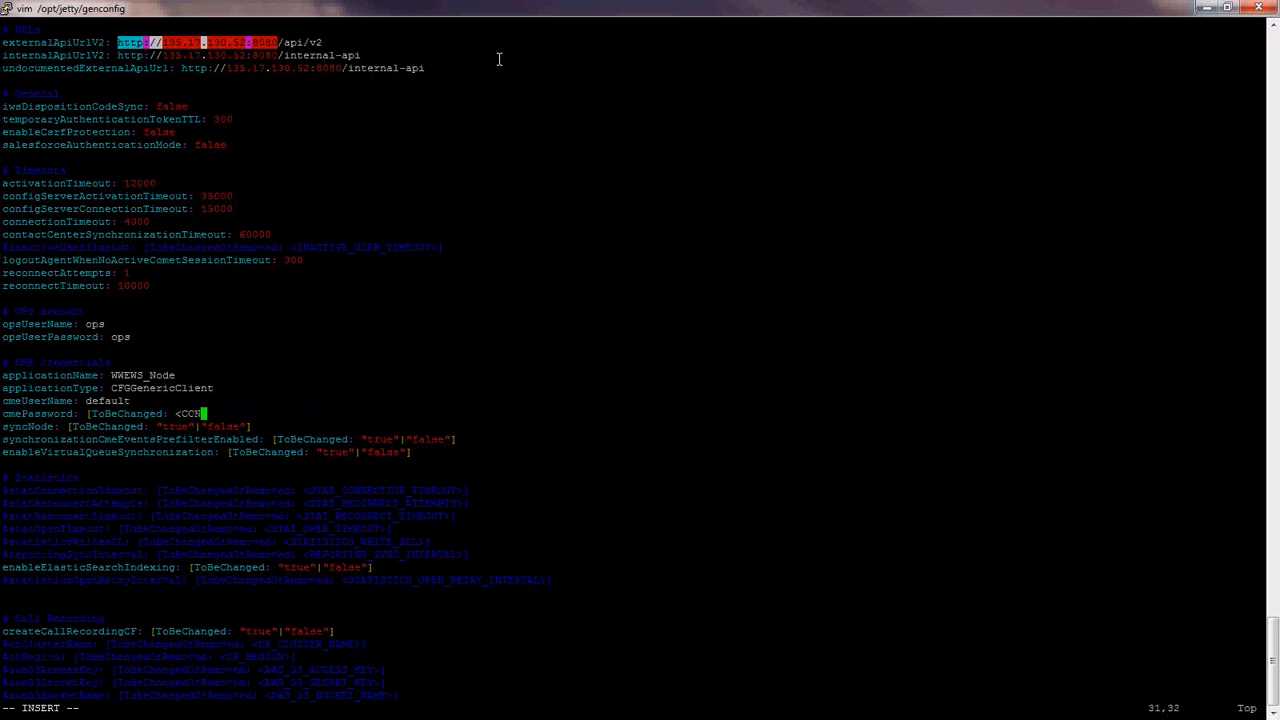
- Set syncNode to true
key(BackSpace)
key(BackSpace)
key(BackSpace)
key(BackSpace)
key(BackSpace)
key(BackSpace)
key(BackSpace)
key(BackSpace)
key(BackSpace)
key(BackSpace)
key(BackSpace)
key(BackSpace)
key(BackSpace)
key(BackSpace)
key(BackSpace)
key(BackSpace)
key(BackSpace)
key(BackSpace)
text(password)
key(Down)
key(End)
key(BackSpace)
key(BackSpace)
key(BackSpace)
key(BackSpace)
key(BackSpace)
key(BackSpace)
key(BackSpace)
key(BackSpace)
key(BackSpace)
key(BackSpace)
key(BackSpace)
key(BackSpace)
key(BackSpace)
key(BackSpace)
key(BackSpace)
key(BackSpace)
key(BackSpace)
key(BackSpace)
key(BackSpace)
key(BackSpace)
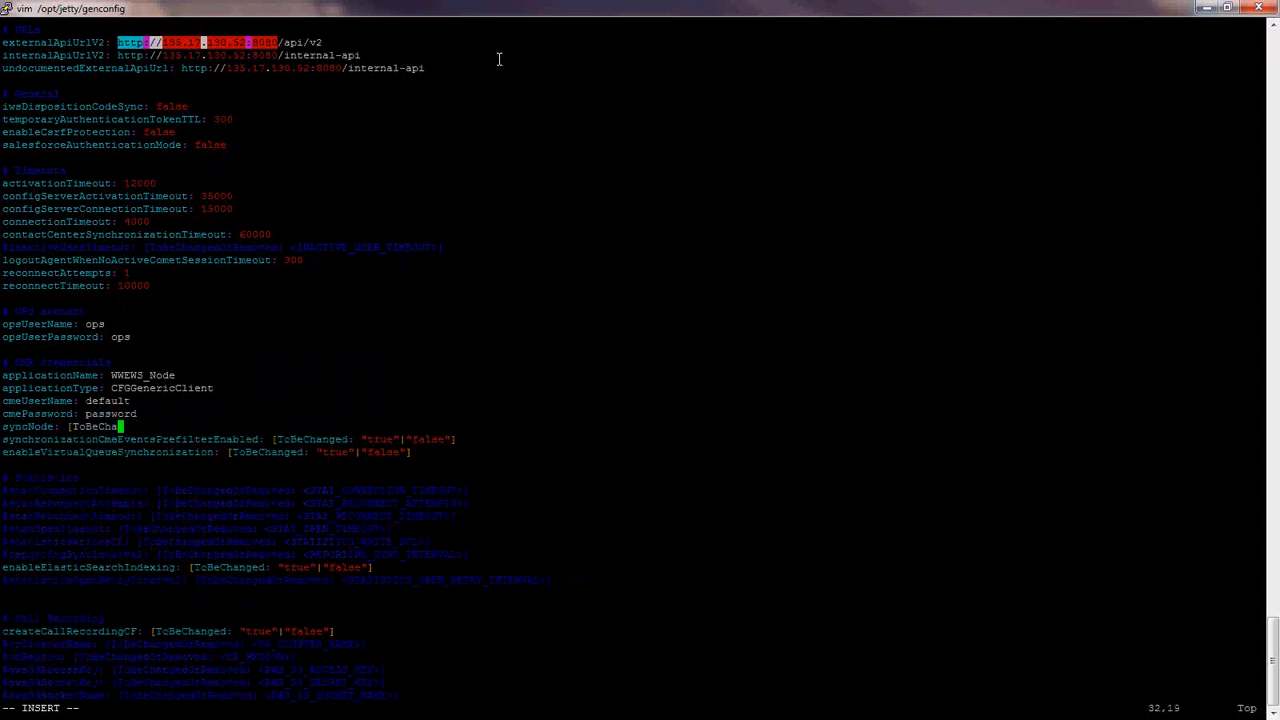
- Set the prefilter and virtual queue synchronization flags to false
key(BackSpace)
key(BackSpace)
key(BackSpace)
key(BackSpace)
key(BackSpace)
key(BackSpace)
text(true)
key(Down)
key(End)
key(BackSpace)
key(BackSpace)
key(BackSpace)
key(BackSpace)
key(BackSpace)
key(BackSpace)
key(BackSpace)
key(BackSpace)
key(BackSpace)
key(BackSpace)
key(BackSpace)
key(BackSpace)
key(BackSpace)
key(BackSpace)
key(BackSpace)
key(BackSpace)
key(BackSpace)
key(BackSpace)
key(BackSpace)
key(BackSpace)
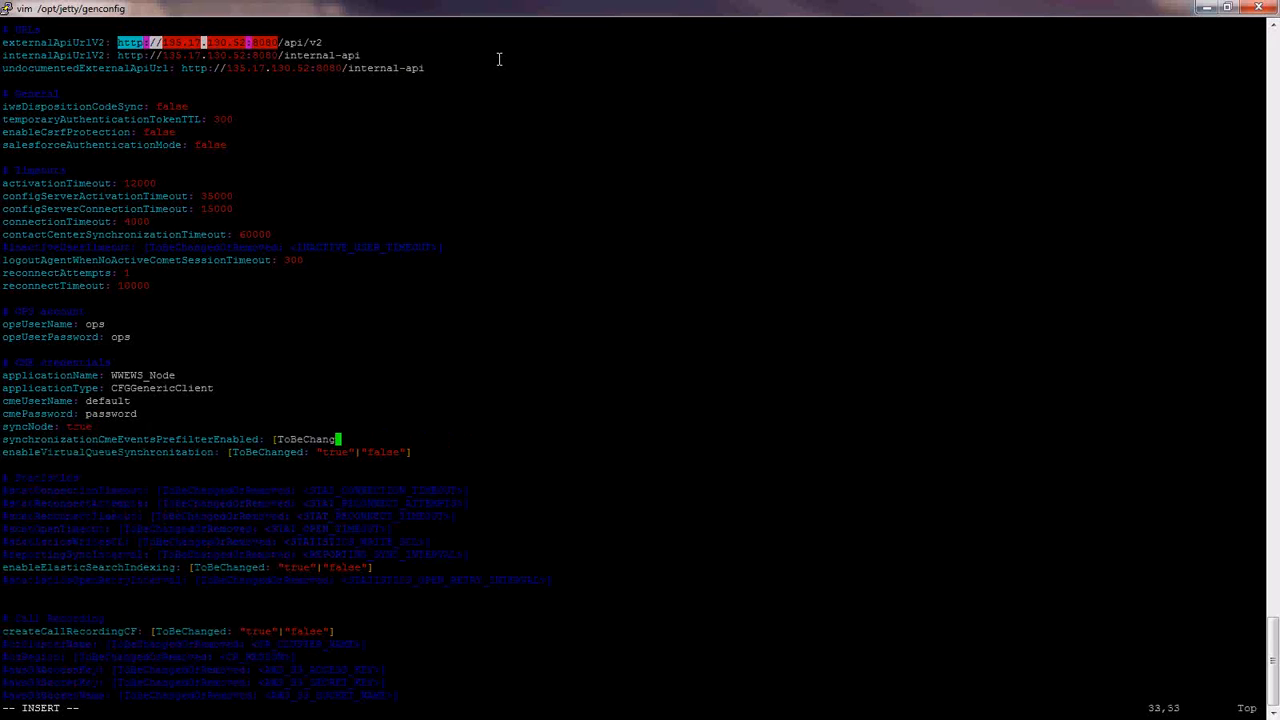
key(BackSpace)
key(BackSpace)
key(BackSpace)
key(BackSpace)
key(BackSpace)
key(BackSpace)
key(BackSpace)
key(BackSpace)
key(BackSpace)
text(false)
key(Down)
key(End)
key(BackSpace)
key(BackSpace)
key(BackSpace)
key(BackSpace)
key(BackSpace)
key(BackSpace)
key(BackSpace)
key(BackSpace)
key(BackSpace)
key(BackSpace)
key(BackSpace)
key(BackSpace)
key(BackSpace)
key(BackSpace)
key(BackSpace)
key(BackSpace)
key(BackSpace)
key(BackSpace)
key(BackSpace)
key(BackSpace)
key(BackSpace)
key(BackSpace)
key(BackSpace)
key(BackSpace)
key(BackSpace)
key(BackSpace)
key(BackSpace)
key(BackSpace)
key(BackSpace)
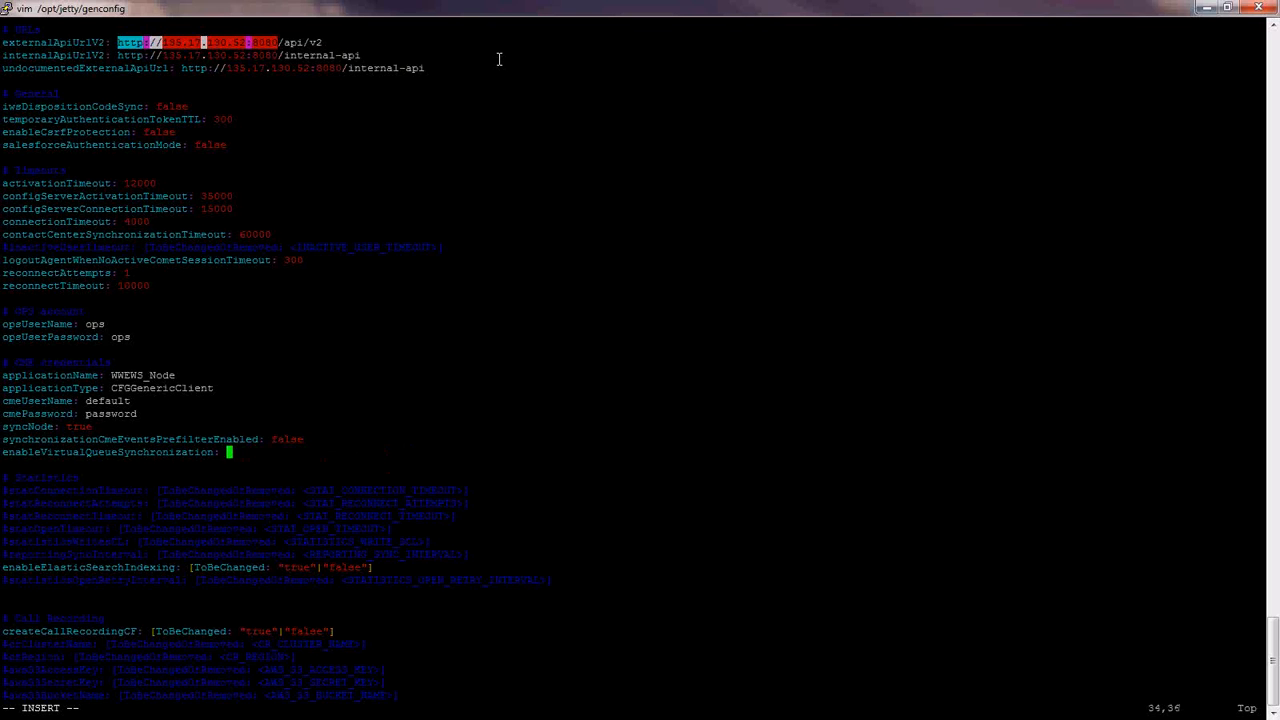
text(false)
- Clear the enableElasticSearchIndexing placeholder value
key(Return)
key(Down)
key(Down)
key(Down)
key(Down)
key(Down)
key(Down)
key(Down)
key(Down)
key(End)
key(BackSpace)
key(BackSpace)
key(BackSpace)
key(BackSpace)
key(BackSpace)
key(BackSpace)
key(BackSpace)
key(BackSpace)
key(BackSpace)
key(BackSpace)
key(BackSpace)
key(BackSpace)
key(BackSpace)
key(BackSpace)
key(BackSpace)
key(BackSpace)
key(BackSpace)
key(BackSpace)
key(BackSpace)
key(BackSpace)
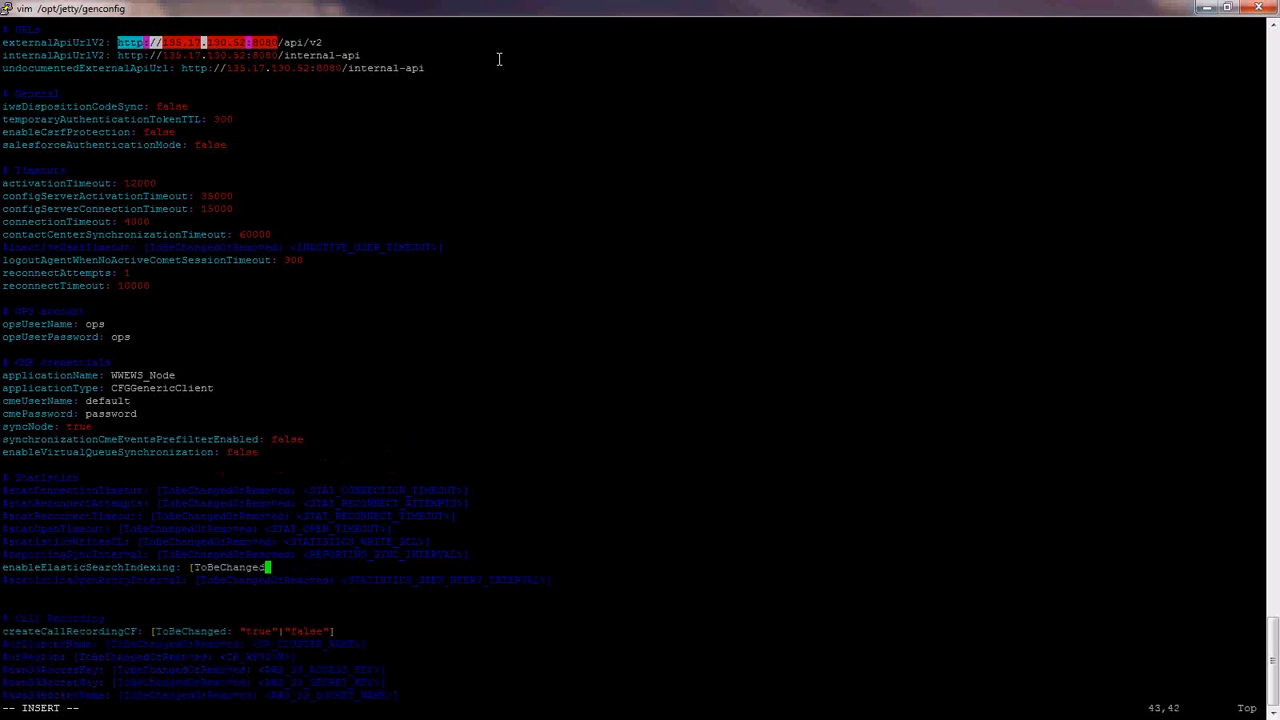
key(BackSpace)
key(BackSpace)
key(BackSpace)
key(BackSpace)
key(BackSpace)
key(BackSpace)
key(BackSpace)
key(BackSpace)
key(BackSpace)
- Set enableElasticSearchIndexing and createCallRecordingCF to true
text(true)
key(Down)
key(Down)
key(Down)
key(Down)
key(Down)
key(End)
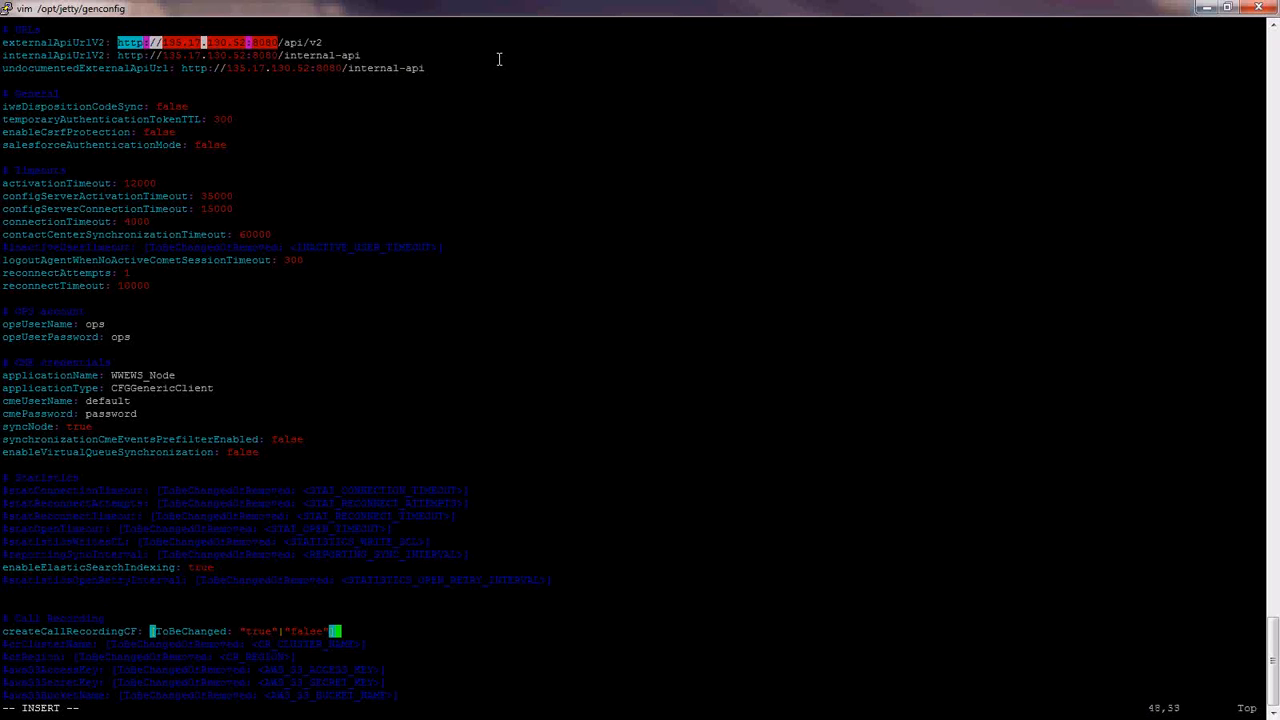
key(BackSpace)
key(BackSpace)
key(BackSpace)
key(BackSpace)
key(BackSpace)
key(BackSpace)
key(BackSpace)
key(BackSpace)
key(BackSpace)
key(BackSpace)
key(BackSpace)
key(BackSpace)
key(BackSpace)
key(BackSpace)
key(BackSpace)
key(BackSpace)
key(BackSpace)
key(BackSpace)
key(BackSpace)
key(BackSpace)
key(BackSpace)
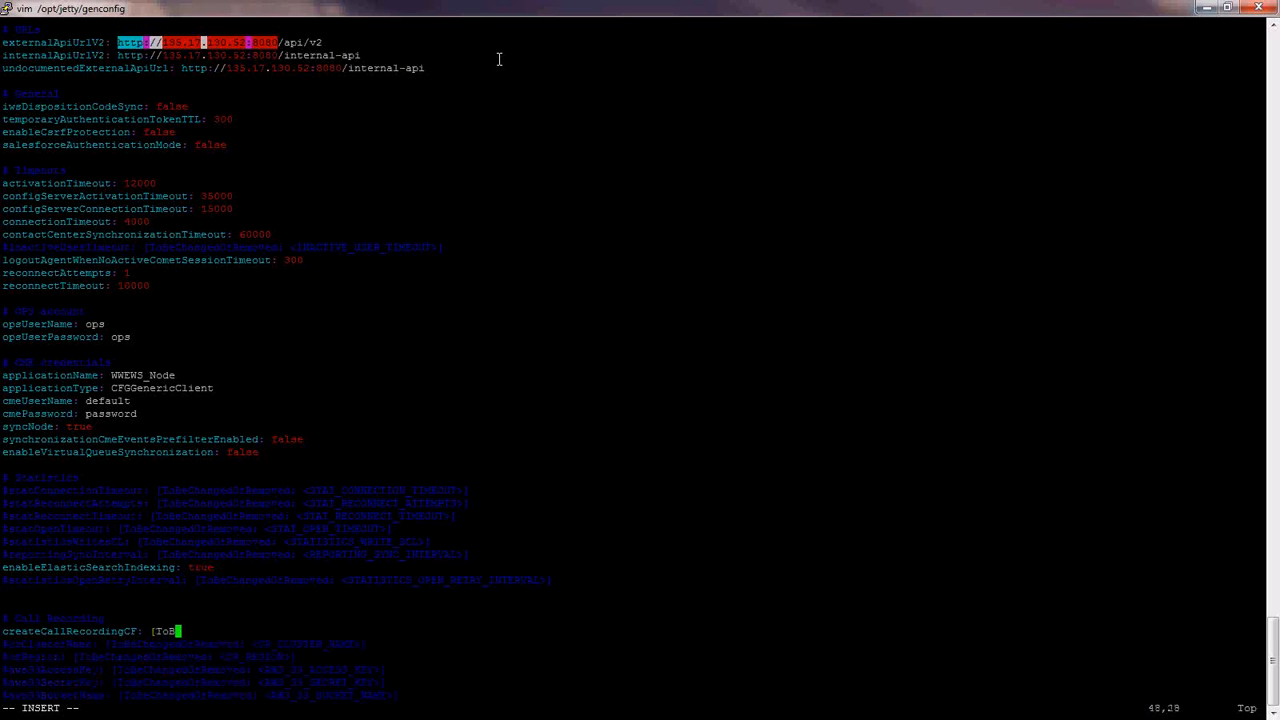
key(BackSpace)
text(true)
- Uncomment crClusterName and set it to 'AndyGIRVideo'
key(Down)
key(Home)
key(Delete)
key(End)
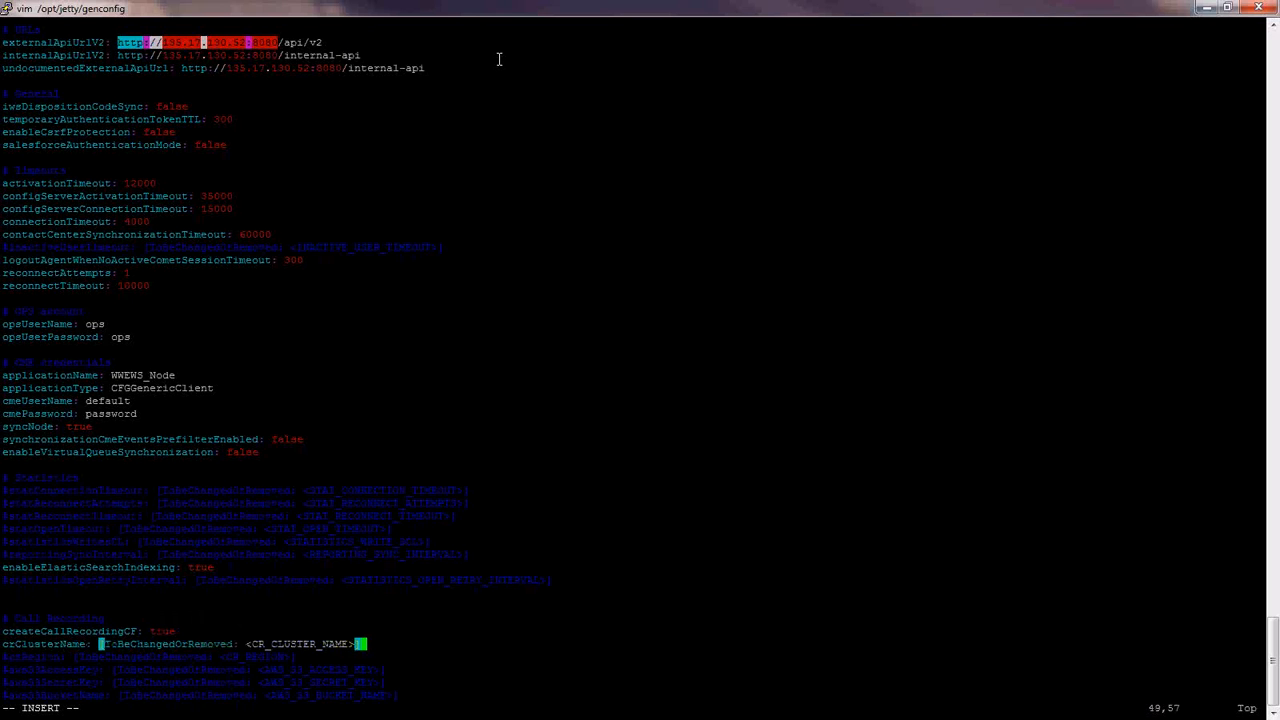
key(BackSpace)
key(BackSpace)
key(BackSpace)
key(BackSpace)
key(BackSpace)
key(BackSpace)
key(BackSpace)
key(BackSpace)
key(BackSpace)
key(BackSpace)
key(BackSpace)
key(BackSpace)
key(BackSpace)
key(BackSpace)
key(BackSpace)
key(BackSpace)
key(BackSpace)
key(BackSpace)
key(BackSpace)
key(BackSpace)
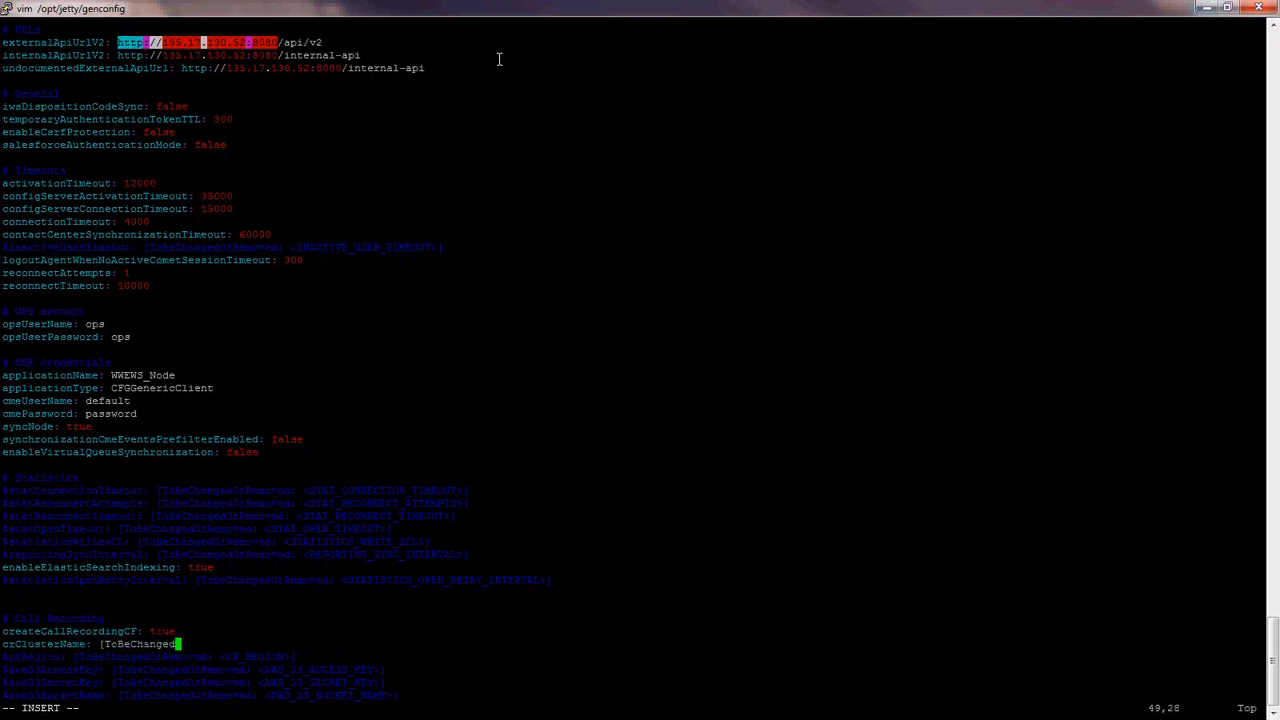
key(BackSpace)
key(BackSpace)
key(BackSpace)
key(BackSpace)
key(BackSpace)
key(BackSpace)
key(BackSpace)
key(BackSpace)
key(BackSpace)
key(BackSpace)
key(BackSpace)
key(BackSpace)
text(AndyGIRVideo)
- Uncomment crRegion and set it to US
key(Down)
key(Home)
key(Delete)
key(End)
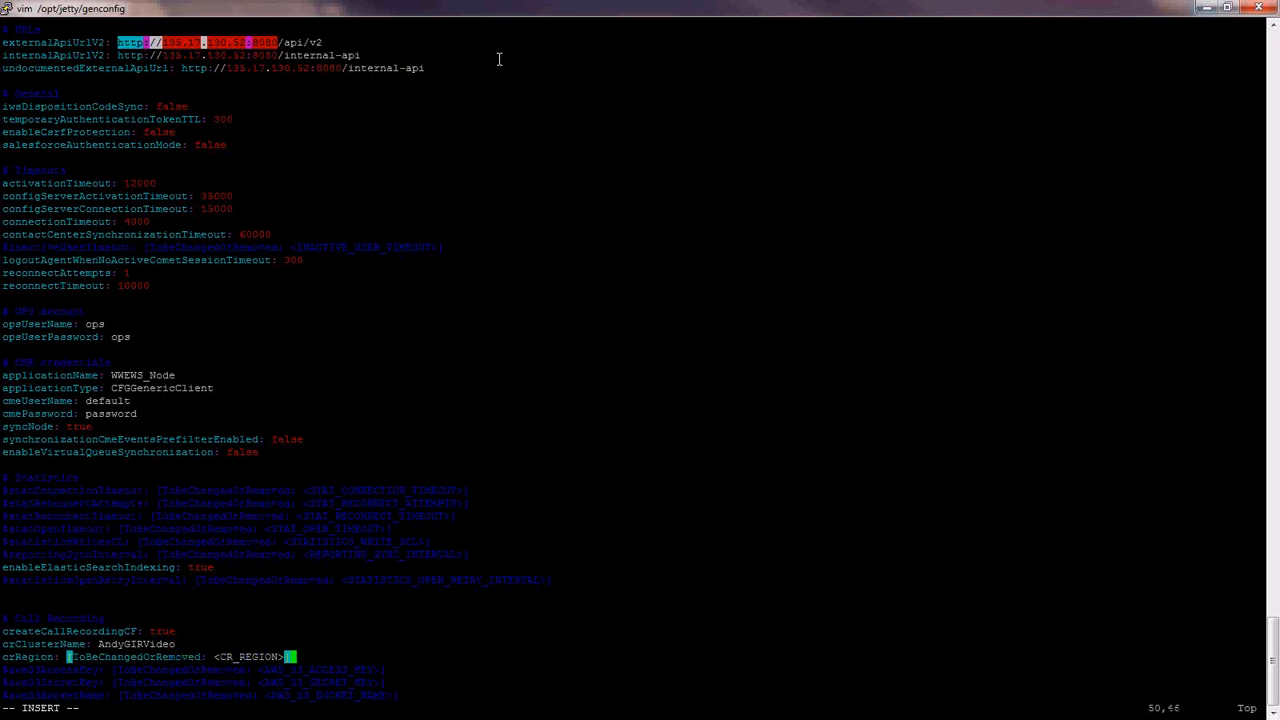
key(BackSpace)
key(BackSpace)
key(BackSpace)
key(BackSpace)
key(BackSpace)
key(BackSpace)
key(BackSpace)
key(BackSpace)
key(BackSpace)
key(BackSpace)
key(BackSpace)
key(BackSpace)
key(BackSpace)
key(BackSpace)
key(BackSpace)
key(BackSpace)
key(BackSpace)
key(BackSpace)
key(BackSpace)
key(BackSpace)
key(BackSpace)
key(BackSpace)
key(BackSpace)
key(BackSpace)
key(BackSpace)
key(BackSpace)
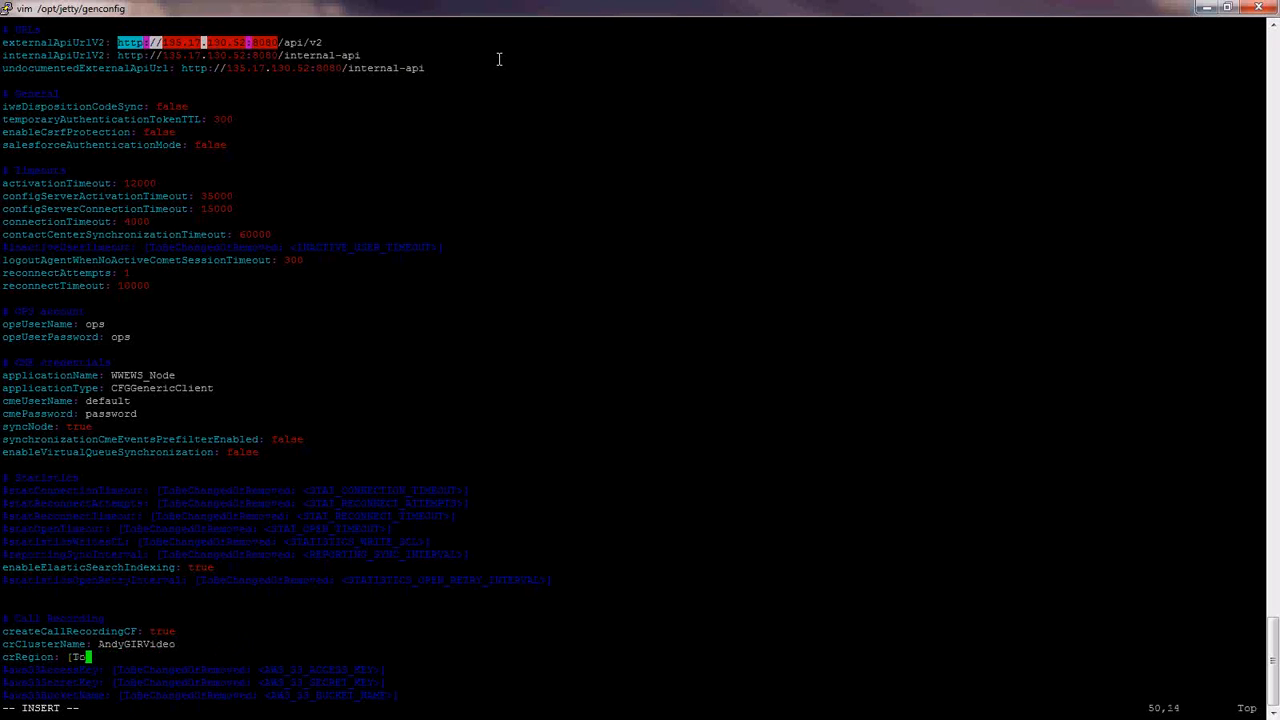
text(US)
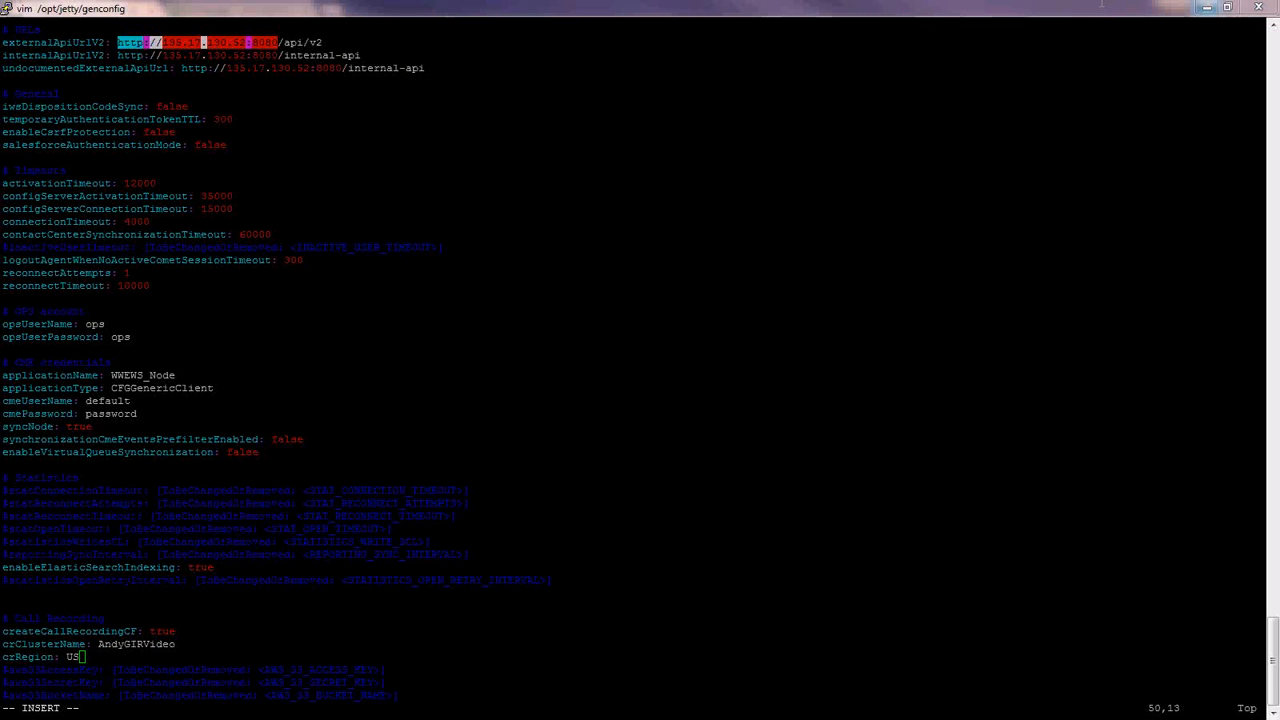
click(1137, 7)
key(Down)
key(Down)
key(Down)
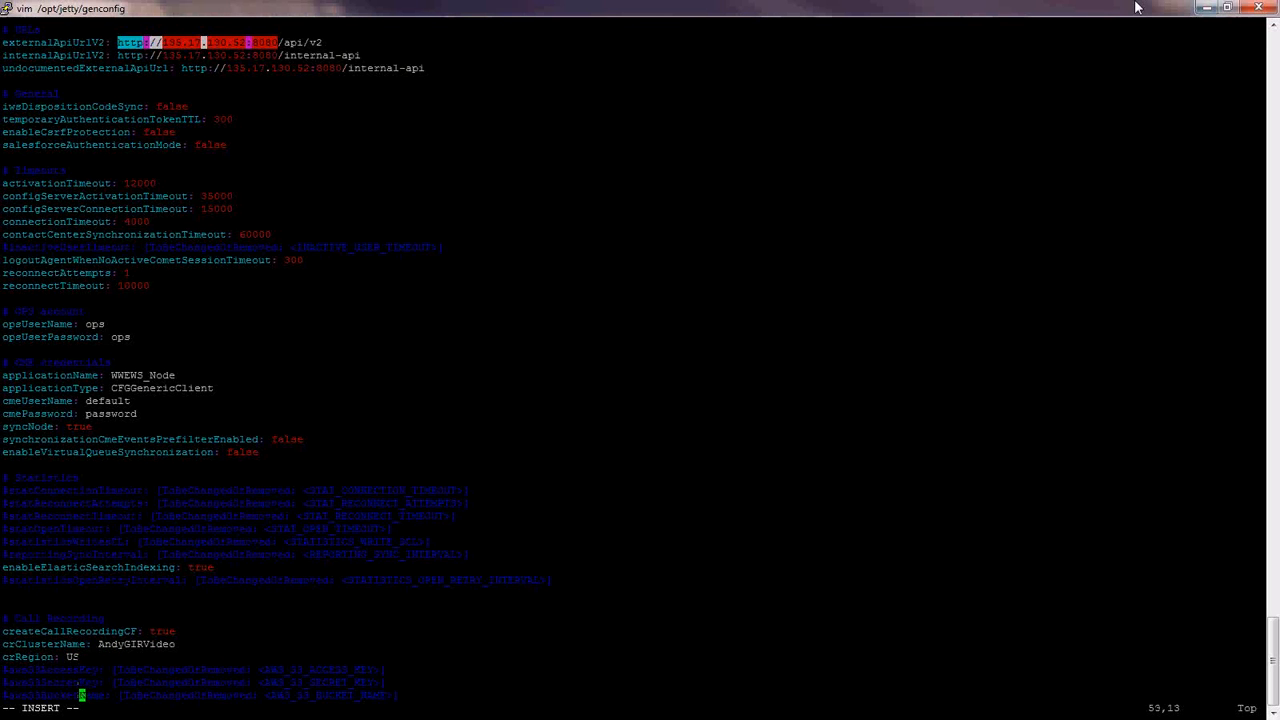
key(Down)
key(Down)
key(Down)
key(Down)
key(Down)
key(Down)
key(Down)
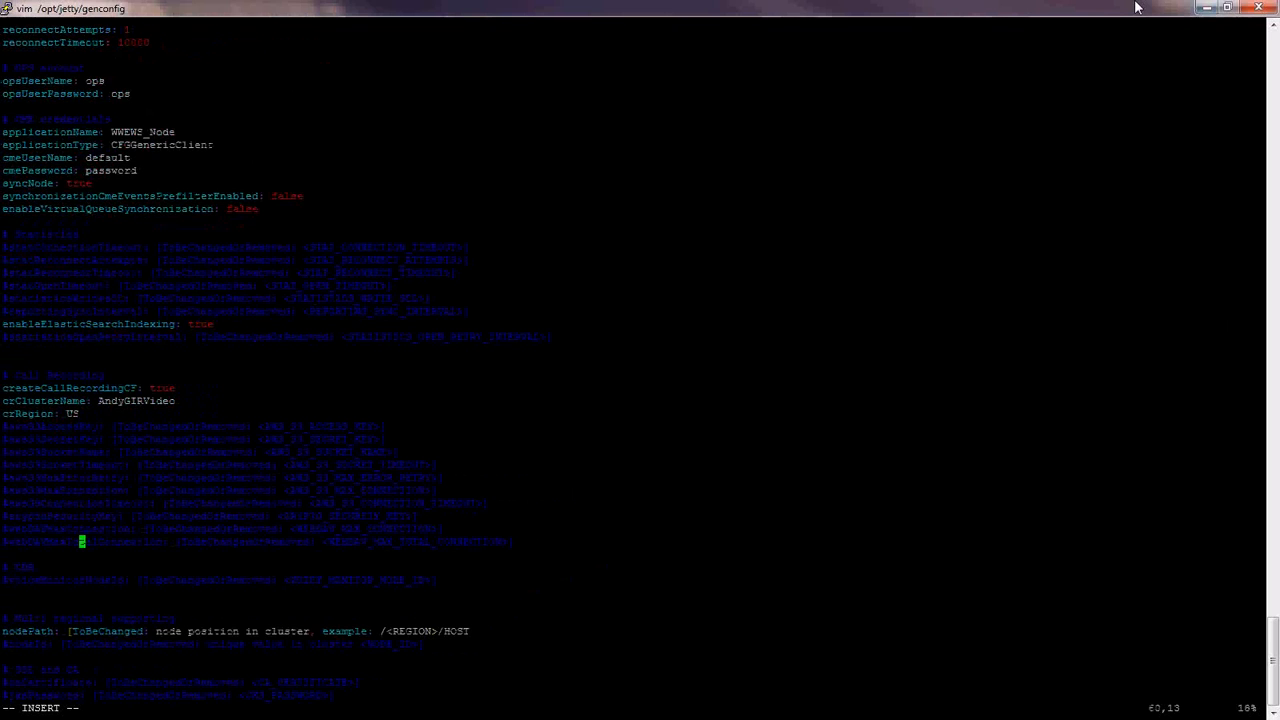
- Uncomment cryptoSecurityKey and enter a secret key value
key(Up)
key(Up)
key(Home)
key(Delete)
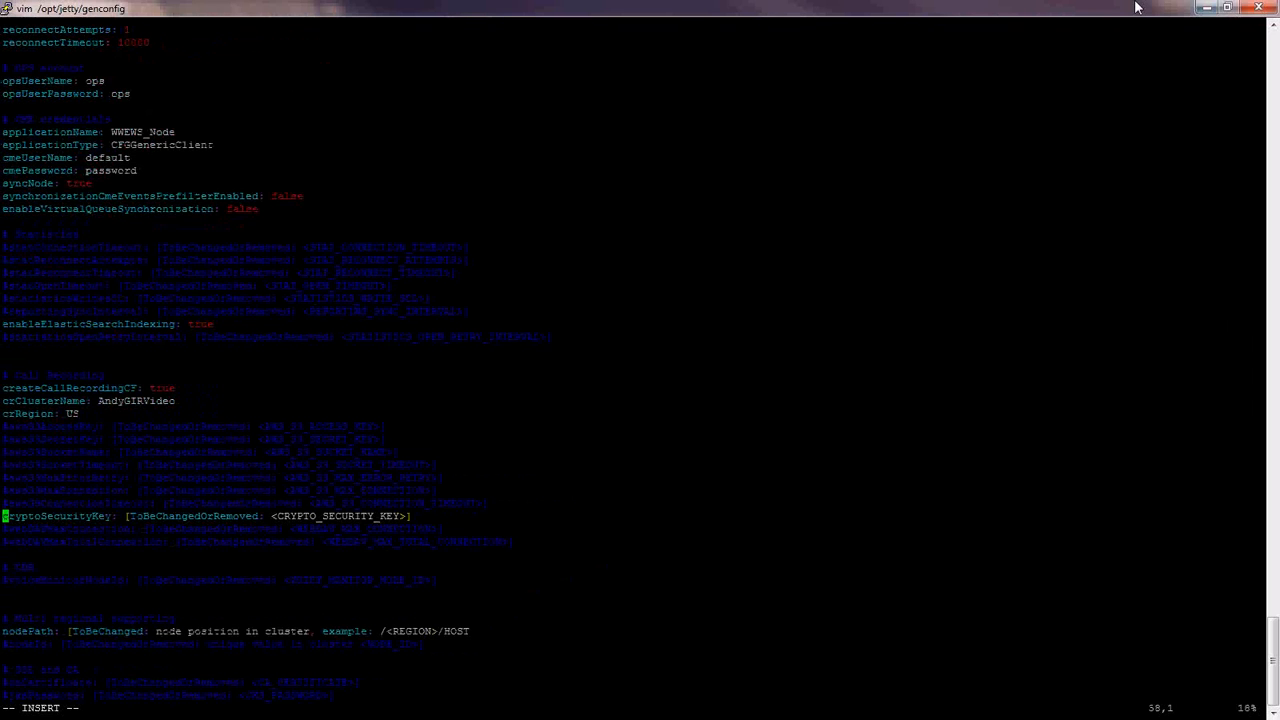
key(End)
key(BackSpace)
key(BackSpace)
key(BackSpace)
key(BackSpace)
key(BackSpace)
key(BackSpace)
key(BackSpace)
key(BackSpace)
key(BackSpace)
key(BackSpace)
key(BackSpace)
key(BackSpace)
key(BackSpace)
key(BackSpace)
key(BackSpace)
key(BackSpace)
key(BackSpace)
key(BackSpace)
key(BackSpace)
key(BackSpace)
key(BackSpace)
key(BackSpace)
key(BackSpace)
key(BackSpace)
key(BackSpace)
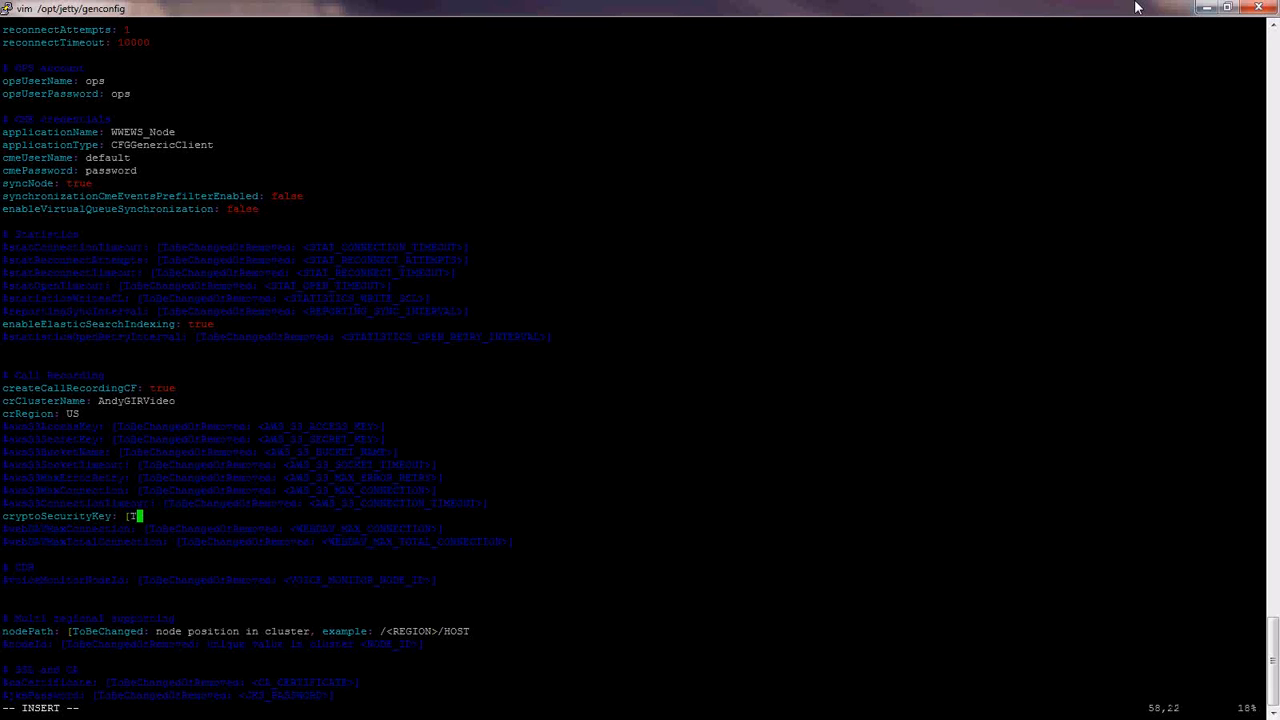
key(BackSpace)
key(BackSpace)
text(RandomSecretKey)
- Uncomment webDAVMaxConnection and webDAVMaxTotalConnection and clear their placeholder values
key(Down)
key(Home)
key(Delete)
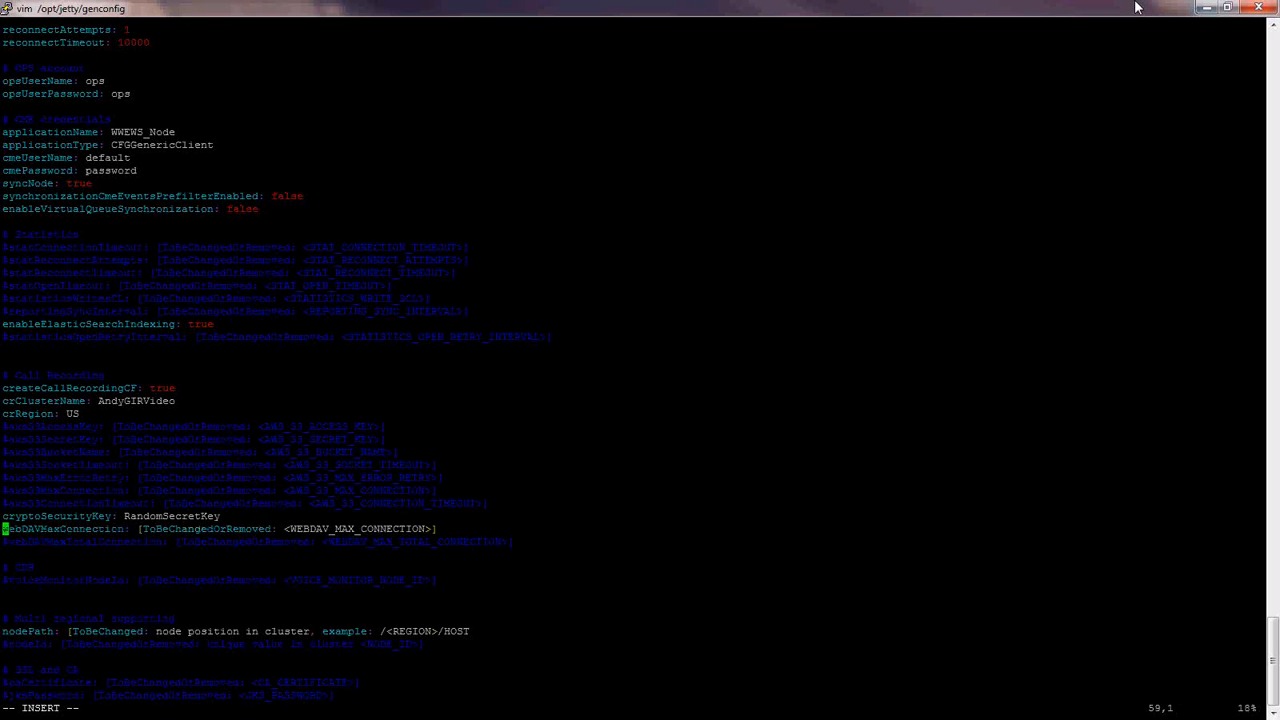
key(Down)
key(Delete)
key(Up)
key(End)
key(BackSpace)
key(BackSpace)
key(BackSpace)
key(BackSpace)
key(BackSpace)
key(BackSpace)
key(BackSpace)
key(BackSpace)
key(BackSpace)
key(BackSpace)
key(BackSpace)
key(BackSpace)
key(BackSpace)
key(BackSpace)
key(BackSpace)
key(BackSpace)
key(BackSpace)
key(BackSpace)
key(BackSpace)
key(BackSpace)
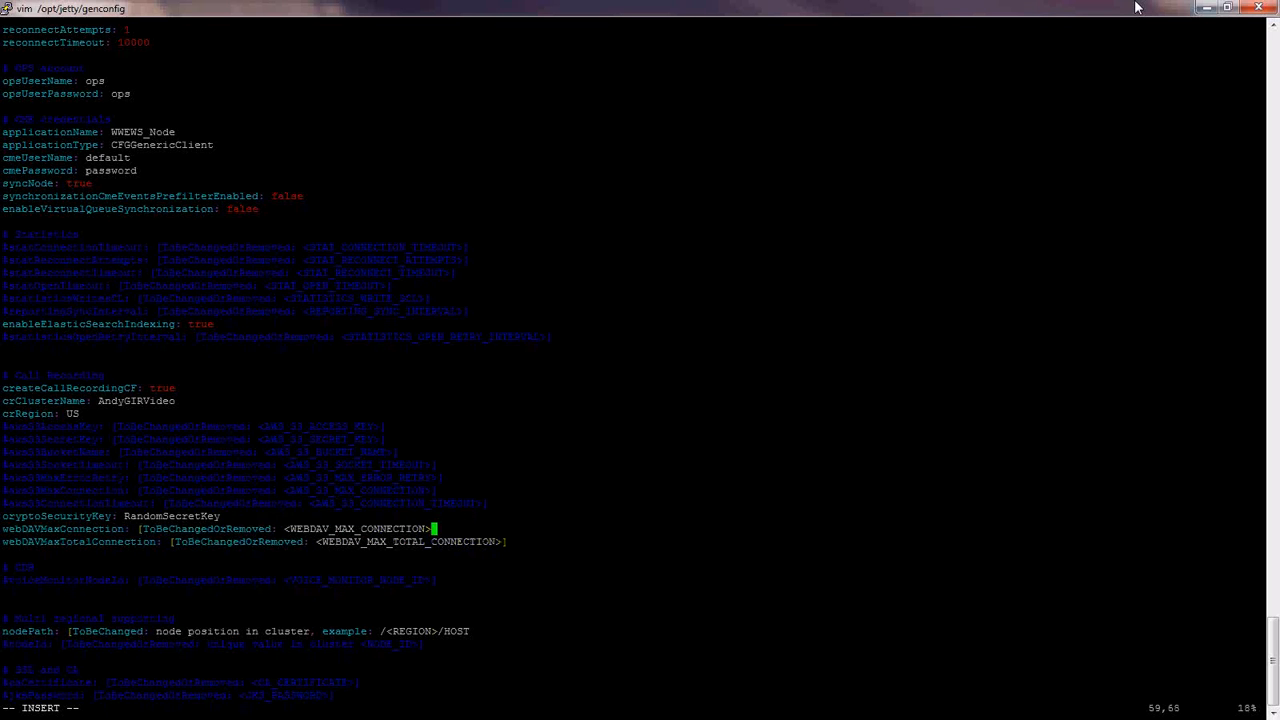
key(BackSpace)
key(BackSpace)
key(BackSpace)
key(BackSpace)
key(BackSpace)
key(BackSpace)
key(BackSpace)
key(BackSpace)
key(BackSpace)
key(BackSpace)
key(BackSpace)
key(BackSpace)
key(BackSpace)
key(BackSpace)
key(BackSpace)
key(BackSpace)
key(BackSpace)
key(BackSpace)
key(BackSpace)
key(BackSpace)
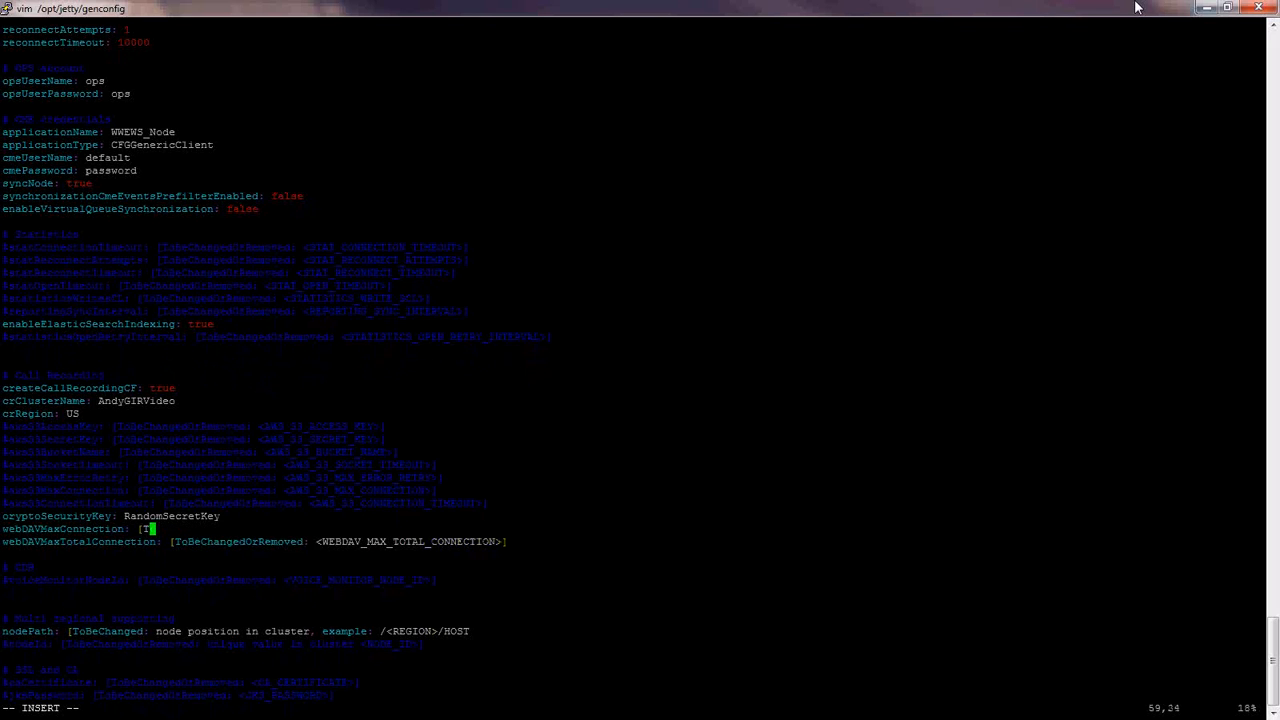
key(BackSpace)
key(BackSpace)
key(Down)
key(End)
key(BackSpace)
key(BackSpace)
key(BackSpace)
key(BackSpace)
key(BackSpace)
key(BackSpace)
key(BackSpace)
key(BackSpace)
key(BackSpace)
key(BackSpace)
key(BackSpace)
key(BackSpace)
key(BackSpace)
key(BackSpace)
key(BackSpace)
key(BackSpace)
key(BackSpace)
key(BackSpace)
key(BackSpace)
key(BackSpace)
key(BackSpace)
key(BackSpace)
key(BackSpace)
key(BackSpace)
key(BackSpace)
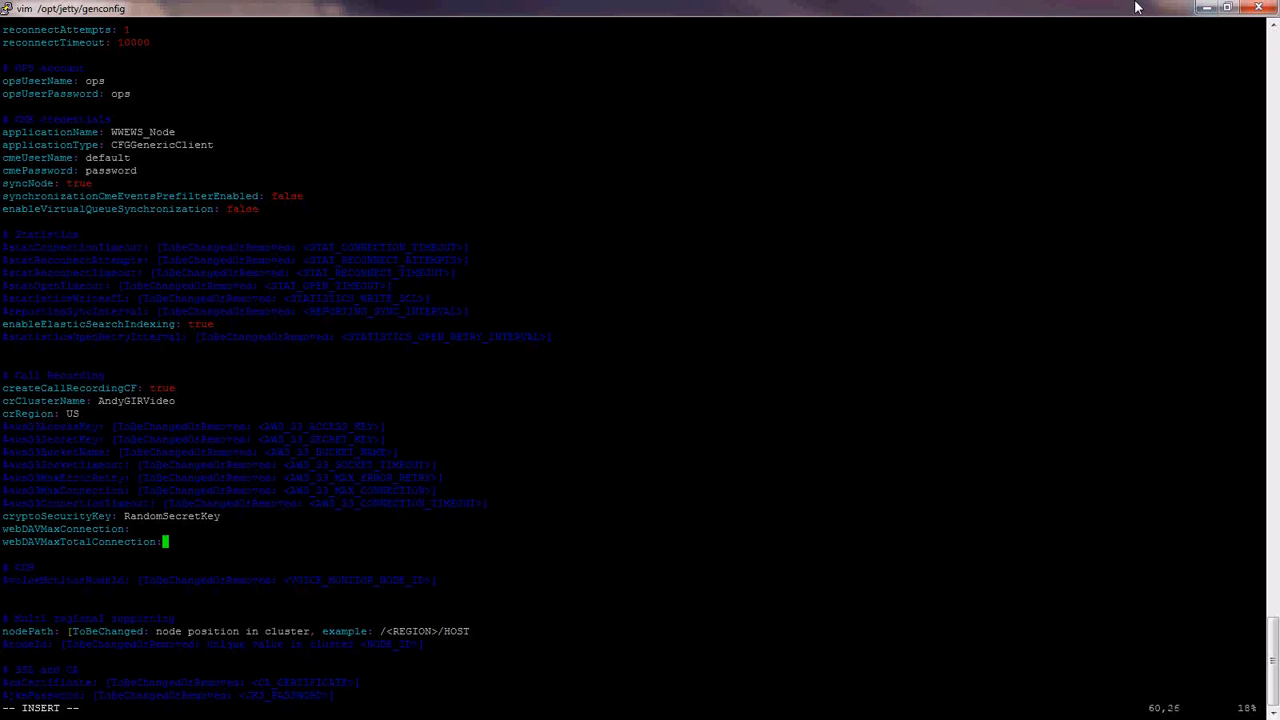
- Uncomment voiceMonitorNodeId and set it to vss07
key(Down)
key(Down)
key(Down)
key(Home)
key(Delete)
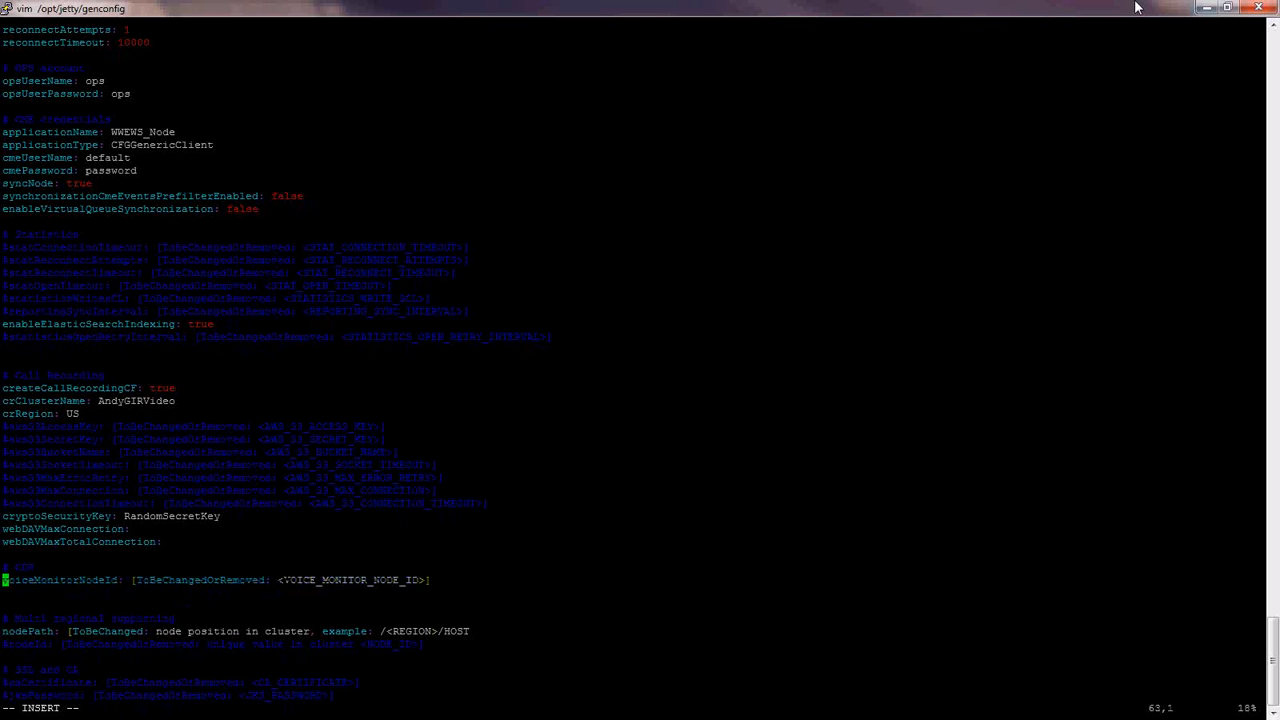
key(End)
key(BackSpace)
key(BackSpace)
key(BackSpace)
key(BackSpace)
key(BackSpace)
key(BackSpace)
key(BackSpace)
key(BackSpace)
key(BackSpace)
key(BackSpace)
key(BackSpace)
key(BackSpace)
key(BackSpace)
key(BackSpace)
key(BackSpace)
key(BackSpace)
key(BackSpace)
key(BackSpace)
key(BackSpace)
key(BackSpace)
key(BackSpace)
key(BackSpace)
key(BackSpace)
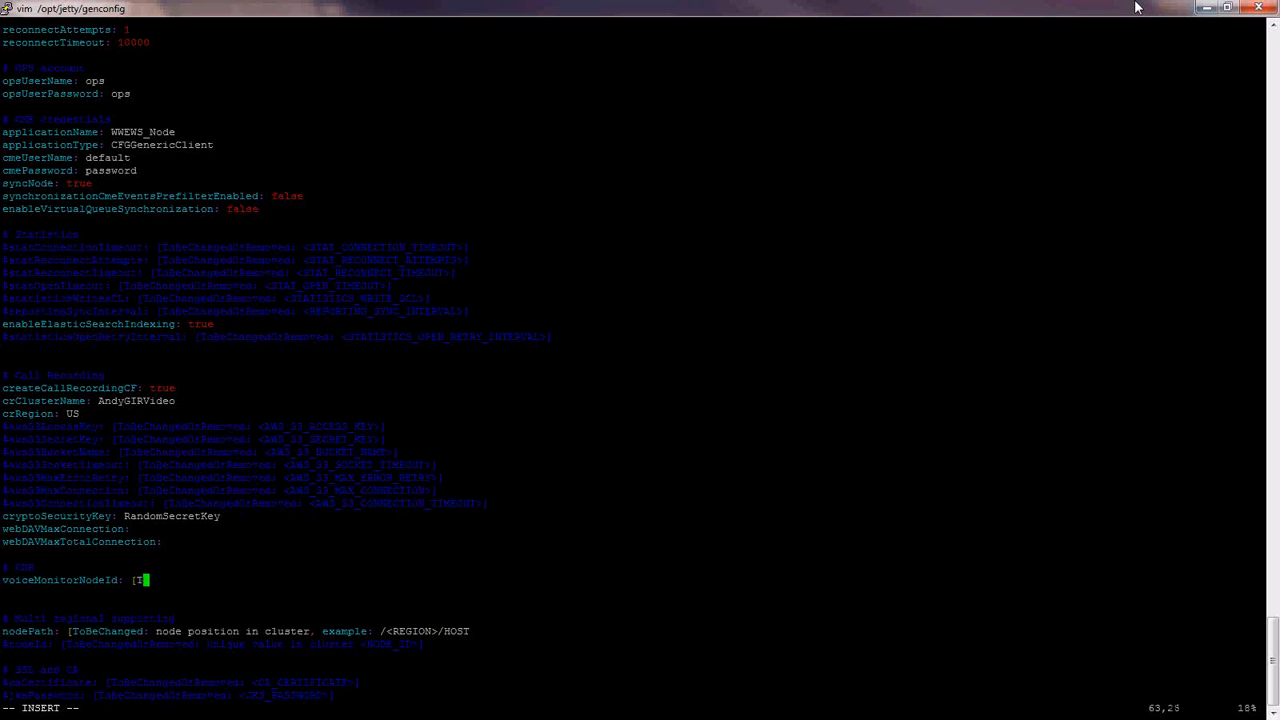
- Set nodePath to /US/vss07
key(BackSpace)
key(BackSpace)
text(vss07)
key(Down)
key(Down)
key(Down)
key(Down)
key(Home)
key(End)
key(BackSpace)
key(BackSpace)
key(BackSpace)
key(BackSpace)
key(BackSpace)
key(BackSpace)
key(BackSpace)
key(BackSpace)
key(BackSpace)
key(BackSpace)
key(BackSpace)
key(BackSpace)
key(BackSpace)
key(BackSpace)
key(BackSpace)
key(BackSpace)
key(BackSpace)
key(BackSpace)
key(BackSpace)
key(BackSpace)
key(BackSpace)
key(BackSpace)
key(BackSpace)
key(BackSpace)
key(BackSpace)
key(BackSpace)
key(BackSpace)
key(BackSpace)
key(BackSpace)
key(BackSpace)
key(BackSpace)
key(BackSpace)
key(BackSpace)
key(BackSpace)
key(BackSpace)
key(BackSpace)
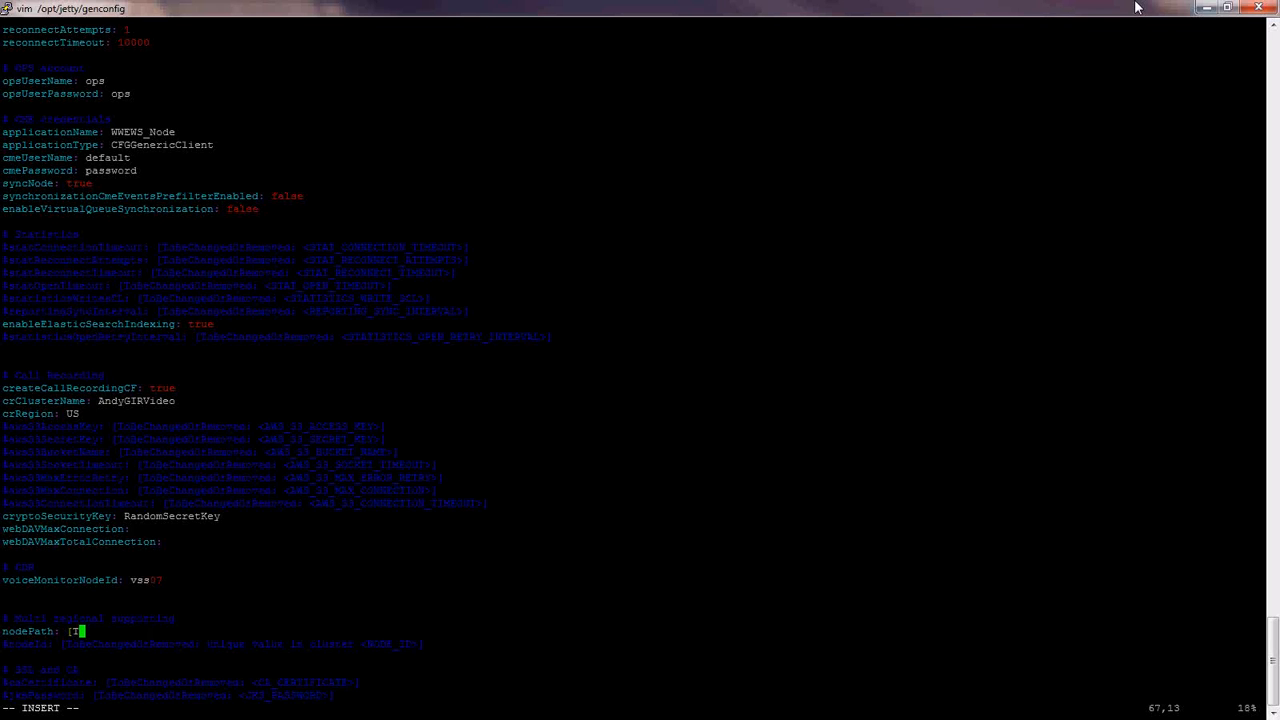
key(BackSpace)
key(BackSpace)
text(/US/vss07)
- Uncomment nodeId and set it to vss07
key(Down)
key(Home)
key(Delete)
key(End)
key(BackSpace)
key(BackSpace)
key(BackSpace)
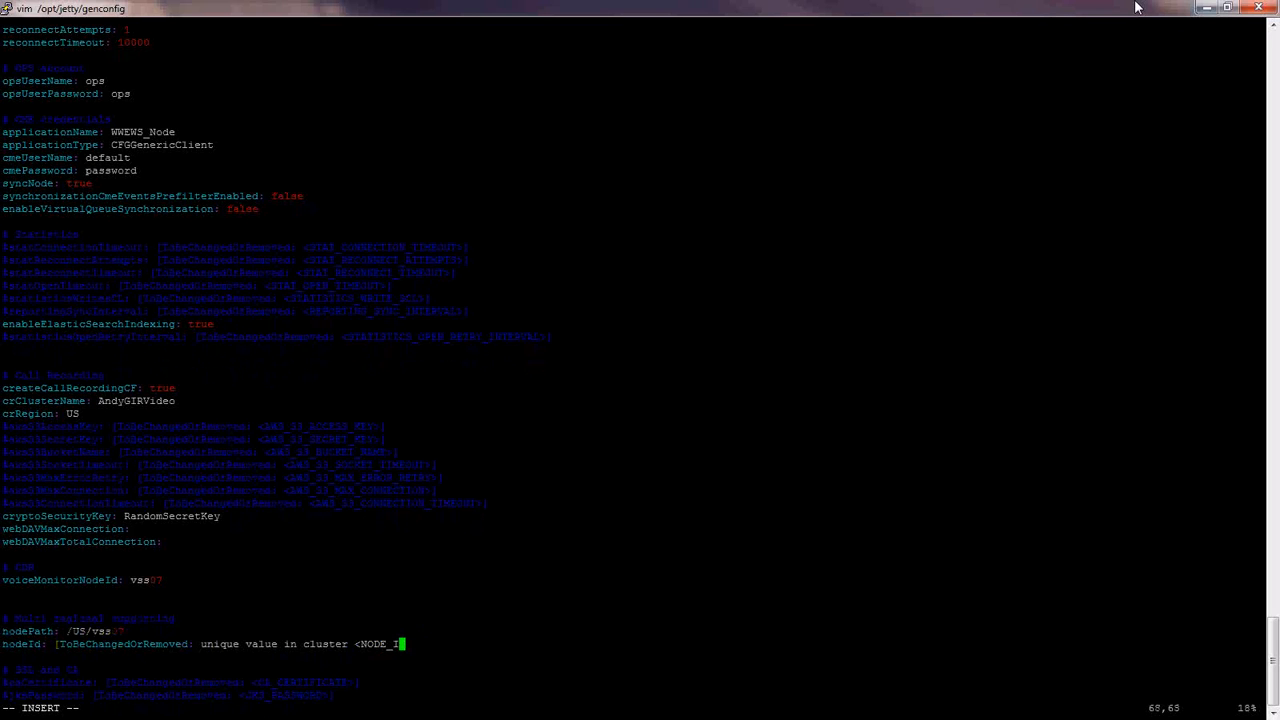
key(BackSpace)
key(BackSpace)
key(BackSpace)
key(BackSpace)
key(BackSpace)
key(BackSpace)
key(BackSpace)
key(BackSpace)
key(BackSpace)
key(BackSpace)
key(BackSpace)
key(BackSpace)
key(BackSpace)
key(BackSpace)
key(BackSpace)
key(BackSpace)
key(BackSpace)
key(BackSpace)
key(BackSpace)
key(BackSpace)
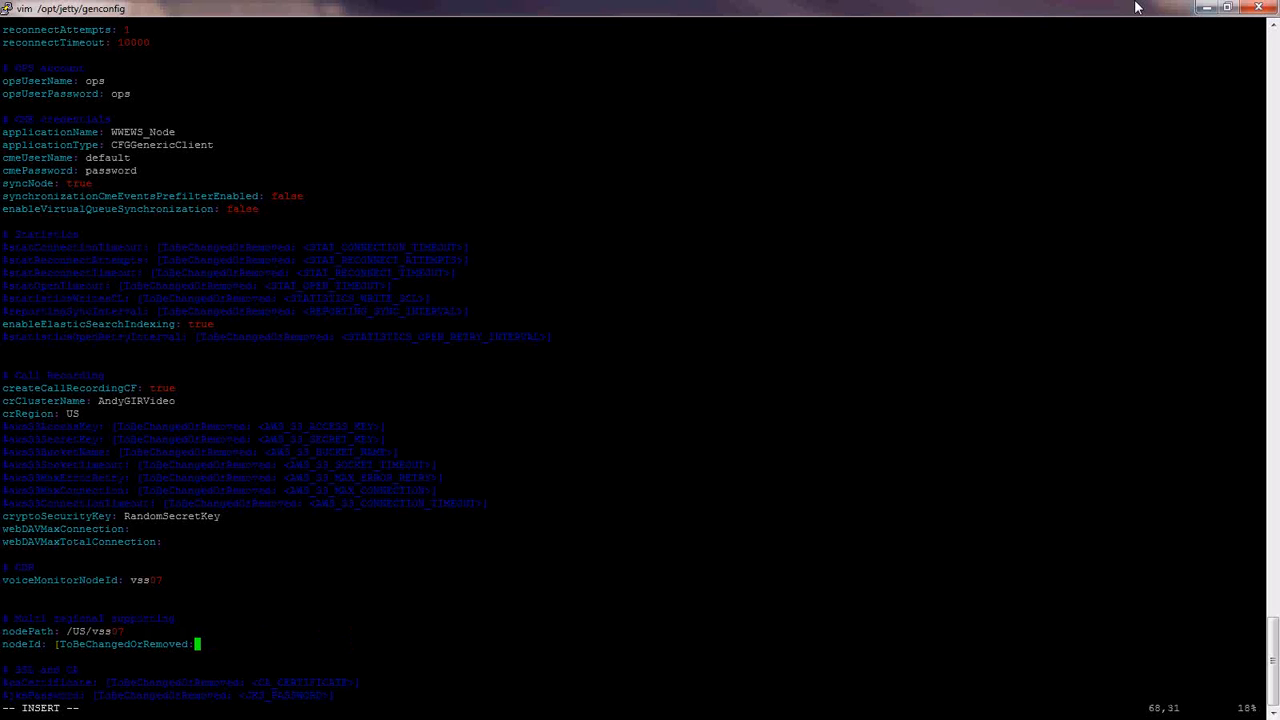
key(BackSpace)
key(BackSpace)
key(BackSpace)
key(BackSpace)
key(BackSpace)
key(BackSpace)
key(BackSpace)
key(BackSpace)
key(BackSpace)
key(BackSpace)
key(BackSpace)
key(BackSpace)
key(BackSpace)
key(BackSpace)
key(BackSpace)
key(BackSpace)
key(BackSpace)
text(vss07)
key(Down)
key(Down)
key(Down)
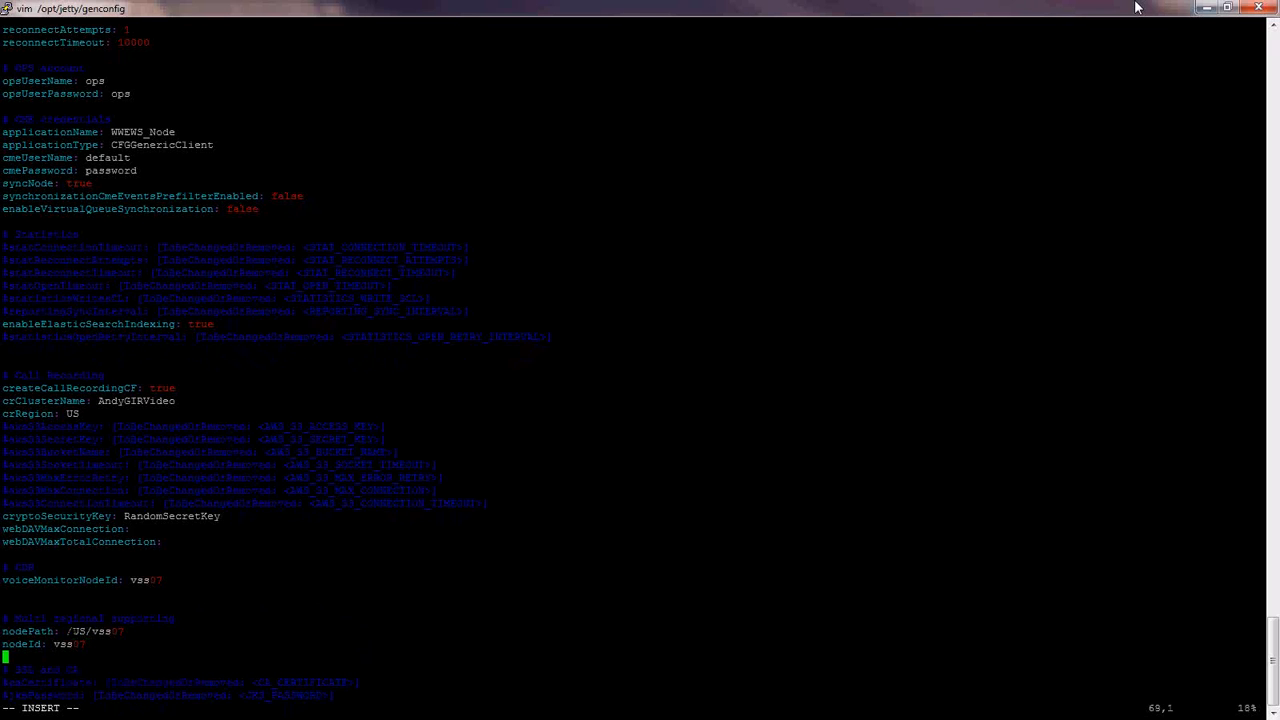
key(Down)
key(Down)
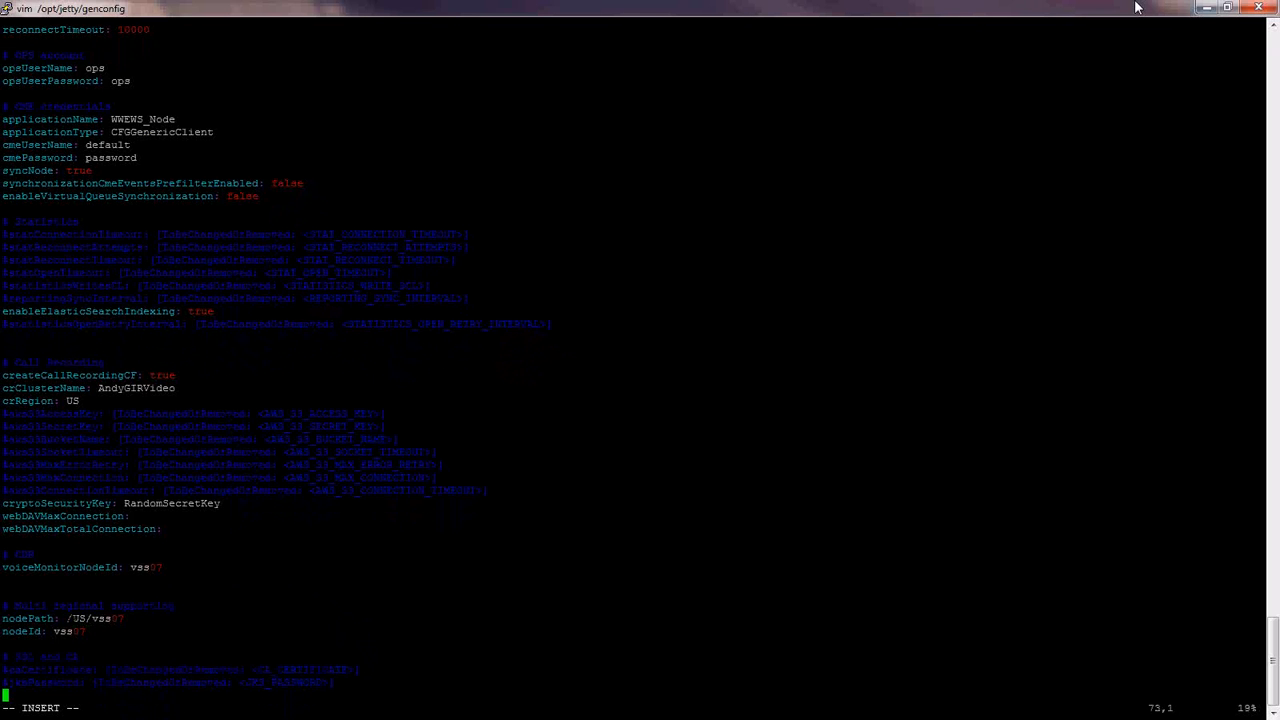
key(Down)
key(Down)
key(Down)
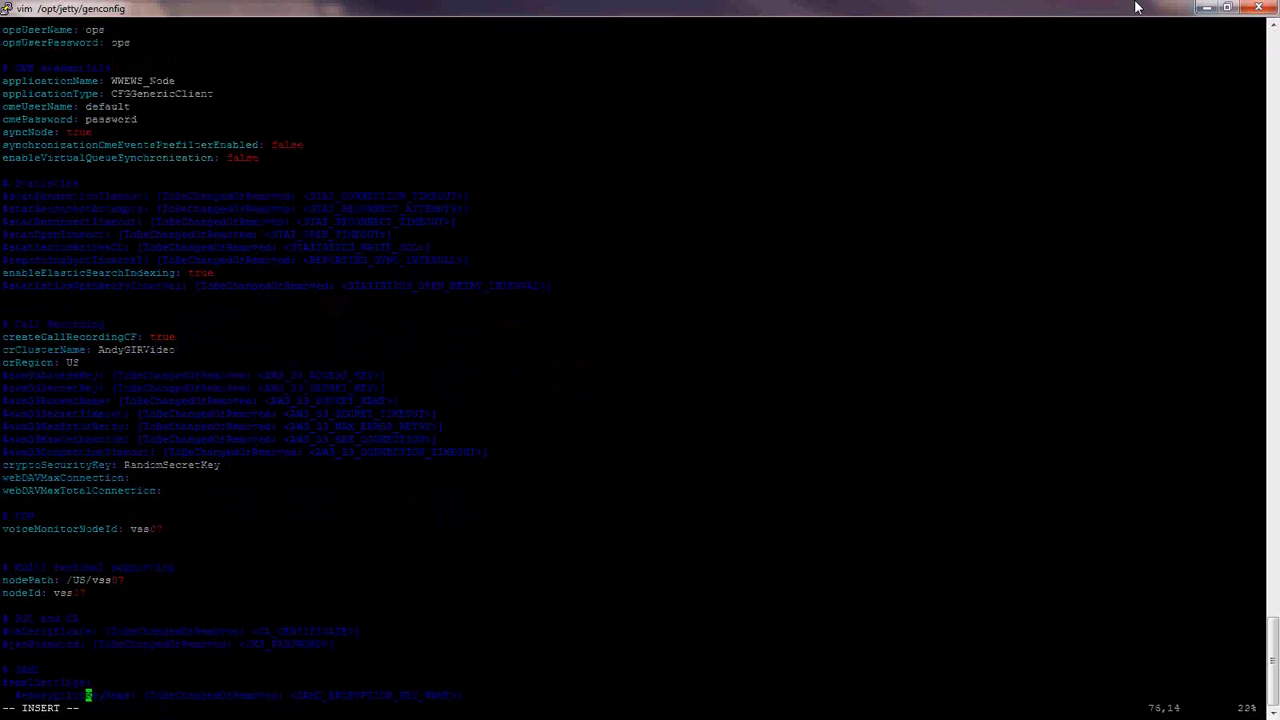
- Uncomment the indexVerificationInterval and retriesOnConflict lines in the Elasticsearch settings
key(Down)
key(Down)
key(Down)
key(Down)
key(Down)
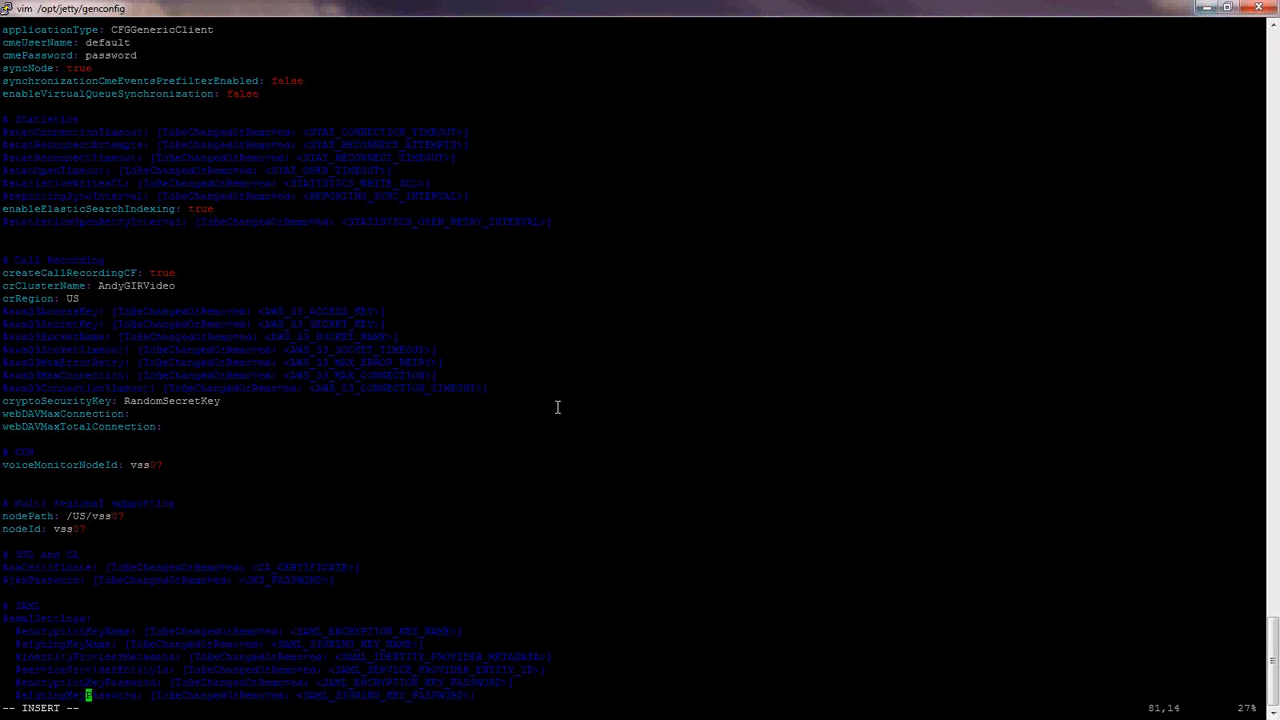
key(Down)
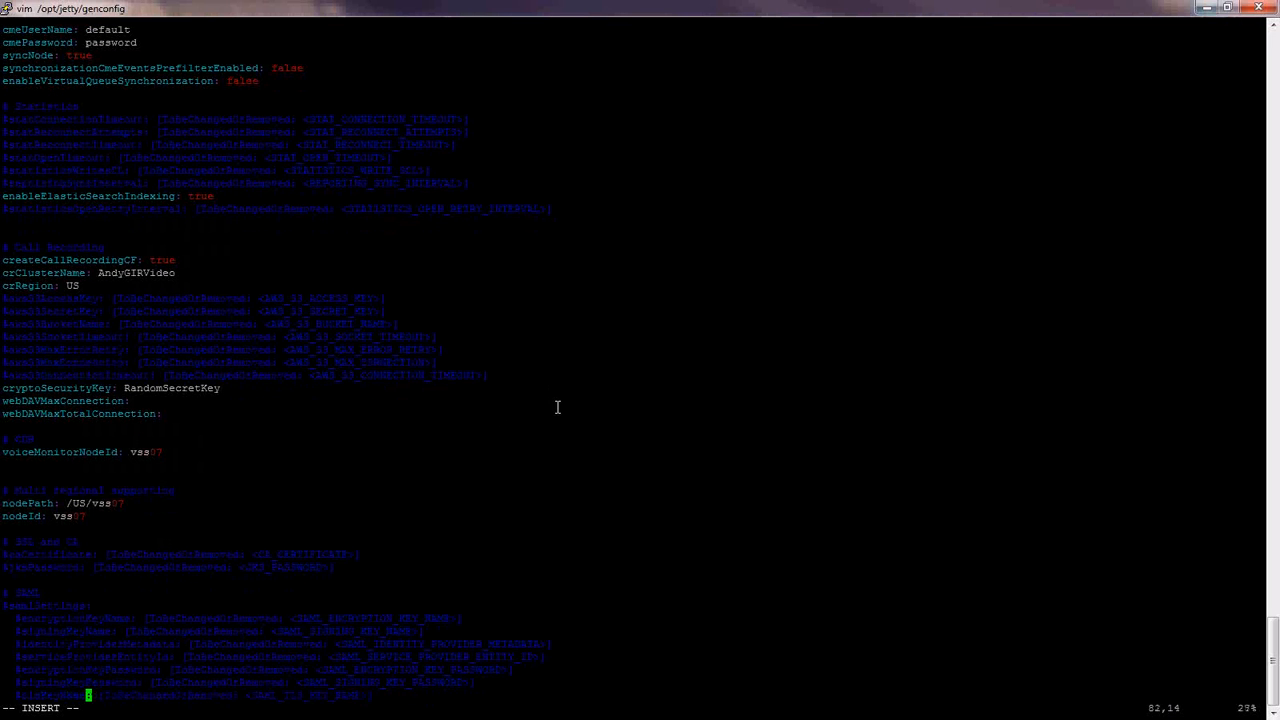
key(Down)
key(Down)
key(Down)
key(Down)
key(Down)
key(Down)
key(Down)
key(Down)
key(Down)
key(Down)
key(Down)
key(Down)
key(Down)
key(Down)
key(Down)
key(Down)
key(Down)
key(Down)
key(Delete)
key(Down)
key(Delete)
key(Down)
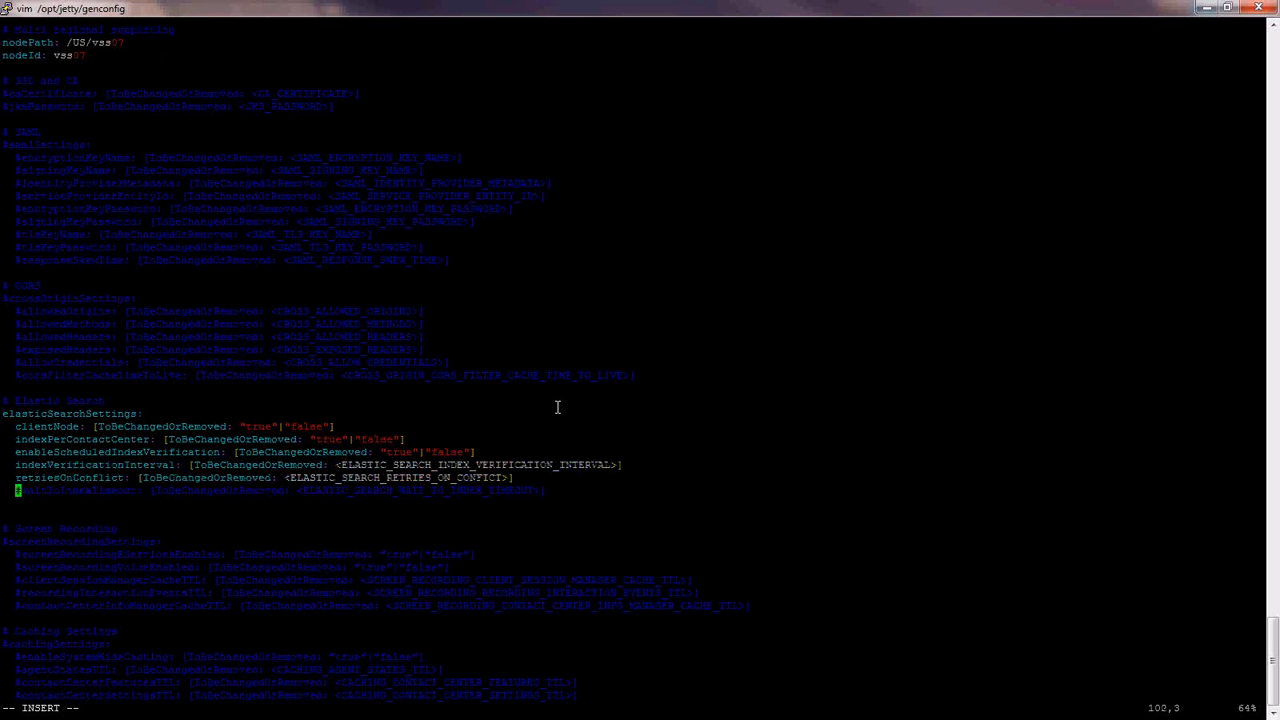
key(Delete)
key(Up)
key(Up)
key(Up)
key(Up)
key(Up)
- Replace the clientNode and indexPerContactCenter placeholders with false
key(End)
key(BackSpace)
key(BackSpace)
key(BackSpace)
key(BackSpace)
key(BackSpace)
key(BackSpace)
key(BackSpace)
key(BackSpace)
key(BackSpace)
key(BackSpace)
key(BackSpace)
key(BackSpace)
key(BackSpace)
key(BackSpace)
key(BackSpace)
key(BackSpace)
key(BackSpace)
key(BackSpace)
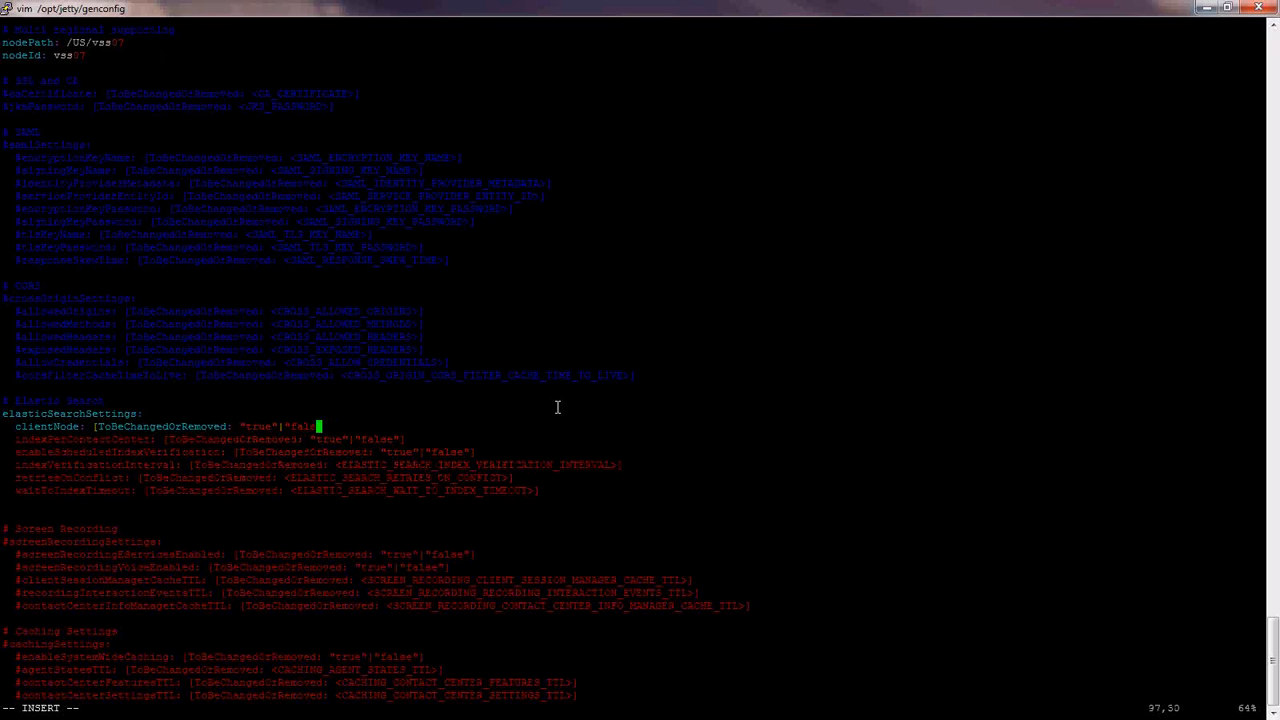
key(BackSpace)
key(BackSpace)
key(BackSpace)
key(BackSpace)
key(BackSpace)
key(BackSpace)
key(BackSpace)
key(BackSpace)
key(BackSpace)
key(BackSpace)
key(BackSpace)
key(BackSpace)
key(BackSpace)
key(BackSpace)
key(BackSpace)
key(BackSpace)
key(BackSpace)
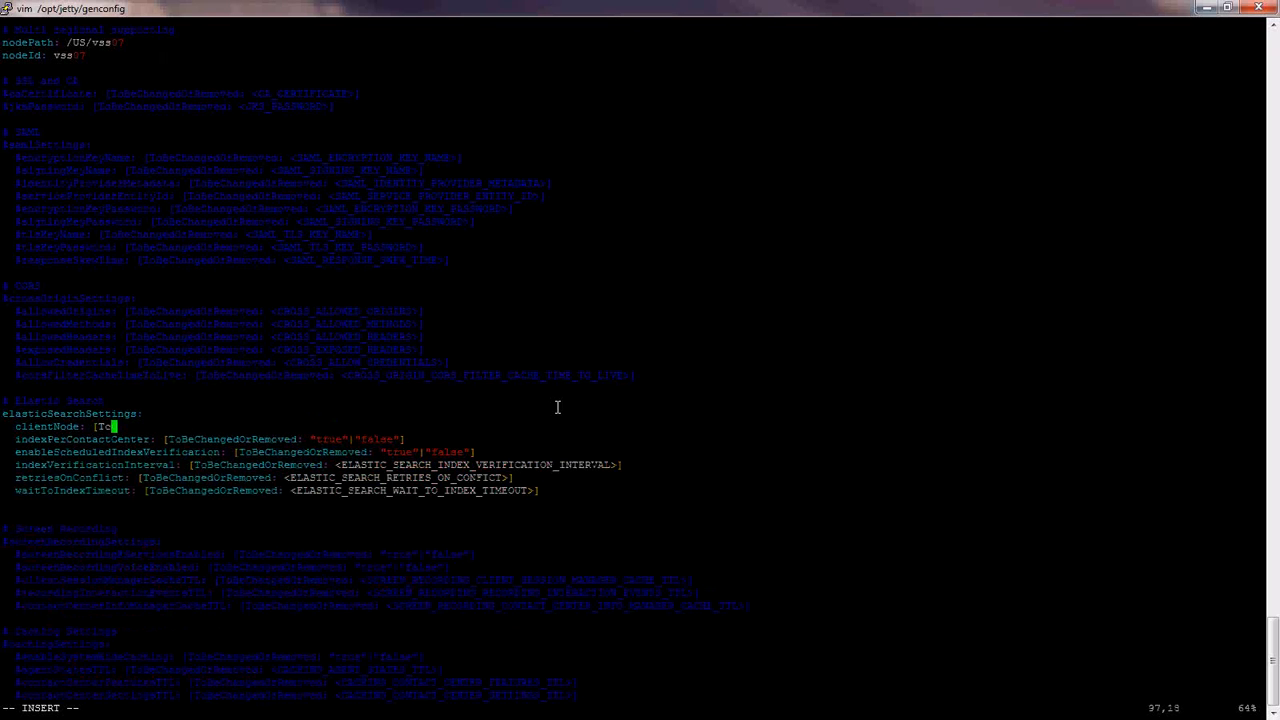
key(BackSpace)
key(BackSpace)
key(BackSpace)
text(false)
key(Down)
key(End)
key(BackSpace)
key(BackSpace)
key(BackSpace)
key(BackSpace)
key(BackSpace)
key(BackSpace)
key(BackSpace)
key(BackSpace)
key(BackSpace)
key(BackSpace)
key(BackSpace)
key(BackSpace)
key(BackSpace)
key(BackSpace)
key(BackSpace)
key(BackSpace)
key(BackSpace)
key(BackSpace)
key(BackSpace)
key(BackSpace)
key(BackSpace)
key(BackSpace)
key(BackSpace)
key(BackSpace)
key(BackSpace)
key(BackSpace)
key(BackSpace)
key(BackSpace)
key(BackSpace)
key(BackSpace)
key(BackSpace)
key(BackSpace)
key(BackSpace)
key(BackSpace)
key(BackSpace)
key(BackSpace)
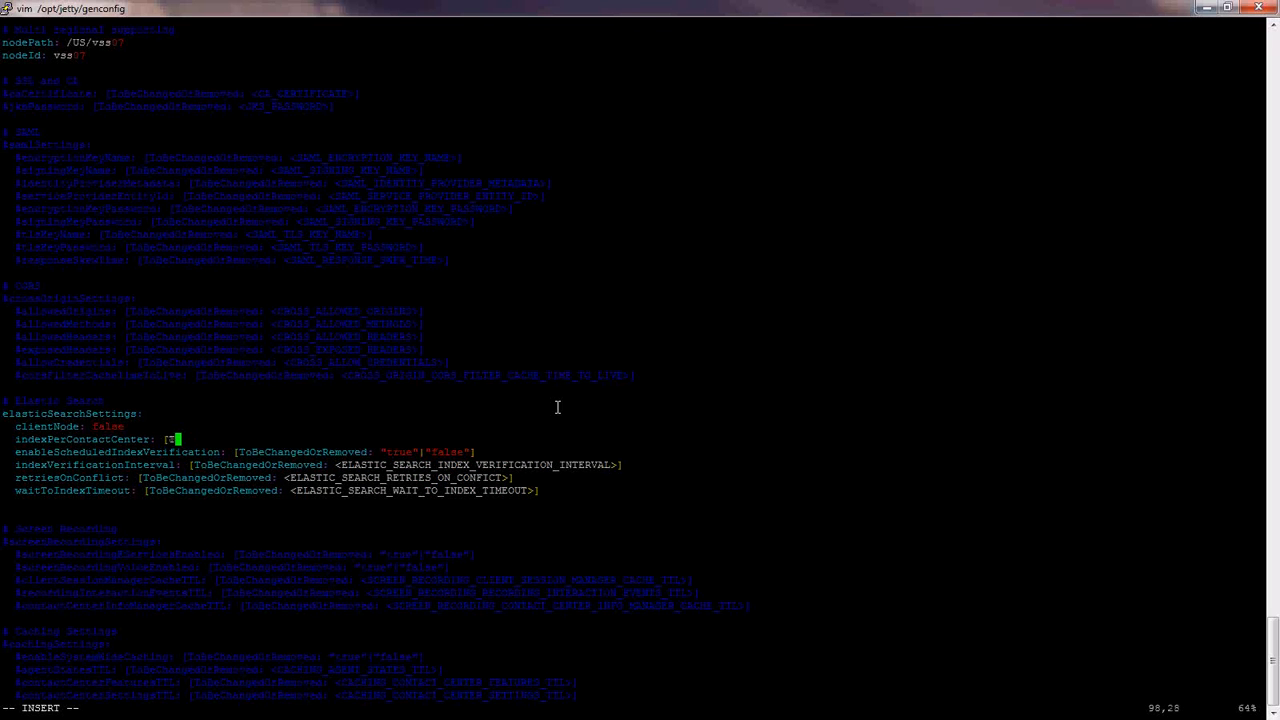
key(BackSpace)
key(BackSpace)
text(false)
- Set enableScheduledIndexVerification to true and indexVerificationInterval to 720
key(Down)
key(End)
key(BackSpace)
key(BackSpace)
key(BackSpace)
key(BackSpace)
key(BackSpace)
key(BackSpace)
key(BackSpace)
key(BackSpace)
key(BackSpace)
key(BackSpace)
key(BackSpace)
key(BackSpace)
key(BackSpace)
key(BackSpace)
key(BackSpace)
key(BackSpace)
key(BackSpace)
key(BackSpace)
key(BackSpace)
key(BackSpace)
key(BackSpace)
key(BackSpace)
key(BackSpace)
key(BackSpace)
key(BackSpace)
key(BackSpace)
key(BackSpace)
key(BackSpace)
key(BackSpace)
key(BackSpace)
key(BackSpace)
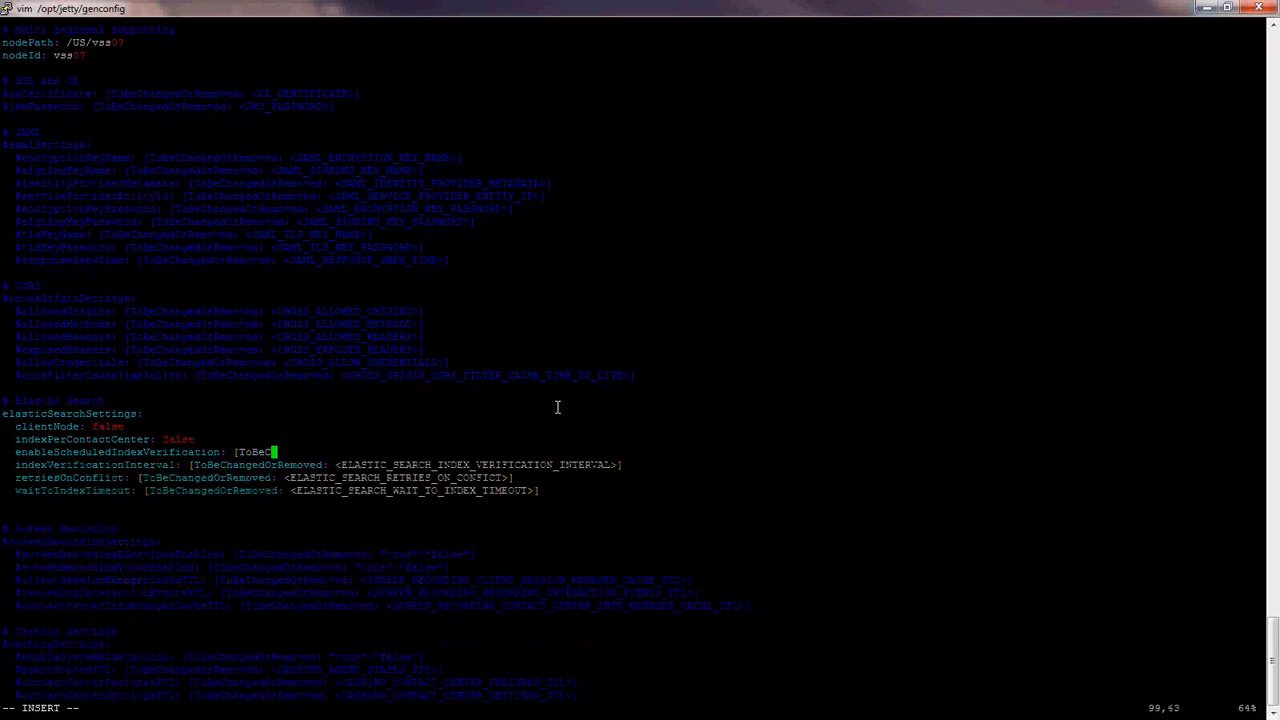
key(BackSpace)
key(BackSpace)
key(BackSpace)
key(BackSpace)
key(BackSpace)
key(BackSpace)
text(true)
key(Down)
key(End)
key(BackSpace)
key(BackSpace)
key(BackSpace)
key(BackSpace)
key(BackSpace)
key(BackSpace)
key(BackSpace)
key(BackSpace)
key(BackSpace)
key(BackSpace)
key(BackSpace)
key(BackSpace)
key(BackSpace)
key(BackSpace)
key(BackSpace)
key(BackSpace)
key(BackSpace)
key(BackSpace)
key(BackSpace)
key(BackSpace)
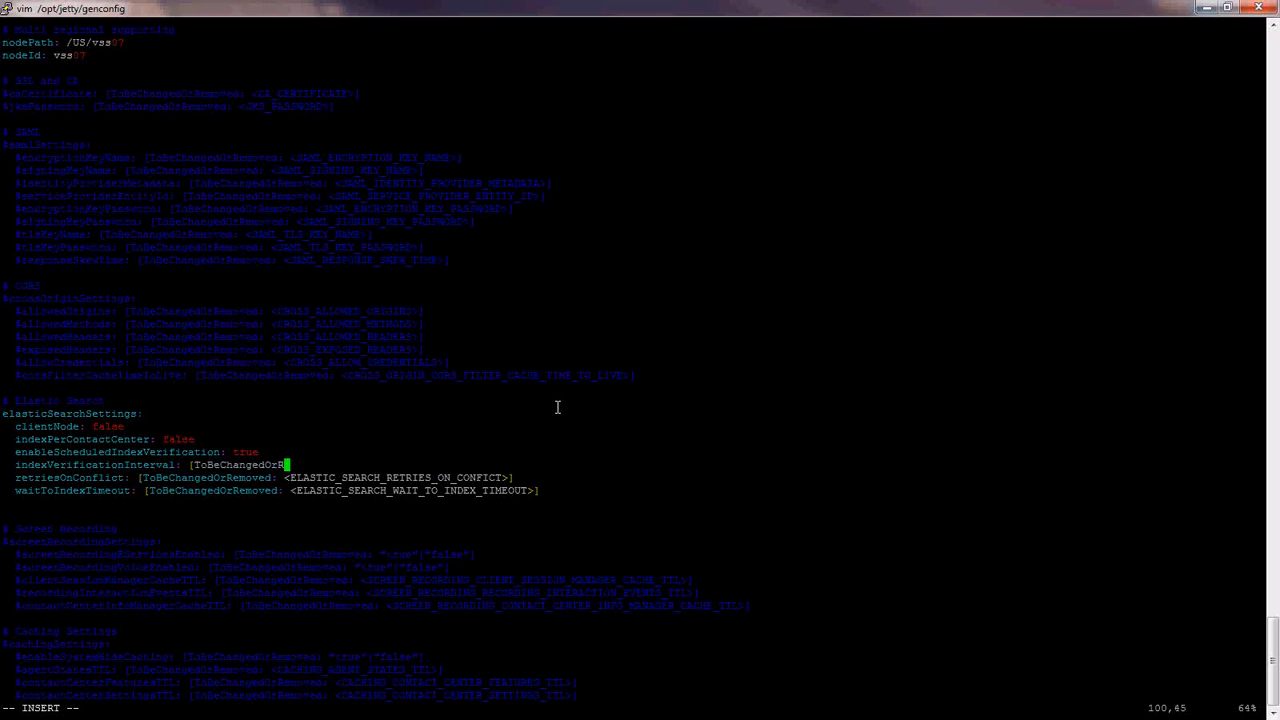
- Clear the retriesOnConflict and waitToIndexTimeout placeholders
key(BackSpace)
key(BackSpace)
key(BackSpace)
key(BackSpace)
key(BackSpace)
key(BackSpace)
key(BackSpace)
text(72)
key(Down)
key(End)
key(BackSpace)
key(BackSpace)
key(BackSpace)
key(BackSpace)
key(BackSpace)
key(BackSpace)
key(BackSpace)
key(BackSpace)
key(BackSpace)
key(BackSpace)
key(BackSpace)
key(BackSpace)
key(BackSpace)
key(BackSpace)
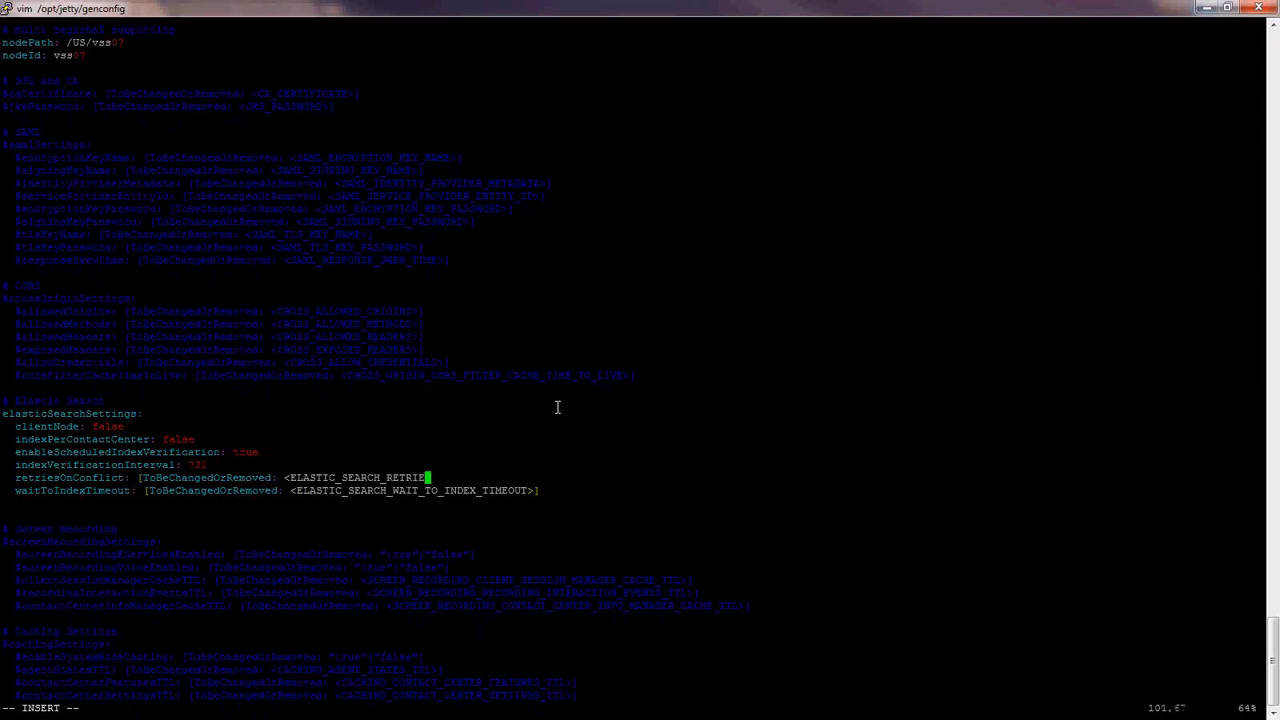
key(BackSpace)
key(BackSpace)
key(BackSpace)
key(BackSpace)
key(BackSpace)
key(BackSpace)
key(BackSpace)
key(BackSpace)
key(BackSpace)
key(BackSpace)
key(BackSpace)
key(BackSpace)
key(BackSpace)
key(BackSpace)
key(BackSpace)
key(BackSpace)
key(BackSpace)
key(BackSpace)
key(BackSpace)
key(BackSpace)
key(BackSpace)
key(BackSpace)
key(BackSpace)
key(BackSpace)
key(BackSpace)
key(BackSpace)
key(BackSpace)
key(BackSpace)
key(BackSpace)
key(BackSpace)
key(BackSpace)
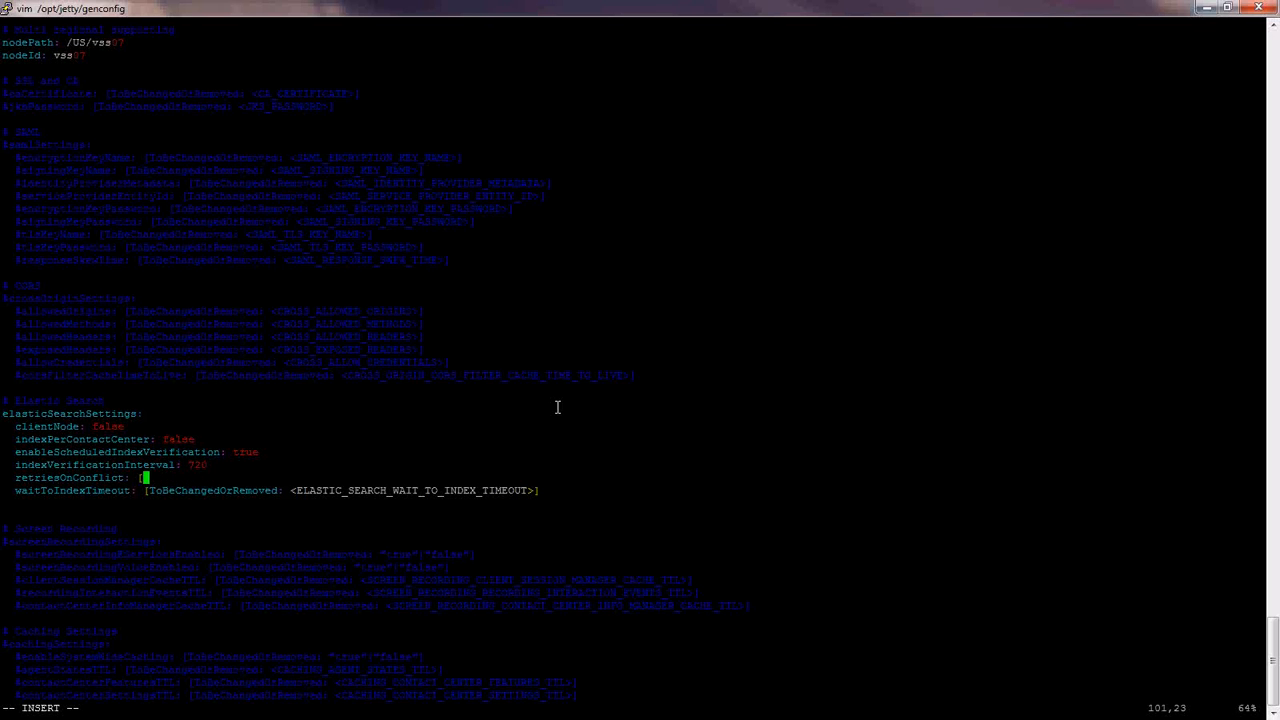
key(Down)
key(End)
key(BackSpace)
key(BackSpace)
key(BackSpace)
key(BackSpace)
key(BackSpace)
key(BackSpace)
key(BackSpace)
key(BackSpace)
key(BackSpace)
key(BackSpace)
key(BackSpace)
key(BackSpace)
key(BackSpace)
key(BackSpace)
key(BackSpace)
key(BackSpace)
key(BackSpace)
key(BackSpace)
key(BackSpace)
key(BackSpace)
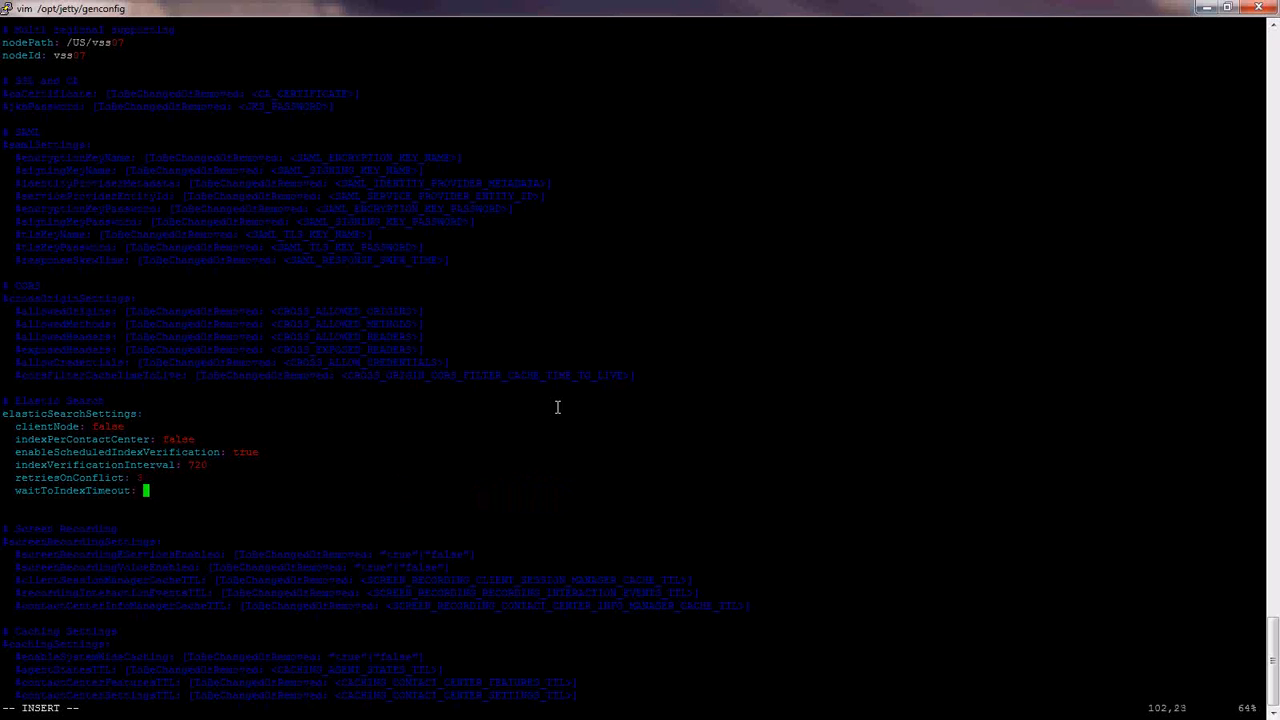
key(BackSpace)
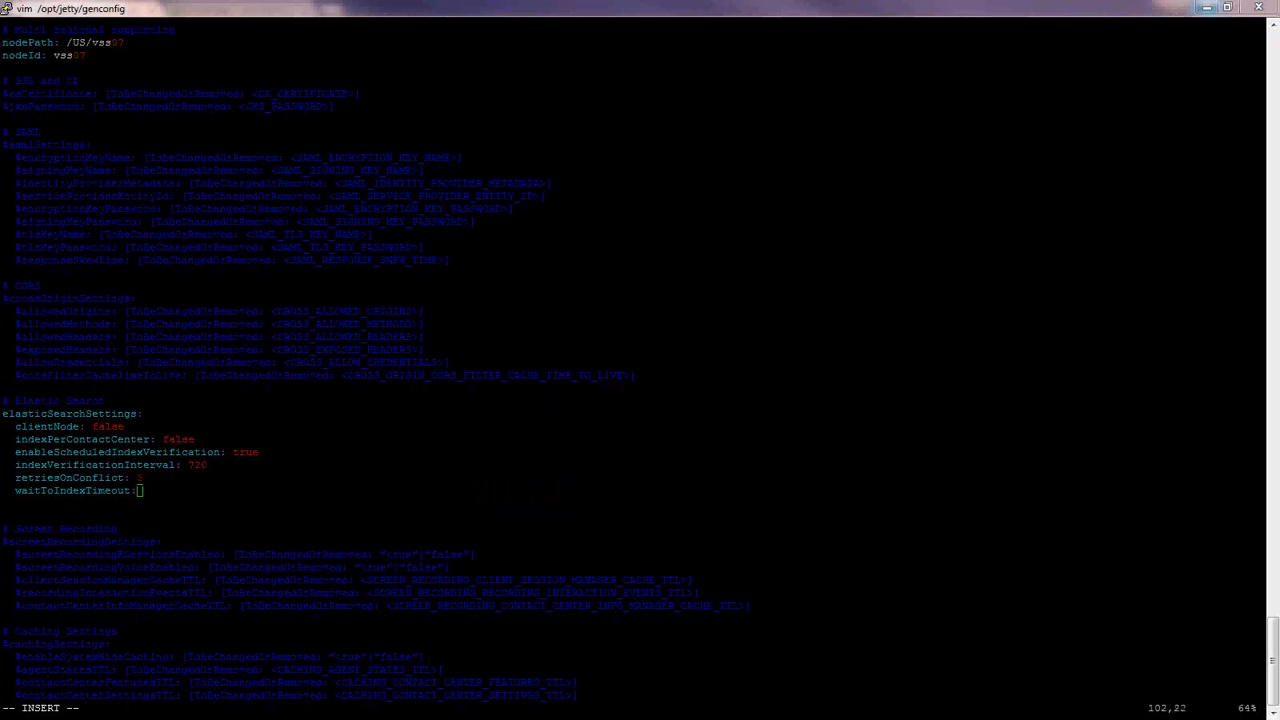
click(214, 219)
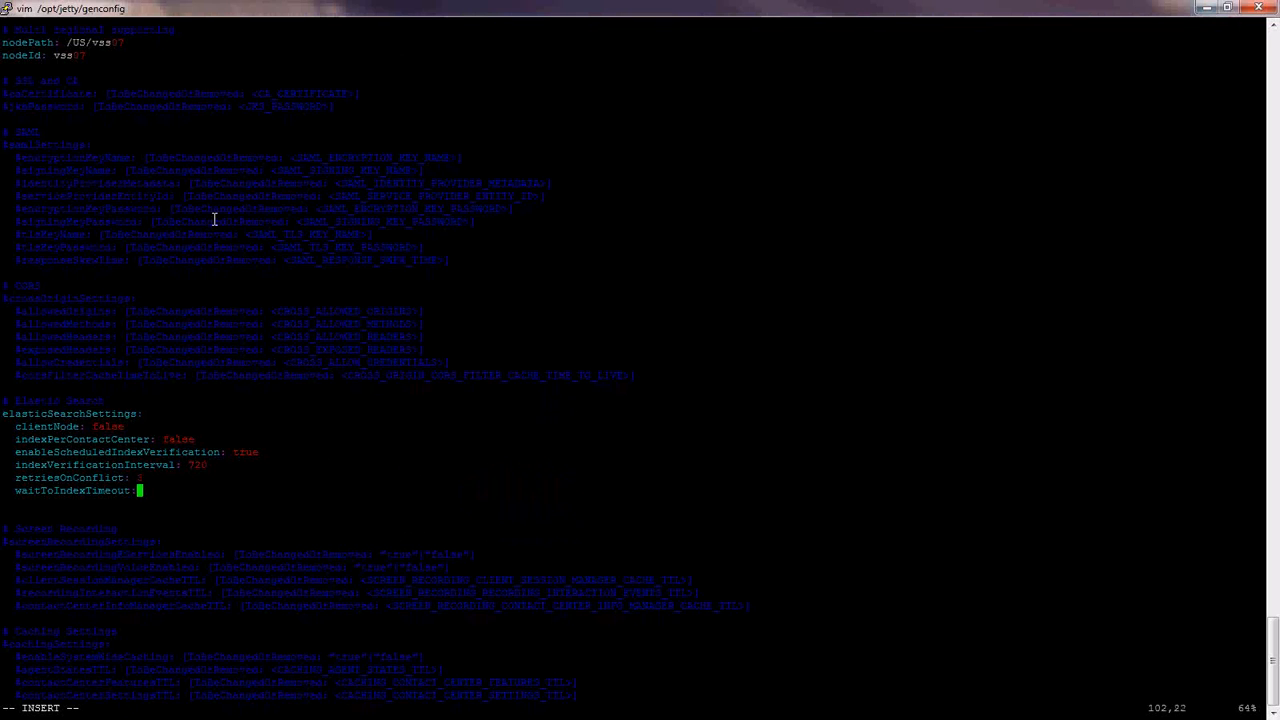
key(Page_Down)
key(Down)
key(Down)
key(Down)
key(Down)
key(Down)
key(Down)
key(End)
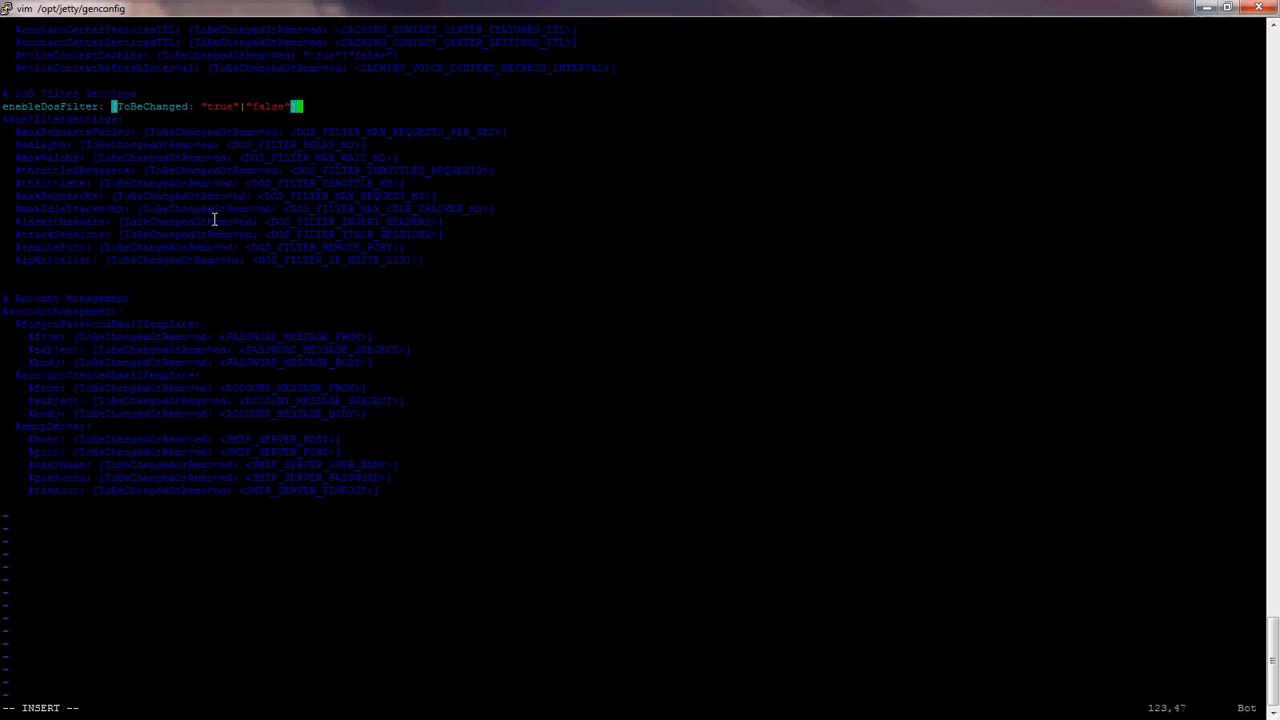
- Change the enableDosFilter placeholder to false and save server-settings.yaml with :wq!
key(BackSpace)
key(BackSpace)
key(BackSpace)
key(BackSpace)
key(BackSpace)
key(BackSpace)
key(BackSpace)
key(BackSpace)
key(BackSpace)
key(BackSpace)
key(BackSpace)
key(BackSpace)
key(BackSpace)
key(BackSpace)
key(BackSpace)
key(BackSpace)
key(BackSpace)
key(BackSpace)
key(BackSpace)
key(BackSpace)
key(BackSpace)
key(BackSpace)
key(BackSpace)
text(false)
key(Escape)
text(:wq!)
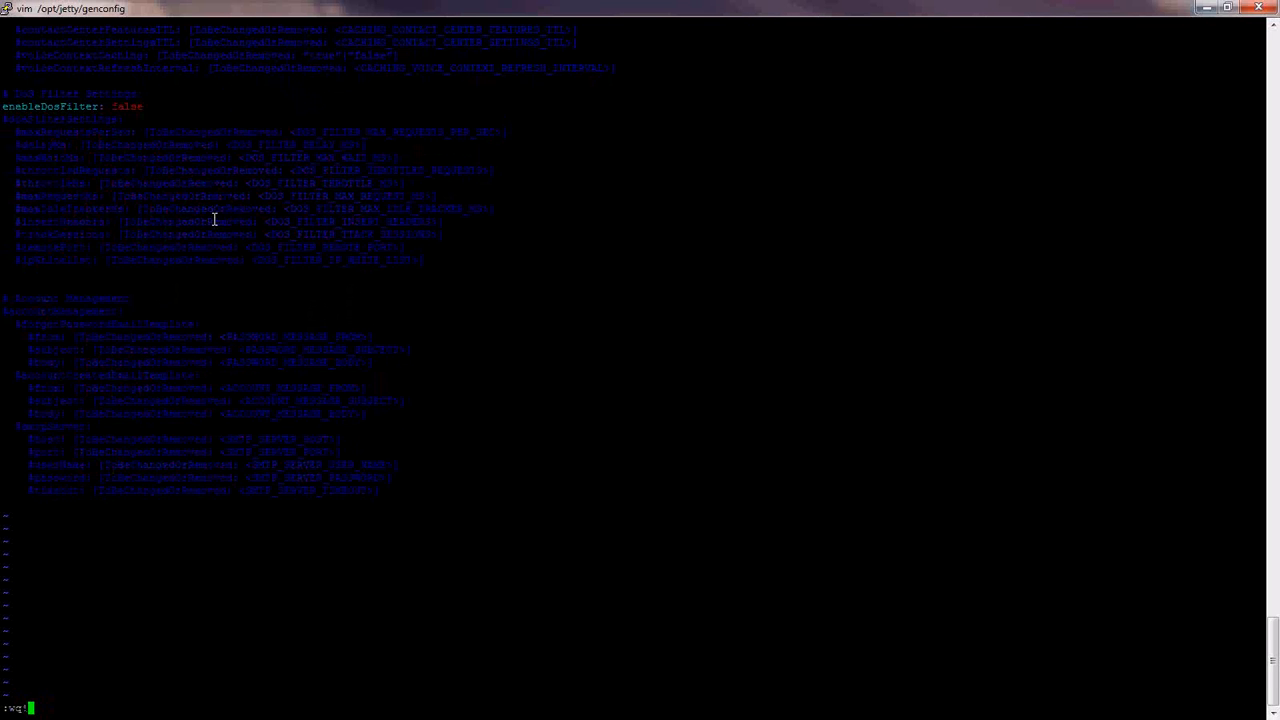
key(Return)
key(alt+Tab)
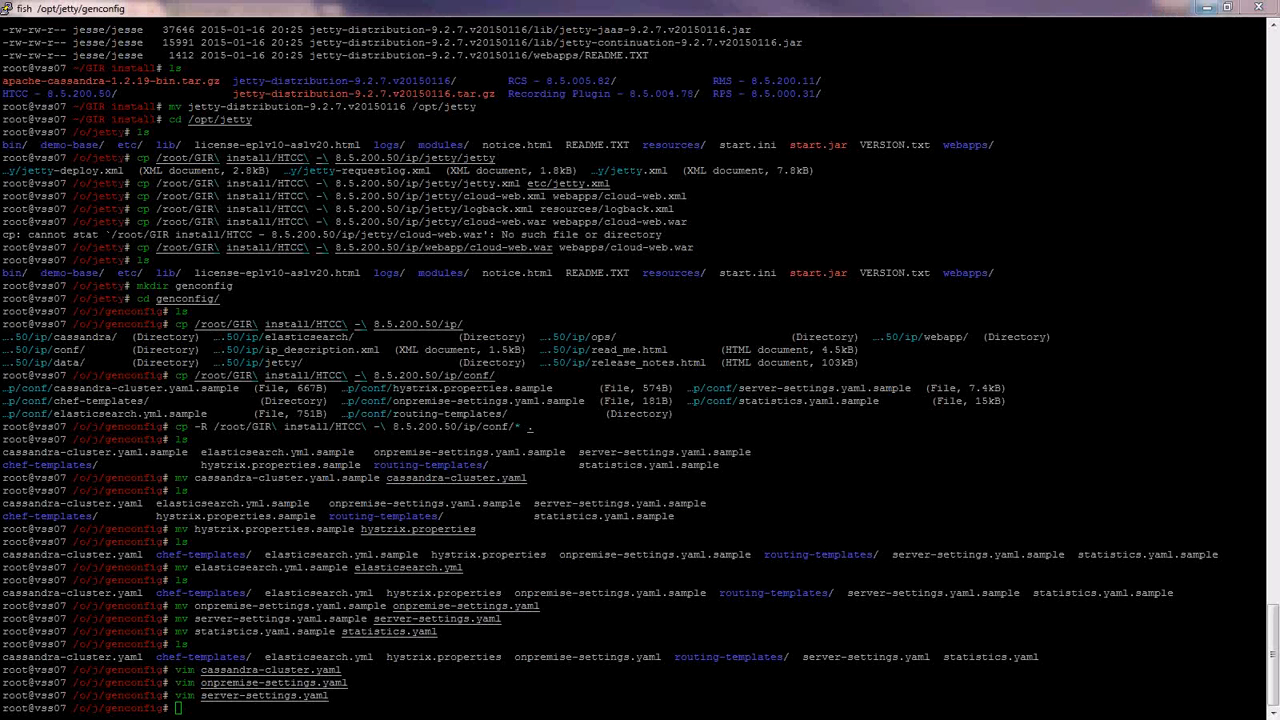
- Set the unicast hosts to 192.16.139.32 and minimum master nodes to 1
key(Up)
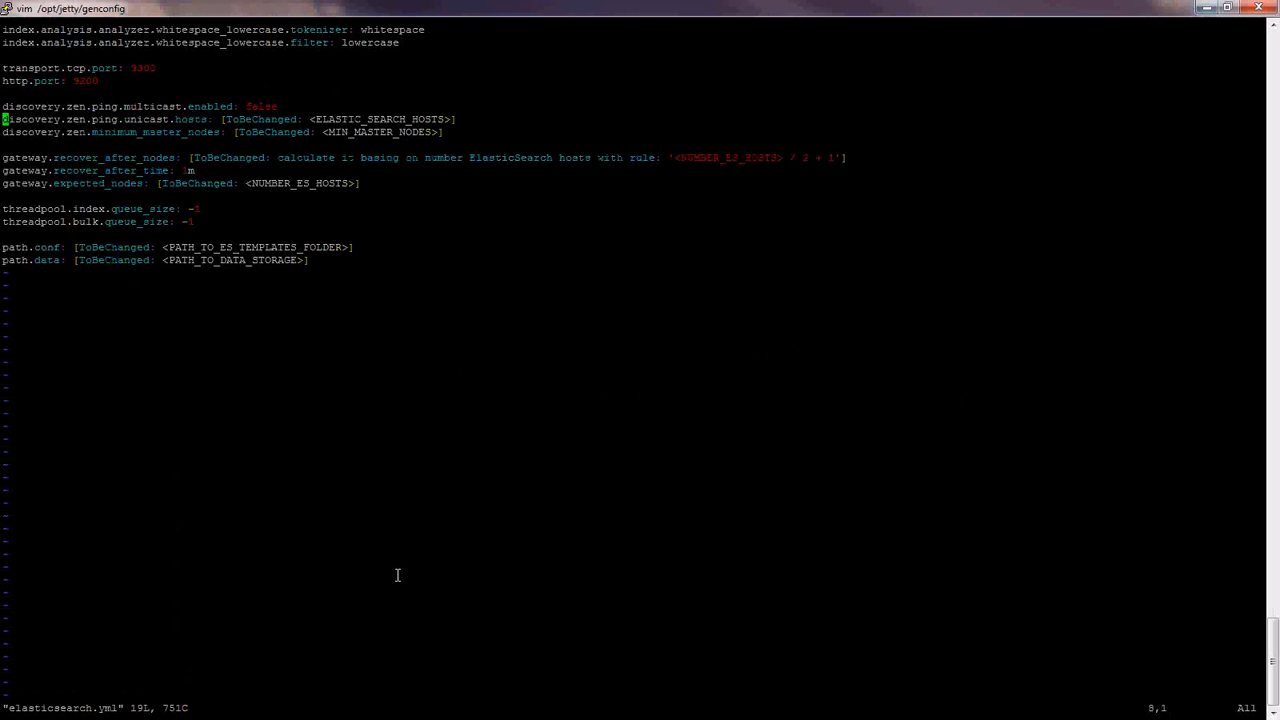
key(End)
key(Left)
key(Left)
key(Left)
key(Left)
key(Left)
key(Left)
key(Left)
key(Left)
key(Left)
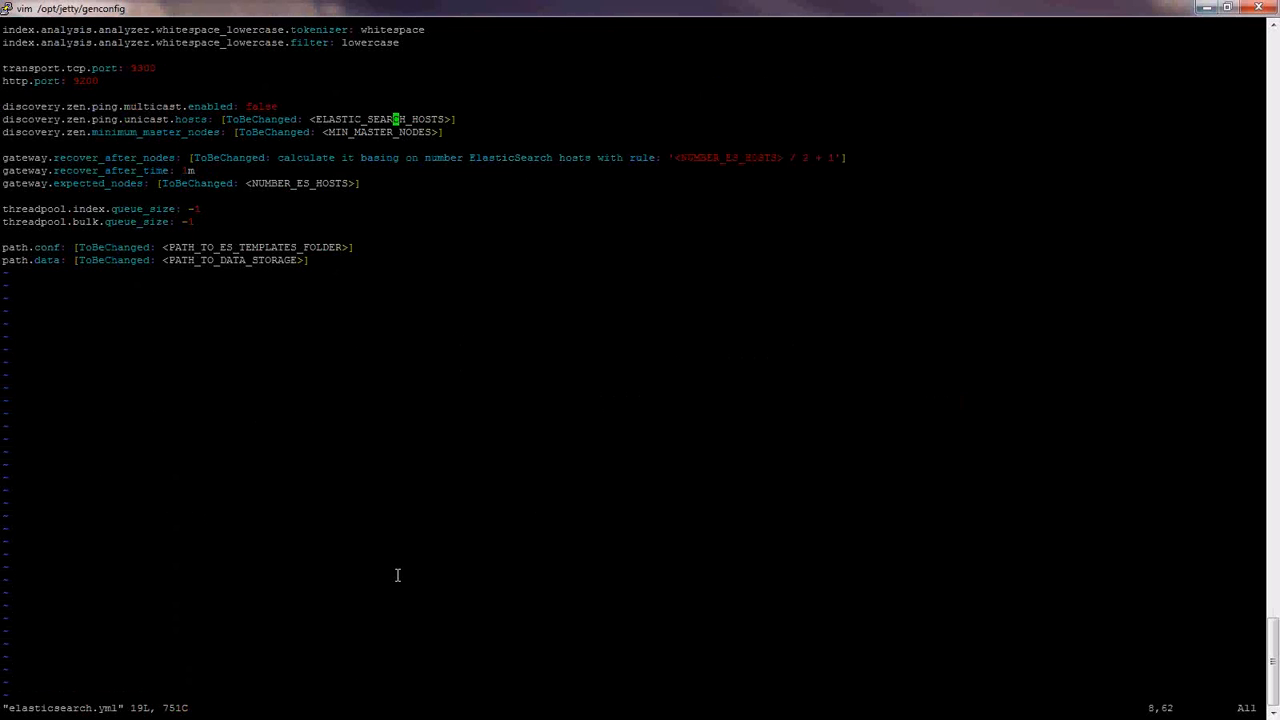
key(A)
key(BackSpace)
key(BackSpace)
key(BackSpace)
key(BackSpace)
key(BackSpace)
key(BackSpace)
key(BackSpace)
key(BackSpace)
key(BackSpace)
key(BackSpace)
key(BackSpace)
key(BackSpace)
key(BackSpace)
key(BackSpace)
key(BackSpace)
key(BackSpace)
key(BackSpace)
key(BackSpace)
key(BackSpace)
key(BackSpace)
key(BackSpace)
key(BackSpace)
key(BackSpace)
key(BackSpace)
key(BackSpace)
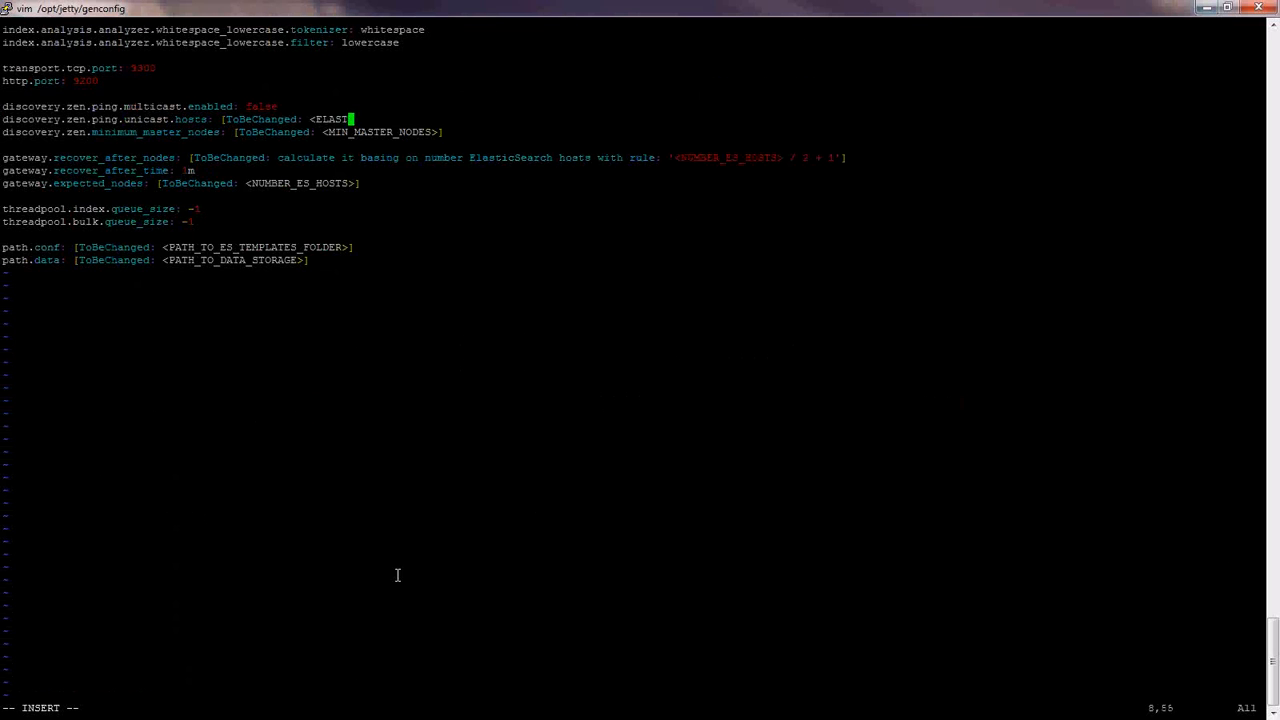
key(BackSpace)
key(BackSpace)
key(BackSpace)
key(BackSpace)
key(BackSpace)
key(BackSpace)
key(BackSpace)
text(192.16.139.32)
key(Down)
key(End)
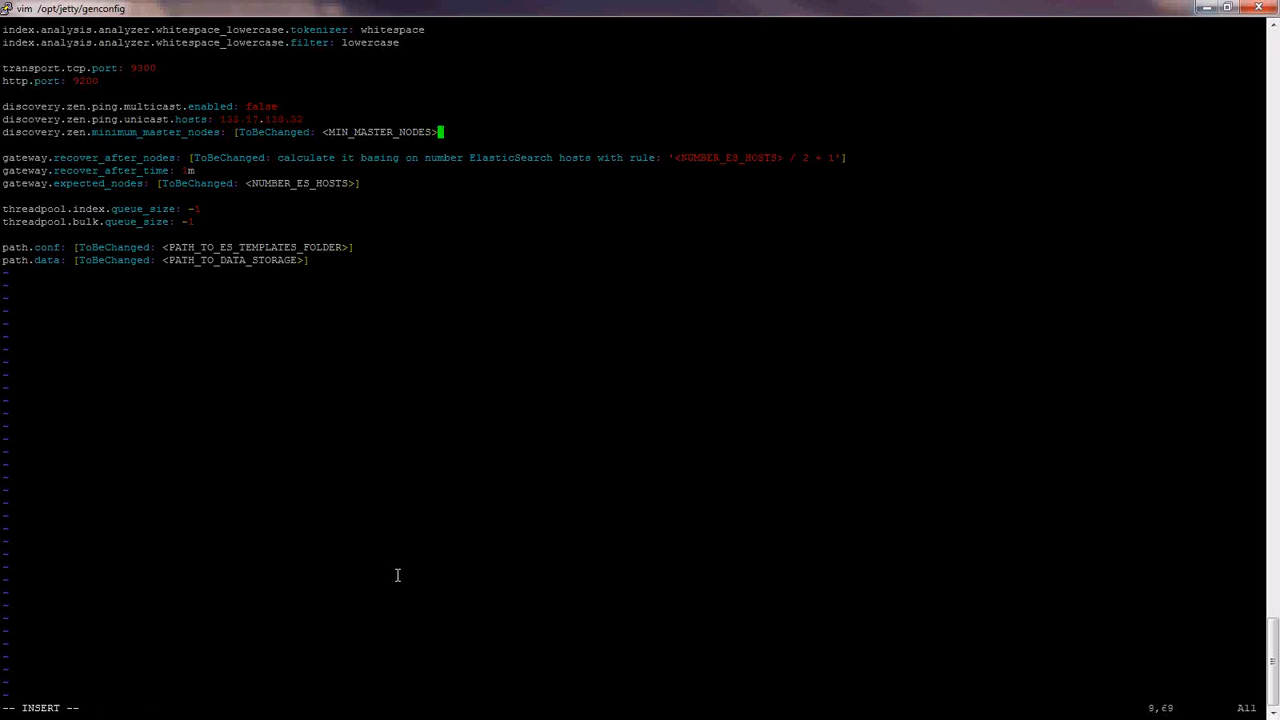
key(BackSpace)
key(BackSpace)
key(BackSpace)
key(BackSpace)
key(BackSpace)
key(BackSpace)
key(BackSpace)
key(BackSpace)
- Set recover_after_nodes and expected_nodes to 1
key(BackSpace)
key(BackSpace)
key(BackSpace)
key(BackSpace)
key(BackSpace)
key(BackSpace)
key(BackSpace)
key(BackSpace)
key(BackSpace)
key(BackSpace)
key(BackSpace)
key(BackSpace)
key(BackSpace)
key(BackSpace)
key(BackSpace)
key(BackSpace)
key(BackSpace)
key(BackSpace)
key(BackSpace)
key(BackSpace)
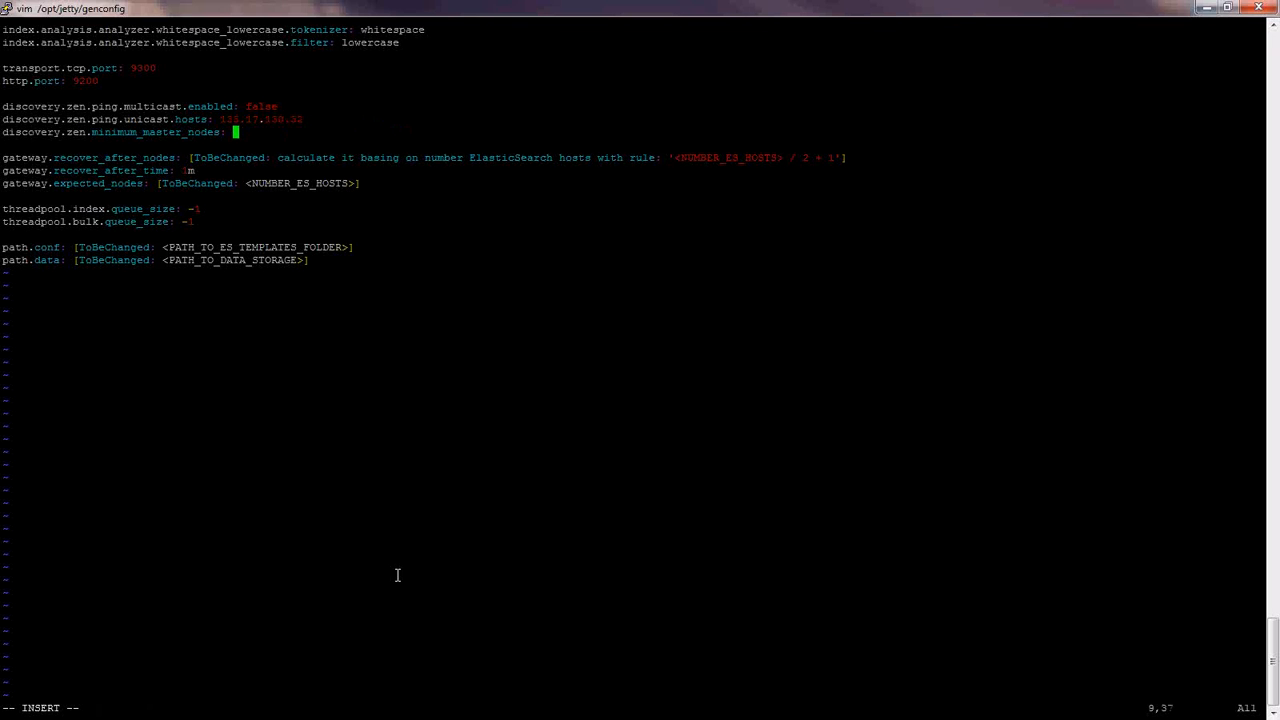
text(1)
key(Down)
key(Down)
key(End)
key(BackSpace)
key(BackSpace)
key(BackSpace)
key(BackSpace)
key(BackSpace)
key(BackSpace)
key(BackSpace)
key(BackSpace)
key(BackSpace)
key(BackSpace)
key(BackSpace)
key(BackSpace)
key(BackSpace)
key(BackSpace)
key(BackSpace)
key(BackSpace)
key(BackSpace)
key(BackSpace)
key(BackSpace)
key(BackSpace)
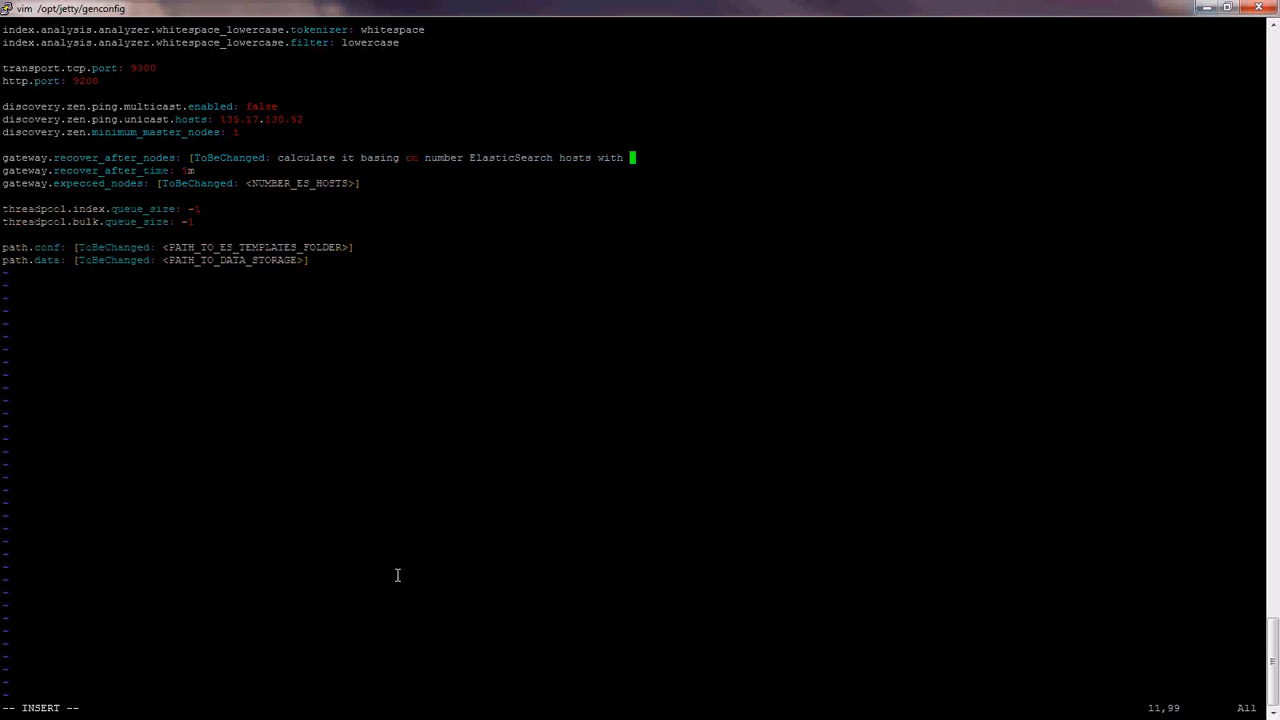
key(BackSpace)
key(BackSpace)
key(BackSpace)
key(BackSpace)
key(BackSpace)
key(BackSpace)
key(BackSpace)
key(BackSpace)
key(BackSpace)
key(BackSpace)
key(BackSpace)
key(BackSpace)
key(BackSpace)
key(BackSpace)
key(BackSpace)
key(BackSpace)
key(BackSpace)
key(BackSpace)
key(BackSpace)
key(BackSpace)
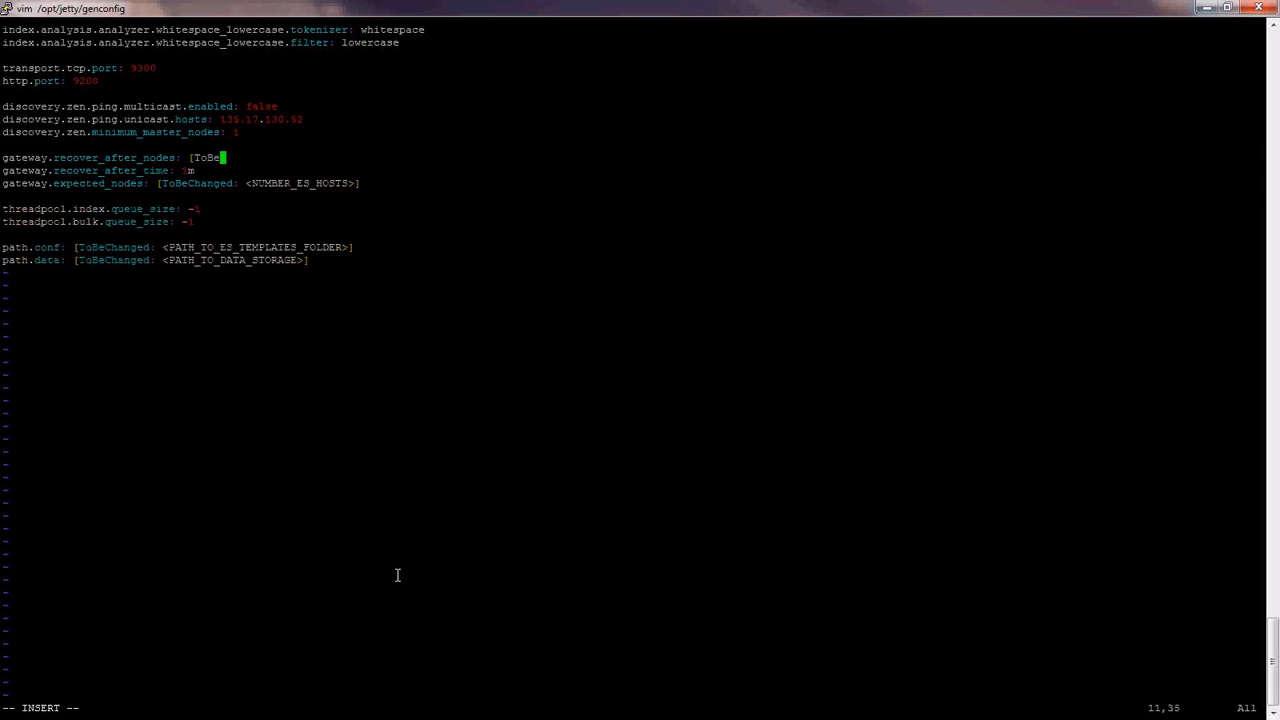
text(1)
key(Down)
key(Down)
key(End)
key(BackSpace)
key(BackSpace)
key(BackSpace)
key(BackSpace)
key(BackSpace)
key(BackSpace)
key(BackSpace)
key(BackSpace)
key(BackSpace)
key(BackSpace)
key(BackSpace)
key(BackSpace)
key(BackSpace)
key(BackSpace)
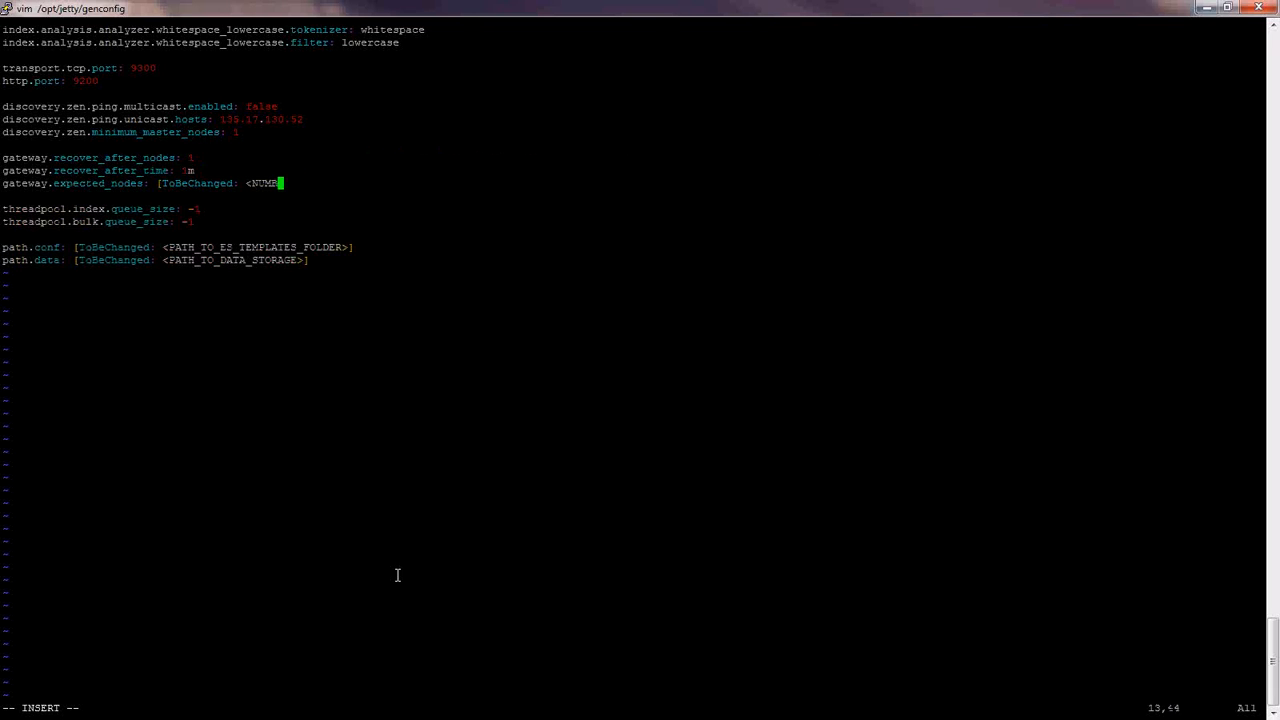
key(BackSpace)
key(BackSpace)
key(BackSpace)
key(BackSpace)
key(BackSpace)
key(BackSpace)
key(BackSpace)
key(BackSpace)
key(BackSpace)
key(BackSpace)
key(BackSpace)
key(BackSpace)
key(BackSpace)
key(BackSpace)
key(BackSpace)
key(BackSpace)
key(BackSpace)
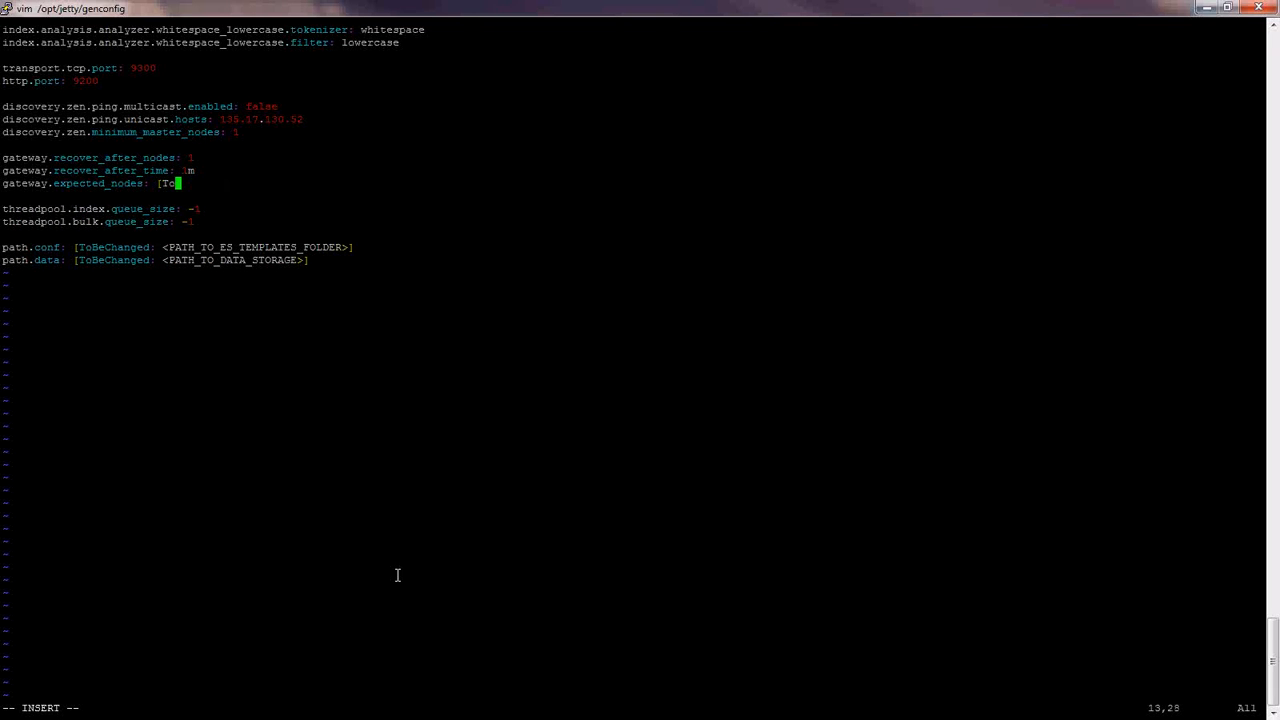
- Set path.conf to /opt/jetty/genconfig/templates and path.data to /opt/jetty/genconfig/templates/data, then save
key(BackSpace)
text(1)
key(Down)
key(Down)
key(Down)
key(Down)
key(Down)
key(End)
key(BackSpace)
key(BackSpace)
key(BackSpace)
key(BackSpace)
key(BackSpace)
key(BackSpace)
key(BackSpace)
key(BackSpace)
key(BackSpace)
key(BackSpace)
key(BackSpace)
key(BackSpace)
key(BackSpace)
key(BackSpace)
key(BackSpace)
key(BackSpace)
key(BackSpace)
key(BackSpace)
key(BackSpace)
key(BackSpace)
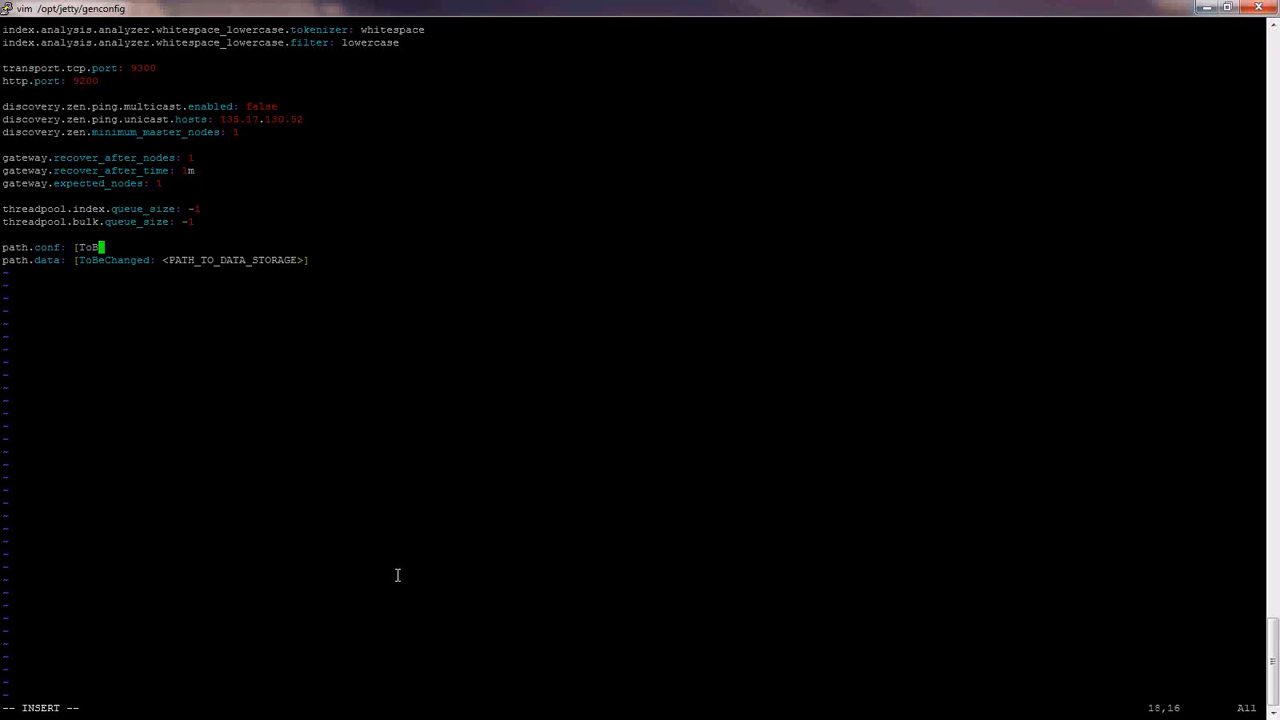
key(BackSpace)
key(BackSpace)
key(BackSpace)
key(BackSpace)
text(/opt/jetty/genconfig/tem)
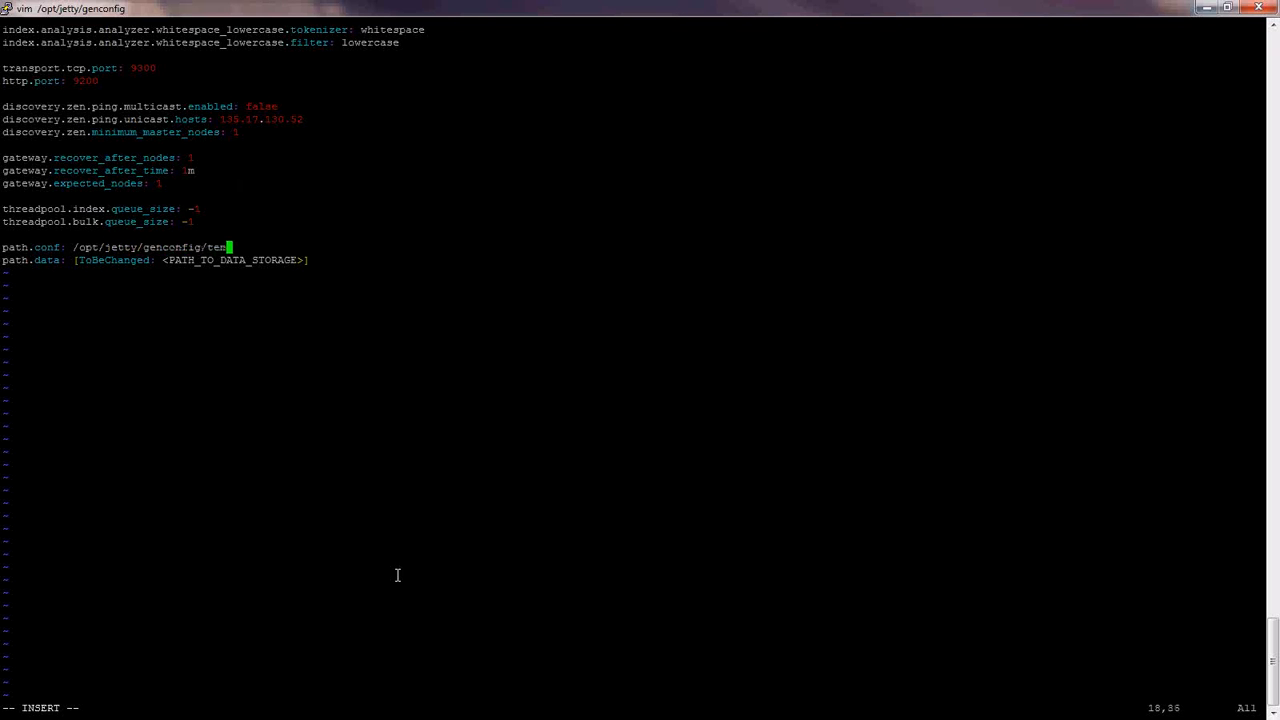
text(plates)
key(Down)
key(End)
key(BackSpace)
key(BackSpace)
key(BackSpace)
key(BackSpace)
key(BackSpace)
key(BackSpace)
key(BackSpace)
key(BackSpace)
key(BackSpace)
key(BackSpace)
key(BackSpace)
key(BackSpace)
key(BackSpace)
key(BackSpace)
key(BackSpace)
key(BackSpace)
key(BackSpace)
key(BackSpace)
key(BackSpace)
key(BackSpace)
text(/ot/)
key(BackSpace)
key(BackSpace)
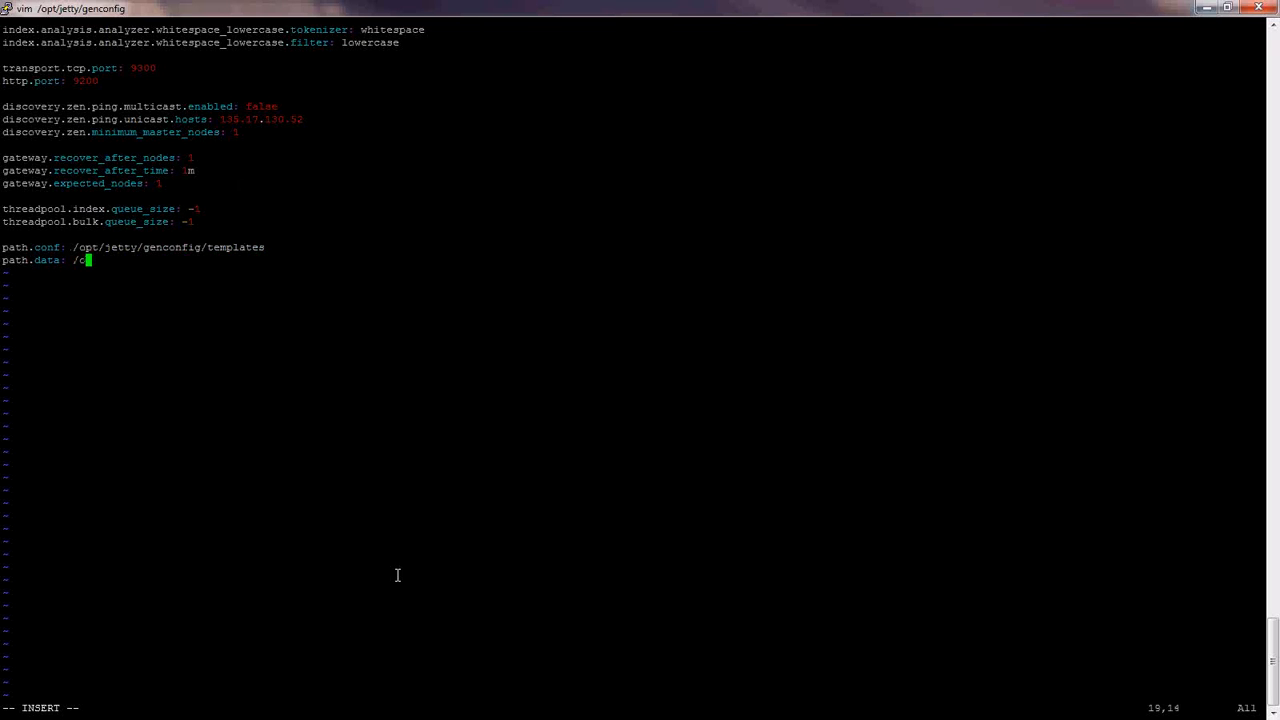
text(pt/jetty/genconfig/templat)
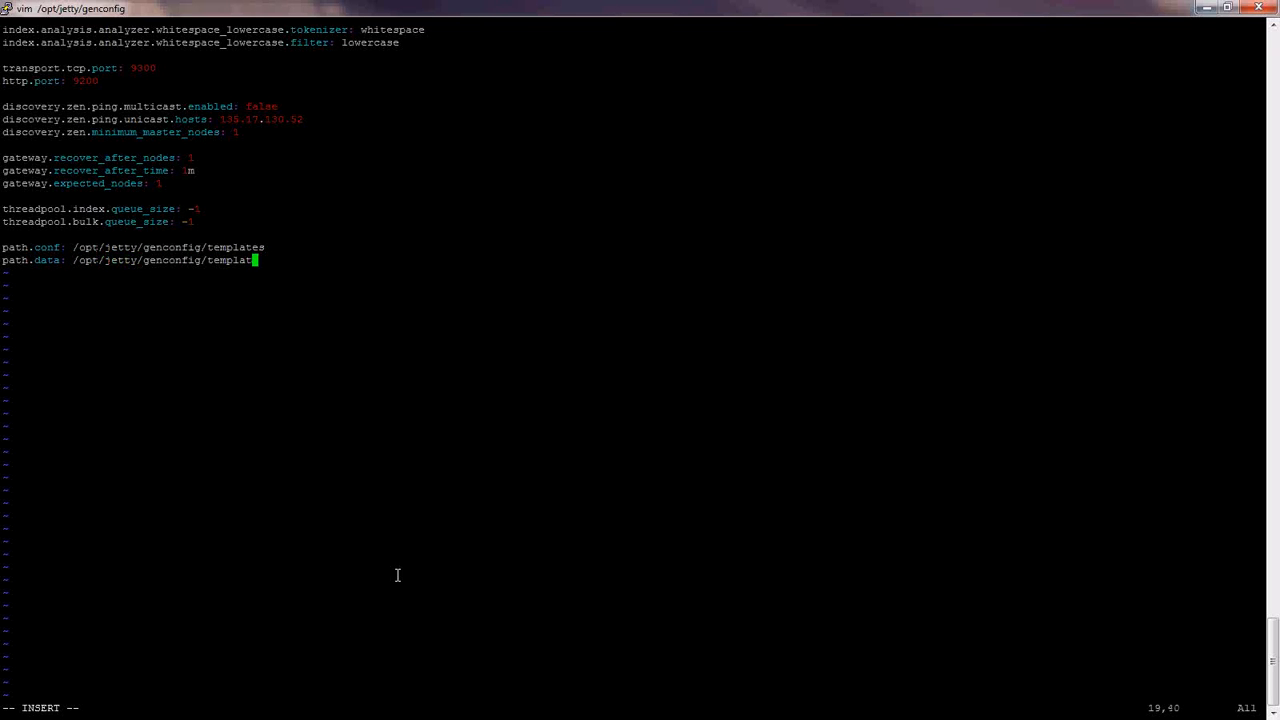
text(es/data)
key(Escape)
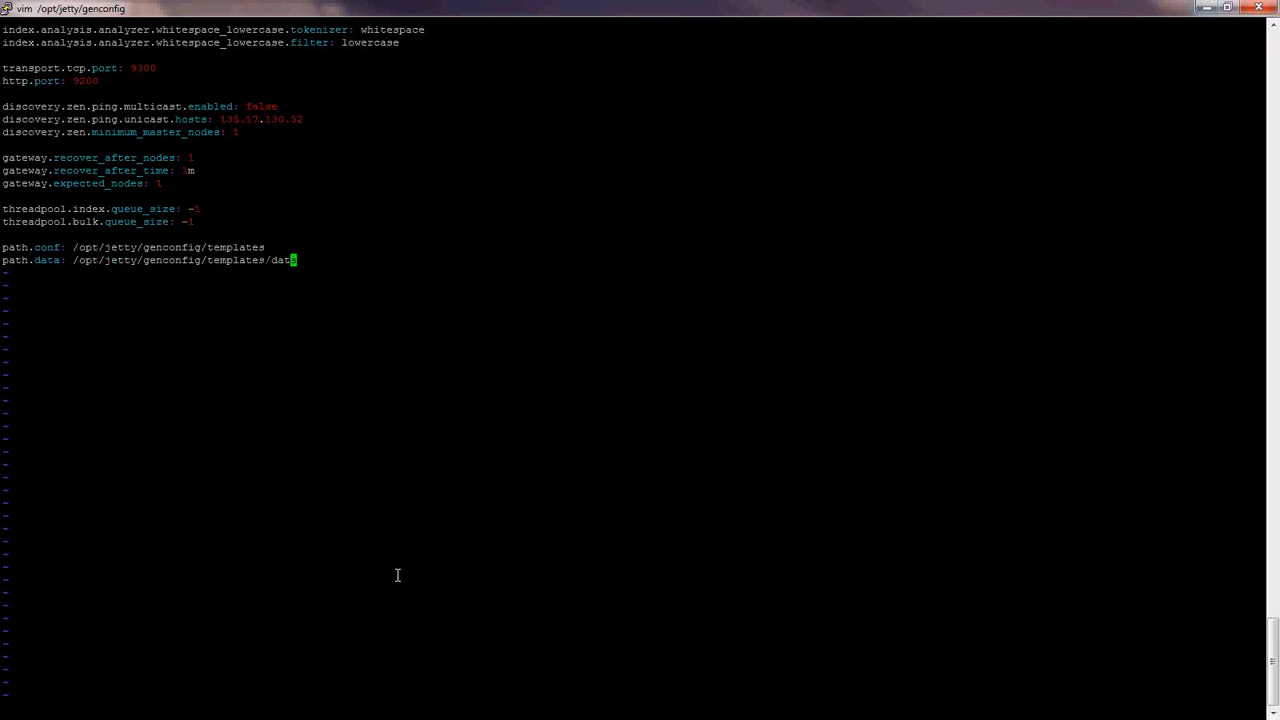
text(:wq!)
- Save the config, create the folders, and copy the Elasticsearch *.json templates into templates/
key(Return)
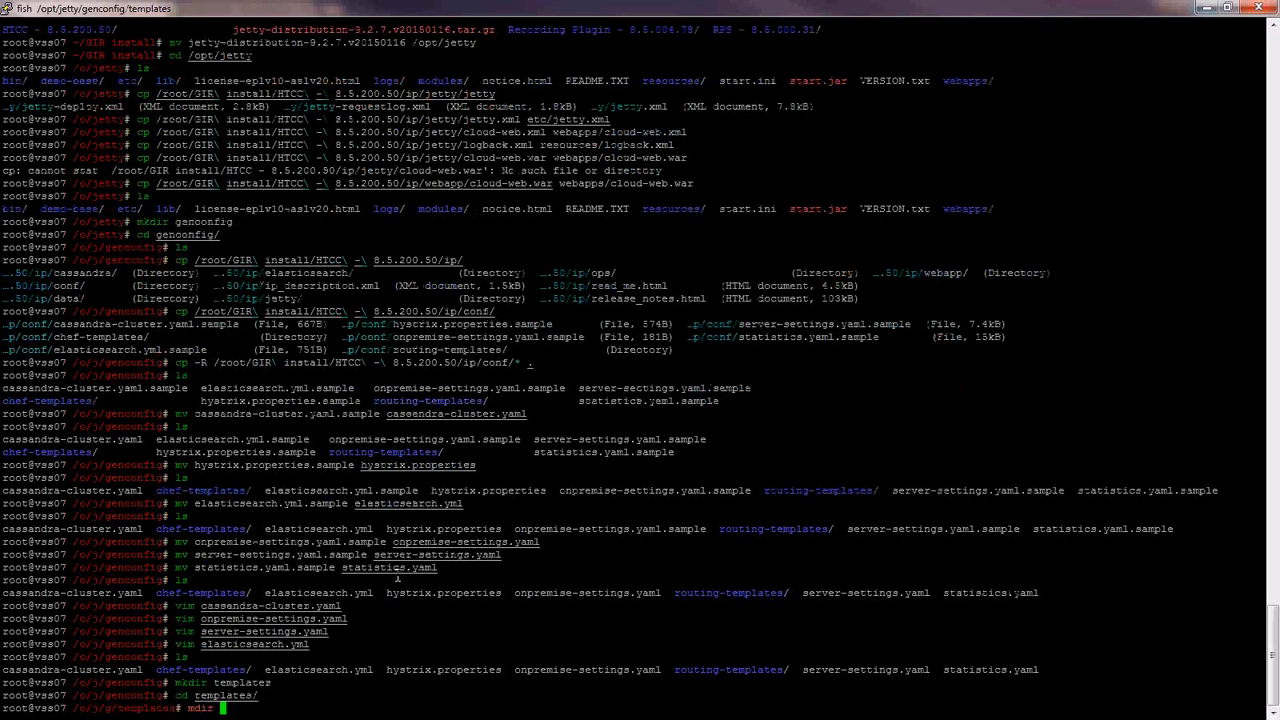
key(BackSpace)
key(BackSpace)
key(BackSpace)
key(BackSpace)
text(kd)
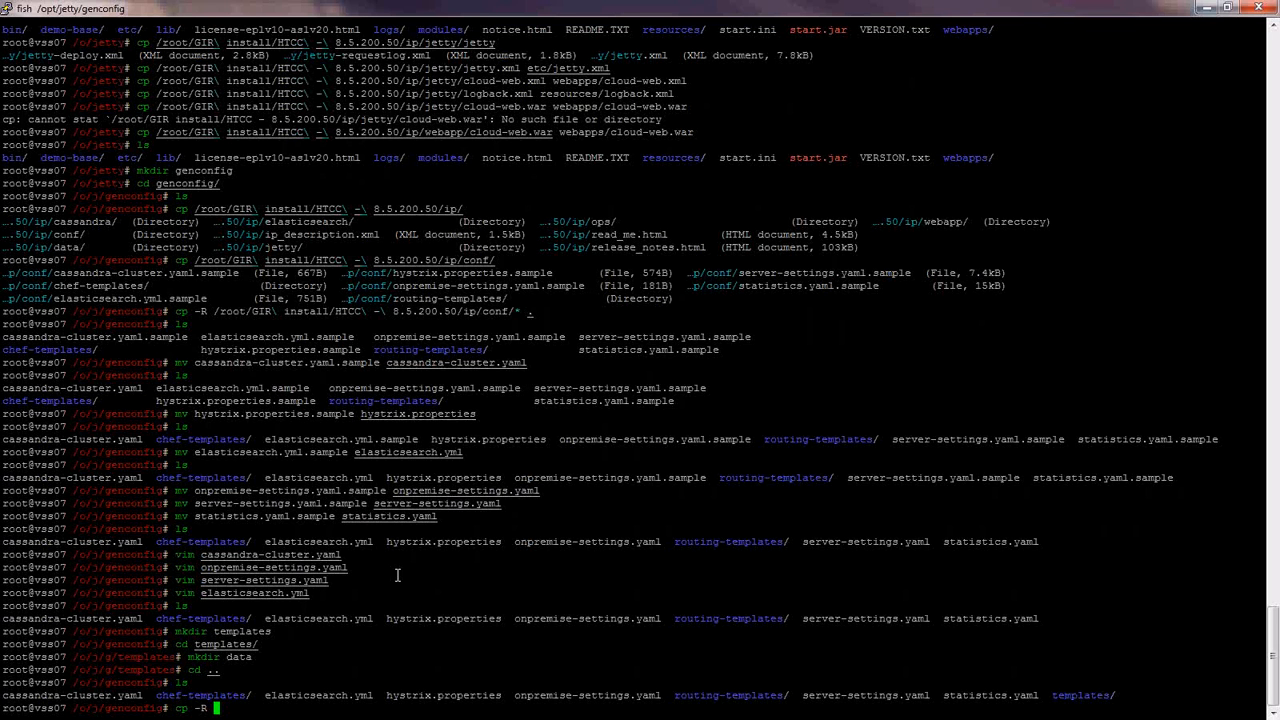
text(/root/GIR\ install/)
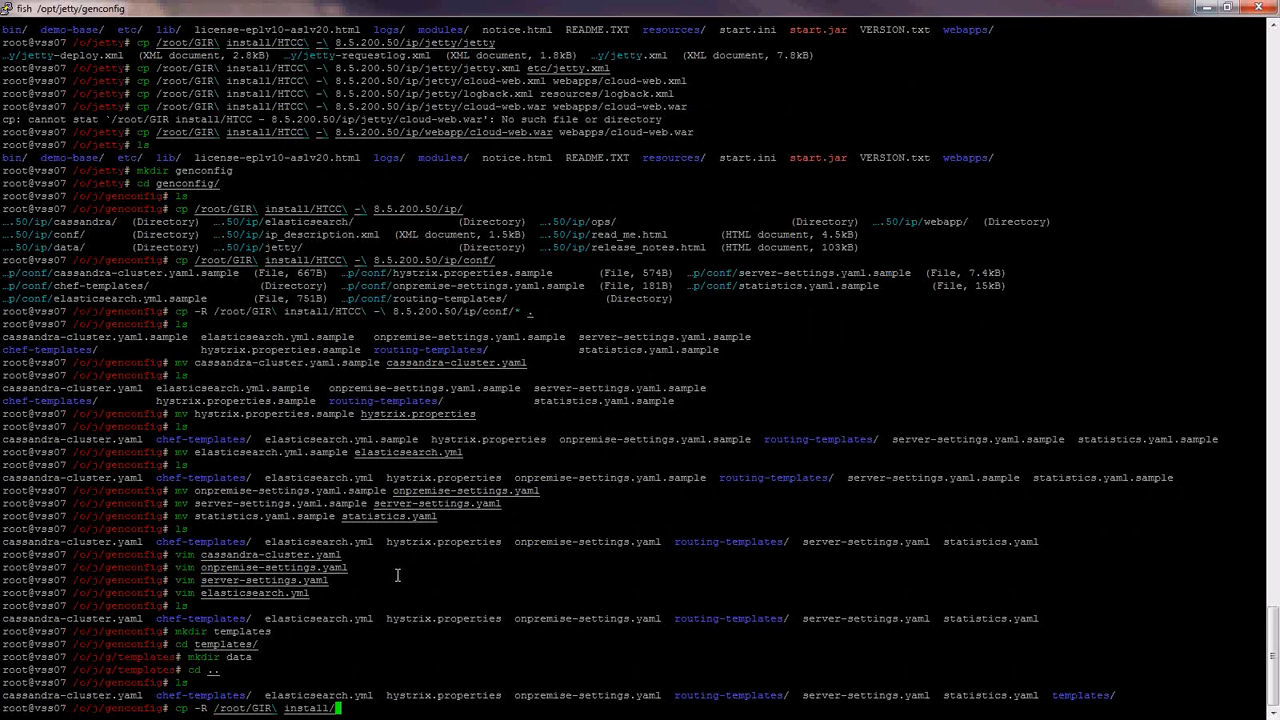
key(Tab)
key(Tab)
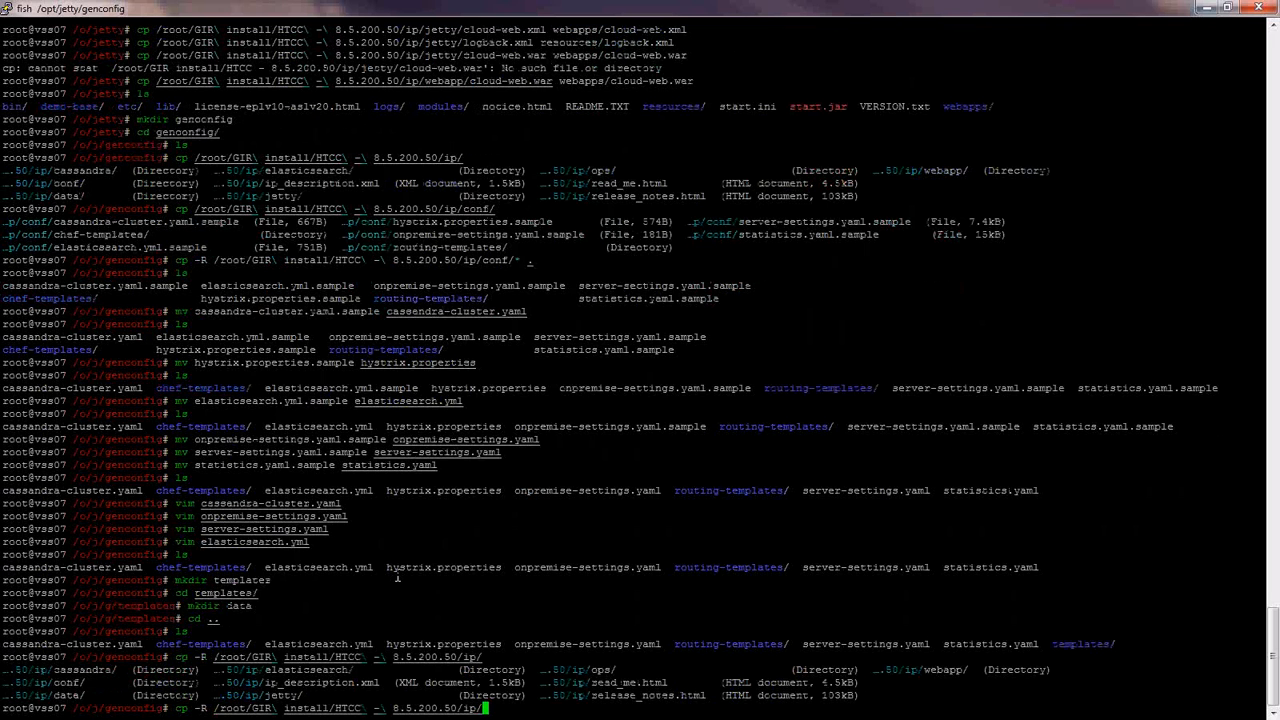
text(elasticsearch/templates/)
key(Tab)
text(*.json templates/)
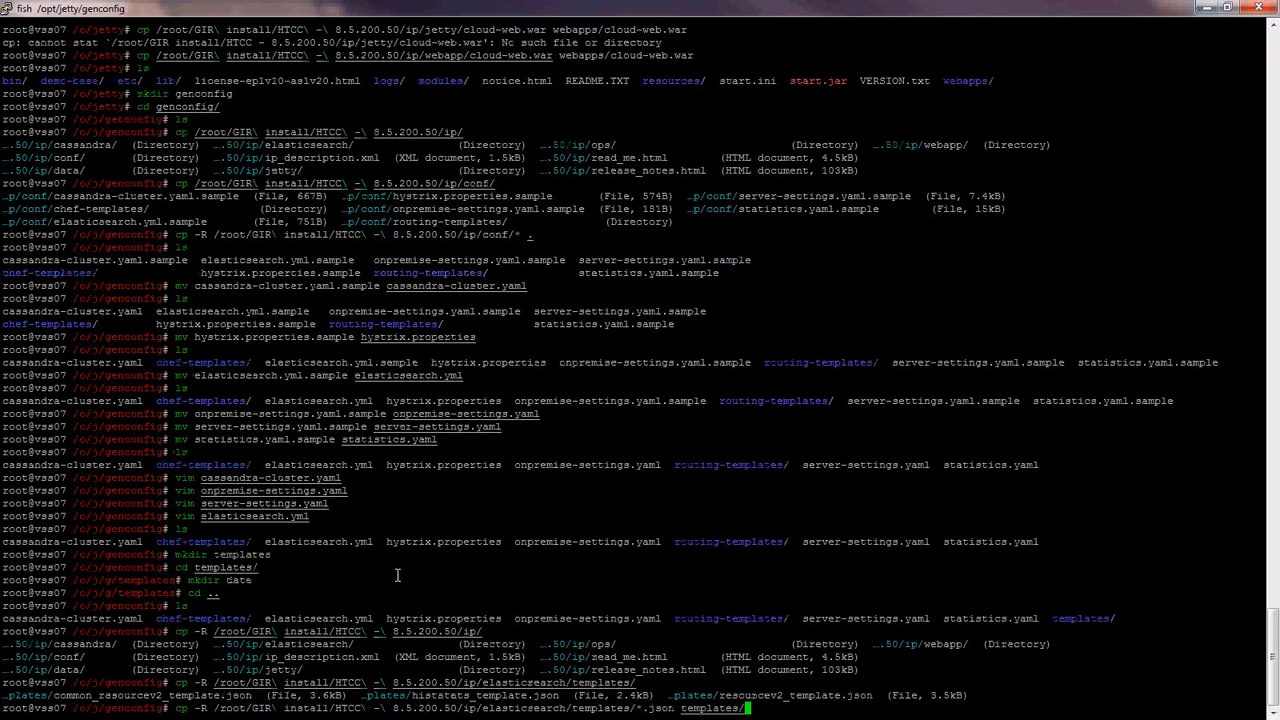
key(Return)
- List the templates folder contents, then go back up to /opt/jetty
text(cd templates/)
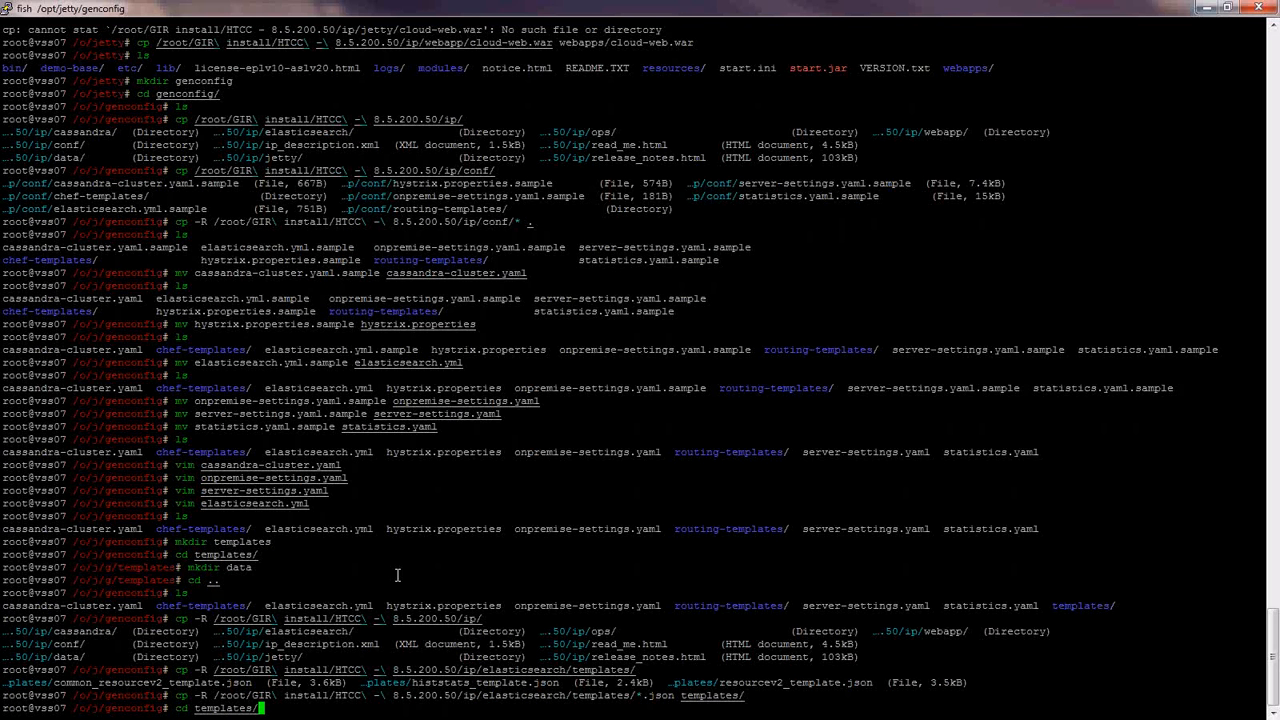
key(Return)
text(ls)
key(Return)
text(cd)
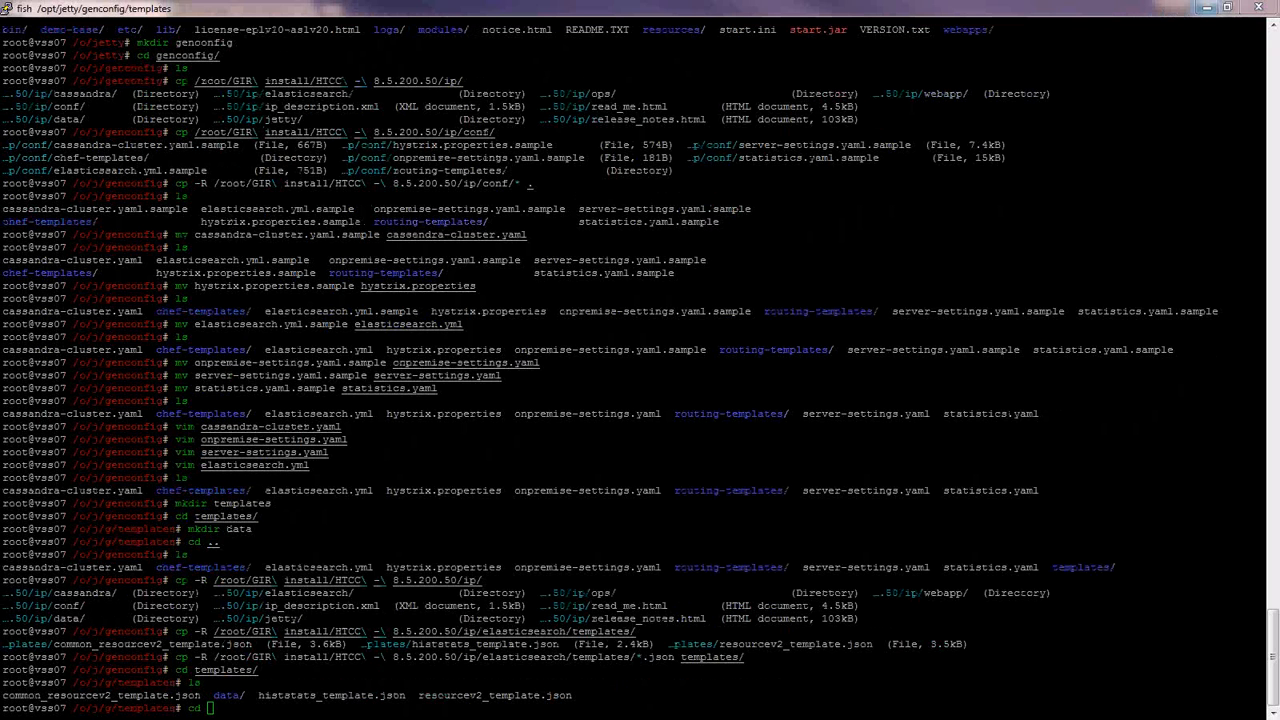
click(379, 453)
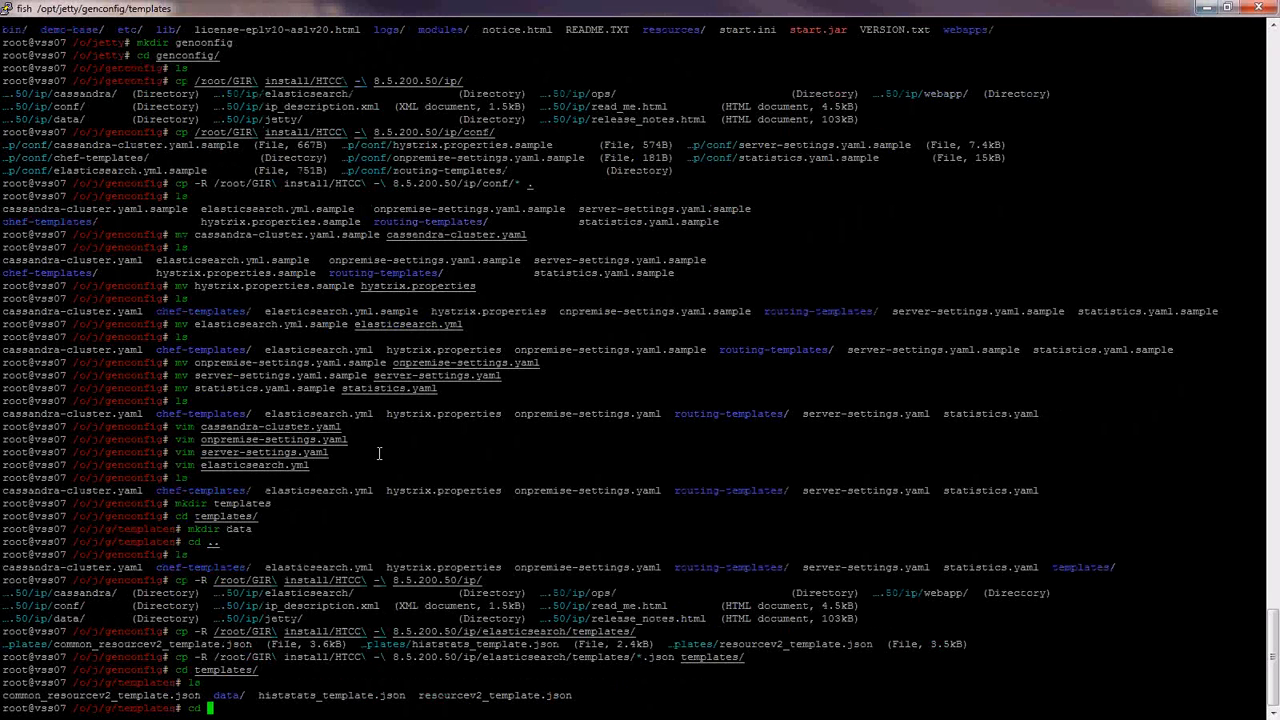
text(cd ..)
key(Return)
text(cd ..)
key(Return)
text(cd ..)
key(Return)
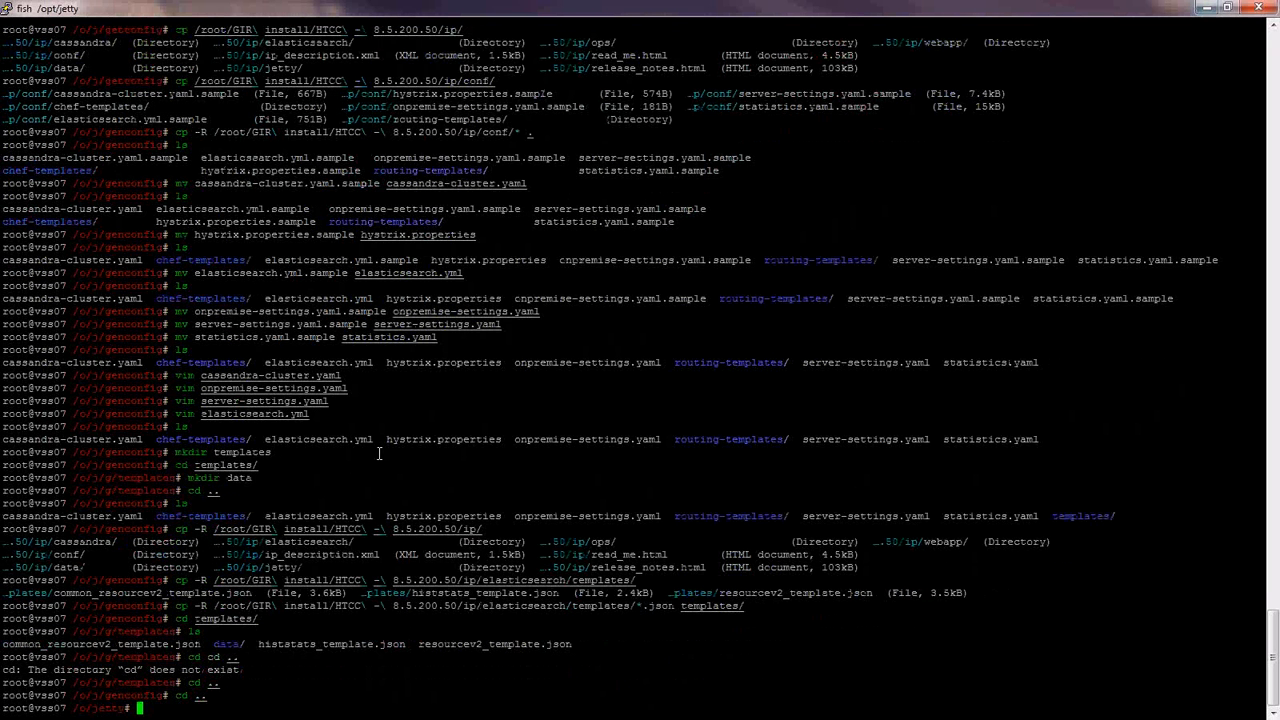
- Apply sysctl tuning: 16777216 buffer maxima, somaxconn 4096, syn backlog 8192, cubic congestion control
text(ls)
key(Return)
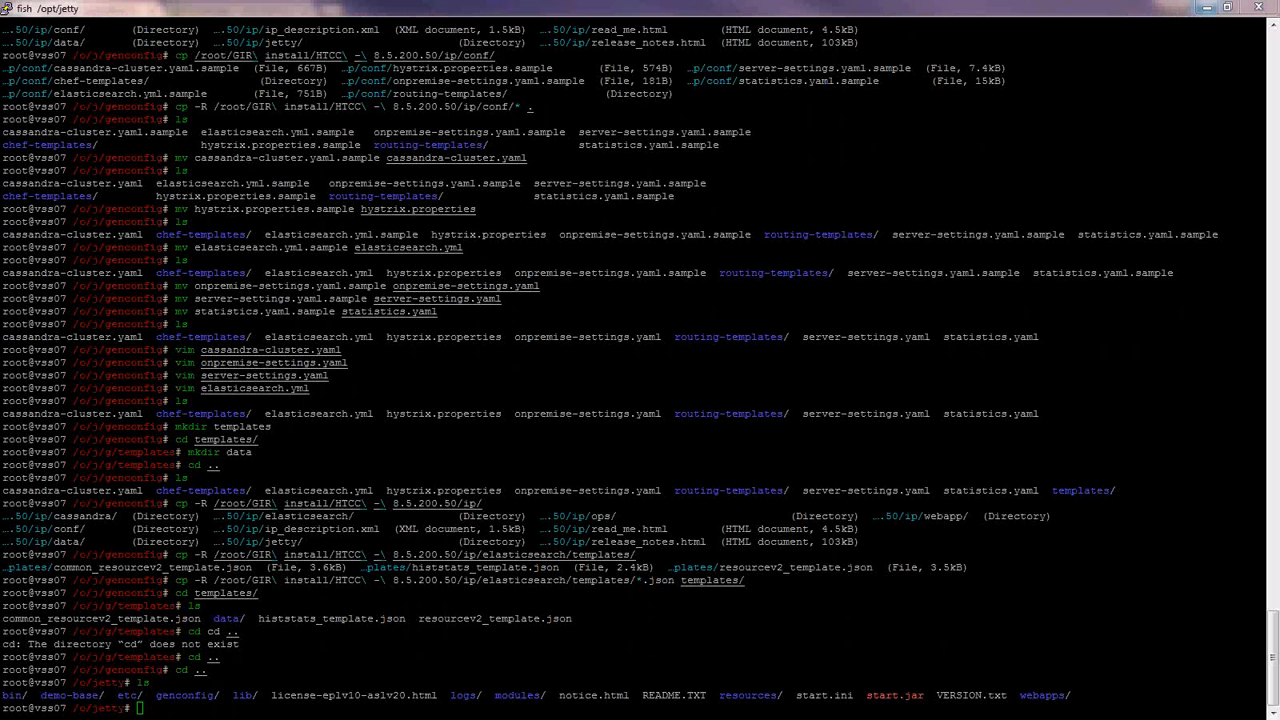
right_click(240, 298)
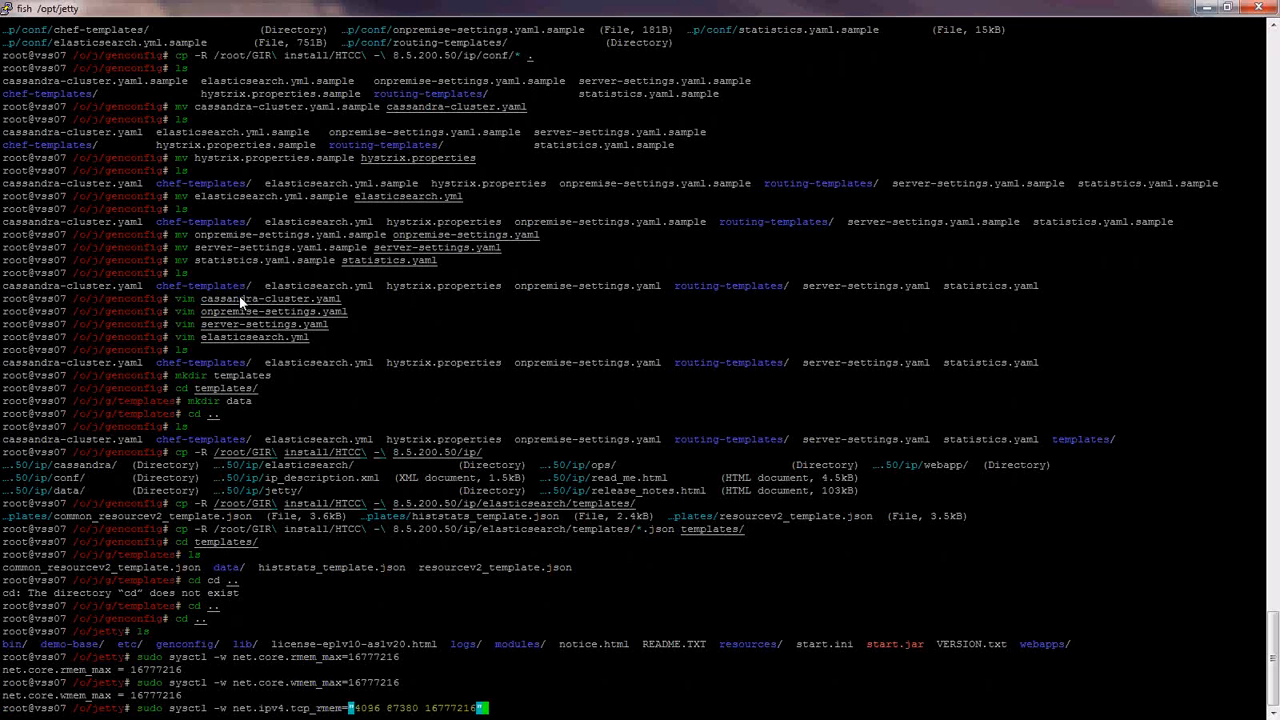
key(Return)
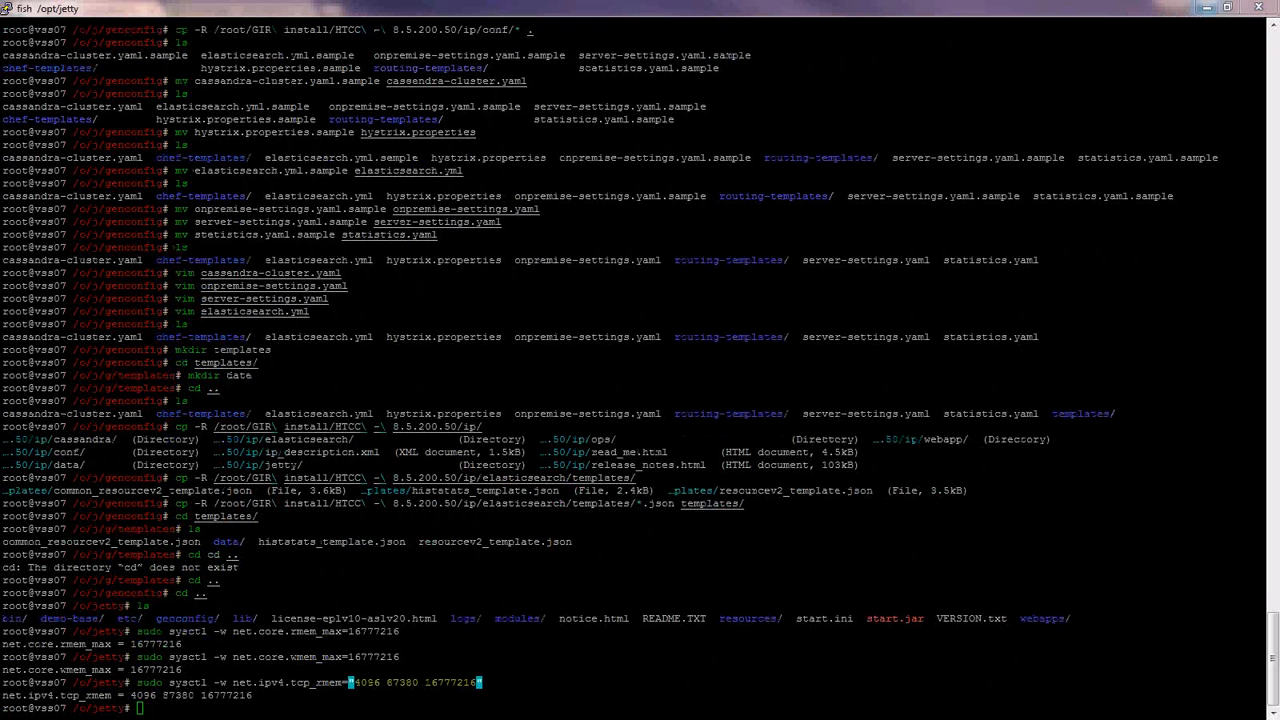
right_click(464, 447)
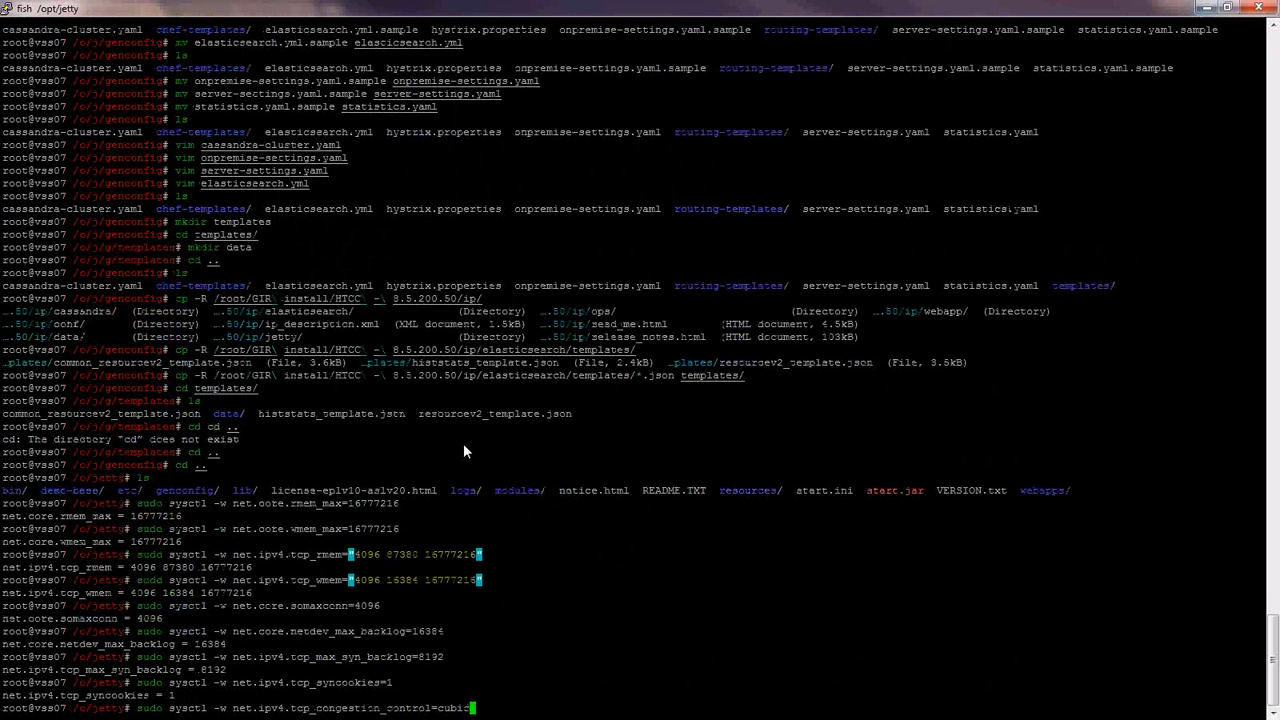
key(Return)
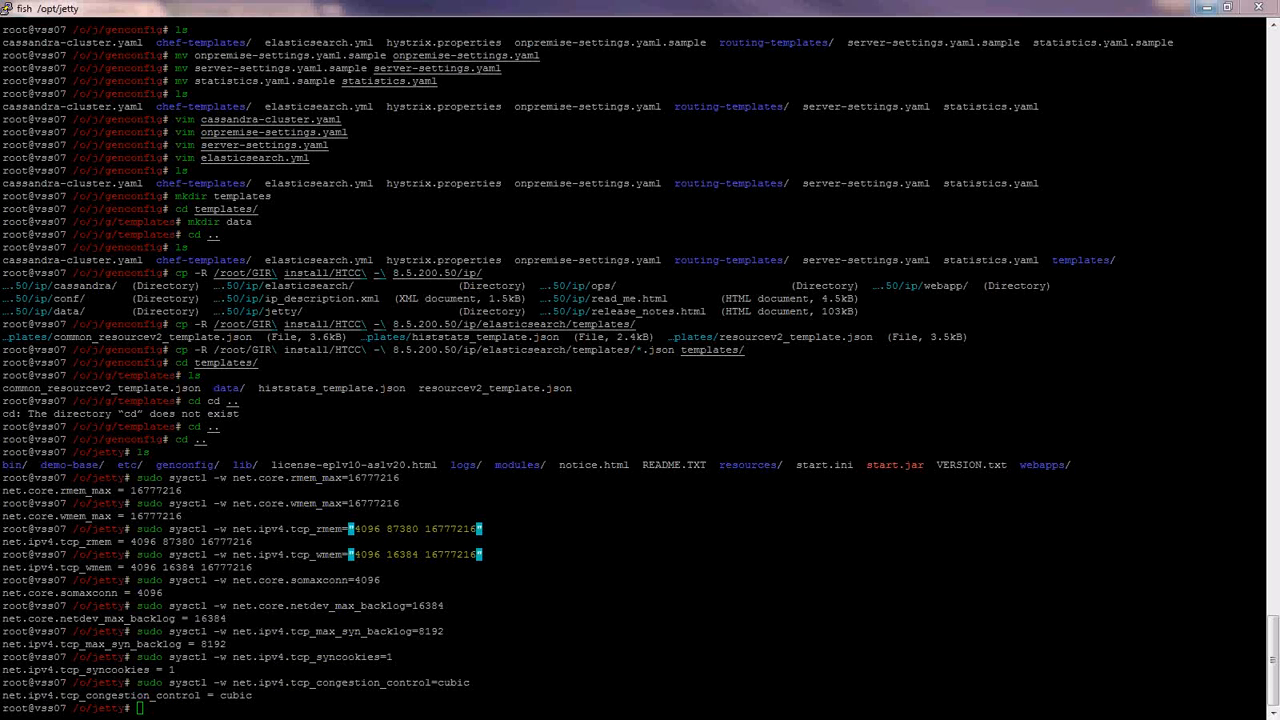
click(259, 565)
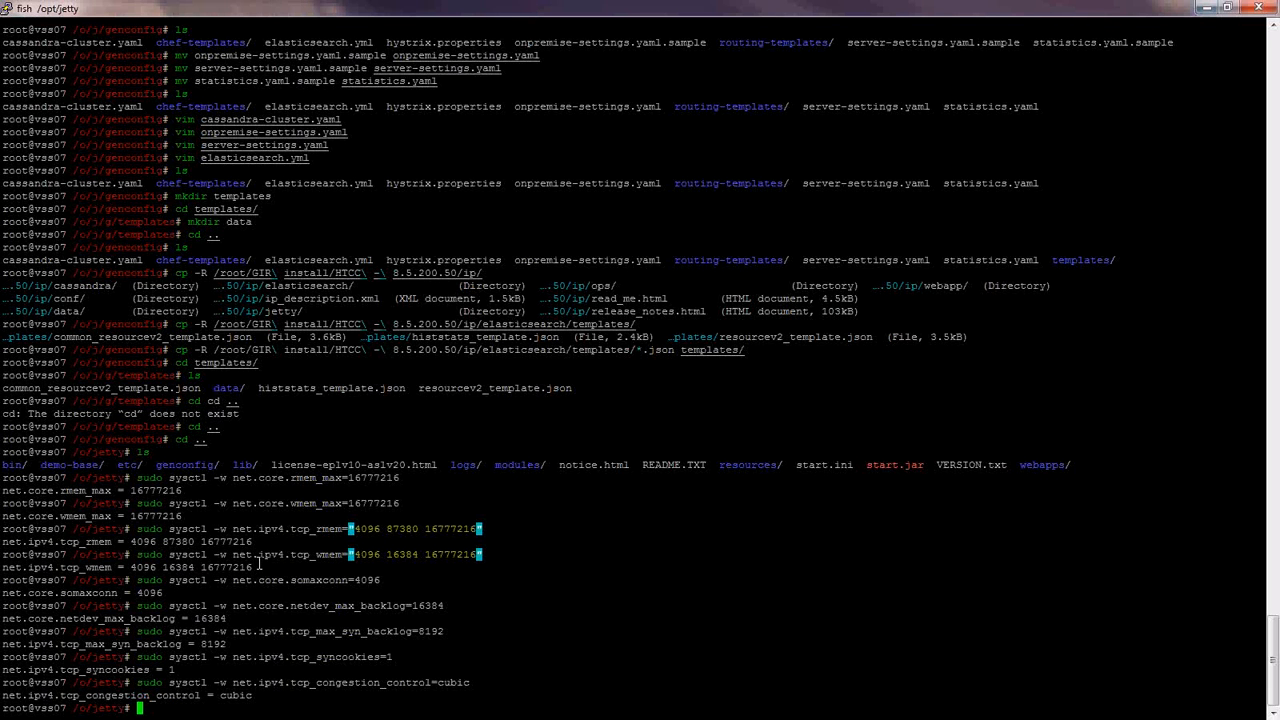
text(cd g)
key(Tab)
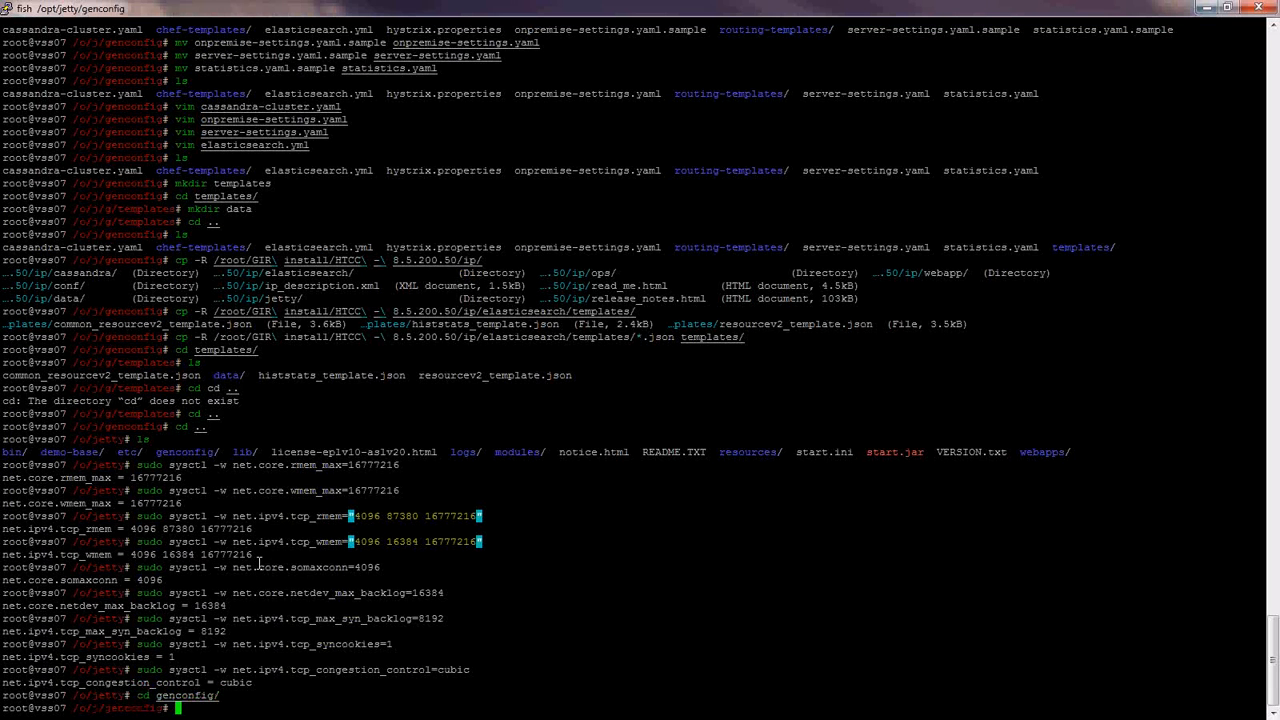
- Move elasticsearch.yml from genconfig into ../resources and confirm it is gone
text(ls)
key(Return)
text(mv elasticsearch.yml ../resources/)
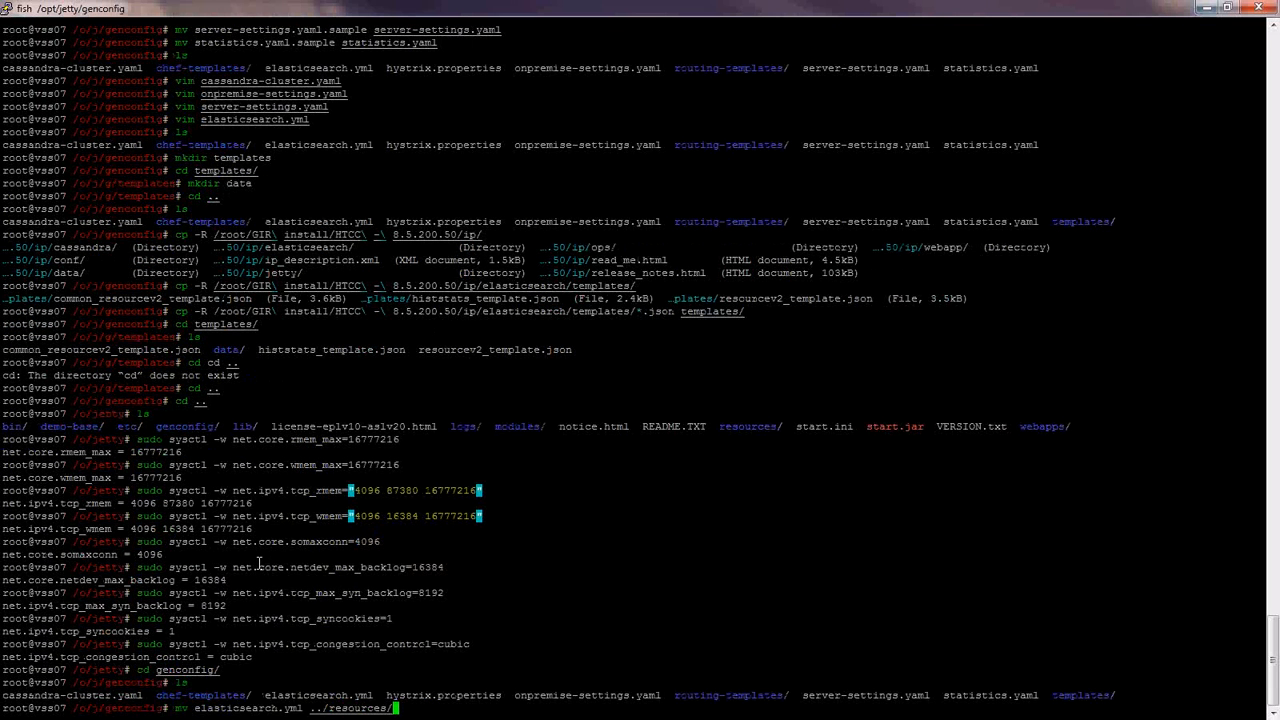
text(elasticses)
text(rch.yml)
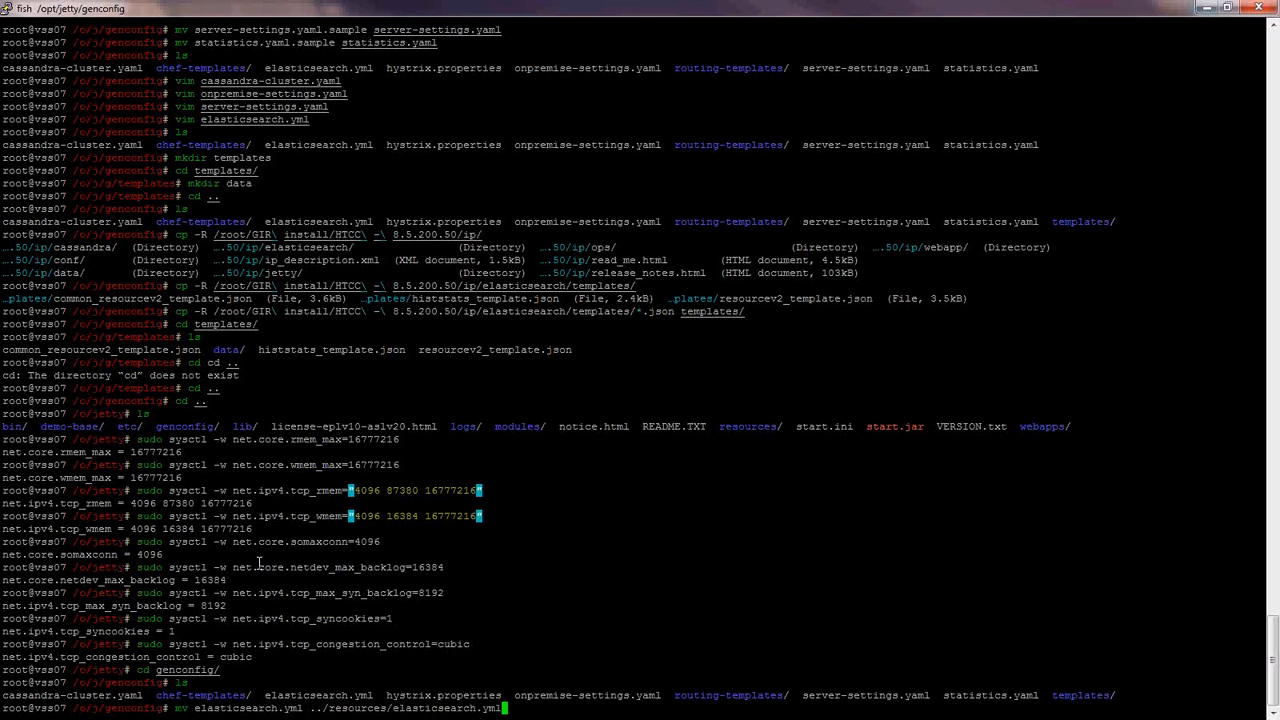
key(Return)
text(l)
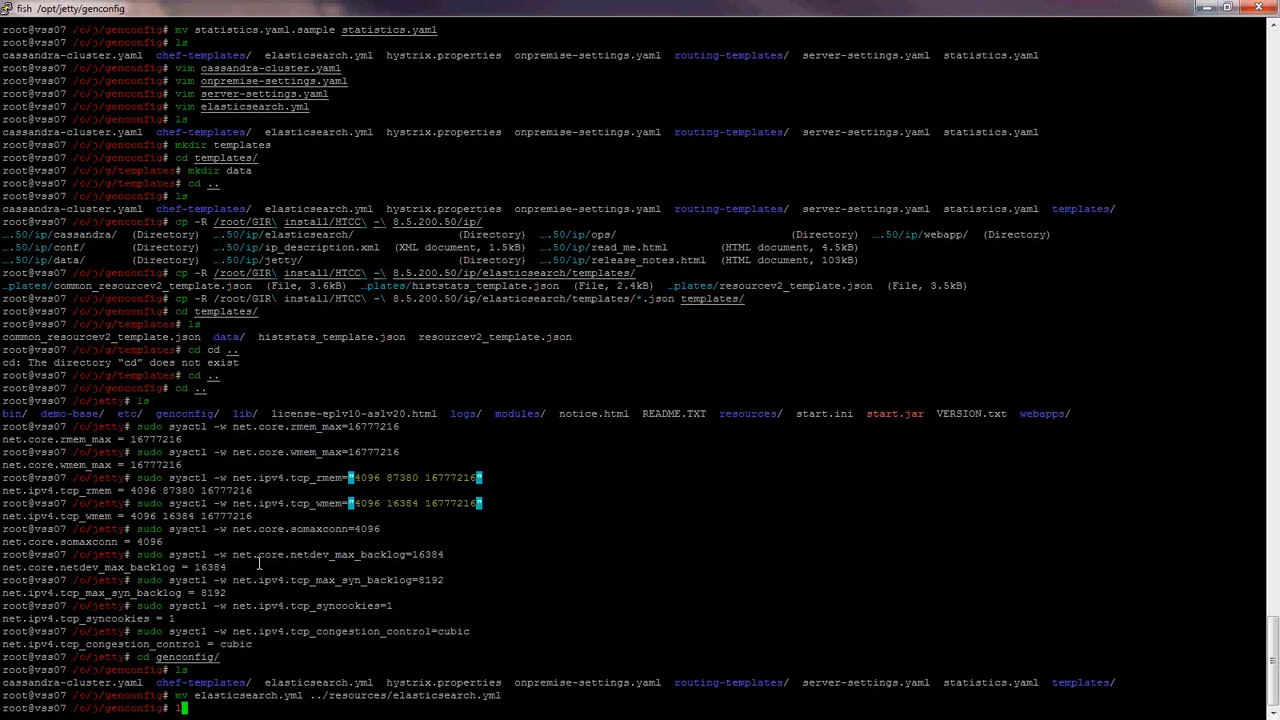
text(s)
key(Return)
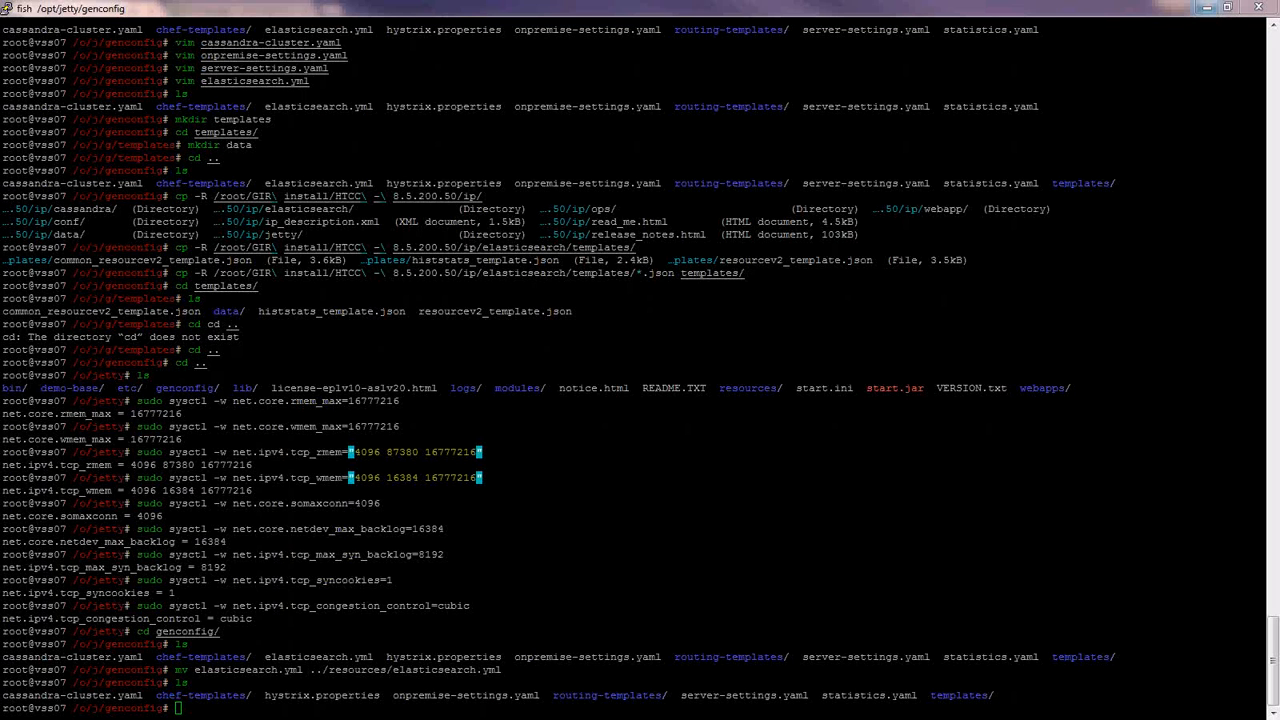
- Return to /opt/jetty and list its contents
text(cd .)
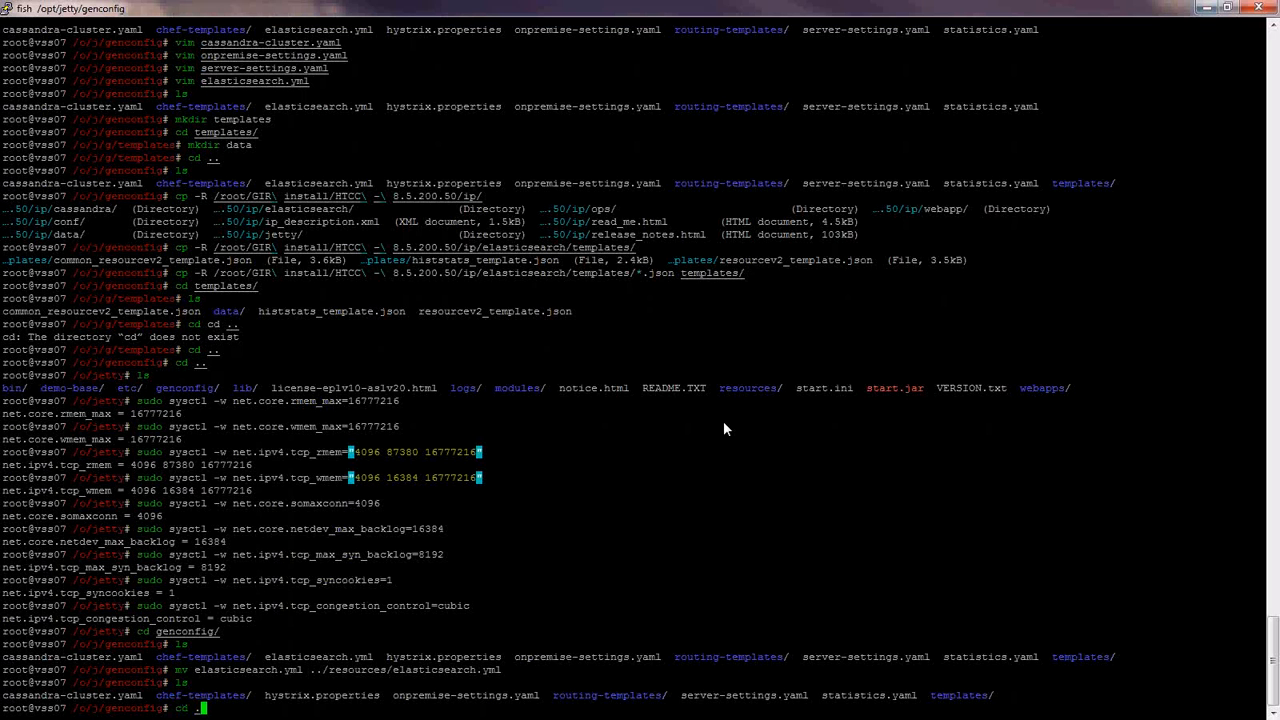
text(.)
key(Return)
text(ls)
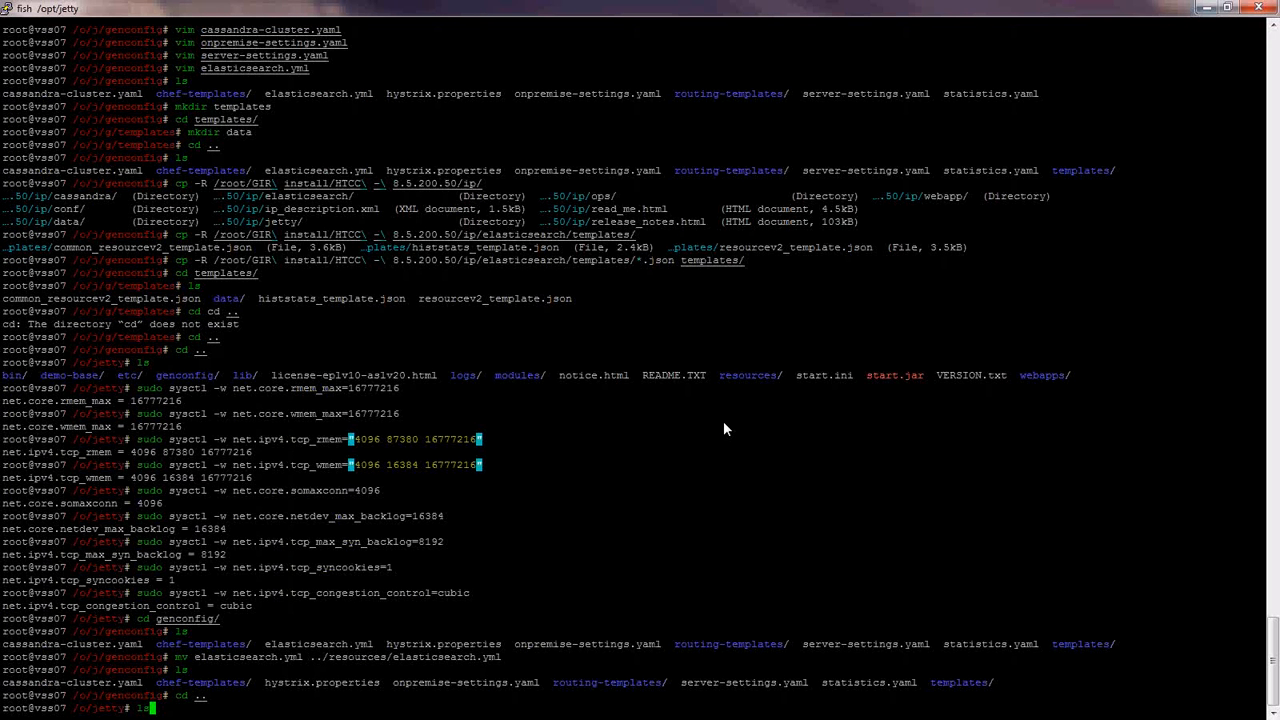
key(Return)
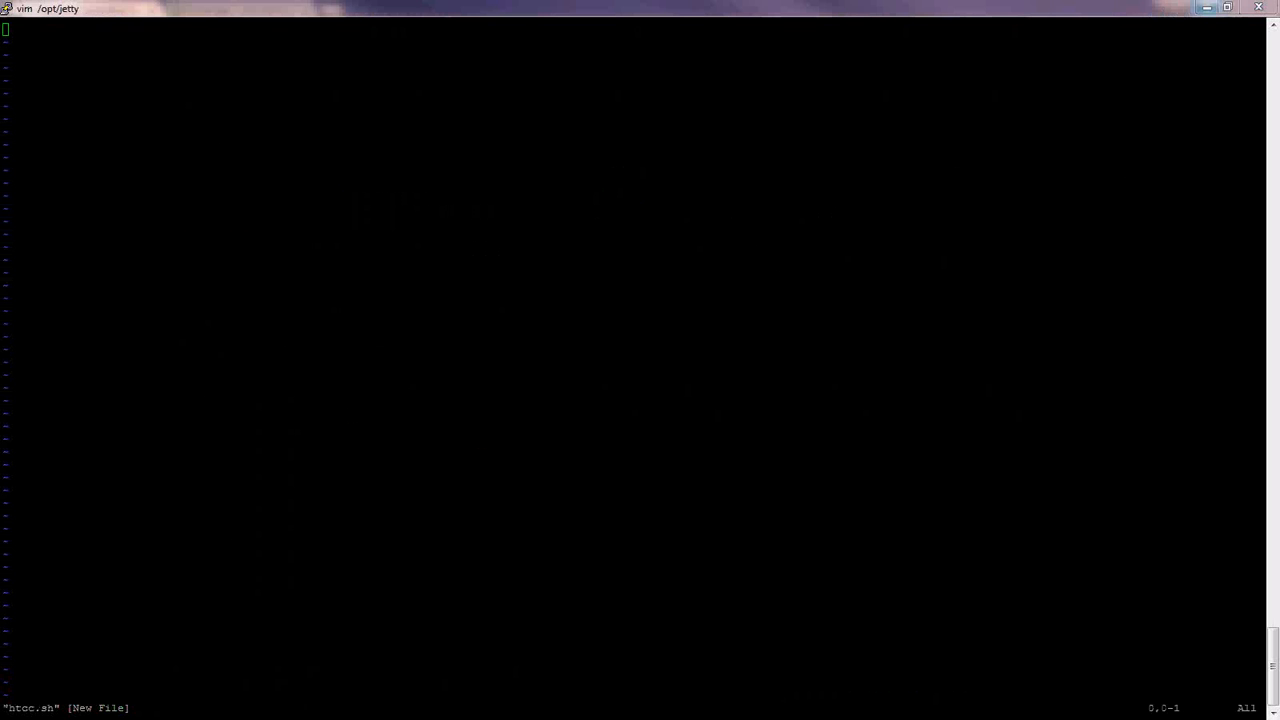
- Paste the java Jetty start command into htcc.sh and join its second line onto the first
click(172, 241)
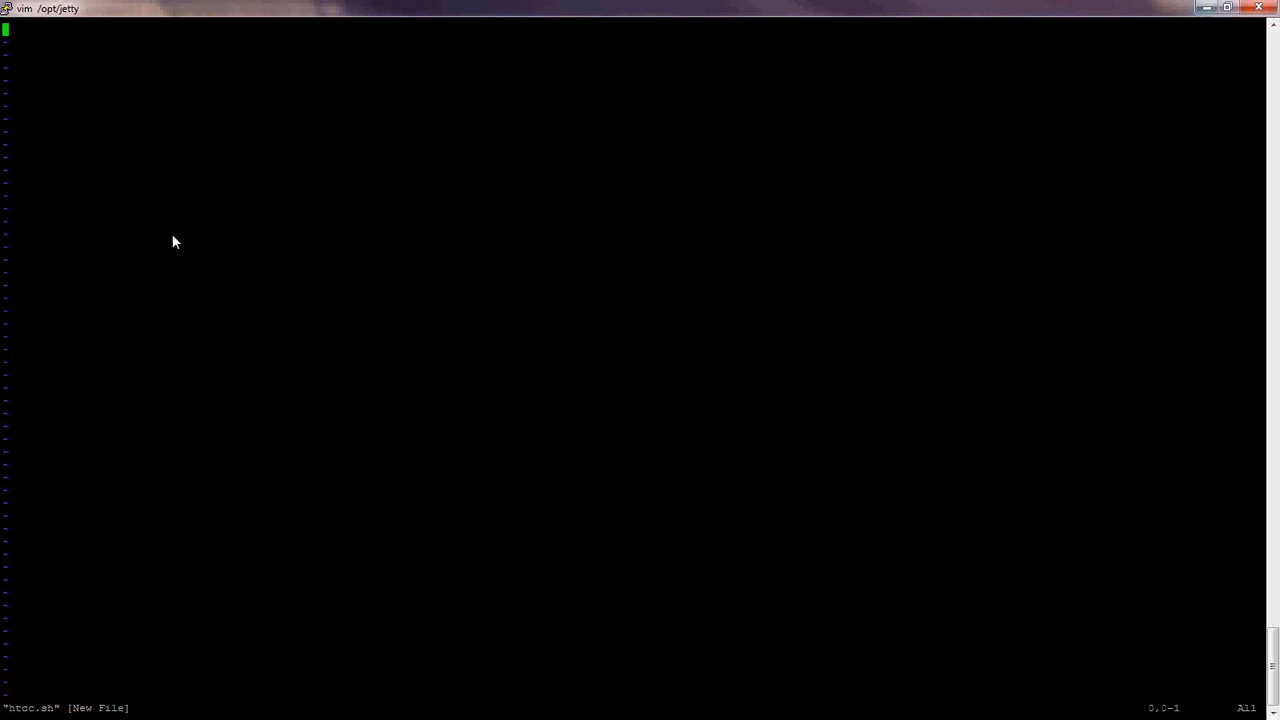
key(i)
right_click(172, 241)
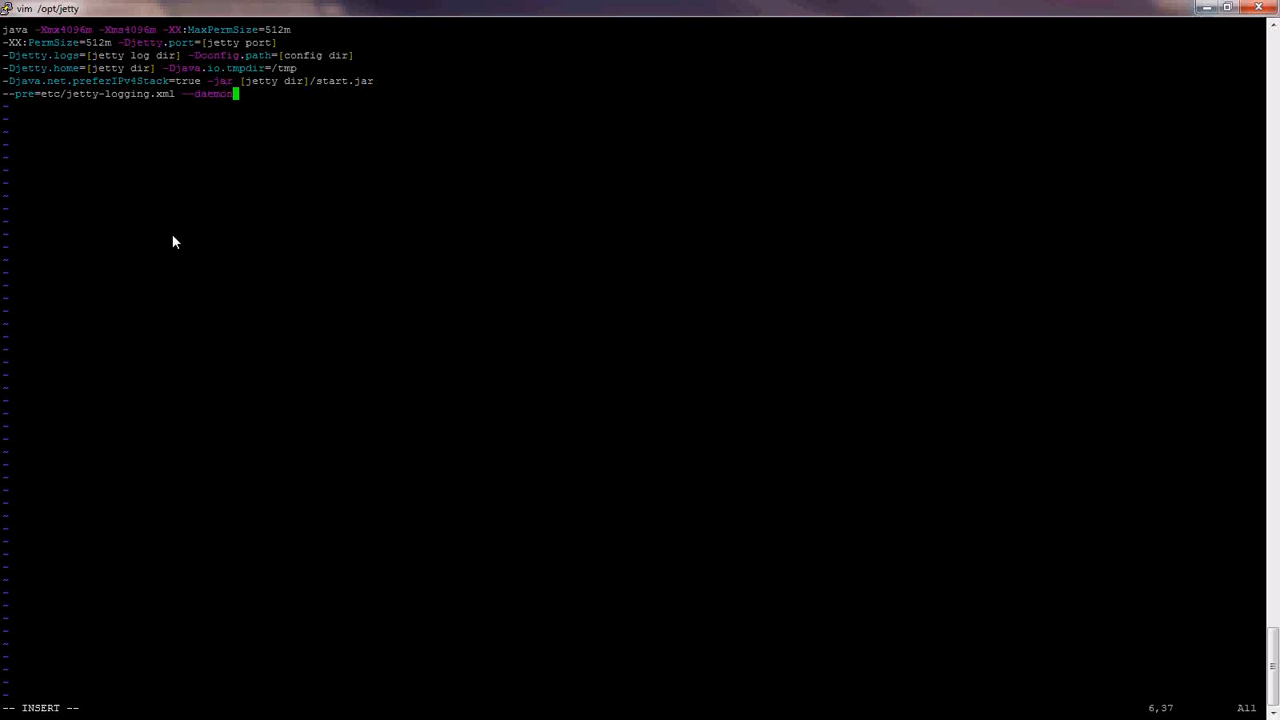
key(Up)
key(Up)
key(Up)
key(Up)
key(Home)
key(BackSpace)
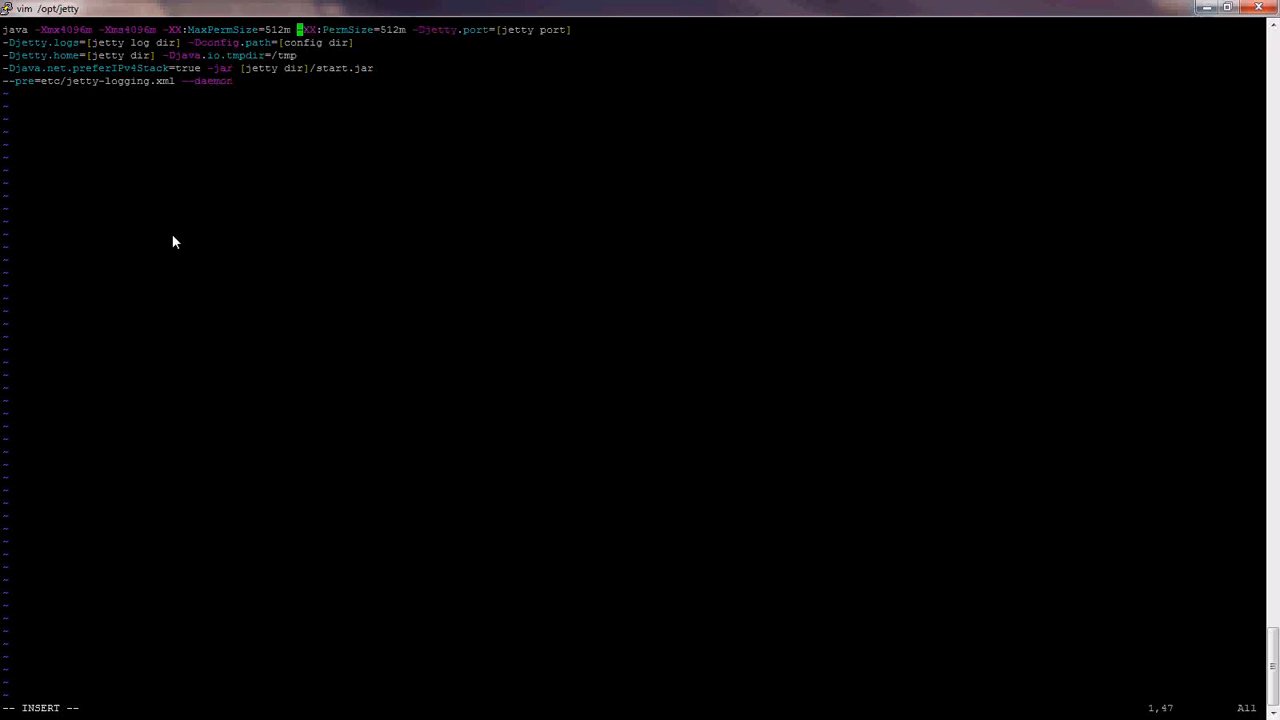
- Join the remaining lines through --pre --daemon onto line one
key(End)
key(Delete)
key(End)
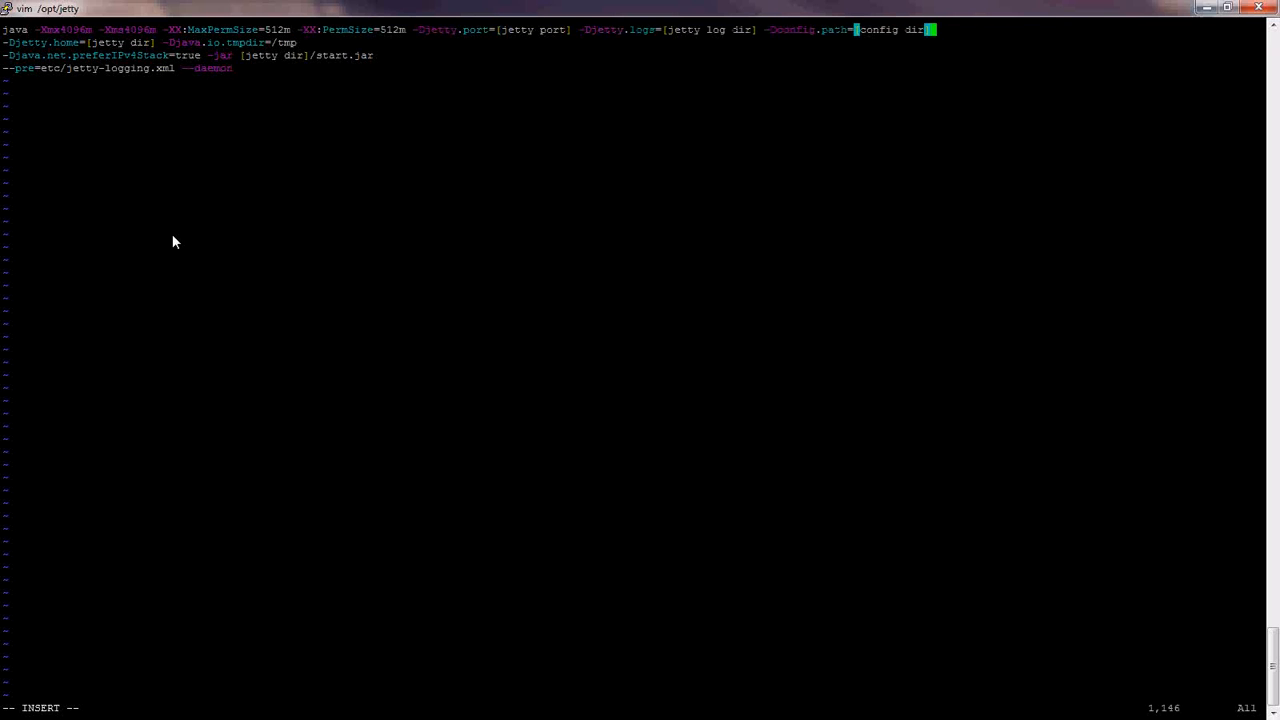
key(Delete)
key(End)
key(Delete)
key(End)
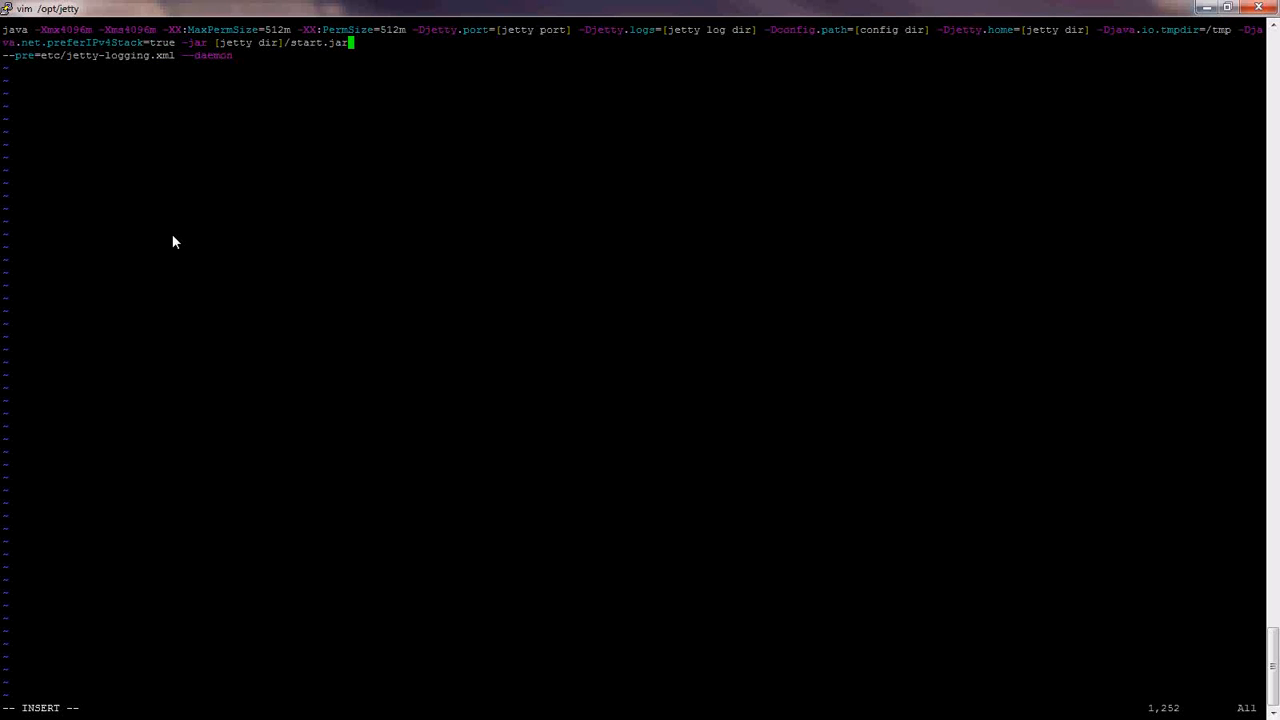
key(Delete)
key(Left)
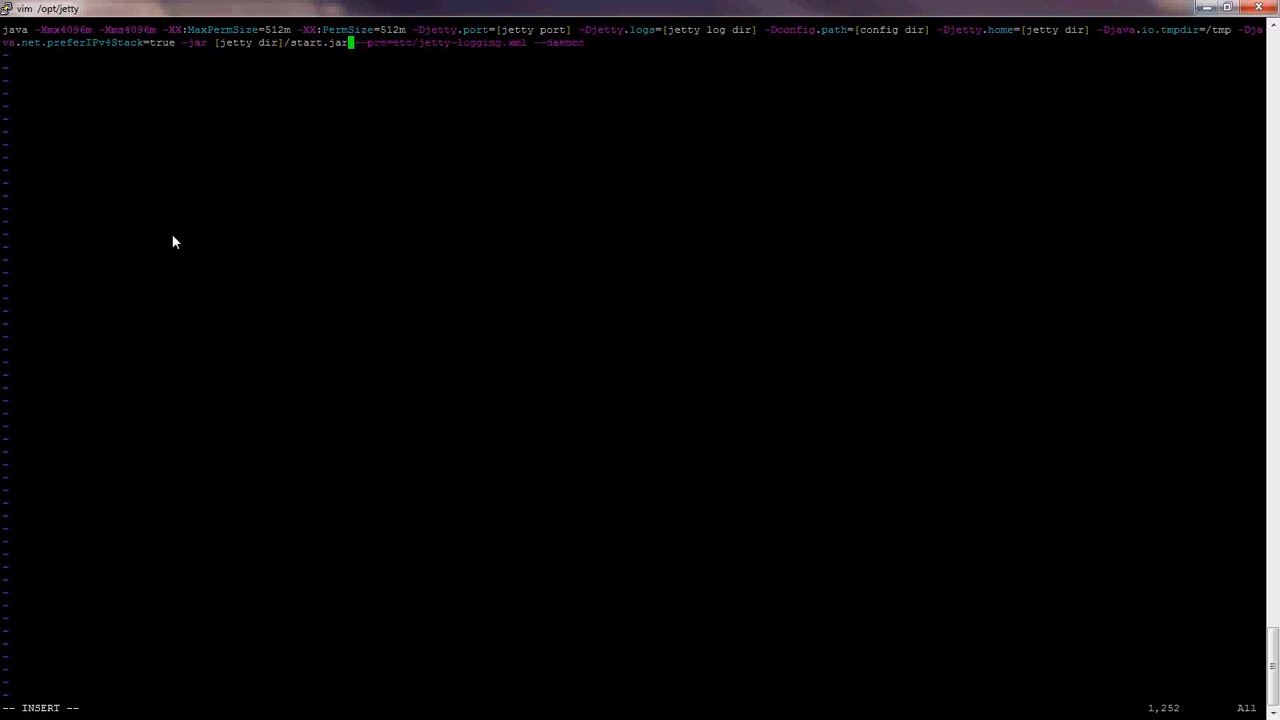
key(Home)
text(-)
- Replace the port placeholder with 8080 and the log directory placeholder with /opt/jetty/logs
key(Right)
key(Right)
key(Right)
key(Right)
key(Right)
key(Right)
key(Right)
key(Right)
key(Right)
key(Right)
key(Right)
key(Right)
key(Right)
key(Right)
key(Right)
key(Right)
key(Right)
key(Right)
key(Right)
key(Right)
key(BackSpace)
key(BackSpace)
key(BackSpace)
key(BackSpace)
key(BackSpace)
key(BackSpace)
key(BackSpace)
key(BackSpace)
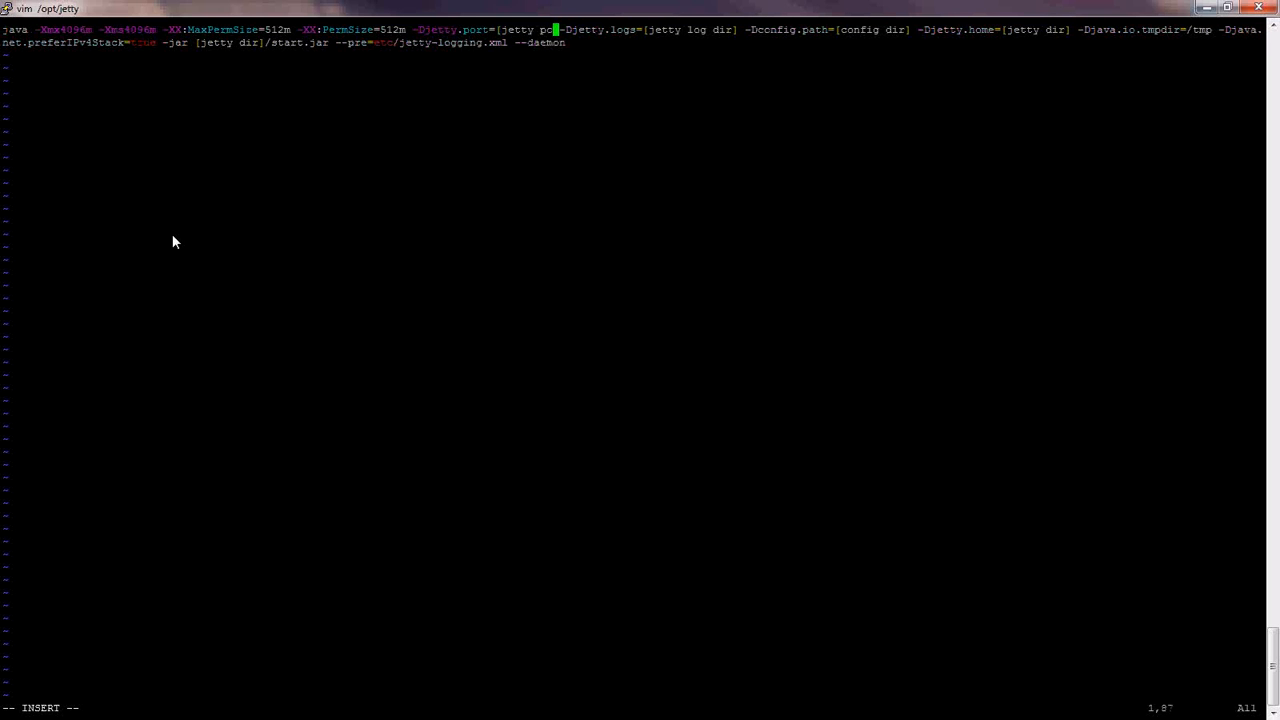
key(BackSpace)
key(BackSpace)
key(BackSpace)
key(BackSpace)
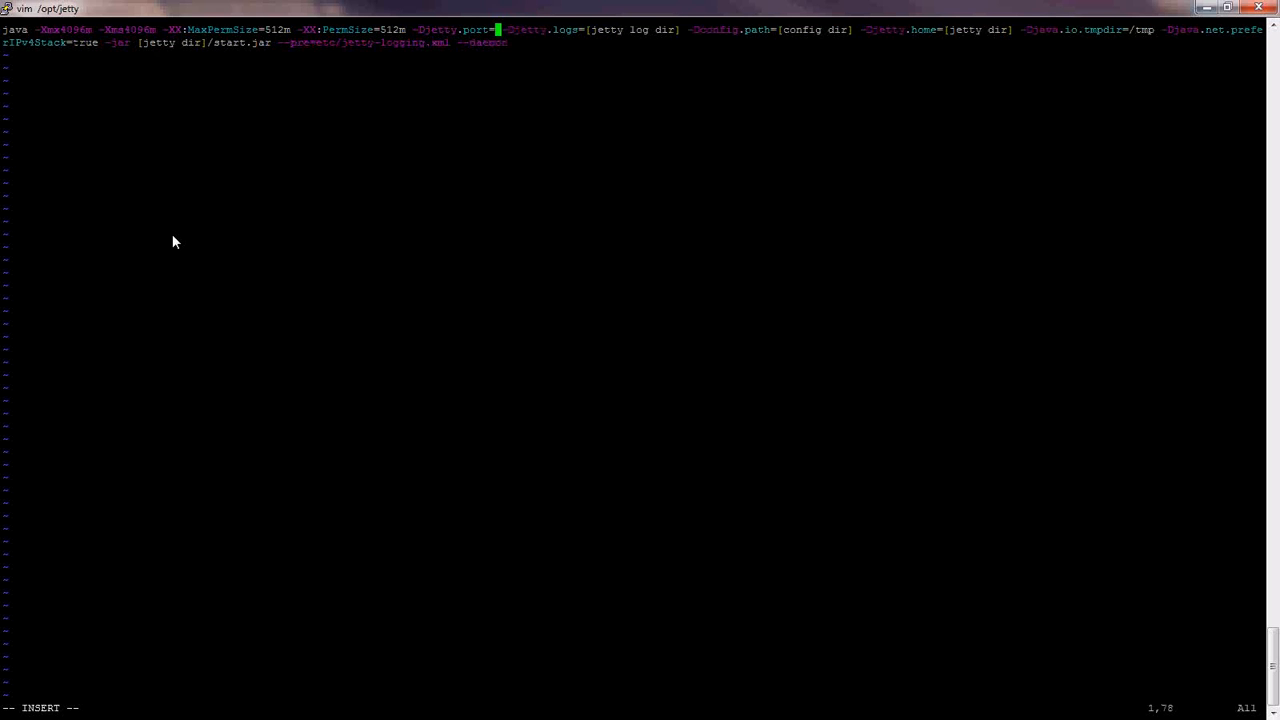
text(8080)
key(Right)
key(Right)
key(Right)
key(Right)
key(Right)
key(Right)
key(Right)
key(Right)
key(Right)
key(Right)
key(Right)
key(Right)
key(Right)
key(Right)
key(Right)
key(Right)
key(Right)
key(Right)
key(Right)
key(Right)
key(Right)
key(Right)
key(Right)
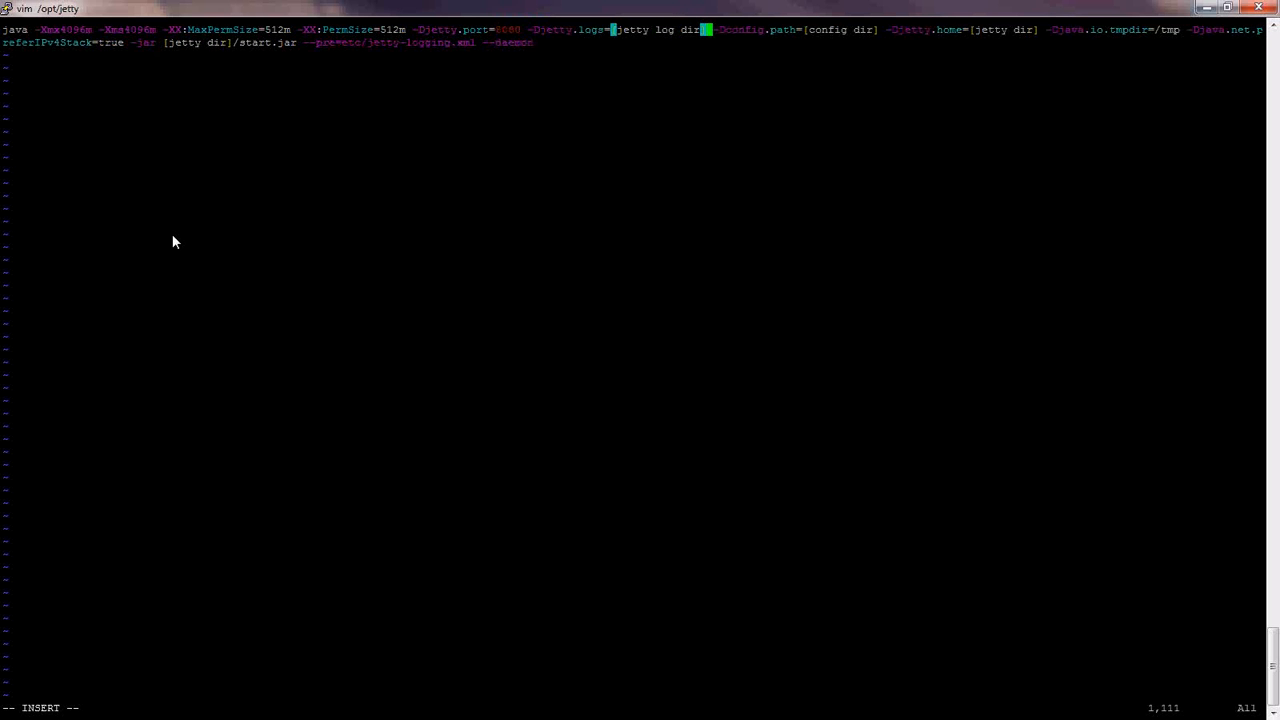
key(BackSpace)
key(BackSpace)
key(BackSpace)
key(BackSpace)
key(BackSpace)
key(BackSpace)
key(BackSpace)
key(BackSpace)
key(BackSpace)
key(BackSpace)
key(BackSpace)
key(BackSpace)
key(BackSpace)
key(BackSpace)
key(BackSpace)
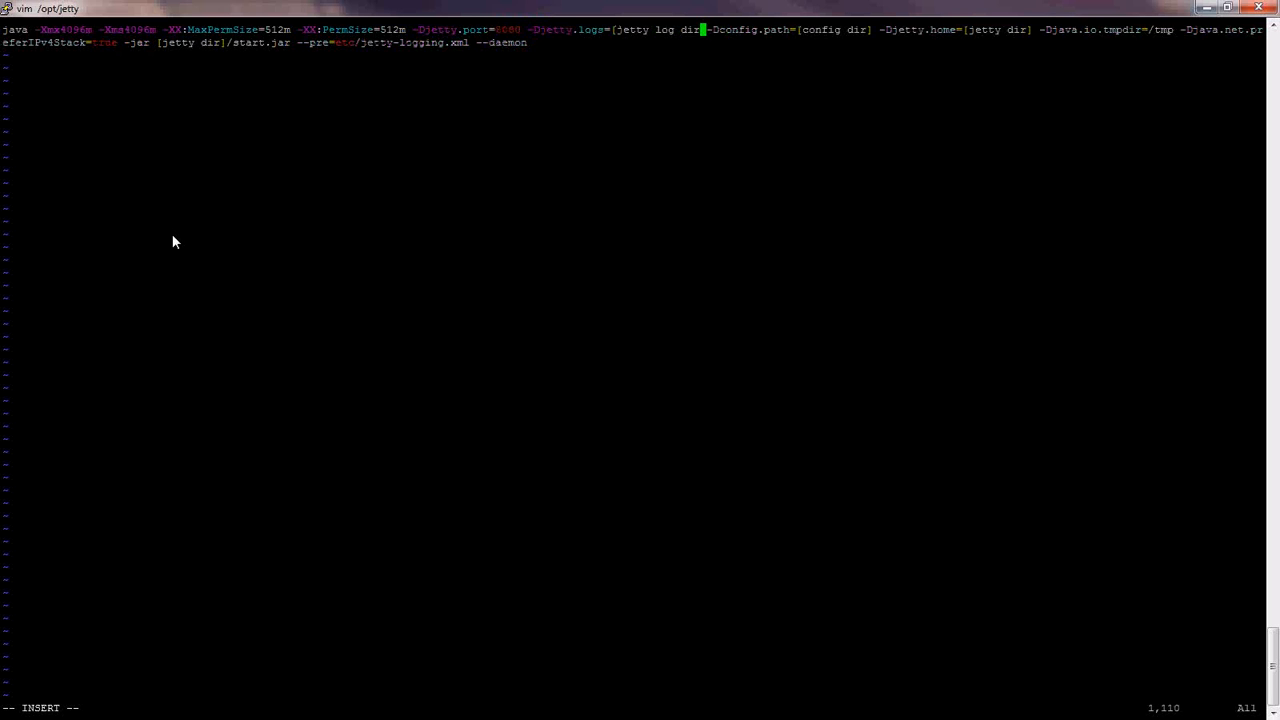
text(/opt/jet)
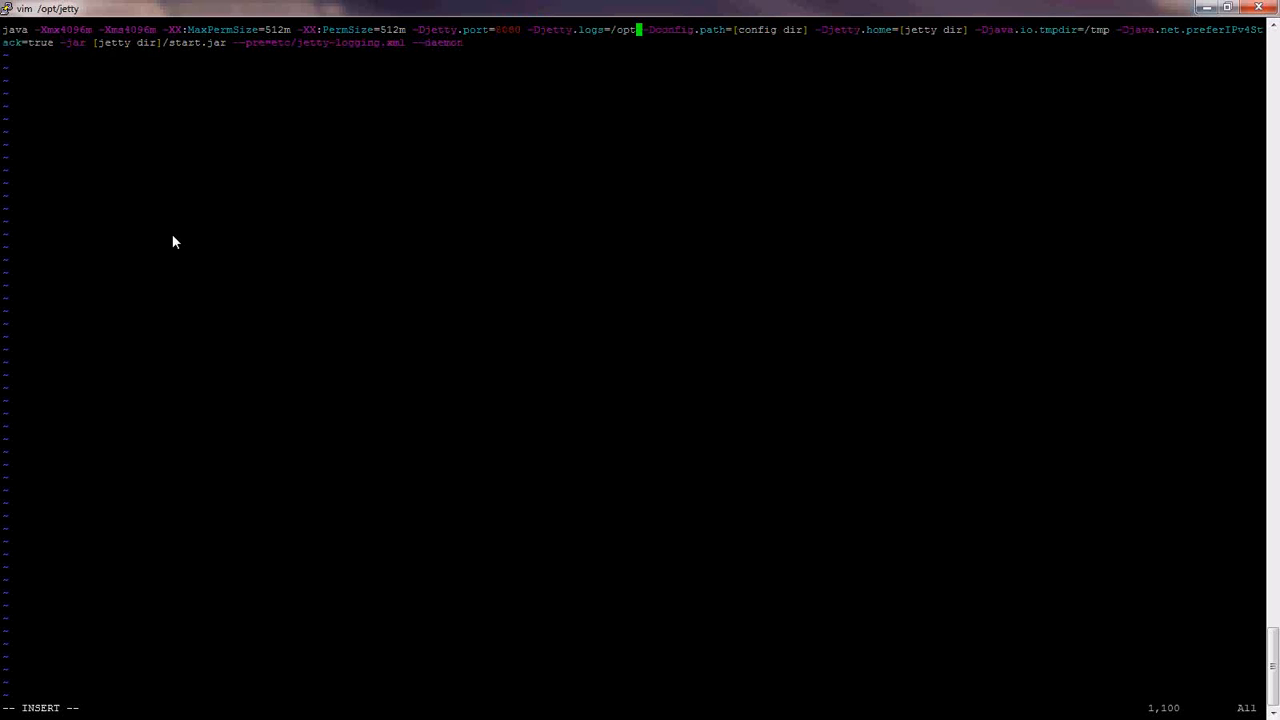
text(ty/logs)
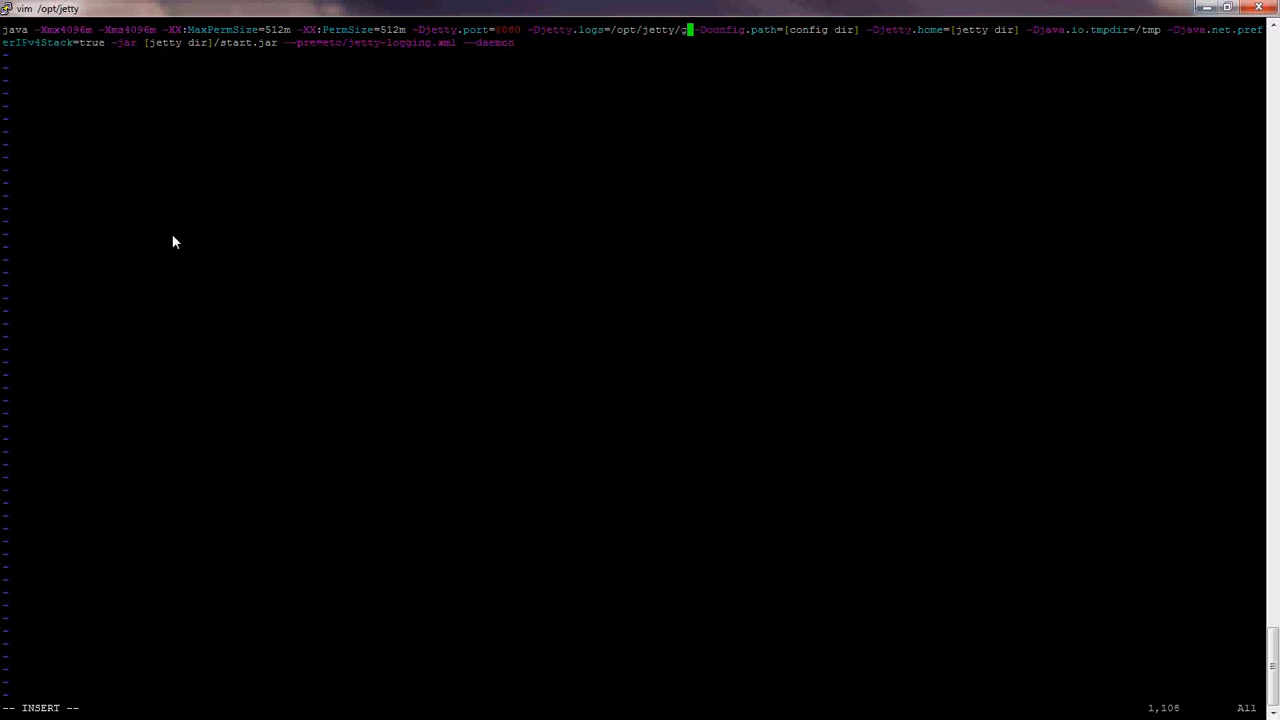
- Set the config directory to /opt/jetty/genconfig and the Jetty home to /opt/jetty
key(Right)
key(Right)
key(Right)
key(Right)
key(Right)
key(Right)
key(Right)
key(Right)
key(Right)
key(Right)
key(Right)
key(Right)
key(Right)
key(Right)
key(Right)
key(Right)
key(Right)
key(Right)
key(Right)
key(Right)
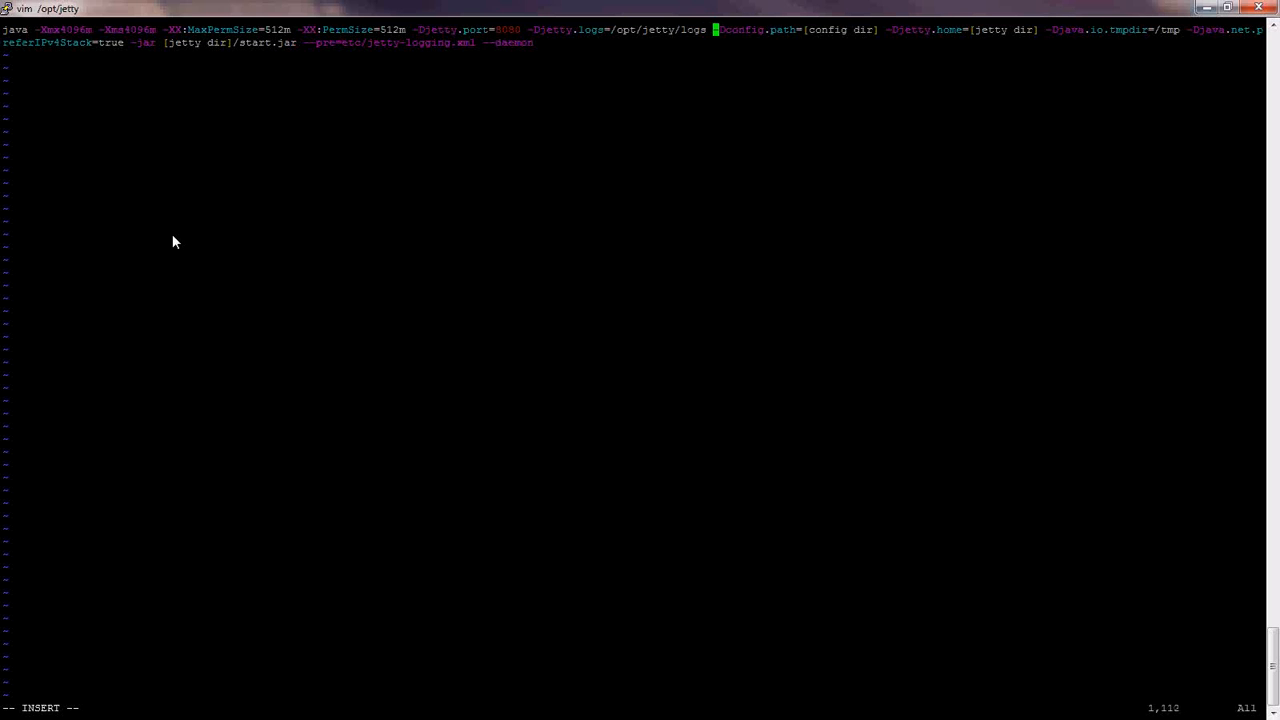
key(BackSpace)
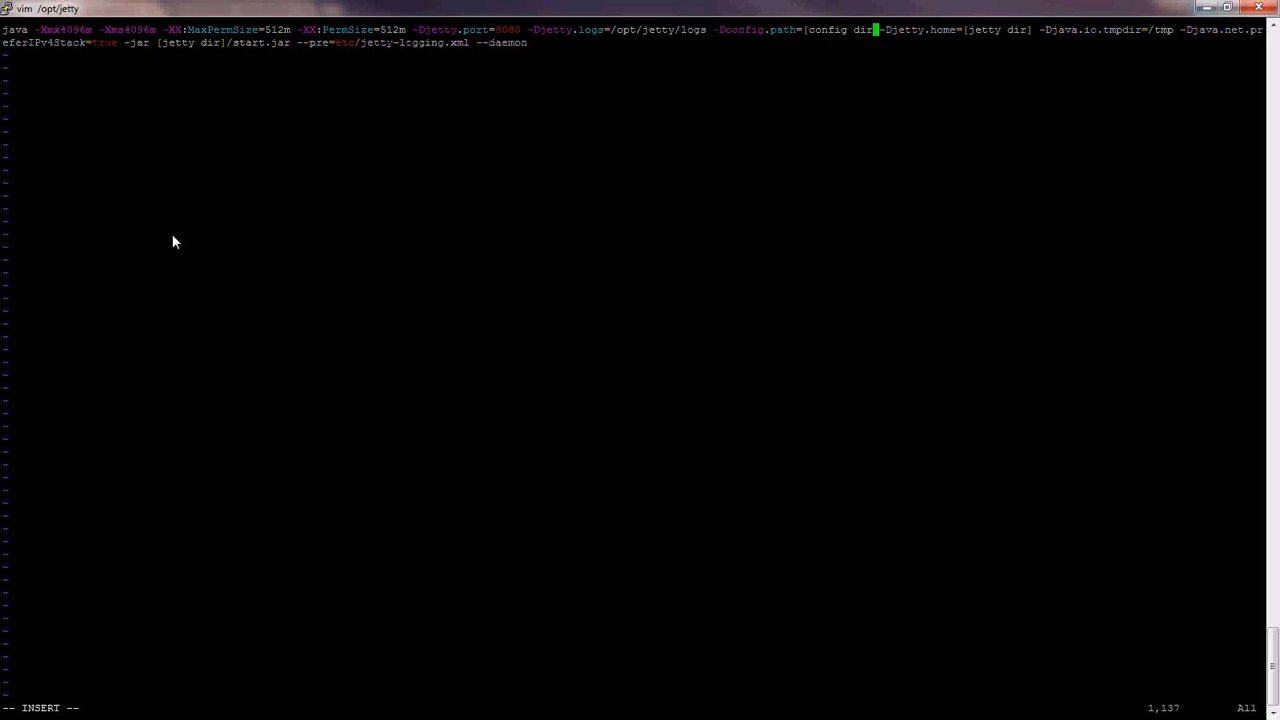
key(BackSpace)
key(BackSpace)
key(BackSpace)
key(BackSpace)
key(BackSpace)
key(BackSpace)
key(BackSpace)
key(BackSpace)
key(BackSpace)
key(BackSpace)
key(BackSpace)
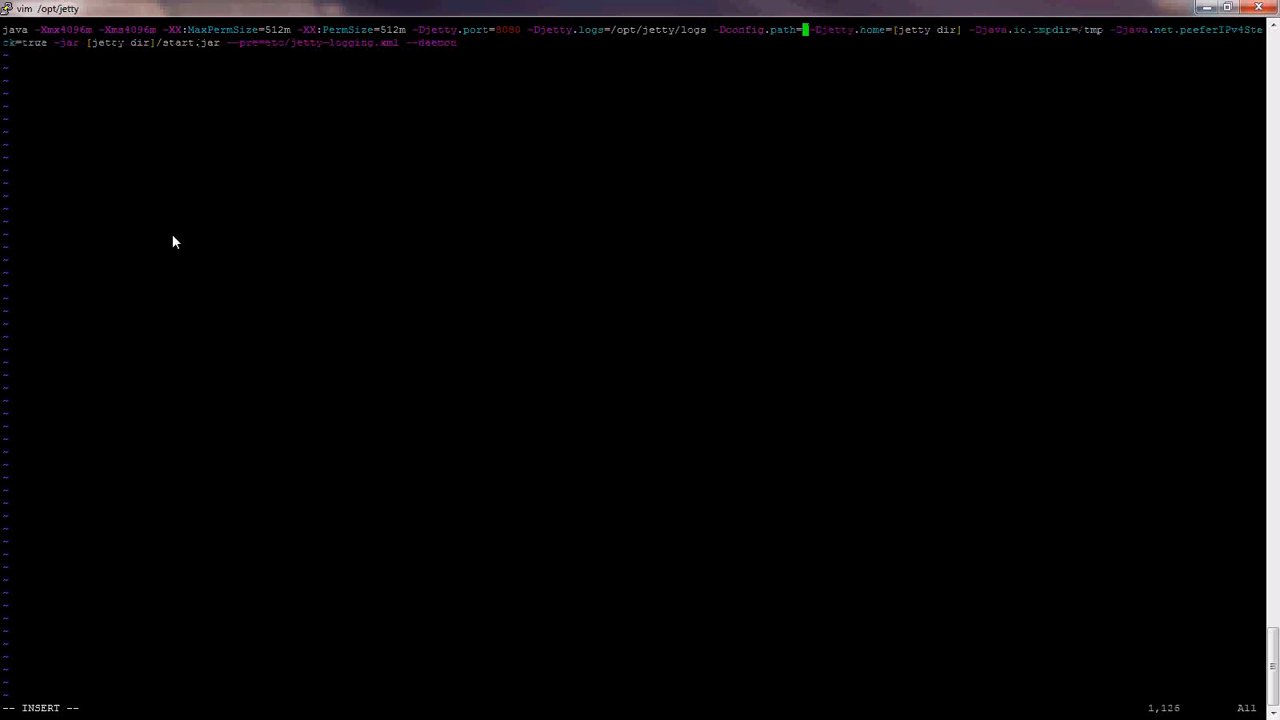
text(/opt/je)
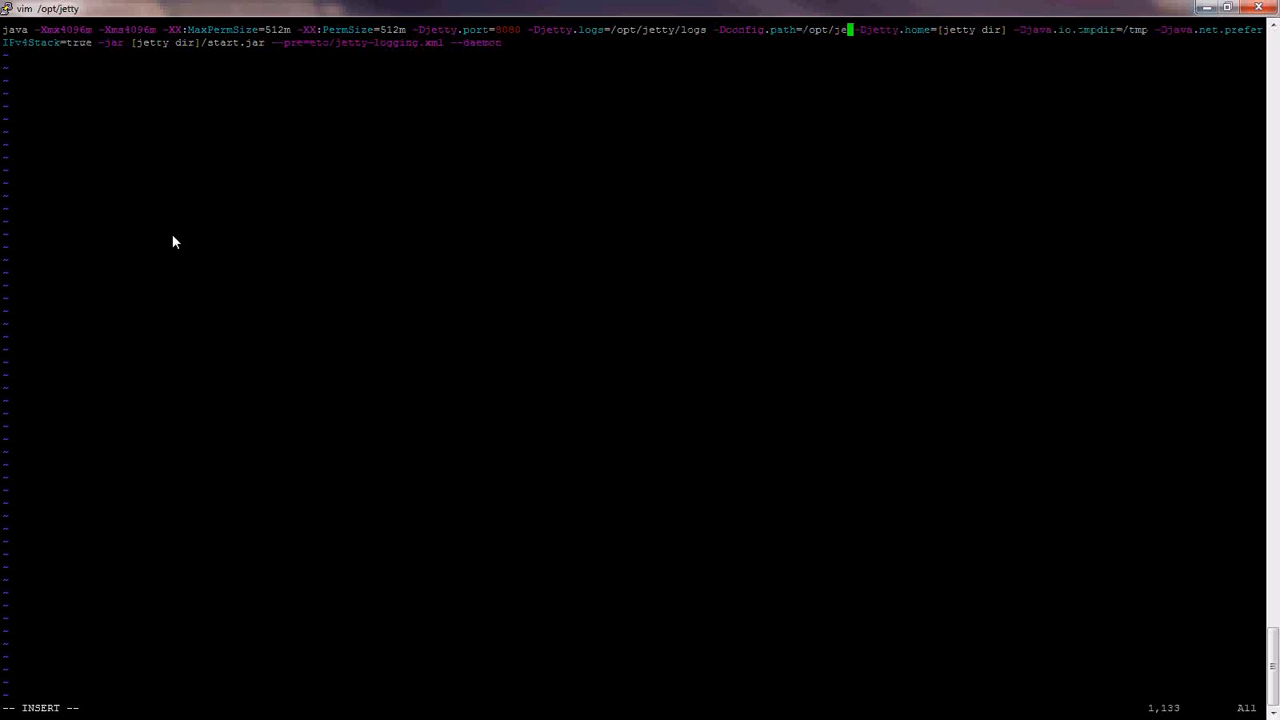
text(tty/genconf)
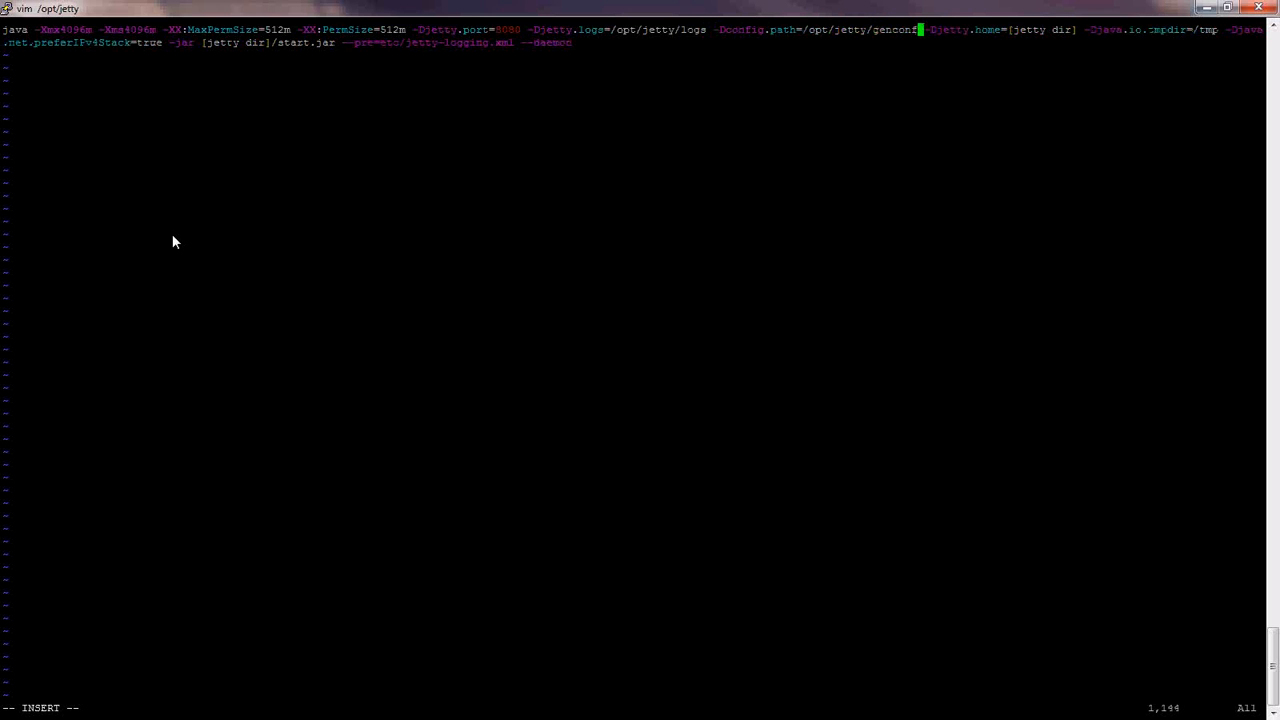
text(ig)
key(Right)
key(Right)
key(Right)
key(Right)
key(Right)
key(Right)
key(Right)
key(Right)
key(Right)
key(Right)
key(Right)
key(Right)
key(Right)
key(Right)
key(Right)
key(Right)
key(Right)
key(Right)
key(Right)
key(Right)
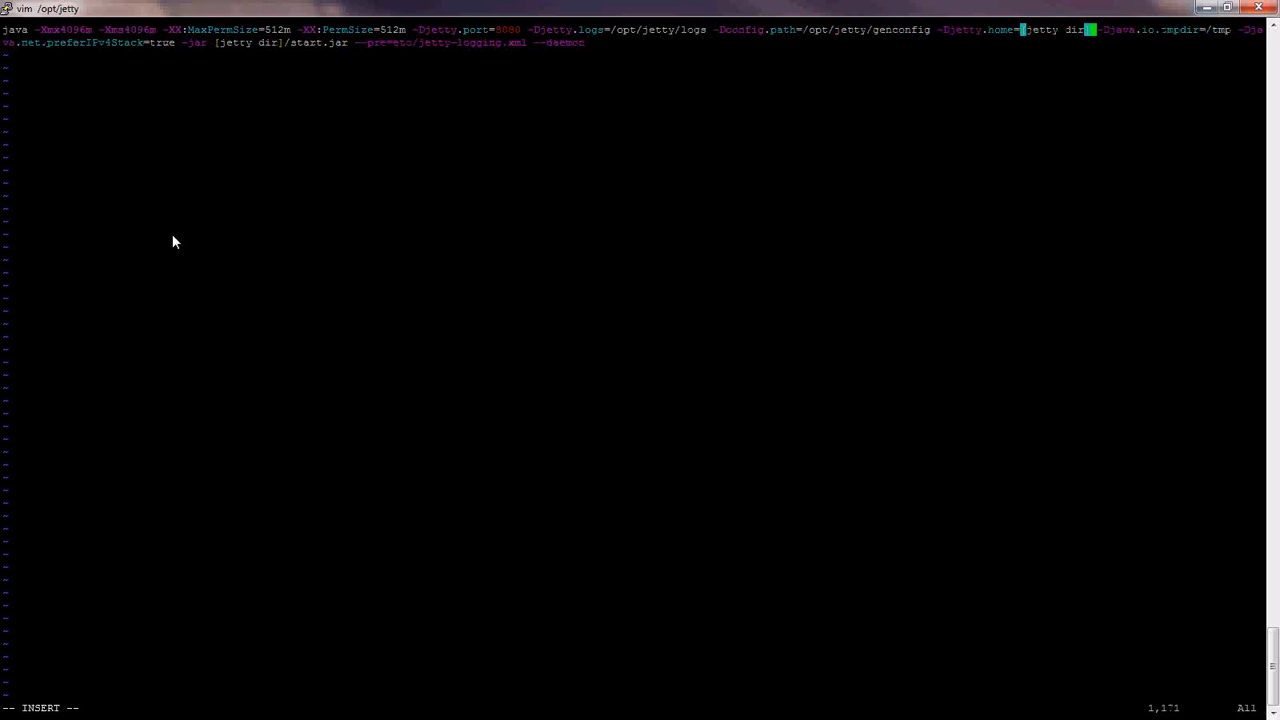
key(BackSpace)
key(BackSpace)
key(BackSpace)
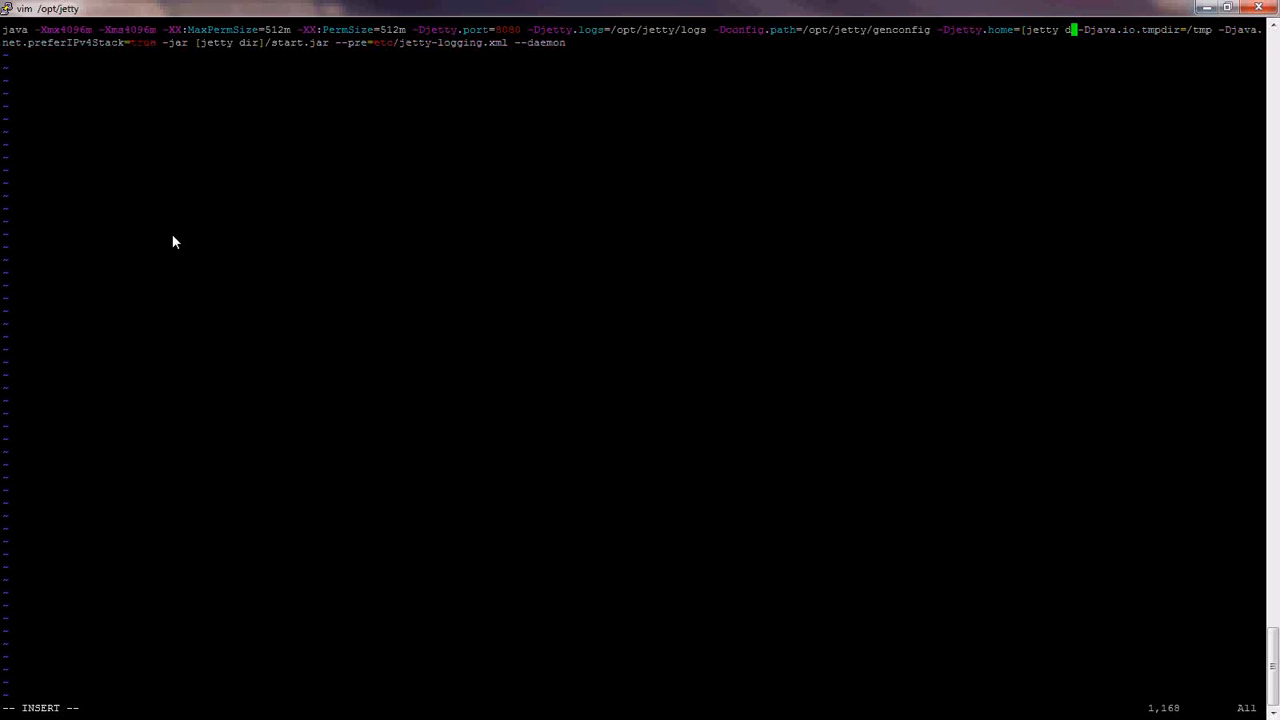
key(BackSpace)
key(BackSpace)
key(BackSpace)
key(BackSpace)
key(BackSpace)
key(BackSpace)
key(BackSpace)
key(BackSpace)
text(/opt/jetty)
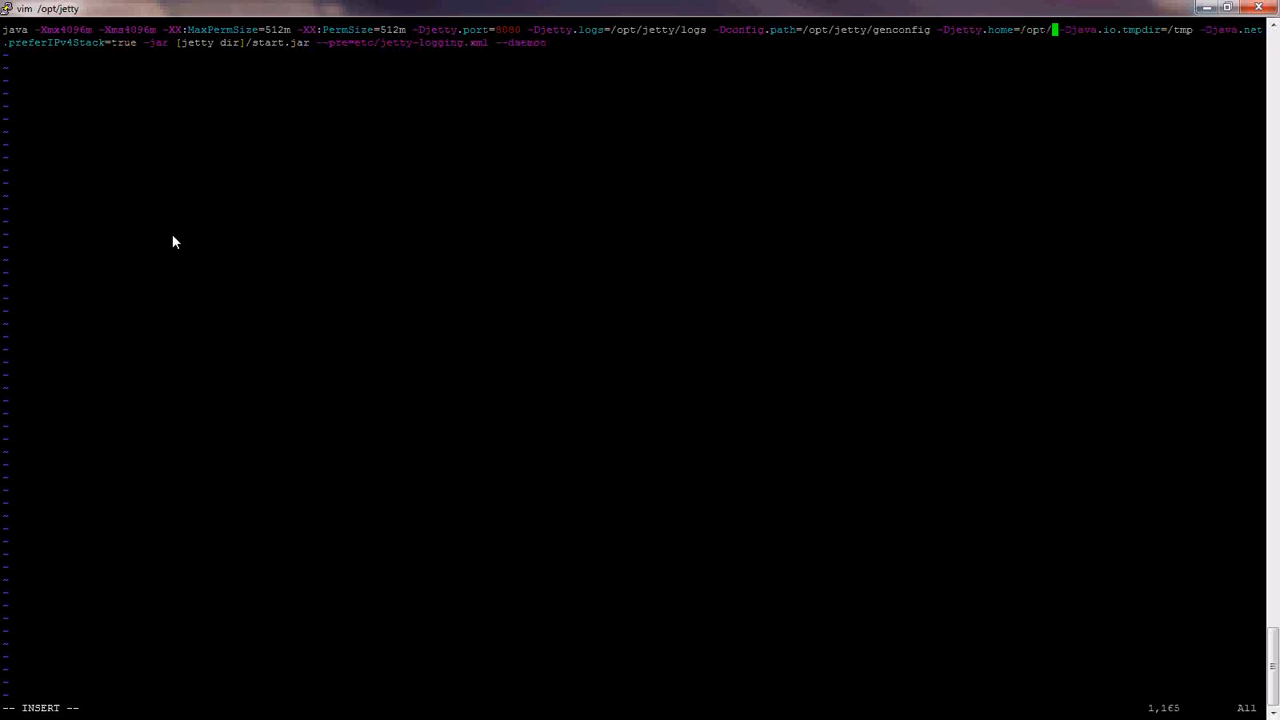
- Replace the placeholder before /start.jar with /opt/jetty
key(Right)
key(Right)
key(Right)
key(Right)
key(Right)
key(Right)
key(Right)
key(Right)
key(Right)
key(Right)
key(Right)
key(Right)
key(Right)
key(Right)
key(Right)
key(Right)
key(Right)
key(Right)
key(Right)
key(Right)
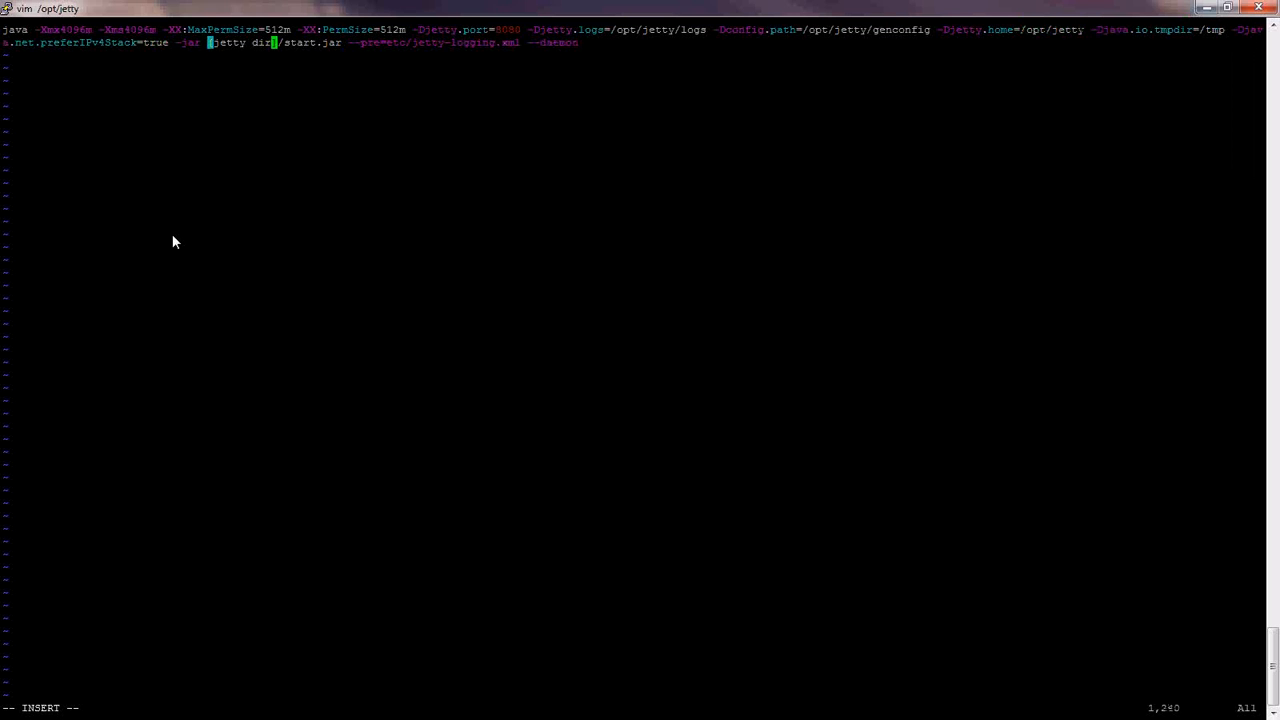
key(BackSpace)
key(BackSpace)
key(BackSpace)
key(BackSpace)
key(BackSpace)
key(BackSpace)
key(BackSpace)
key(BackSpace)
key(BackSpace)
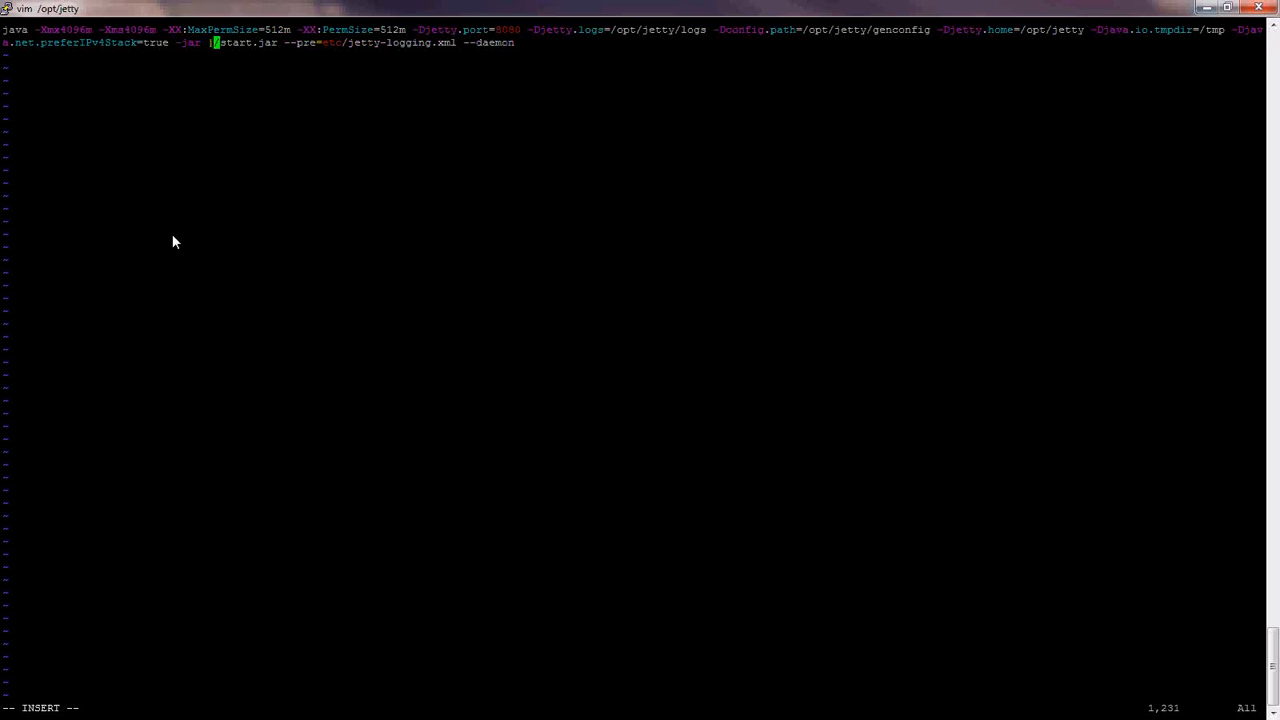
key(BackSpace)
text(/opt/jetty)
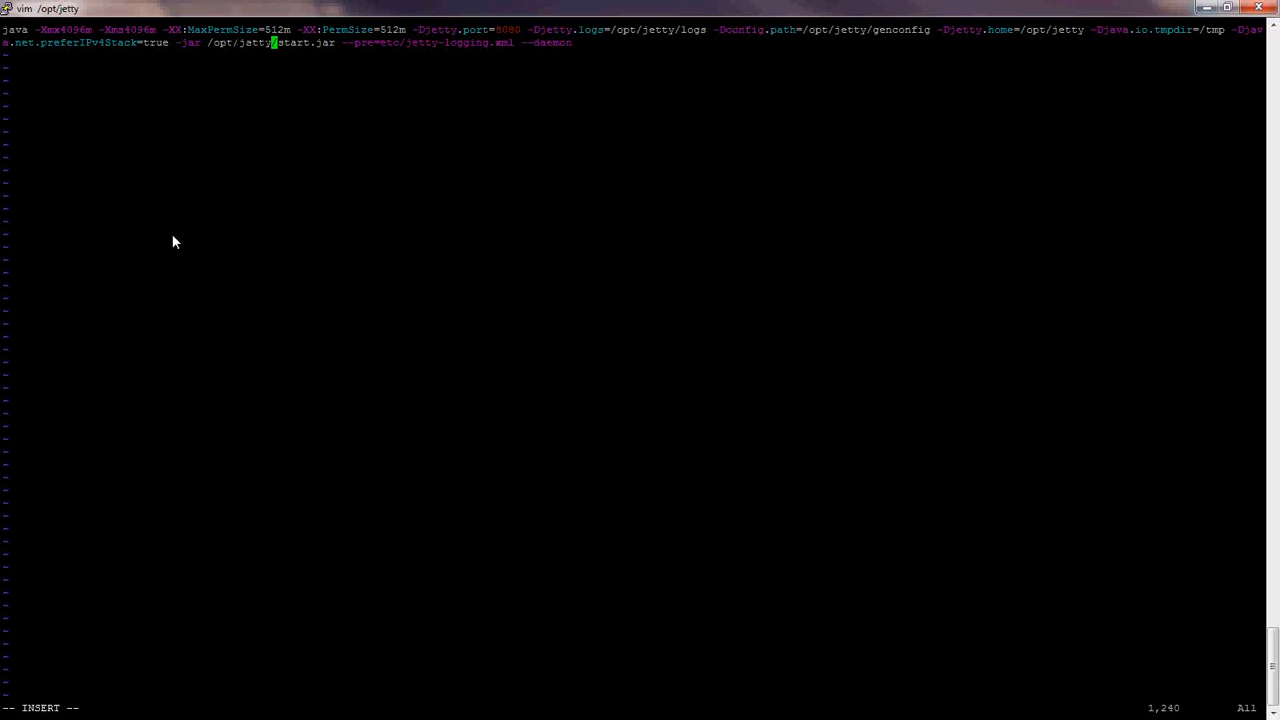
- Save the edited htcc.sh and quit vim with :wq!
key(Right)
key(End)
key(Escape)
text(:wq!)
key(Return)
- Reopen htcc.sh, append ' &' to the end of the command line, and write it with :wq!
key(Up)
key(Return)
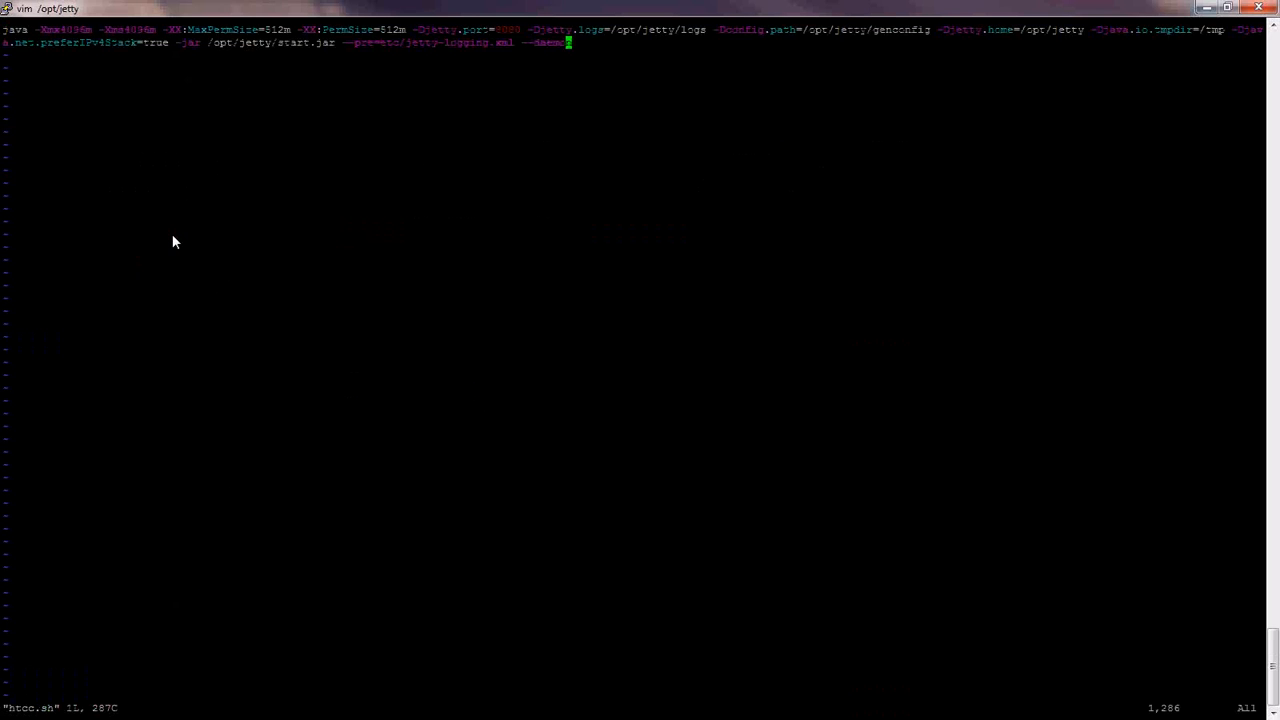
text(A &)
key(Escape)
text(:wq!)
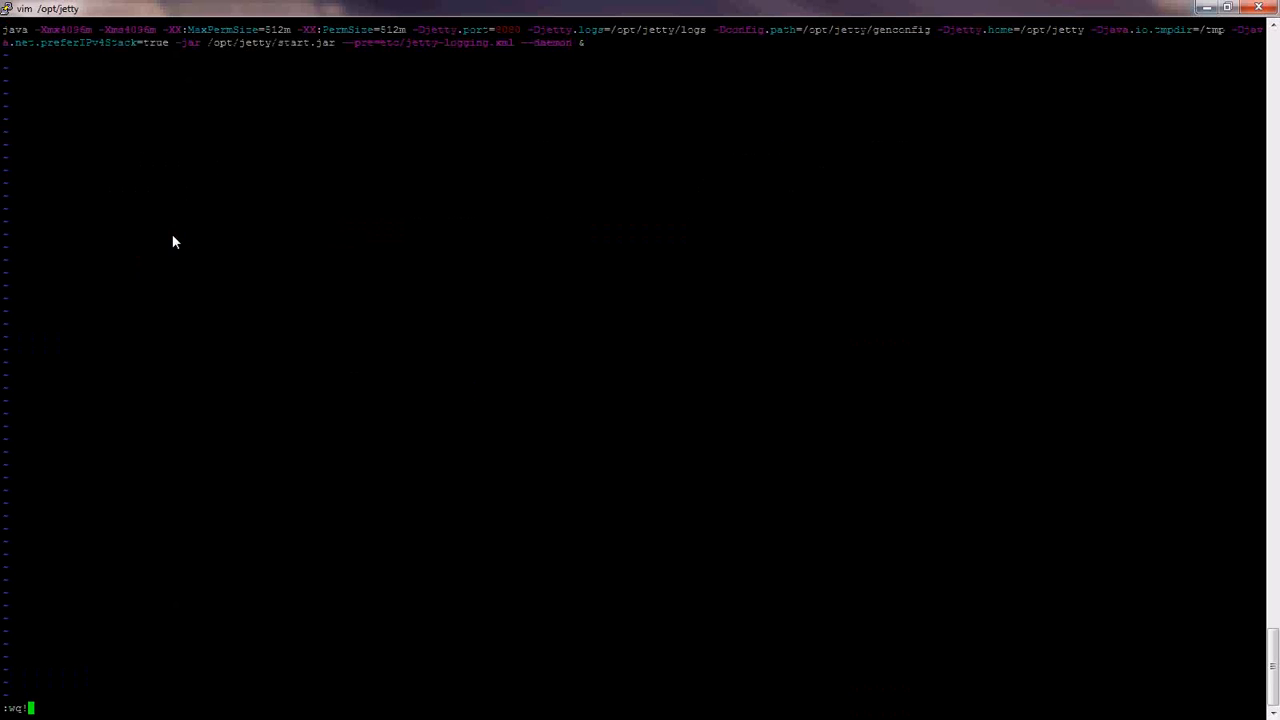
- Launch the script in the background with 'nohup ./htcc.sh &'
key(Return)
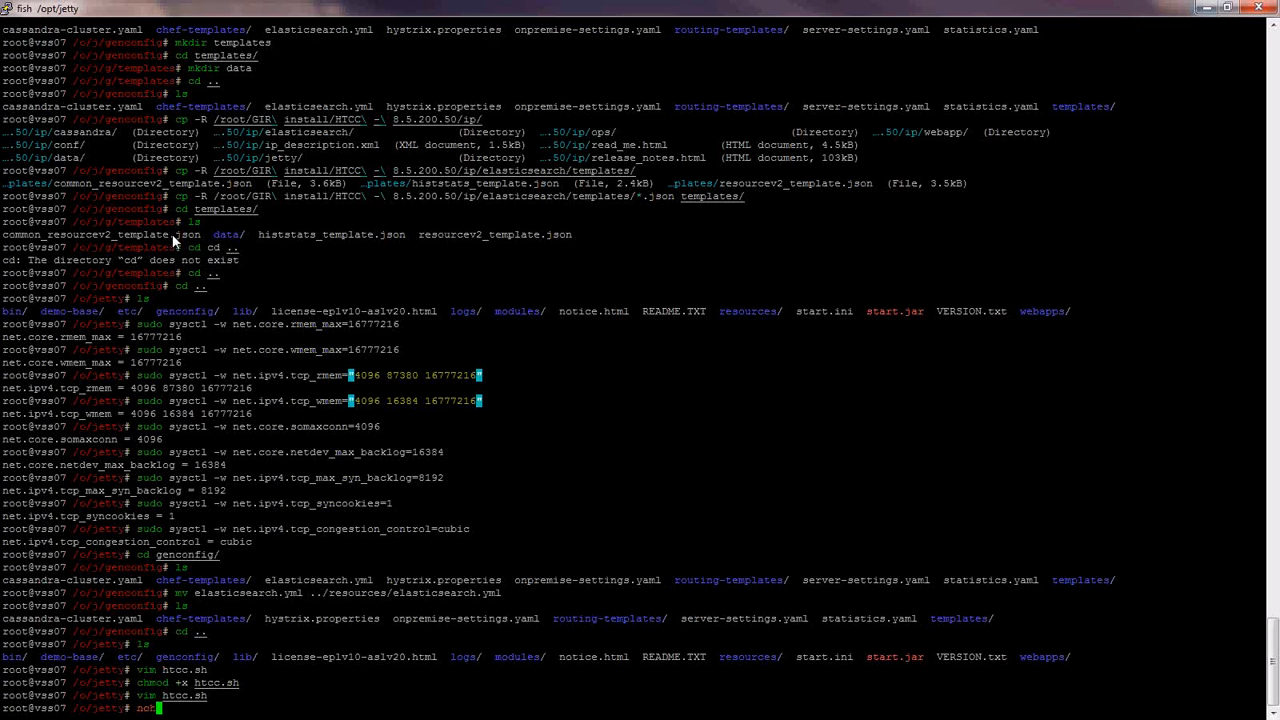
text(nohup ./htcc.sh &)
key(Return)
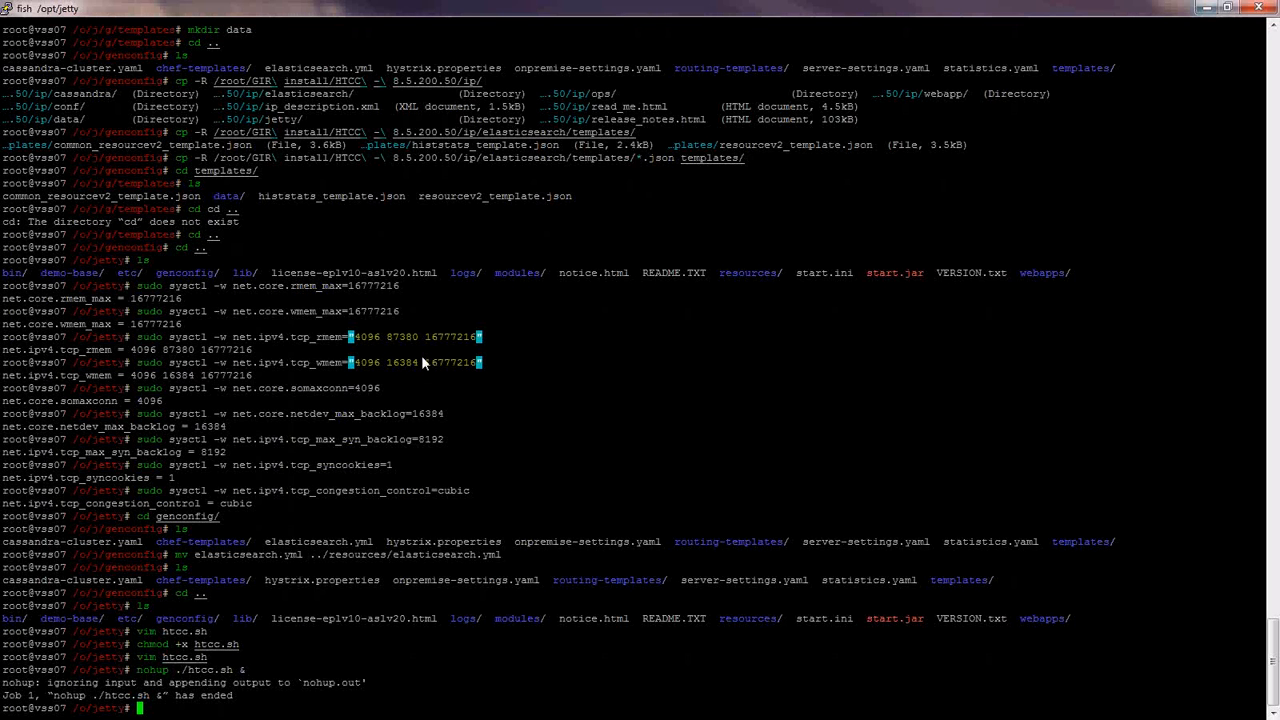
- List the jetty folder and review the startup output in nohup.out
text(ls)
key(Return)
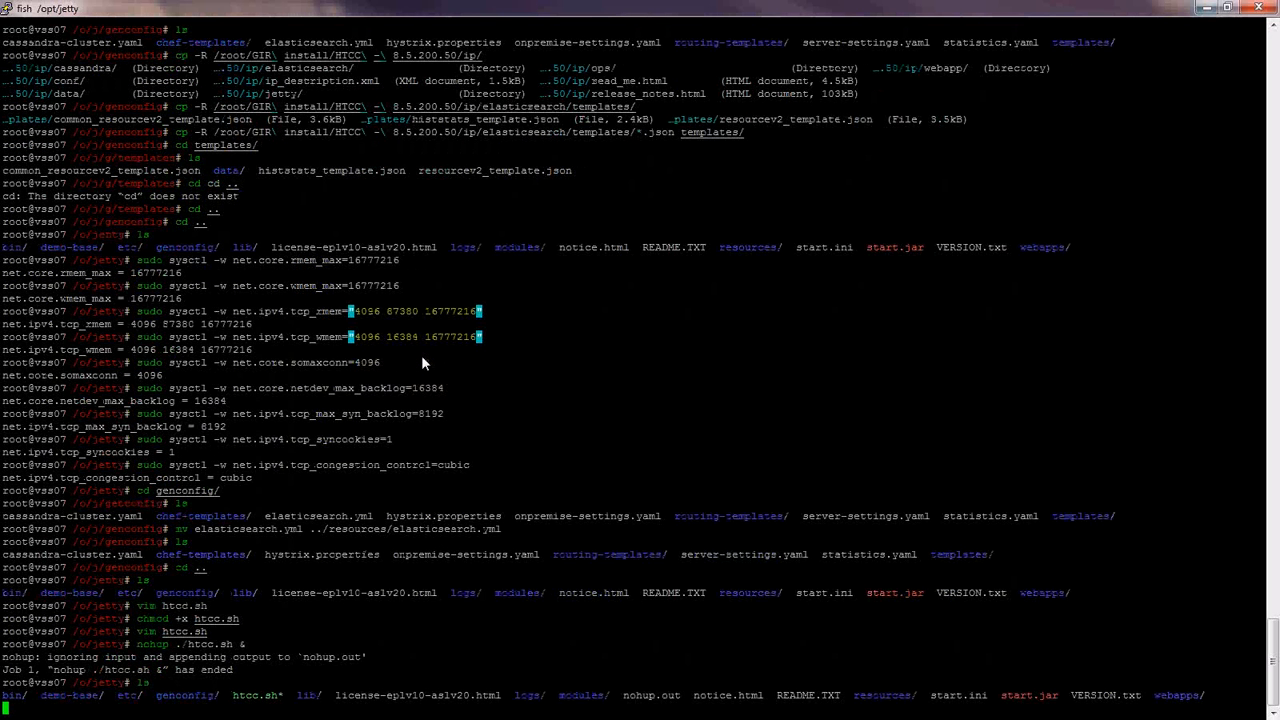
text(cat nohup.out)
key(Return)
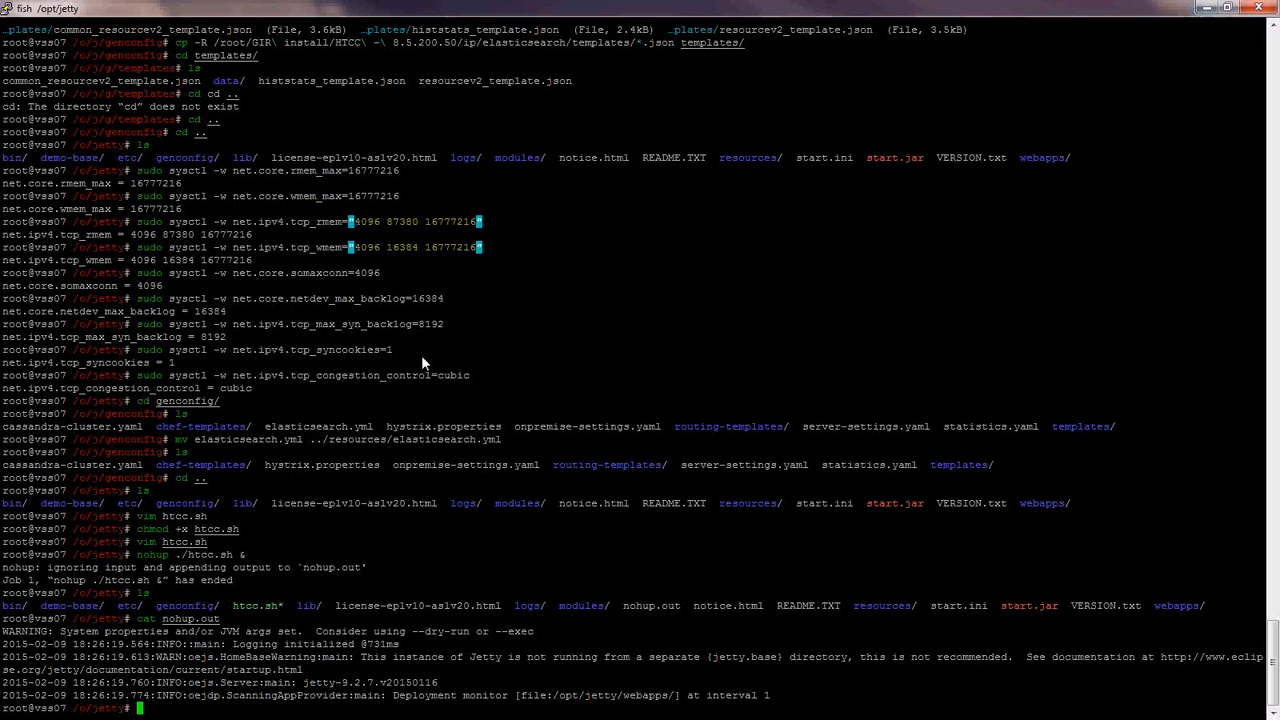
- In the logs folder, follow cloud.log live with 'tail -f cloud.log'
text(cd logs/)
key(Return)
text(ls)
key(Return)
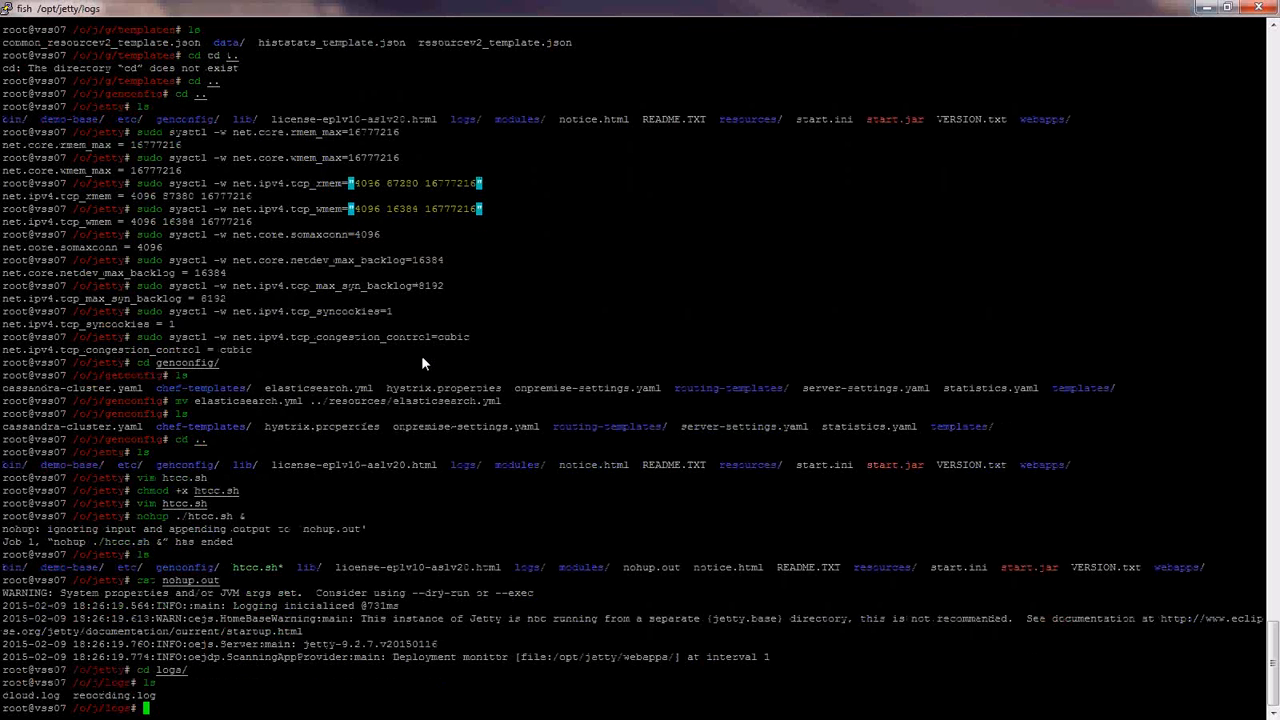
text(tail -f cloud.log)
key(Return)
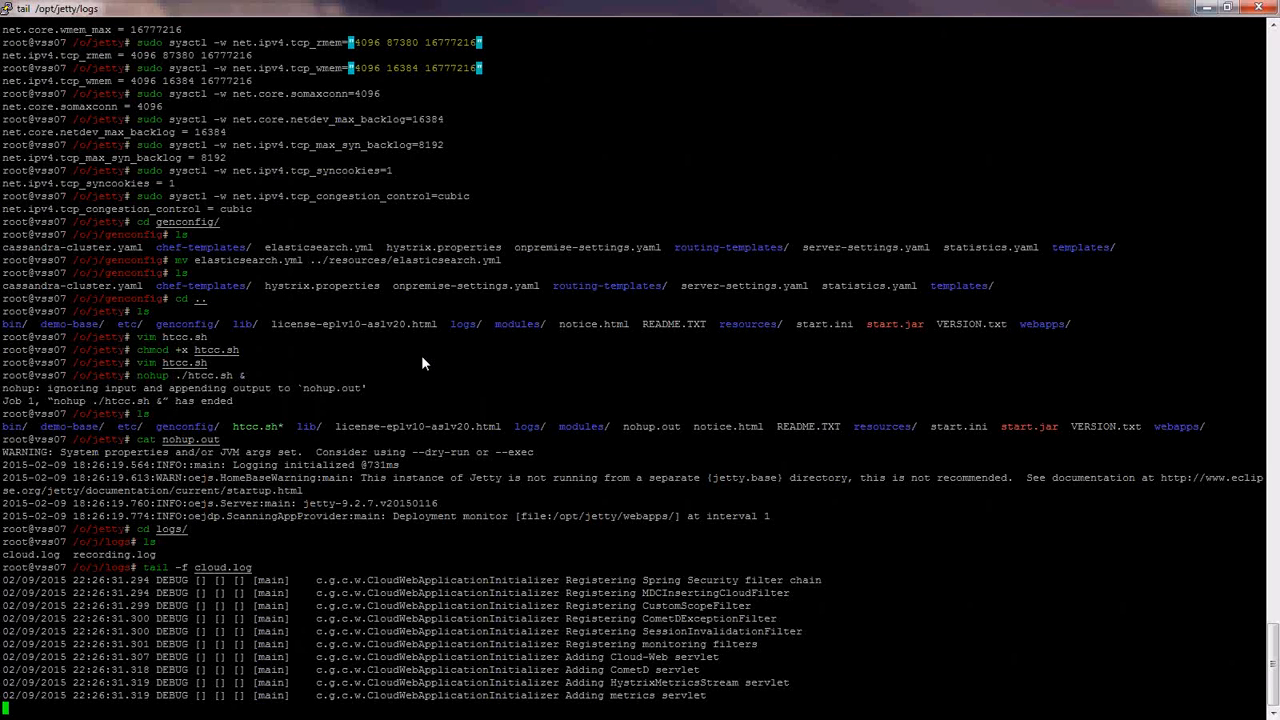
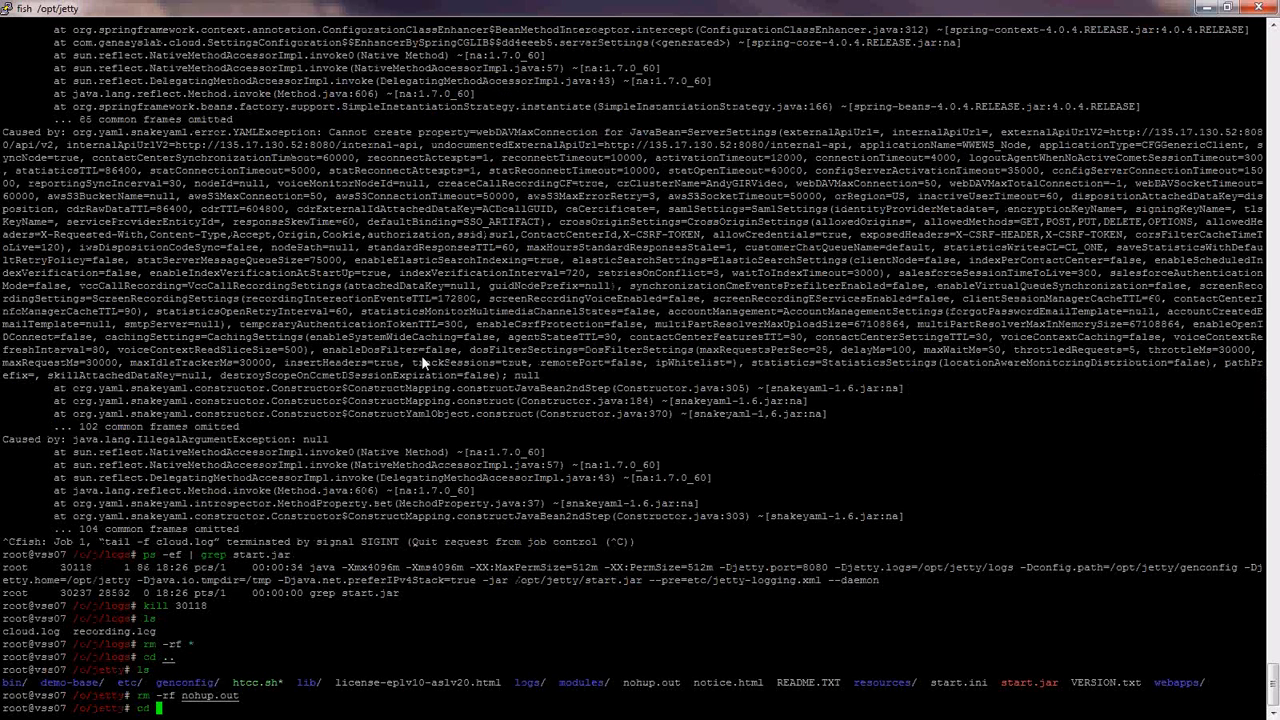
- Enter the genconfig folder and open server-settings.yaml in vim at the webDAV settings
text(ge)
key(Tab)
key(Return)
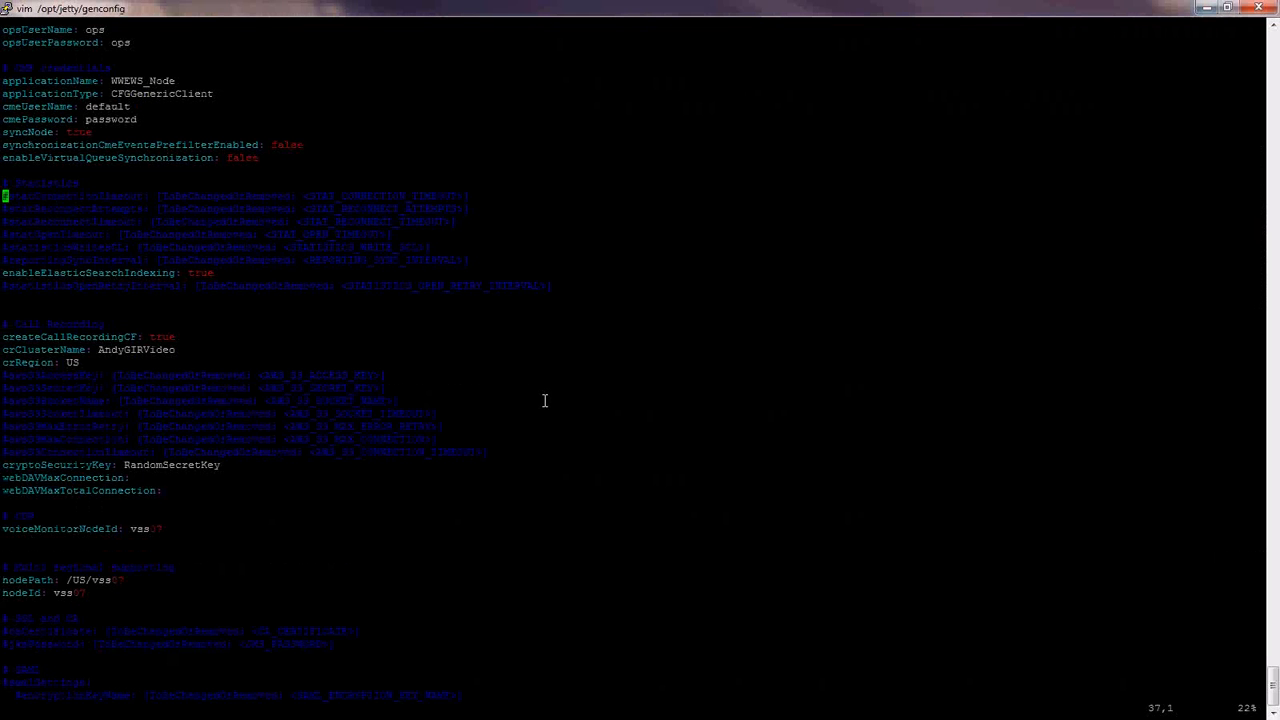
key(Down)
key(Down)
key(Down)
key(Down)
key(Down)
key(Down)
key(Down)
key(Down)
key(Down)
key(Down)
key(Down)
key(Down)
key(Down)
key(Down)
key(Down)
key(Down)
key(Down)
key(Down)
key(Down)
key(Down)
- Enter 50 for webDAVMaxConnection and webDAVMaxTotalConnection, then save and quit with :wq!
key(i)
key(End)
text(50)
key(Down)
key(End)
text(50)
key(Escape)
text(:wq!)
key(Return)
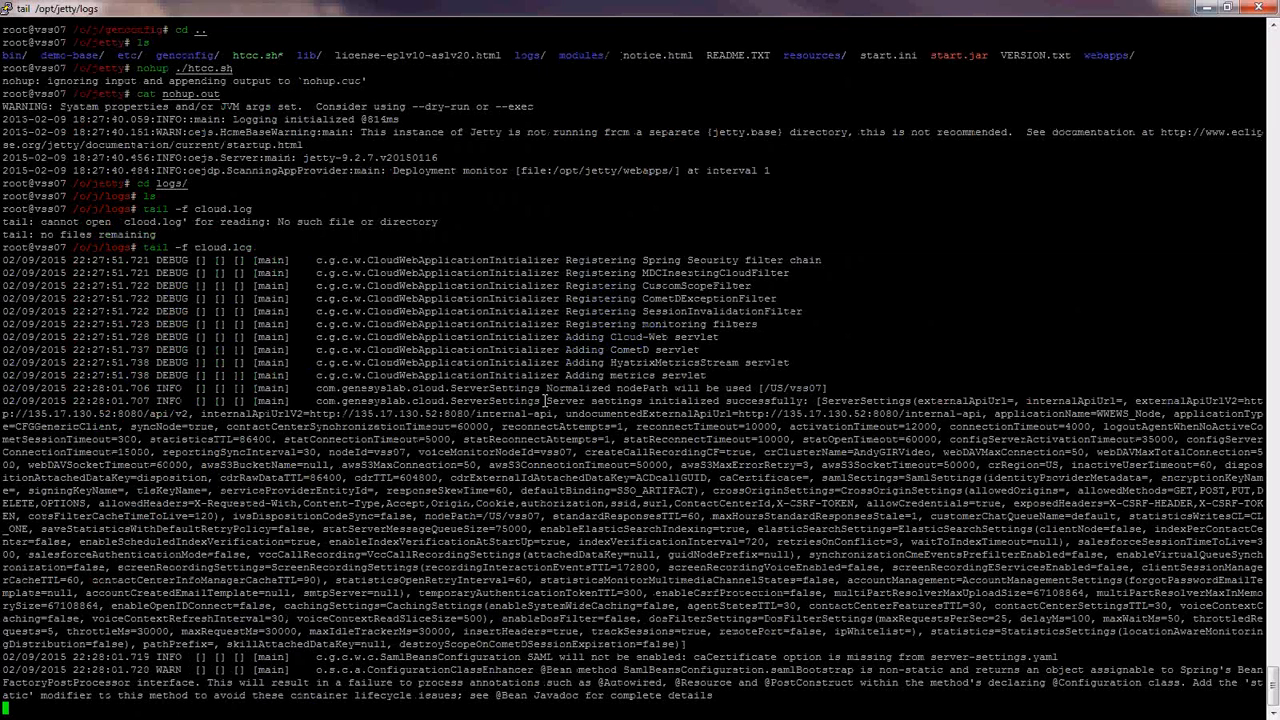
- Highlight the nodePath, applicationName and server settings lines in the cloud.log output
drag(546, 388, 849, 387)
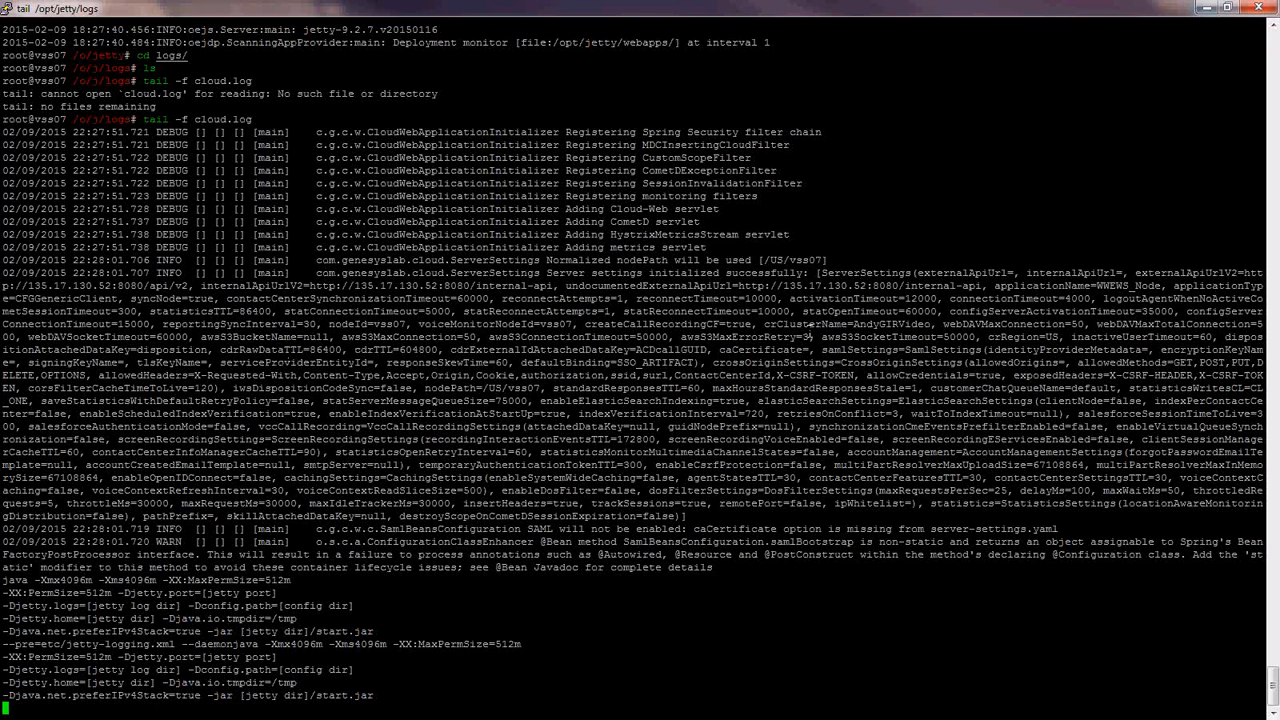
drag(995, 285, 1058, 289)
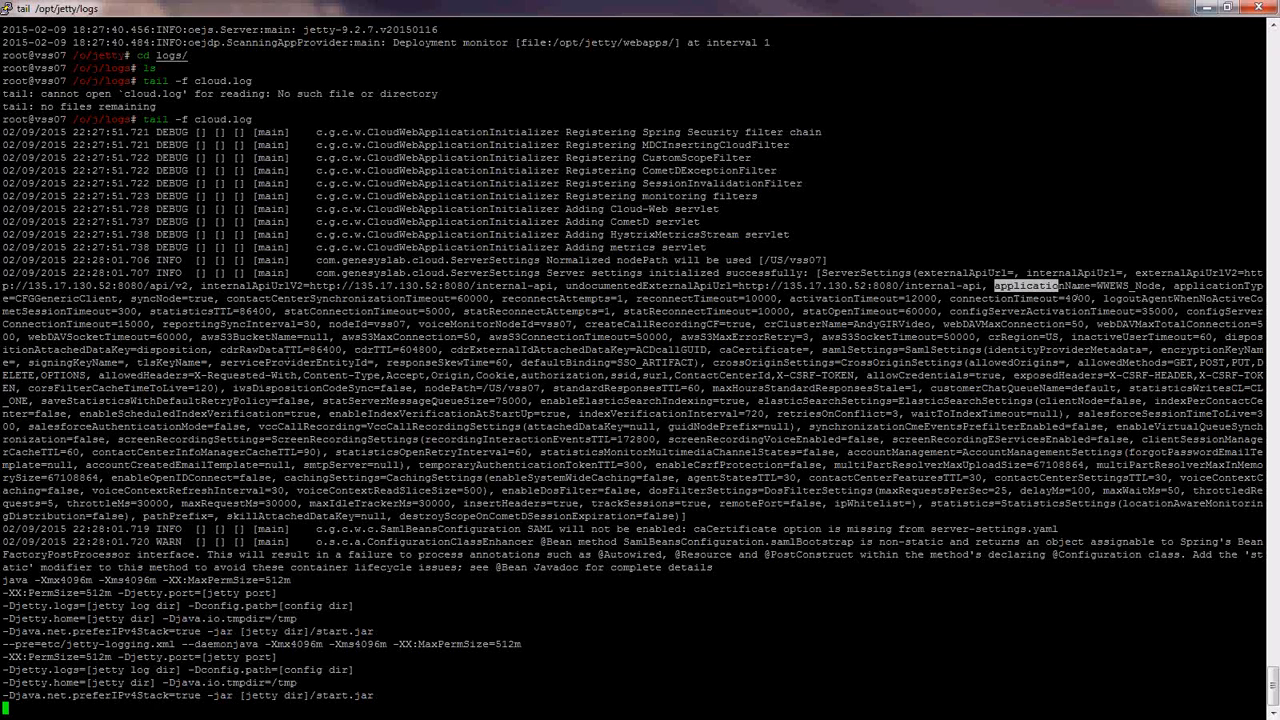
drag(1076, 298, 1240, 301)
click(770, 377)
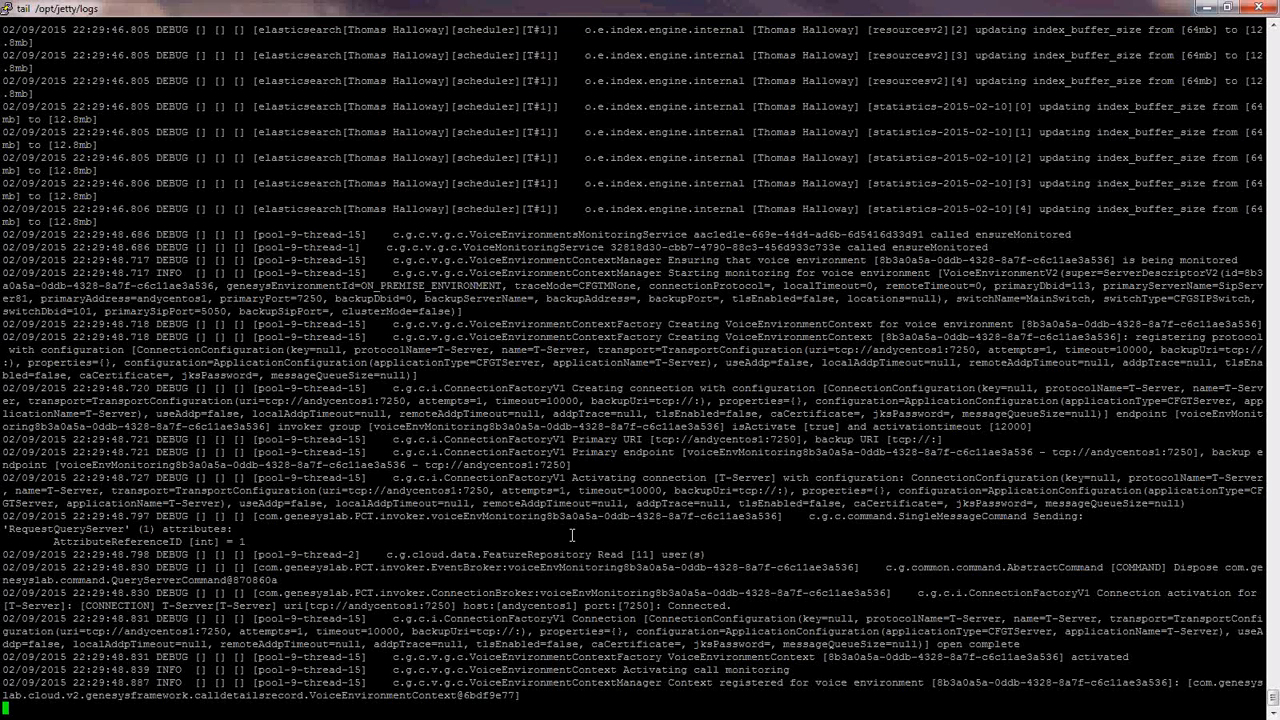
- Stop the log tail and curl /api/v2/diagnostics/version on 155.17.130.52:8080 using the ops credentials
key(ctrl+c)
text(curl -v -u ops:ops http://155.17.)
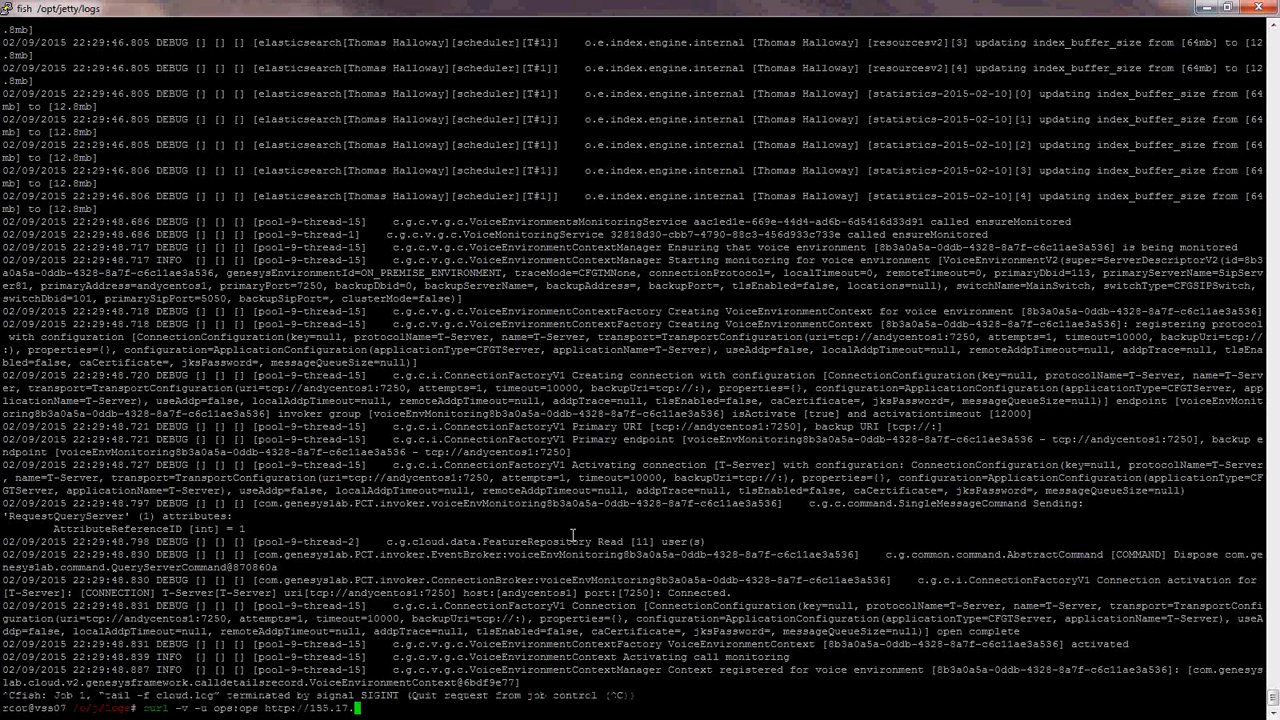
text(130.52:8080/)
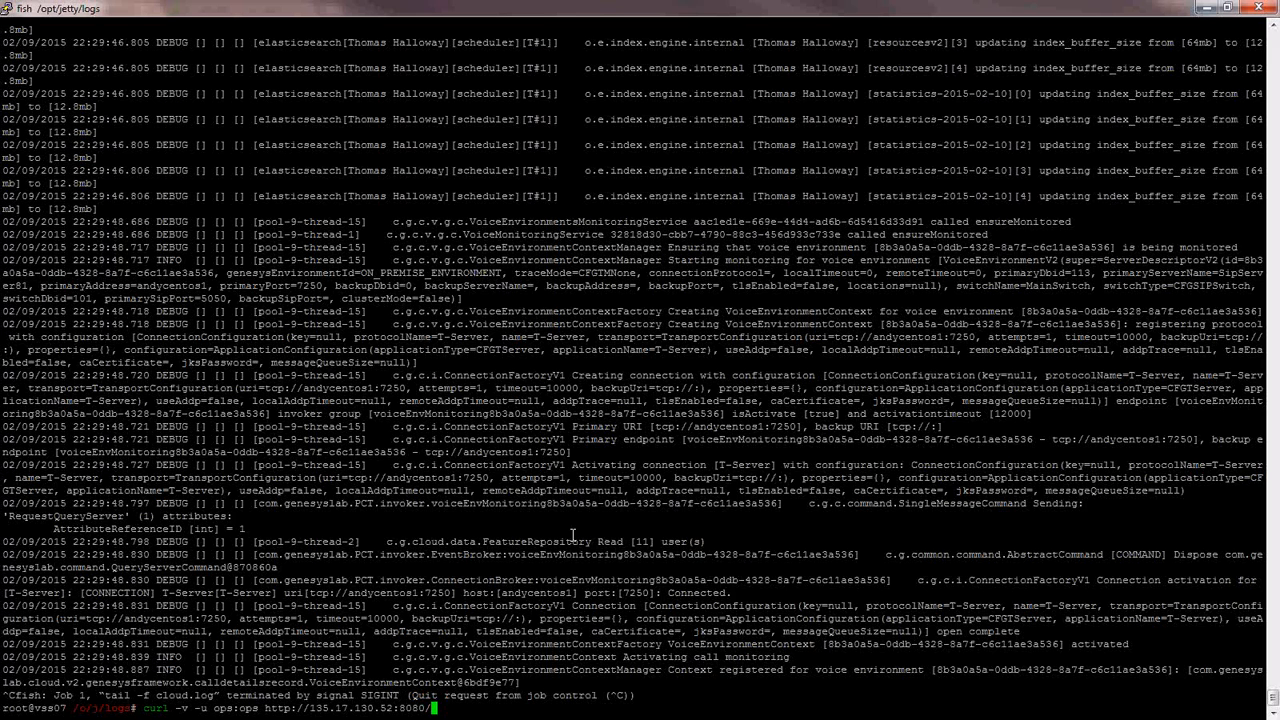
text(api/v2/diagnostics/ver)
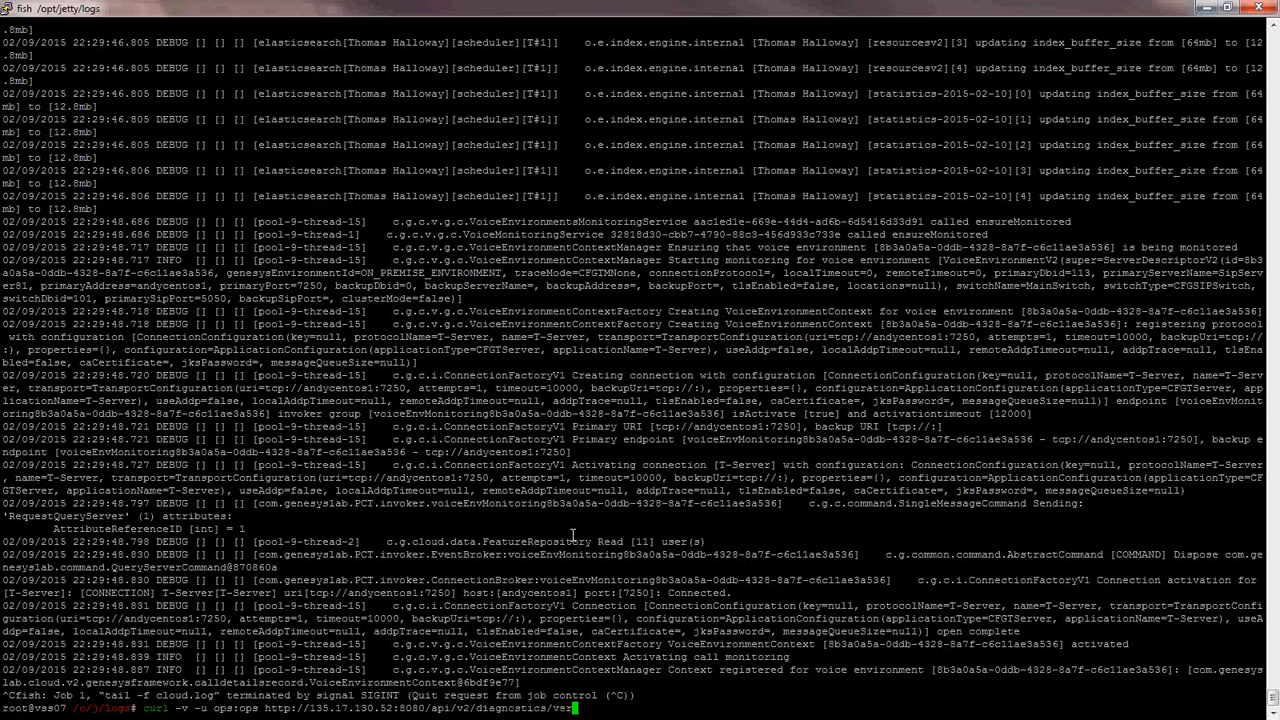
text(sion)
key(Return)
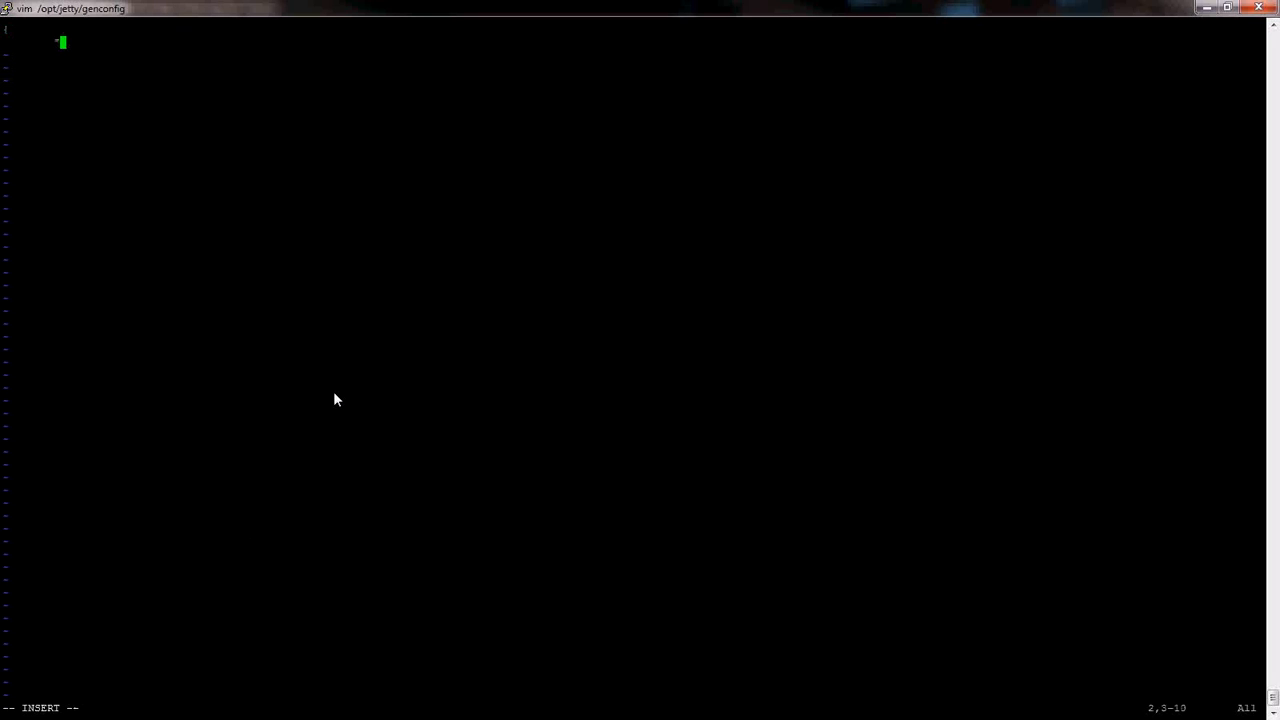
- Open the store array with a brace and start the "sebDAV" object in the JSON
text(": [)
key(Return)
text({)
key(Return)
key(Tab)
text("sebDAV":)
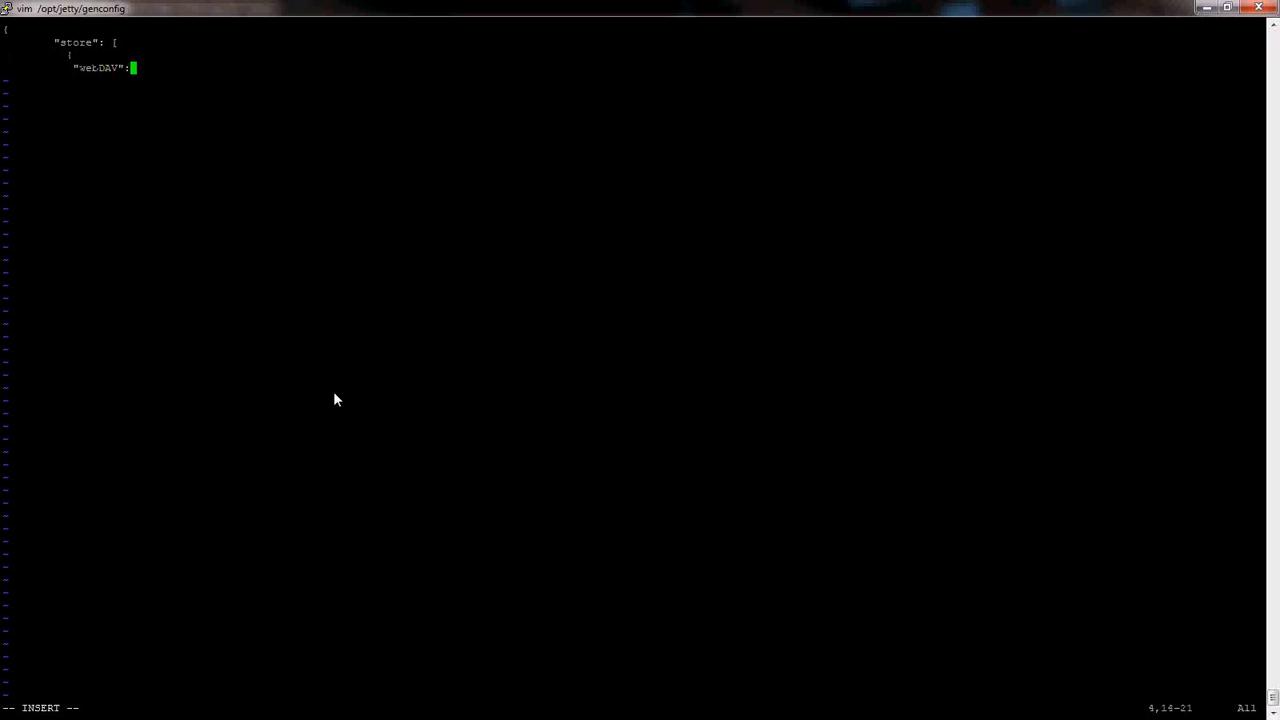
text( {)
key(Return)
key(Tab)
text("userName": "webdav")
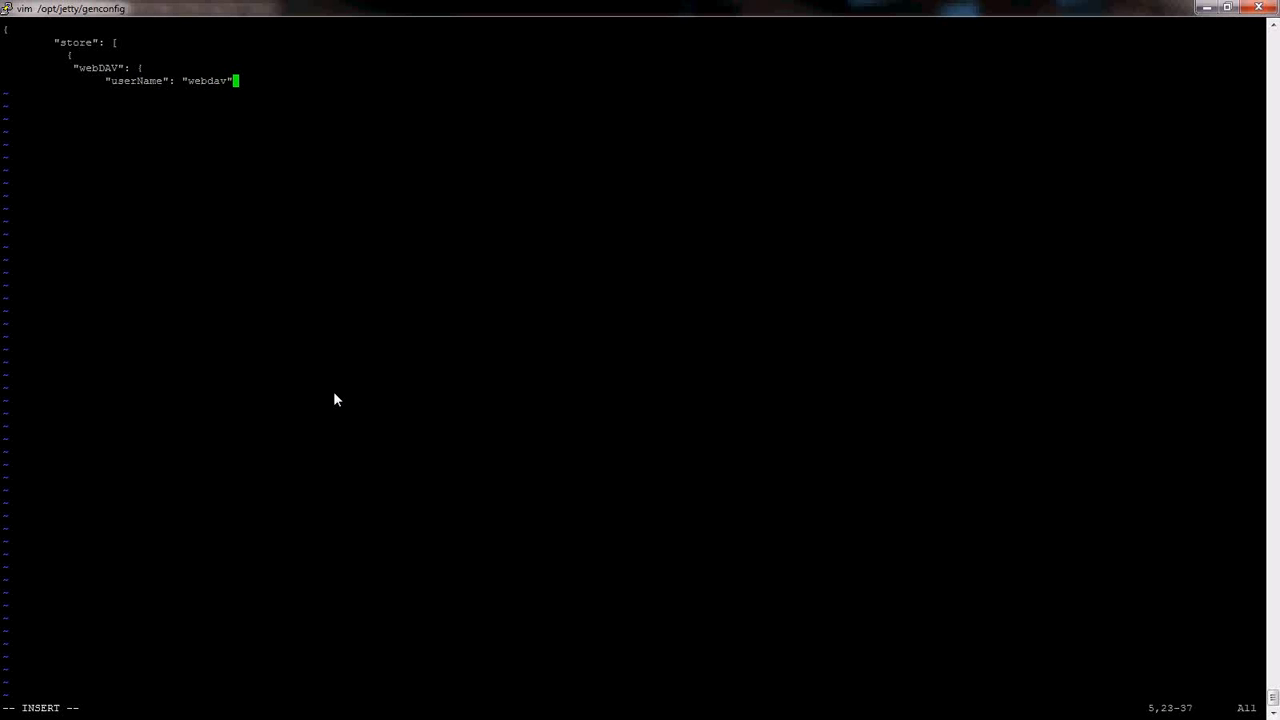
text(,)
key(Return)
key(Tab)
key(Tab)
text("password": "webdav",)
key(Return)
key(Tab)
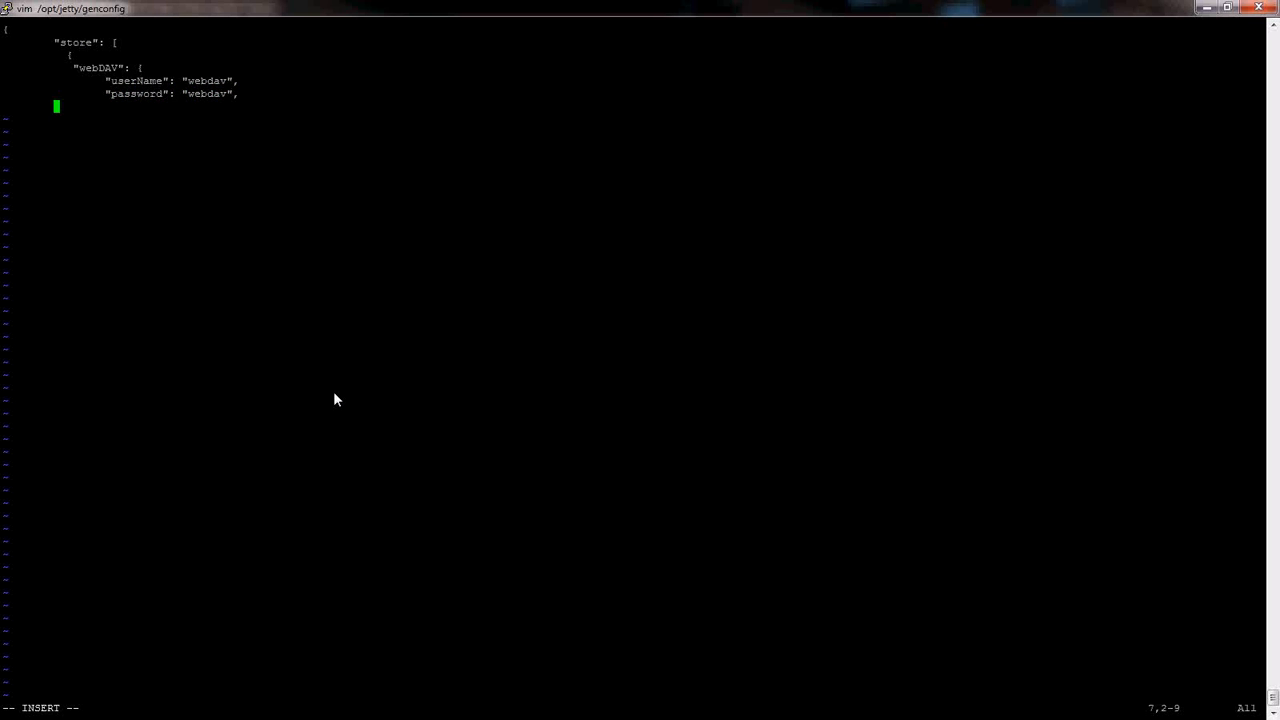
key(Tab)
text("uri": "http://135.17.130.52/r)
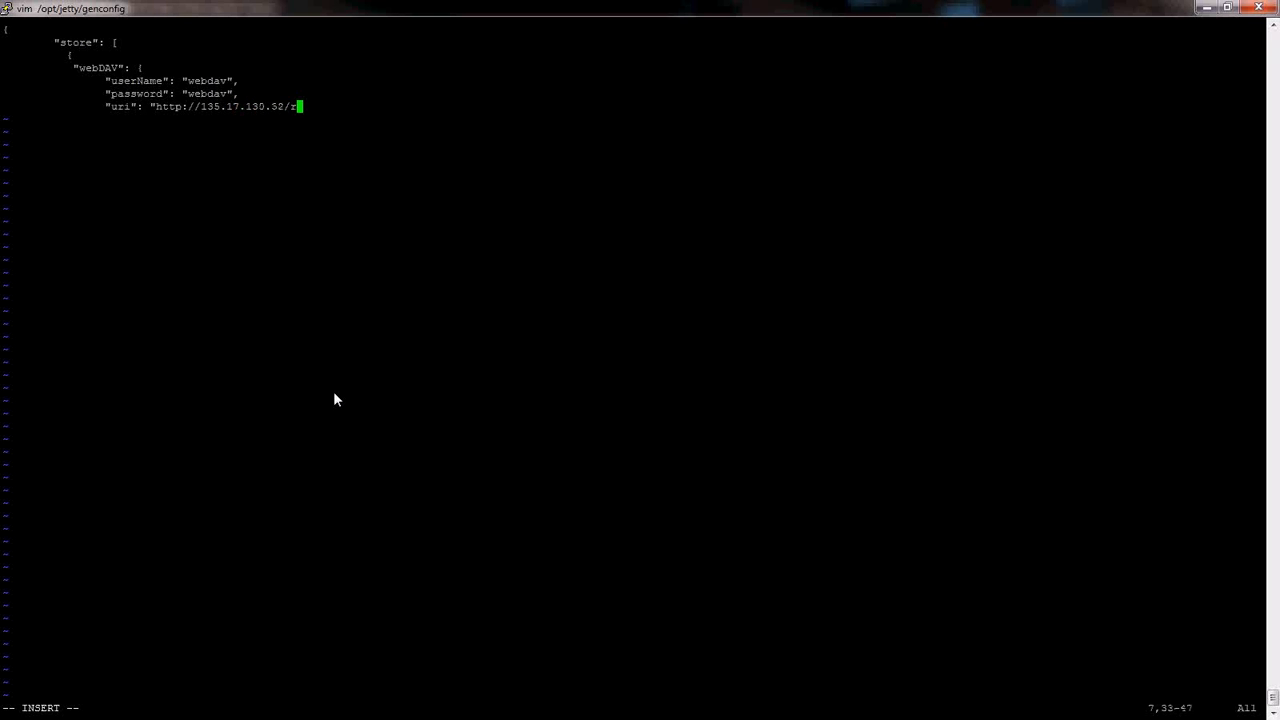
text(ecordings")
- Close the braces and bracket, save recording_settings with :wq!, and begin a curl -v -X POST command
key(Return)
key(Tab)
text(})
key(Return)
key(Tab)
text(})
key(Return)
key(Tab)
text(])
key(Return)
text(})
key(Escape)
text(:wq)
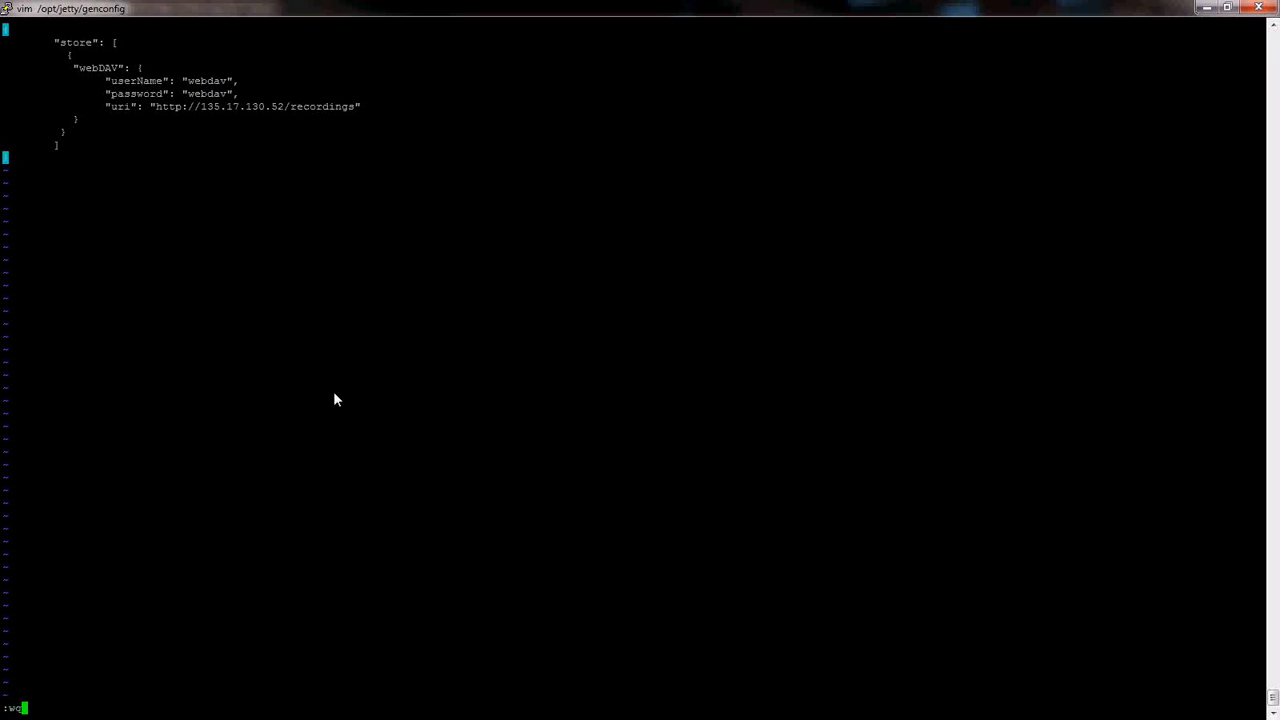
text(!)
key(Return)
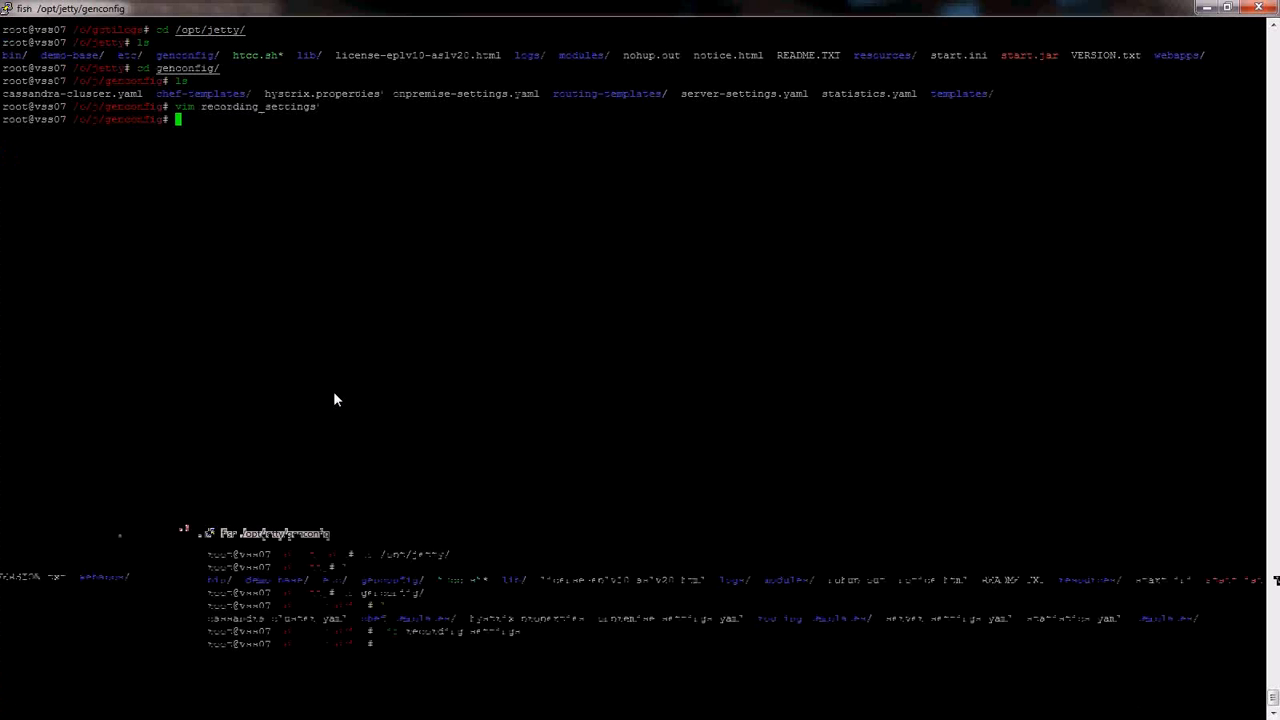
text(curl -v -X )
text(POST)
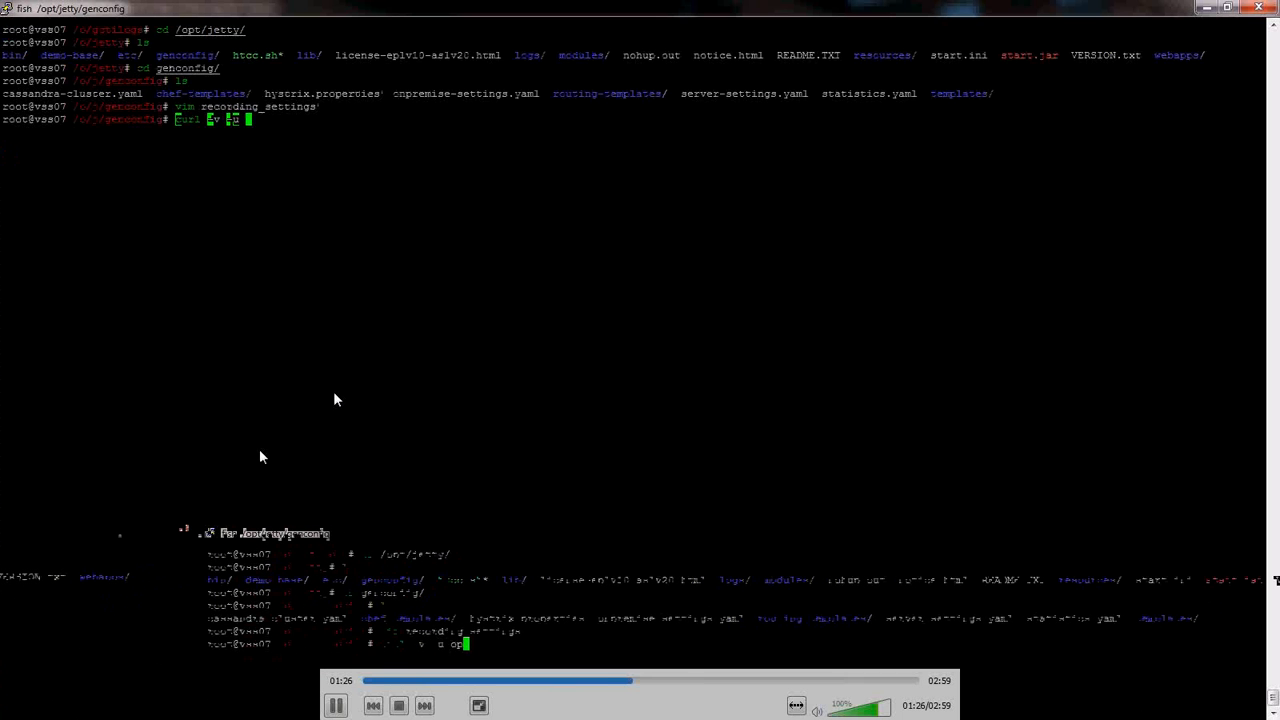
text(ops:ops)
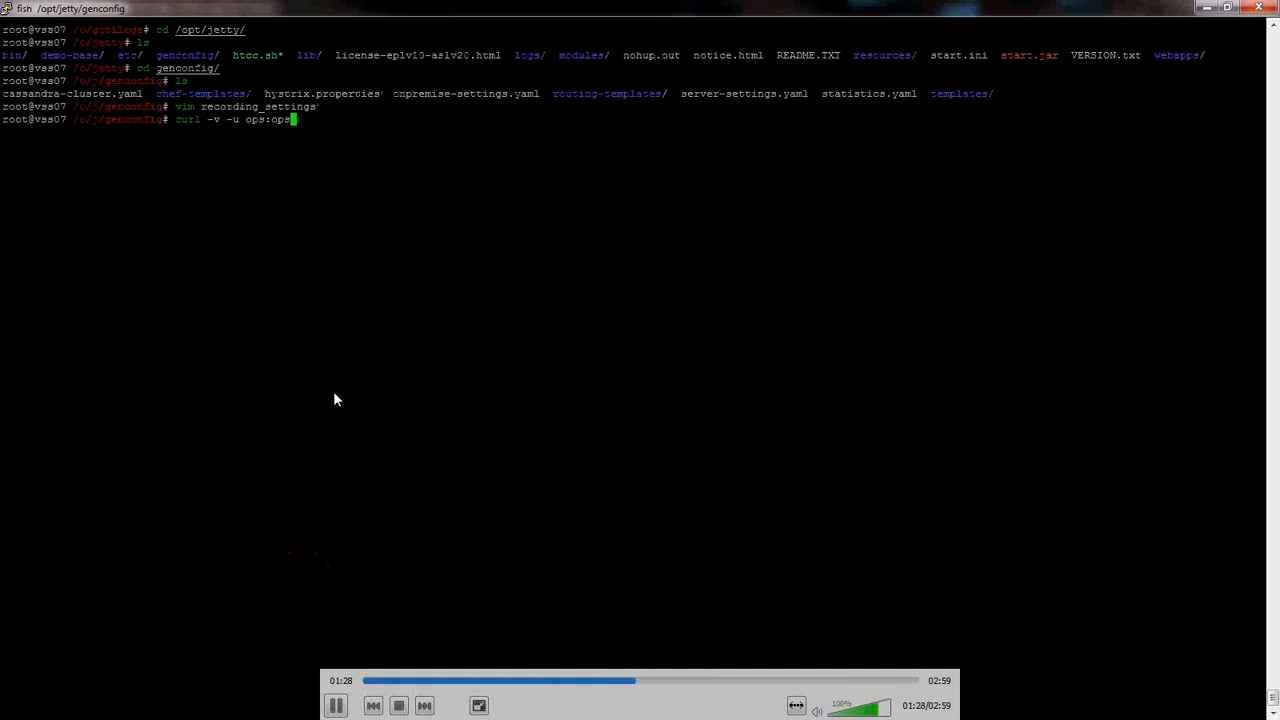
text( http://155.17.130)
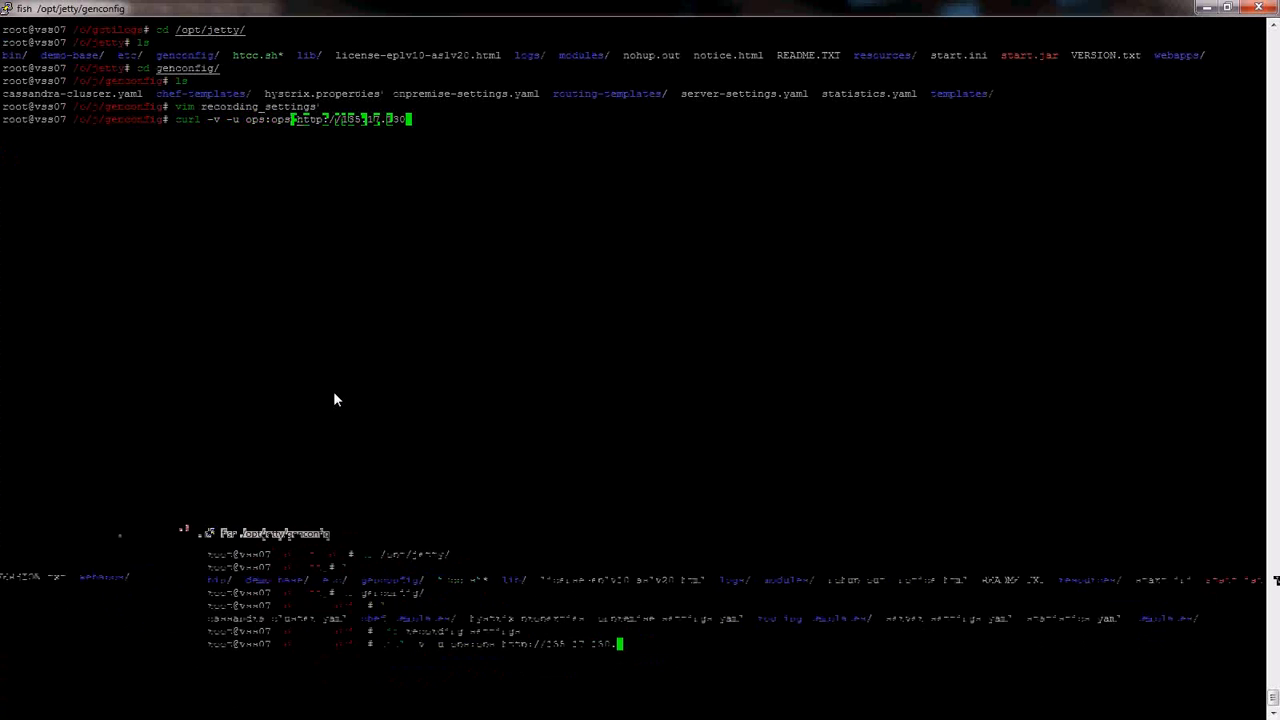
text(.52:8080/)
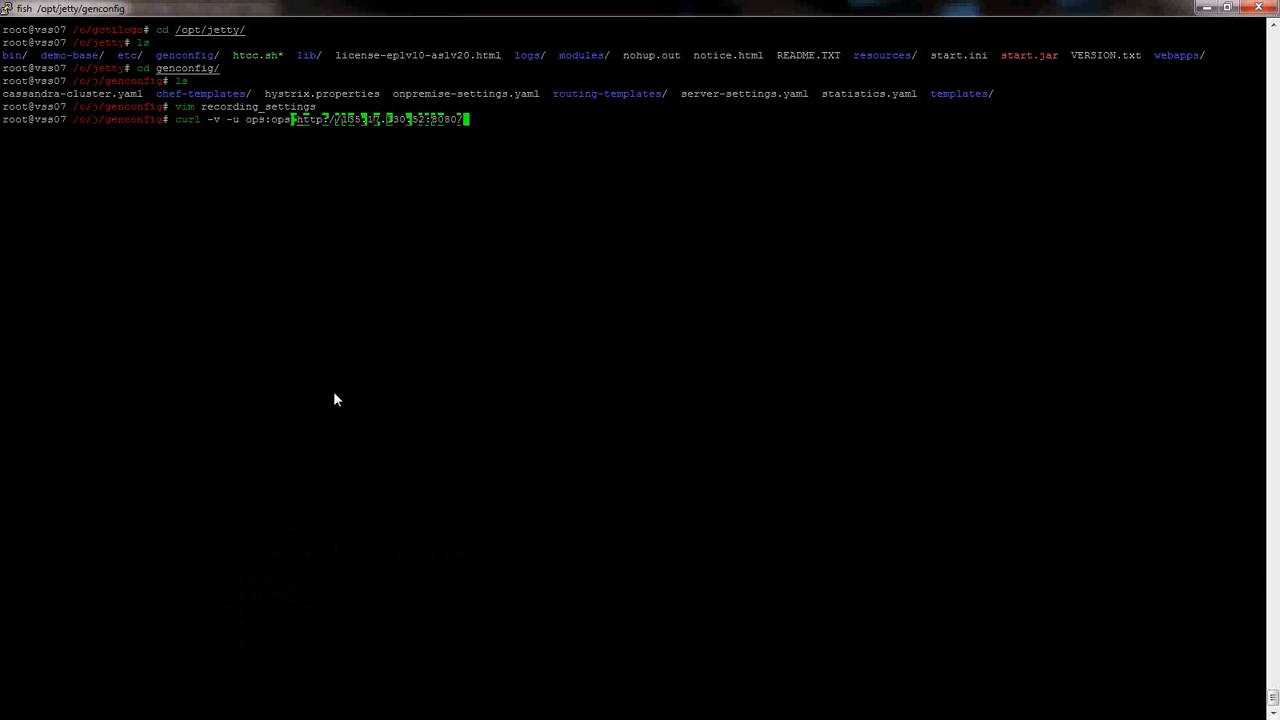
text(api/v2/)
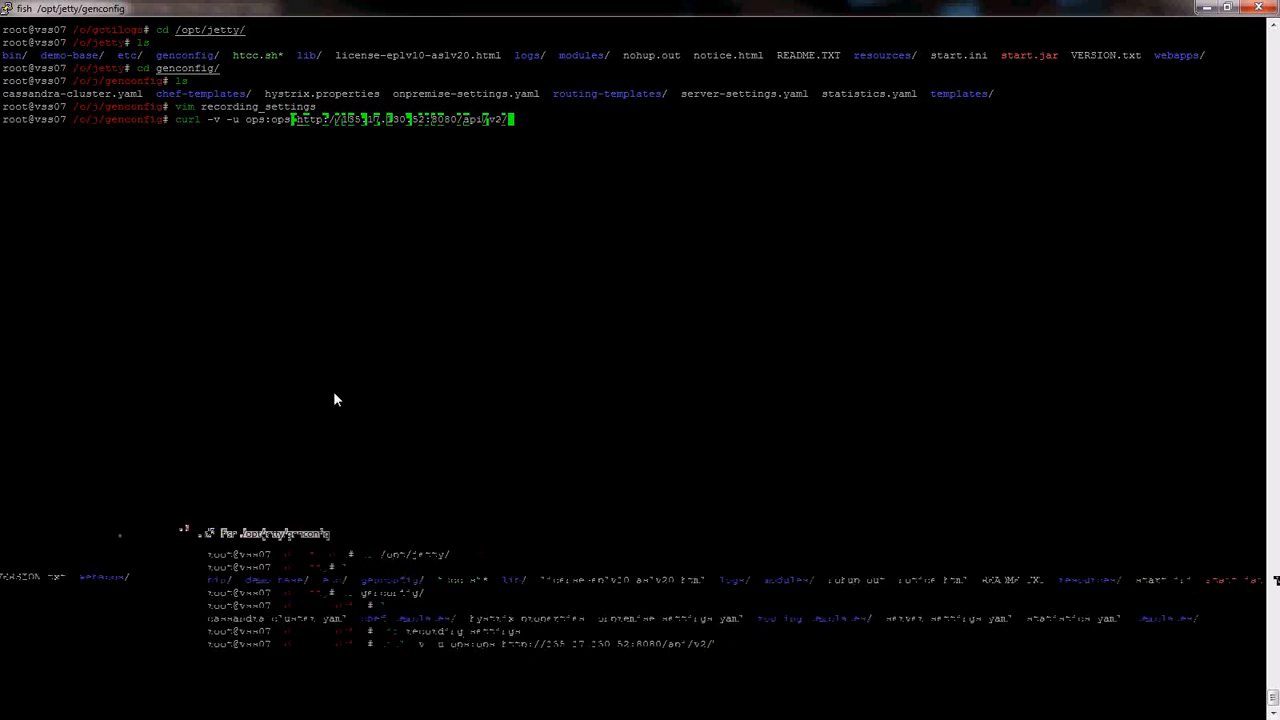
text(ops-)
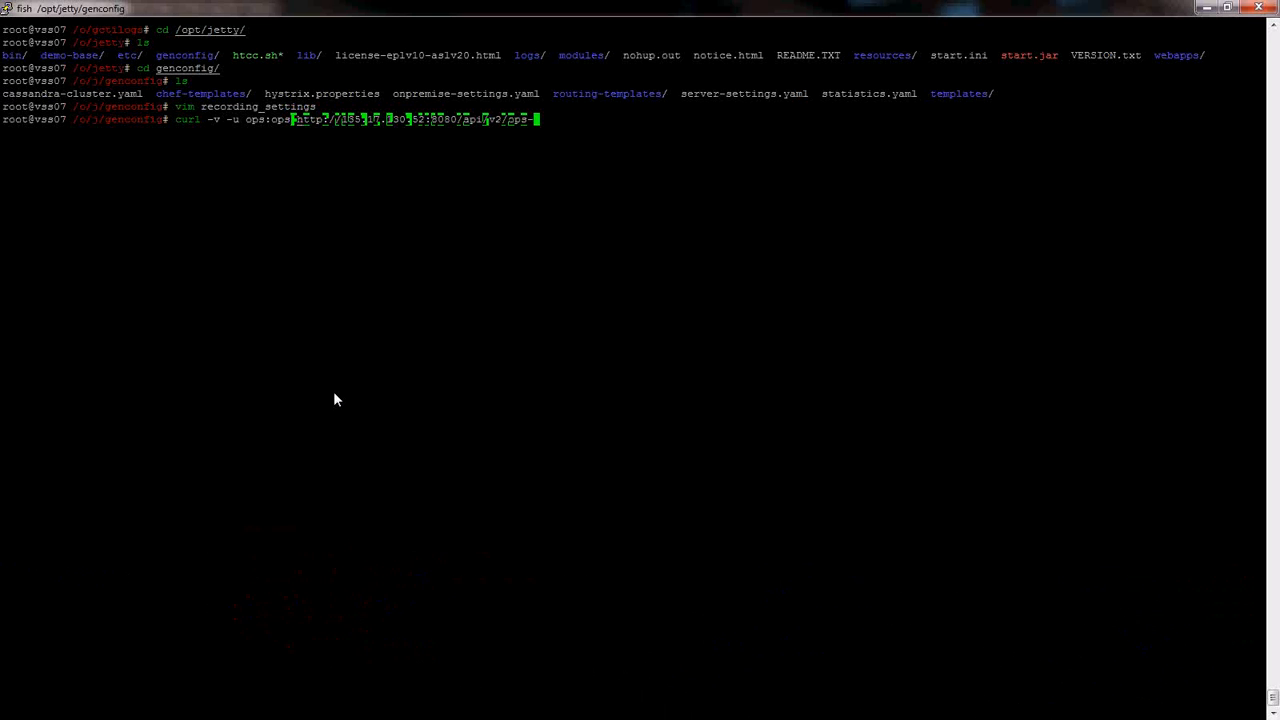
key(BackSpace)
text(/conta)
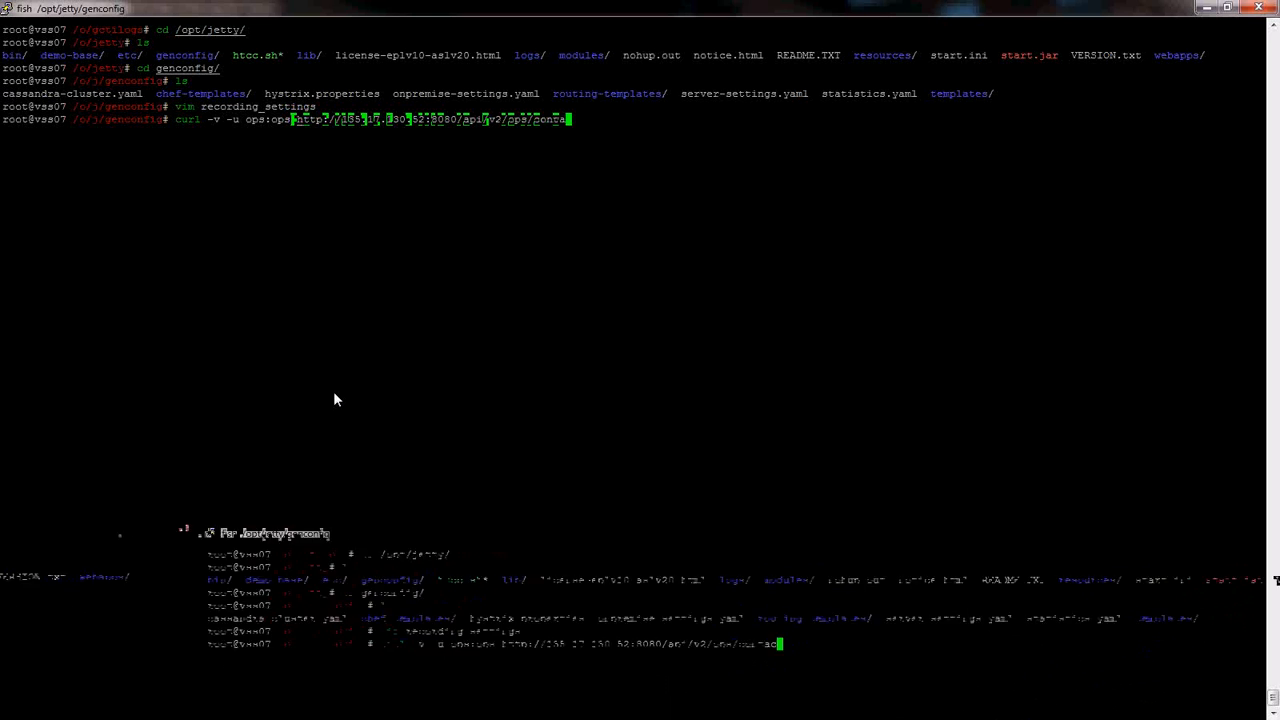
text(ct-centers/)
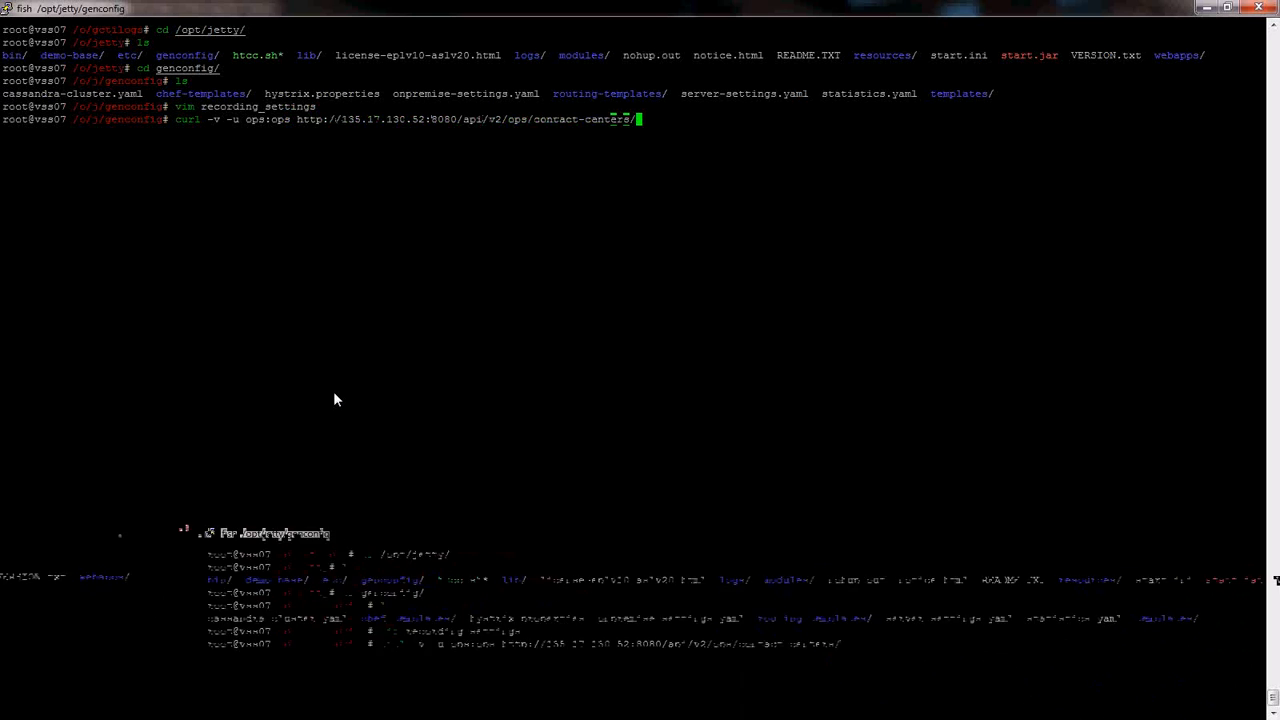
text(;echo)
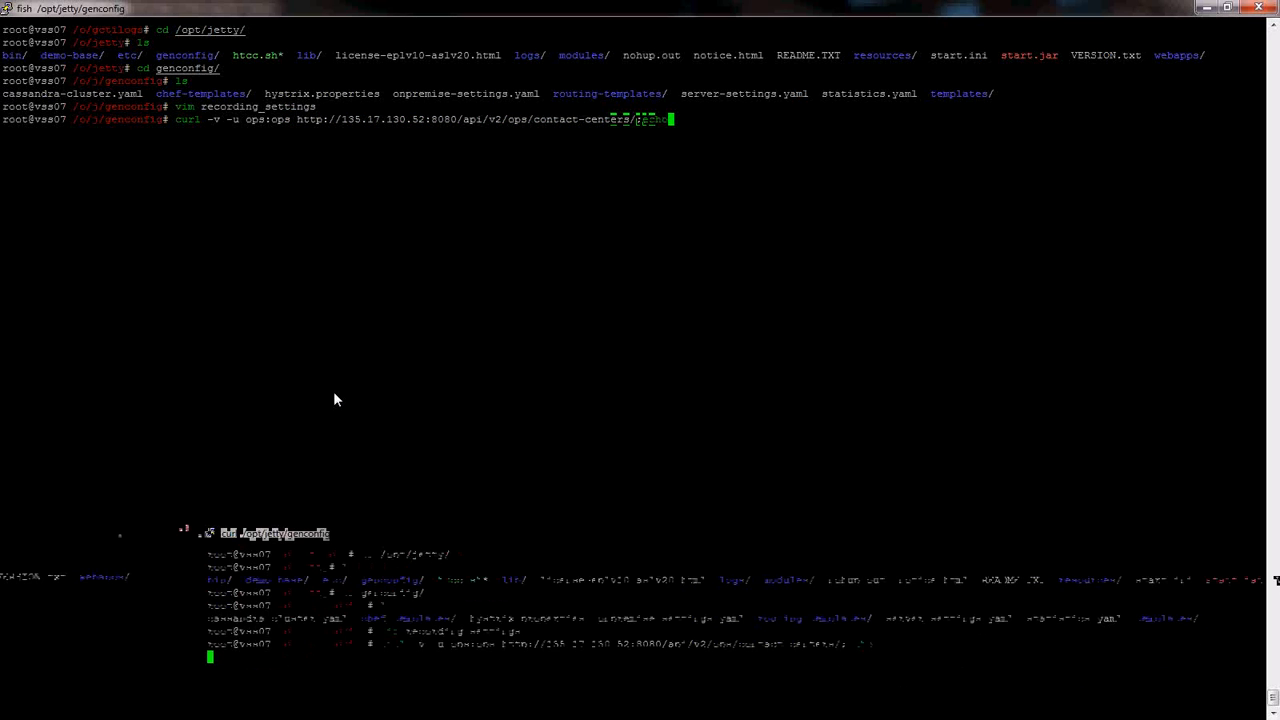
key(Return)
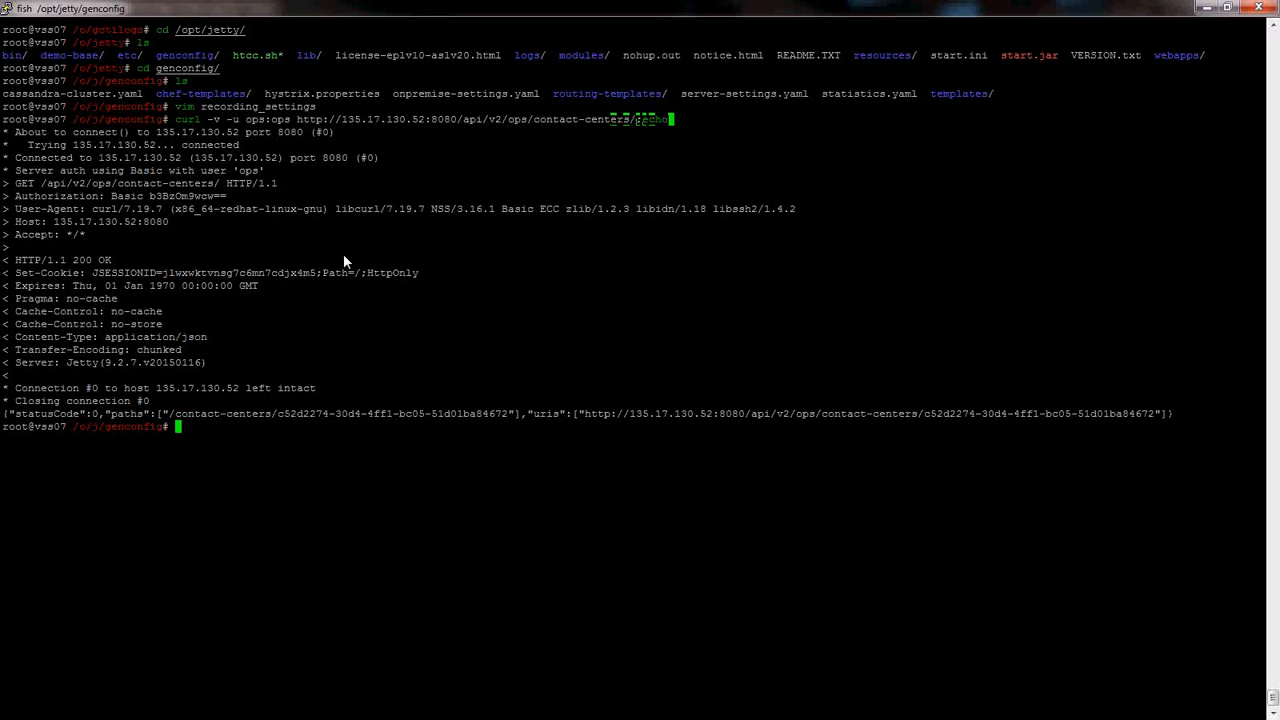
- Highlight the HTTP/1.1 200 OK status, then copy the contact center's URI from the JSON response
drag(15, 260, 110, 258)
click(537, 365)
drag(585, 413, 1156, 414)
key(ctrl+c)
click(795, 501)
key(Return)
key(Return)
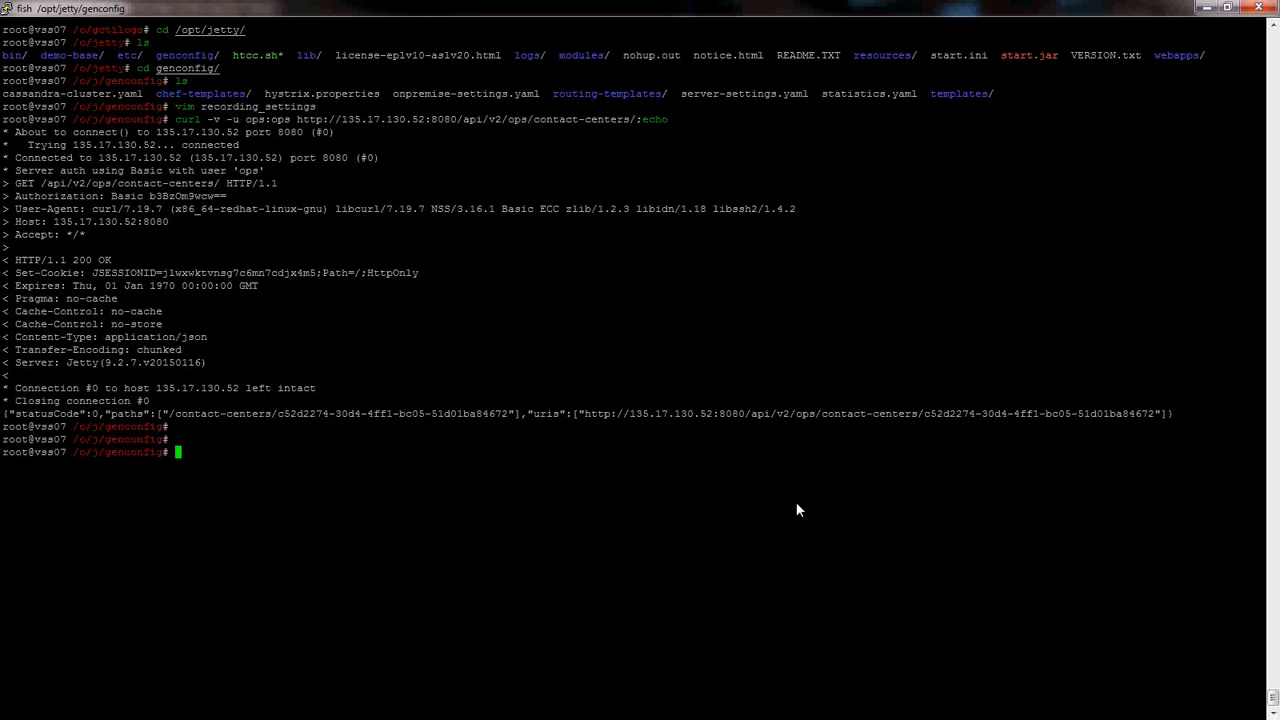
- Rework the last curl to target the pasted URI's /settings/recordings with a Content-Type: application/json header
key(Up)
key(BackSpace)
key(BackSpace)
key(BackSpace)
key(BackSpace)
key(BackSpace)
key(BackSpace)
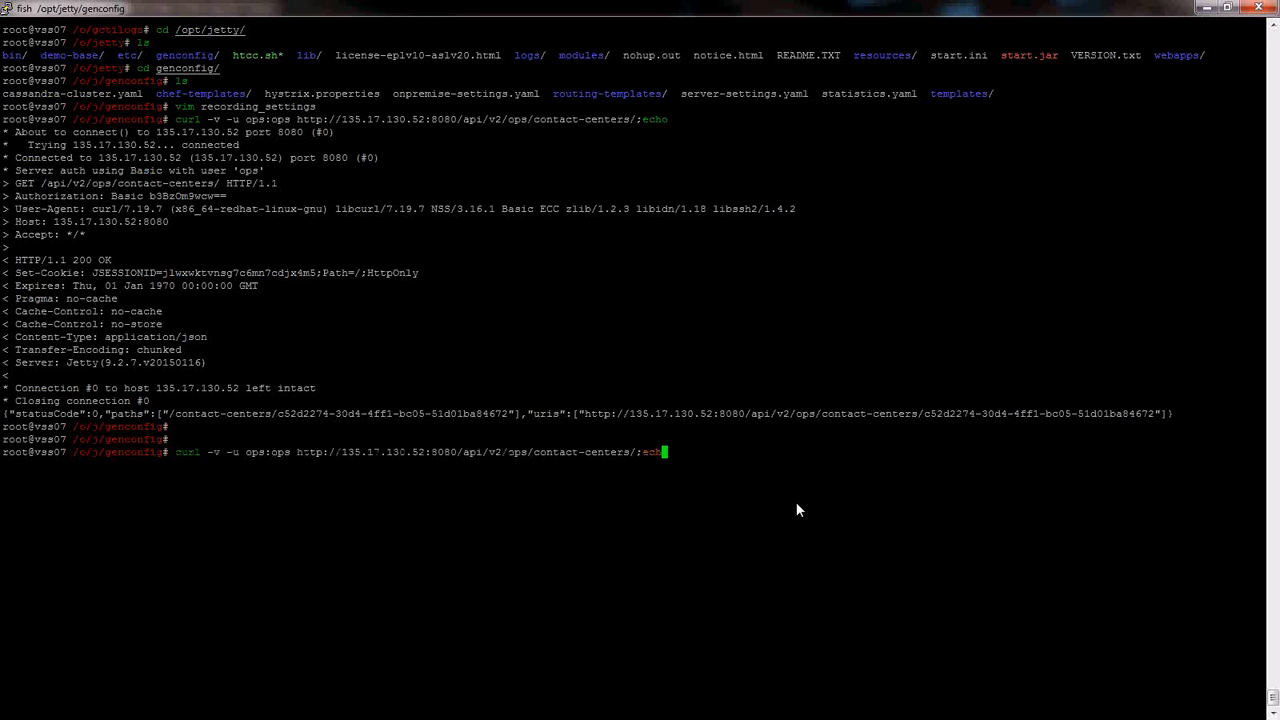
key(BackSpace)
key(BackSpace)
key(BackSpace)
key(BackSpace)
key(BackSpace)
key(BackSpace)
key(BackSpace)
key(BackSpace)
key(BackSpace)
key(BackSpace)
key(BackSpace)
key(BackSpace)
key(BackSpace)
key(BackSpace)
key(BackSpace)
key(BackSpace)
key(BackSpace)
key(BackSpace)
key(BackSpace)
key(BackSpace)
key(BackSpace)
key(BackSpace)
key(BackSpace)
key(BackSpace)
key(BackSpace)
key(BackSpace)
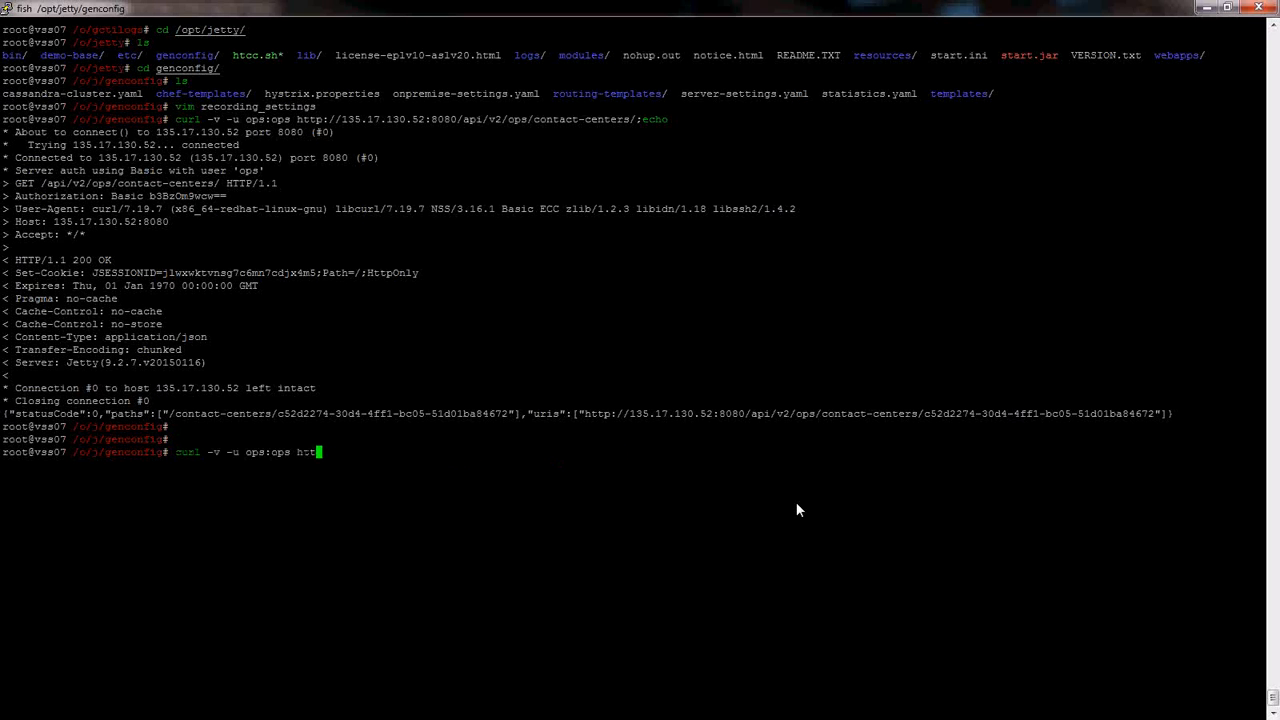
right_click(797, 504)
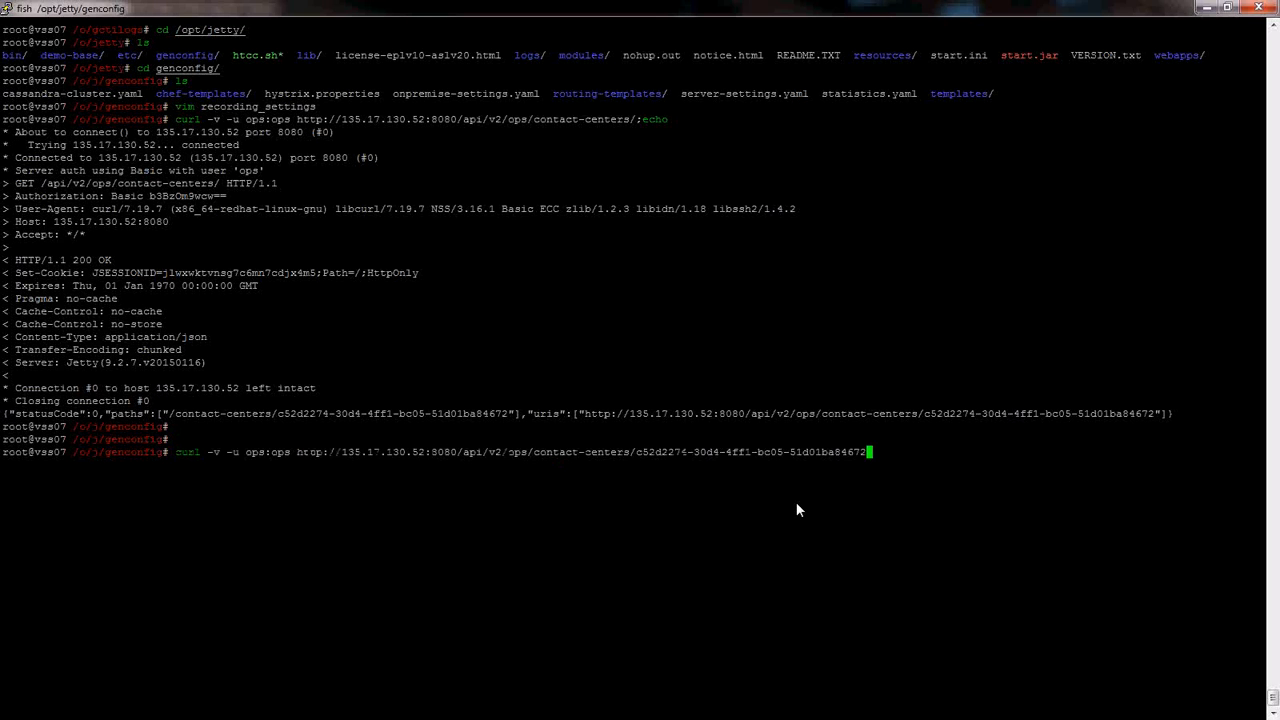
text(/settings/recordings)
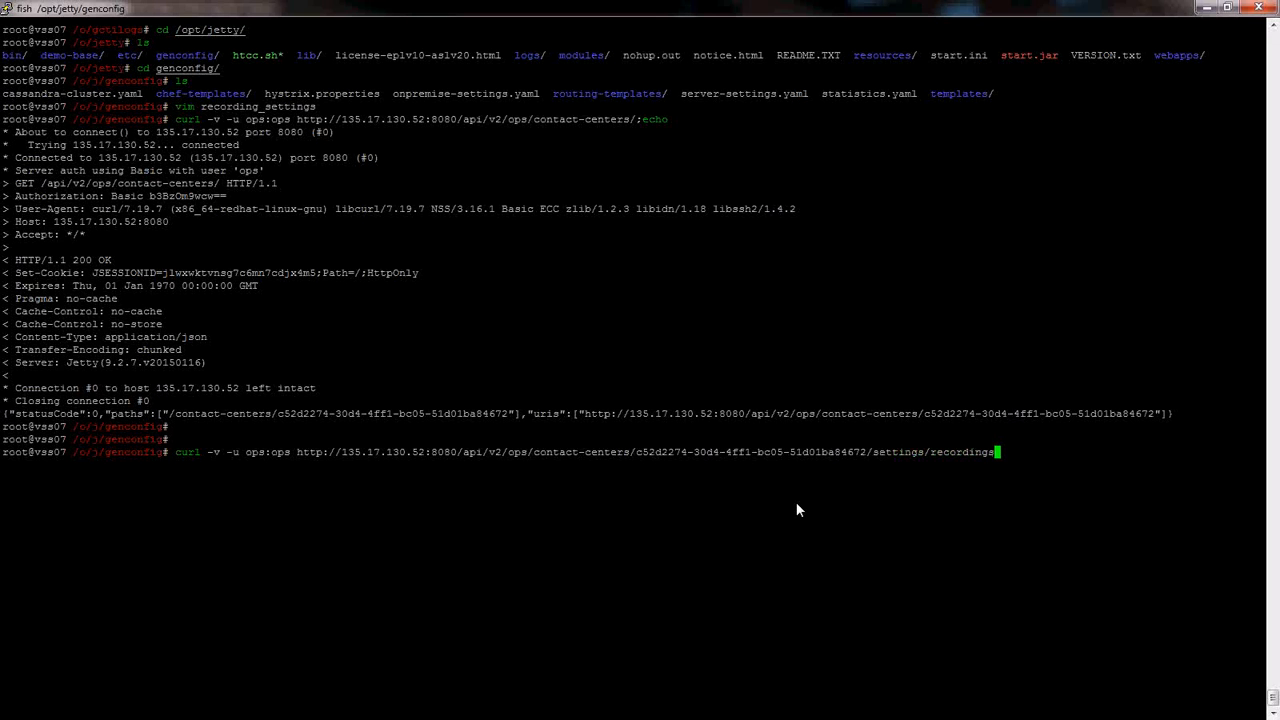
text( --header "Content-Type: ap)
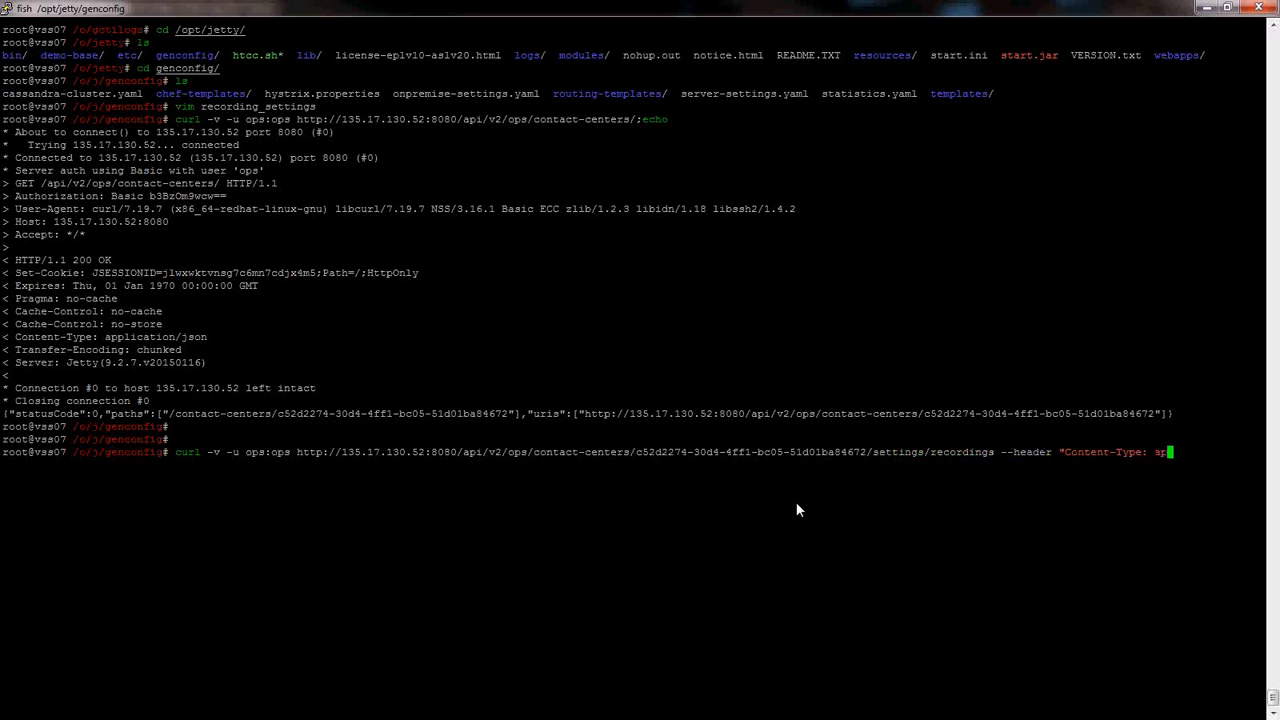
text(plication/json")
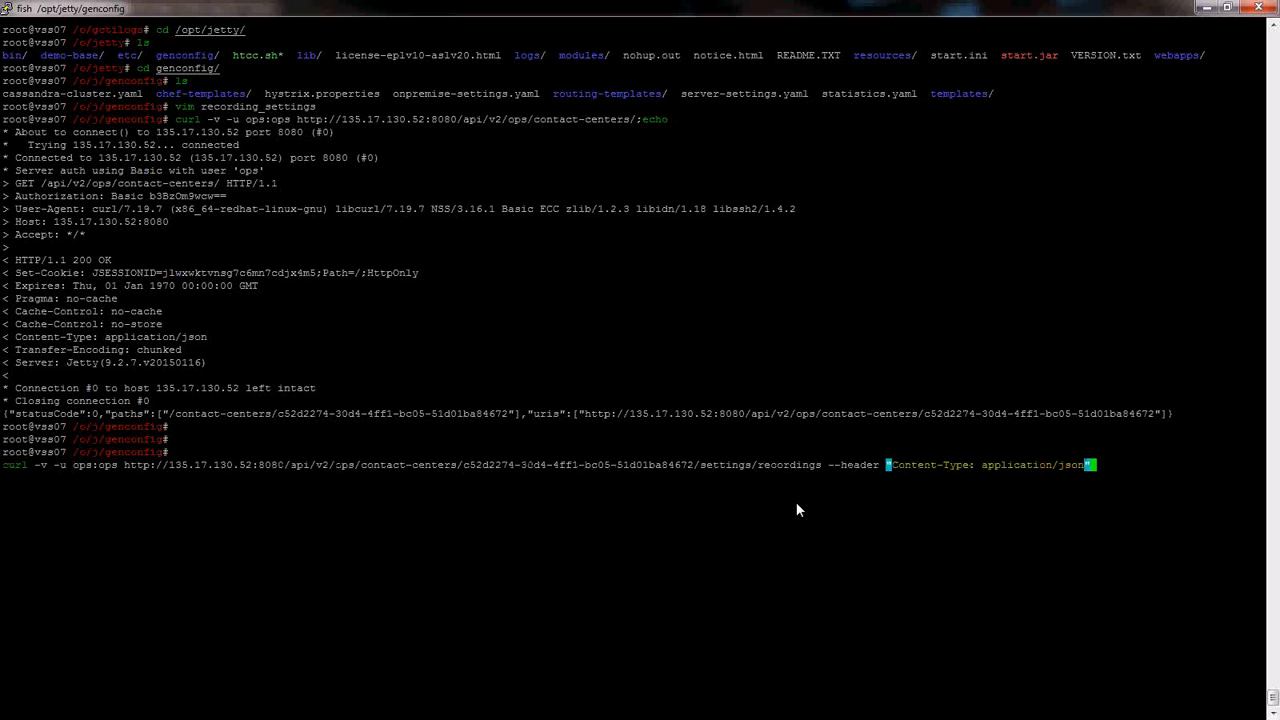
text(;echo)
key(ctrl+Left)
key(ctrl+Left)
key(ctrl+Left)
key(ctrl+Left)
key(ctrl+Left)
key(ctrl+Left)
key(ctrl+Left)
key(ctrl+Left)
key(ctrl+Left)
key(ctrl+Left)
key(ctrl+Left)
key(ctrl+Left)
key(ctrl+Left)
key(ctrl+Left)
key(ctrl+Left)
key(ctrl+Left)
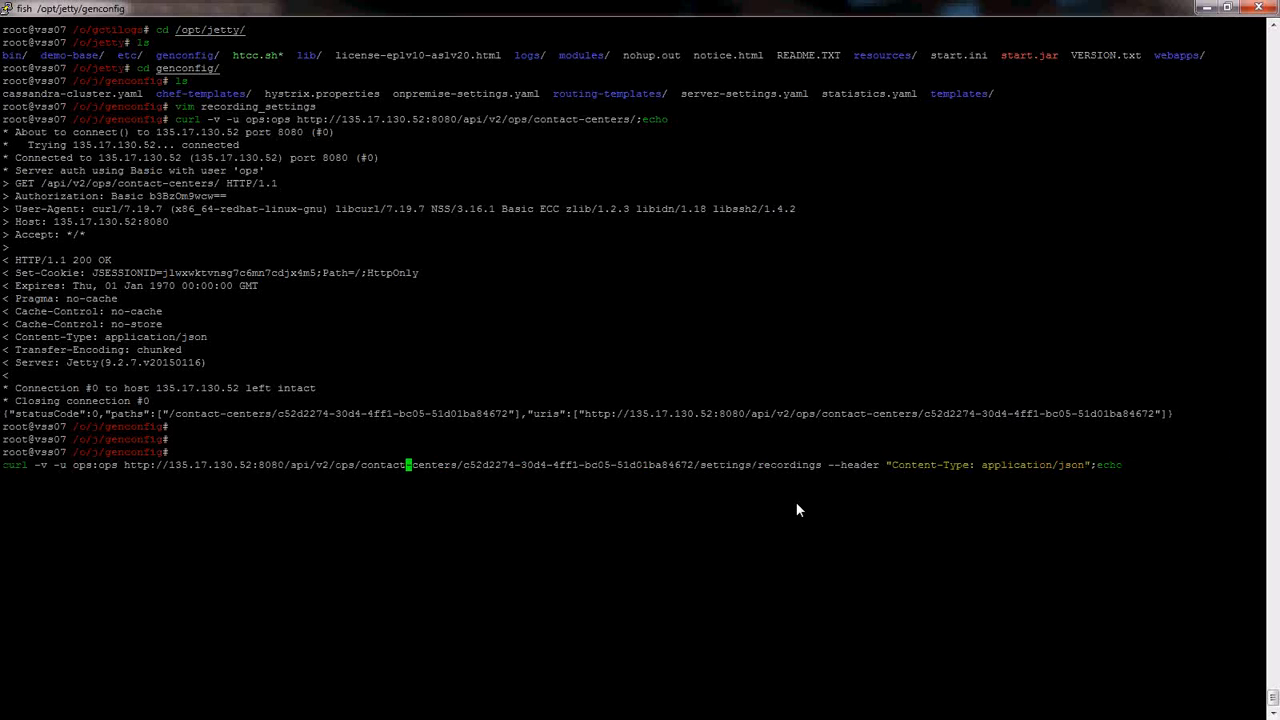
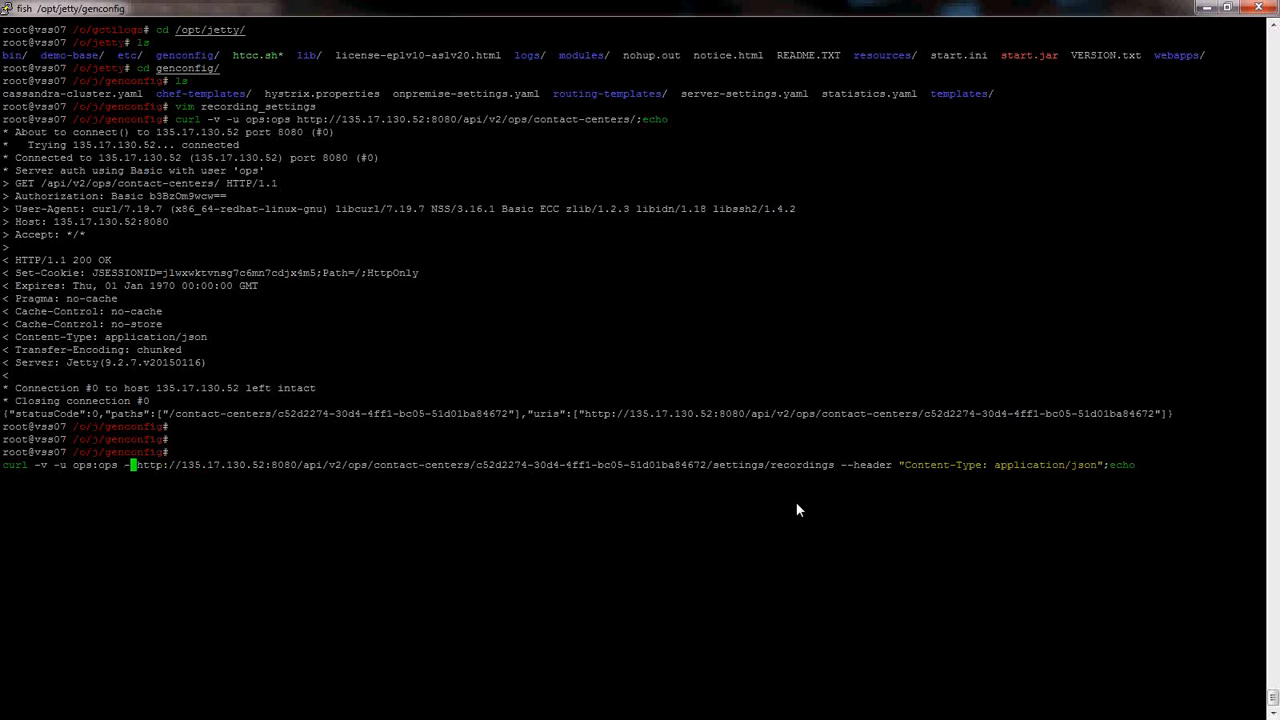
text(-d @r)
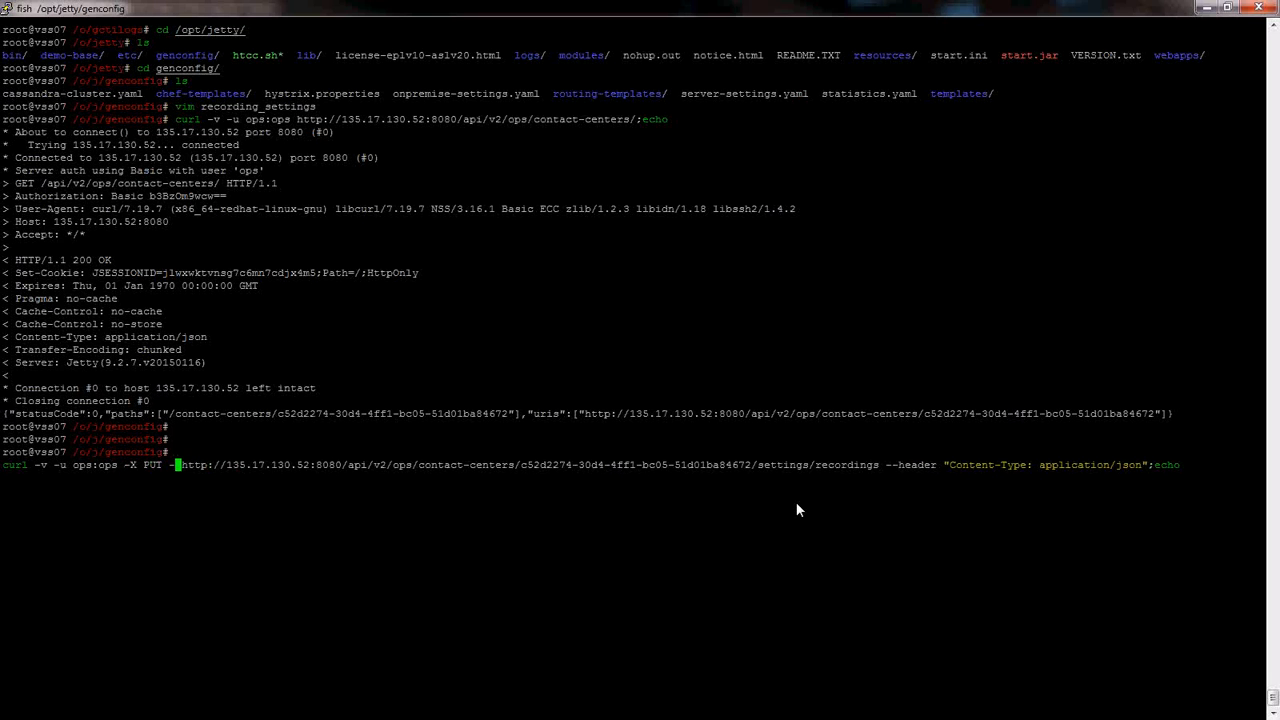
text(e)
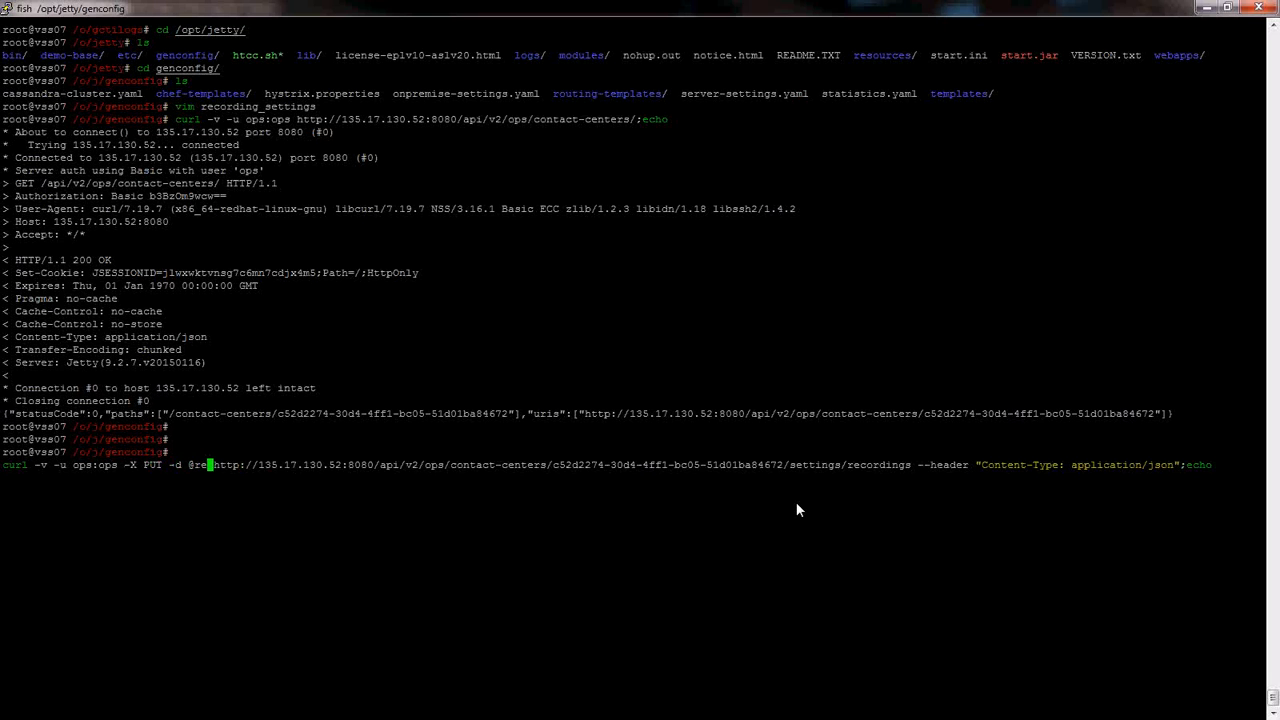
text(cording_setting)
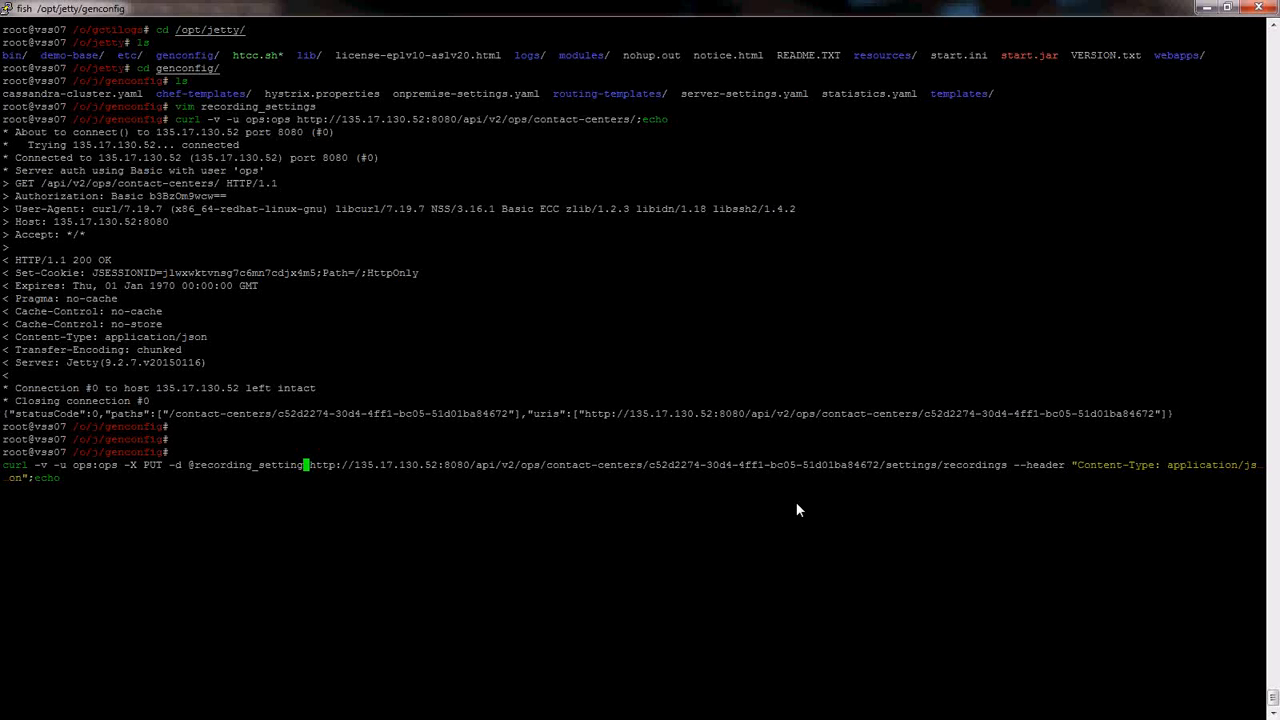
text(s)
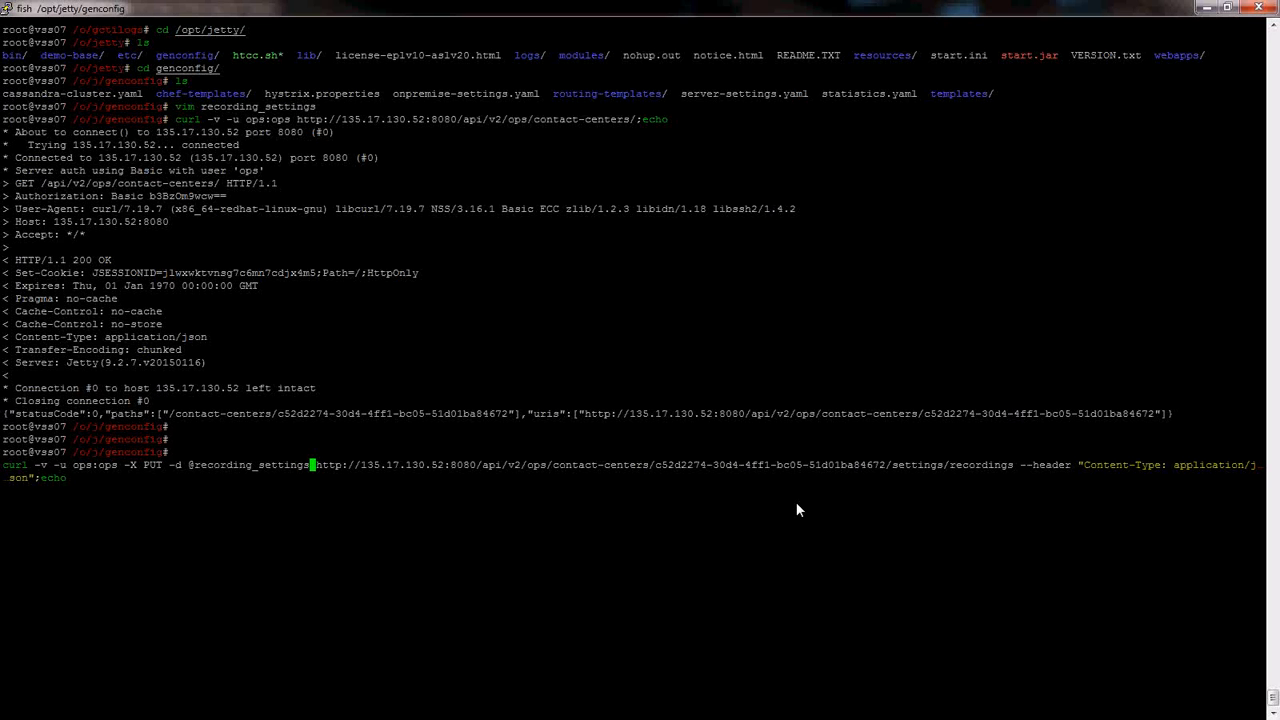
key(Return)
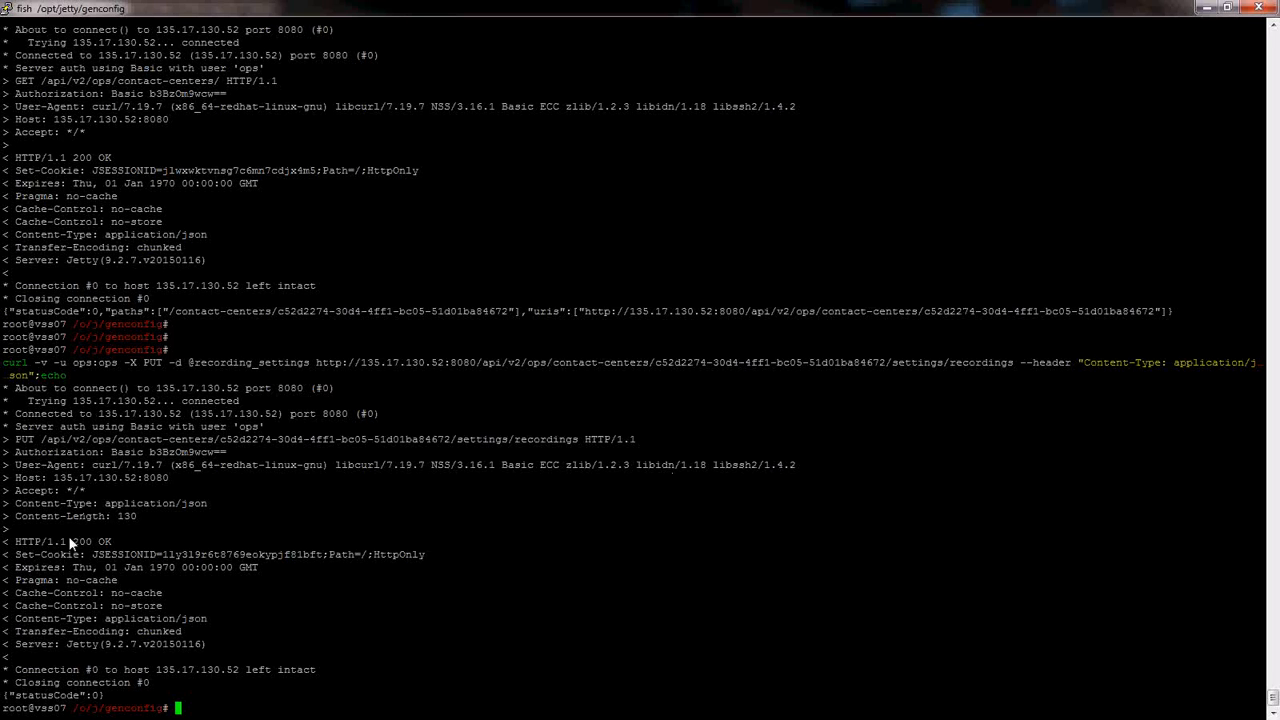
- Highlight the HTTP/1.1 200 OK status and the {"statusCode":0} result
drag(83, 541, 118, 541)
click(149, 524)
drag(5, 698, 106, 695)
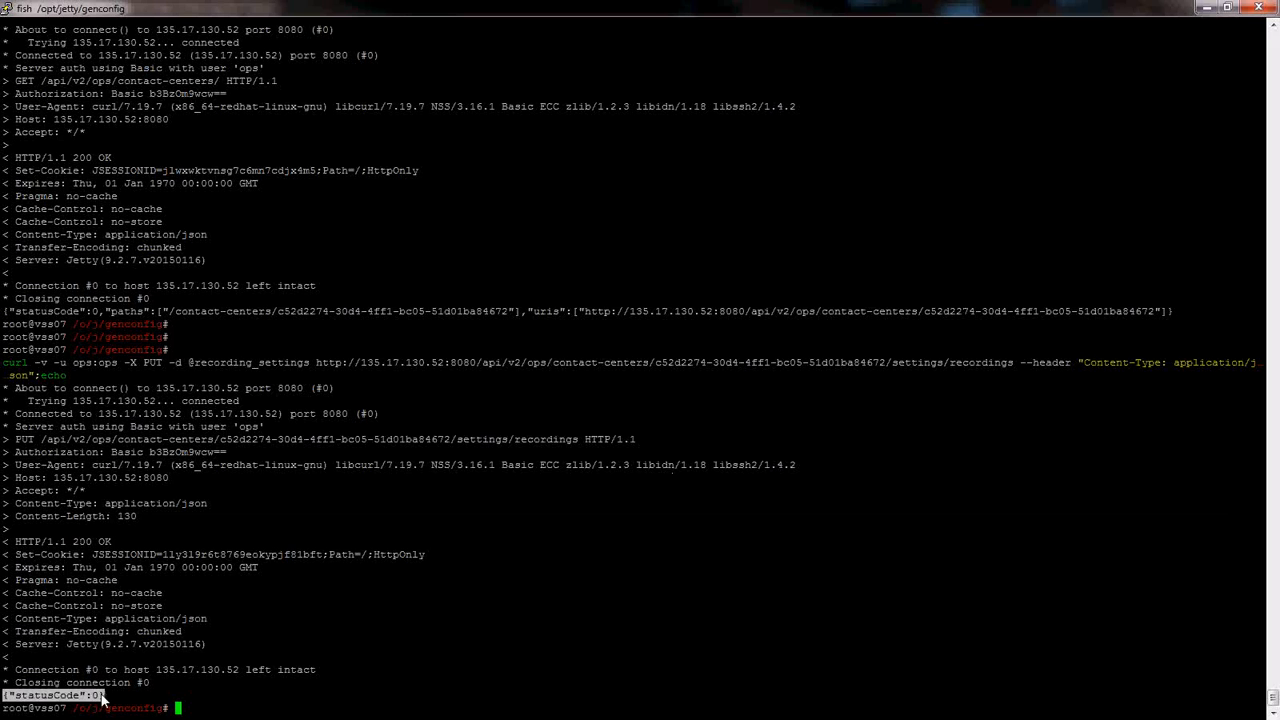
click(426, 692)
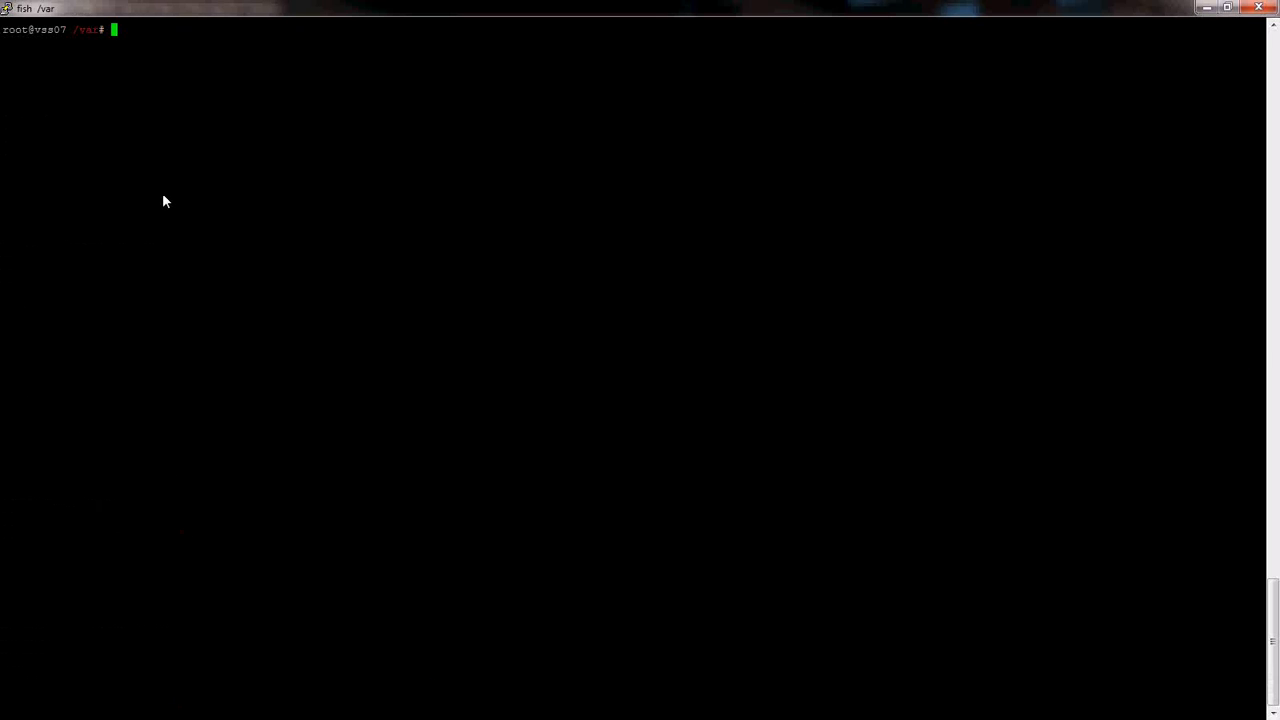
- Confirm httpd is already installed with yum install httpd, then create /var/webdav
text(yum )
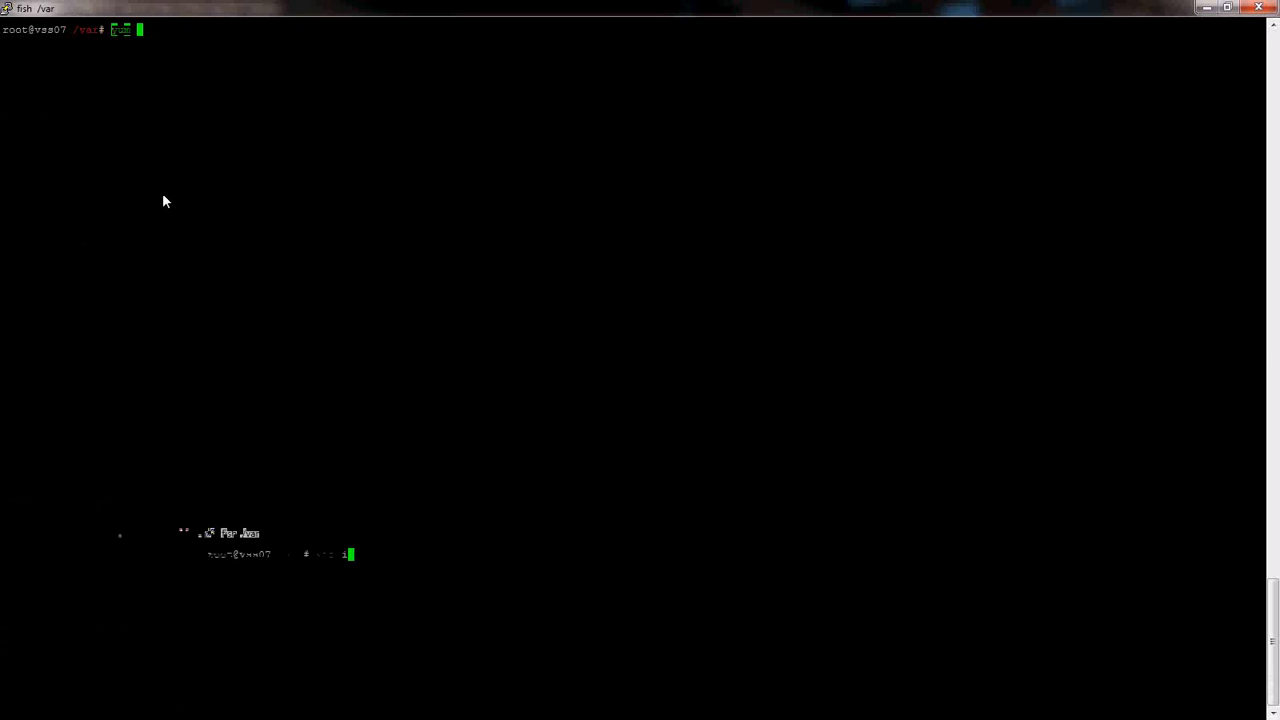
text(install httpd)
key(Return)
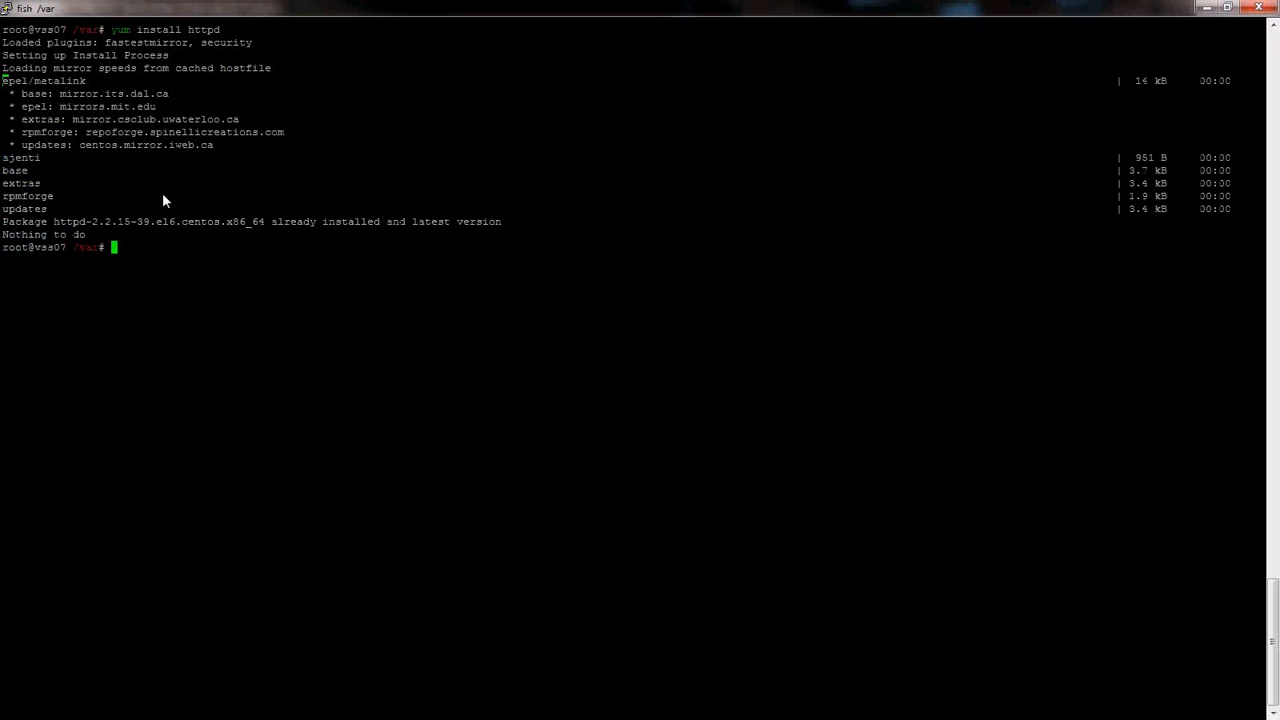
text(mkdir /var/webdav)
key(Return)
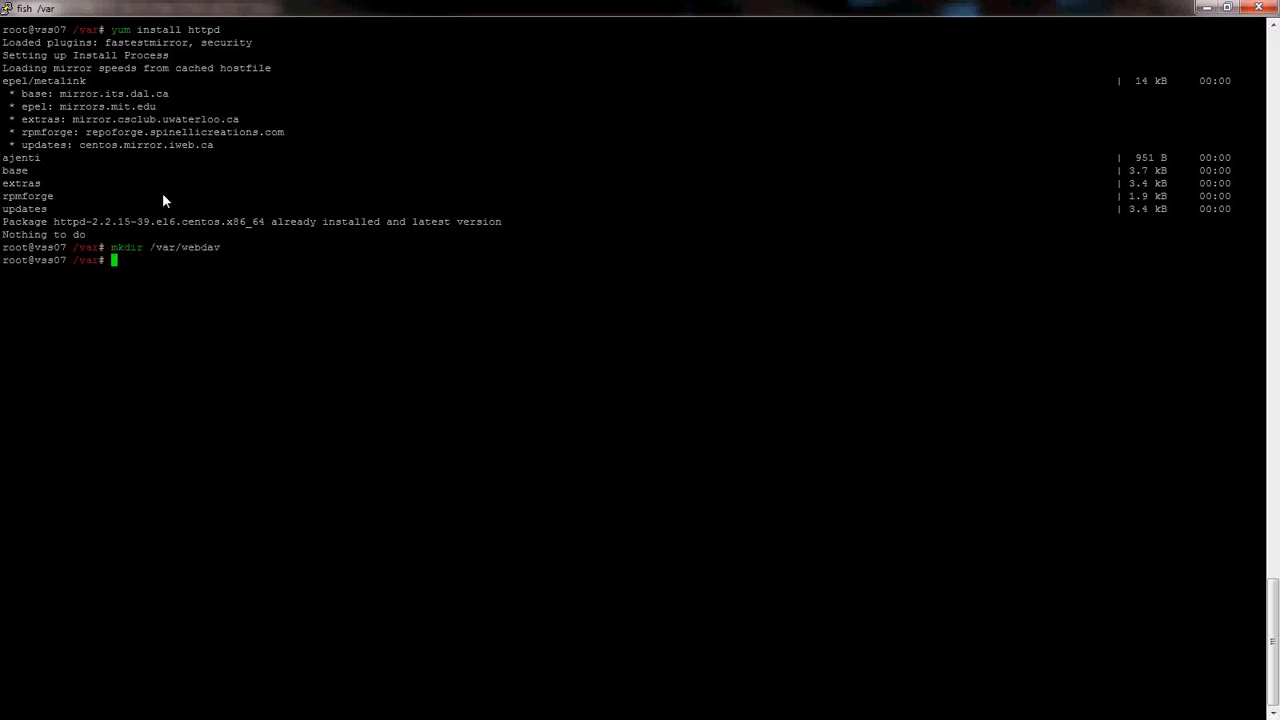
- Tab-complete the command vim /etc/httpd/conf/httpd.conf
text(vim /etc/ht)
key(Tab)
text(conf/)
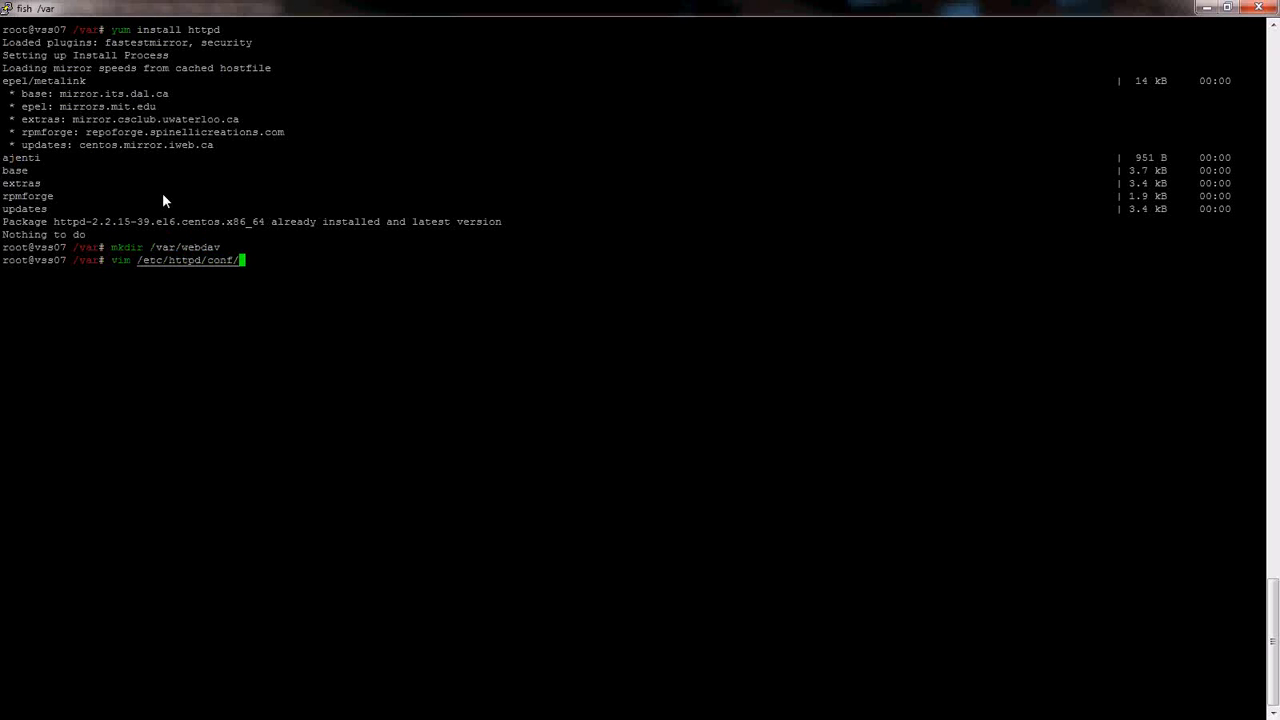
text(ht)
key(Tab)
- Open httpd.conf in vim and add 'Alias /recordings /var/webdav/recordings' below the last line
key(Return)
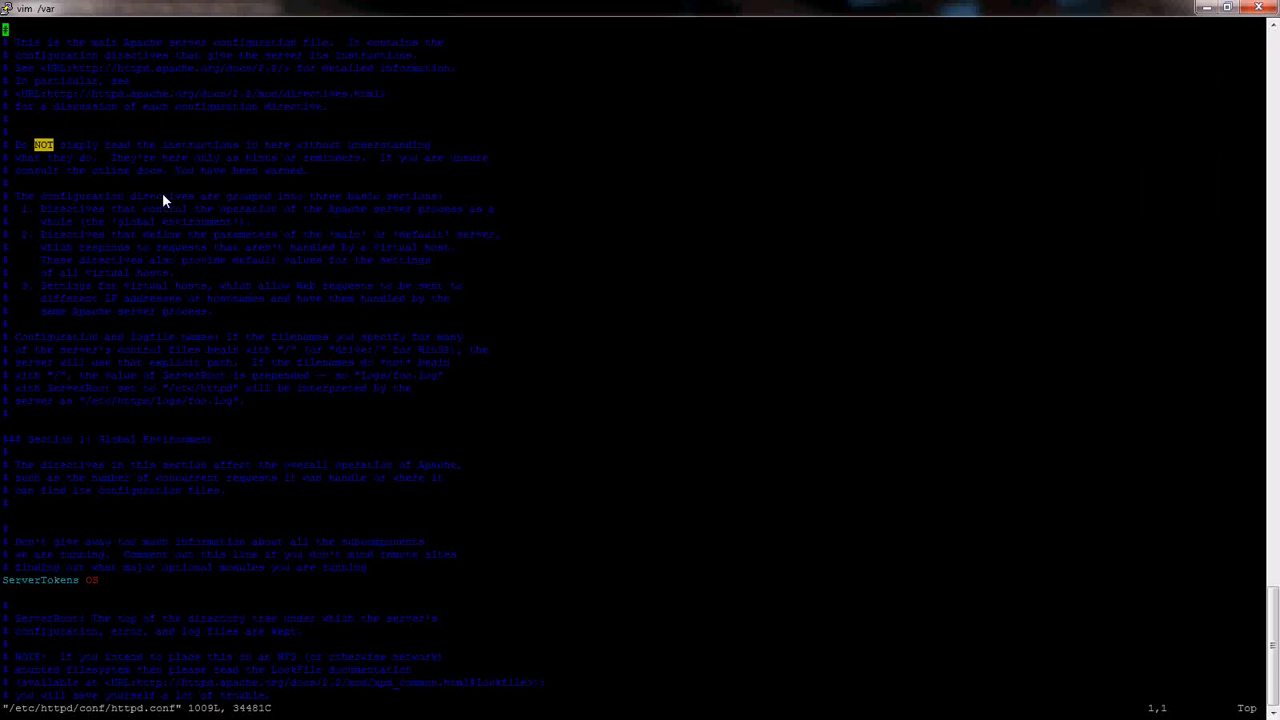
key(ctrl+f)
key(ctrl+f)
key(ctrl+f)
key(ctrl+f)
key(ctrl+f)
key(ctrl+f)
key(ctrl+f)
key(ctrl+f)
key(ctrl+f)
key(ctrl+f)
key(ctrl+f)
key(ctrl+f)
key(ctrl+f)
key(ctrl+f)
key(ctrl+f)
key(ctrl+f)
key(ctrl+f)
key(ctrl+f)
key(ctrl+f)
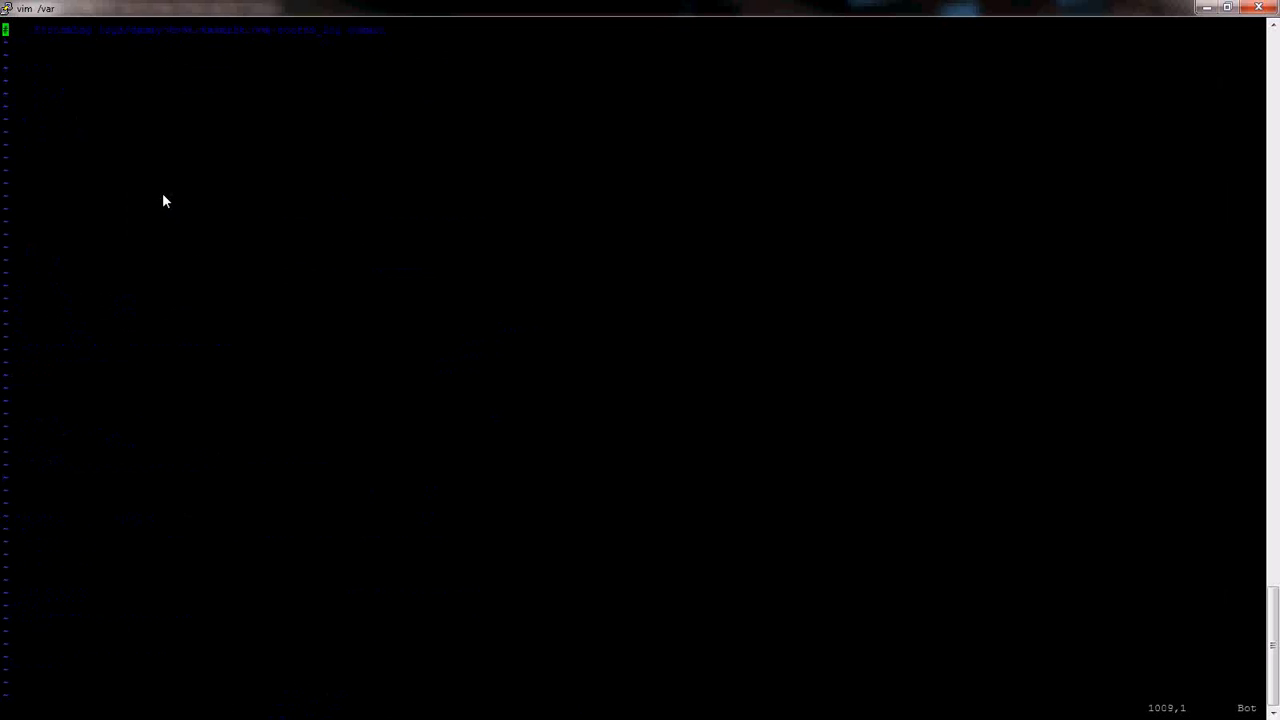
key(ctrl+u)
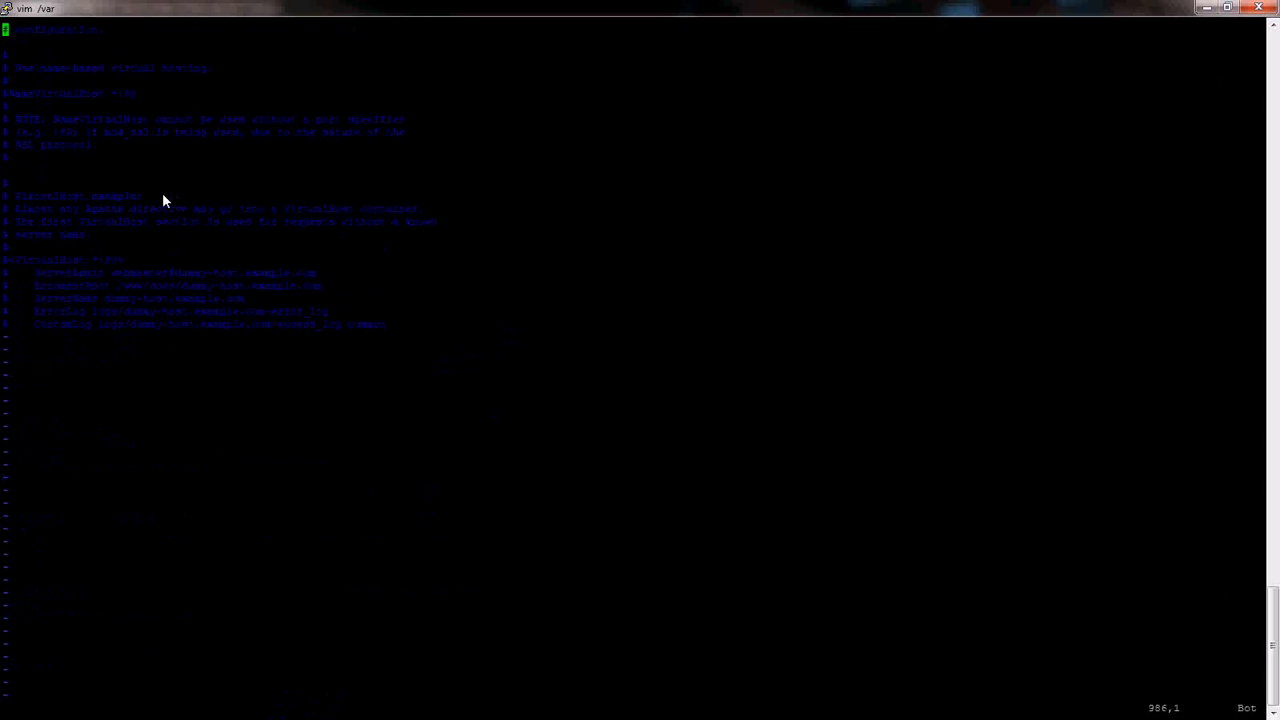
key(Up)
key(Up)
key(Up)
key(Up)
key(Up)
key(Up)
key(Up)
key(Up)
key(Up)
key(Up)
key(Up)
key(Up)
key(Down)
key(Down)
key(Down)
key(Down)
key(Down)
key(Down)
key(Down)
key(Down)
key(Down)
key(Down)
key(Down)
key(Down)
key(Down)
key(Down)
key(Down)
key(Down)
key(Down)
key(Down)
key(Down)
key(Down)
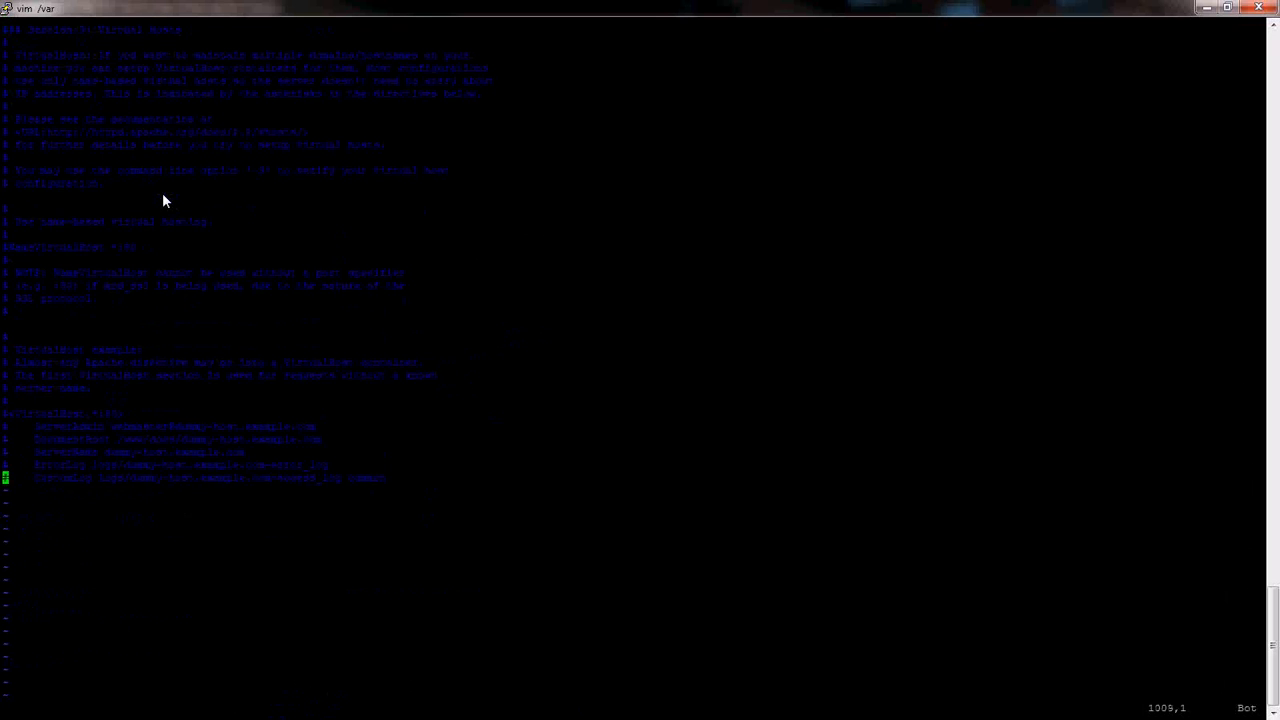
key(i)
key(End)
key(Return)
key(Return)
text(Alias /recordings /var/webd)
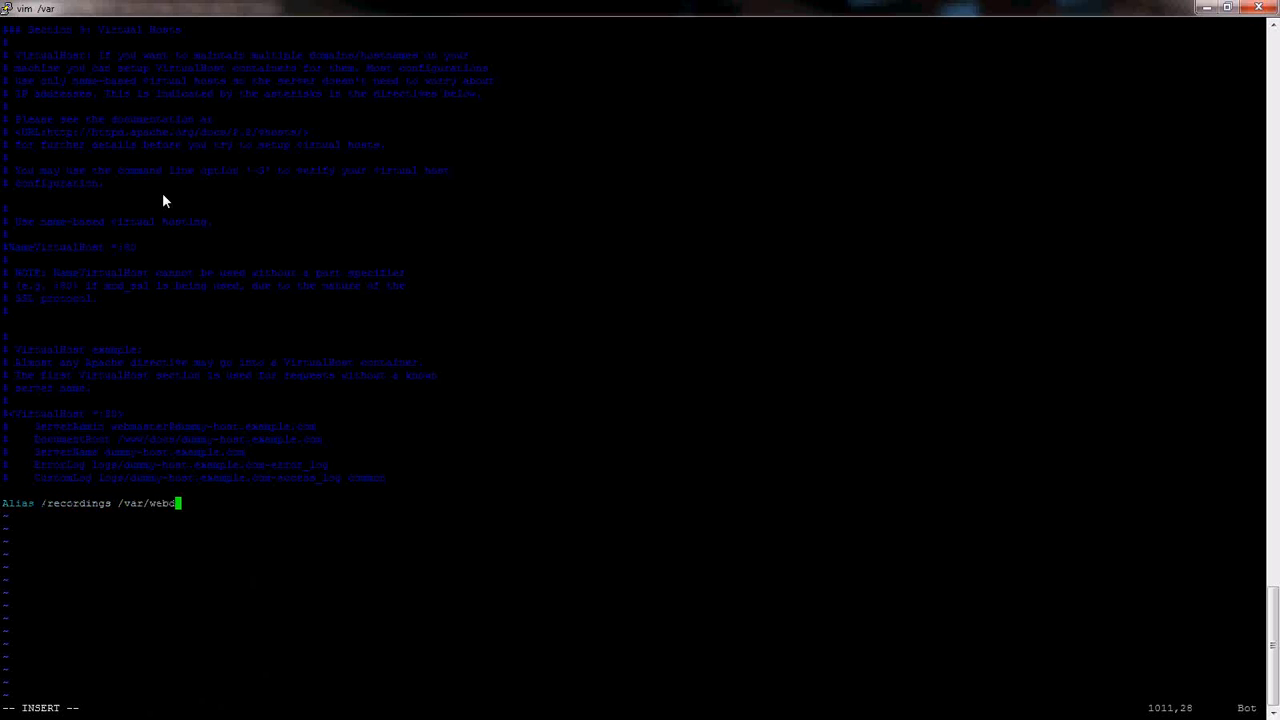
text(av/recordings)
- Start a <Directory /var/webdav/recordings> block with Options Indexes MultiViews FollowSymLinks and EnableSendfile off
key(Return)
text(<Directory )
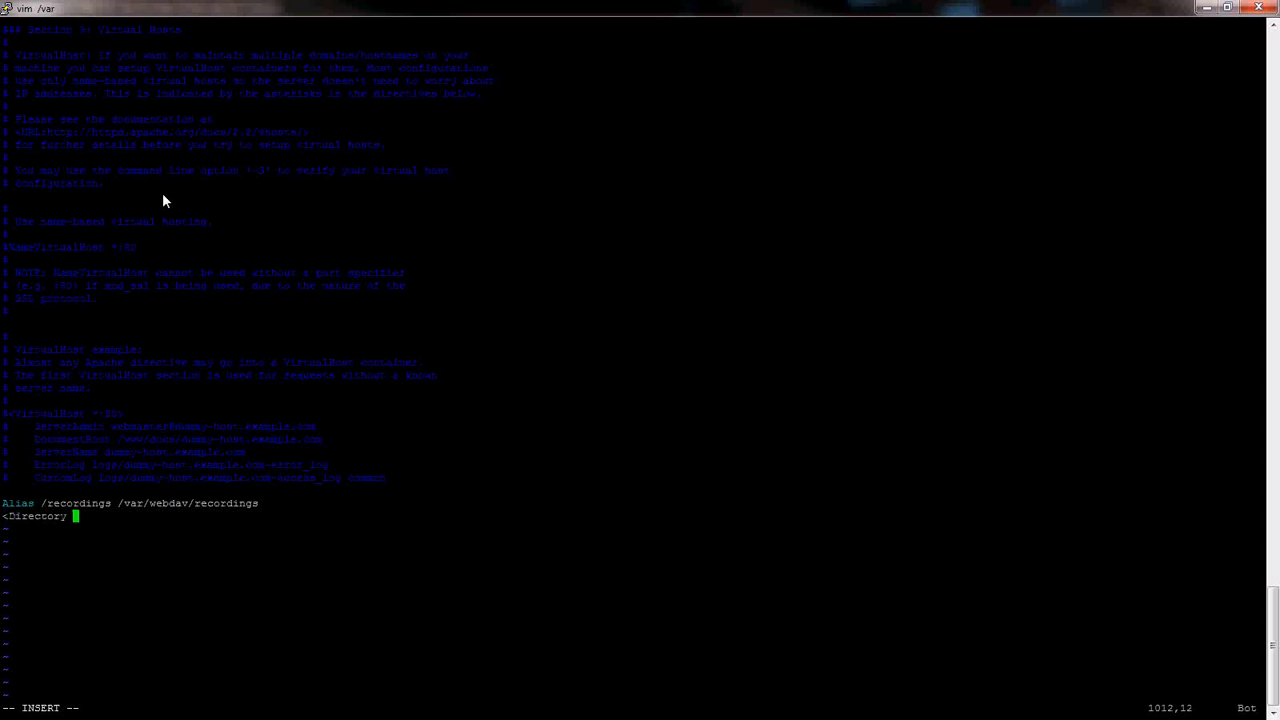
text(/var/we)
text(bdav/recording)
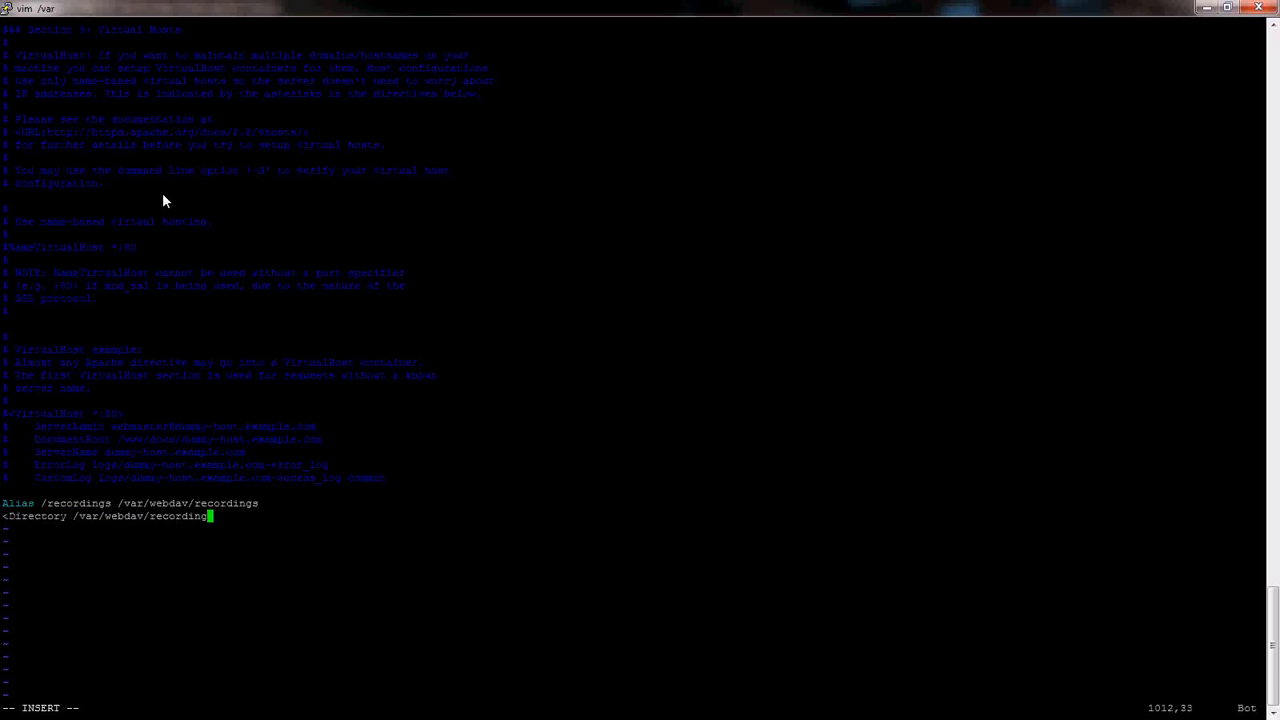
text(s>)
key(Return)
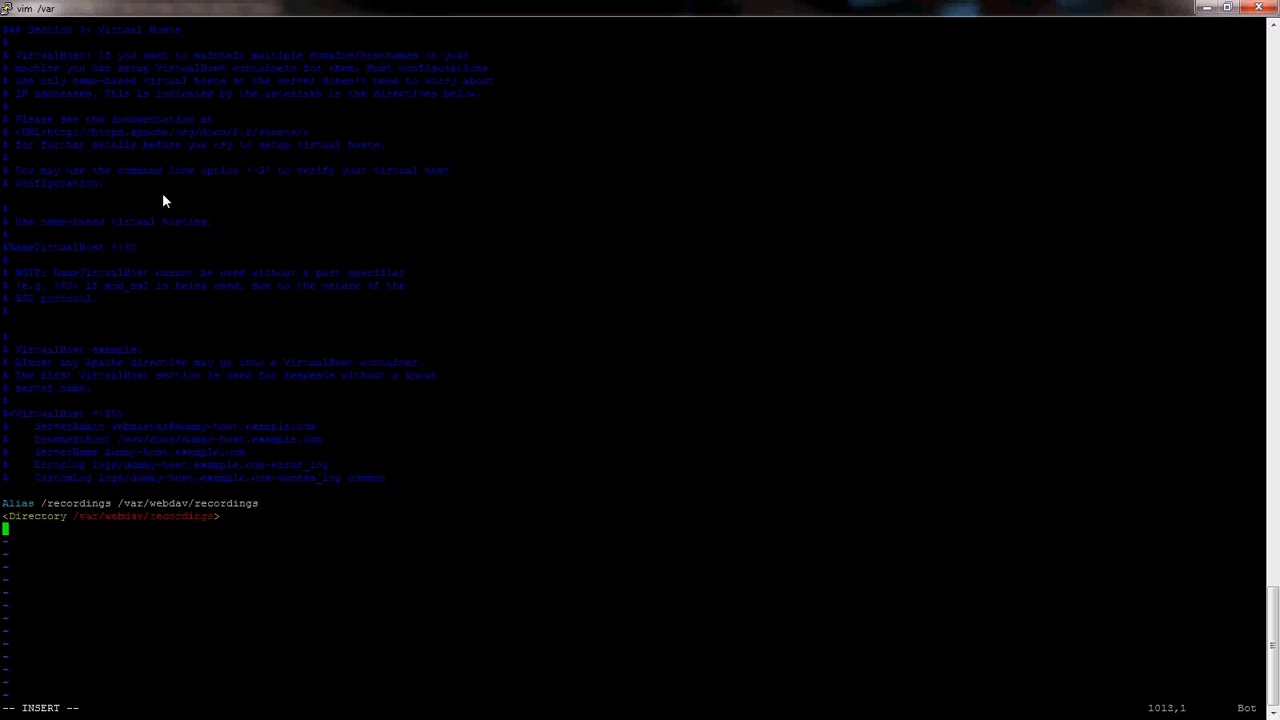
key(Tab)
text(Options Indexes MultiView)
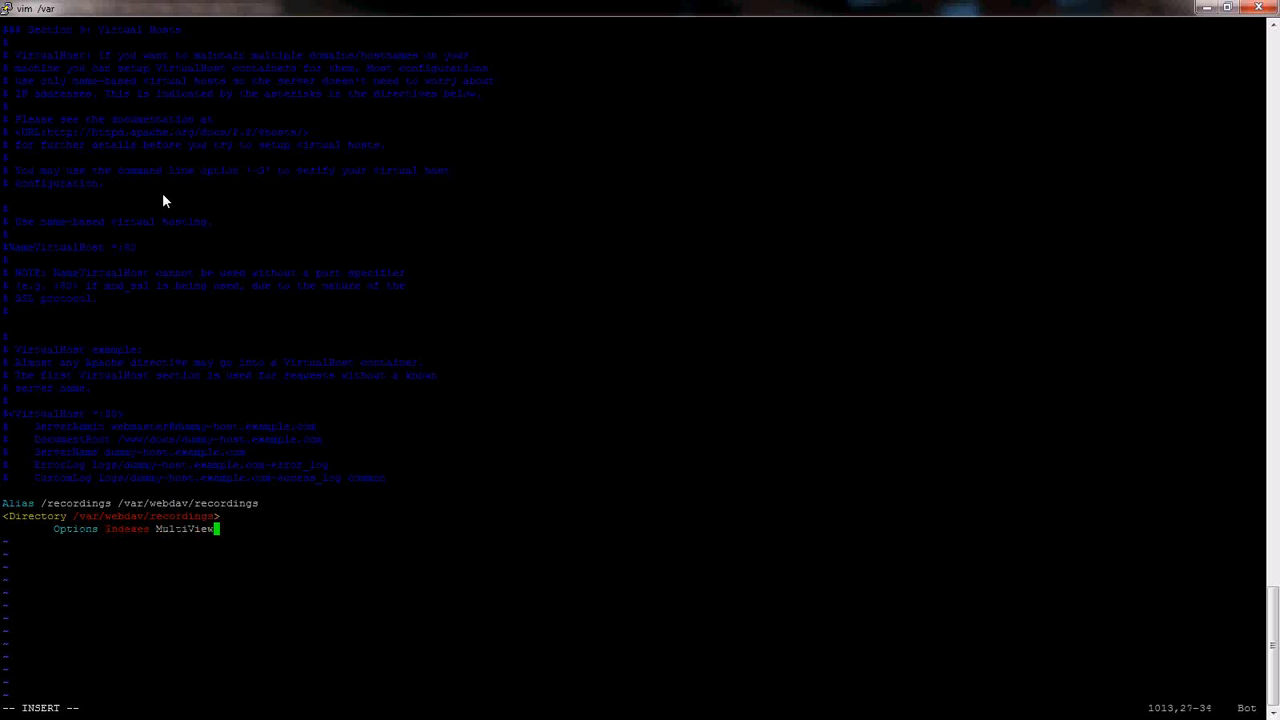
text(s FollowSymLinks)
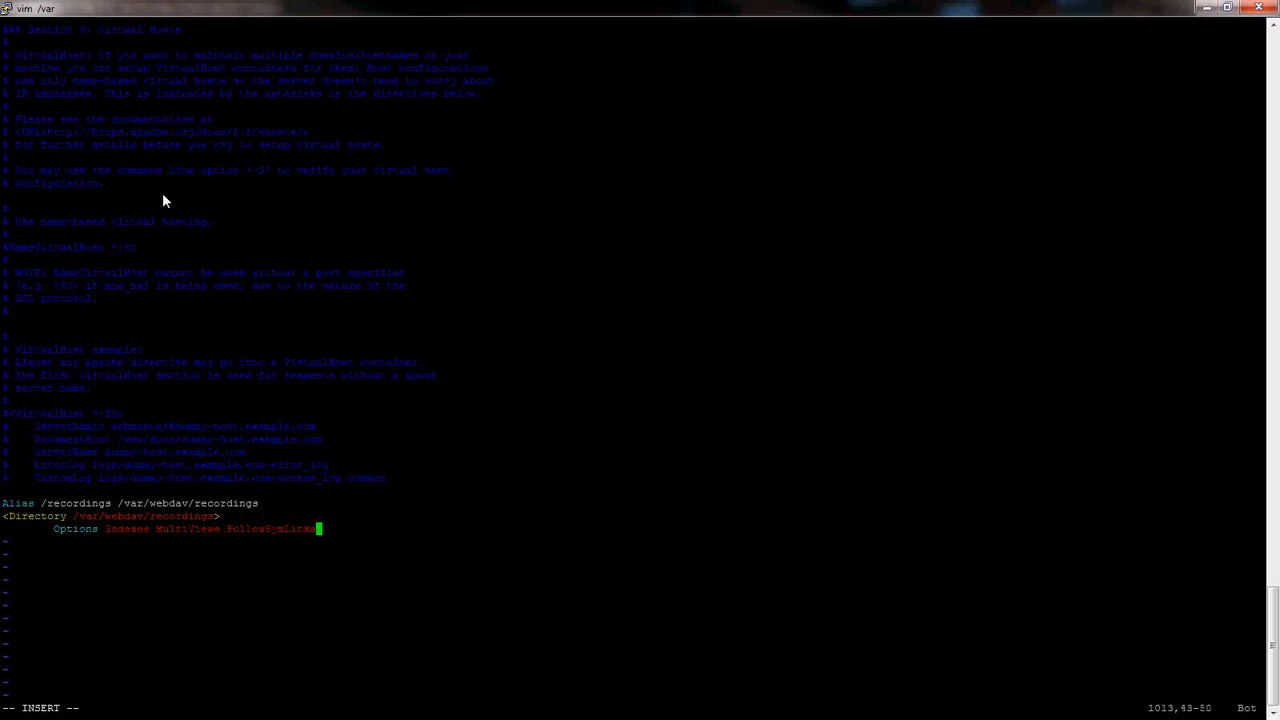
key(Return)
key(Tab)
text(EnableSendfile off)
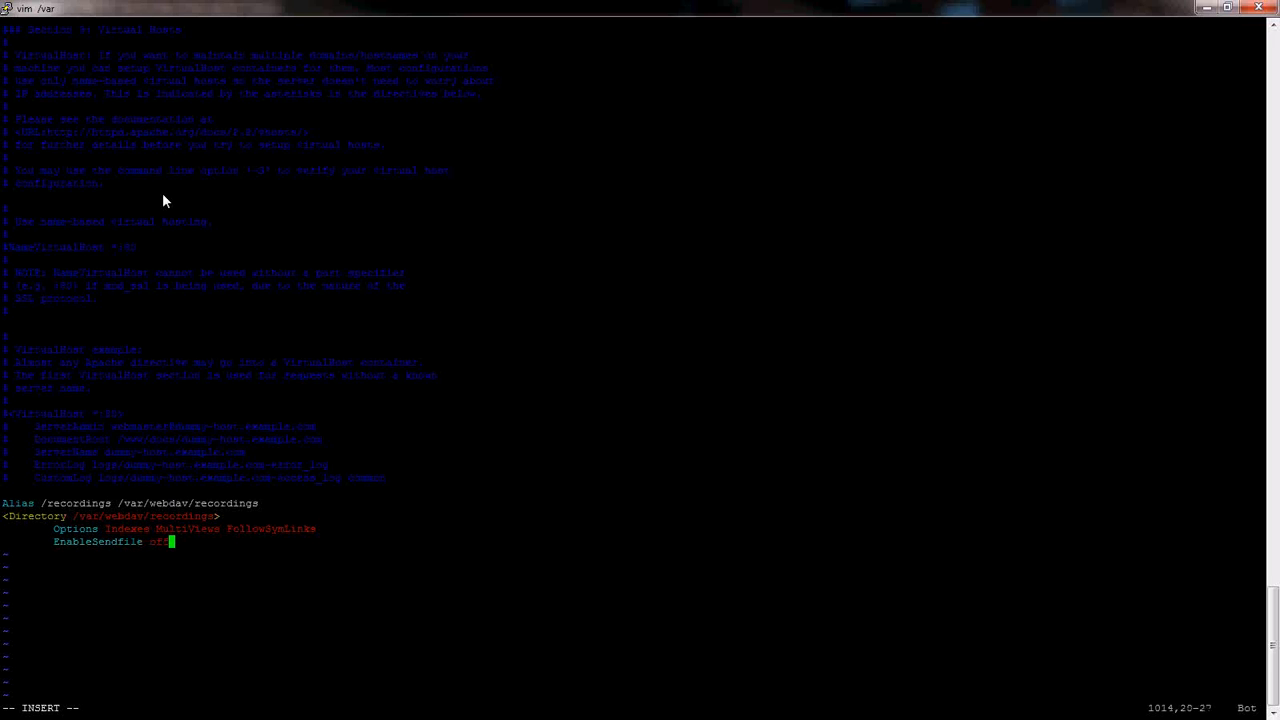
- Add AllowOverride None, Order allow,deny and allow from all to the Directory block
key(Return)
key(Tab)
text(AllowOverride None)
key(Return)
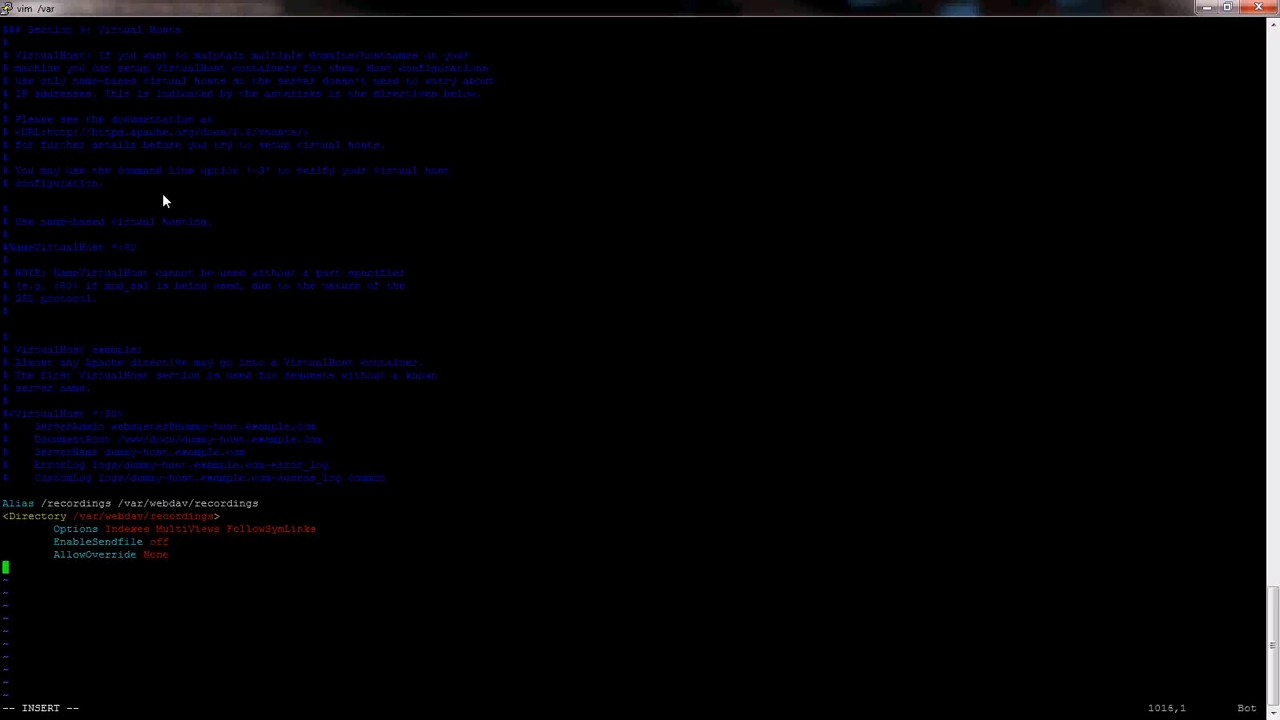
key(Tab)
text(<rder allo)
text(w,deny)
key(Return)
key(Tab)
text(allow fro)
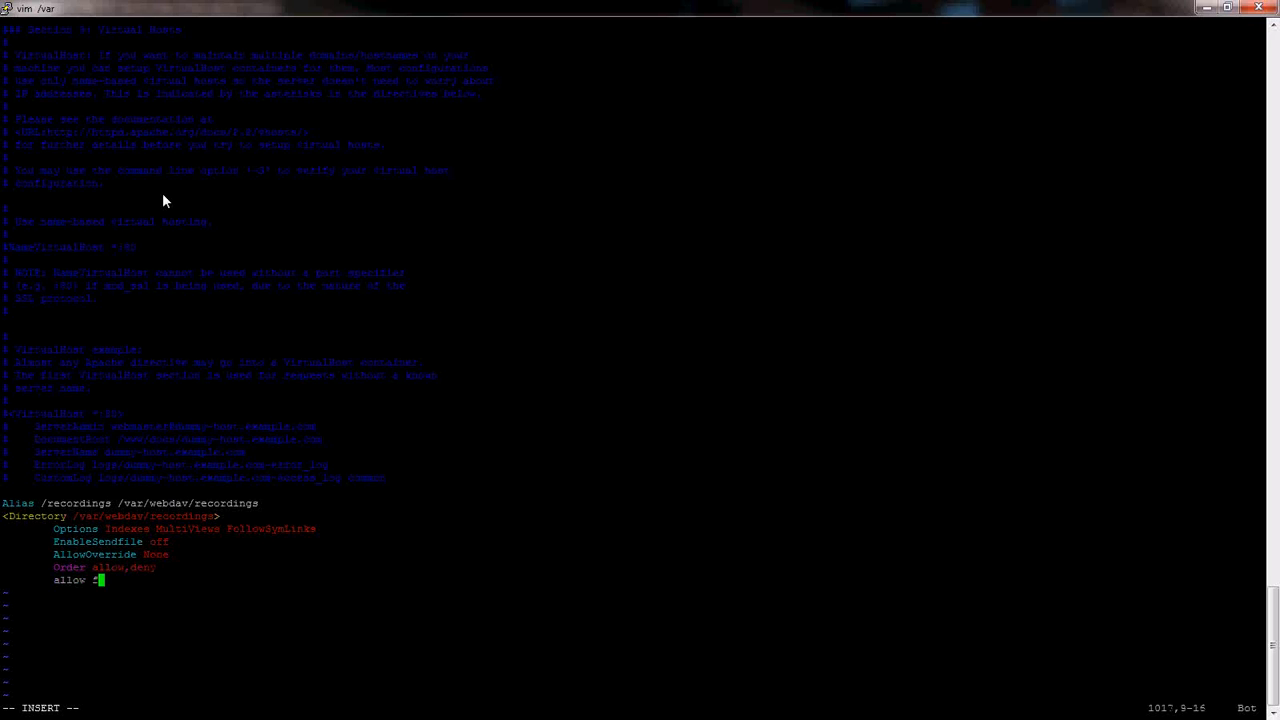
text(m all)
- Close the Directory block and begin a Location "/recordings" section
key(Return)
text(</Directory)
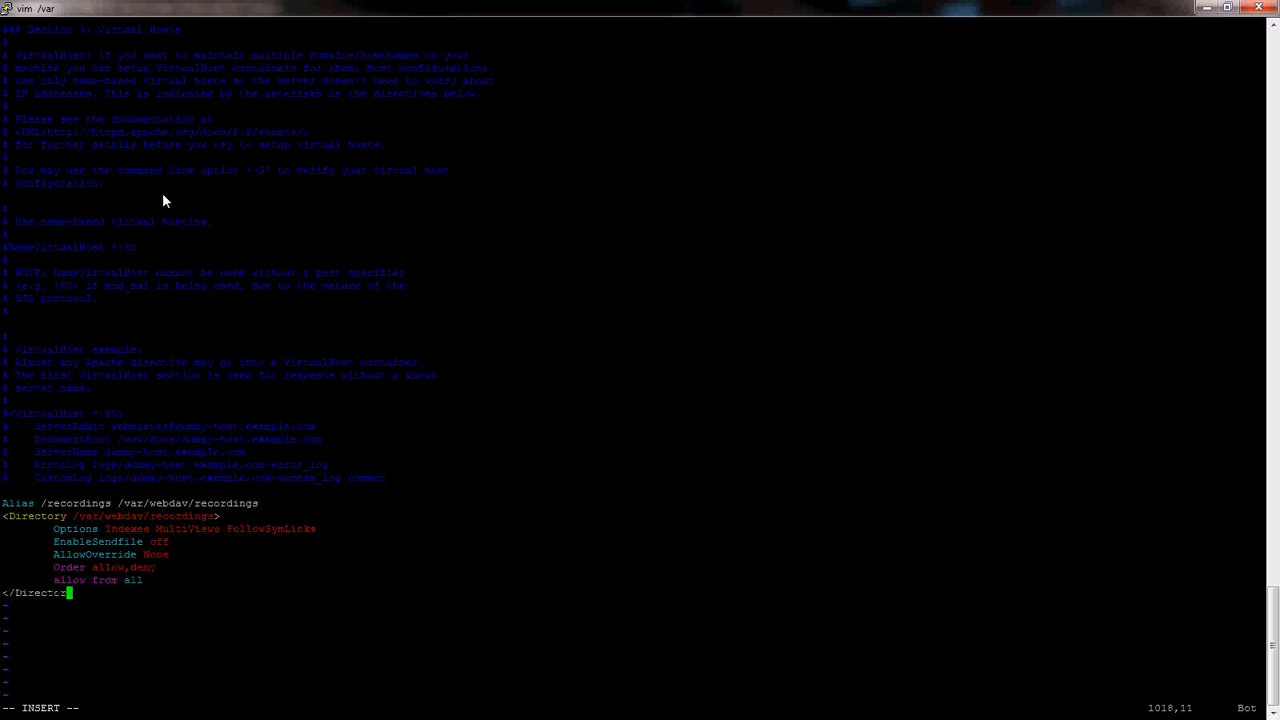
key(Return)
text(<Location "/recordings")
key(Return)
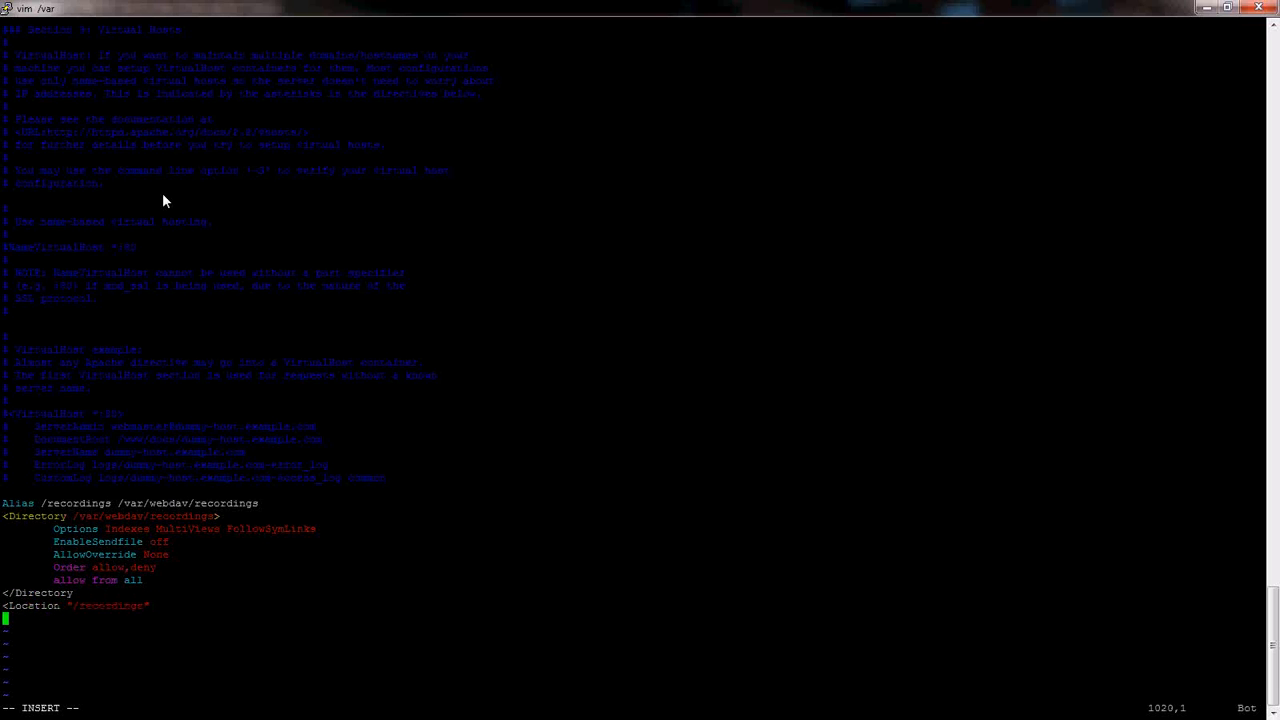
- Add indented DAV on, AuthType Basic and AuthName "webdav" lines to the Location section
key(Tab)
text(DAV on)
key(Return)
text(AuthType Basic)
key(Return)
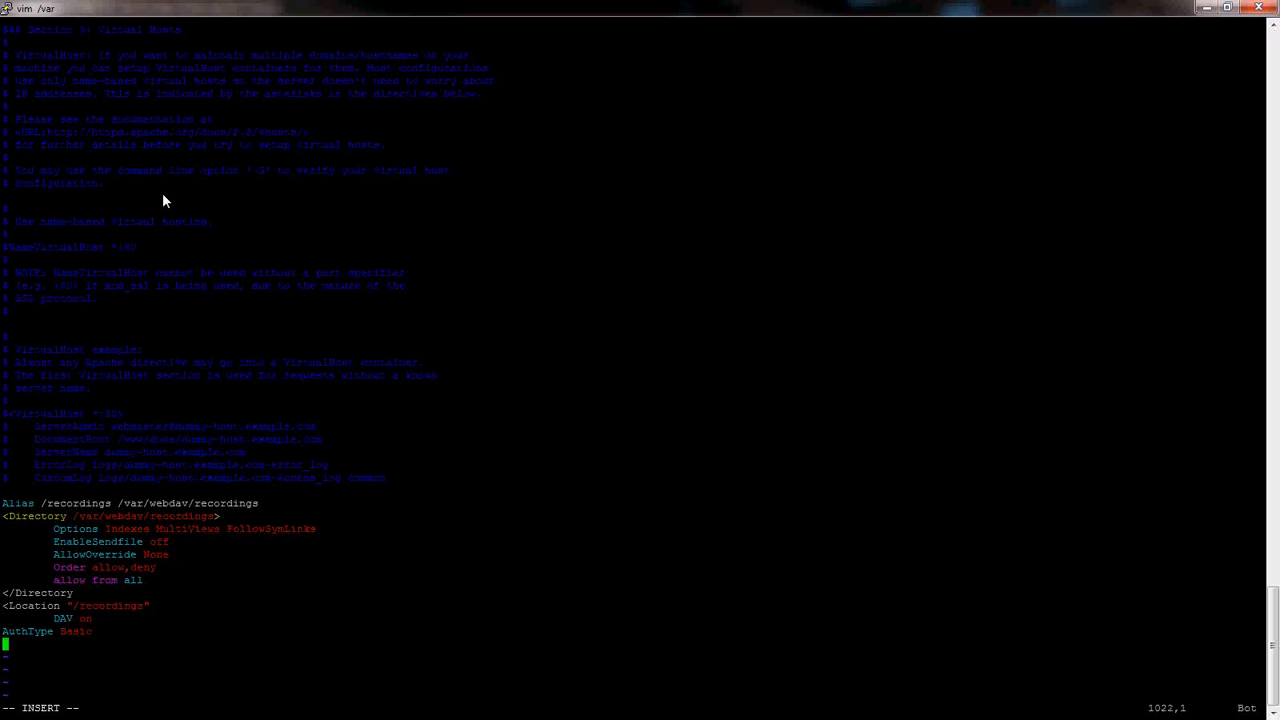
key(Up)
key(Tab)
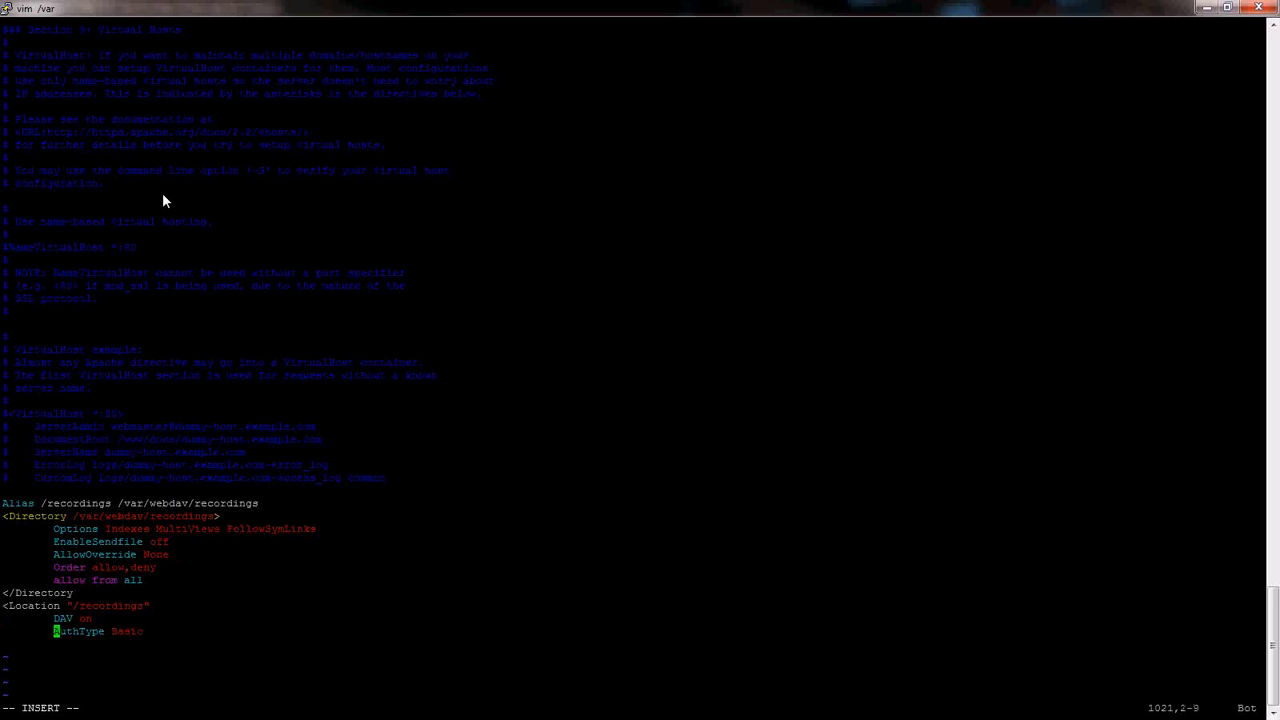
key(Down)
key(Tab)
text(AuthName "webdav")
key(Return)
key(Tab)
- Add AuthUserFile "/var/webdav/.htpasswd" and Require valid-user, then close with </Location>
text(AuthUs)
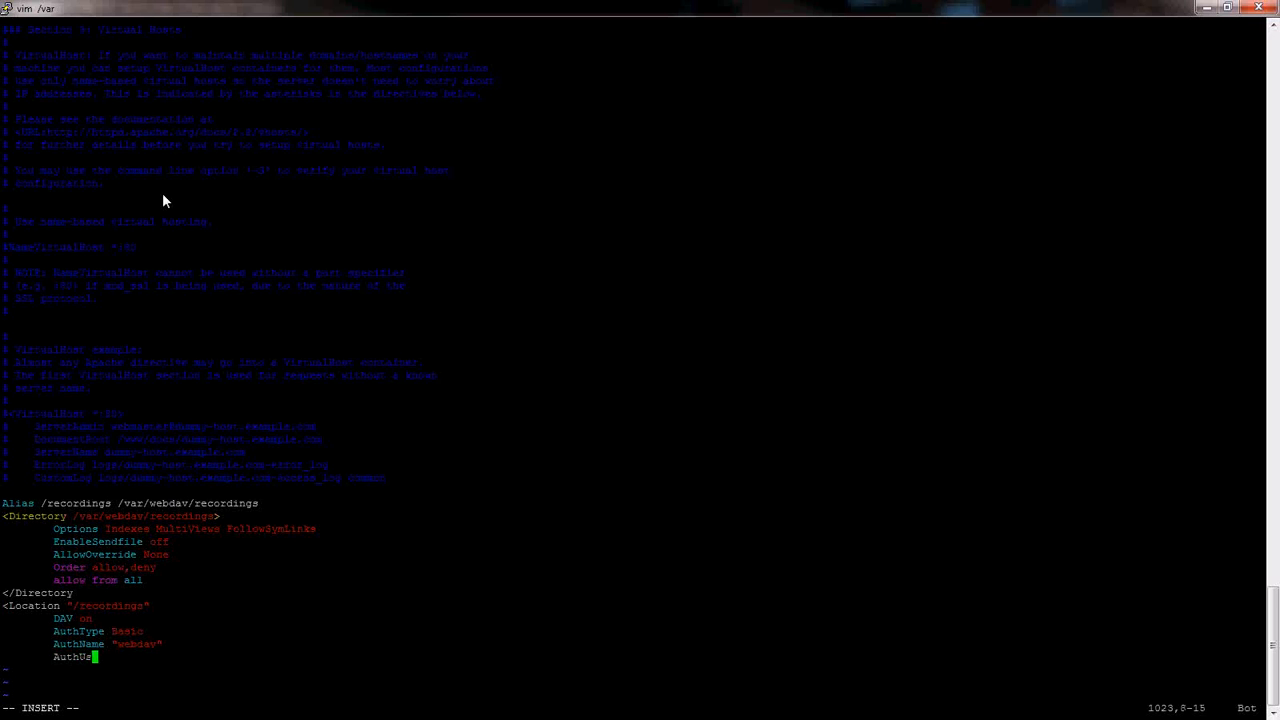
text(erFile "/var/w)
text(webda)
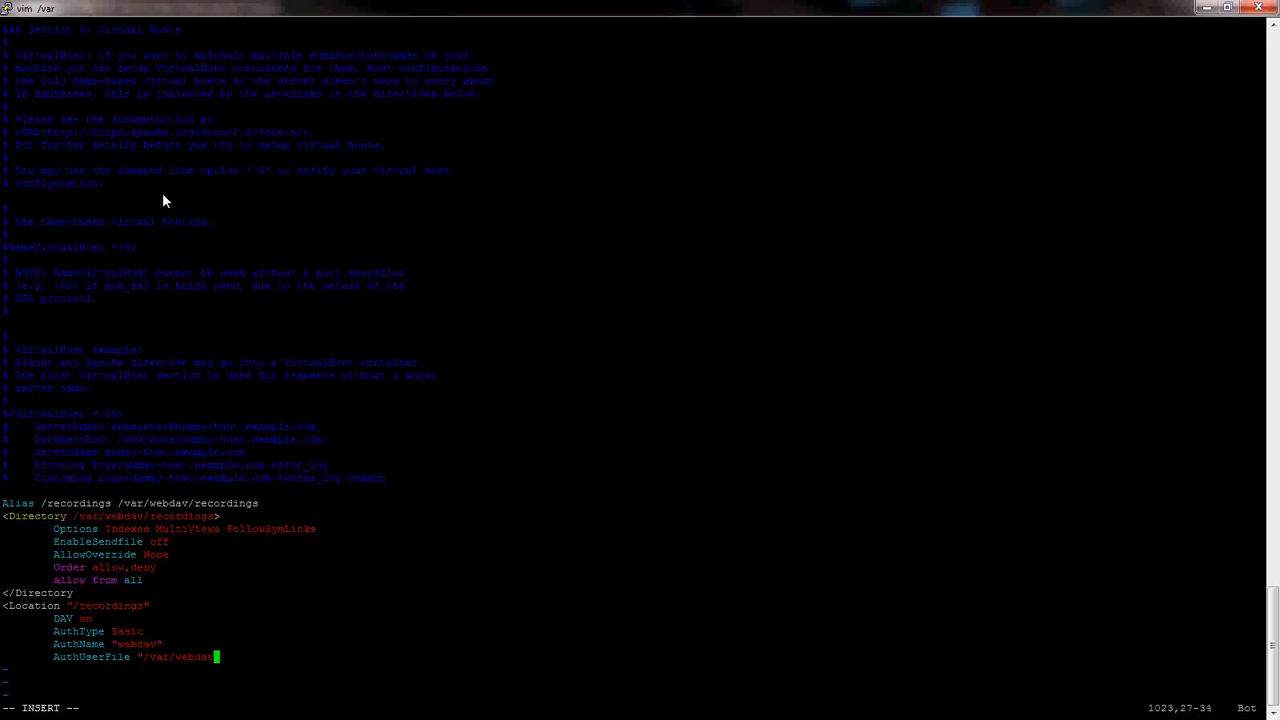
text(v/.htpasswd")
key(Return)
key(Tab)
text(Requi)
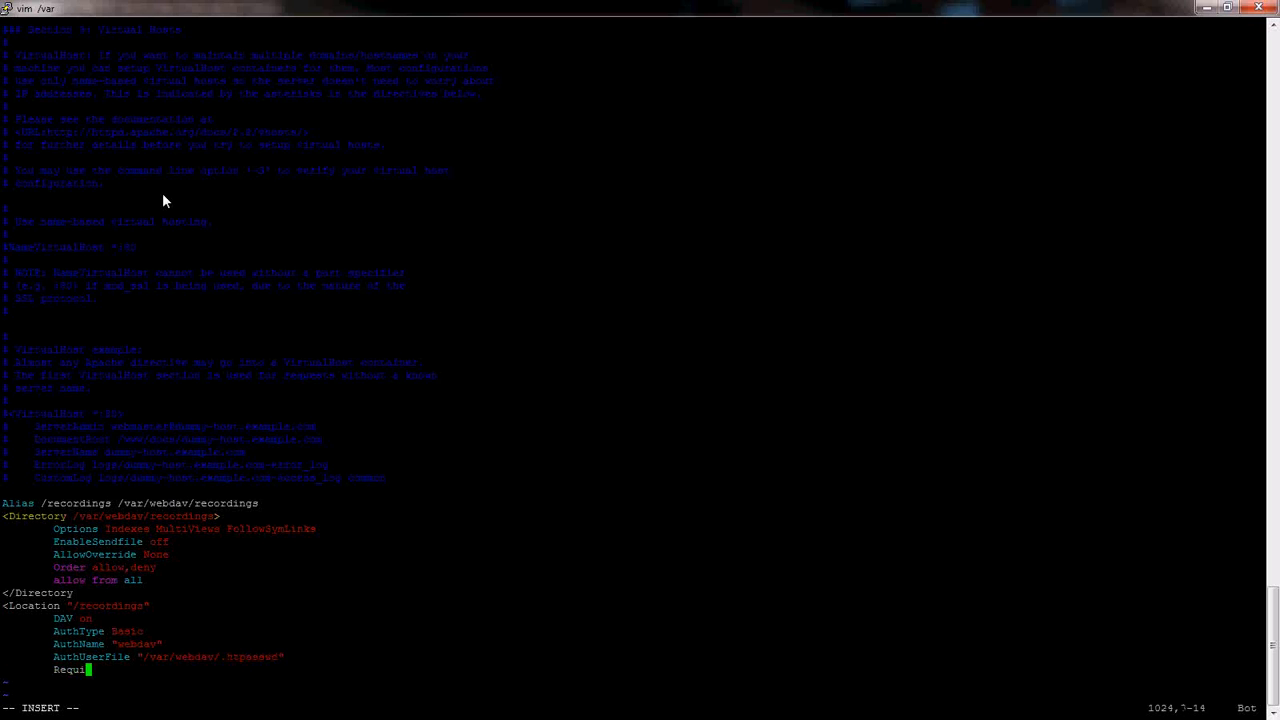
text(re valid-user)
key(Return)
text(</Location>)
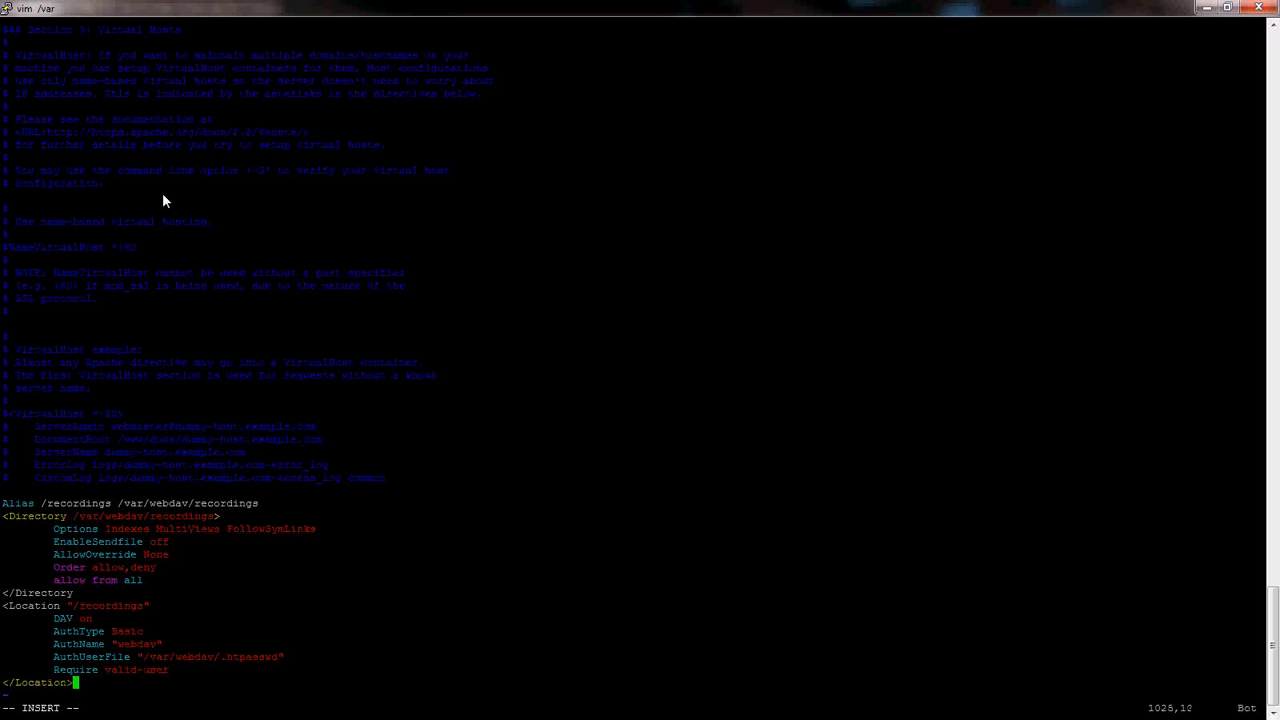
- Save and quit httpd.conf with :wq!, then start typing chkconfig
key(Escape)
text(:wq!)
key(Return)
text(ch)
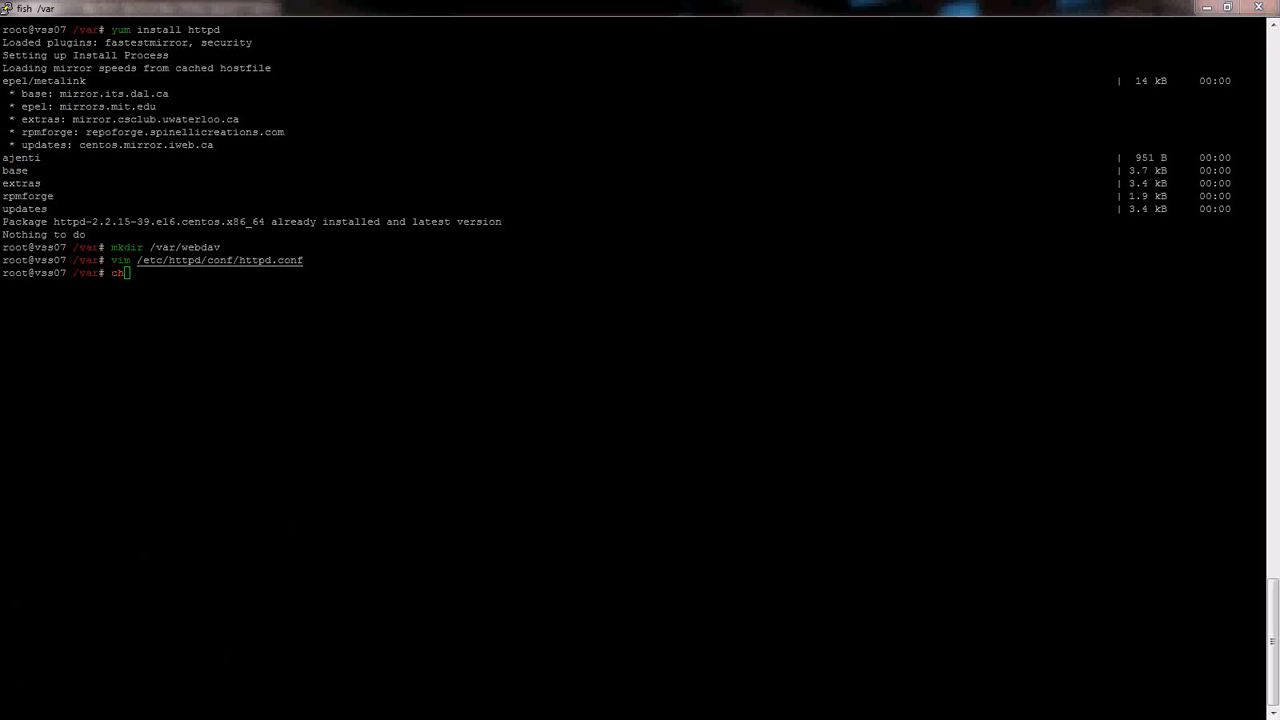
text(kconfig)
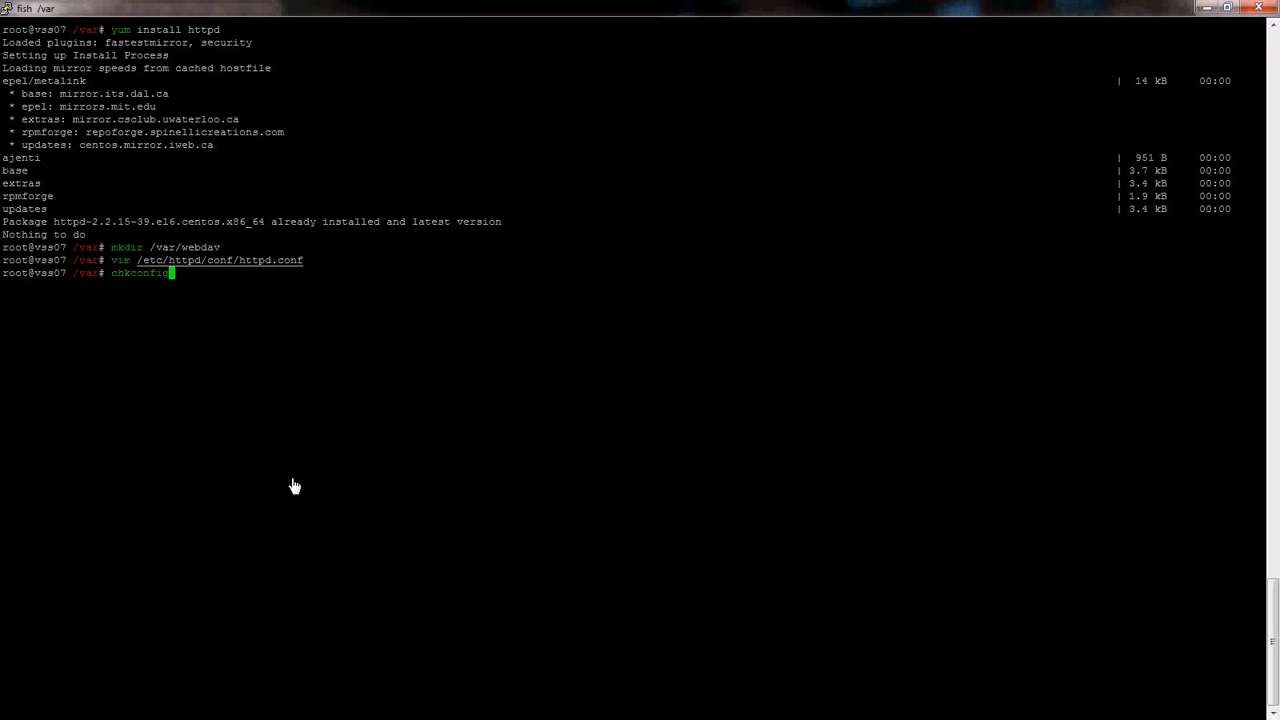
- List services with chkconfig, check httpd's runlevels, and try chkconfig http on
key(Return)
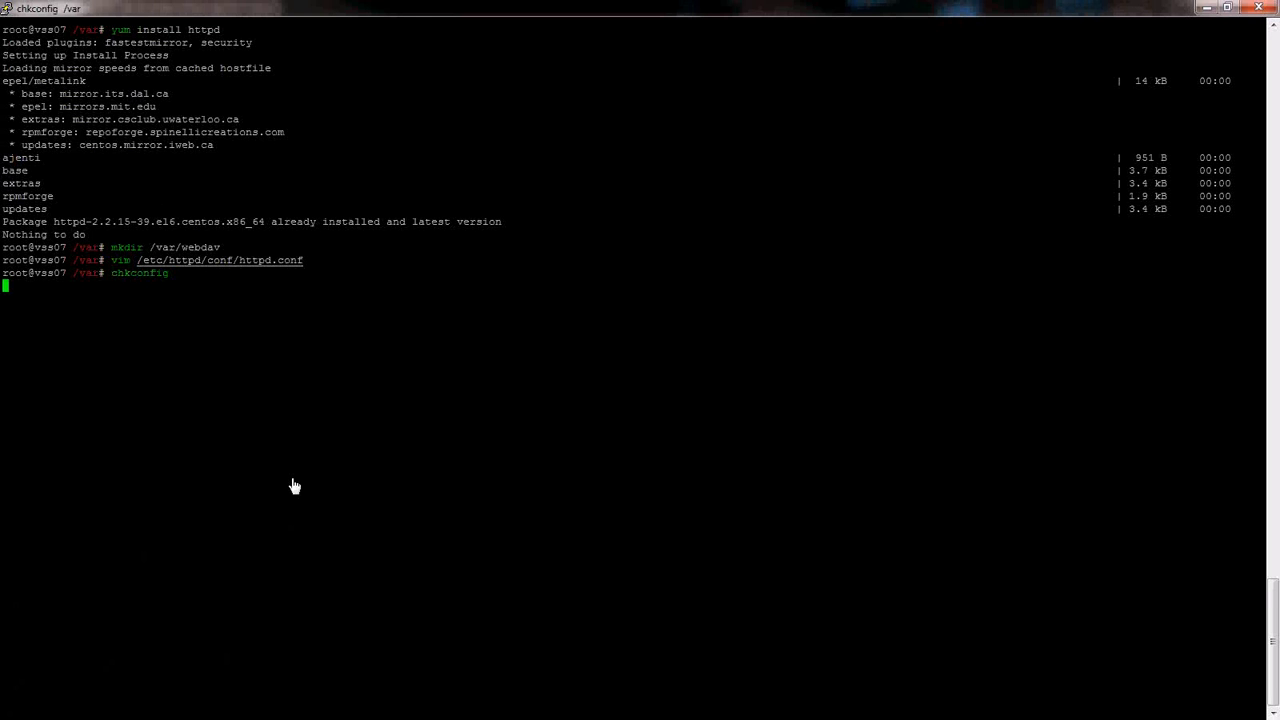
drag(5, 135, 331, 132)
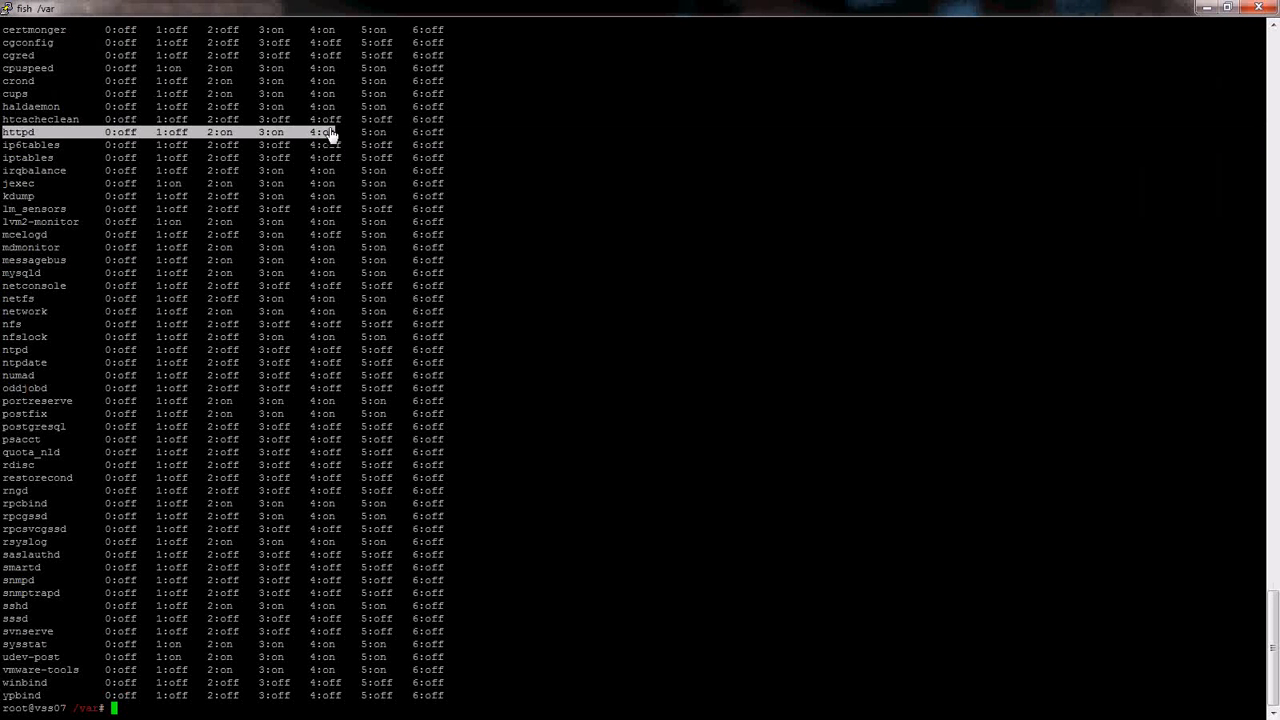
click(602, 211)
text(chkco)
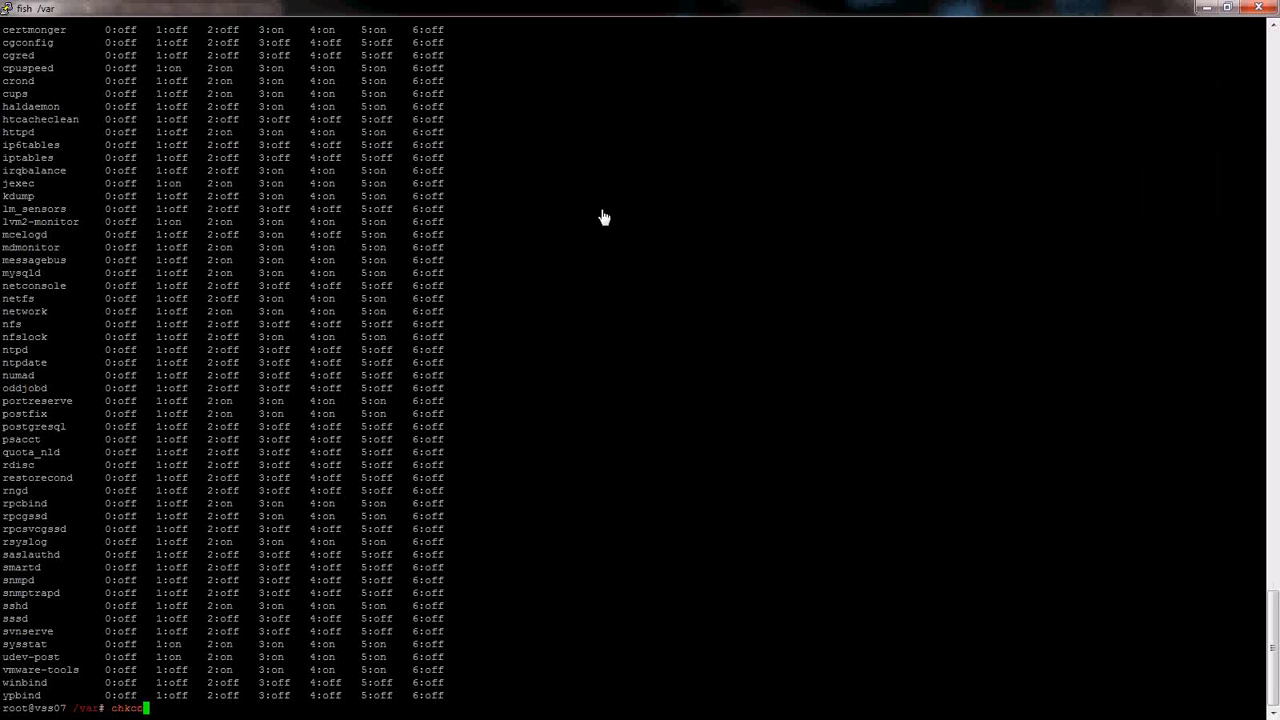
text(nfig http on)
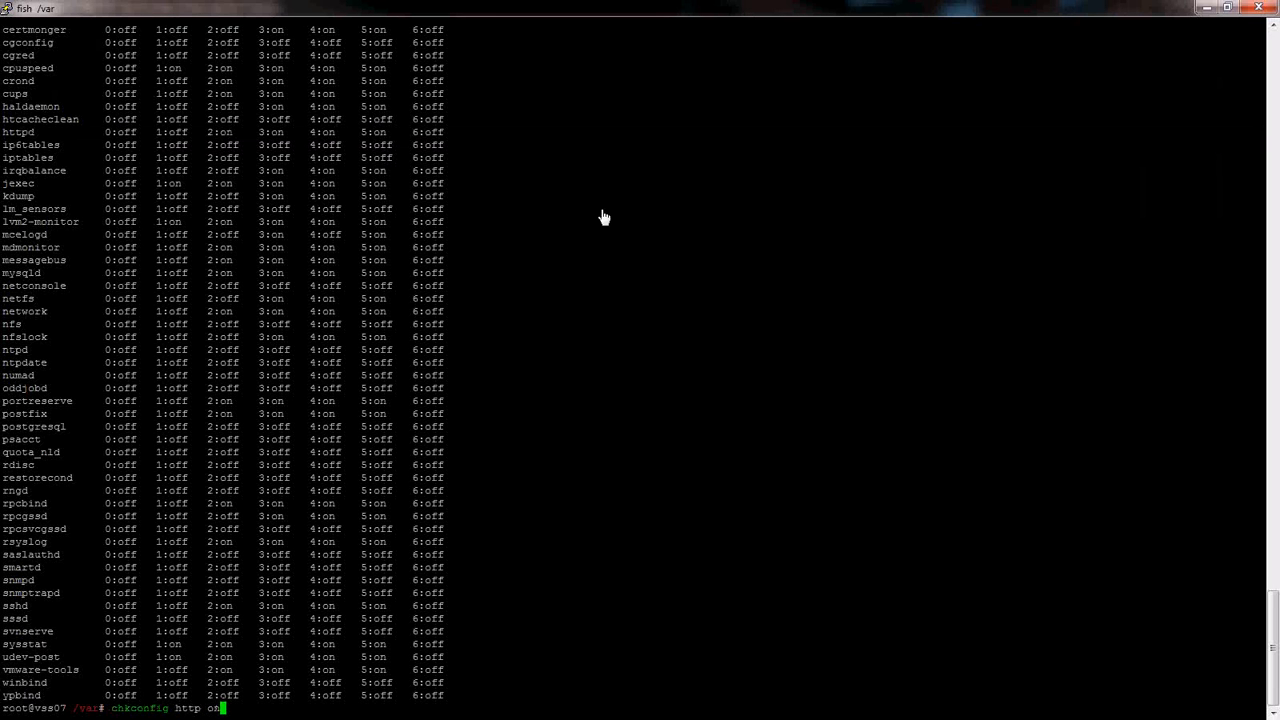
key(Return)
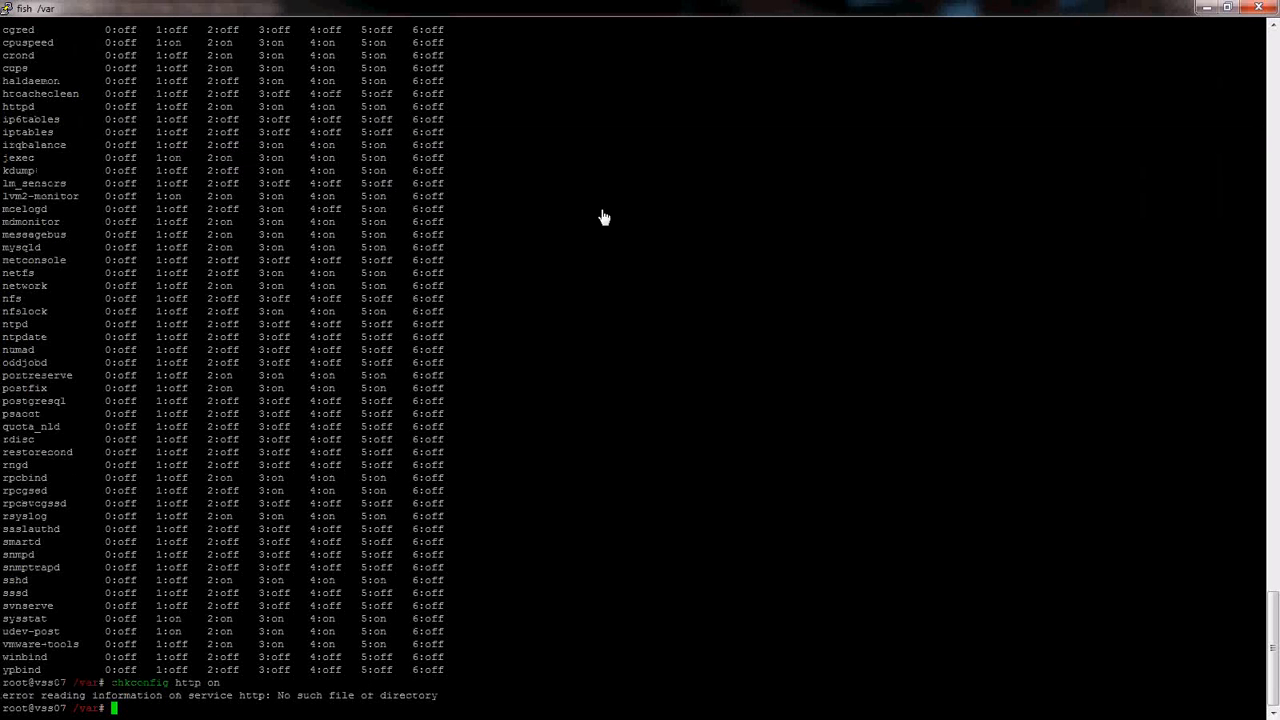
scroll(386, 397, up, 9)
- Enable httpd at runlevels 2, 3 and 5 with chkconfig --levels 235 httpd on
text(chkconfig)
key(Return)
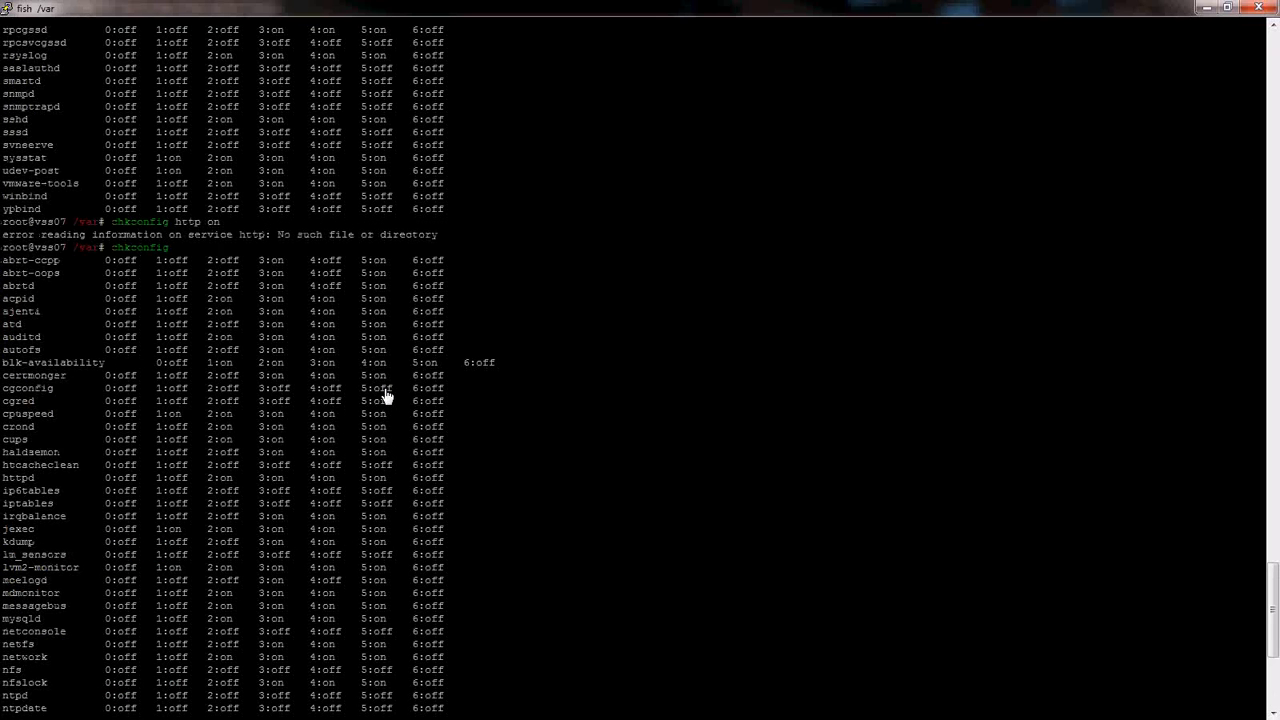
key(Up)
text(--level)
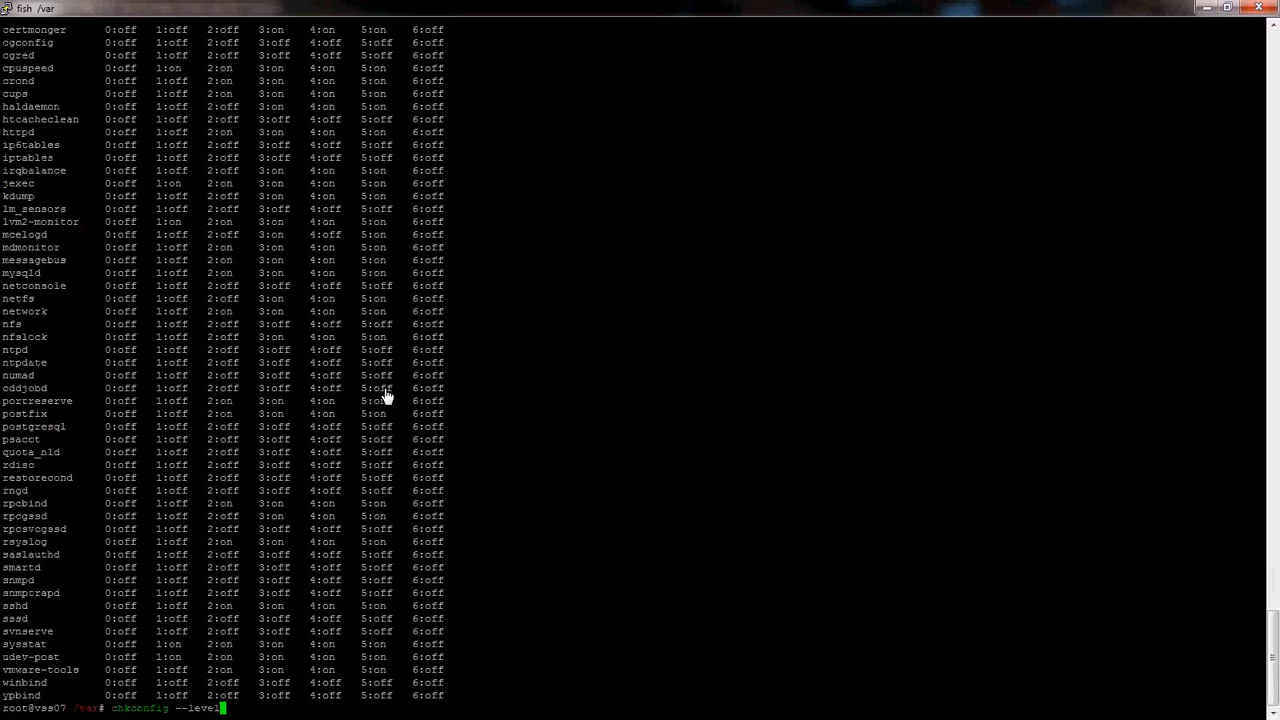
text(s 235 httpd on)
key(Return)
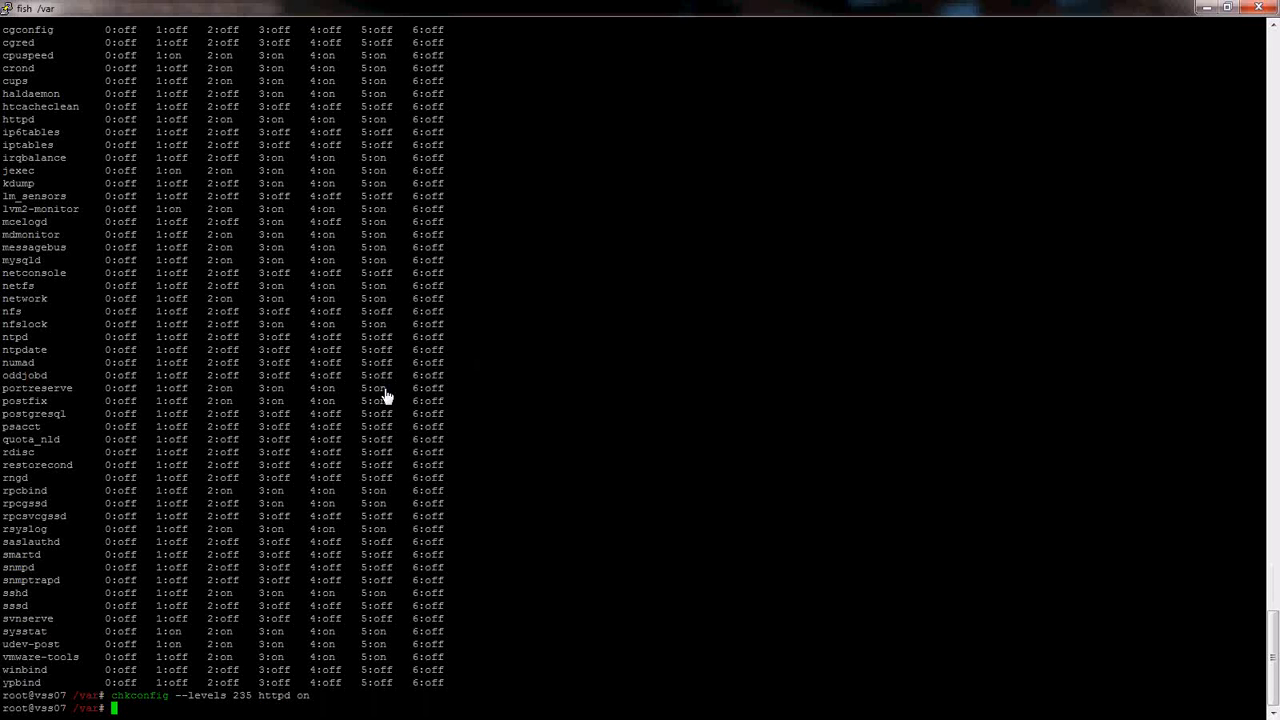
text(cd /var/webdav)
- In /var/webdav, create the recordings folder, enter it, and list its contents
key(Return)
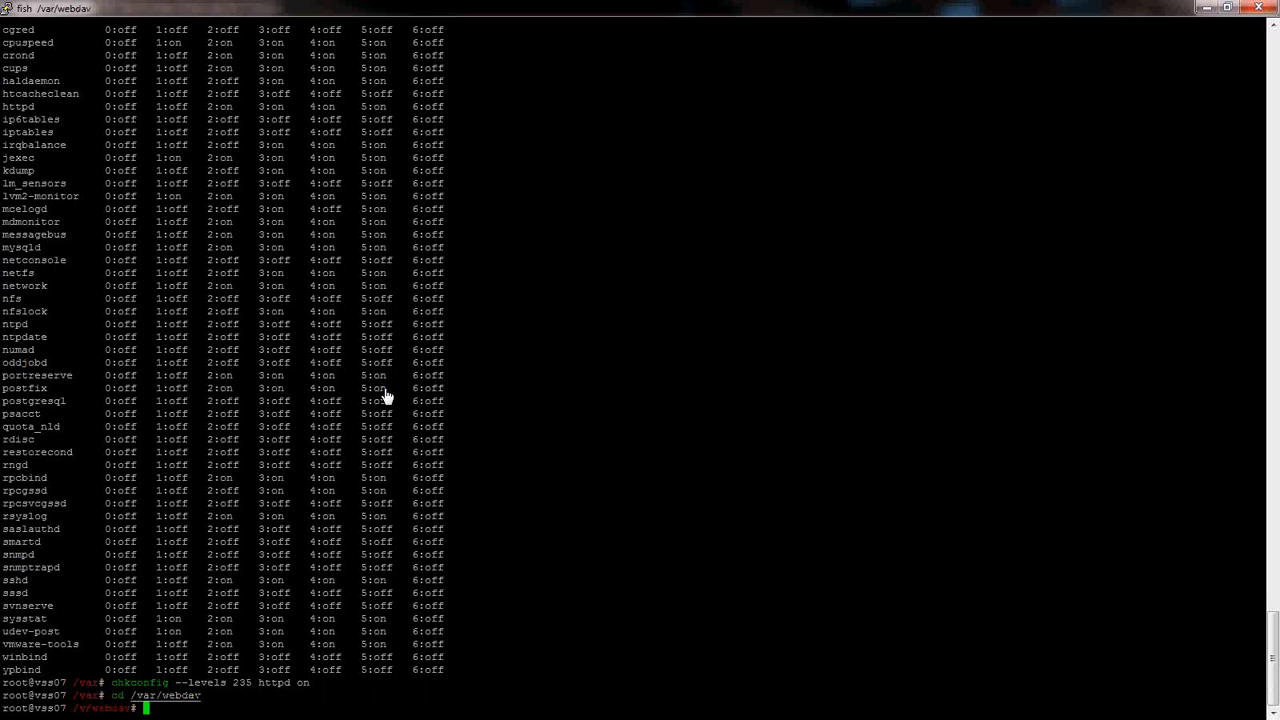
text(ls)
key(Return)
text(mkdir recording)
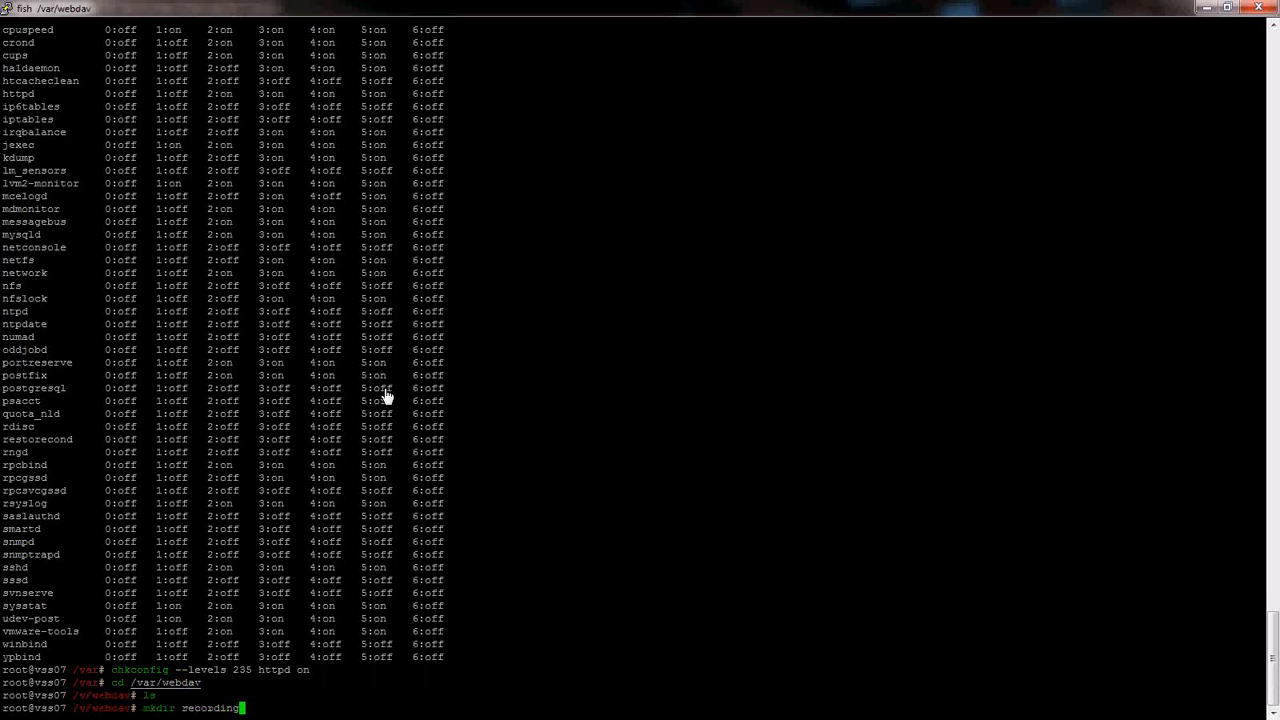
text(s)
key(Return)
text(cd recordings/)
key(Return)
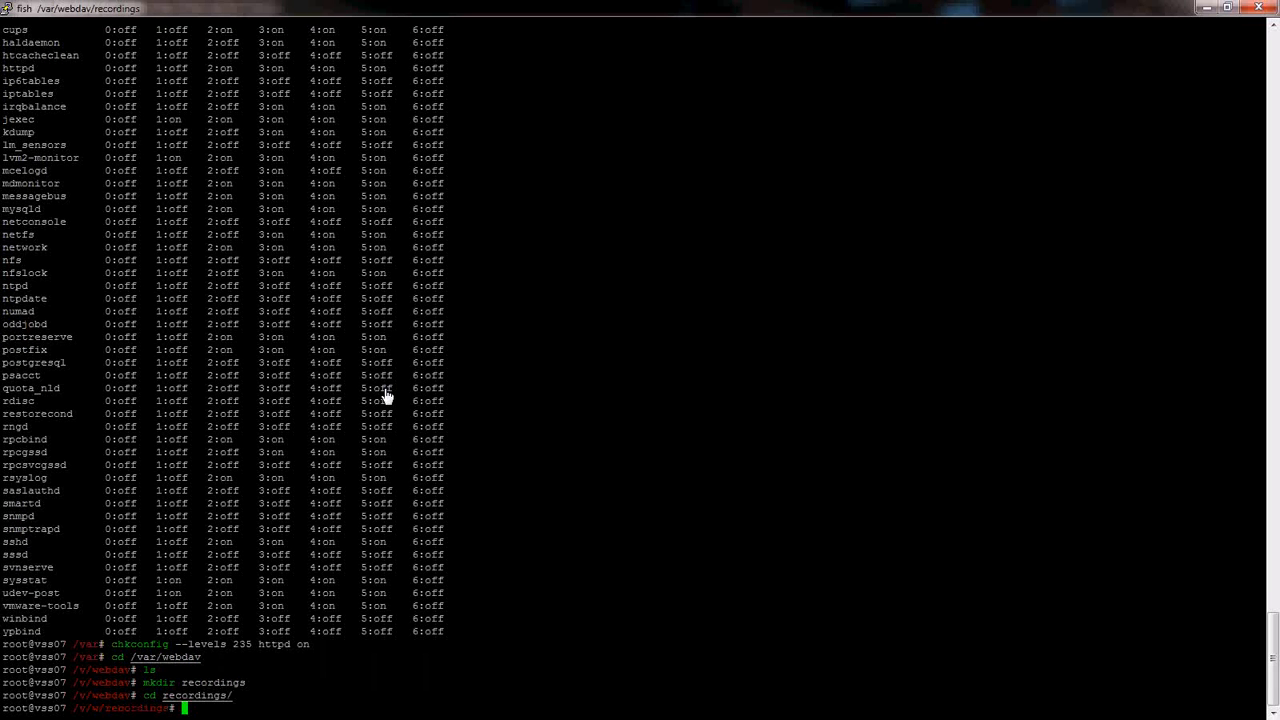
text(ls)
key(Return)
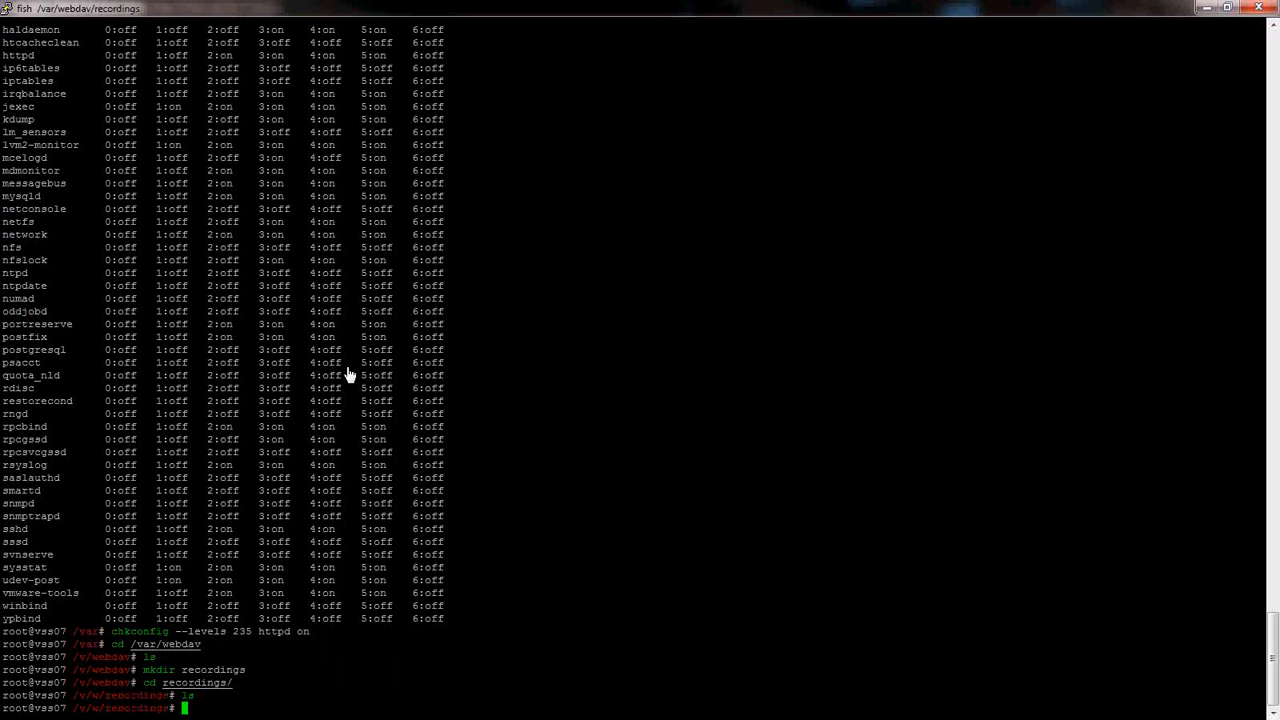
- Print /etc/httpd/conf/httpd.conf to check the WebDAV settings, then return to /var/webdav
scroll(348, 375, up, 9)
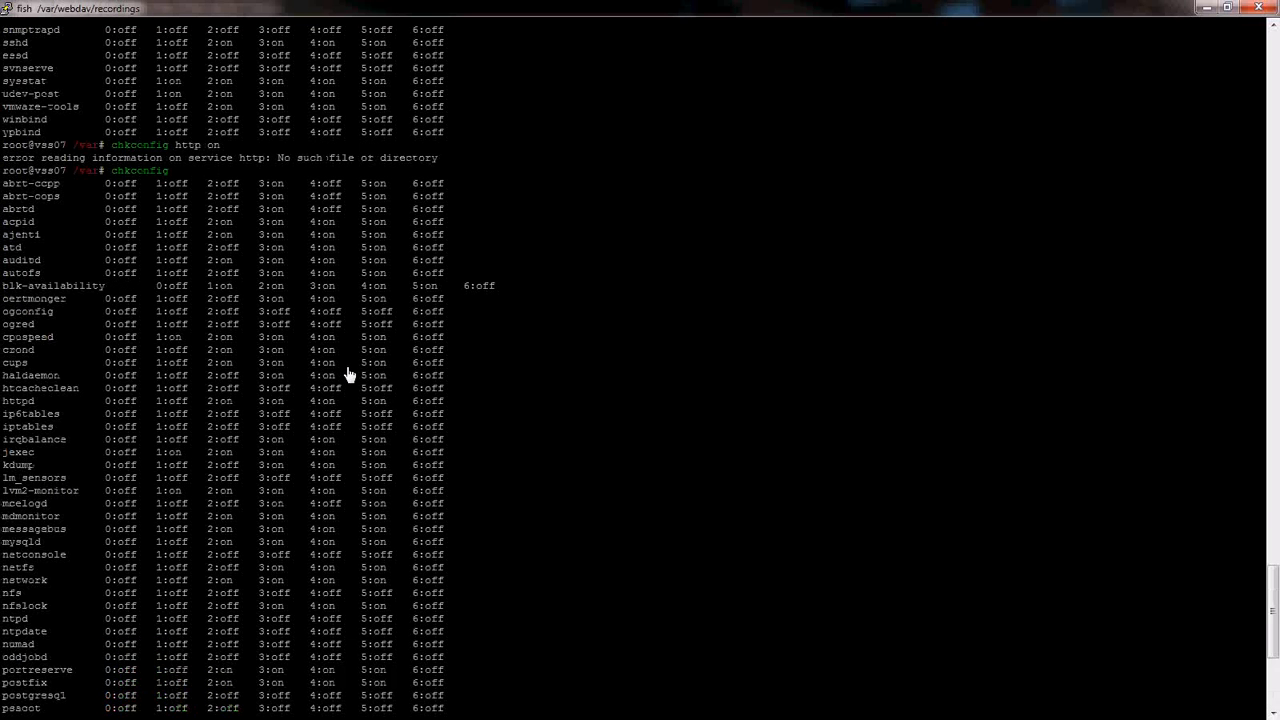
scroll(348, 375, up, 5)
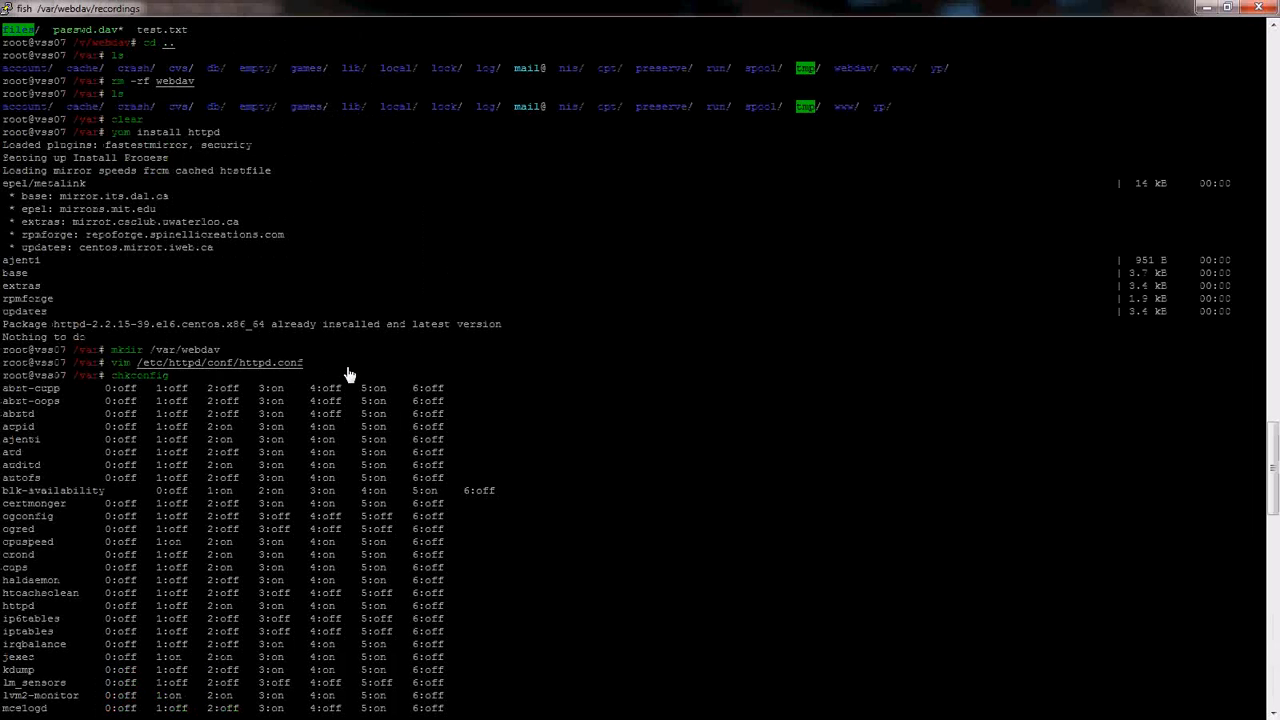
text(cat /etc/httpd/conf/htt)
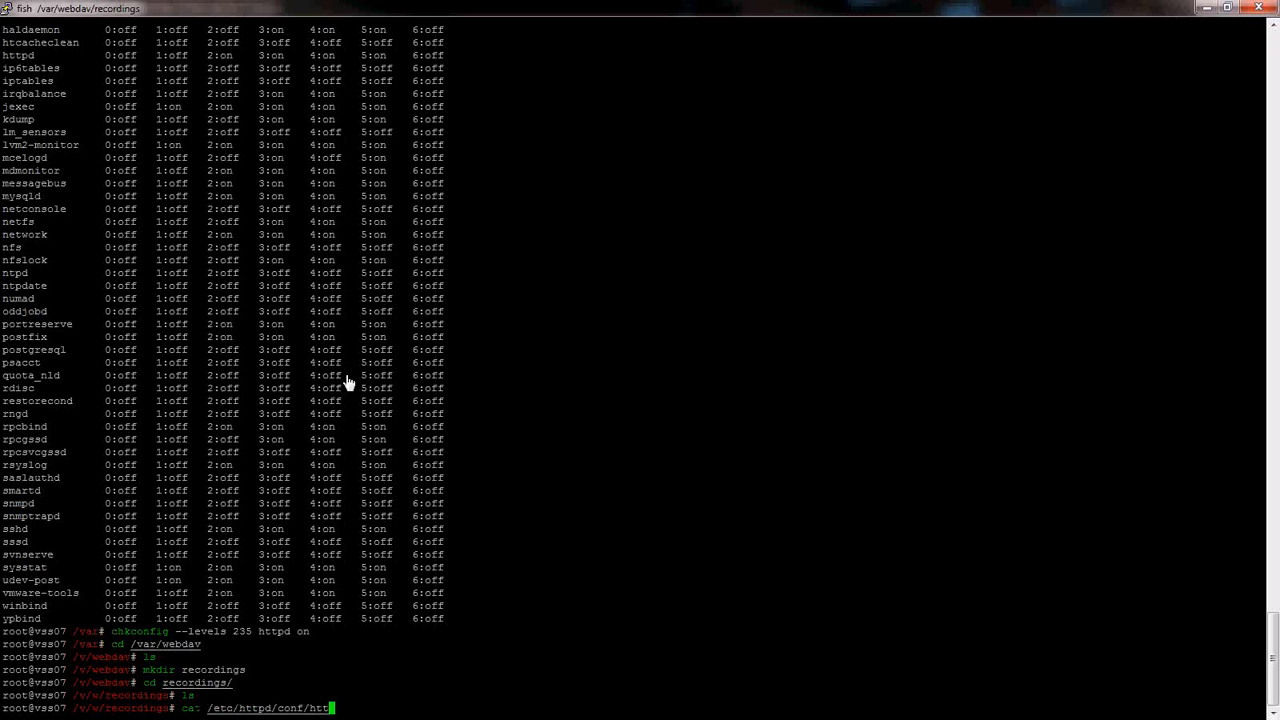
text(pd.conf)
key(Return)
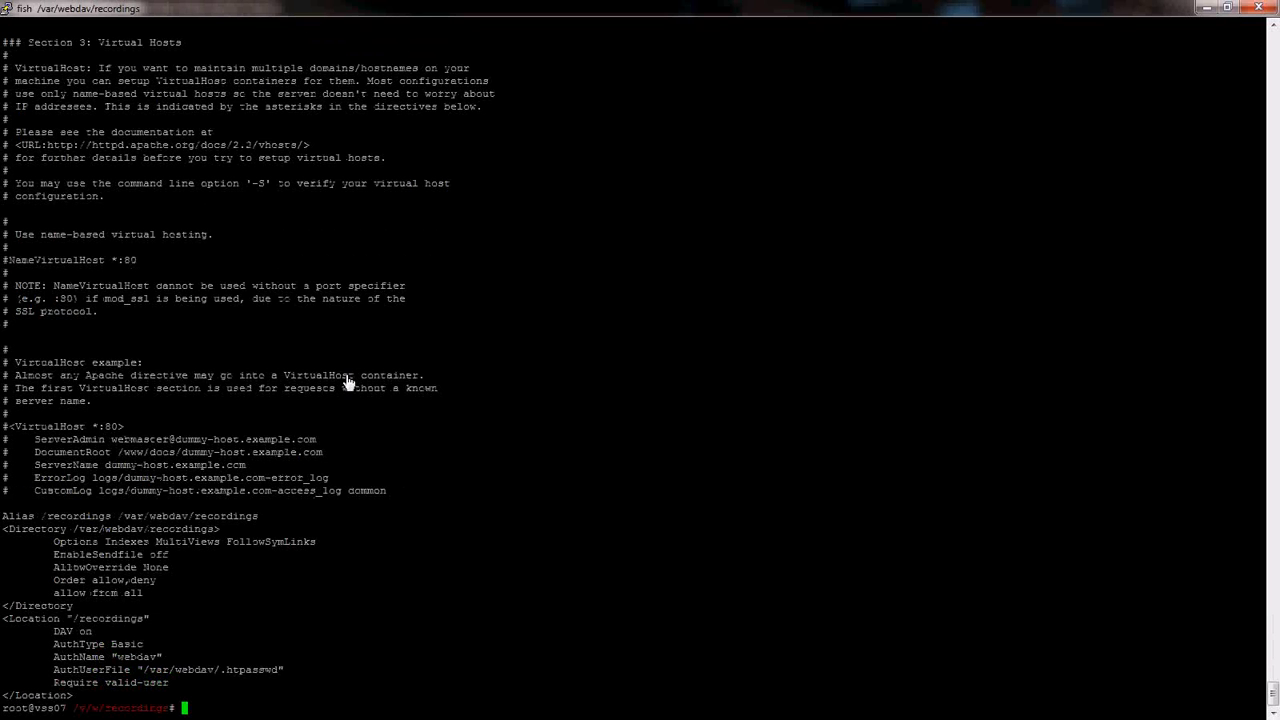
text(cd ..)
key(Return)
- Create /var/webdav/.htpasswd for user webdav with htpasswd -c and enter a password
text(ls)
key(Return)
text(ht)
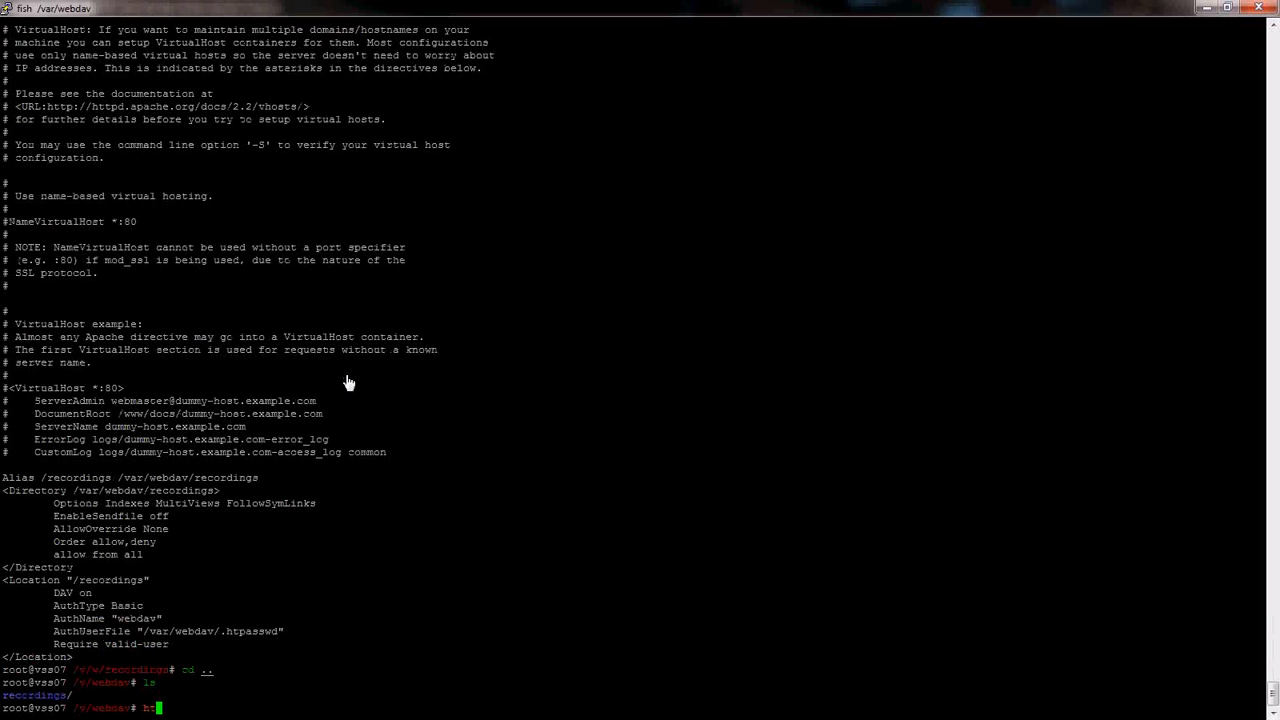
text(passwd -c /var/webd)
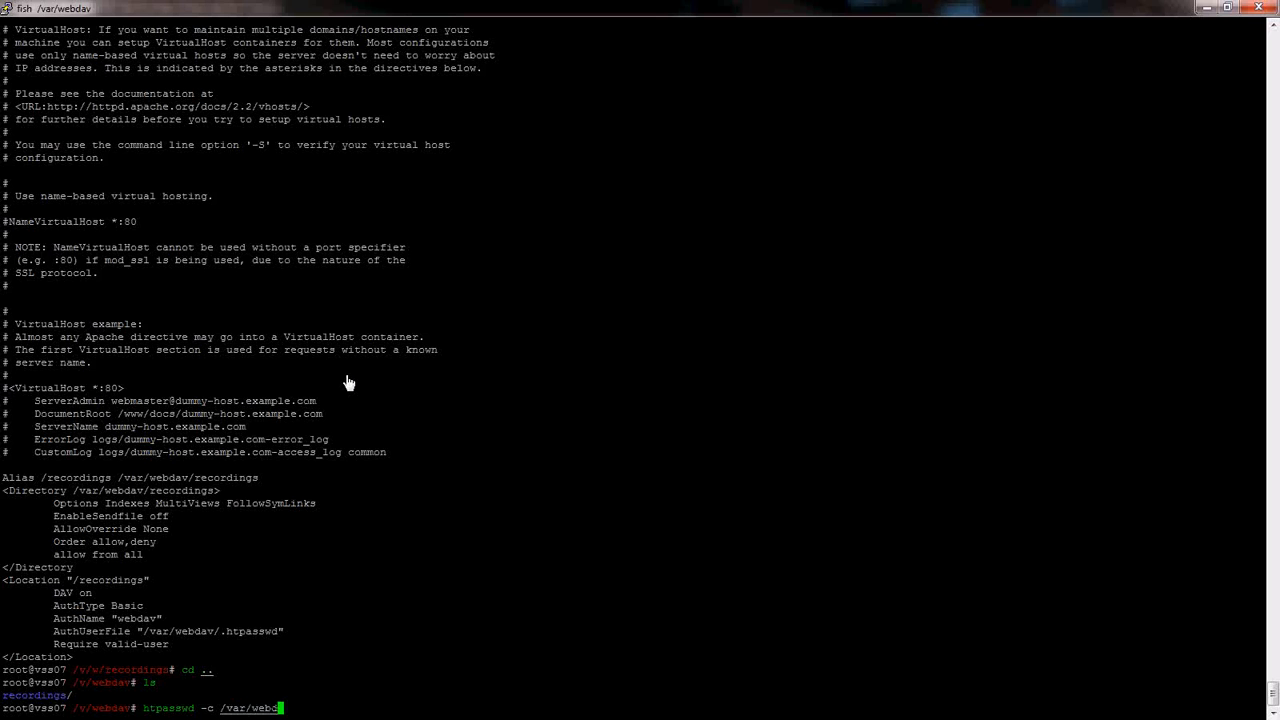
text(av/.htpasswd)
key(Return)
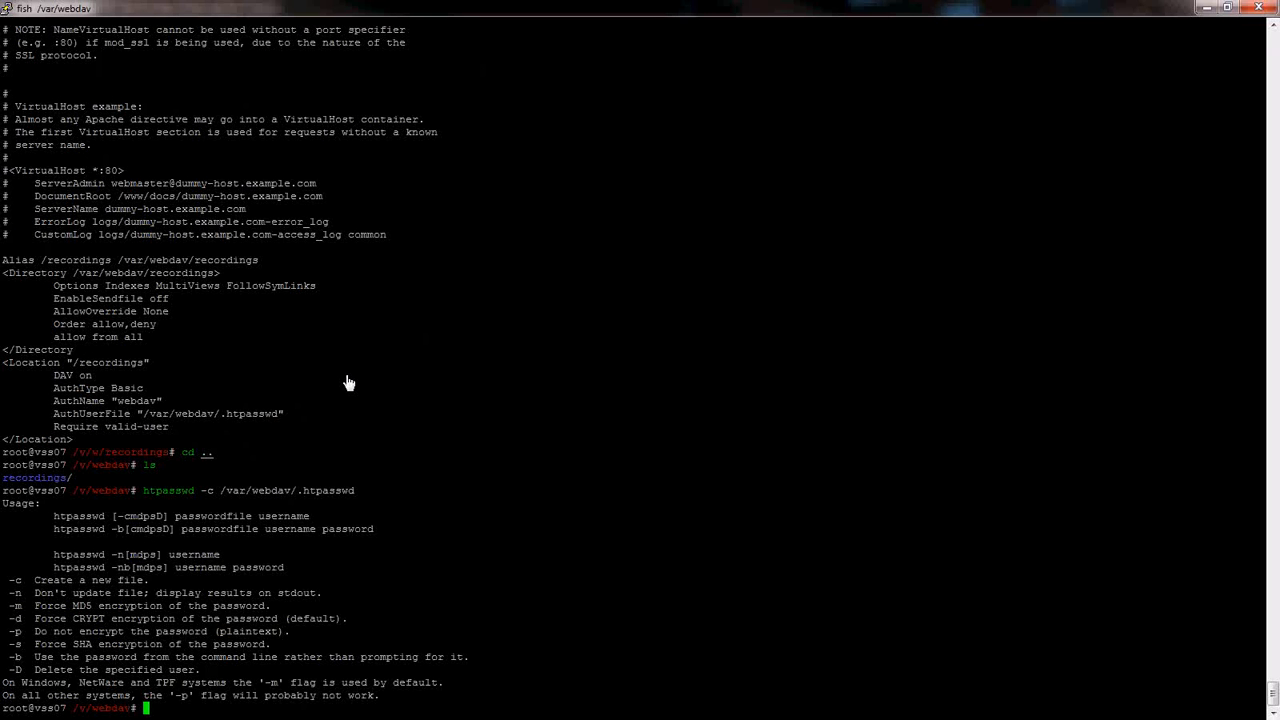
key(Up)
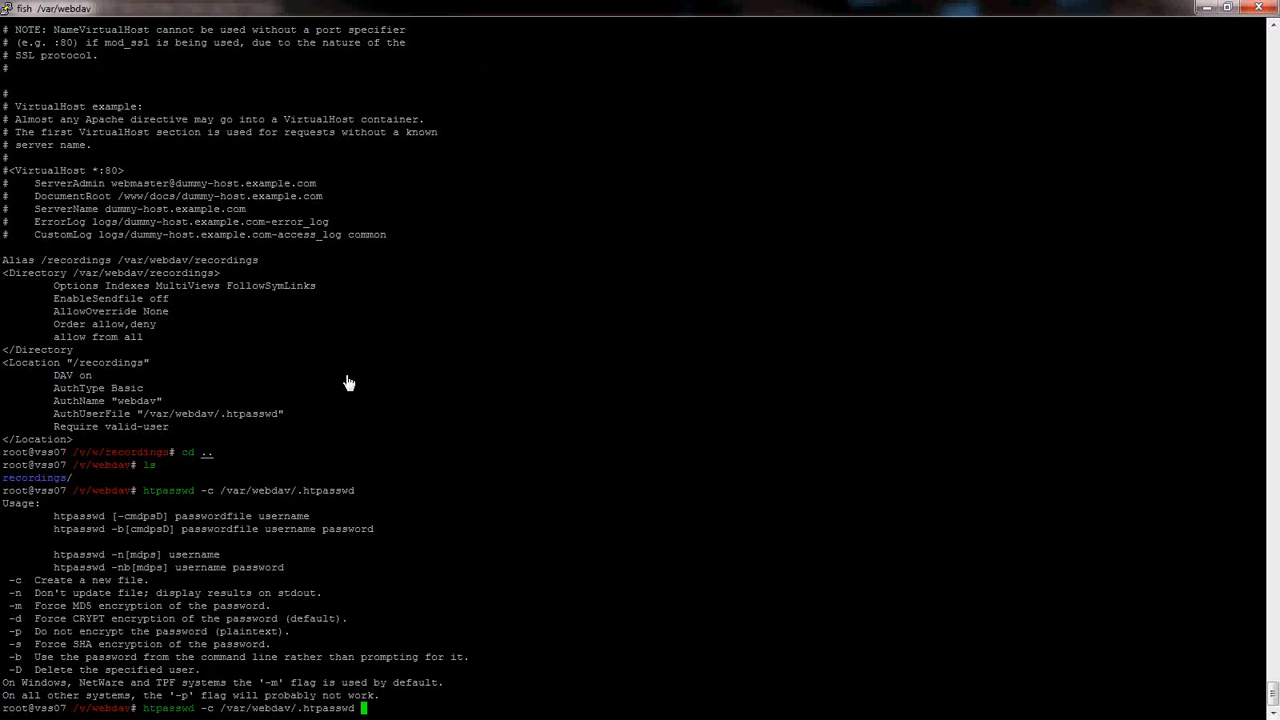
text(webdav)
key(Return)
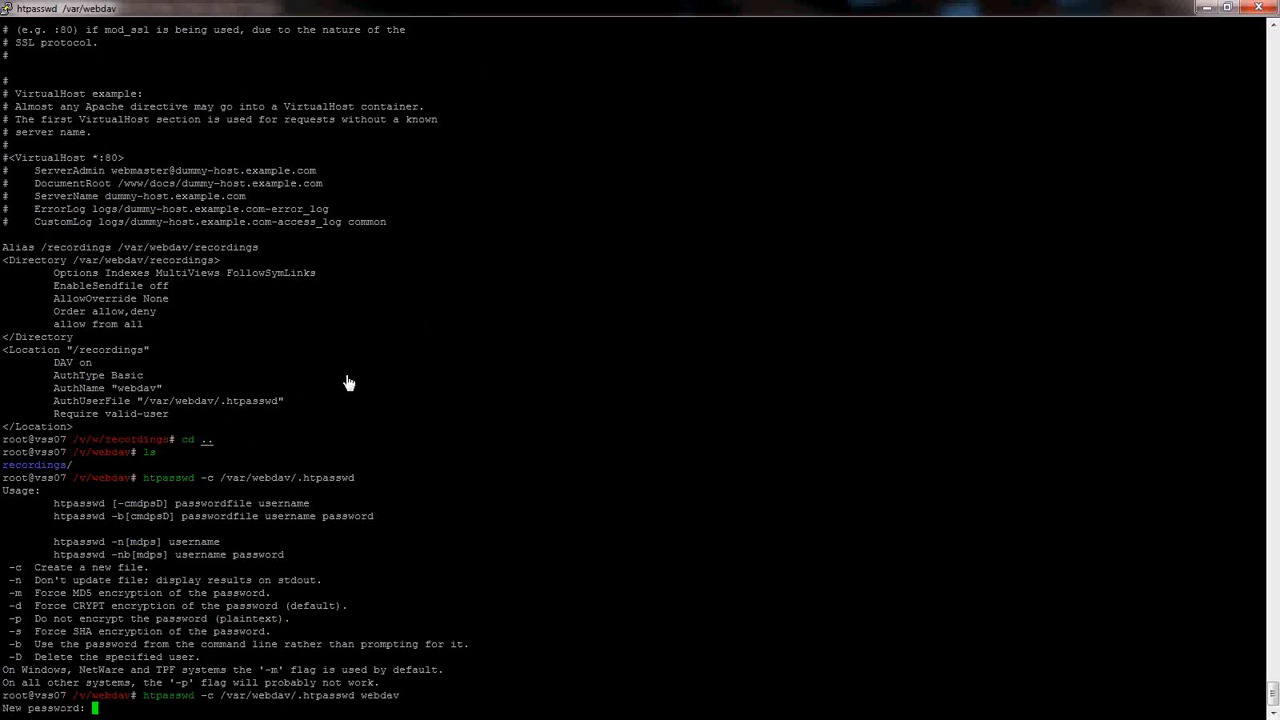
key(Return)
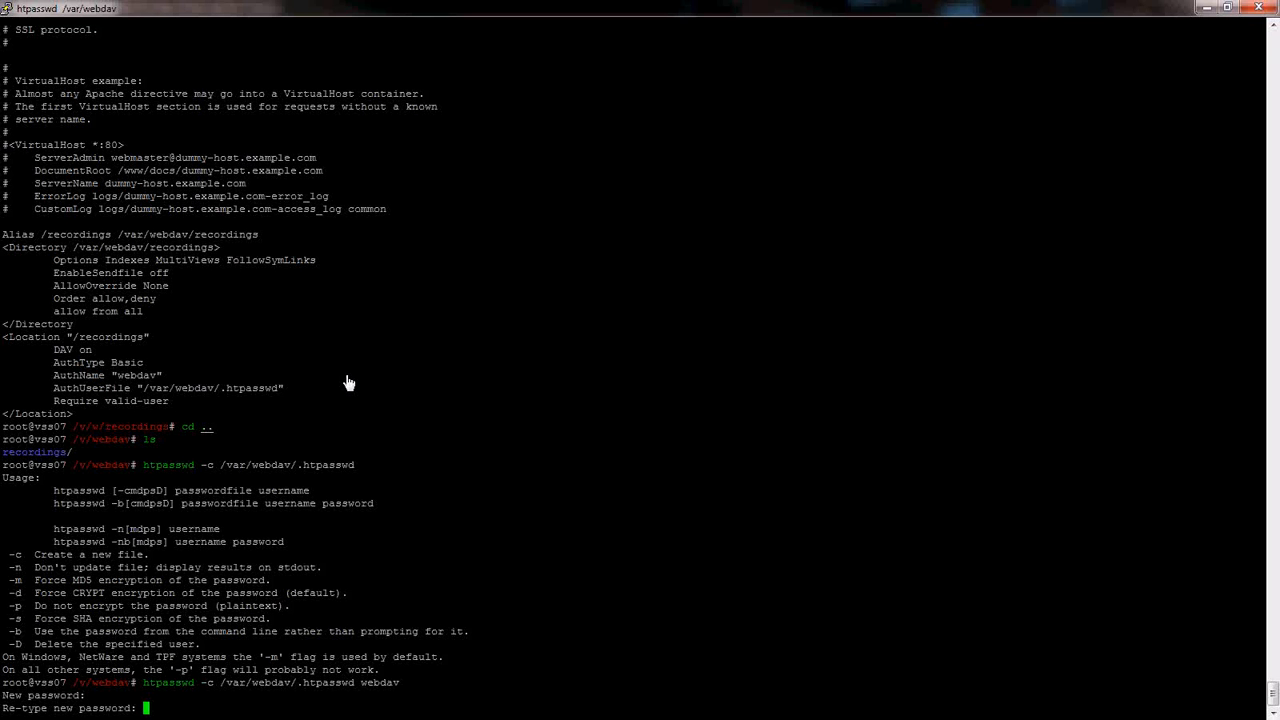
- Confirm the htpasswd password, list the folder, and run service httpd restart
key(Return)
text(ls)
key(Return)
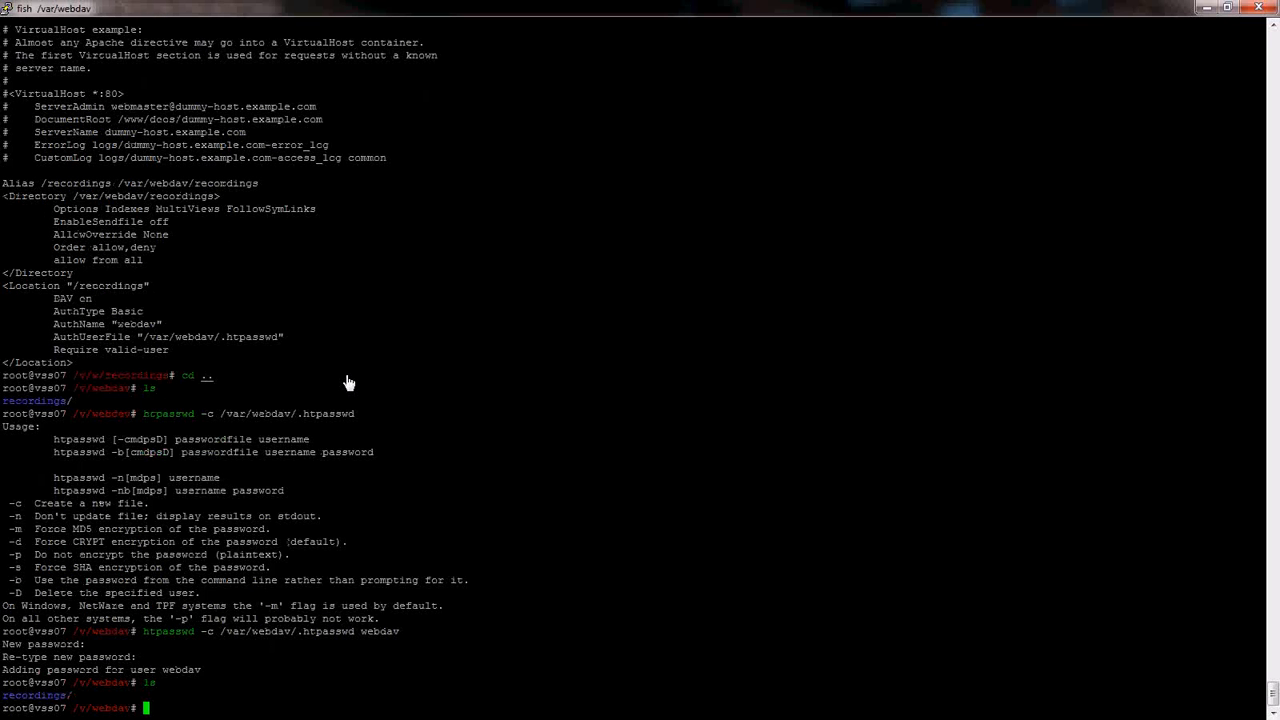
text(service httpd r)
text(estart)
key(Return)
- Reopen /etc/httpd/conf/httpd.conf in vim
text(vim /)
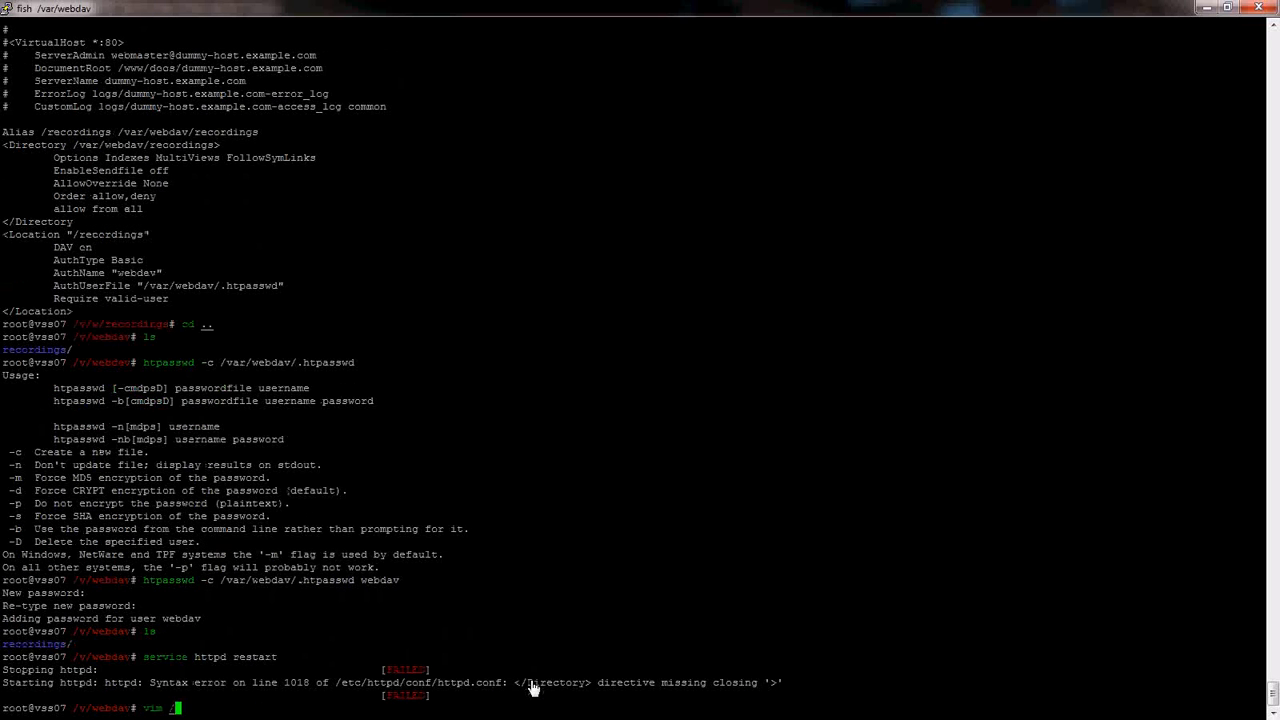
key(BackSpace)
key(BackSpace)
key(BackSpace)
key(BackSpace)
key(BackSpace)
text(!vim)
key(Return)
text(vim /etc/httpd/)
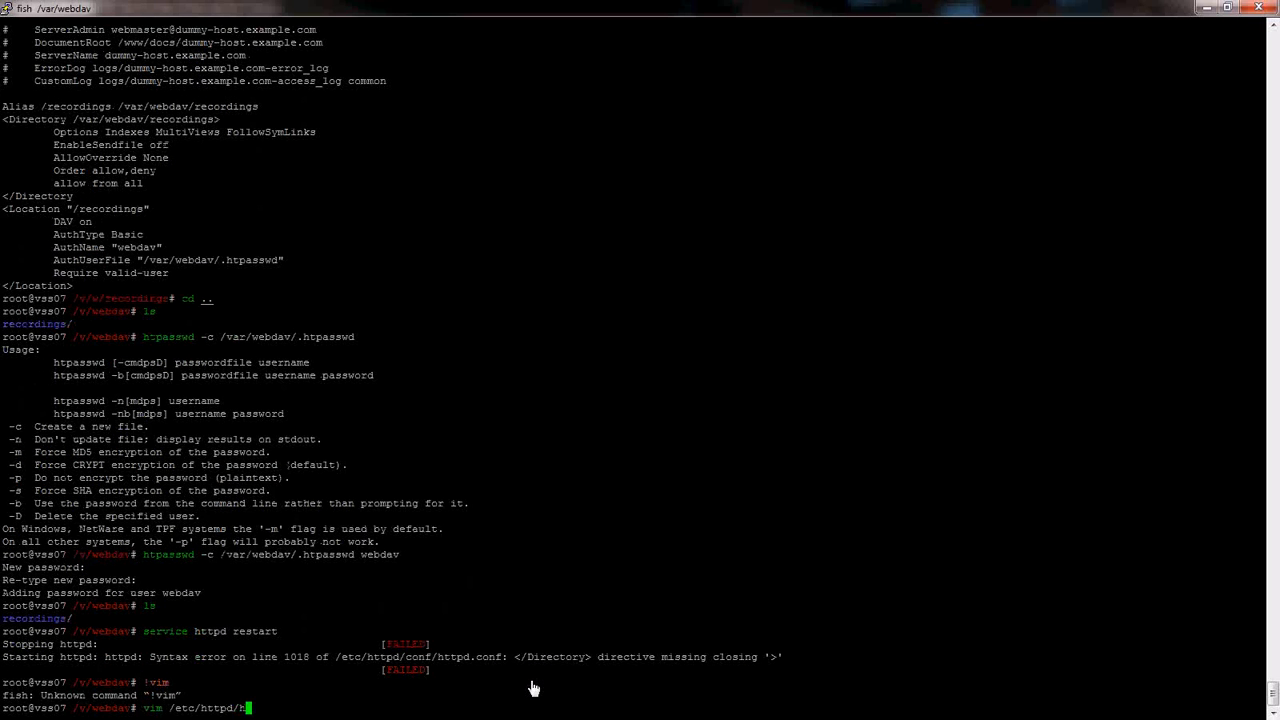
text(conf/httpd.c)
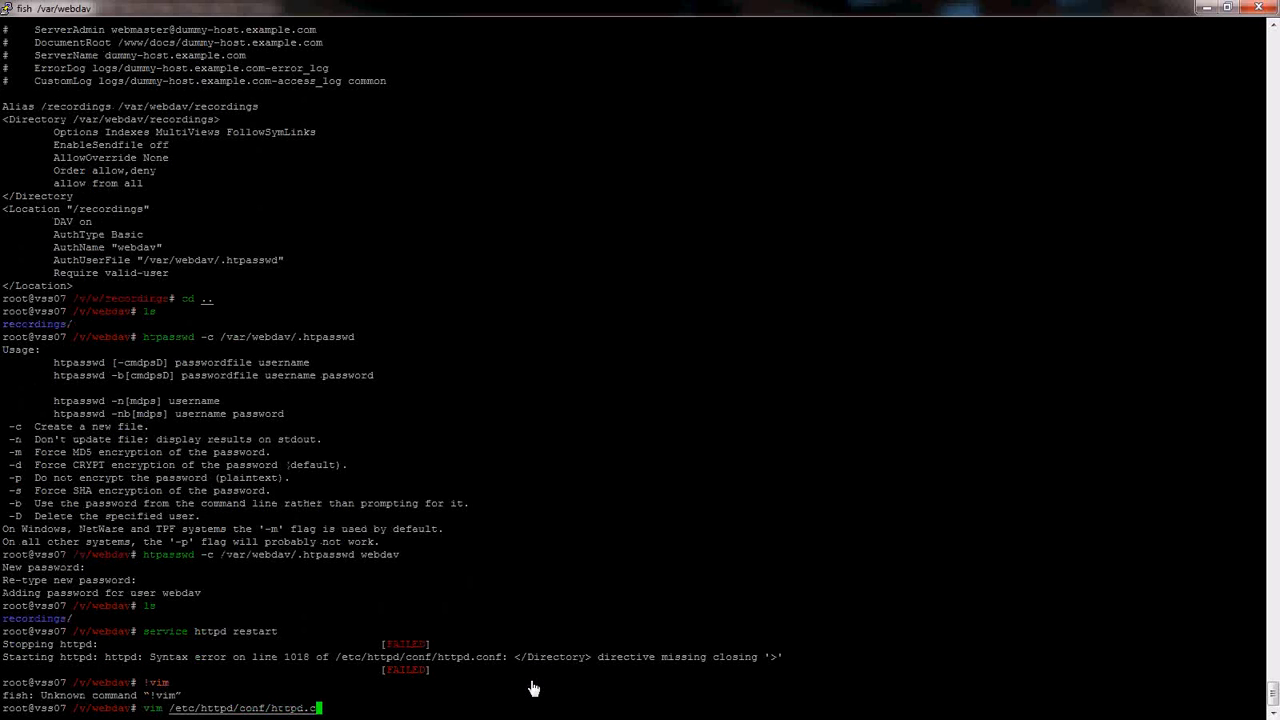
text(onf)
key(Return)
- Append the missing '>' to the </Directory> line and save with :wq
key(ctrl+f)
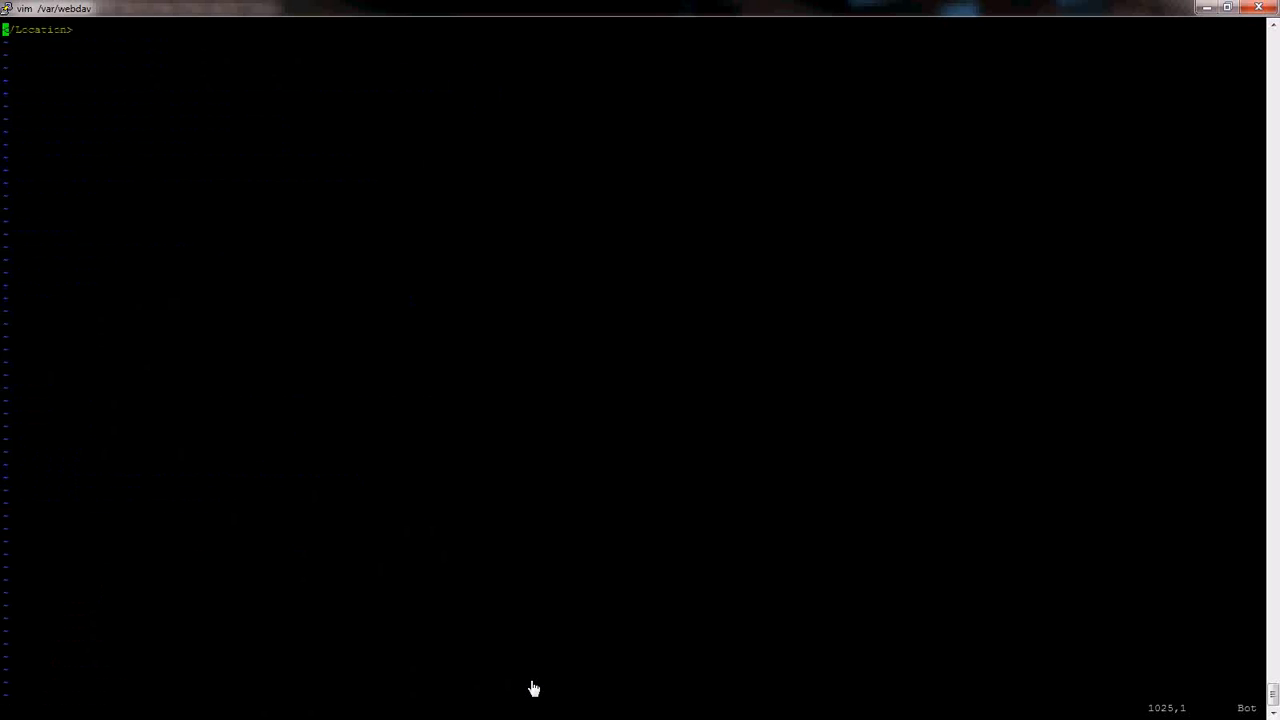
key(ctrl+b)
key(k)
key(k)
key(k)
key(k)
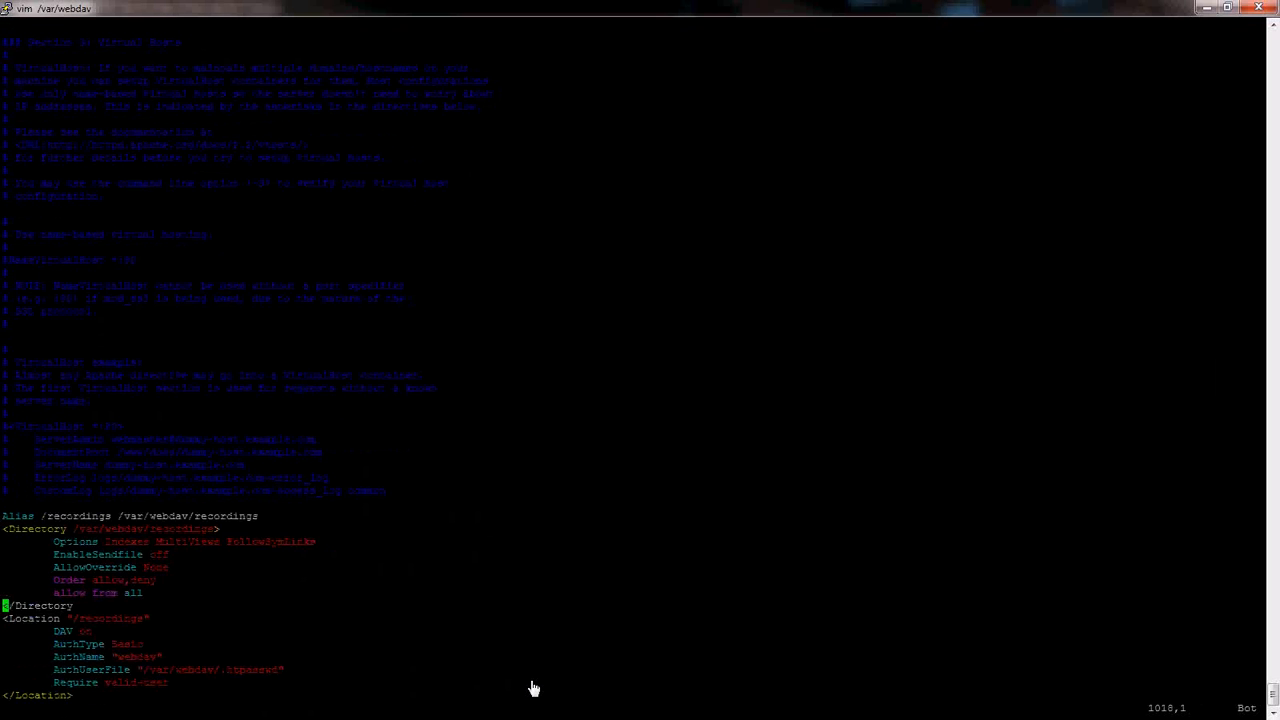
key(k)
key(j)
key($)
key(i)
key(Escape)
text(:wq)
key(Return)
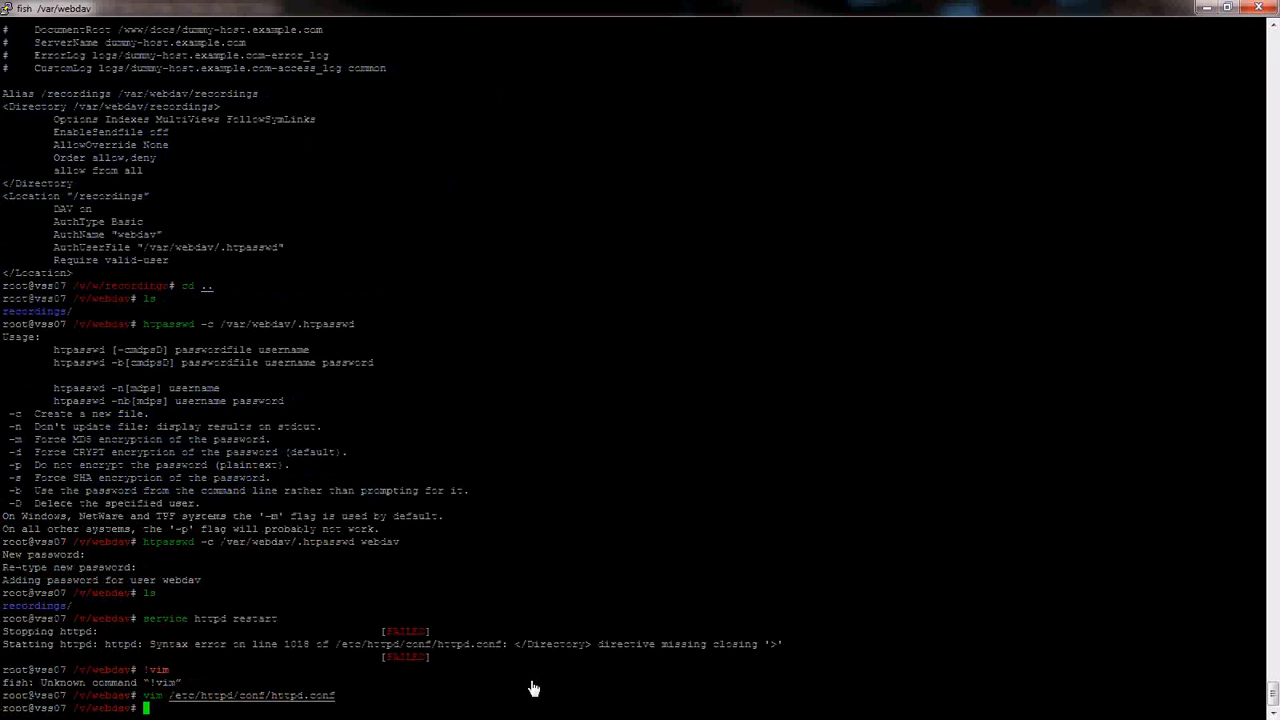
- Restart httpd again and reopen httpd.conf at the line that still fails
key(Up)
key(Up)
key(Up)
key(Return)
key(Up)
key(Up)
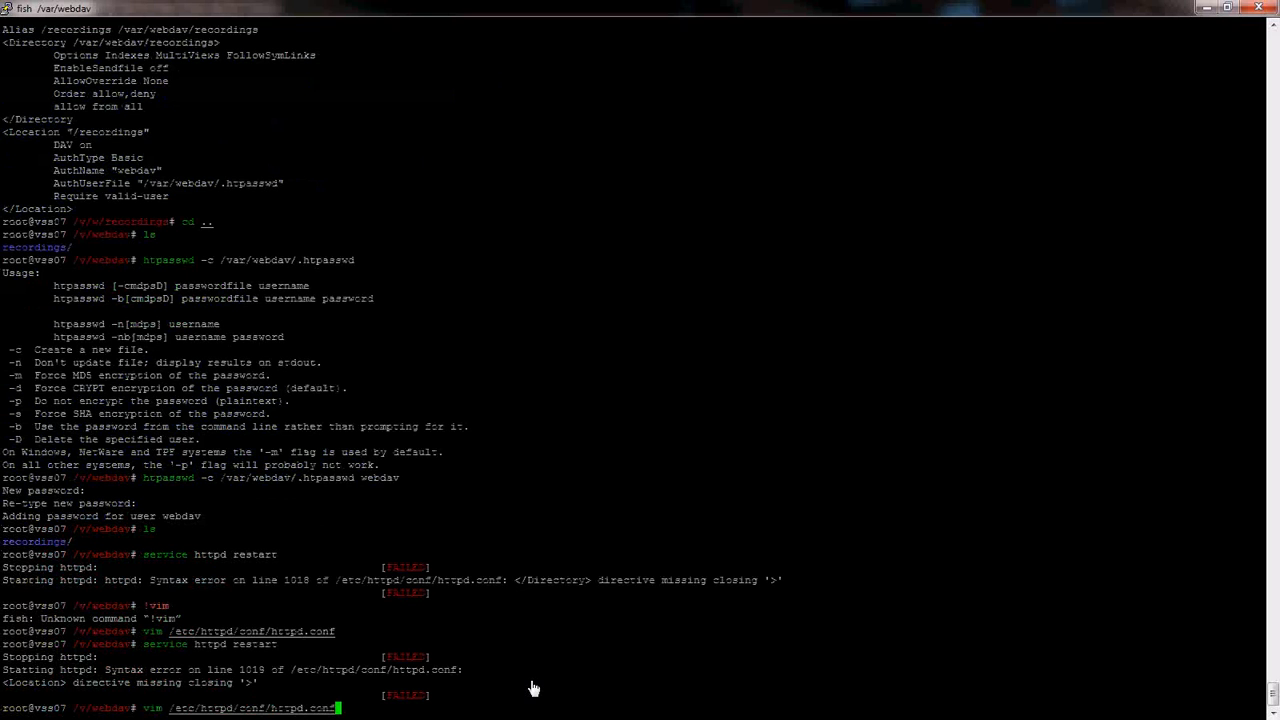
key(Return)
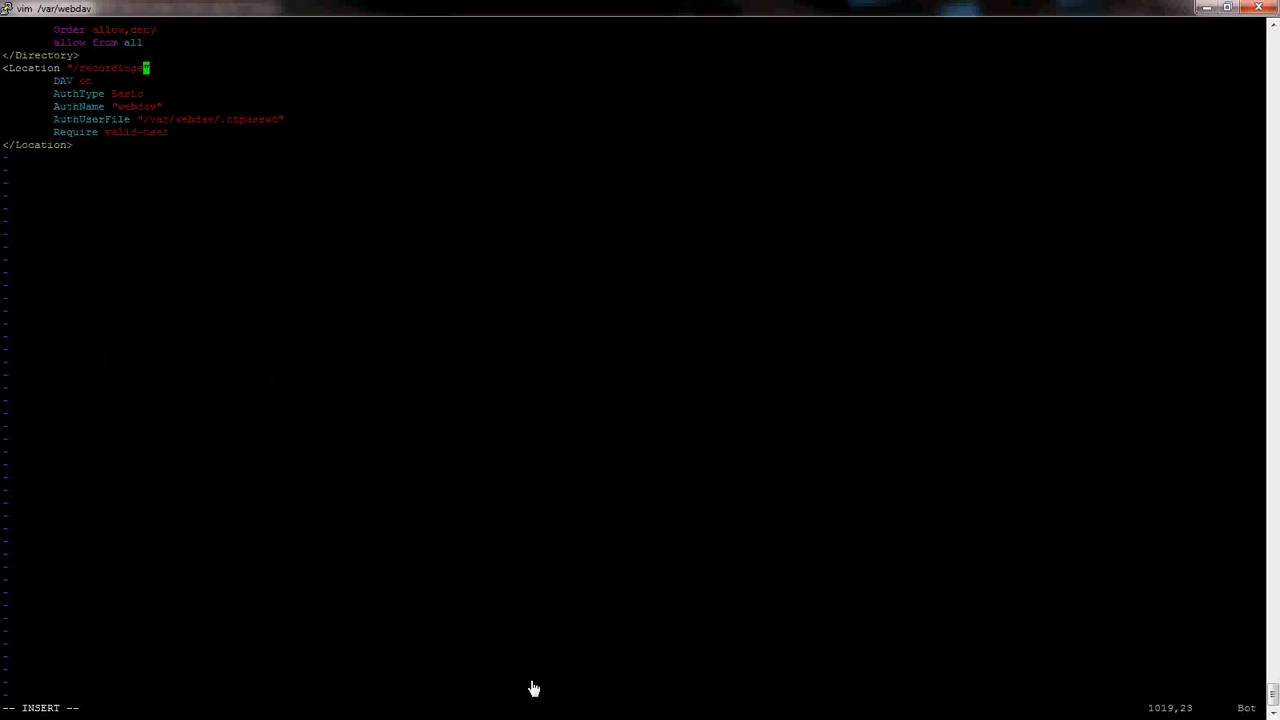
- Add the closing '>' to <Location "/recordings", save with :wq!, and restart httpd successfully
text(A>)
key(Escape)
text(:wq!)
key(Return)
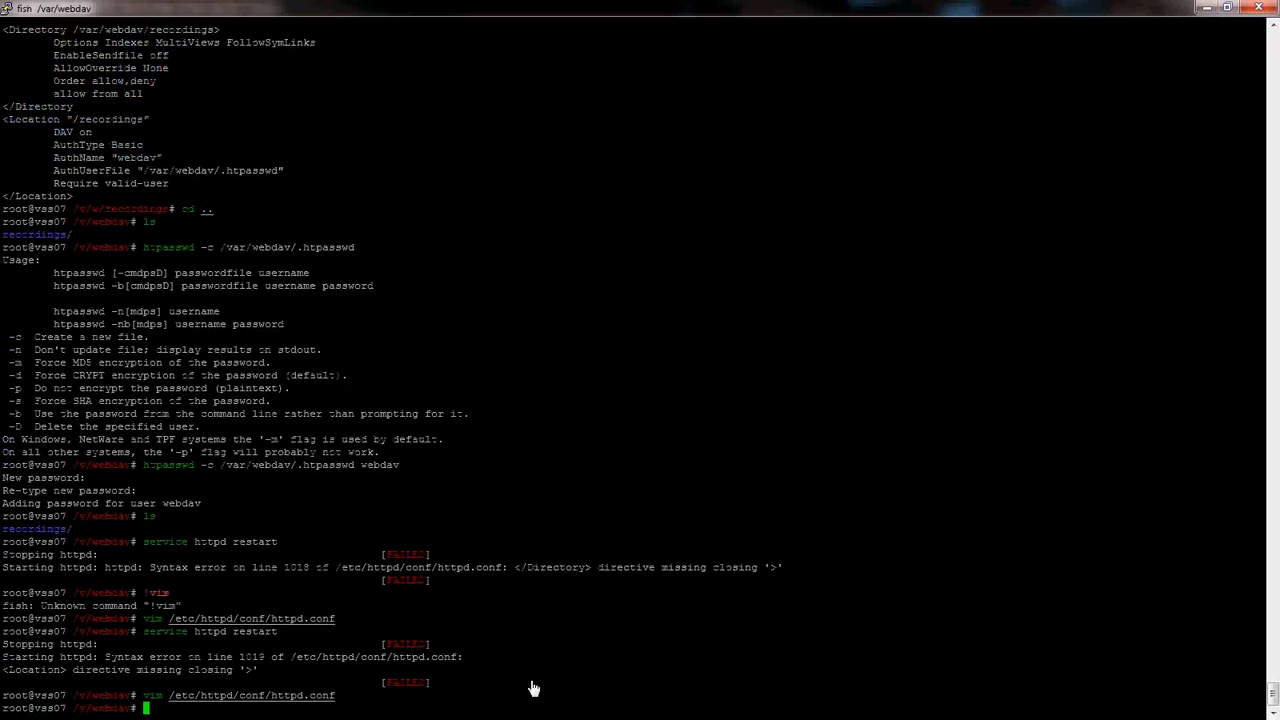
key(Up)
key(Up)
key(Return)
- Start typing a vim command for a new test file
text(tou)
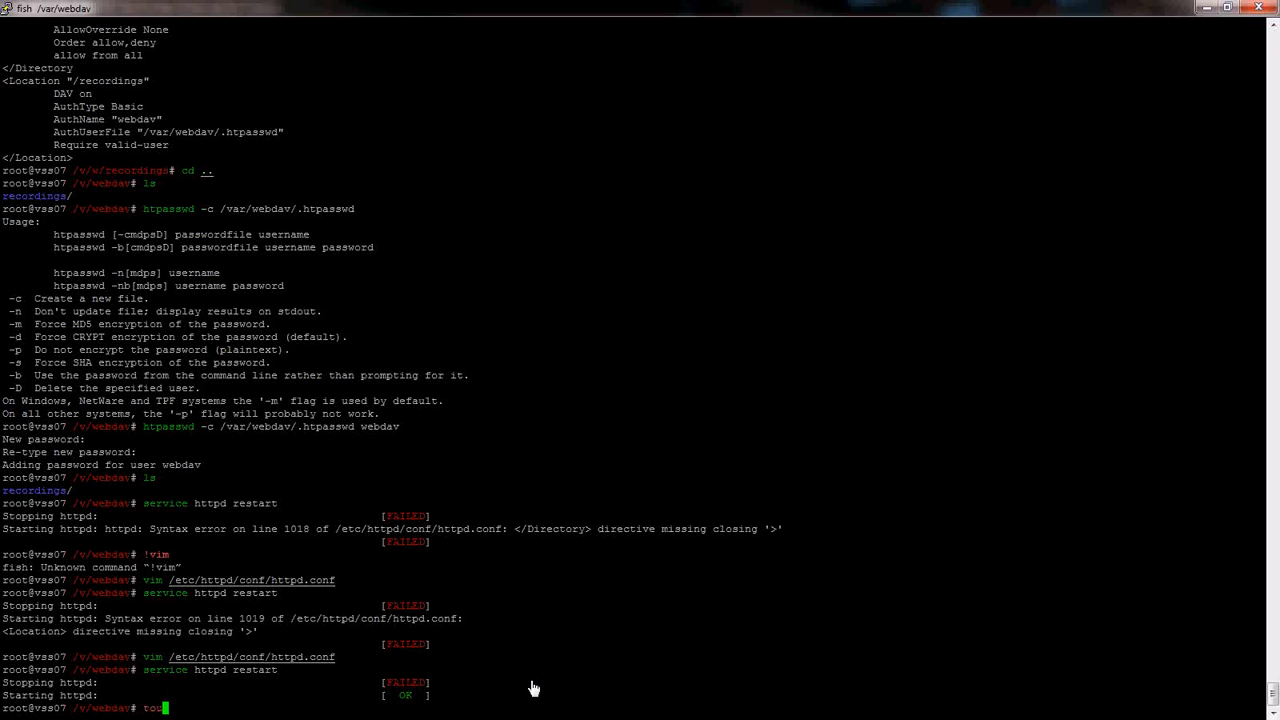
key(BackSpace)
key(BackSpace)
key(BackSpace)
text(vim)
- Clear the prompt and move up one directory with cd .
key(BackSpace)
key(BackSpace)
key(BackSpace)
key(BackSpace)
text(cd ..)
key(Return)
- Write 'this is a test' into helloworld.txt, save with :wq!, and begin the curl upload command
text(i)
text(this is a )
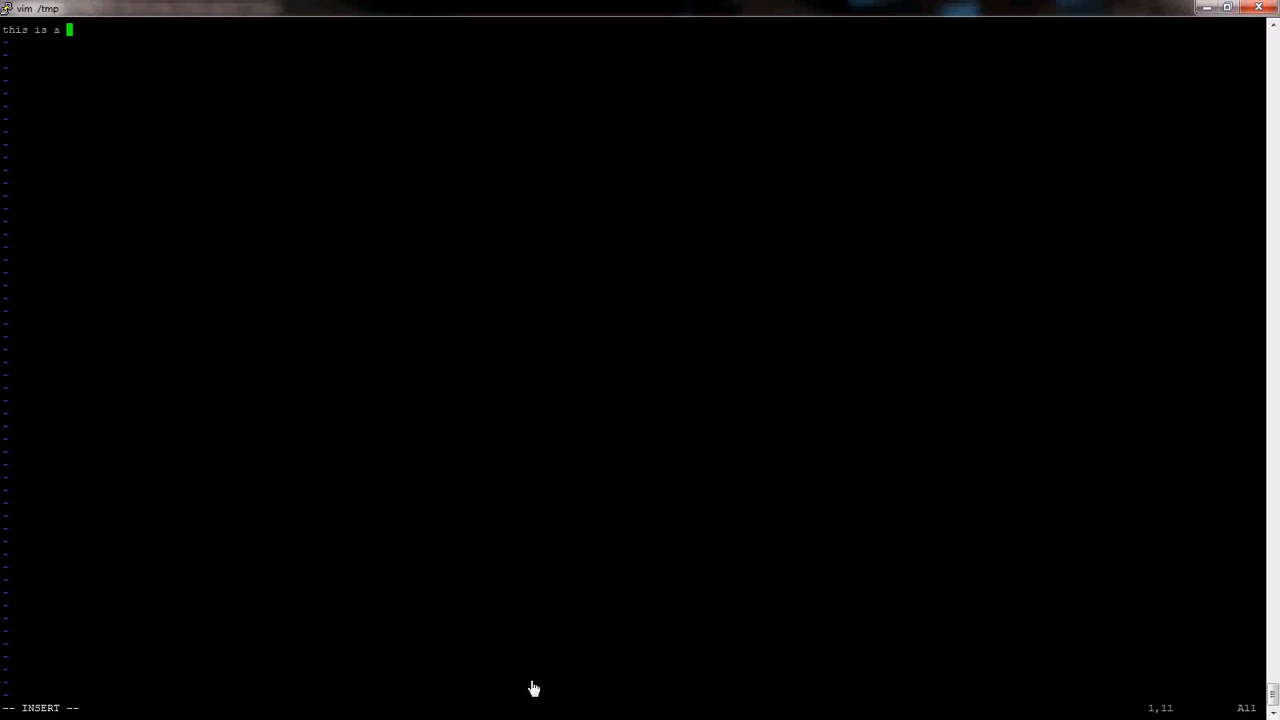
text(test:wq)
key(BackSpace)
key(BackSpace)
key(BackSpace)
key(Escape)
text(:wq!)
key(Return)
text(curl -T helloworld.txt -u webdav:webdav ht)
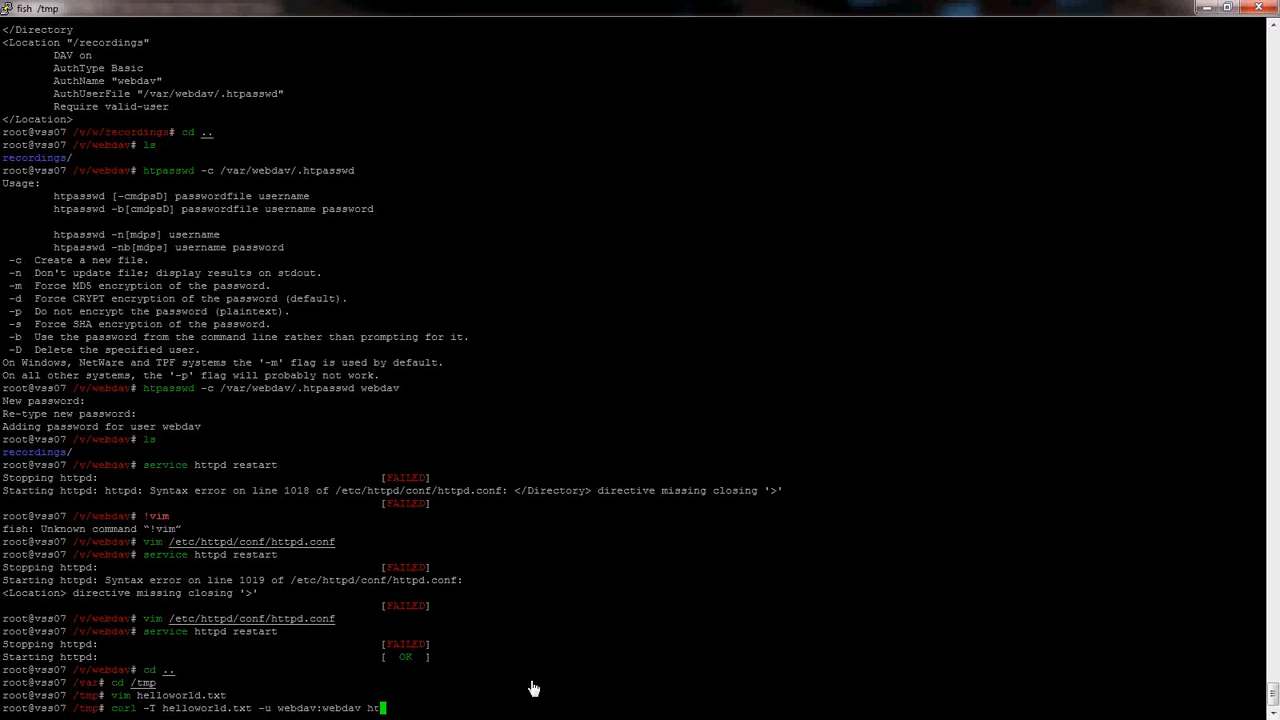
text(tp://135.17.130.52/recordings/helloworld.txt)
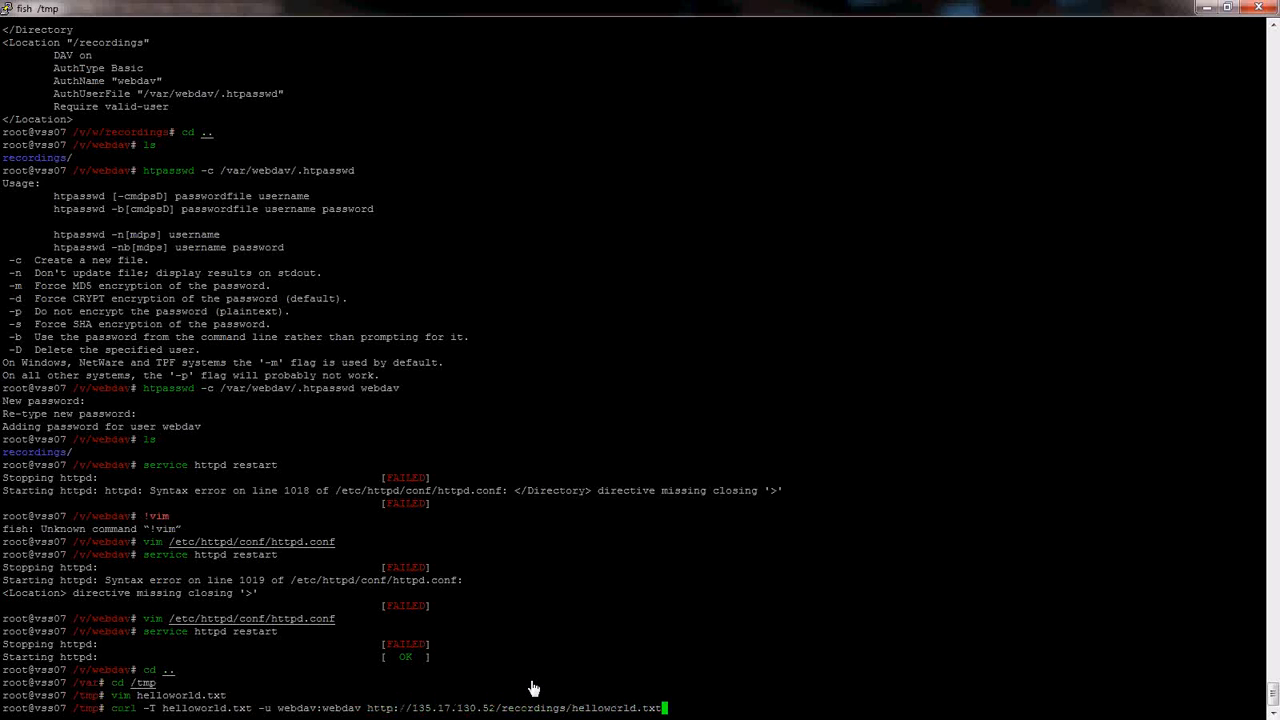
key(Return)
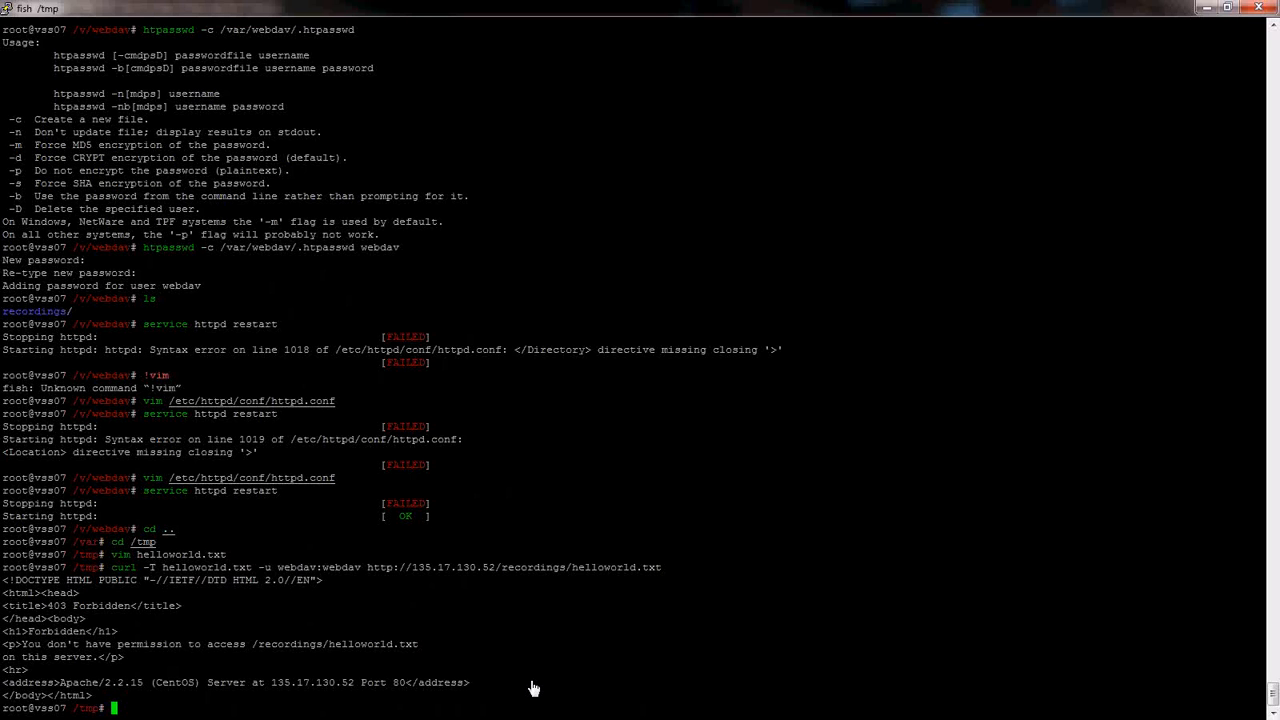
text(cd /var/)
key(Return)
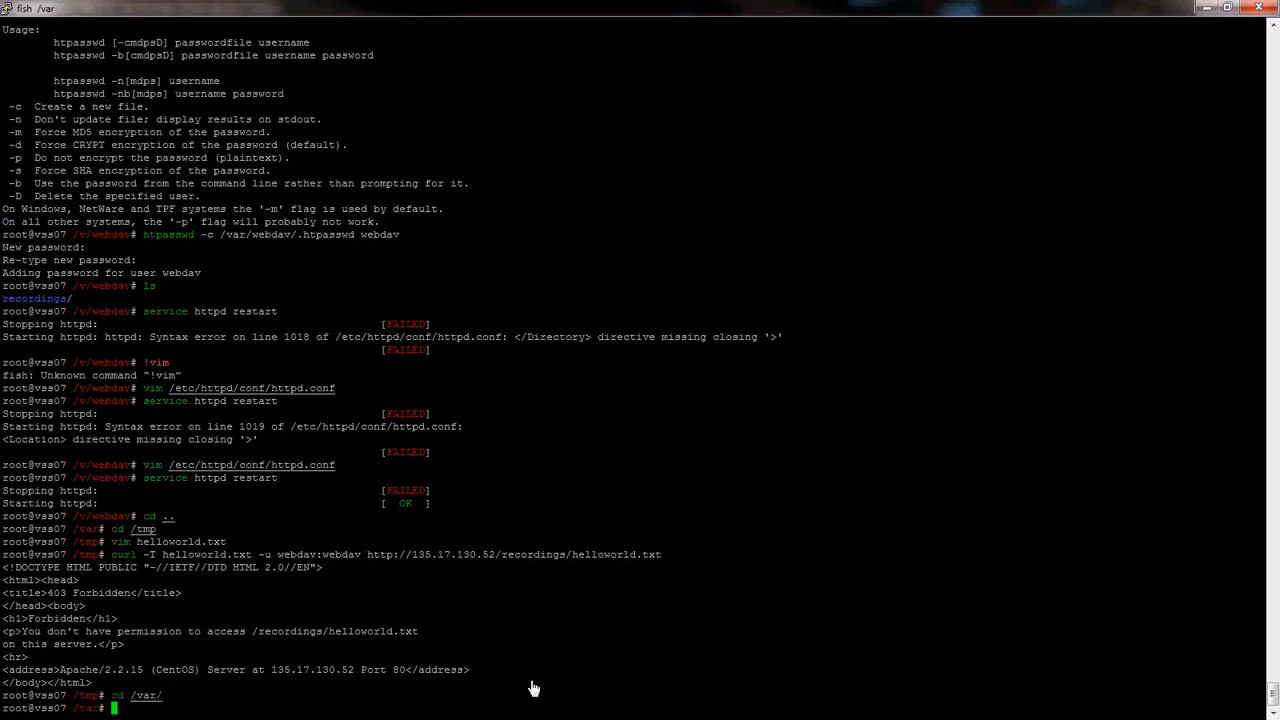
- List /var ownership and run chown -R apache:apache webdav/
text(ls)
key(Return)
text(ls -lah)
key(Return)
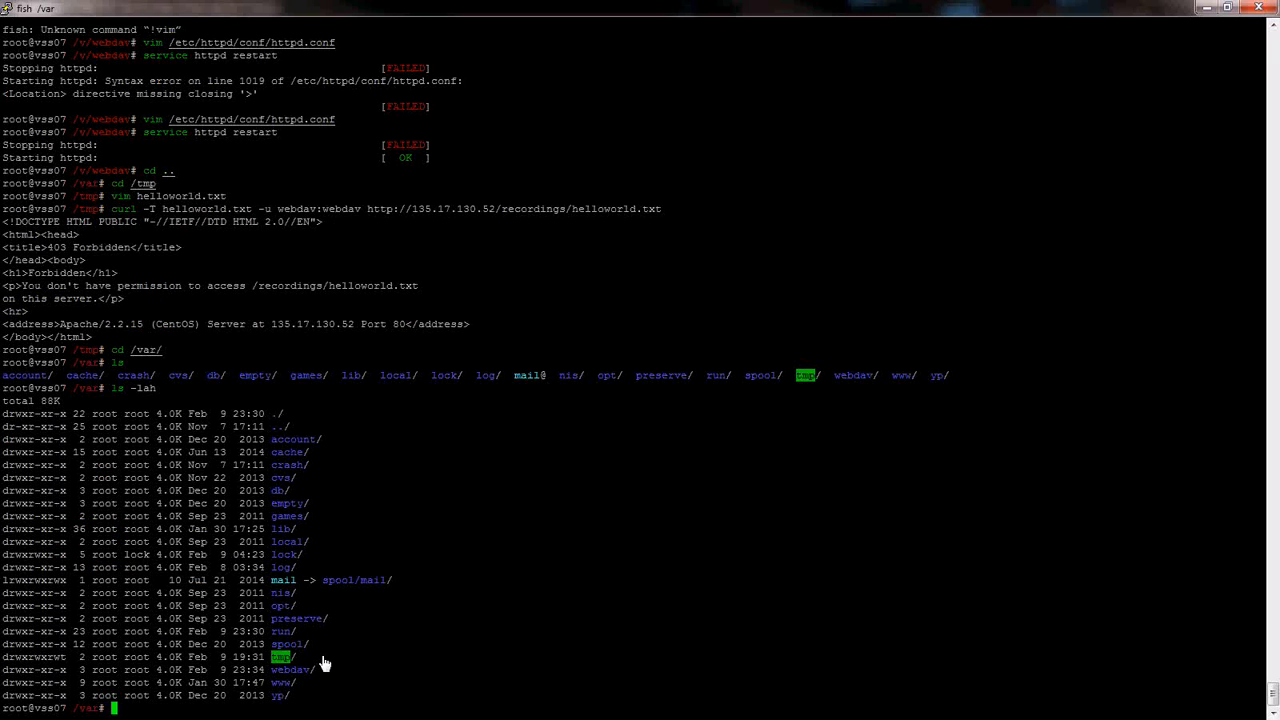
text(chown -R apache:apache webdav/)
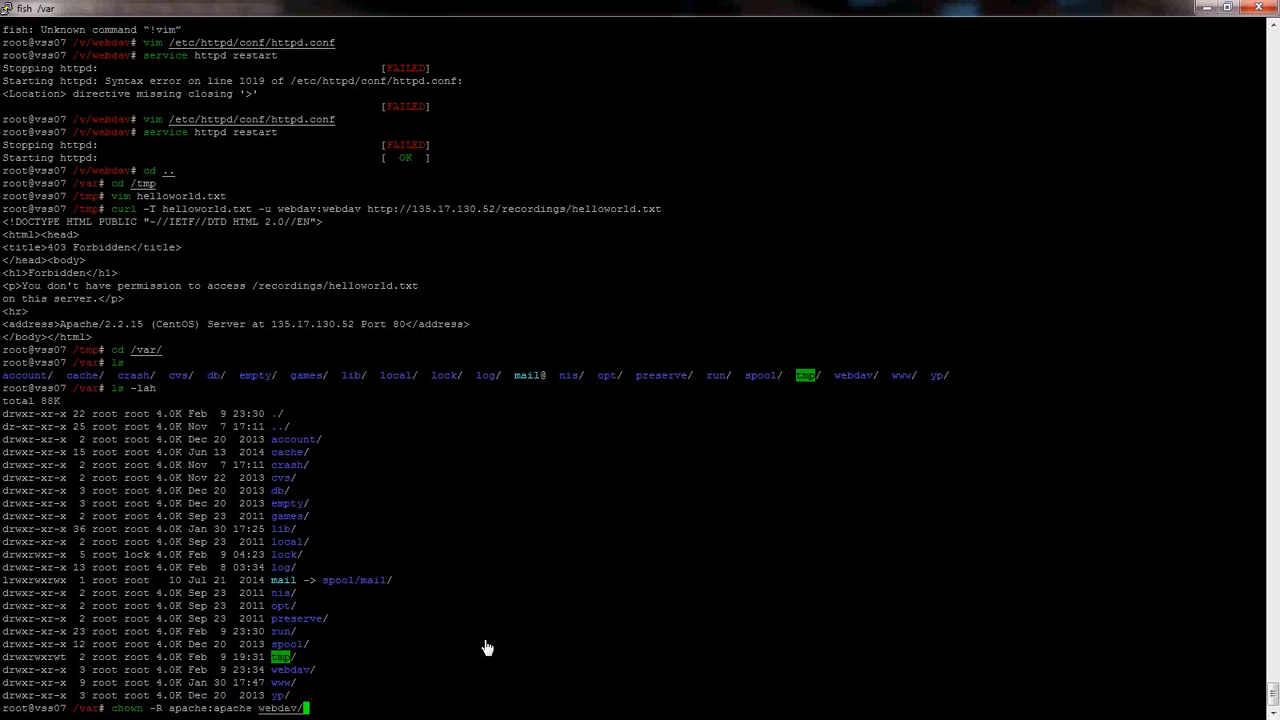
key(Return)
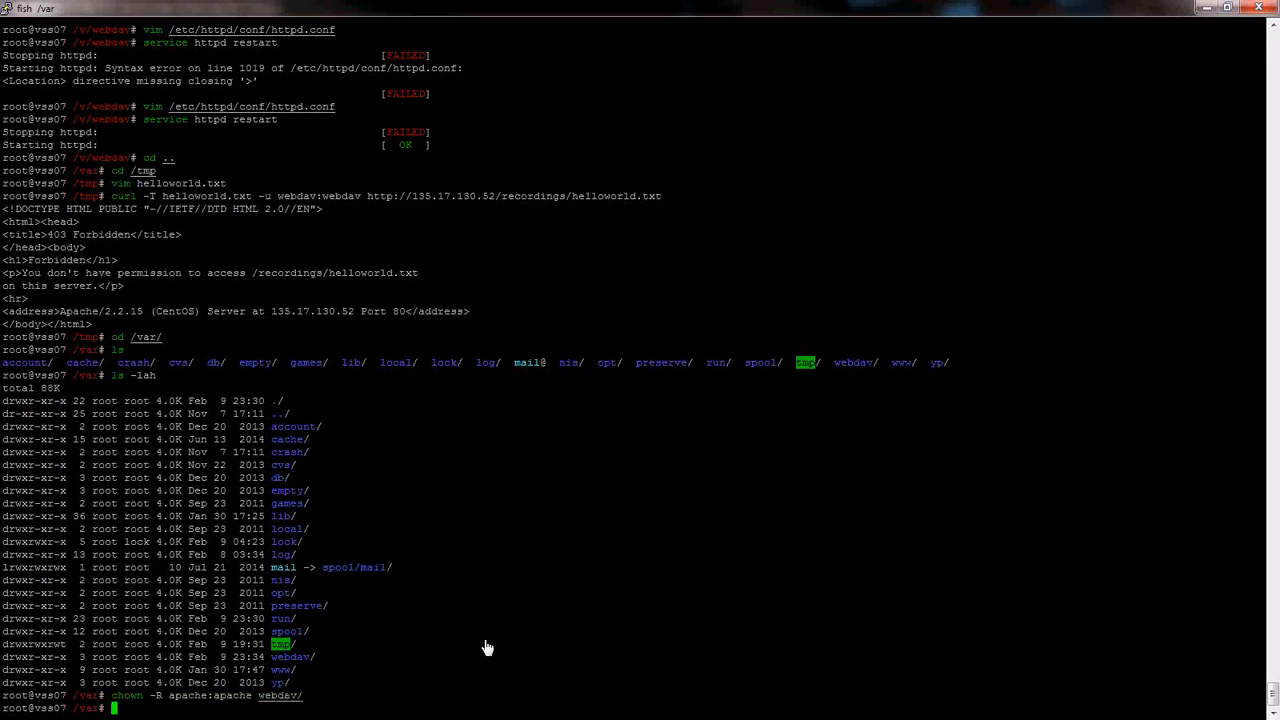
- Return to /tmp and rerun the helloworld.txt curl upload, now getting 201 Created
text(ls -lah)
key(BackSpace)
key(BackSpace)
key(BackSpace)
key(BackSpace)
key(BackSpace)
key(BackSpace)
key(BackSpace)
text(cd /tmp)
key(Return)
key(Up)
key(Up)
key(Up)
key(Up)
key(Up)
key(Up)
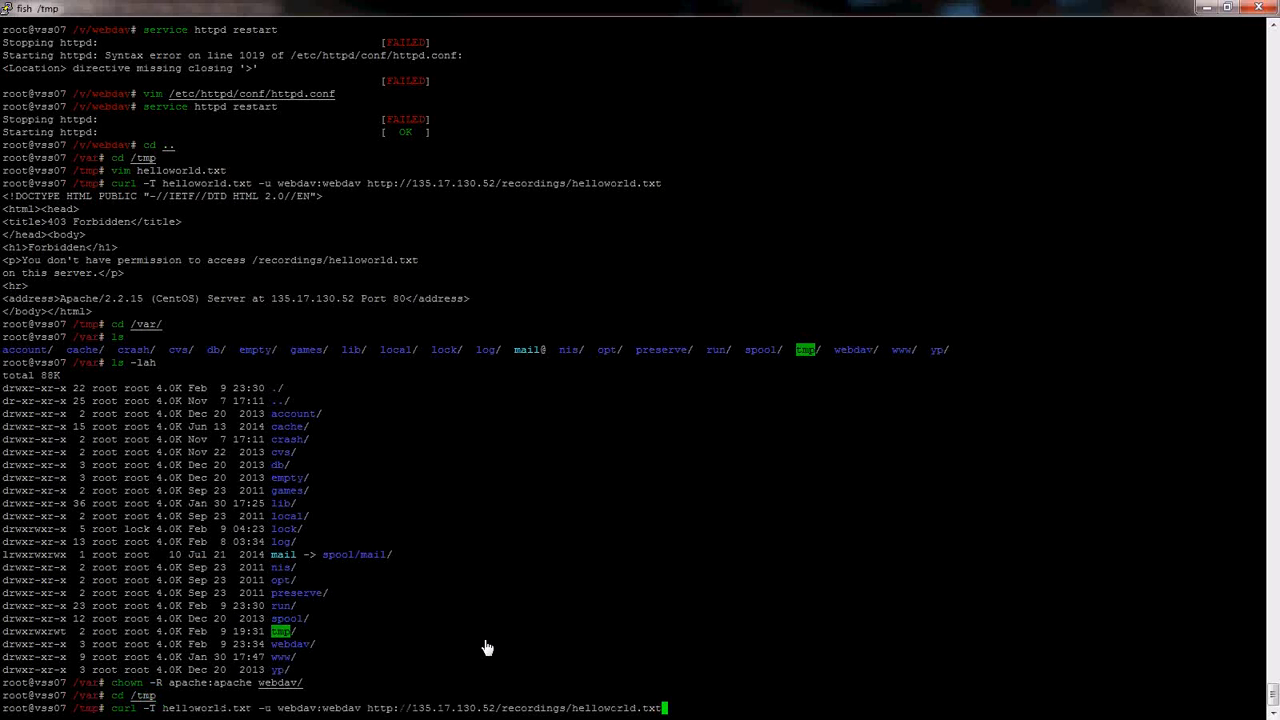
key(Return)
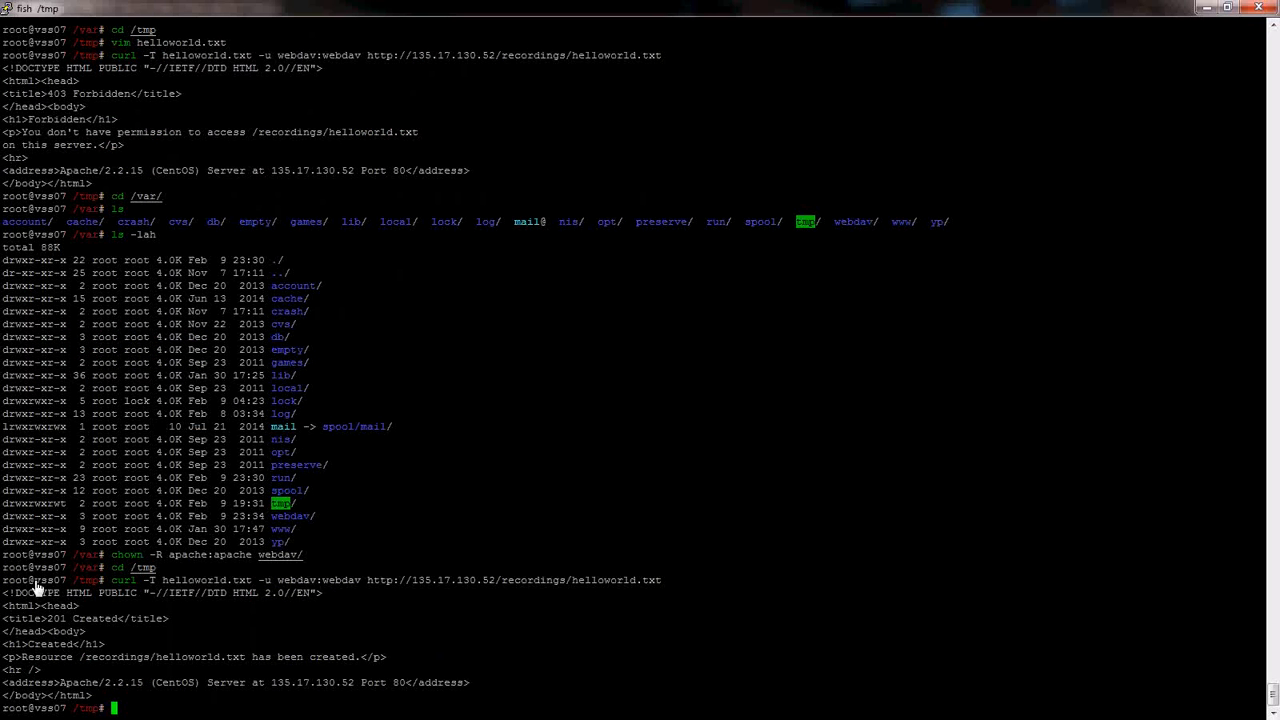
- Highlight the 201 Created response and reposition the terminal window
drag(46, 618, 120, 624)
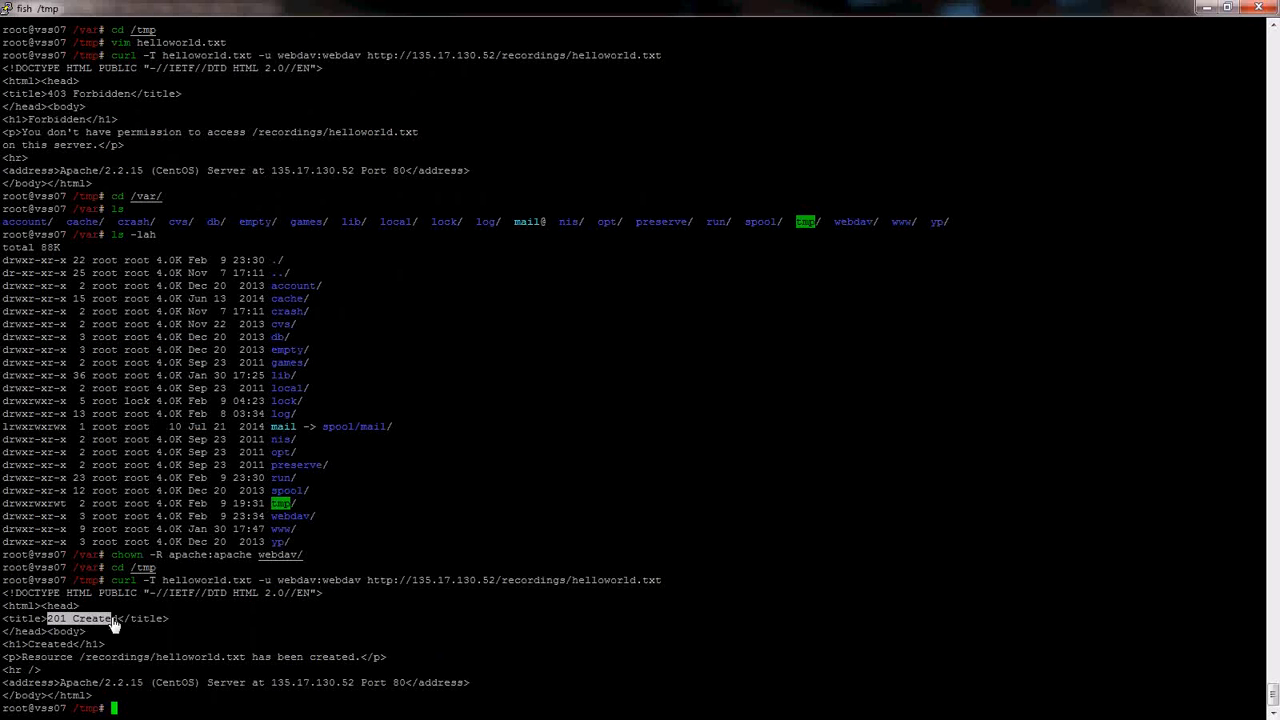
click(116, 664)
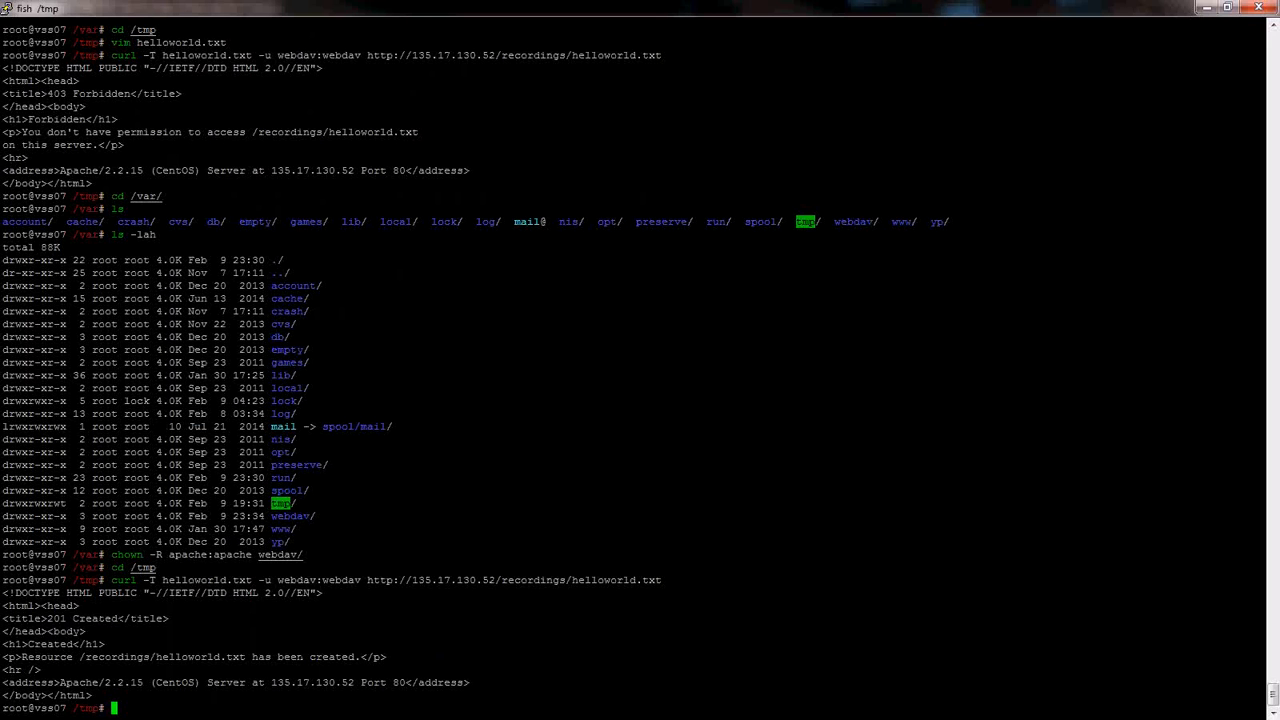
key(alt+Tab)
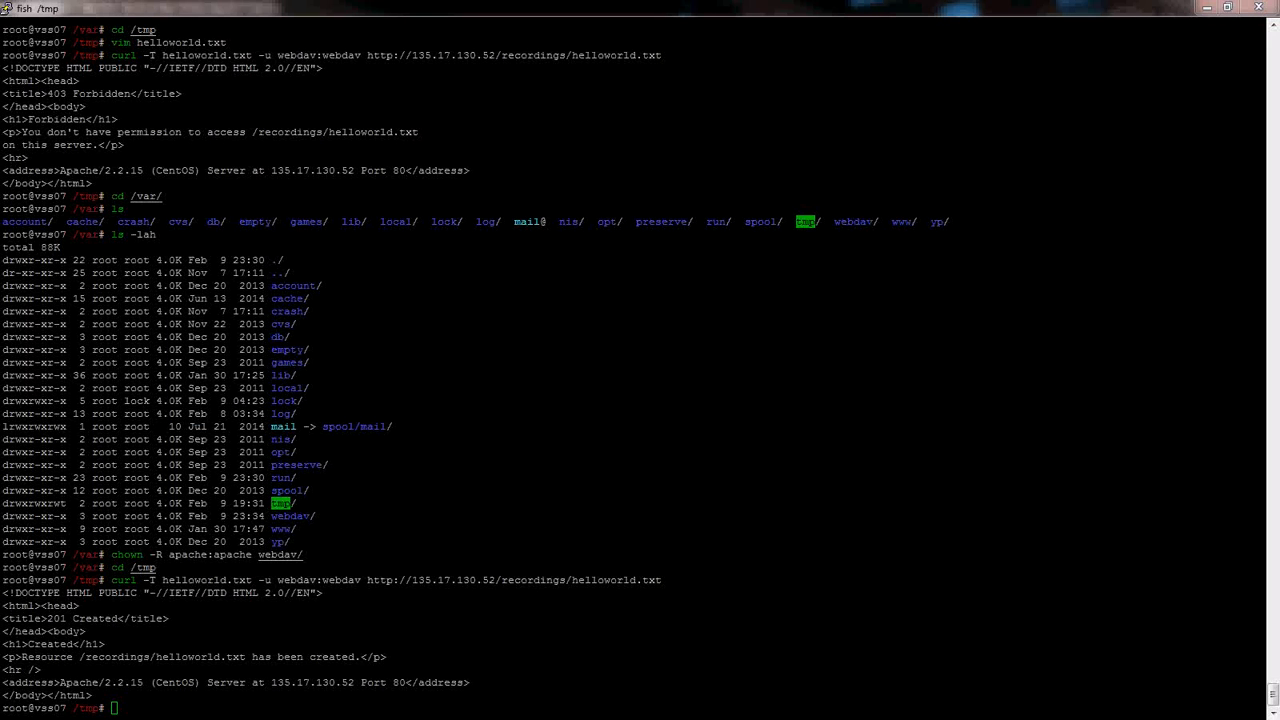
drag(0, 261, 452, 7)
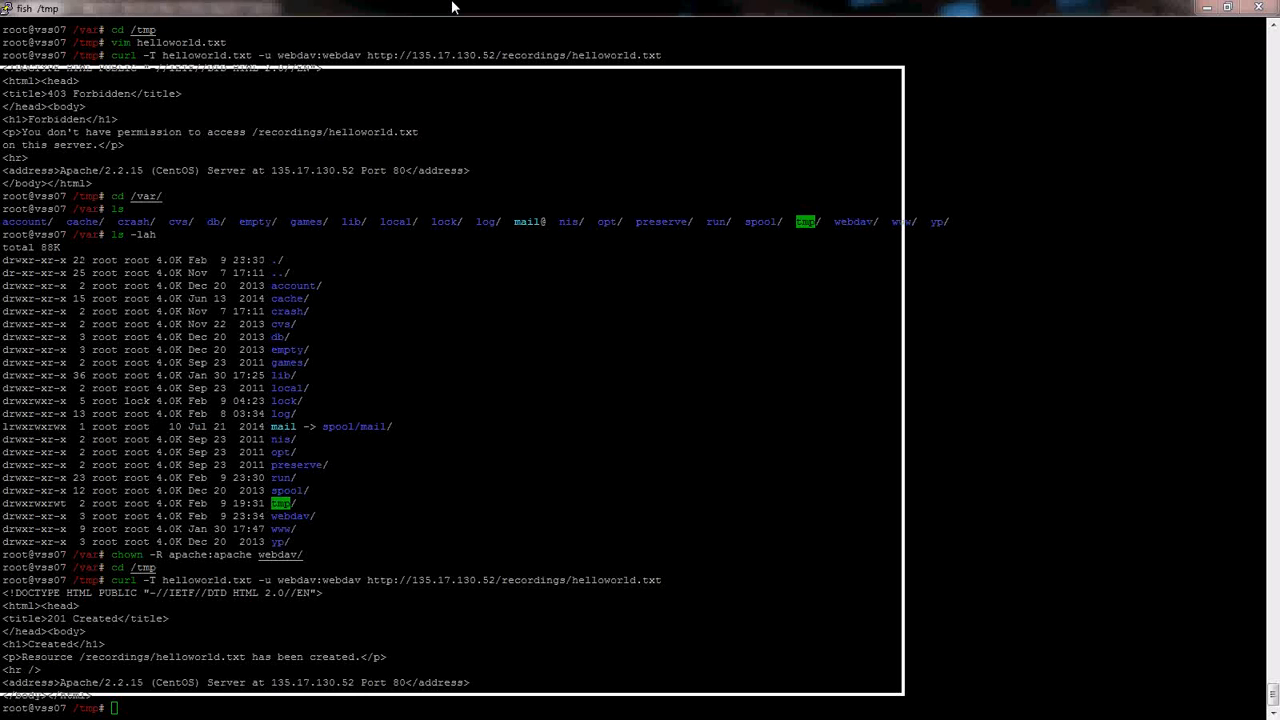
drag(452, 7, 487, 7)
key(ctrl+t)
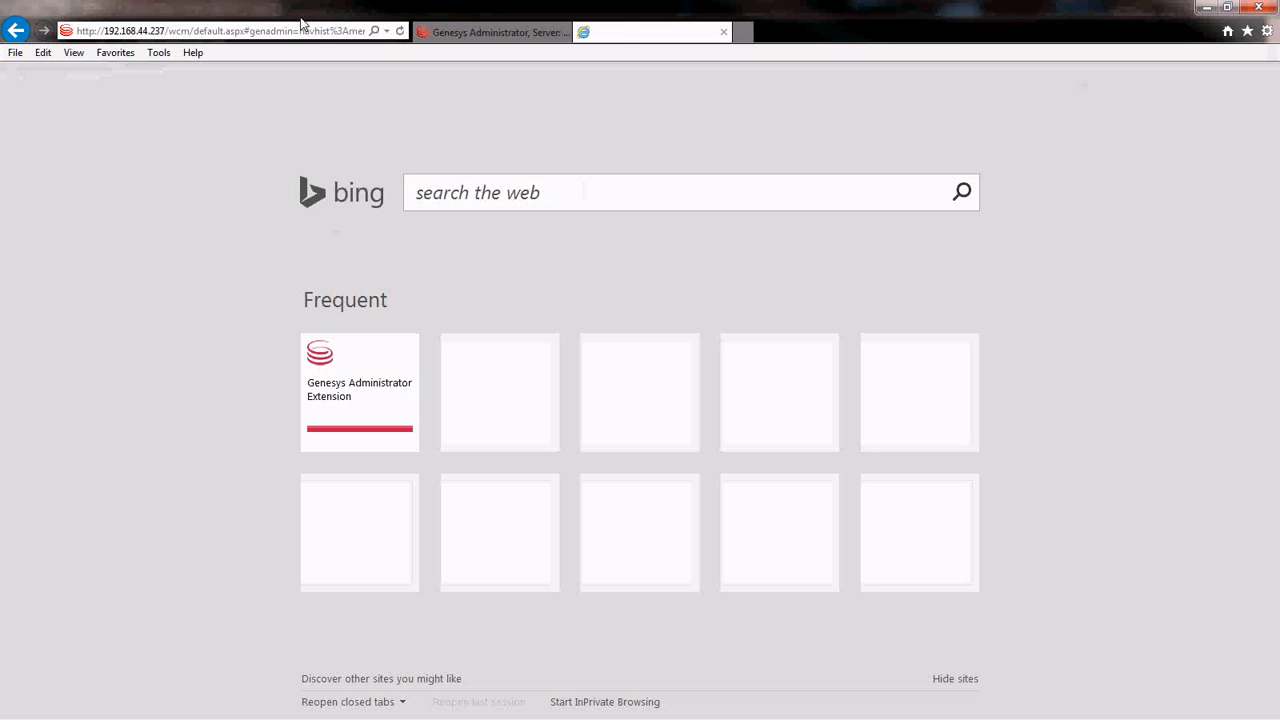
text(http://135.17.130.52)
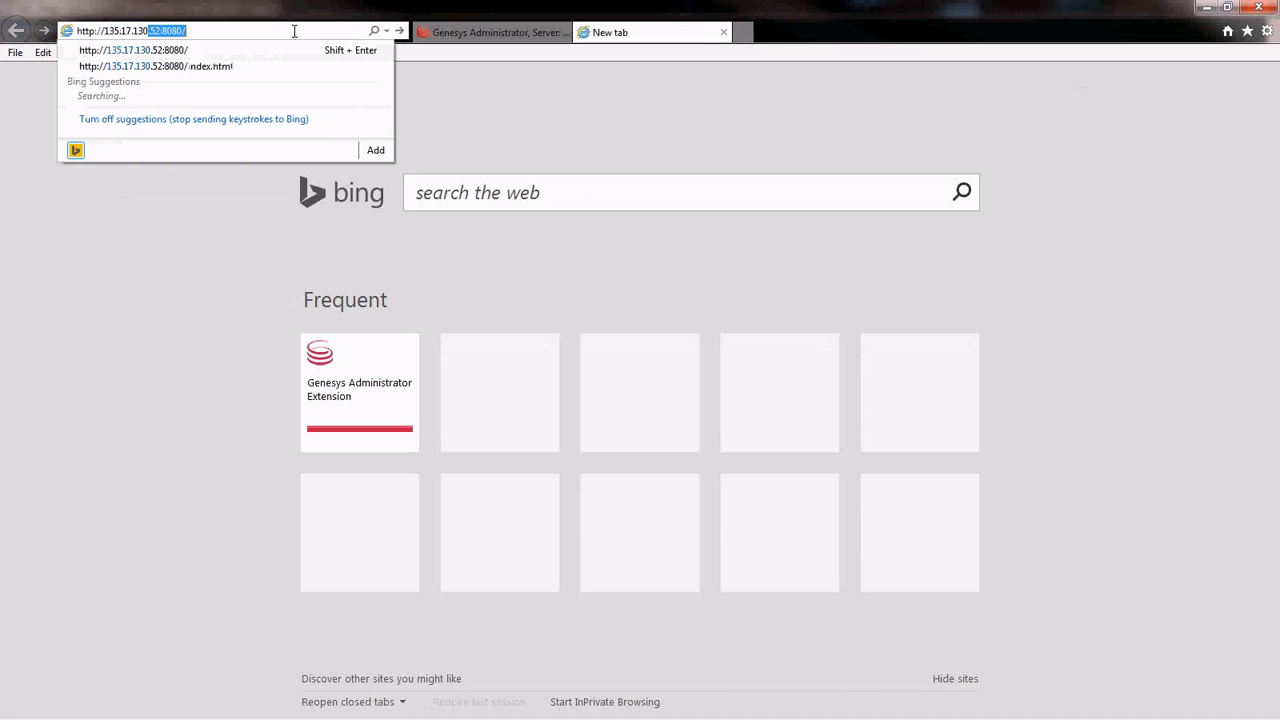
text(/recordings)
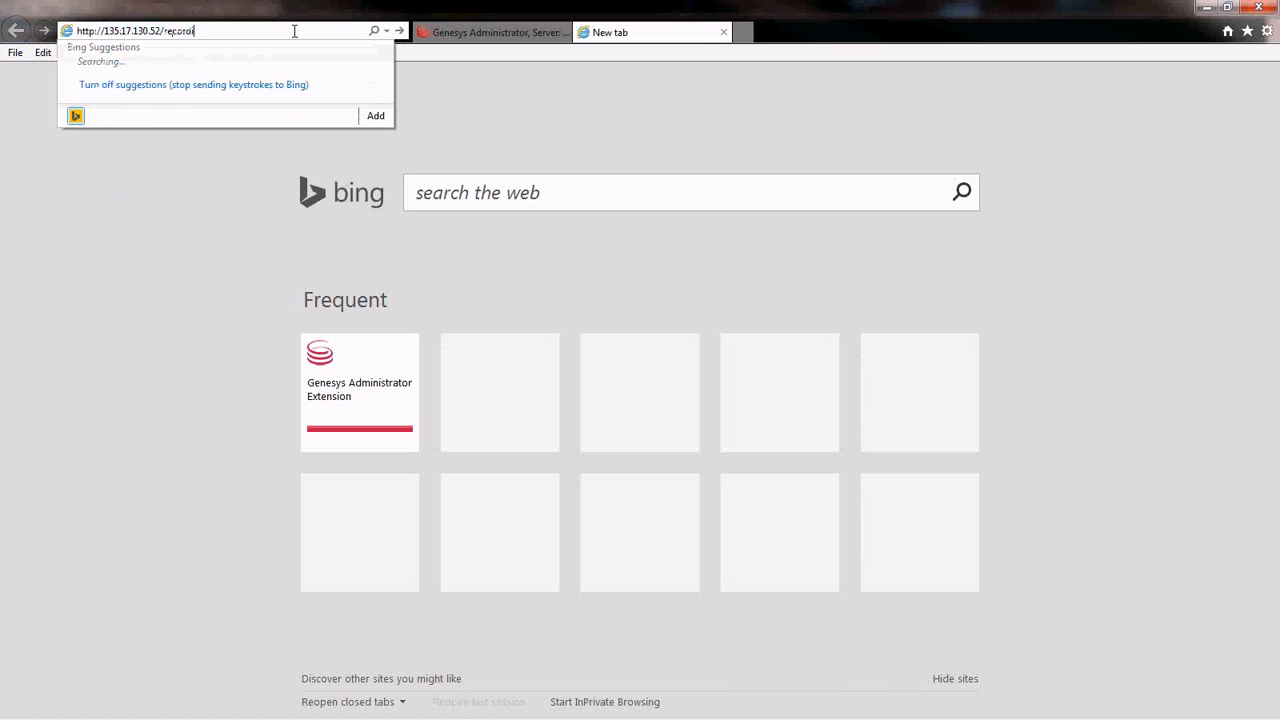
key(Return)
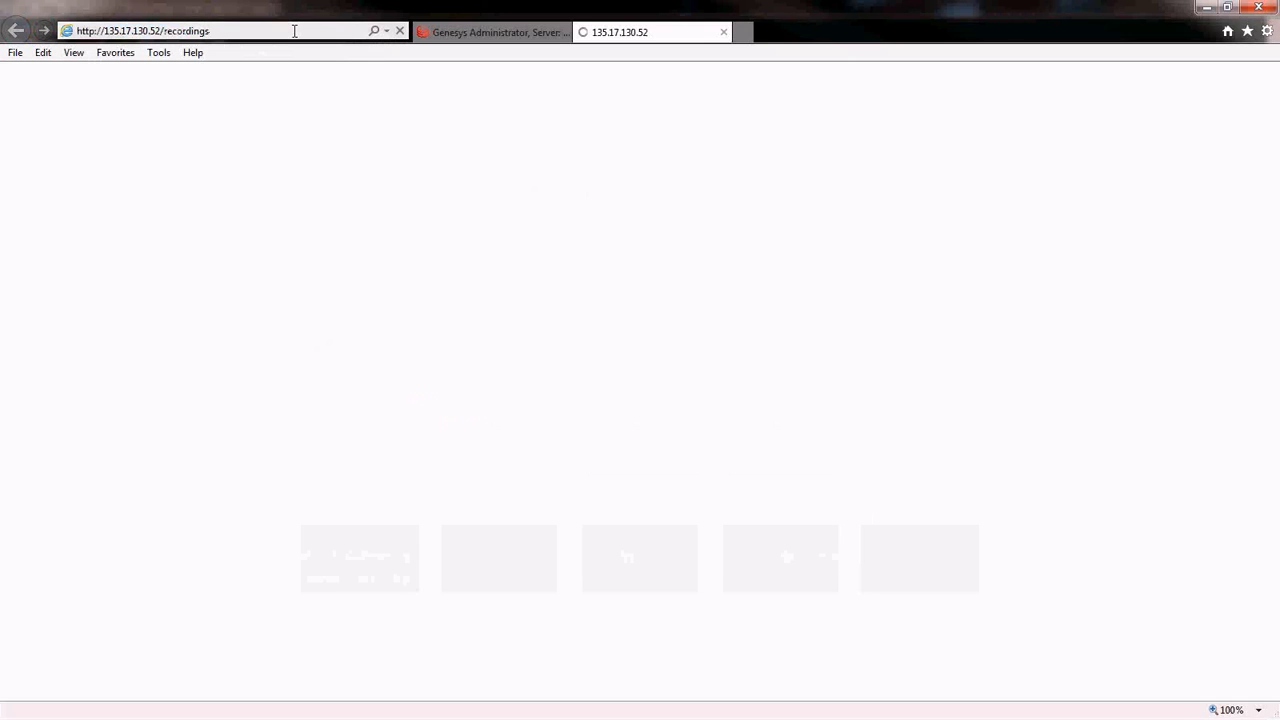